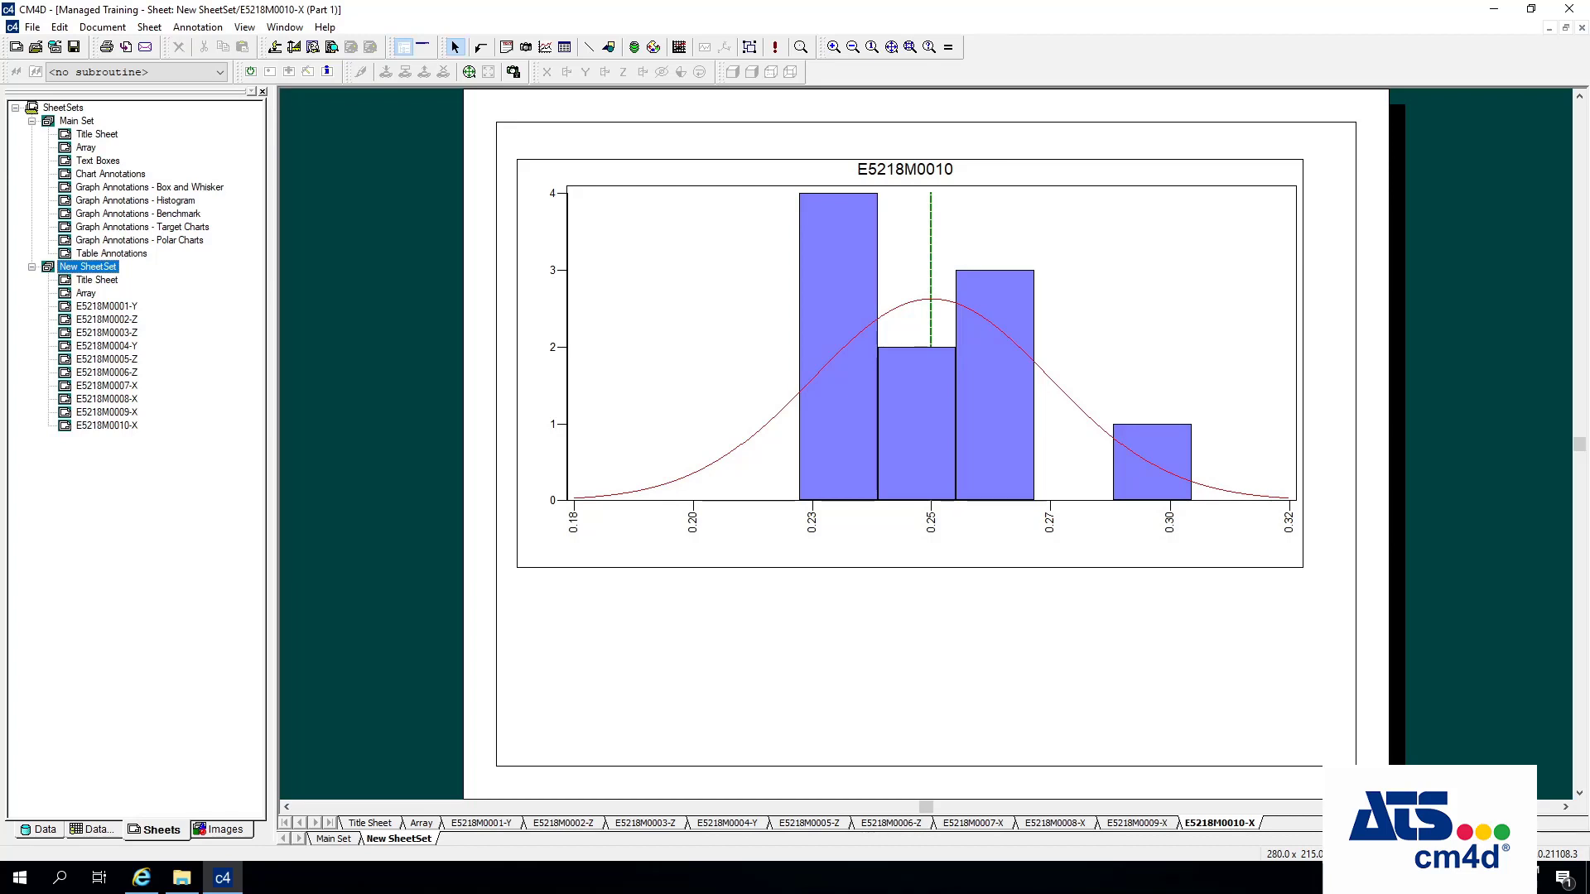
# Create a new sheet set labelled Auto Report Charts with the default size and orientation settings.
pyautogui.click(59, 109)
pyautogui.rightClick(60, 109)
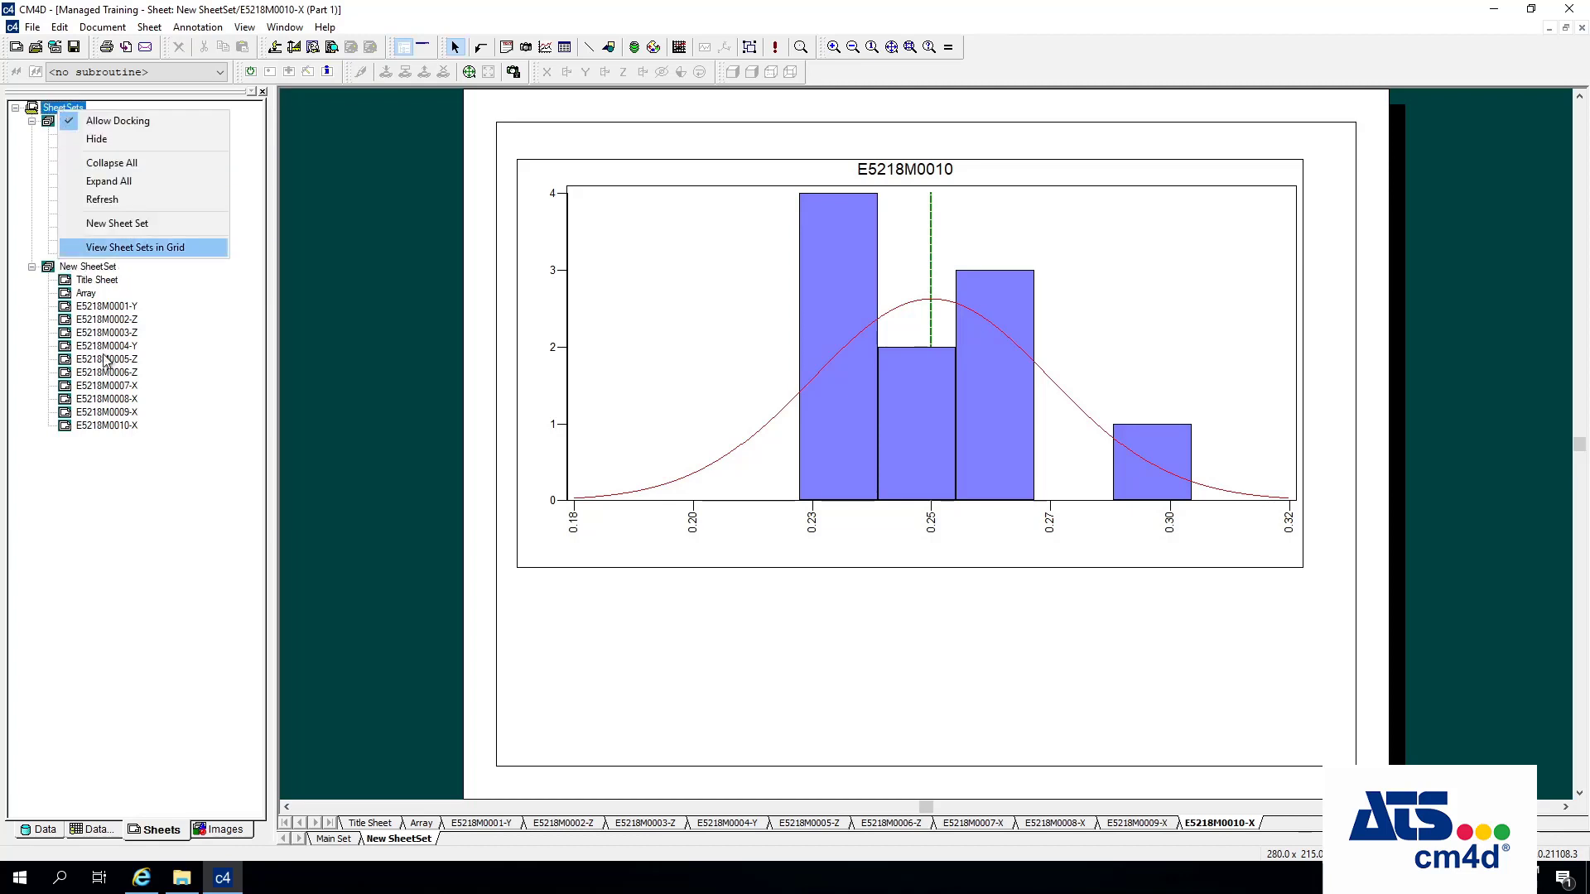
pyautogui.click(117, 224)
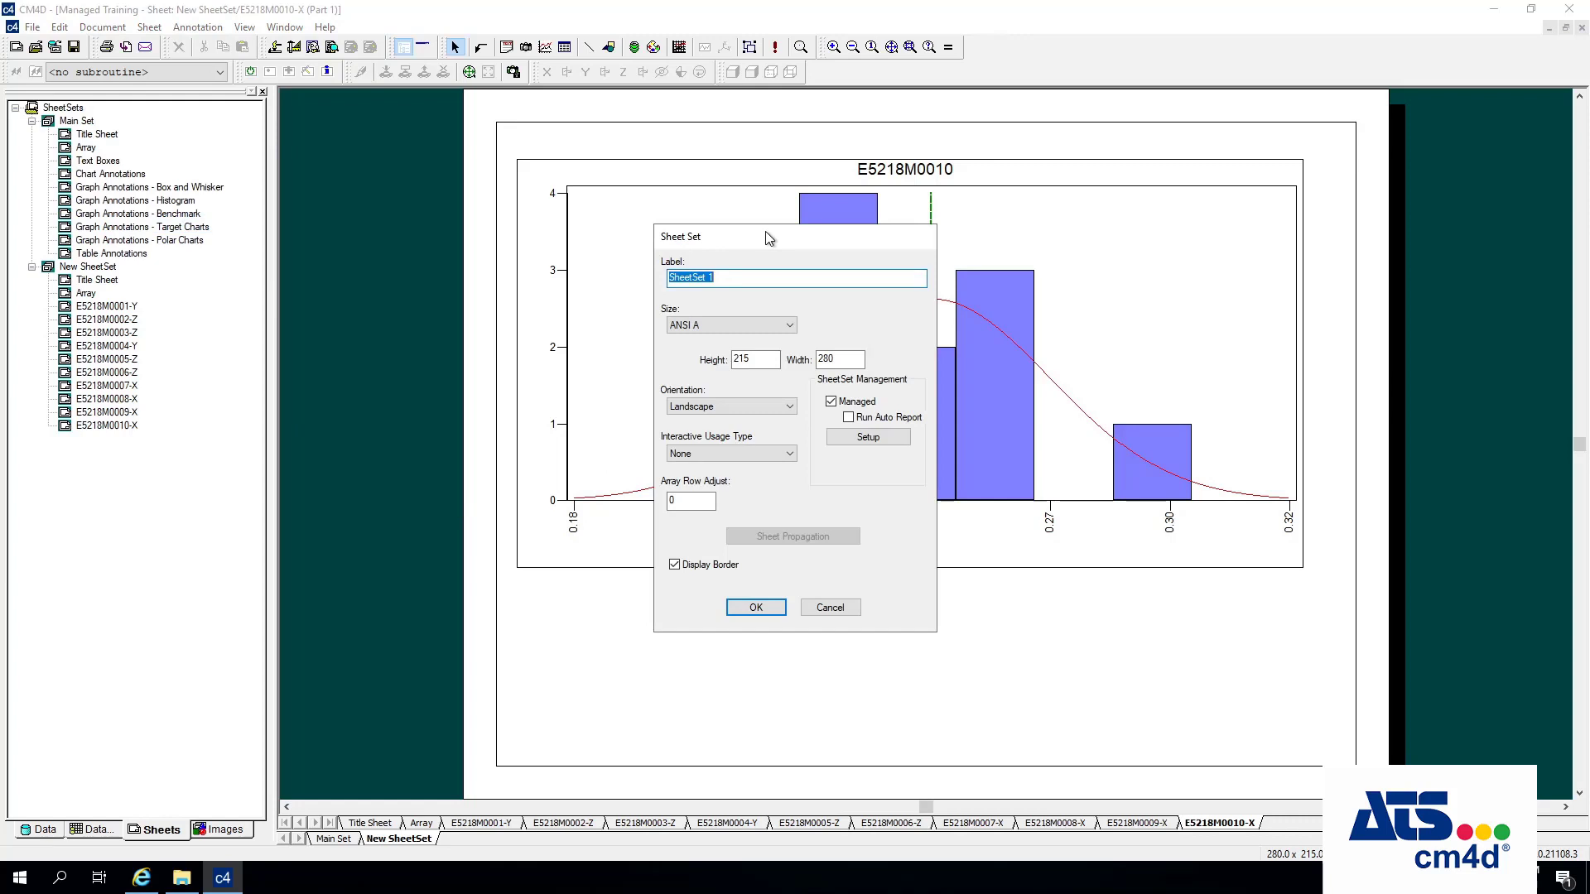
pyautogui.write('Auto Report Charts')
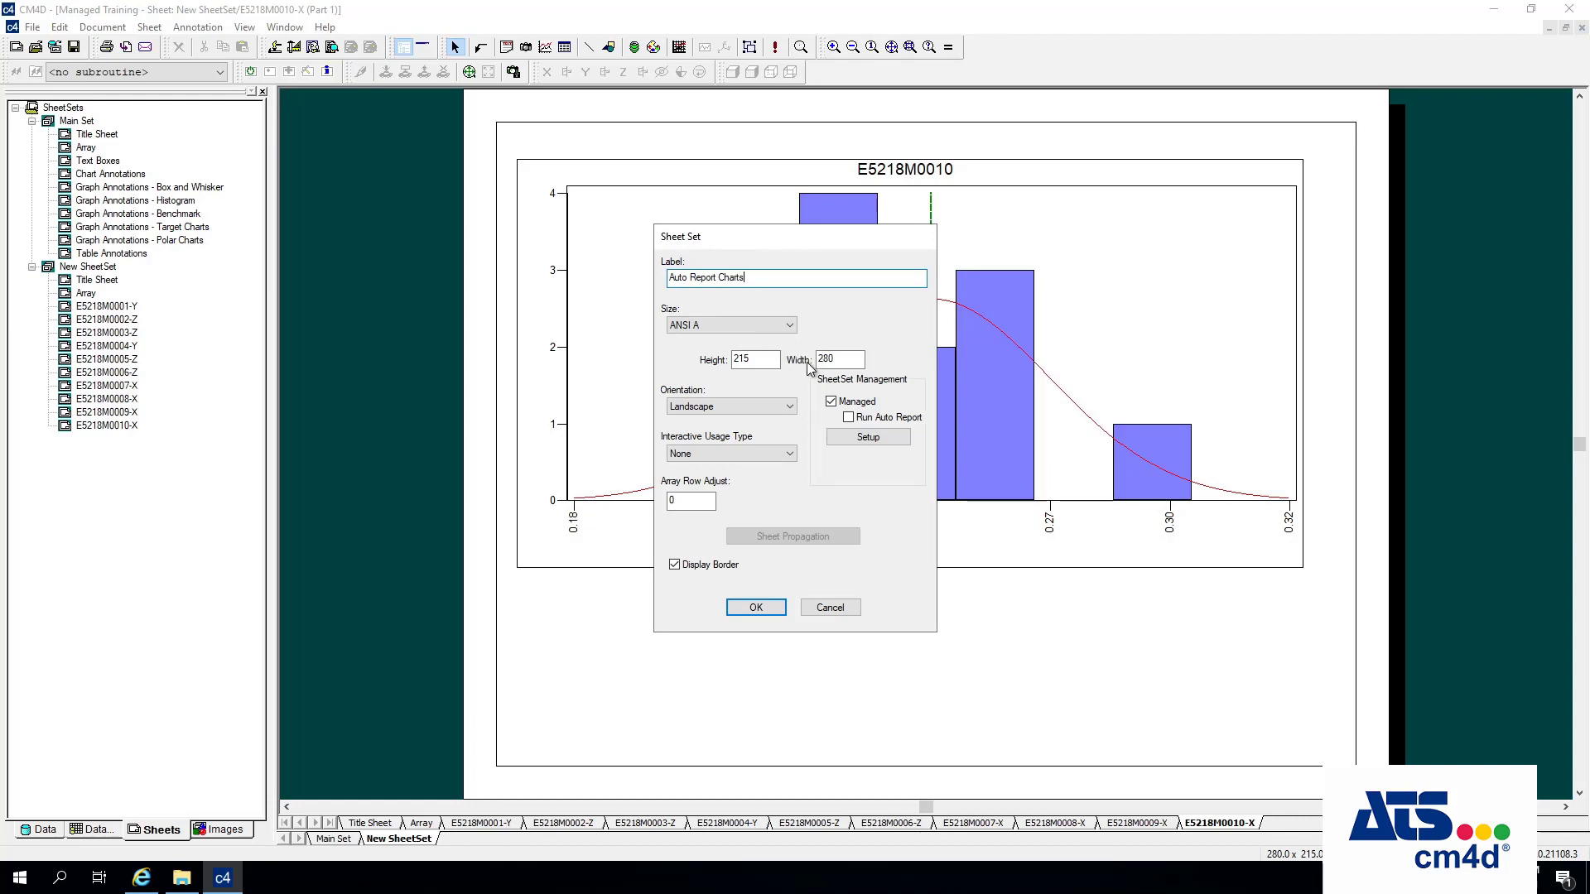
pyautogui.click(756, 608)
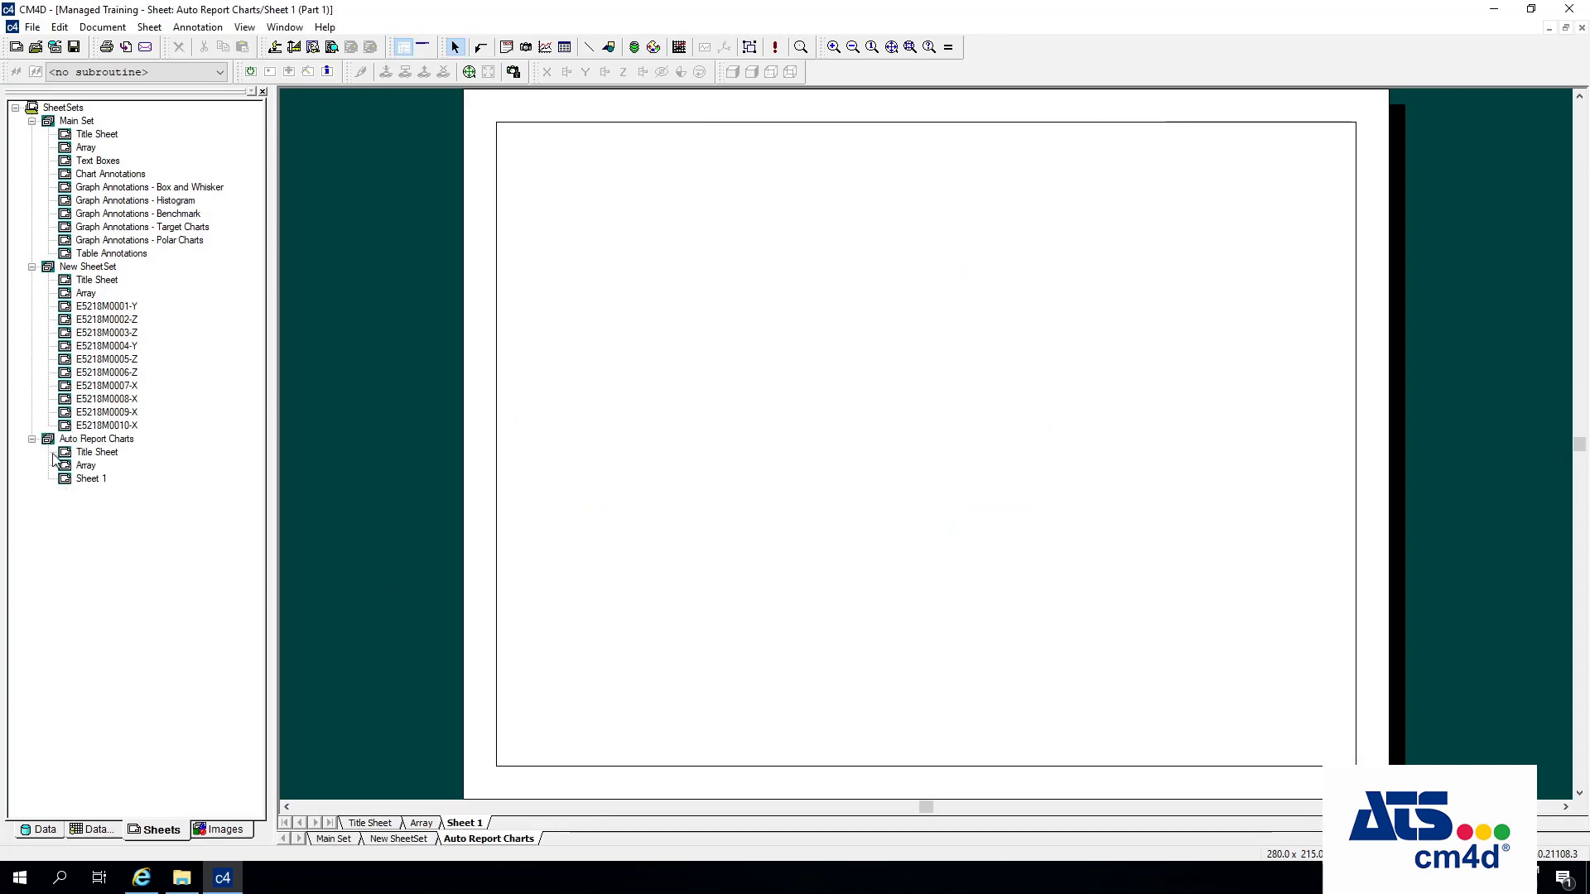
# Draw a wide text annotation box along the upper border of the Title Sheet in the Auto Report Charts set.
pyautogui.click(90, 454)
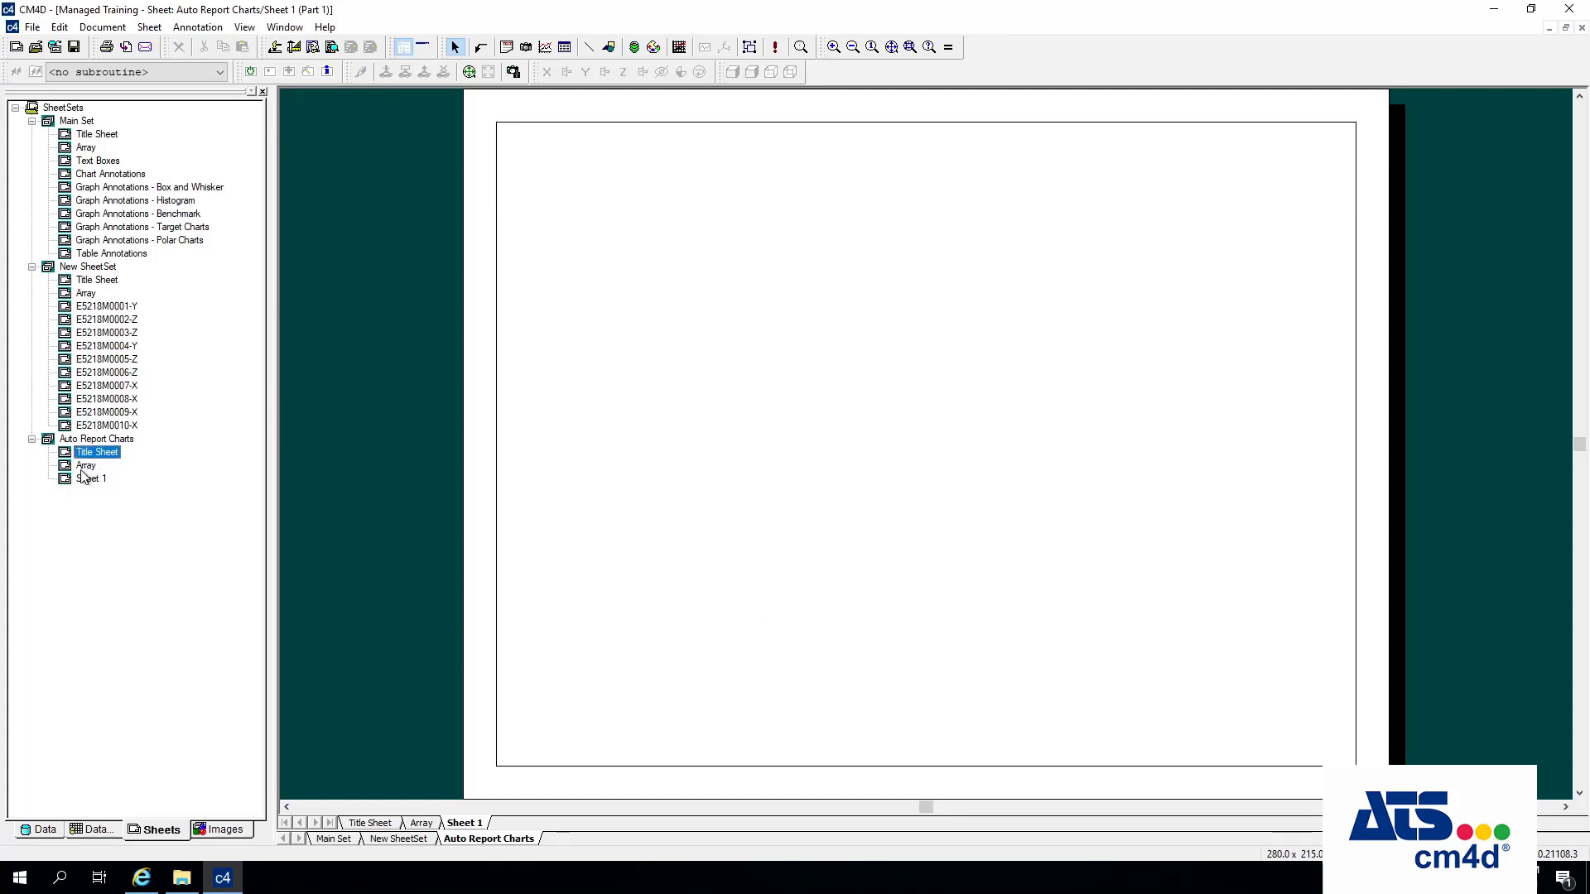
pyautogui.click(85, 466)
pyautogui.click(97, 479)
pyautogui.click(379, 824)
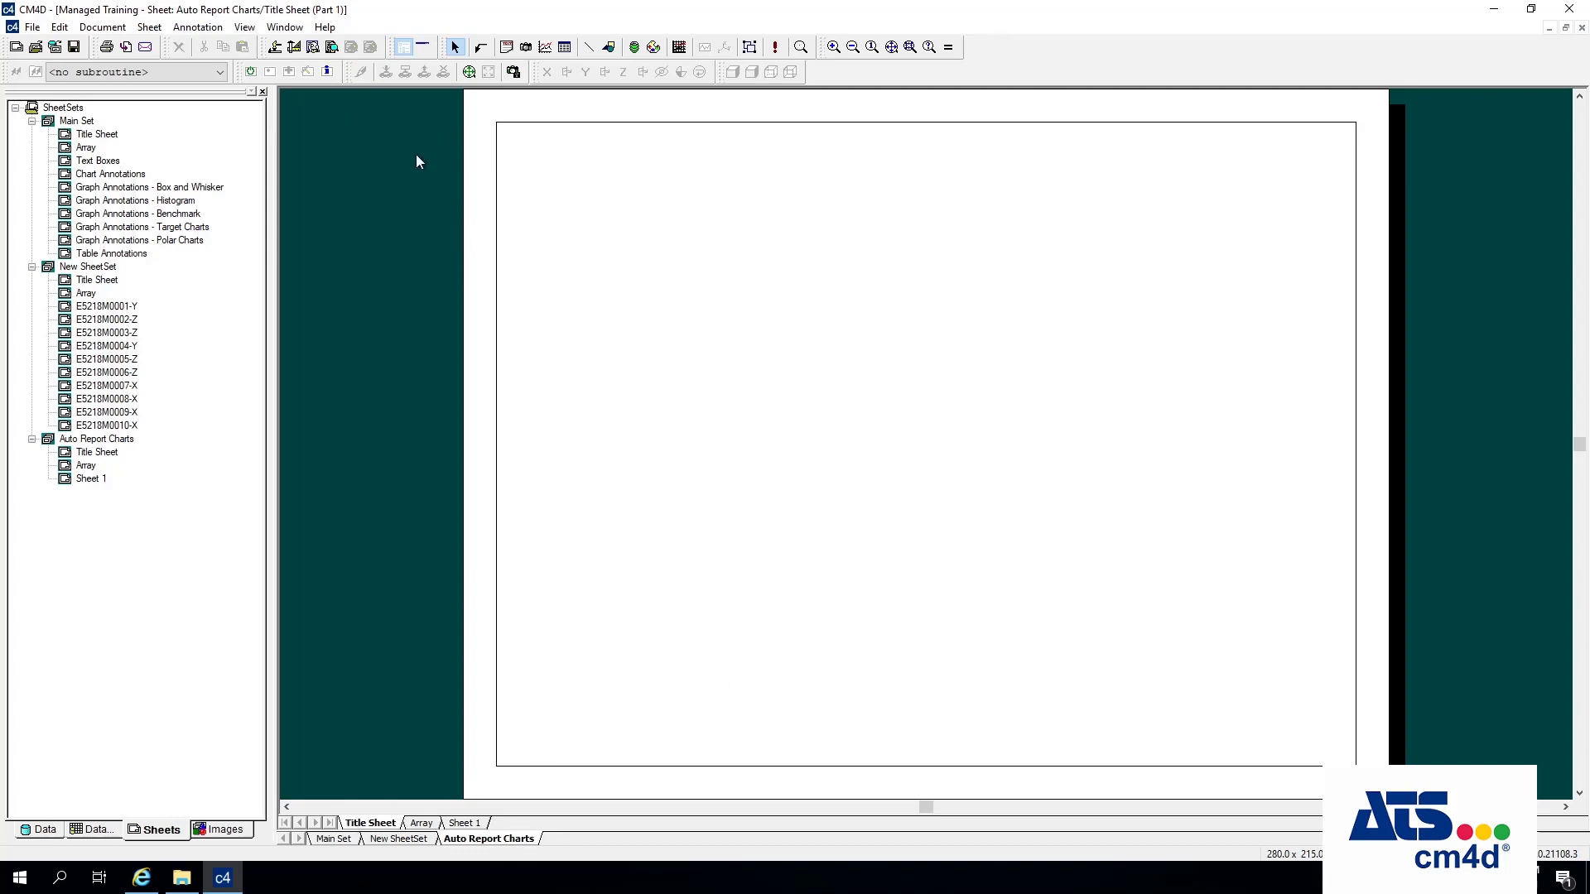
pyautogui.click(506, 46)
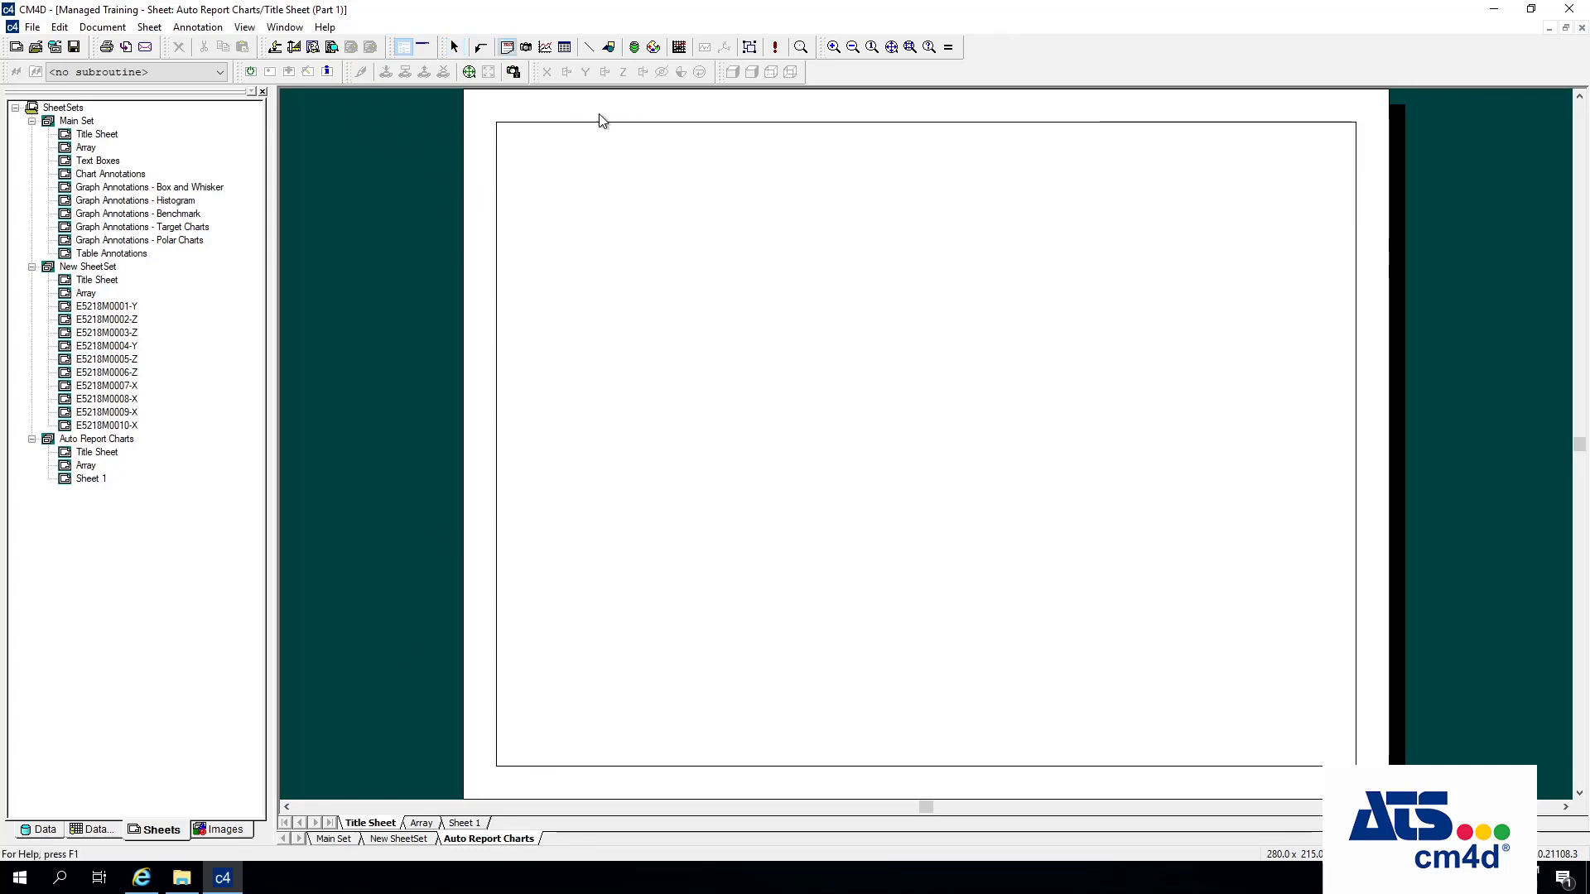
pyautogui.moveTo(721, 127); pyautogui.dragTo(1086, 162)
# Set the text annotation's content to ~routine~ and its data source query to Part 1.
pyautogui.rightClick(884, 141)
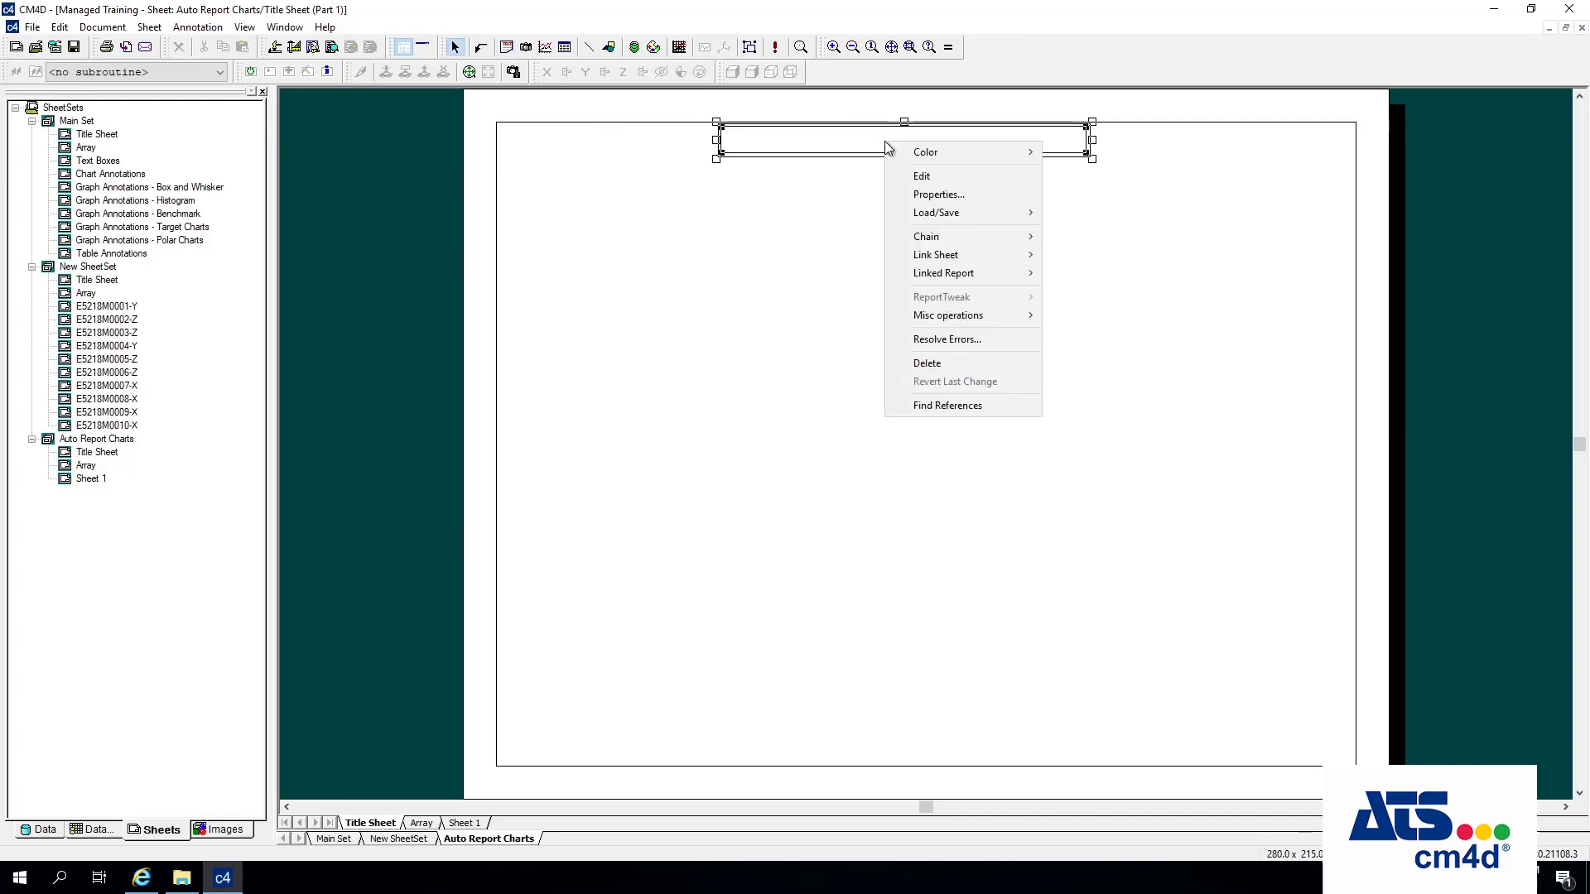
pyautogui.click(947, 193)
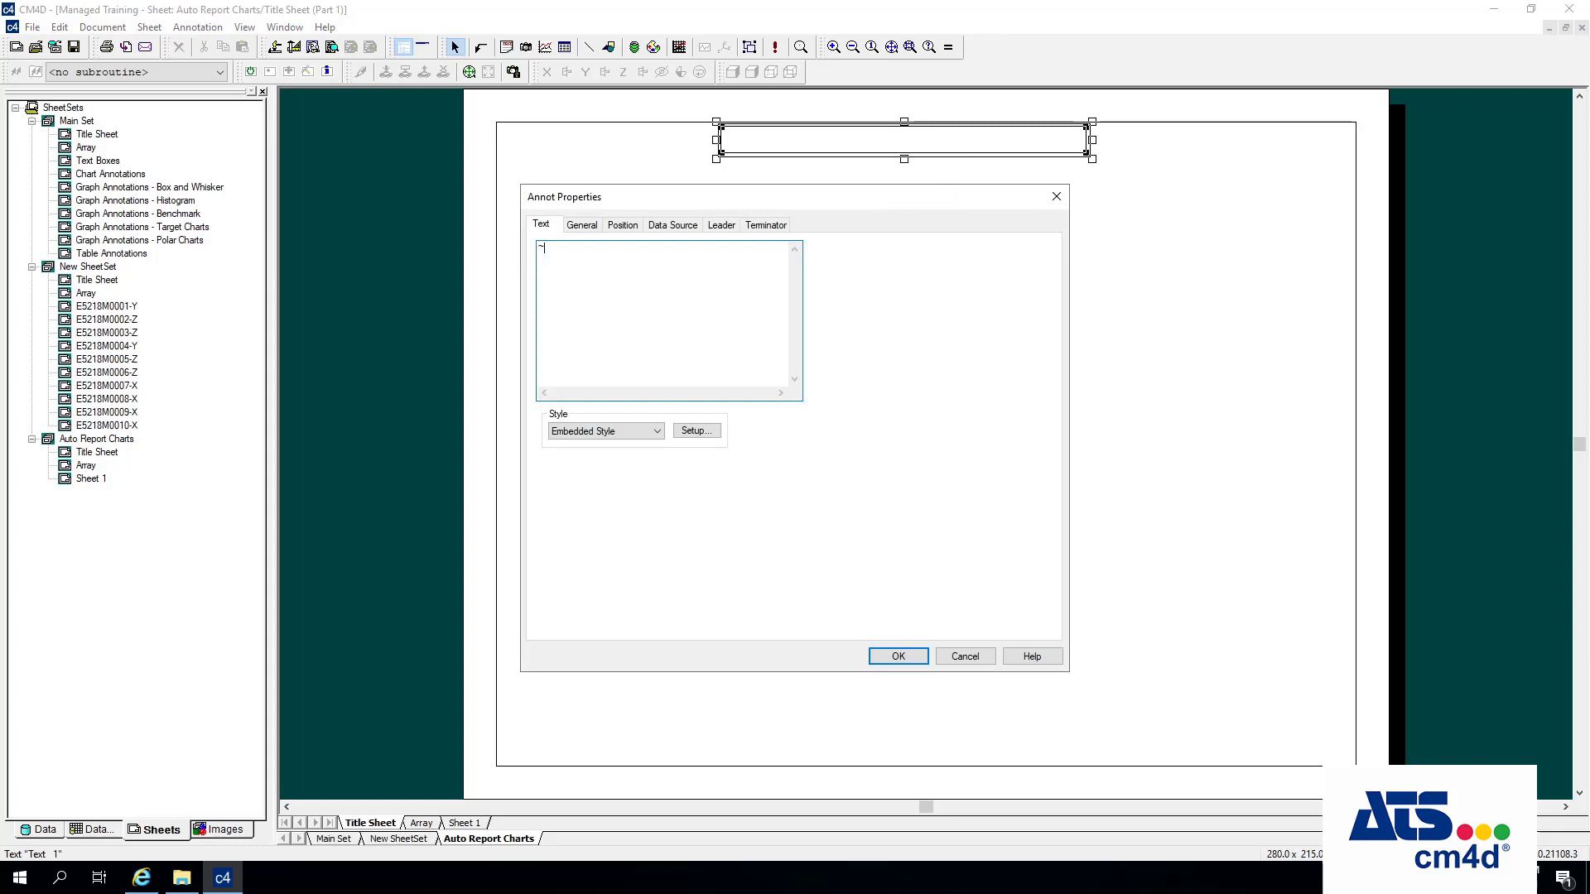
pyautogui.write('~routine~')
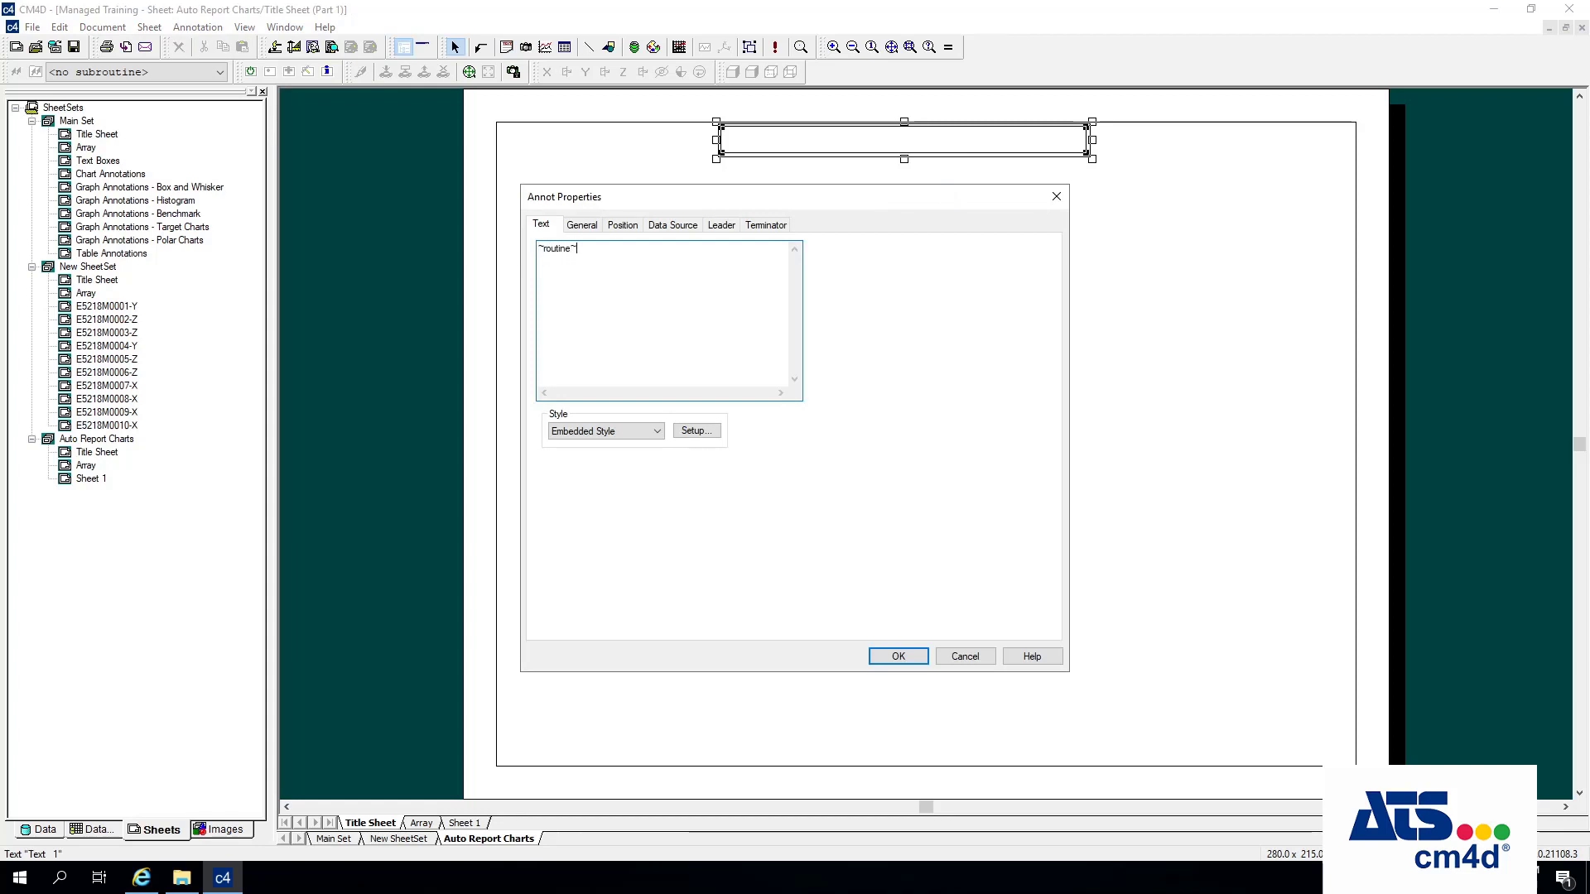
pyautogui.click(672, 224)
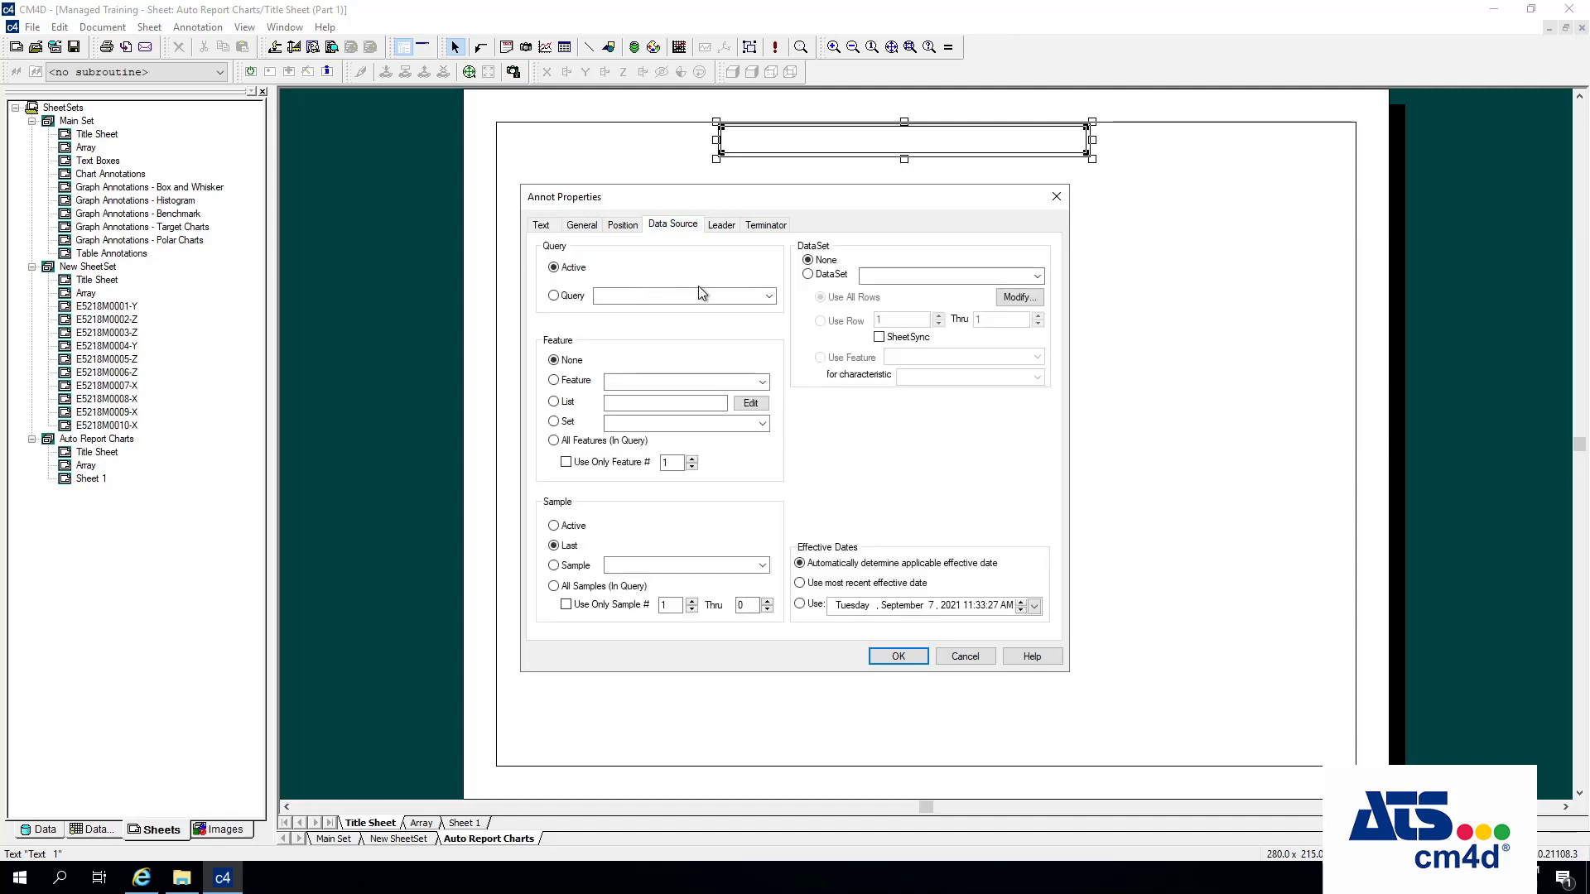
pyautogui.click(699, 294)
pyautogui.click(769, 295)
pyautogui.click(636, 312)
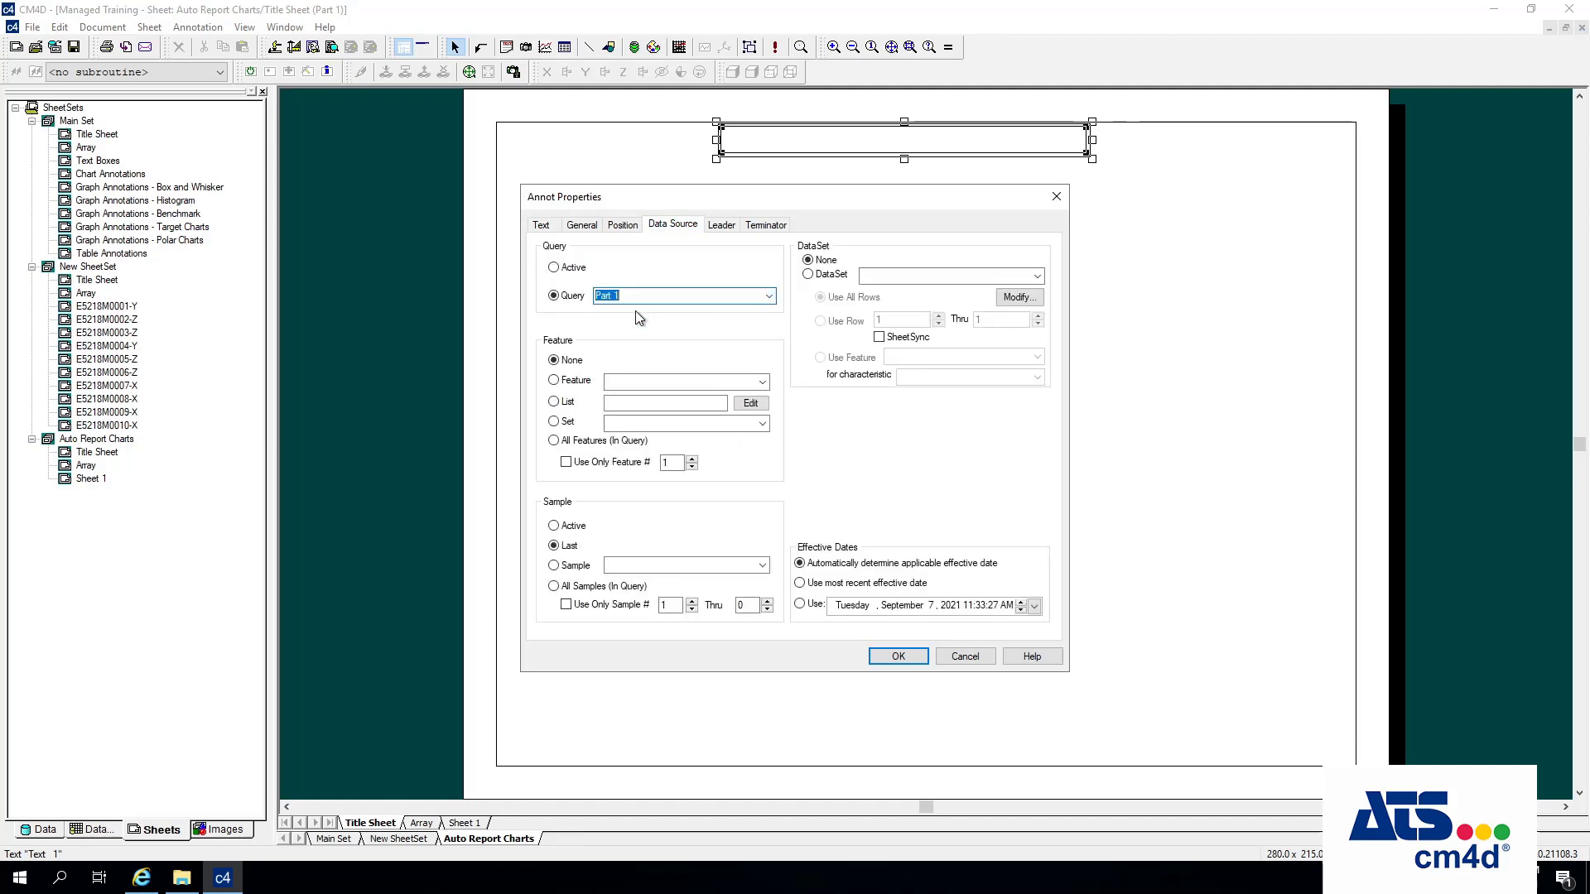
pyautogui.click(897, 658)
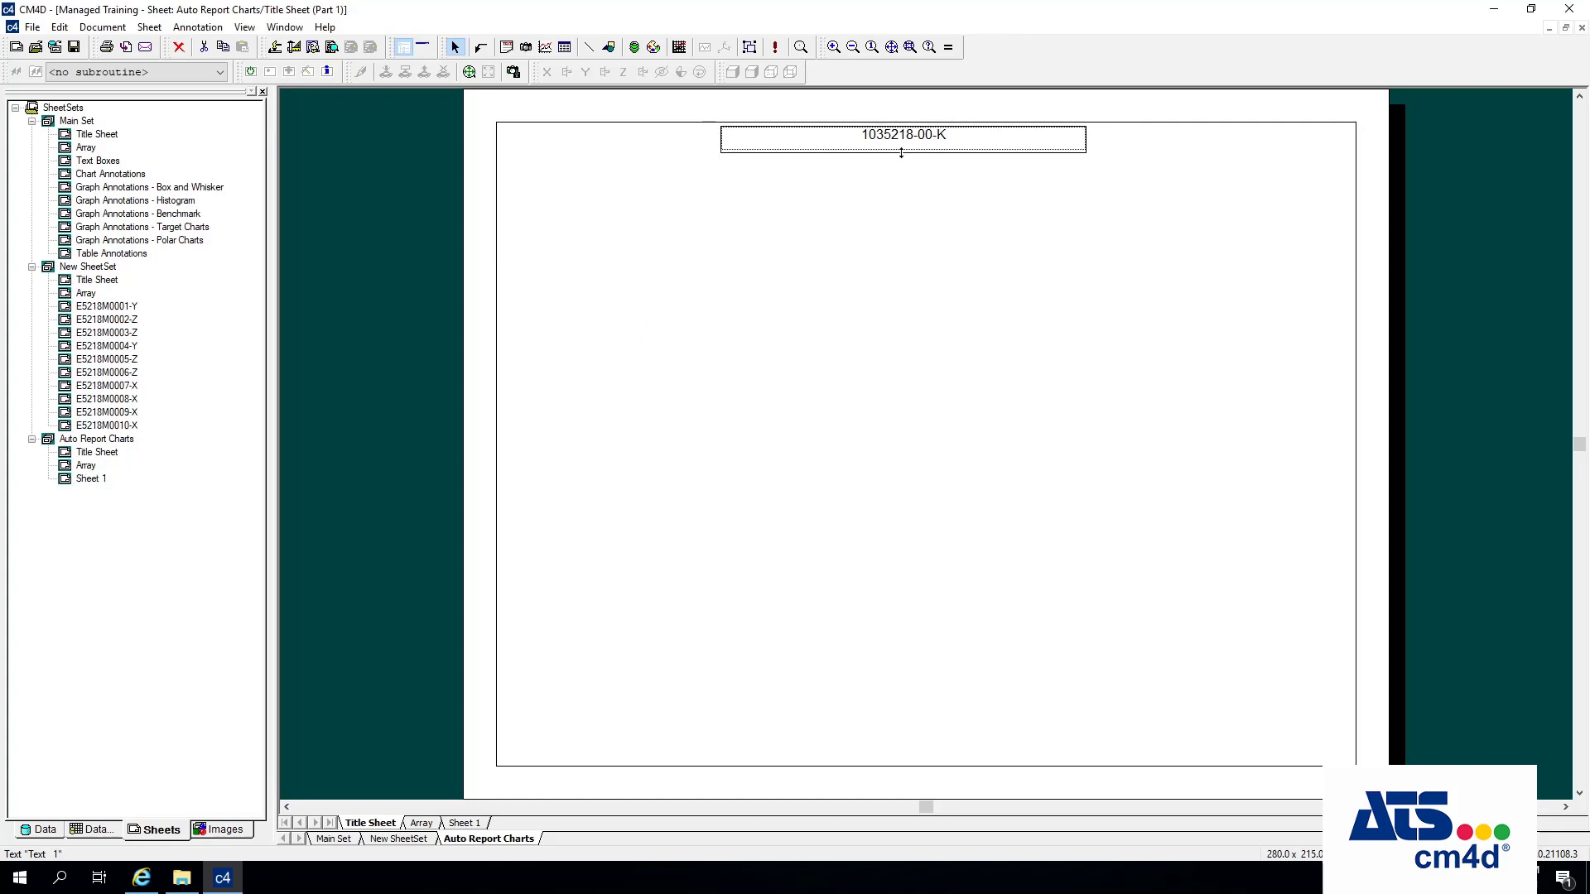
# Prefix the title annotation's ~routine~ text with "Part Number :".
pyautogui.rightClick(823, 143)
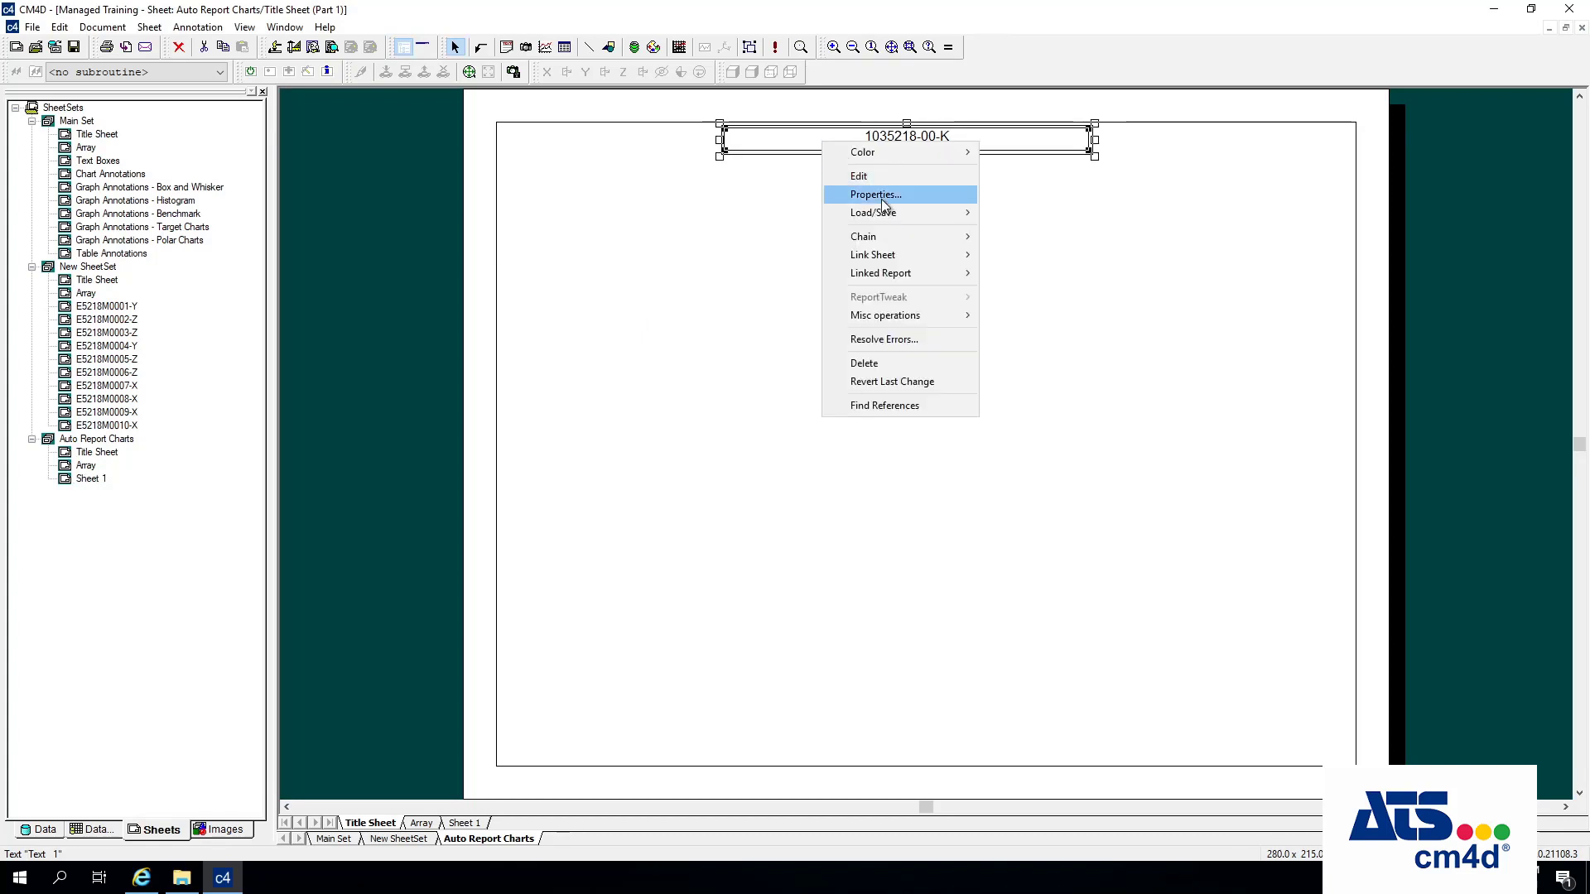
pyautogui.click(875, 194)
pyautogui.click(553, 245)
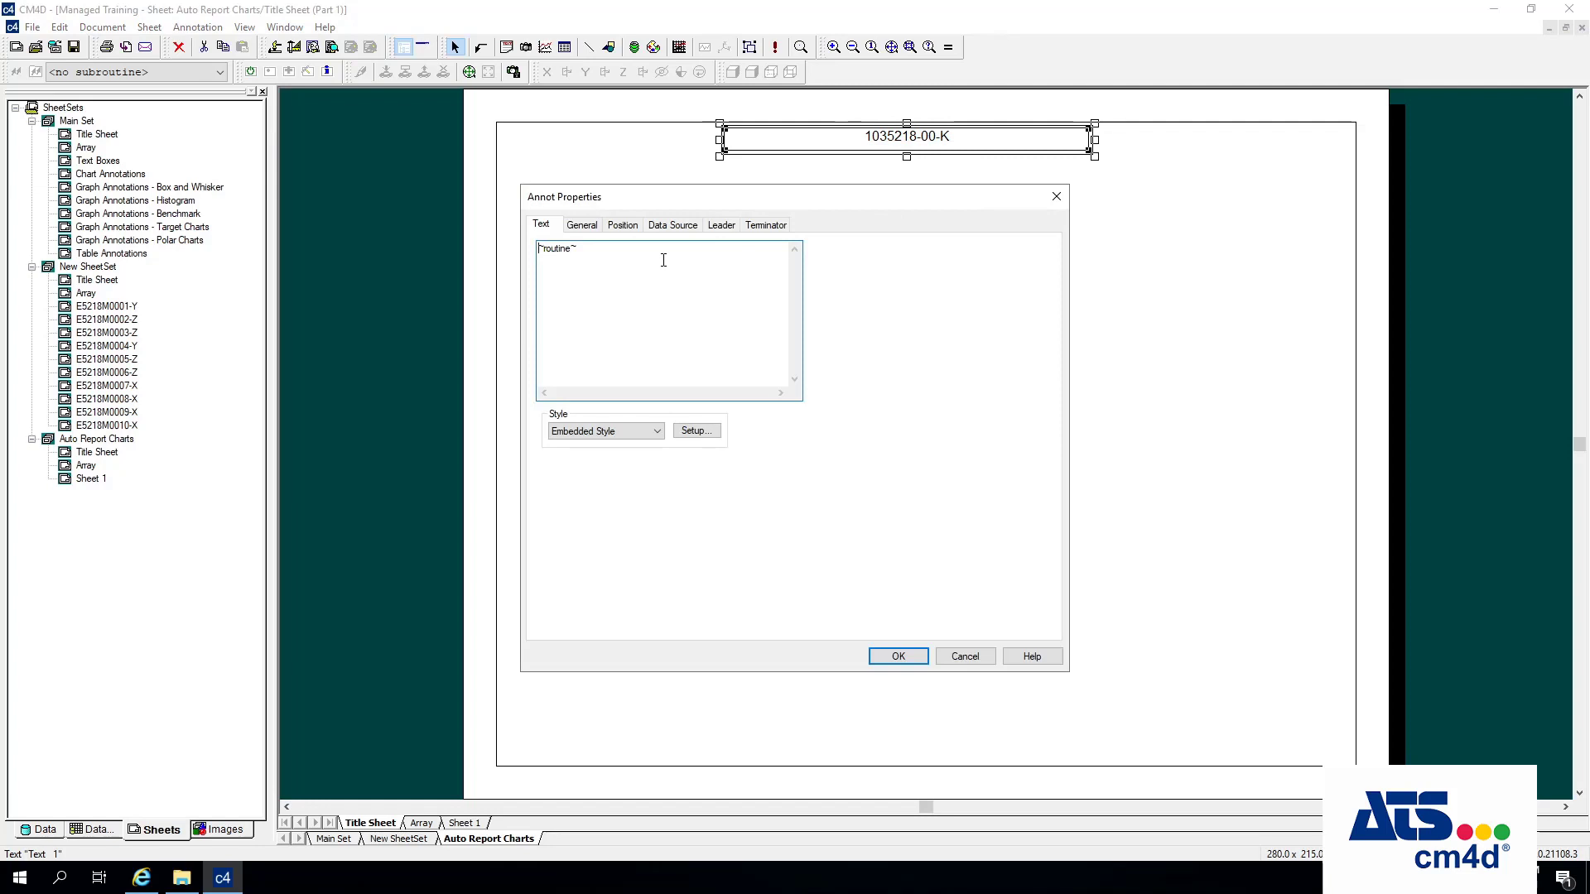
pyautogui.write('Part Numer')
pyautogui.press('BackSpace')
pyautogui.press('BackSpace')
pyautogui.write('ber :')
pyautogui.click(902, 658)
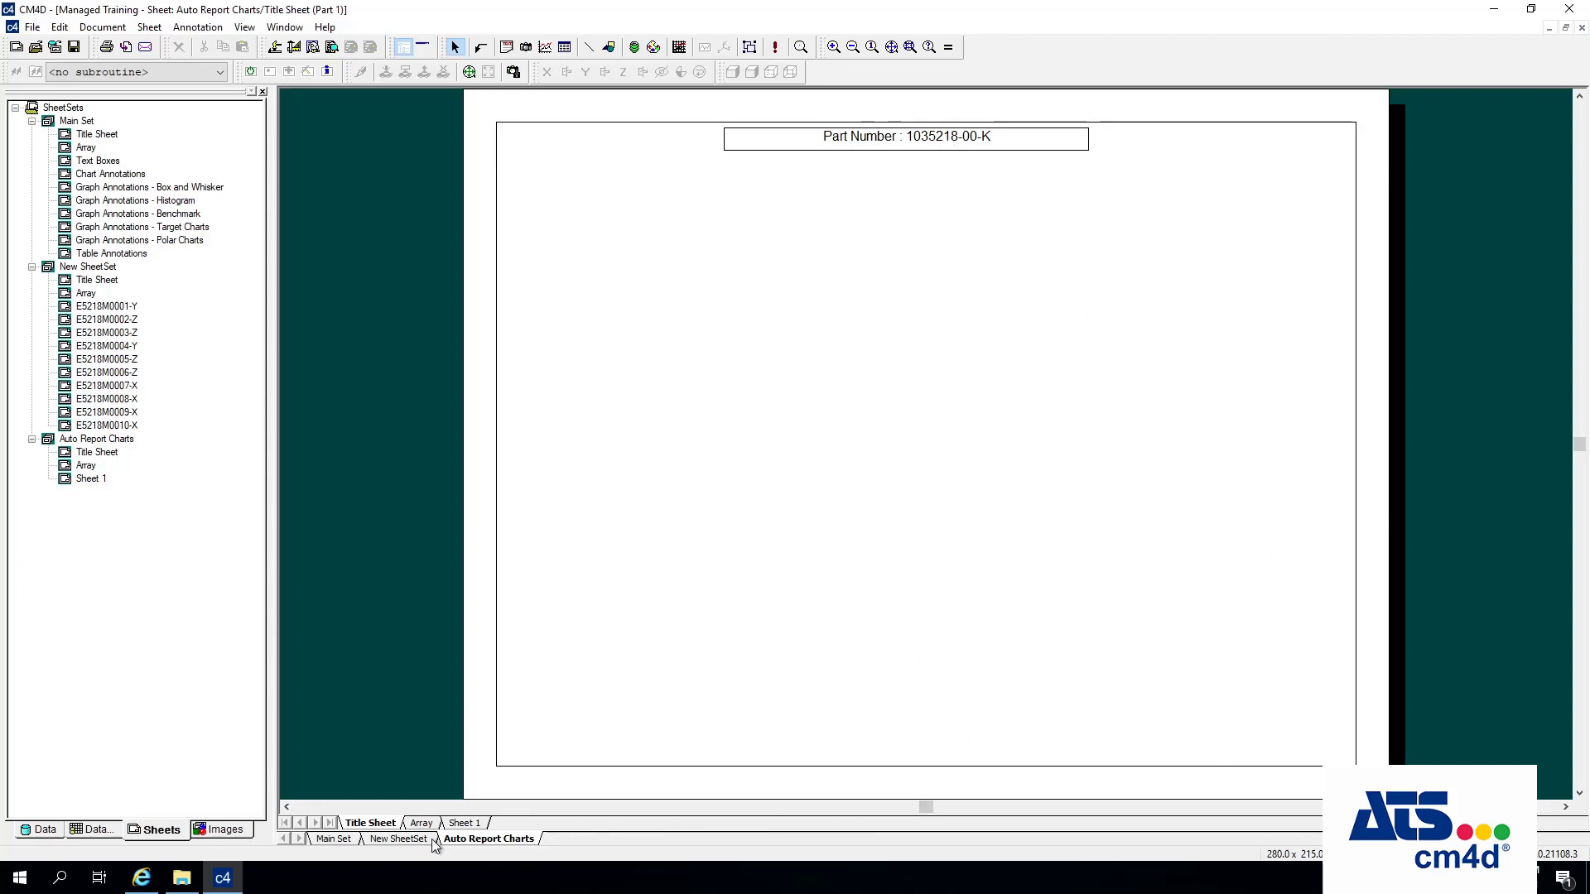
# Make Sheet 1 the current sheet of Auto Report Charts, and open the Main Set's Chart Annotations sheet from its array.
pyautogui.click(462, 824)
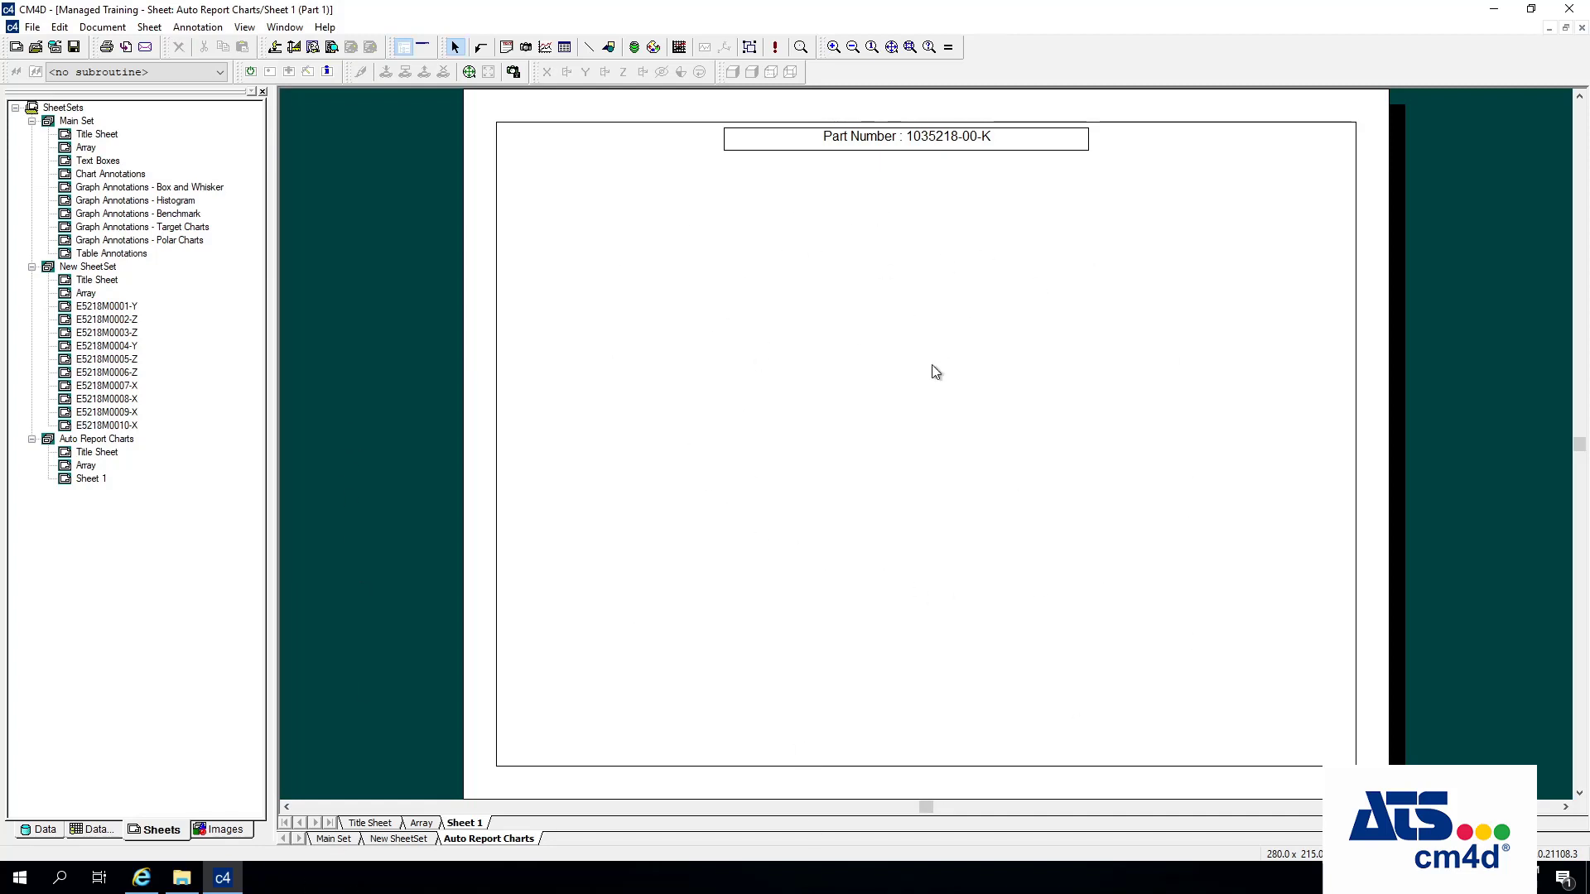
pyautogui.click(338, 840)
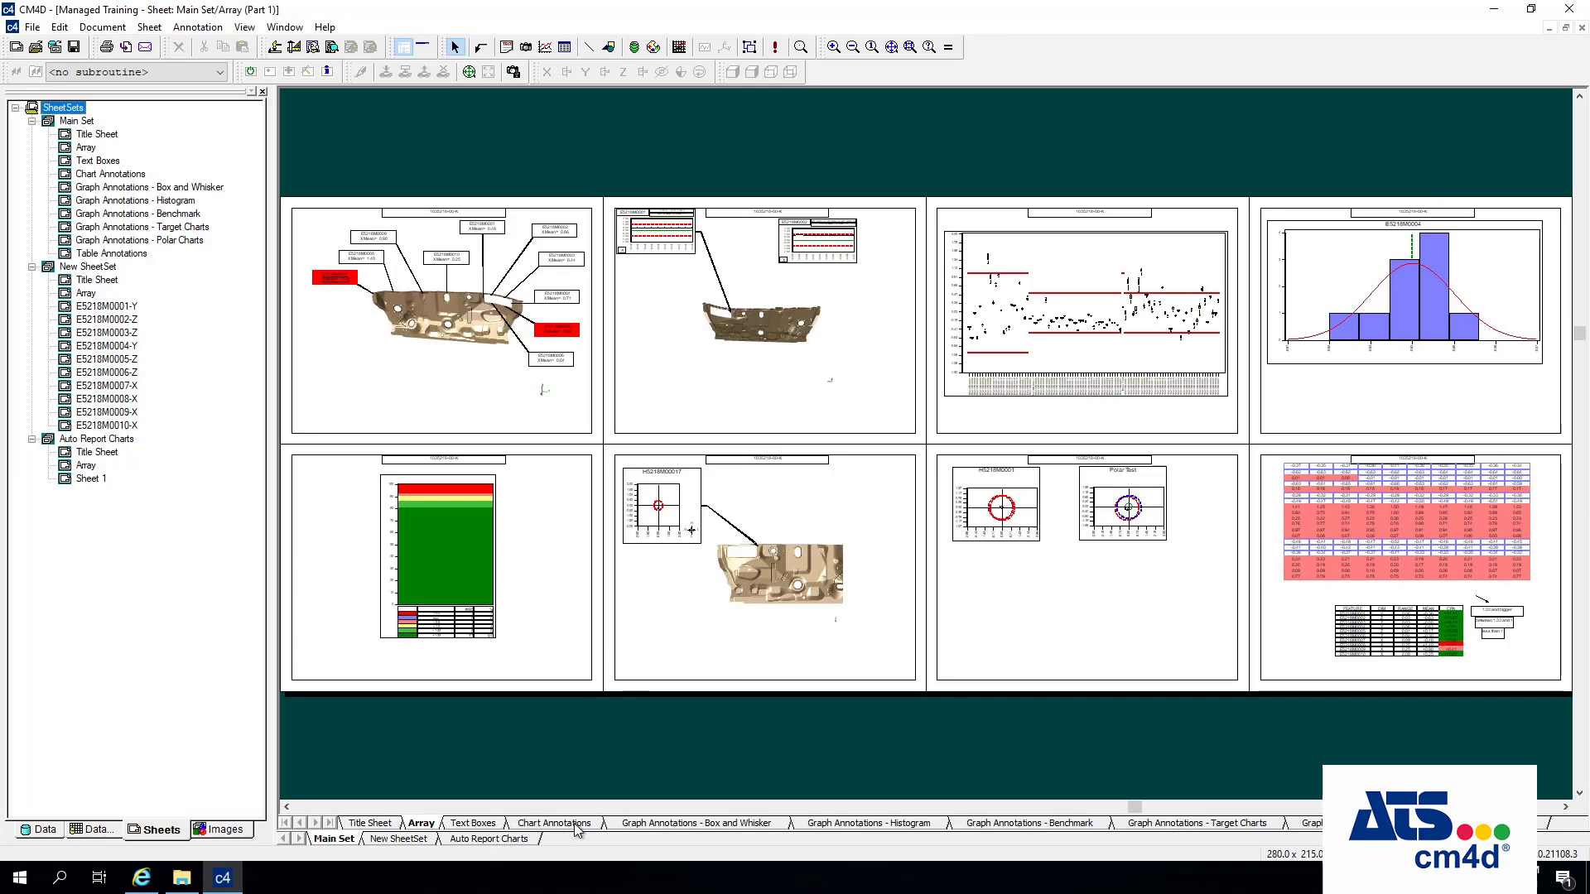
pyautogui.rightClick(670, 361)
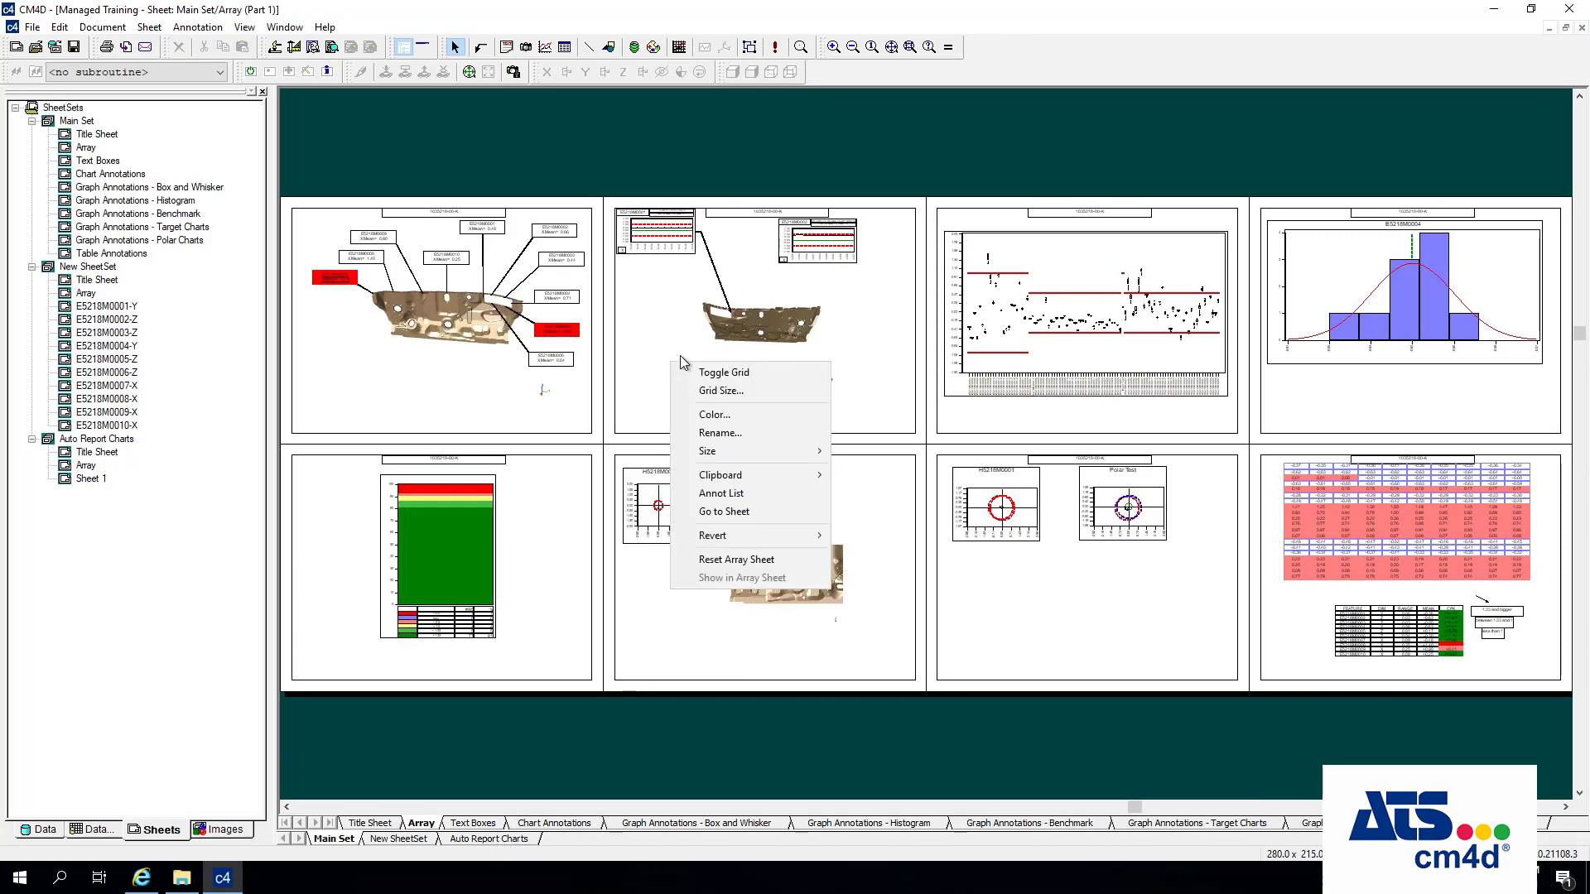
pyautogui.click(724, 510)
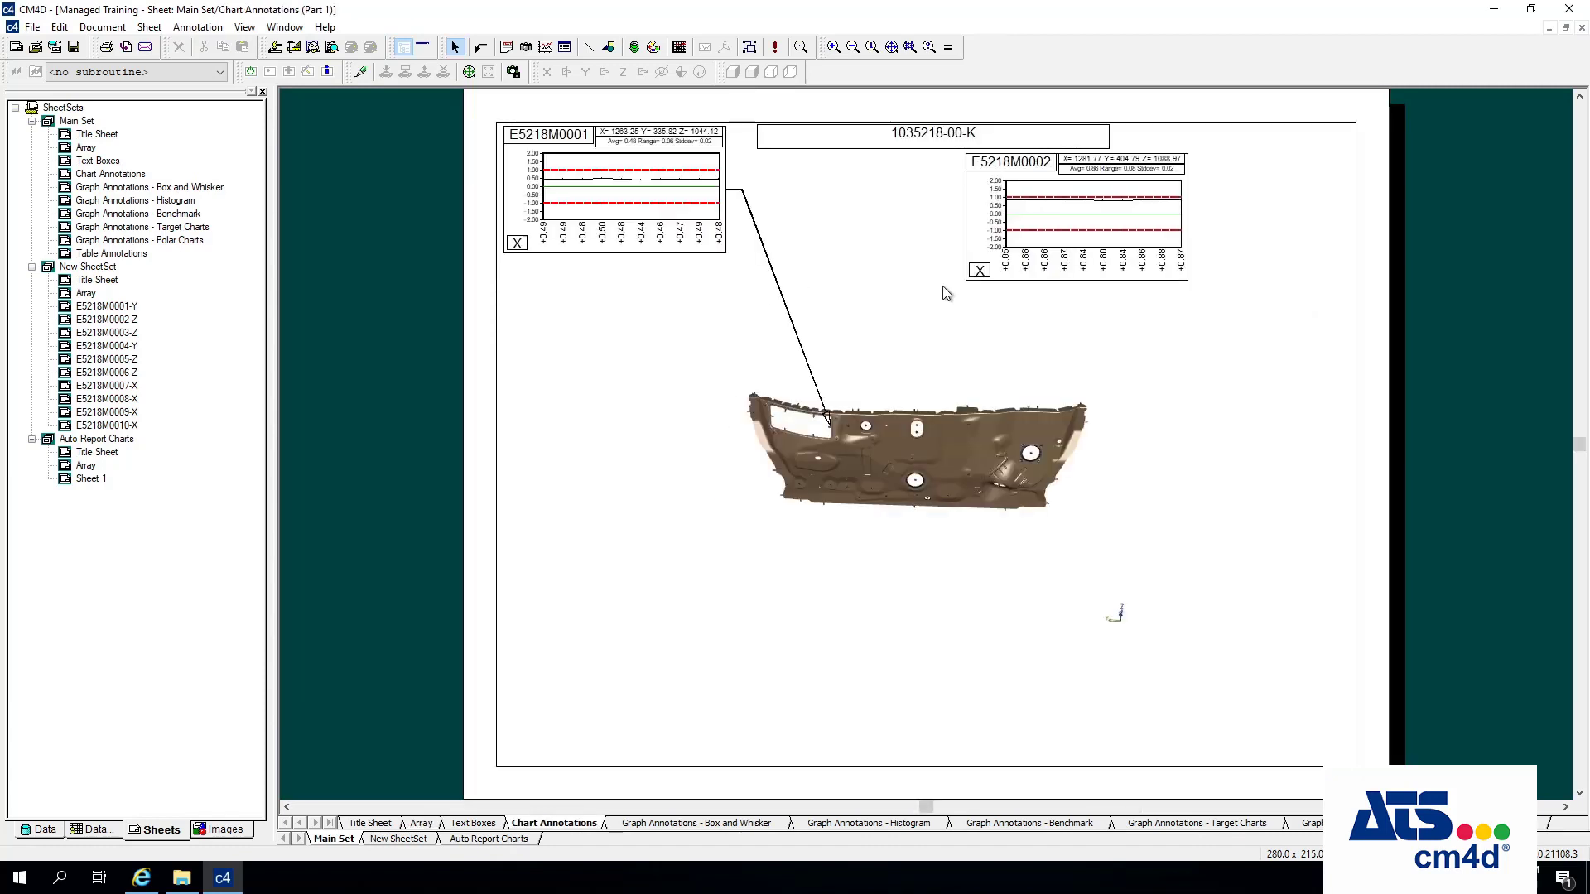
pyautogui.rightClick(612, 209)
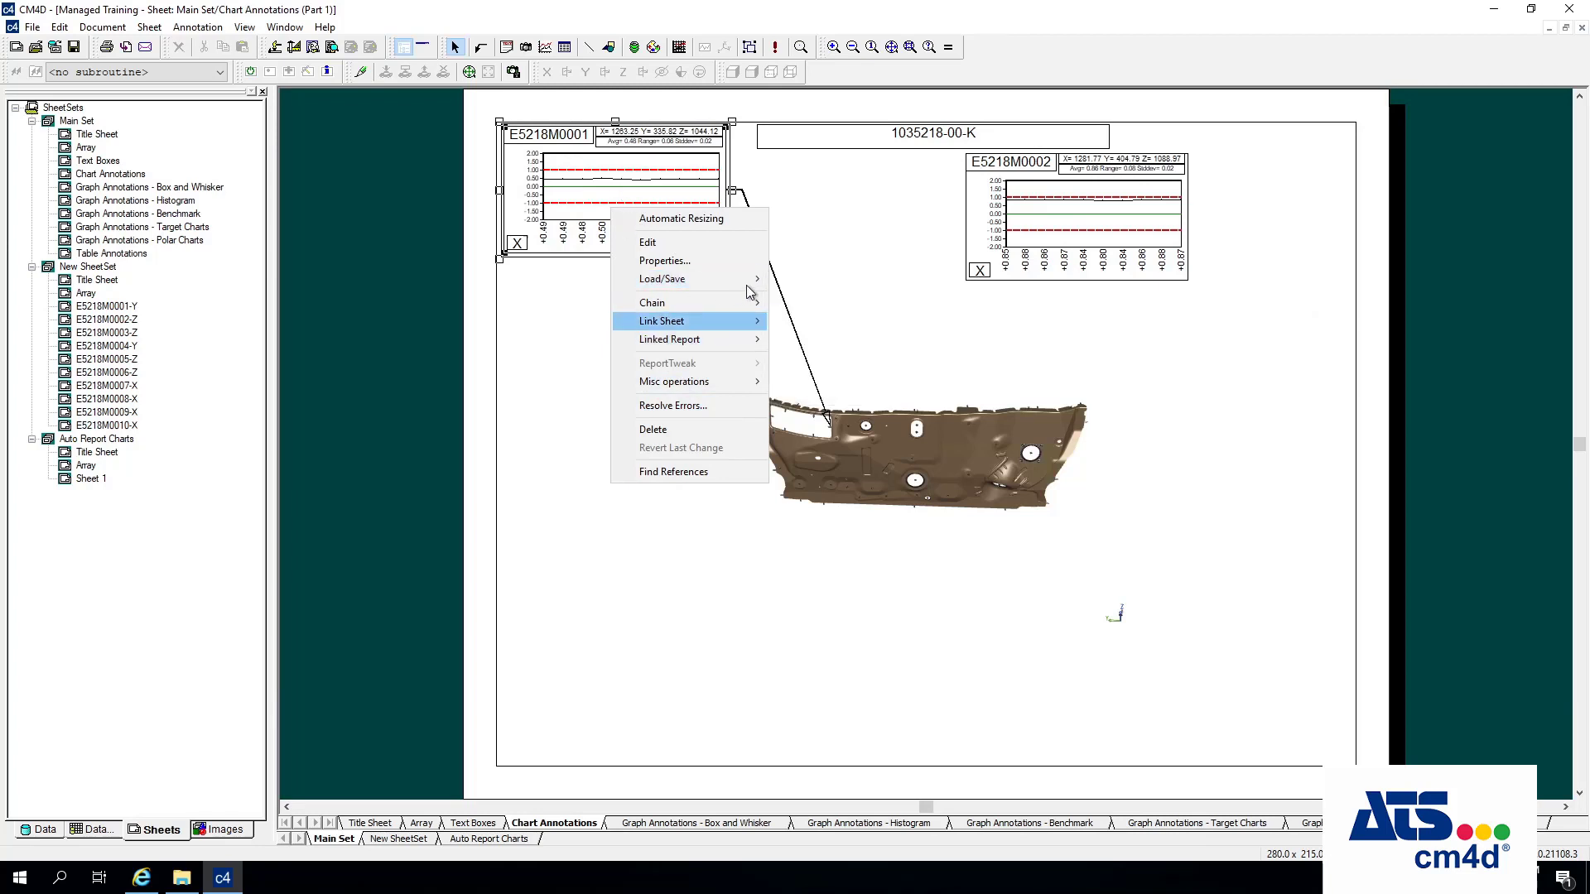
pyautogui.moveTo(748, 287)
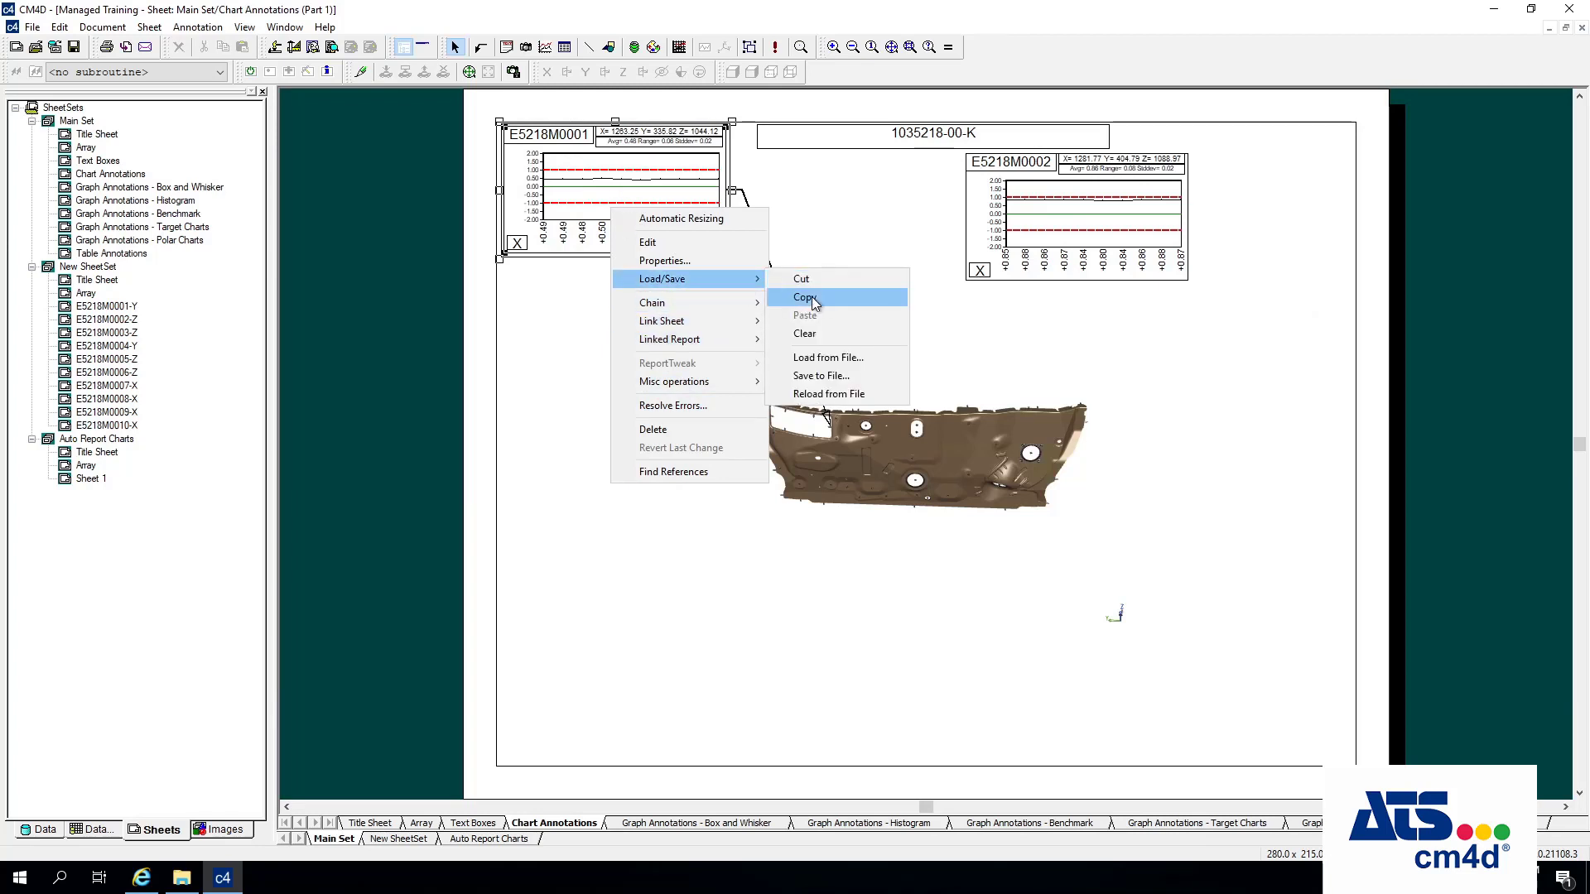
pyautogui.click(811, 296)
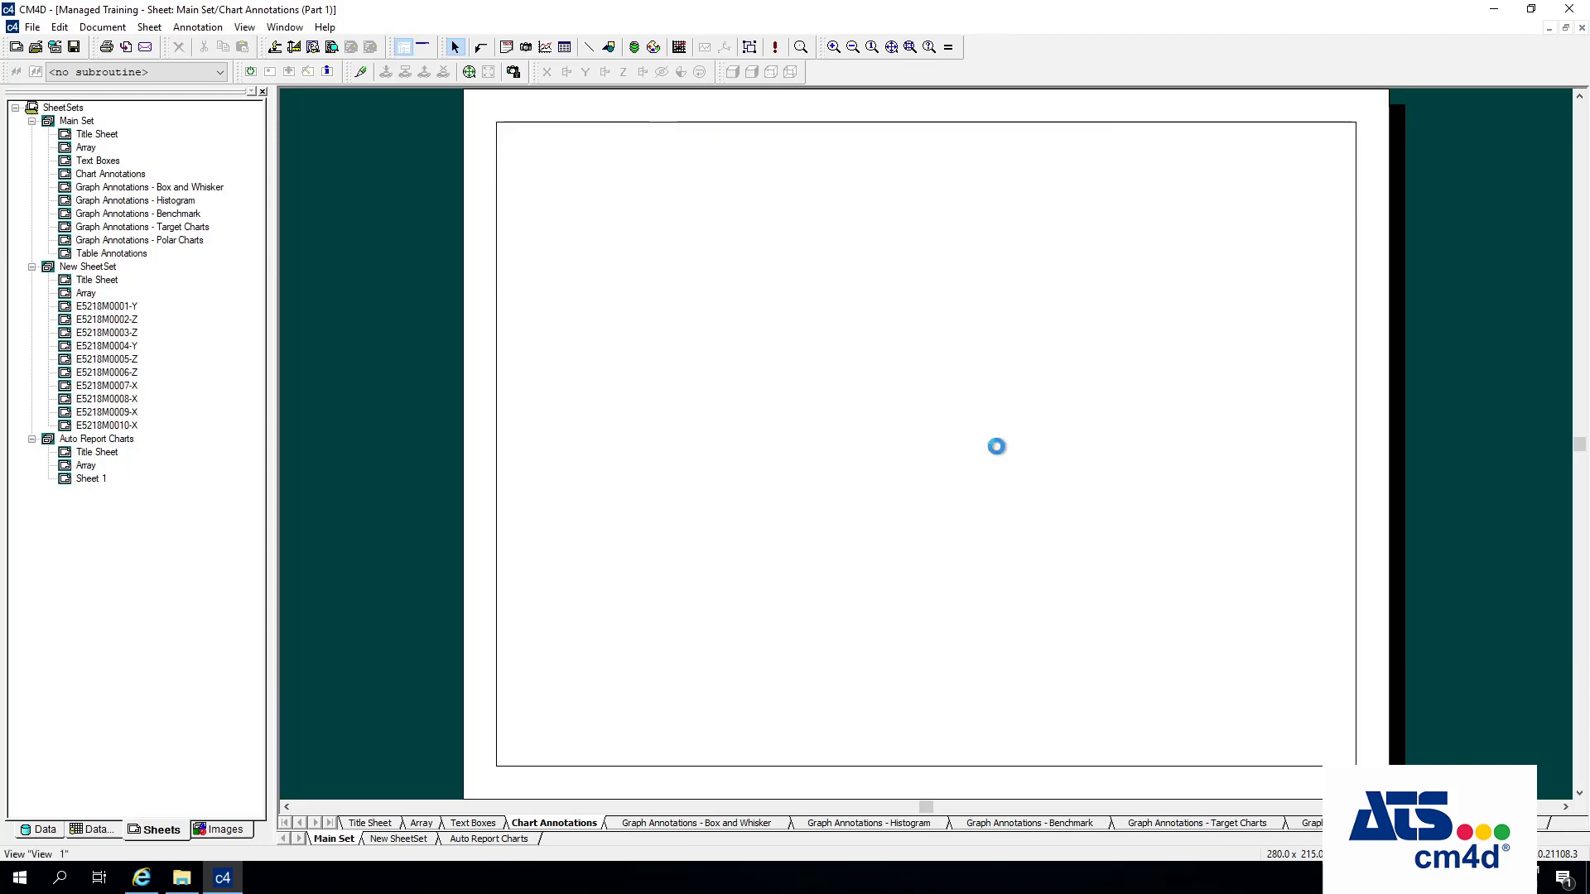
# Copy the part view and the E5218M0001 chart together from the Chart Annotations sheet.
pyautogui.click(982, 453)
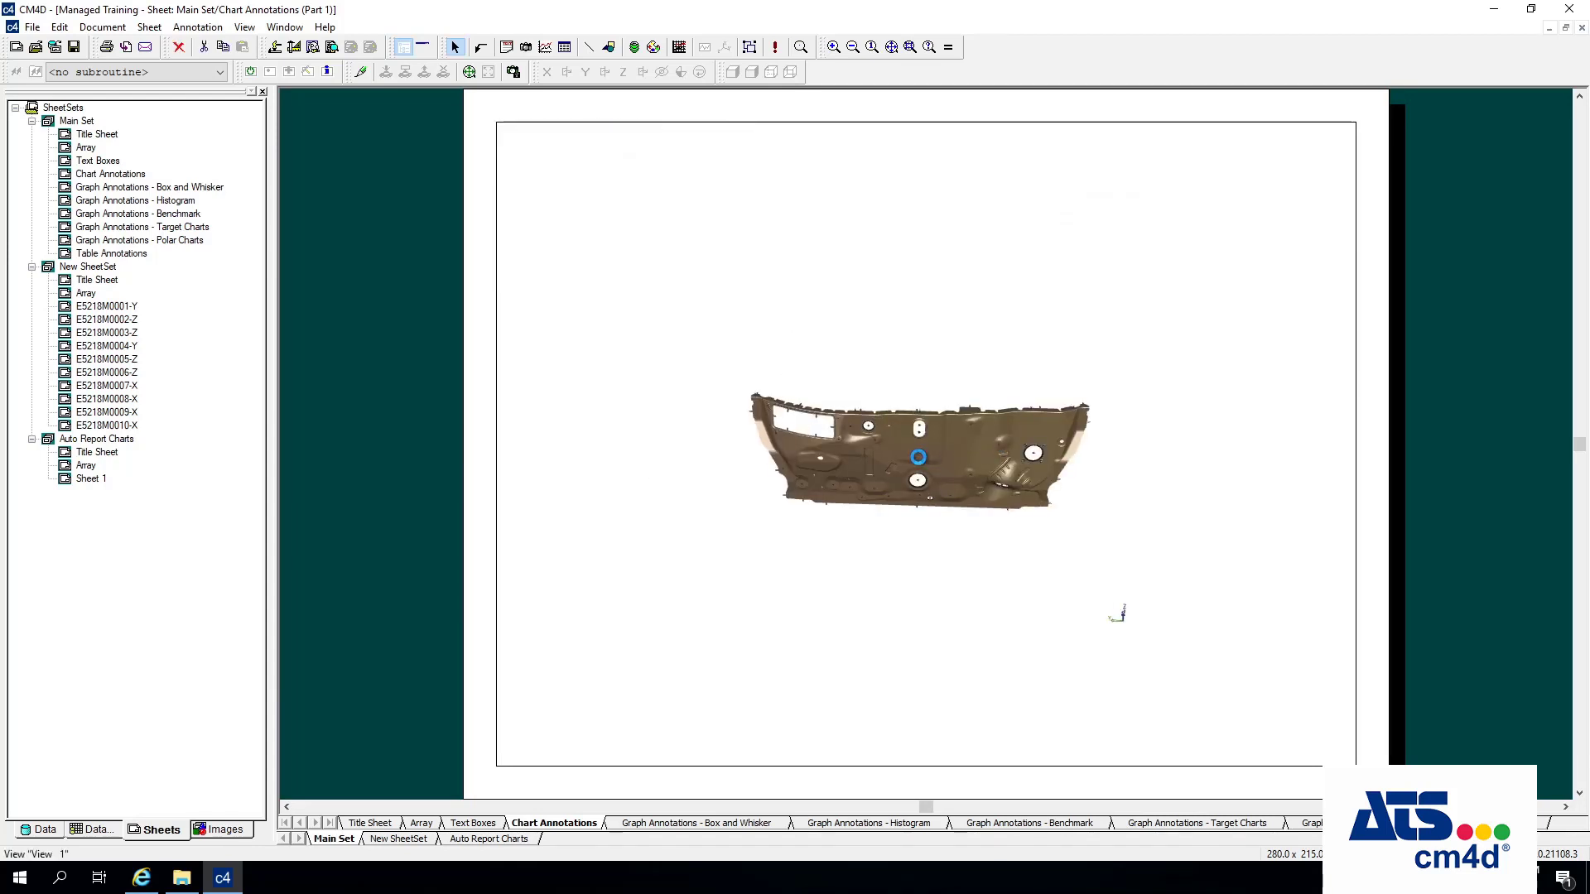
pyautogui.click(637, 204)
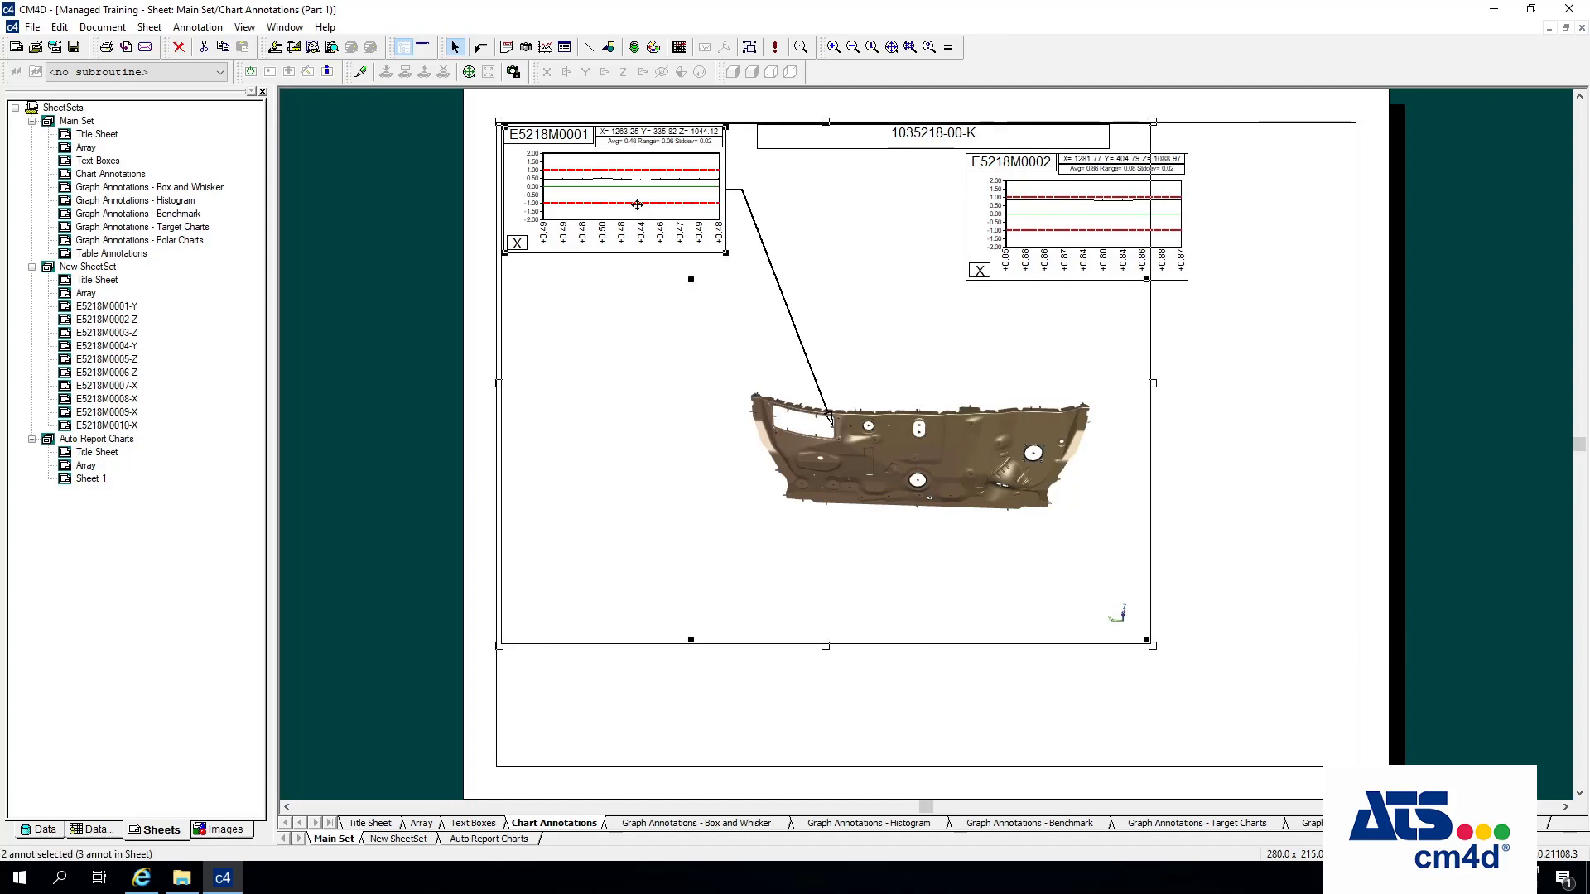
pyautogui.rightClick(639, 207)
pyautogui.moveTo(775, 244)
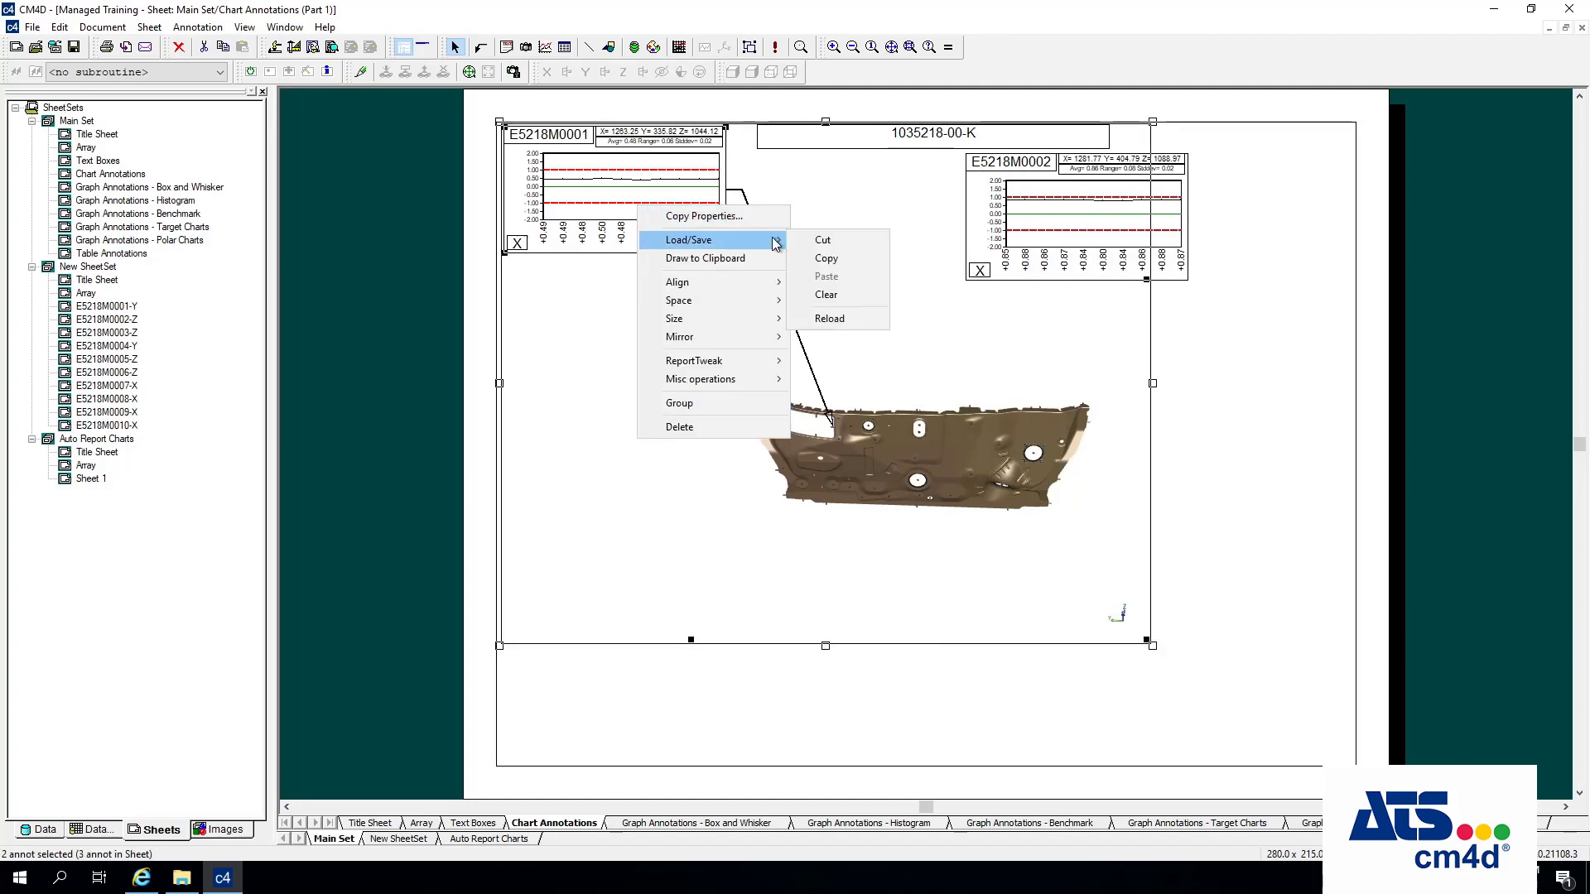
pyautogui.click(837, 257)
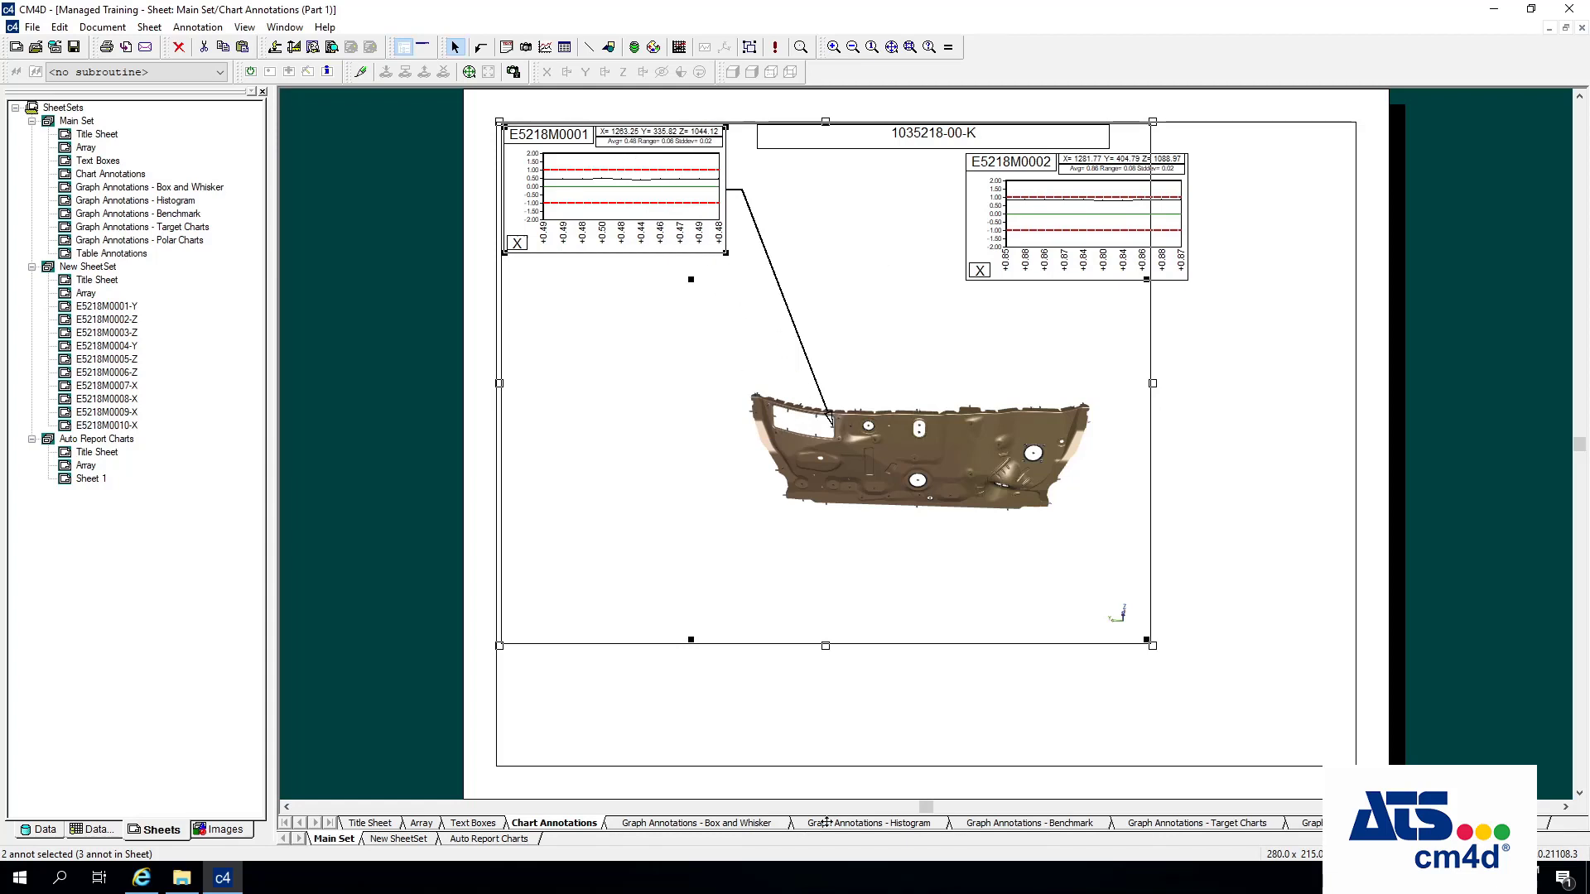
# Paste the copied view and chart onto Sheet 1 of Auto Report Charts and move the chart below the title box.
pyautogui.click(495, 842)
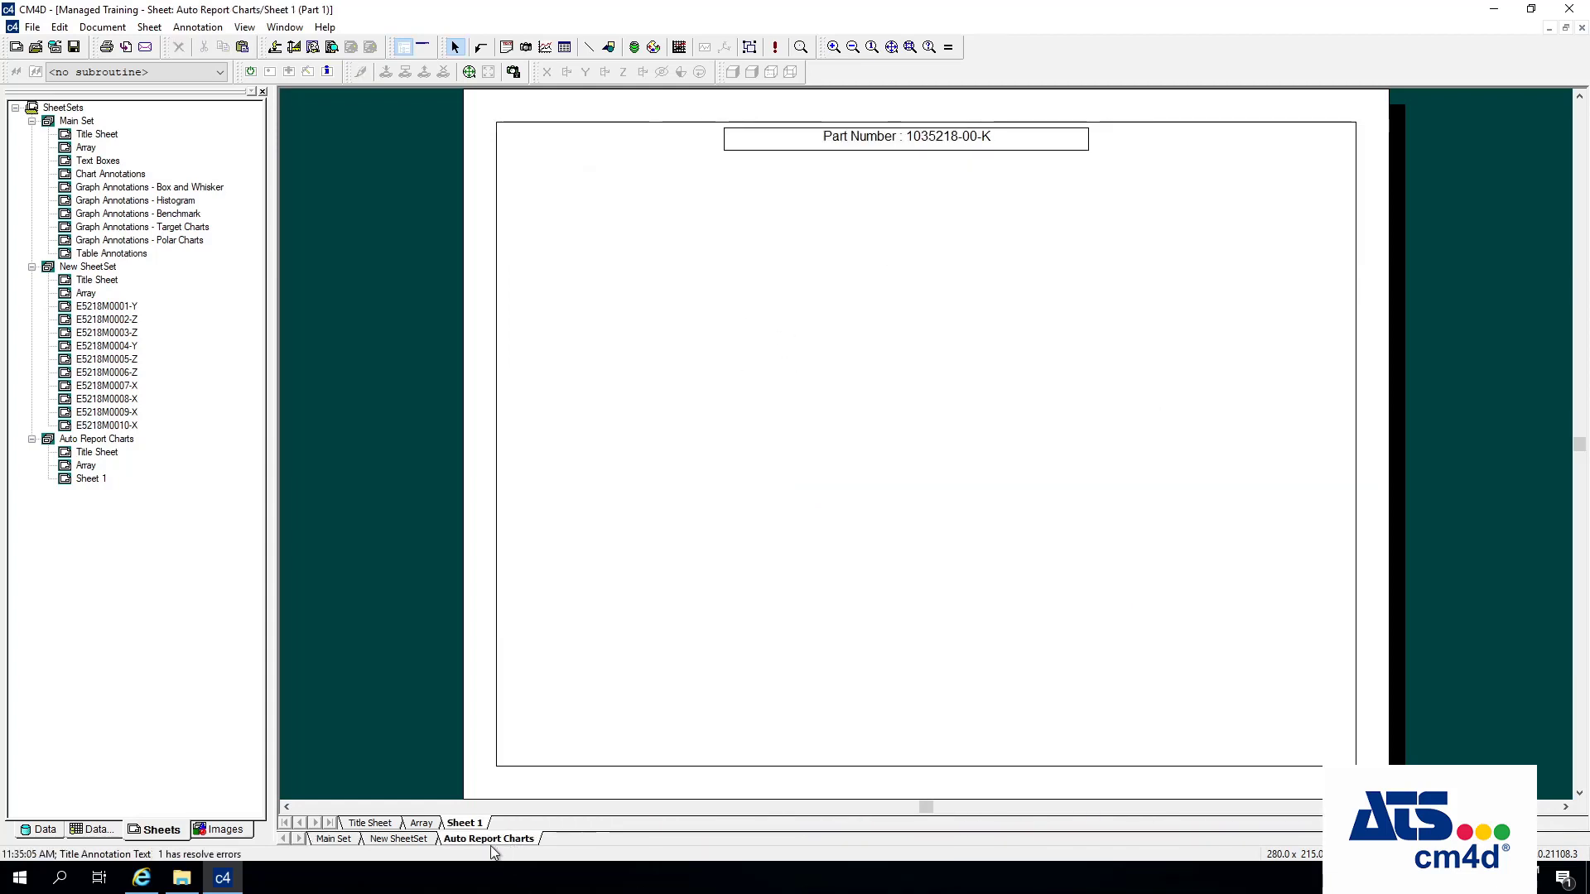
pyautogui.rightClick(797, 427)
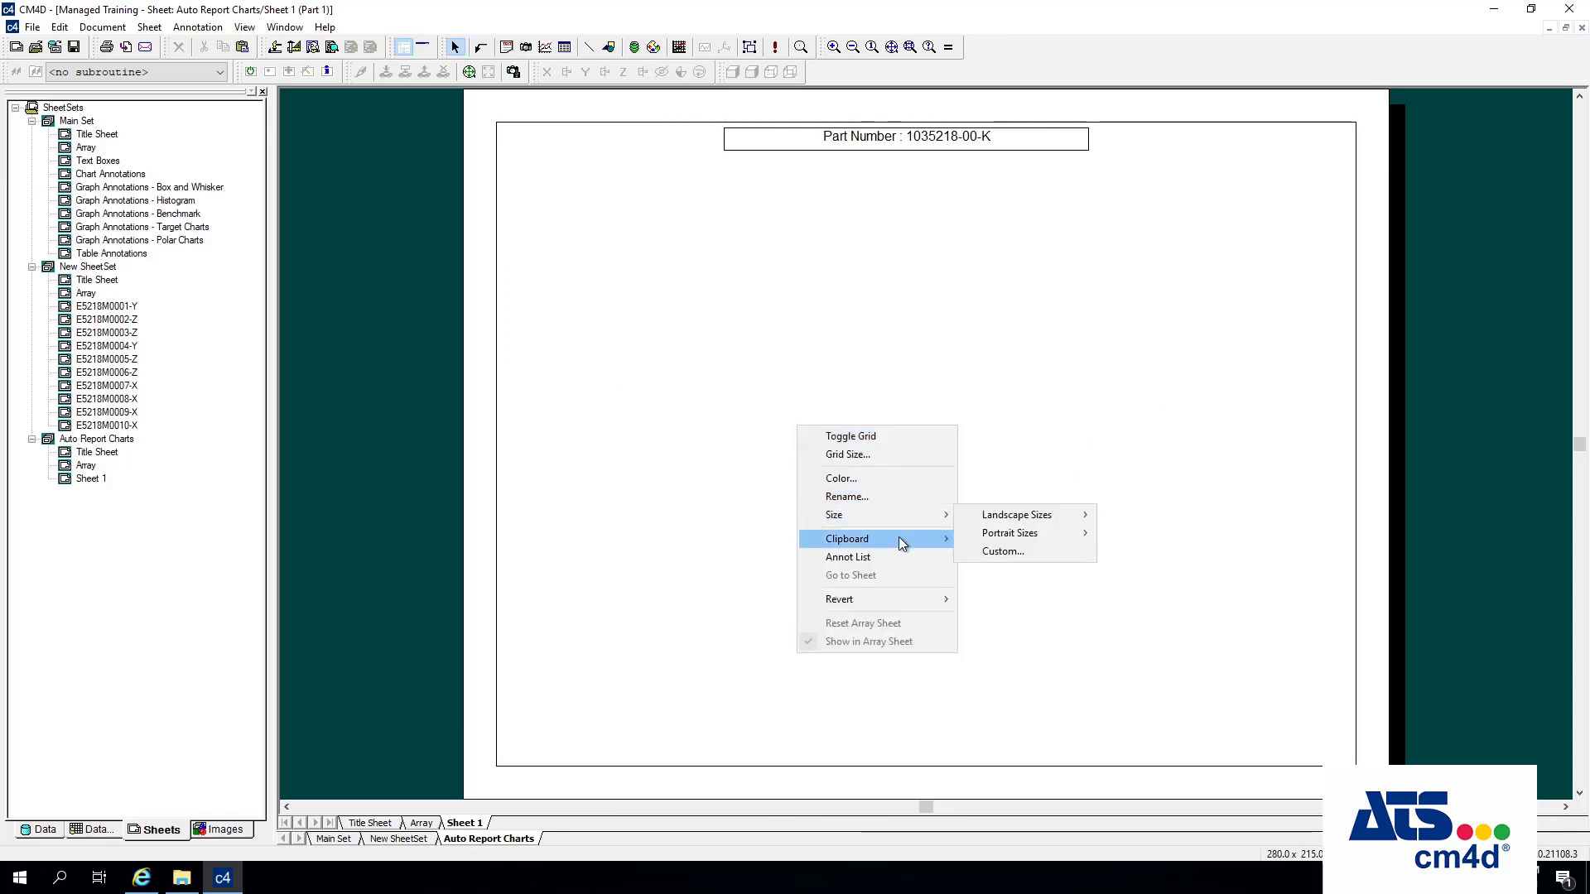
pyautogui.rightClick(678, 431)
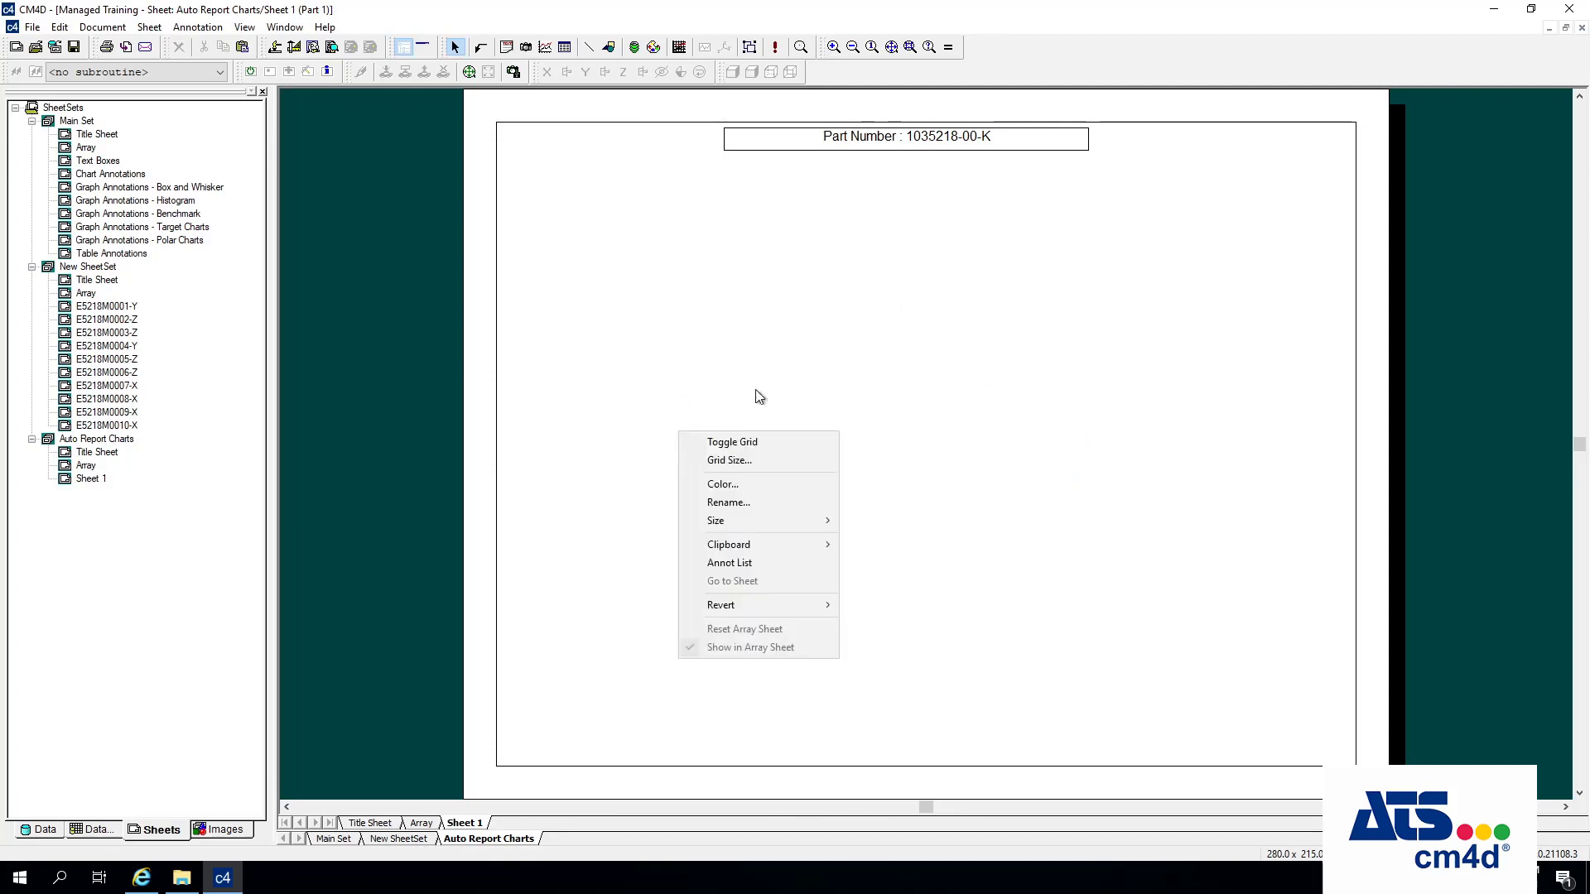
pyautogui.moveTo(792, 543)
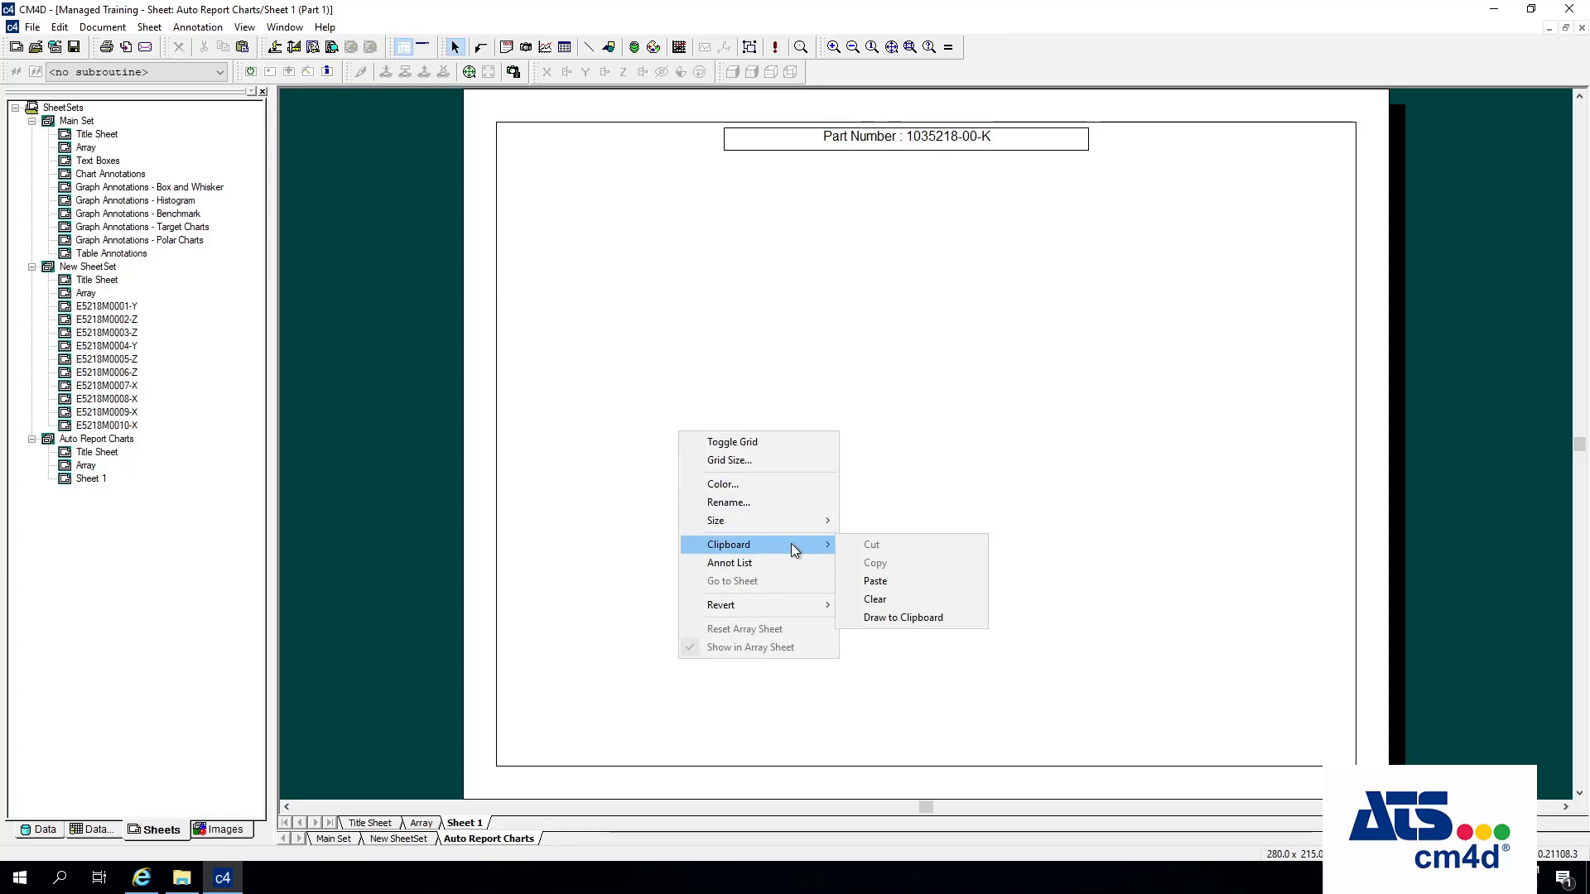
pyautogui.click(874, 581)
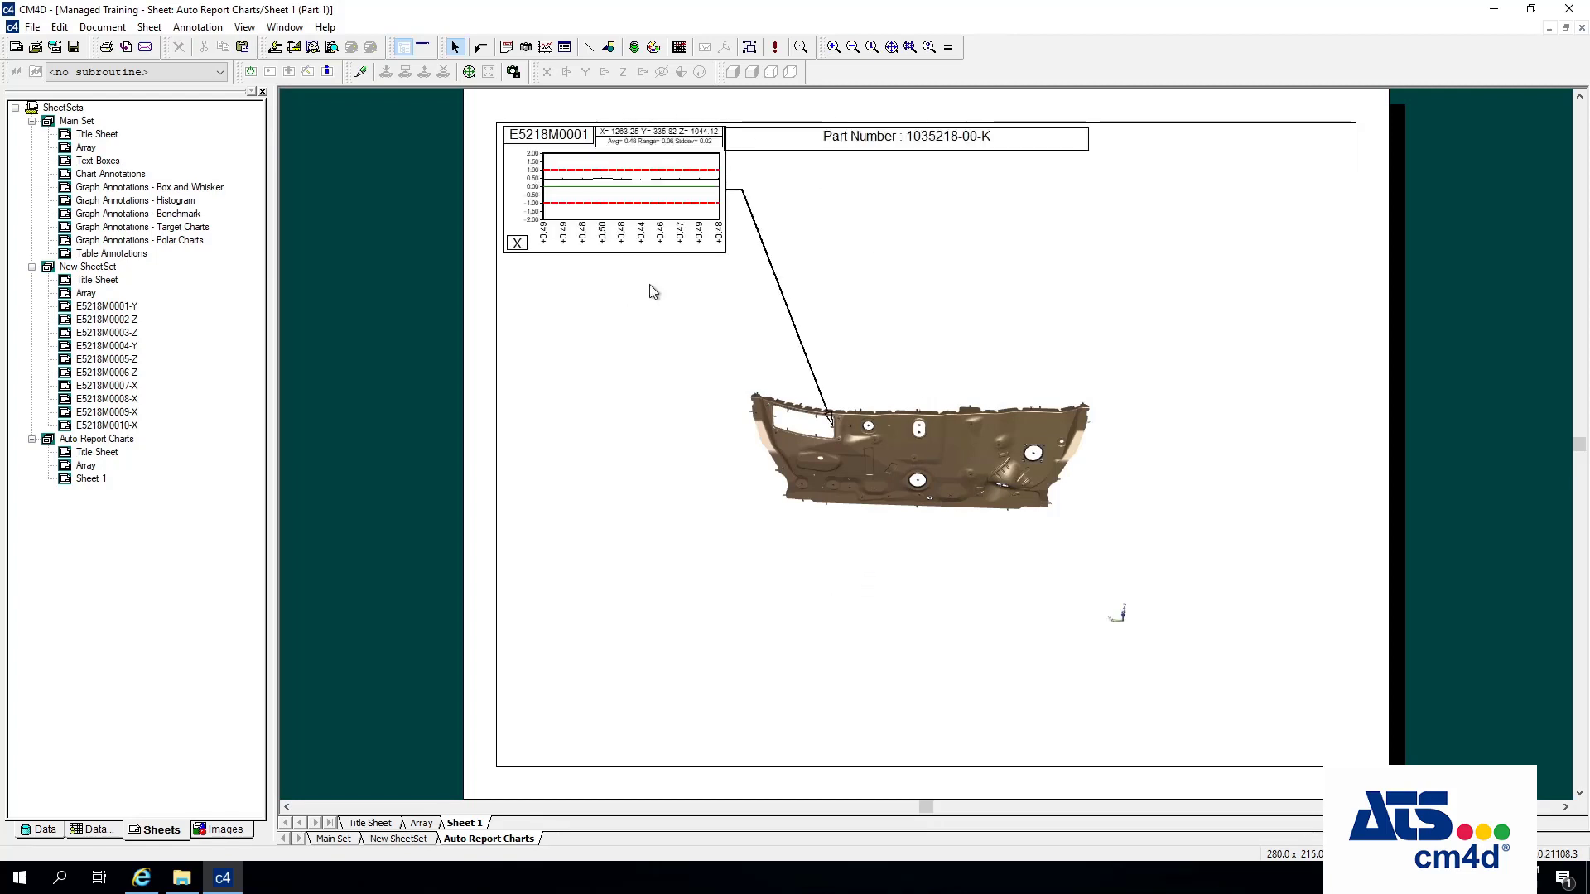
pyautogui.click(641, 214)
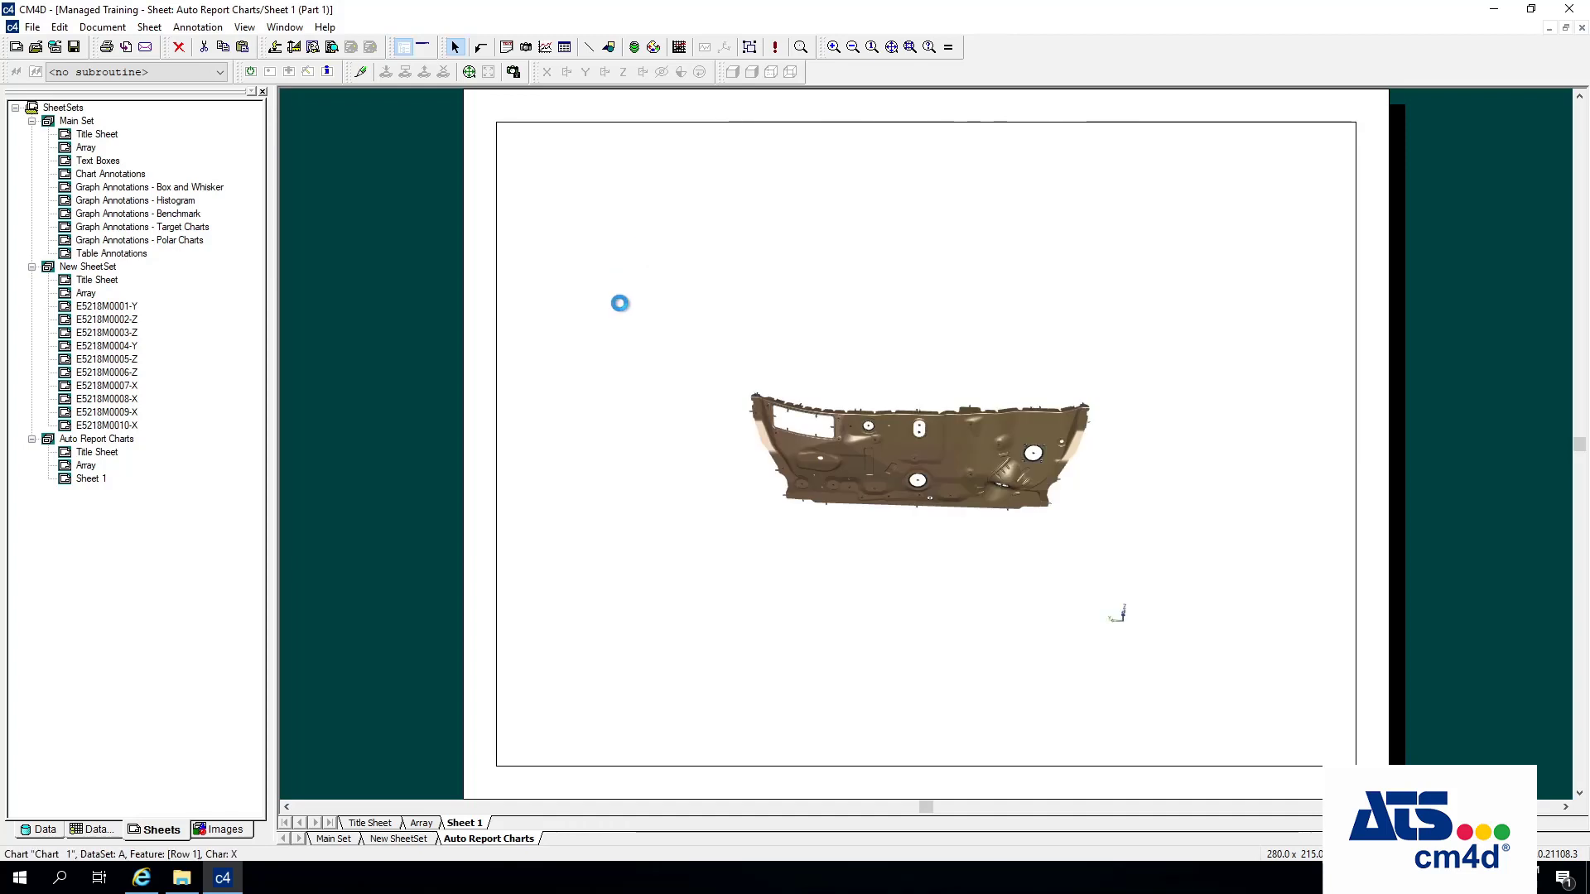
# Open the E5218M0001 chart's properties and choose View 1 as the view in which its leader locates the feature.
pyautogui.click(93, 830)
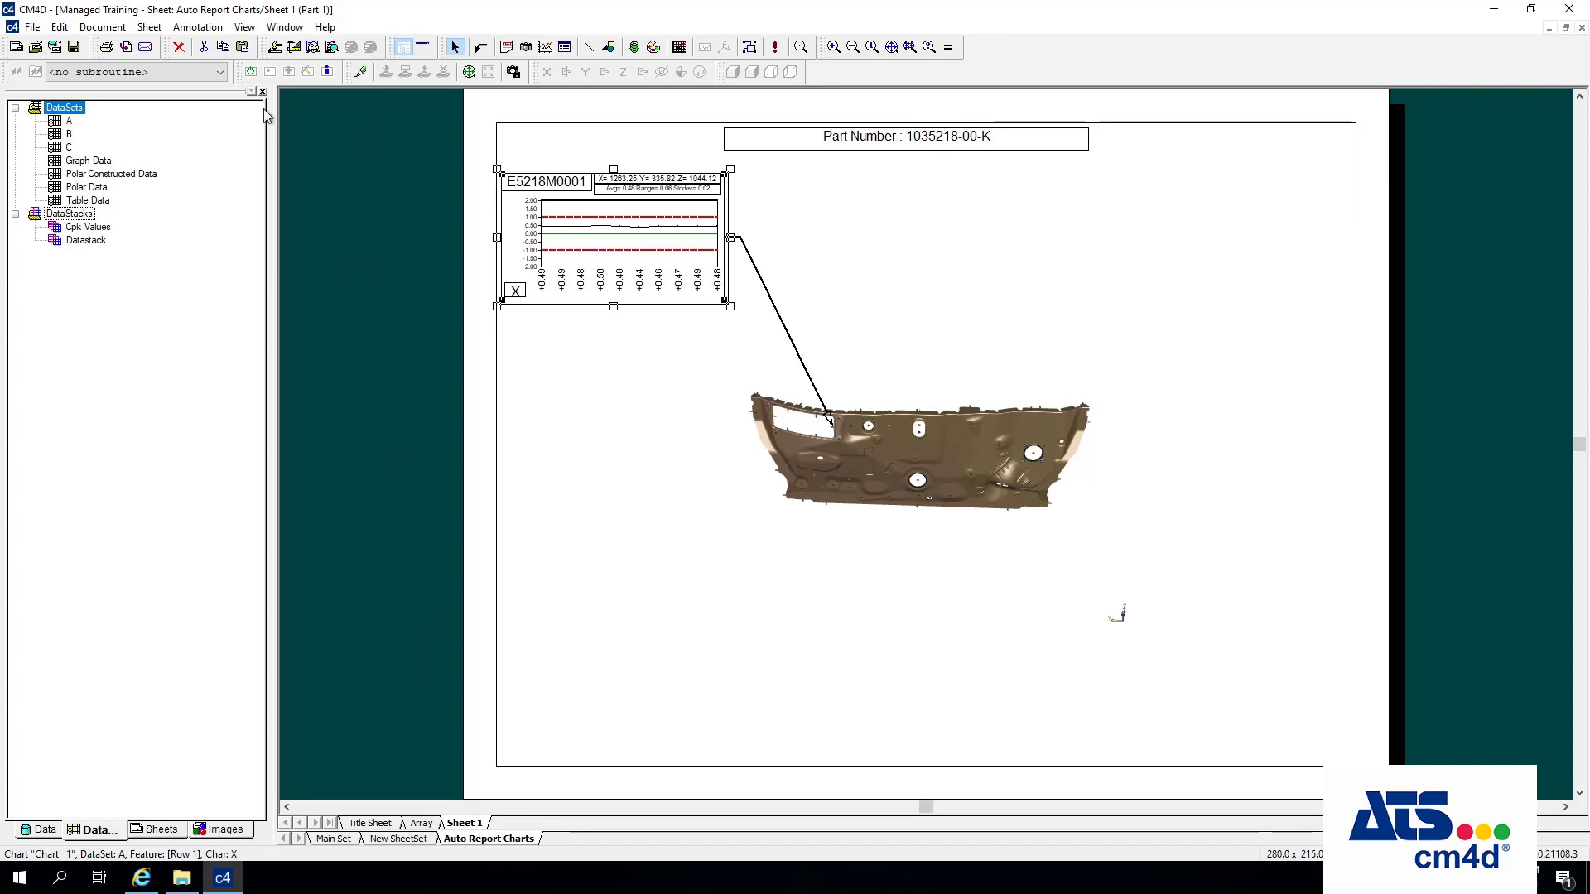
pyautogui.rightClick(617, 237)
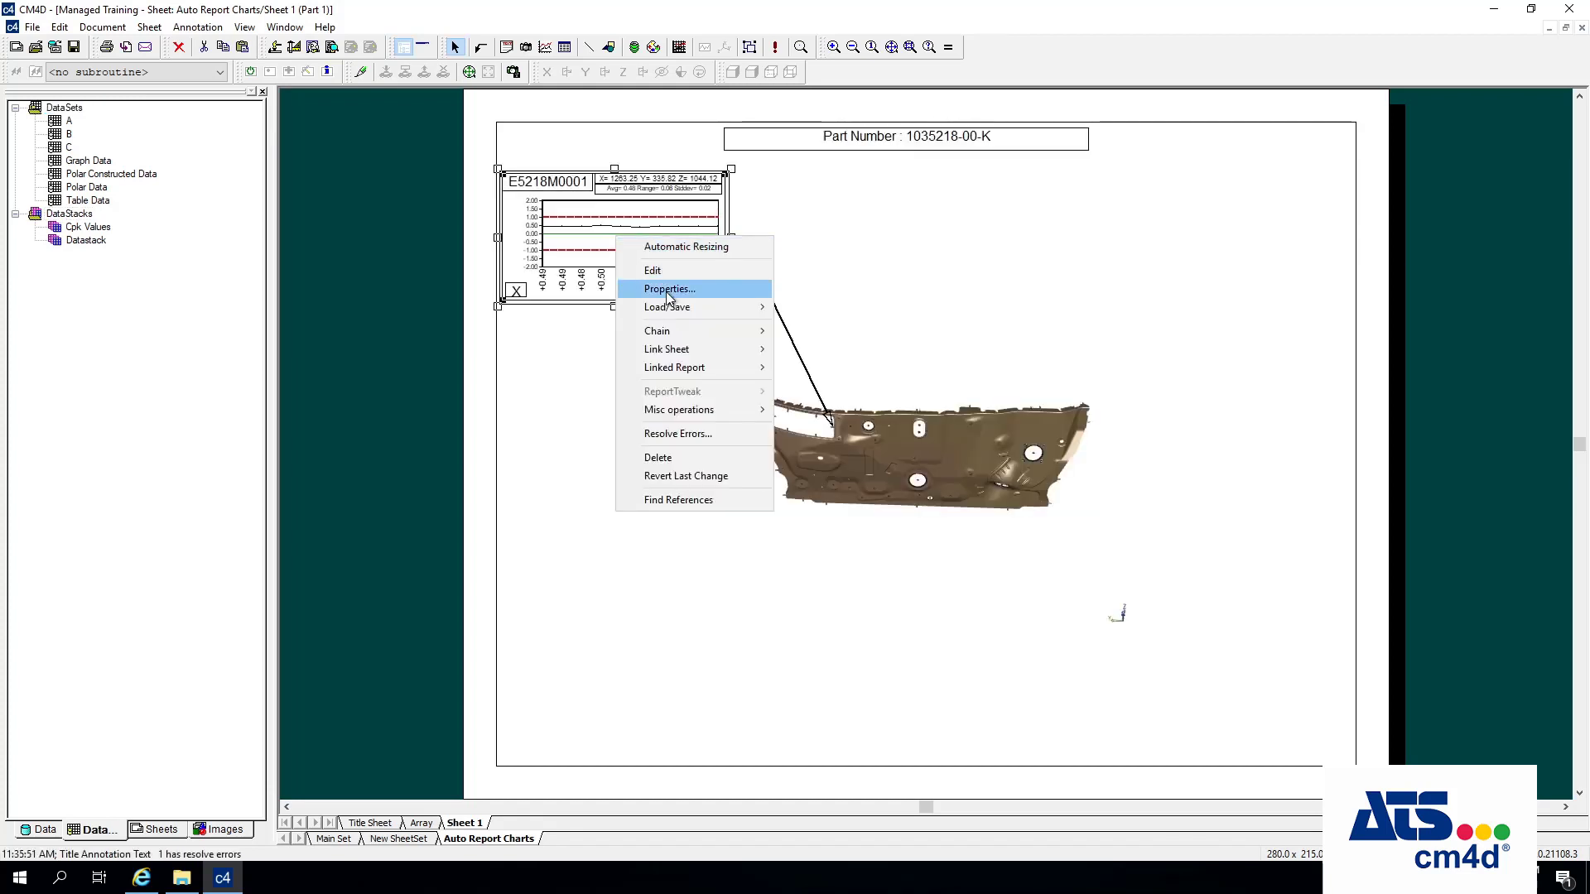
pyautogui.click(669, 290)
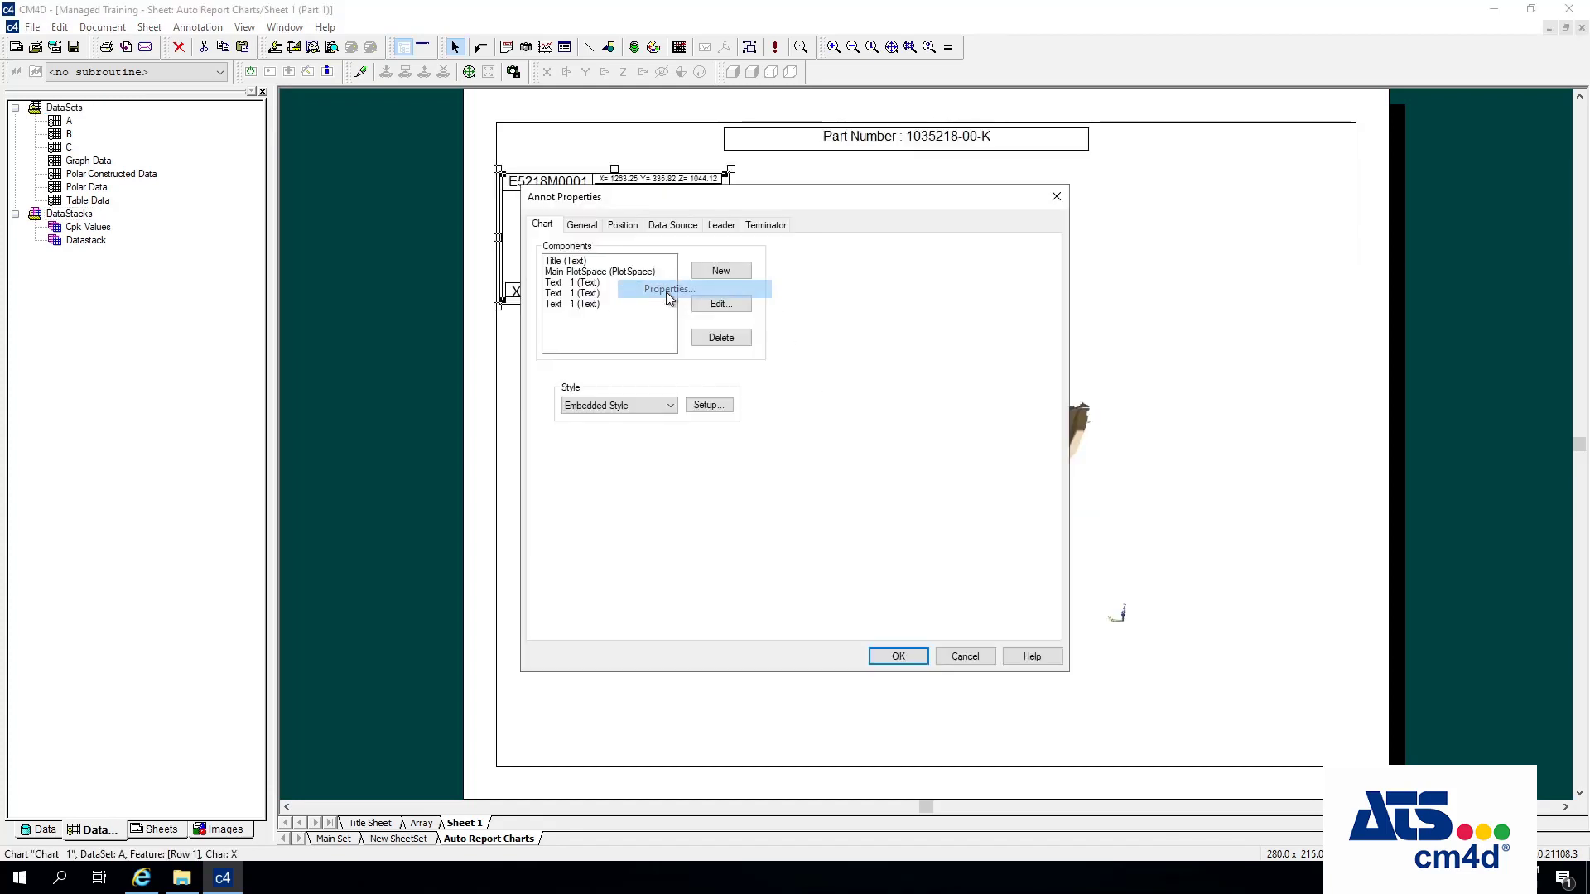
pyautogui.click(718, 229)
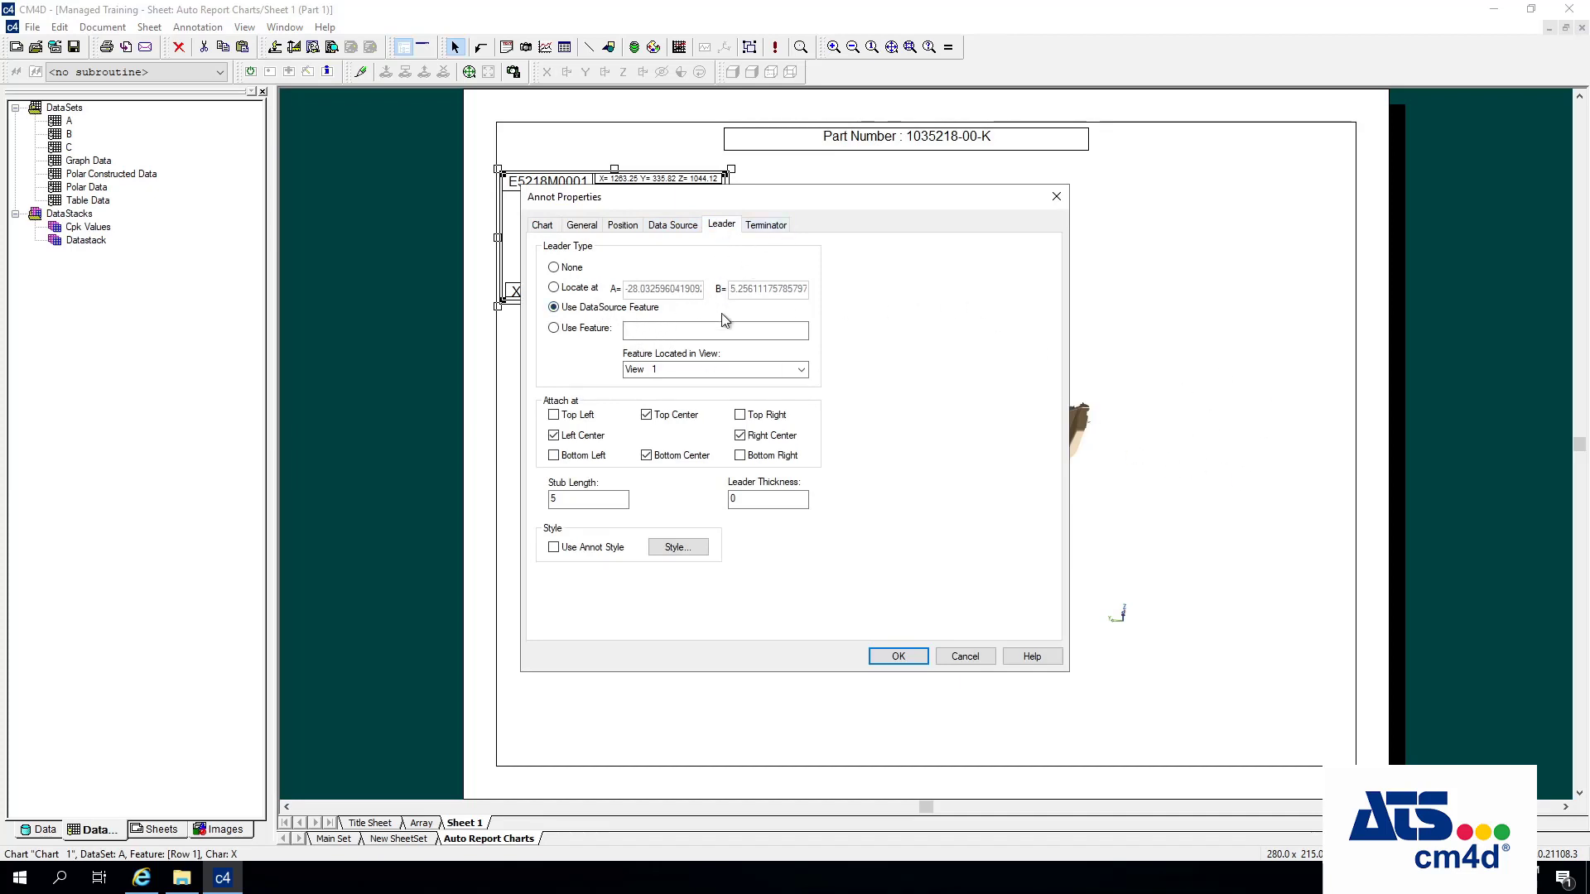
pyautogui.click(687, 370)
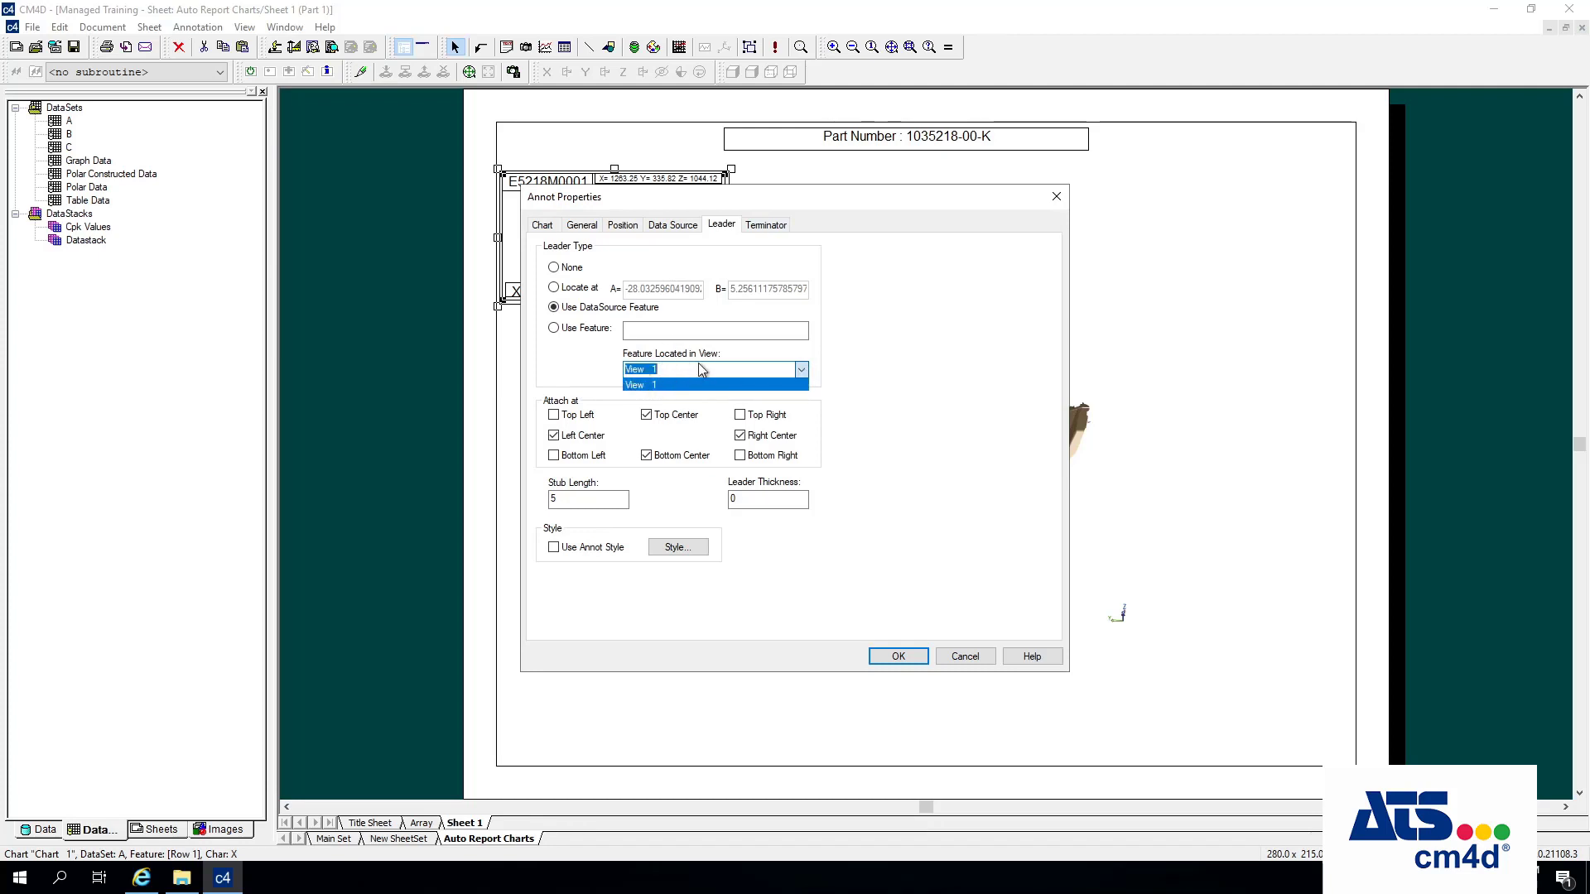
pyautogui.click(674, 369)
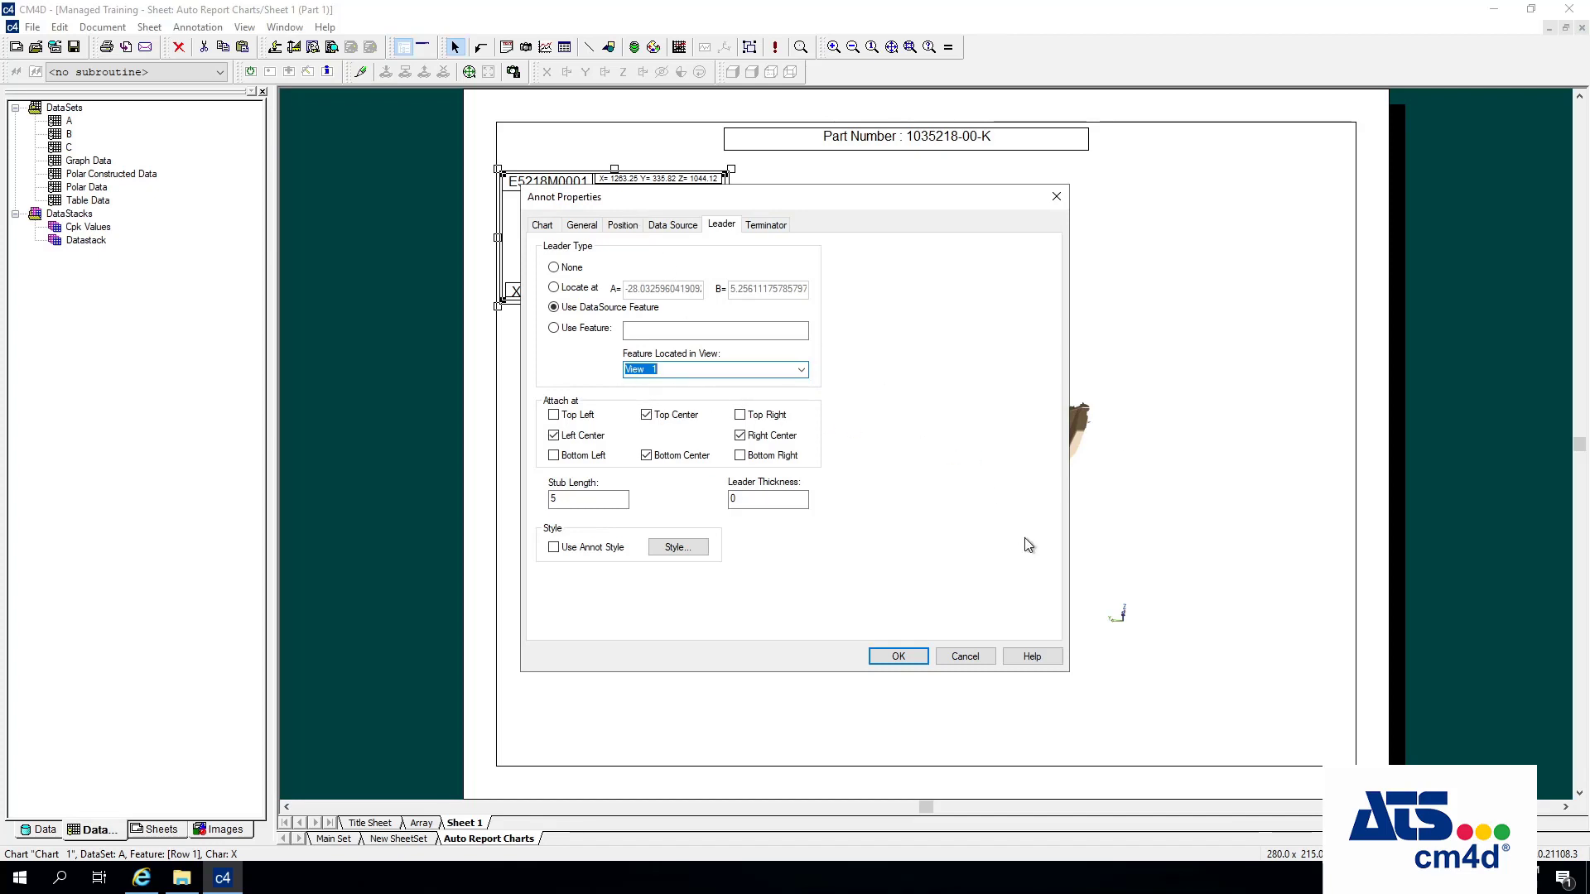
pyautogui.click(802, 370)
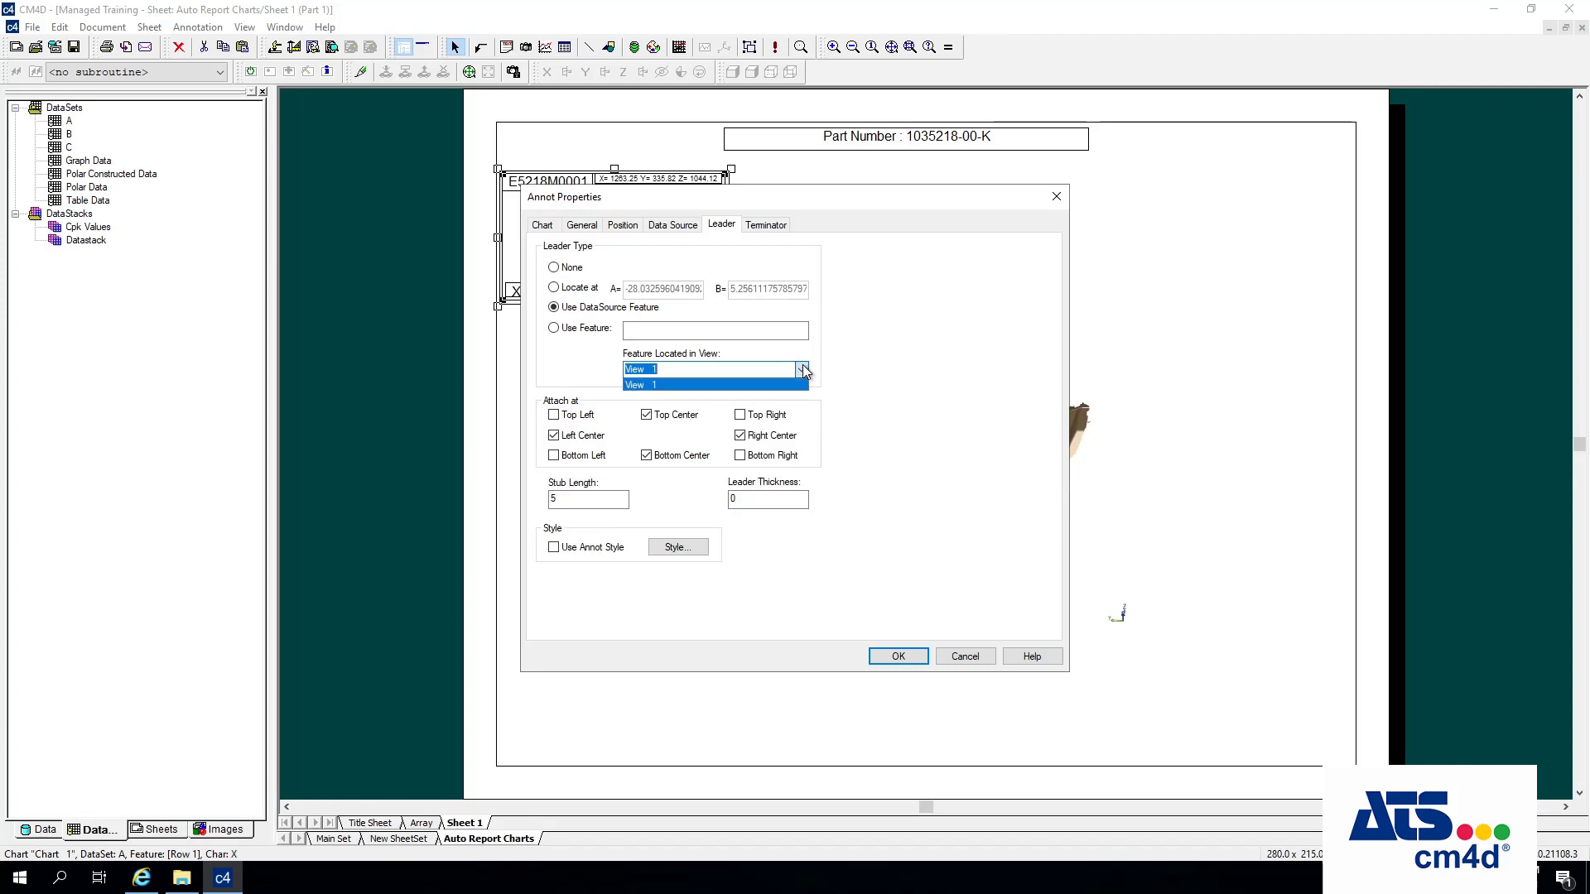
pyautogui.click(656, 386)
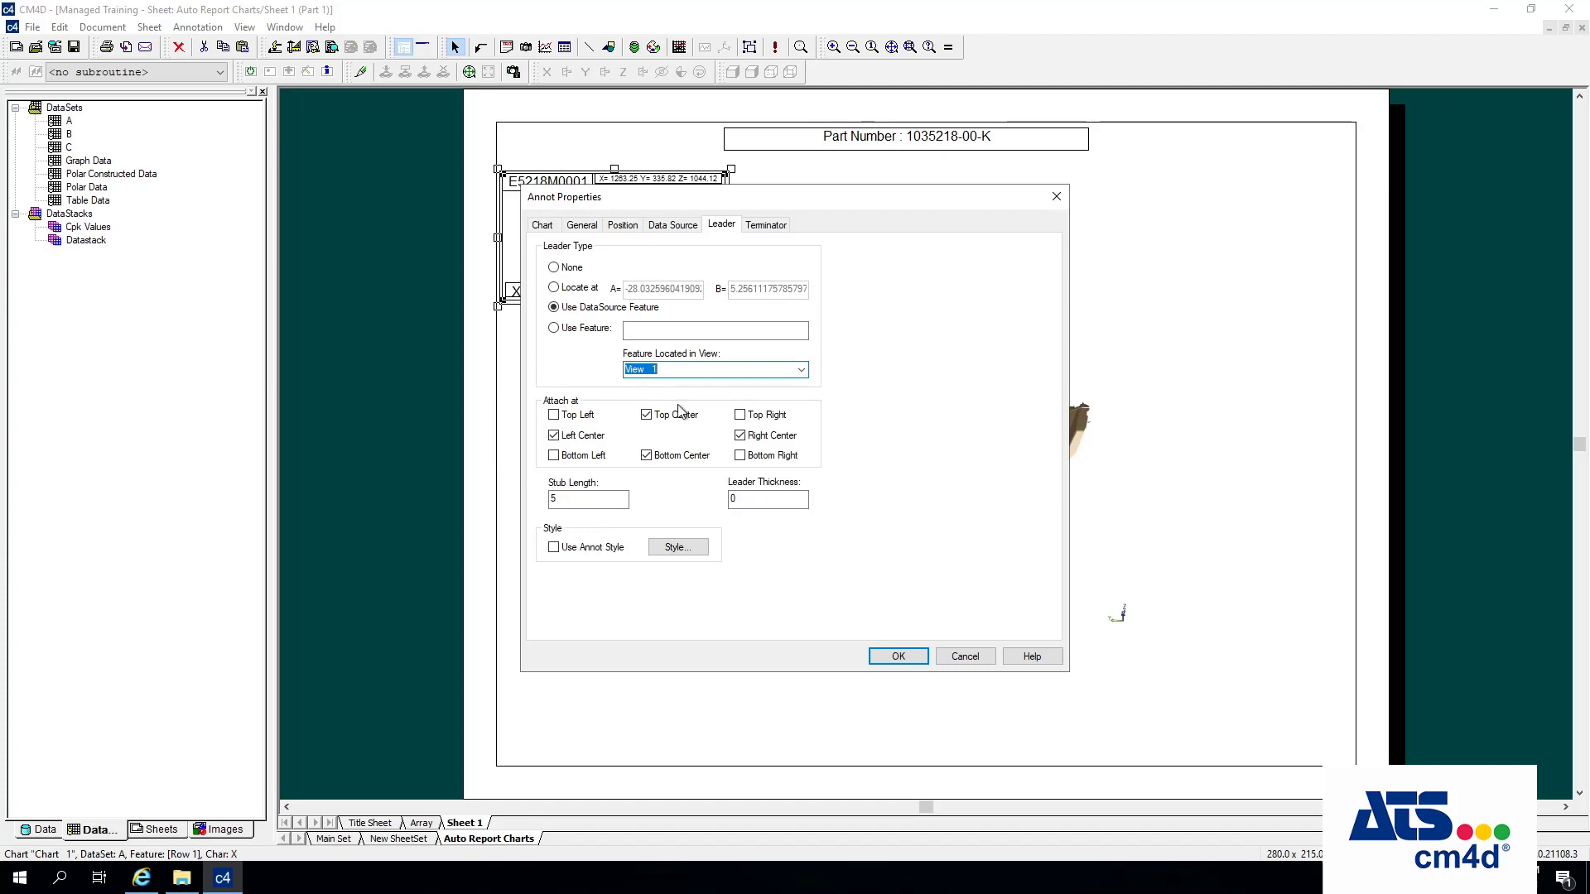
# Set the chart's data source to the Table Data dataset and apply the property changes.
pyautogui.click(673, 227)
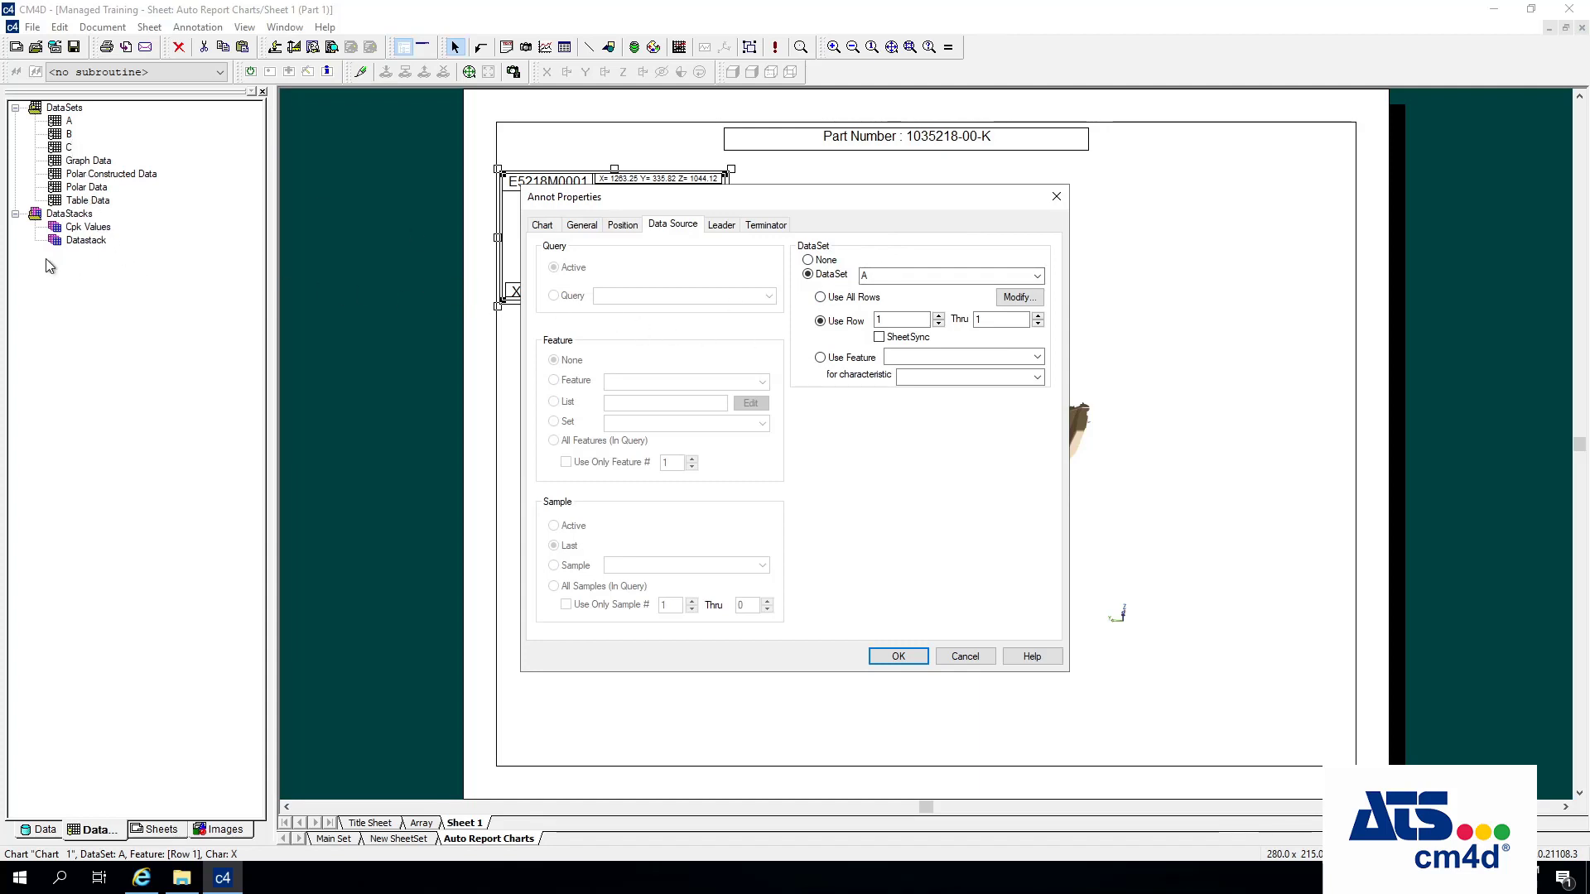
pyautogui.click(1037, 275)
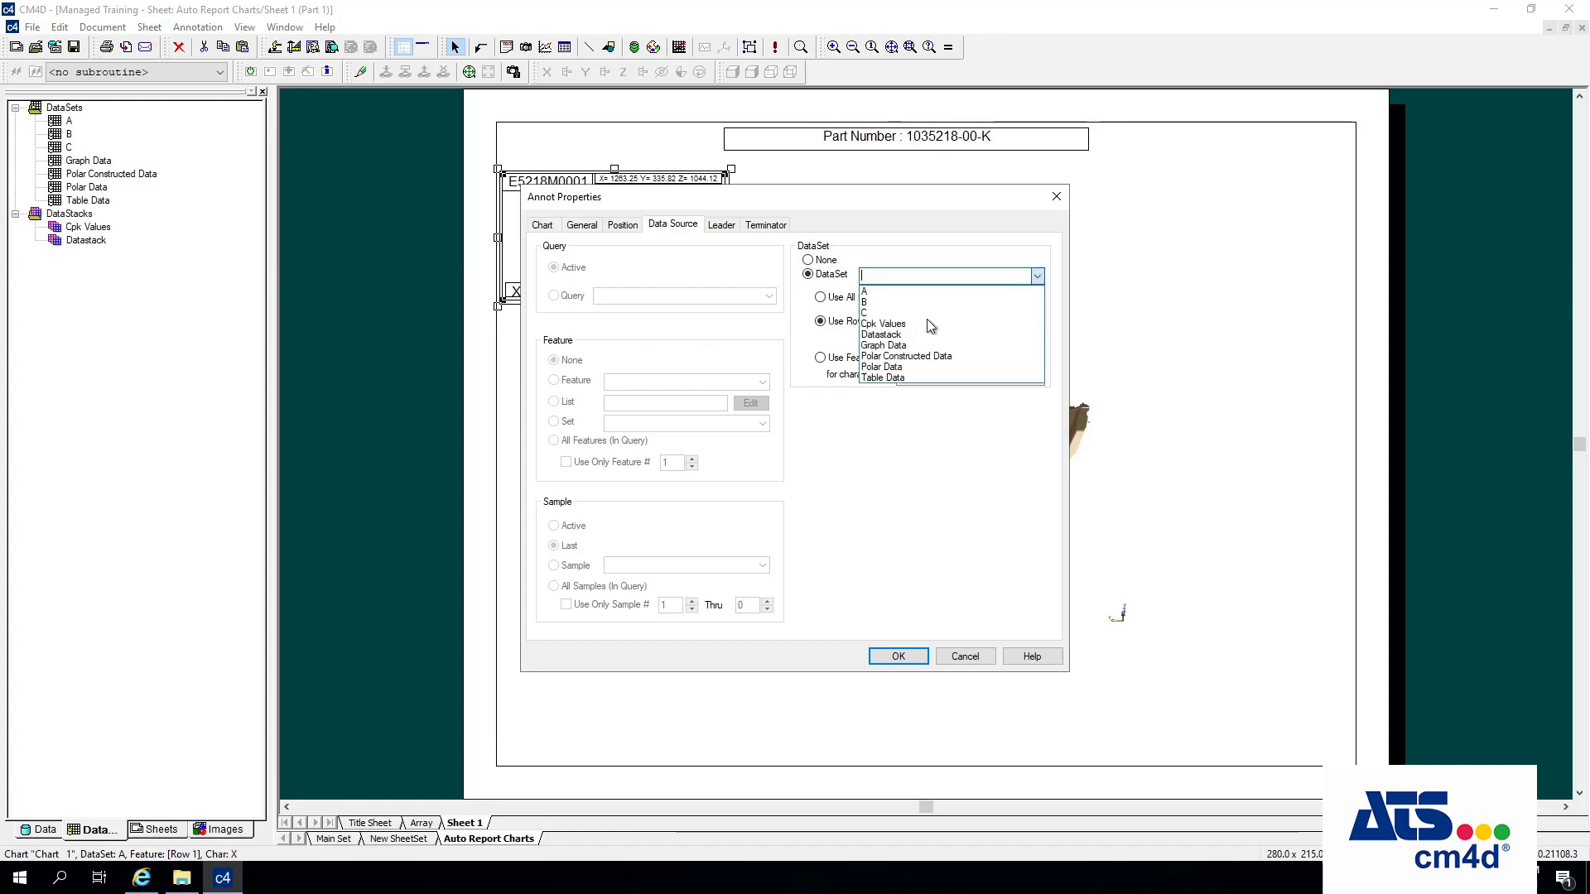
pyautogui.click(911, 378)
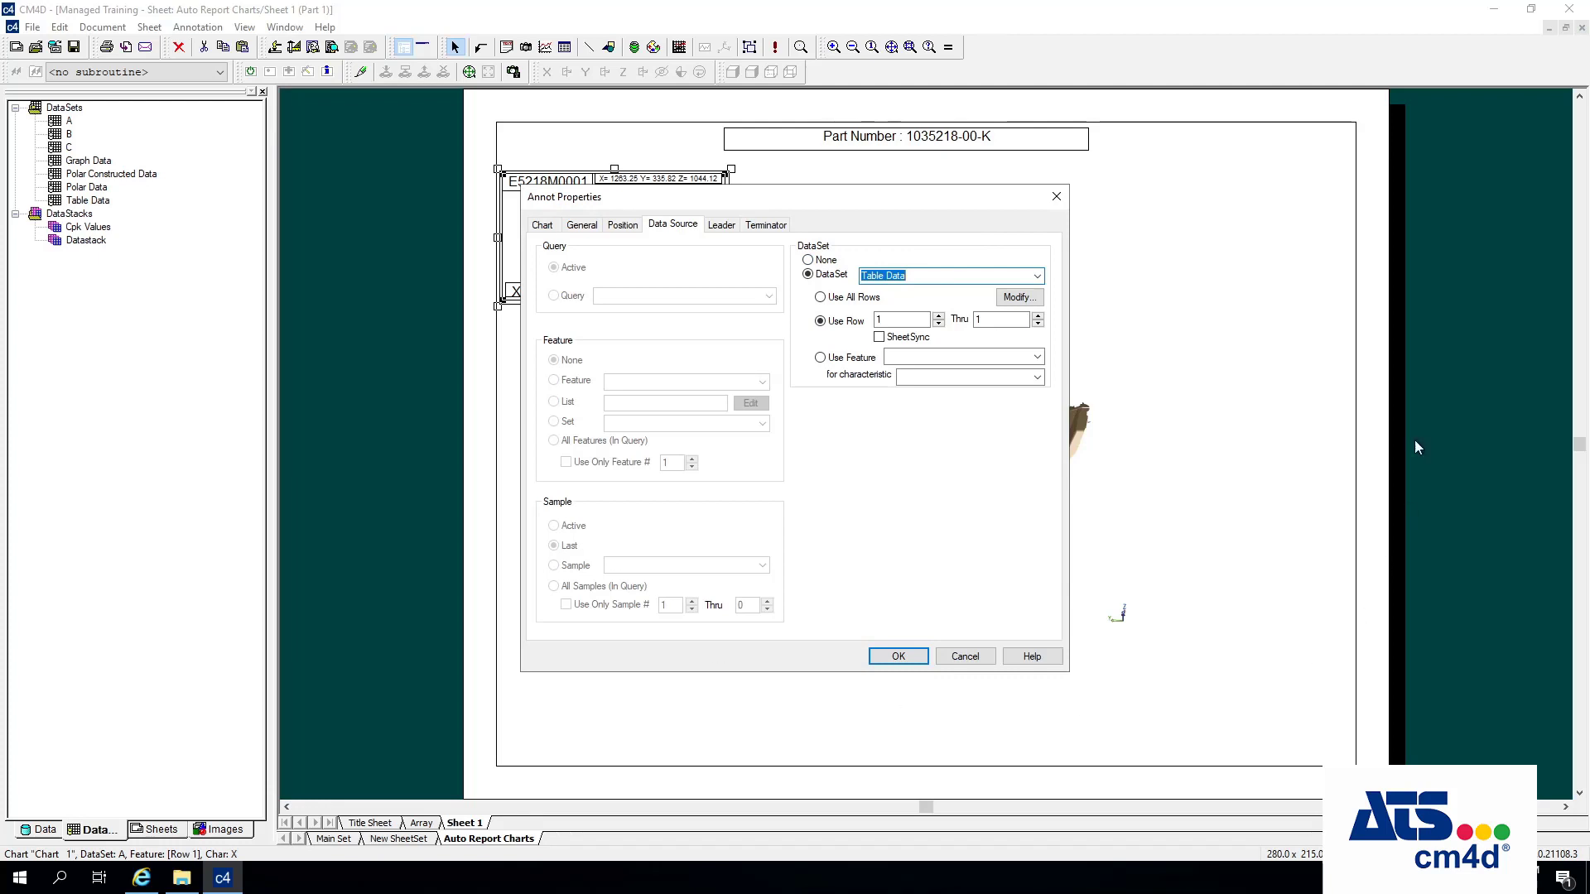
pyautogui.click(899, 656)
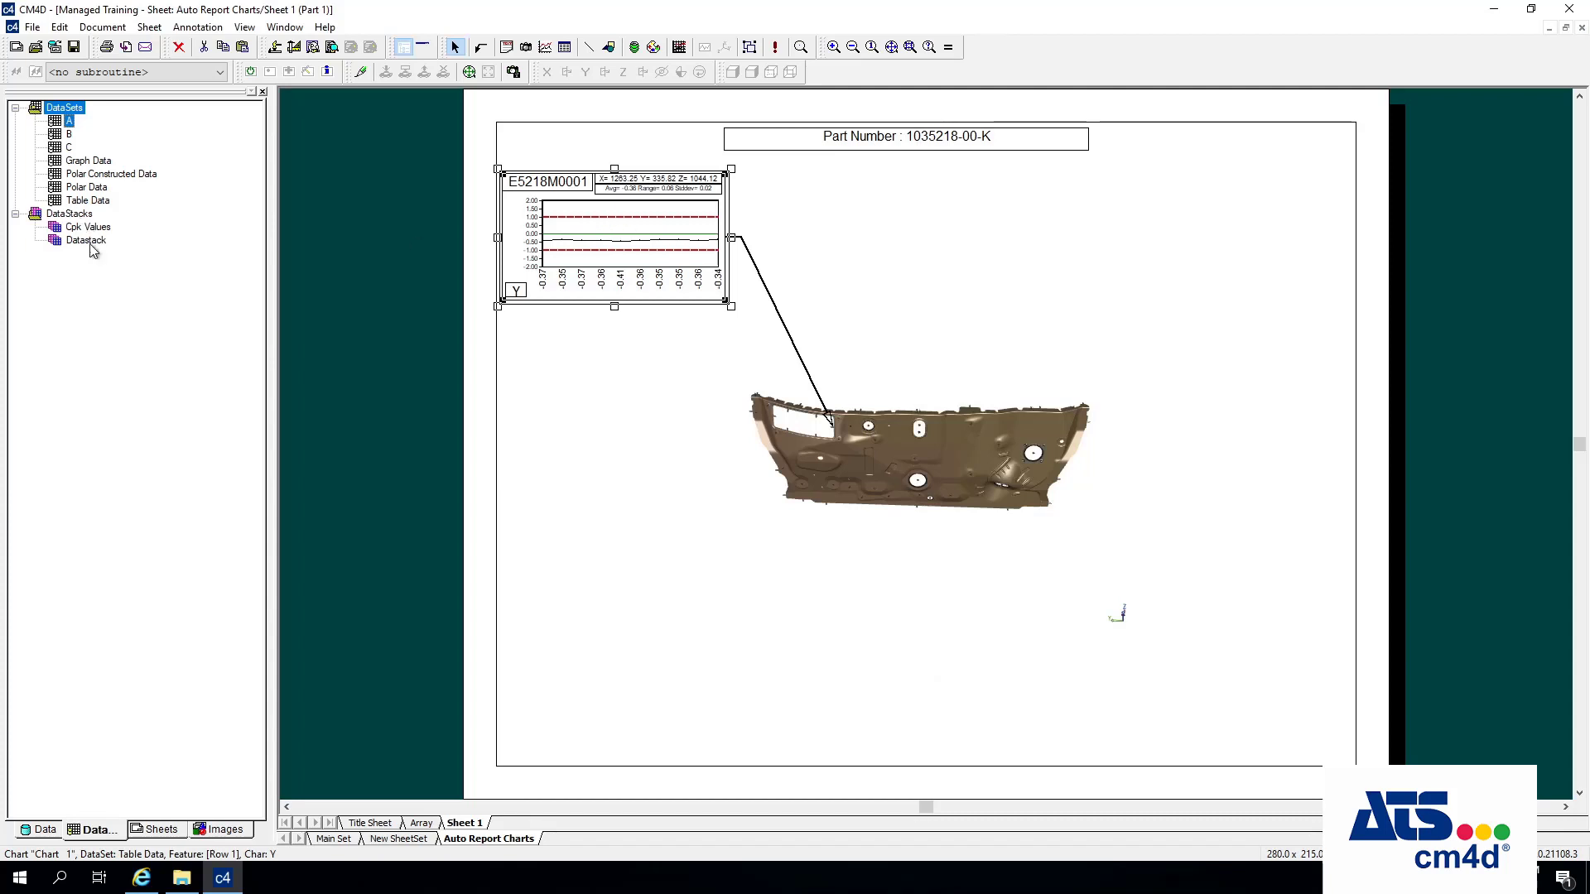
# Set the part view's data source to the Table Data dataset, using all rows.
pyautogui.click(612, 246)
pyautogui.click(965, 461)
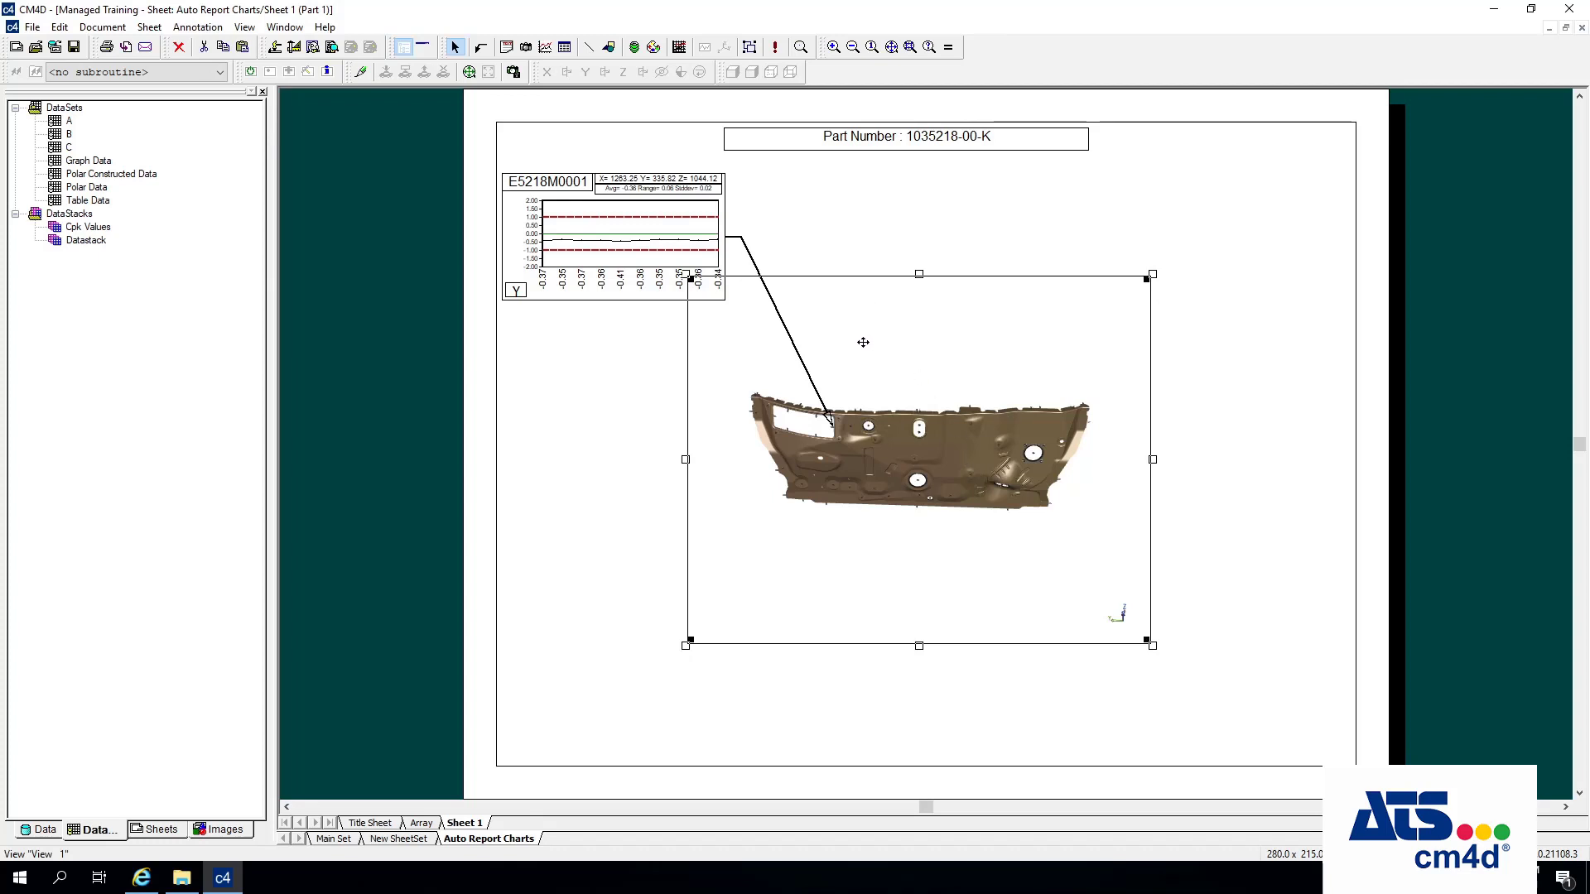
pyautogui.rightClick(856, 405)
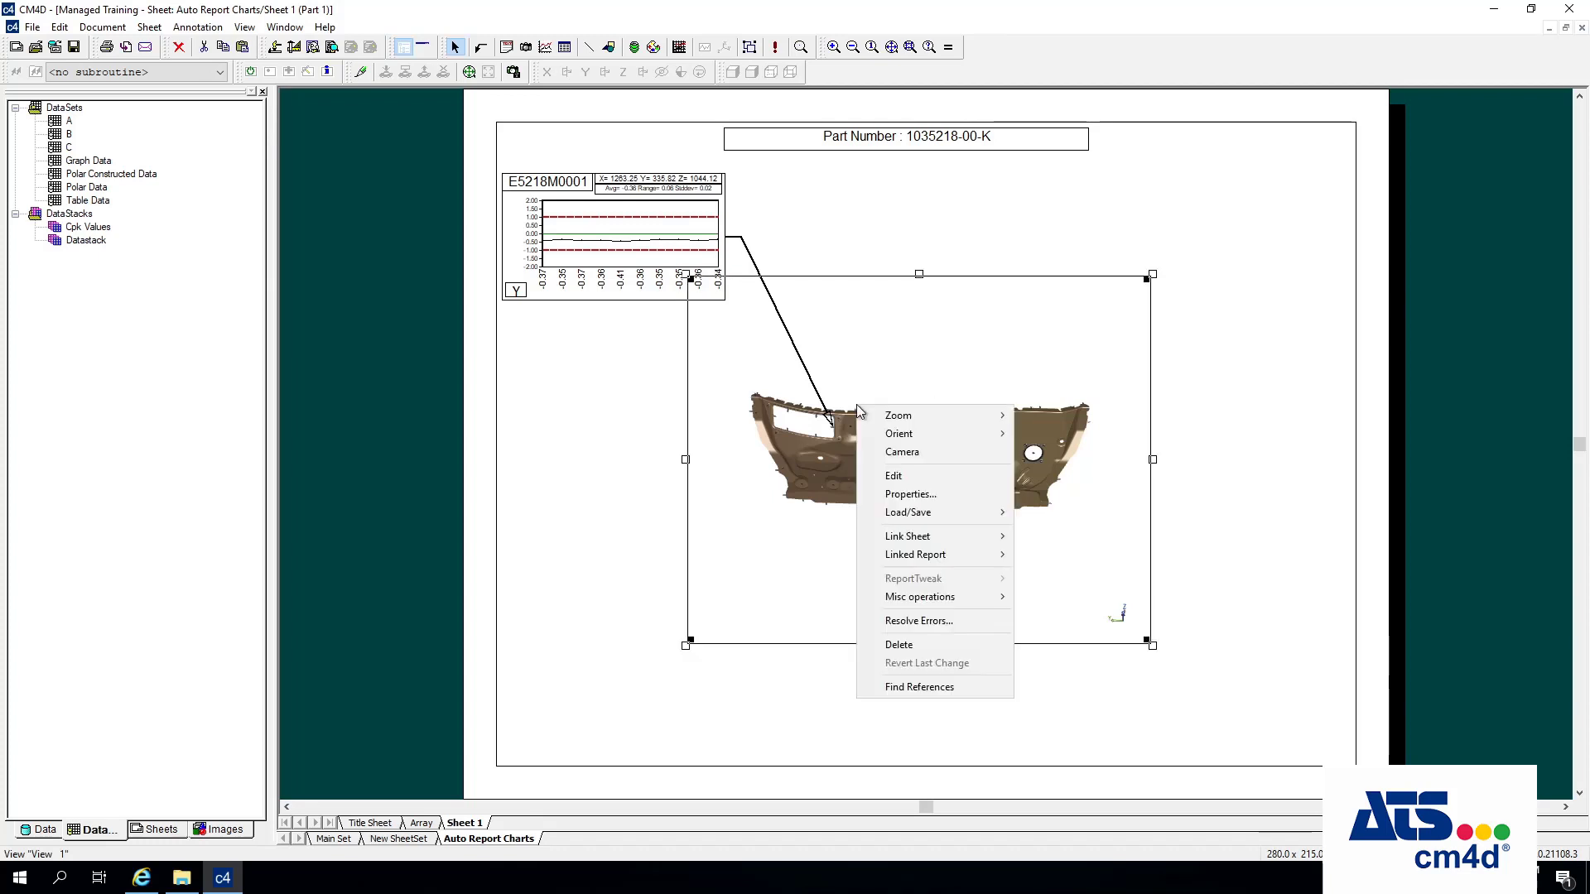
pyautogui.click(933, 495)
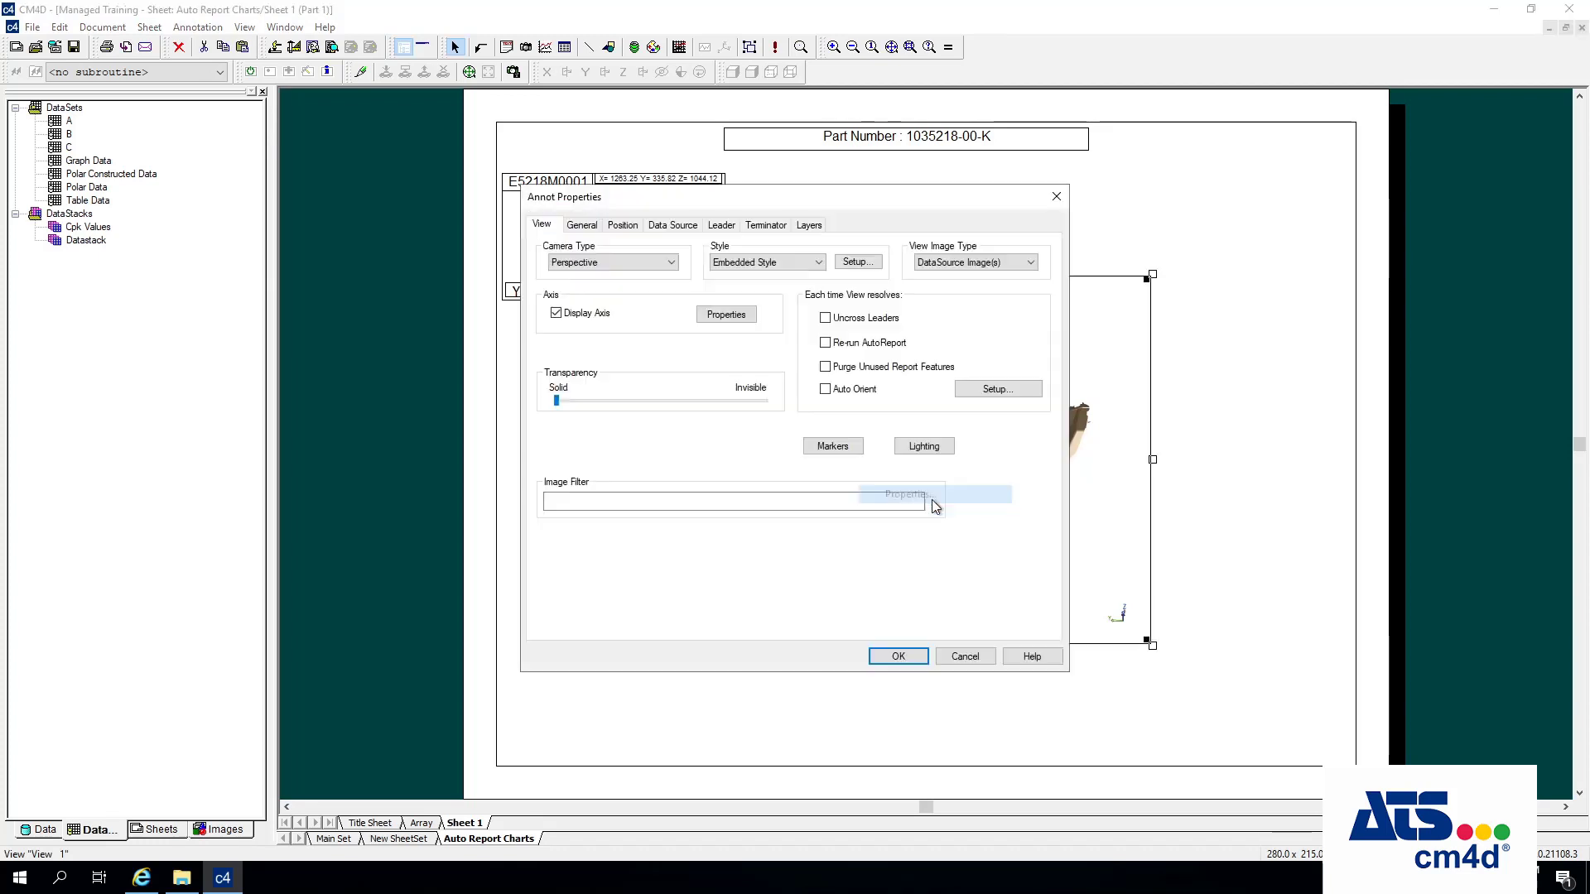
pyautogui.click(675, 227)
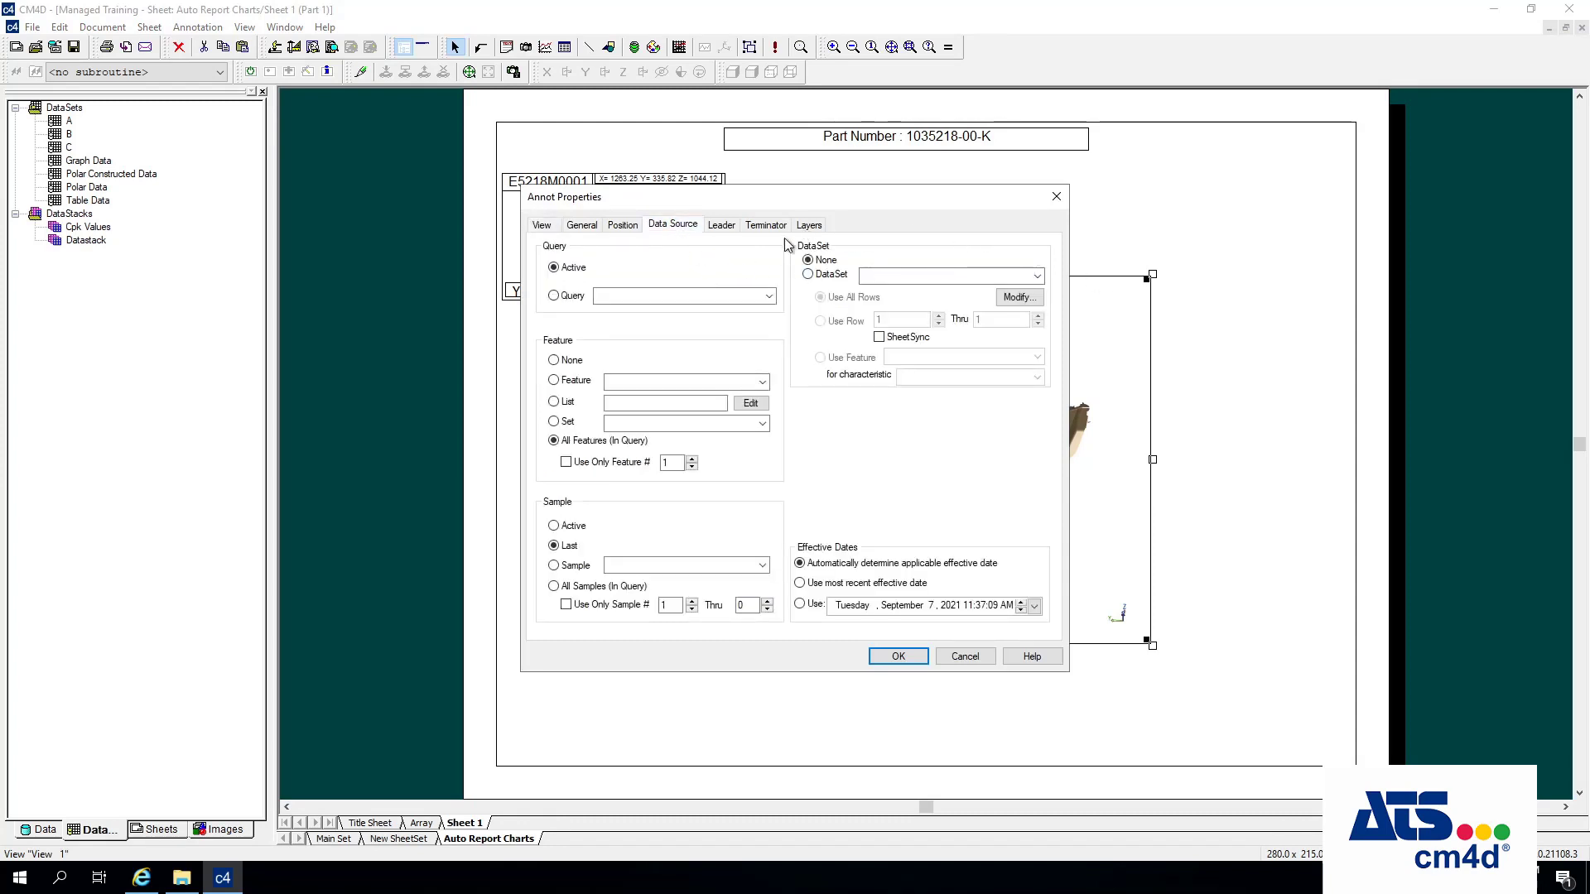
pyautogui.click(1037, 277)
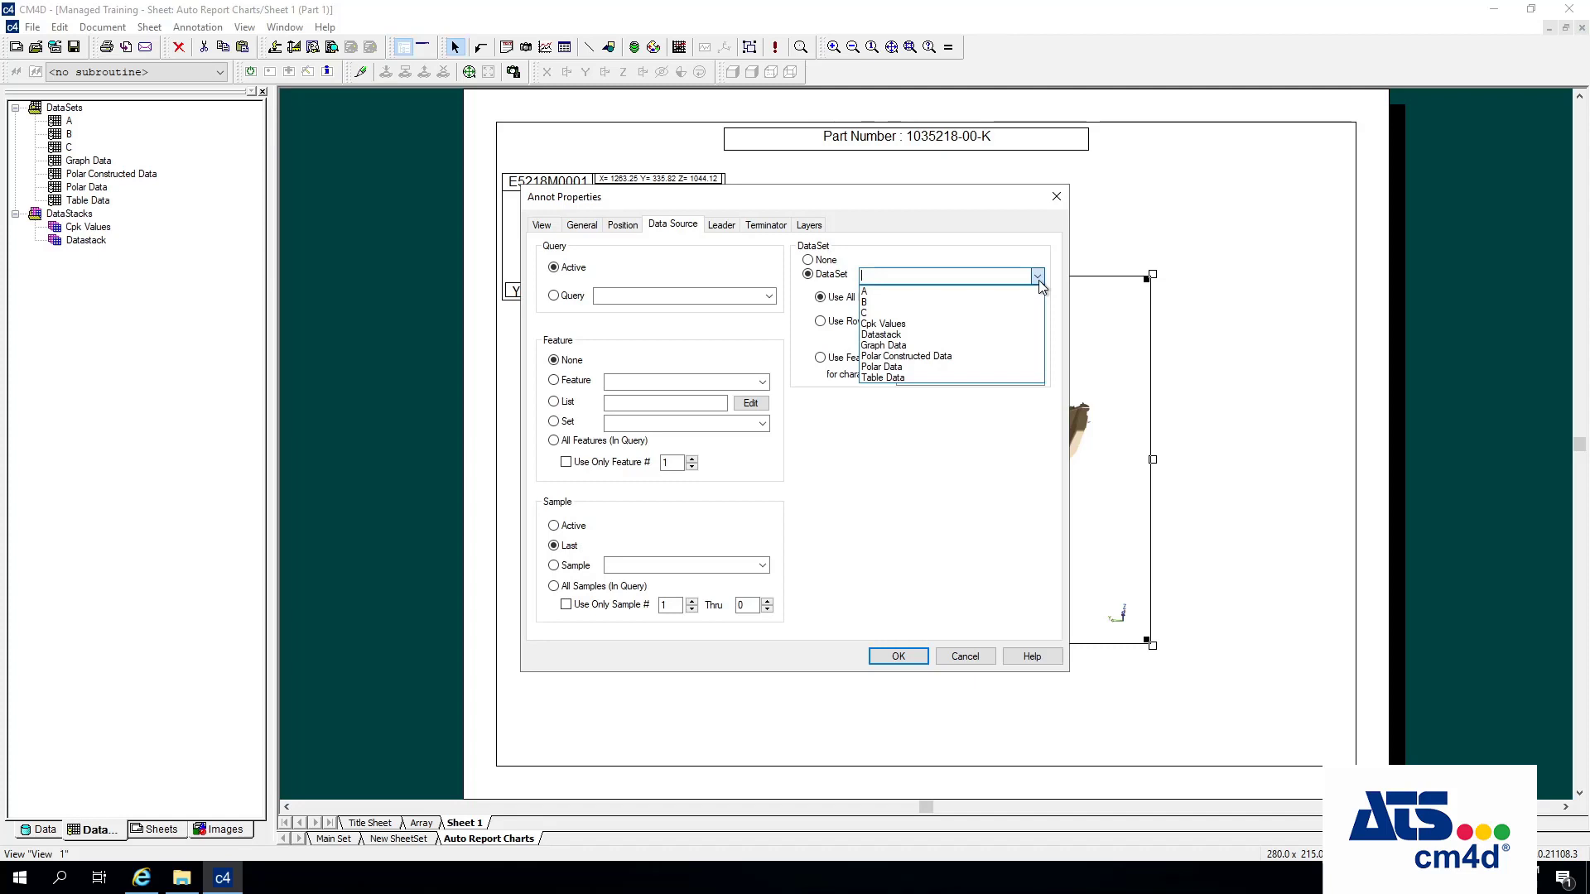
pyautogui.click(890, 378)
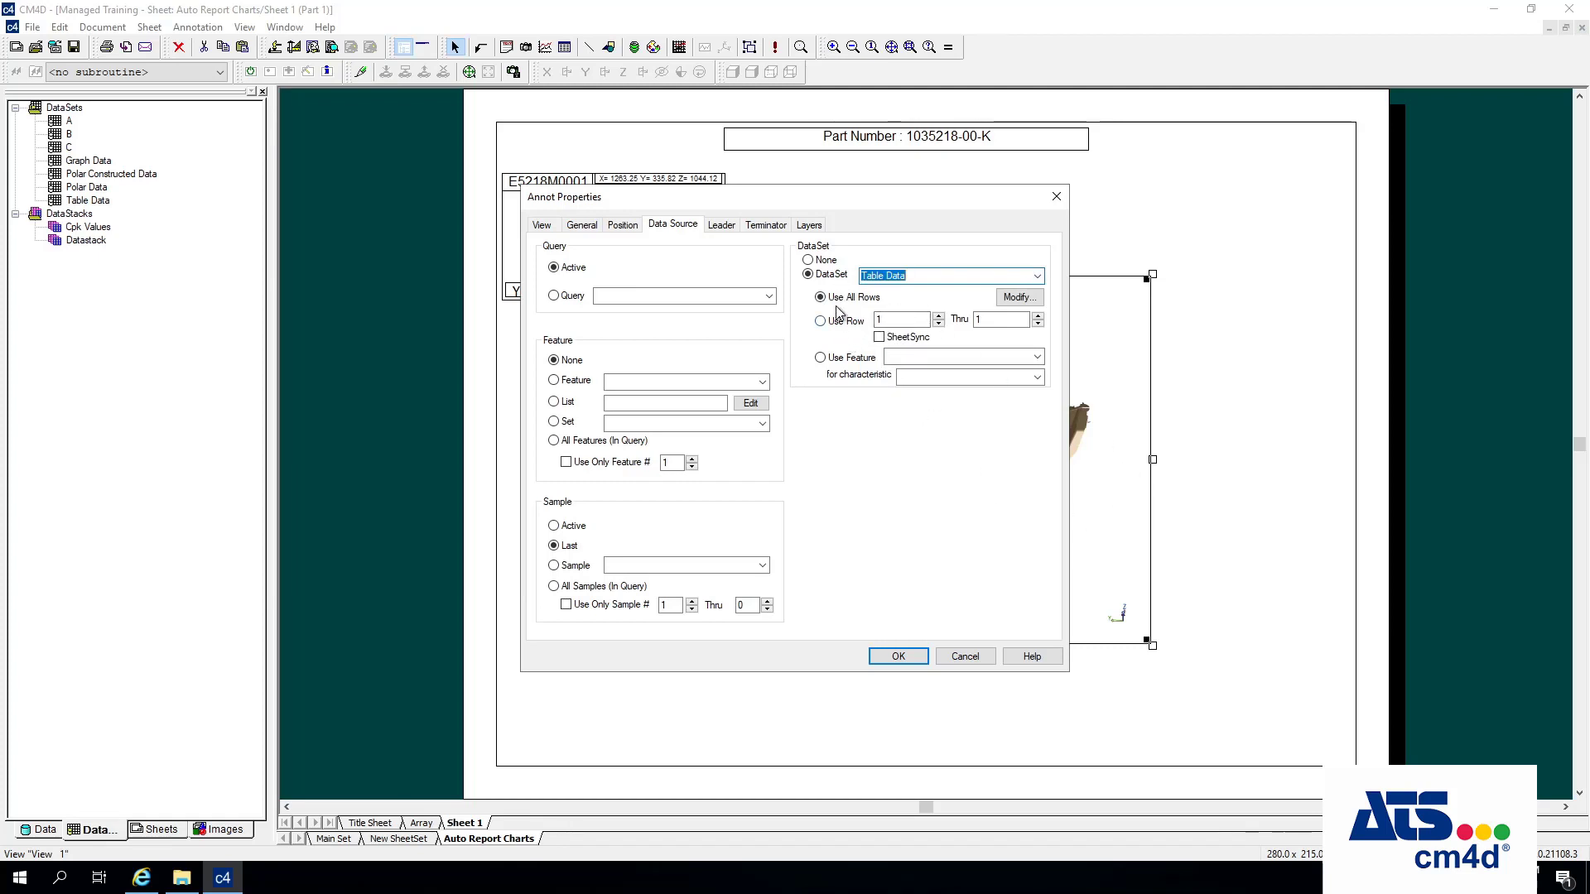
pyautogui.click(913, 656)
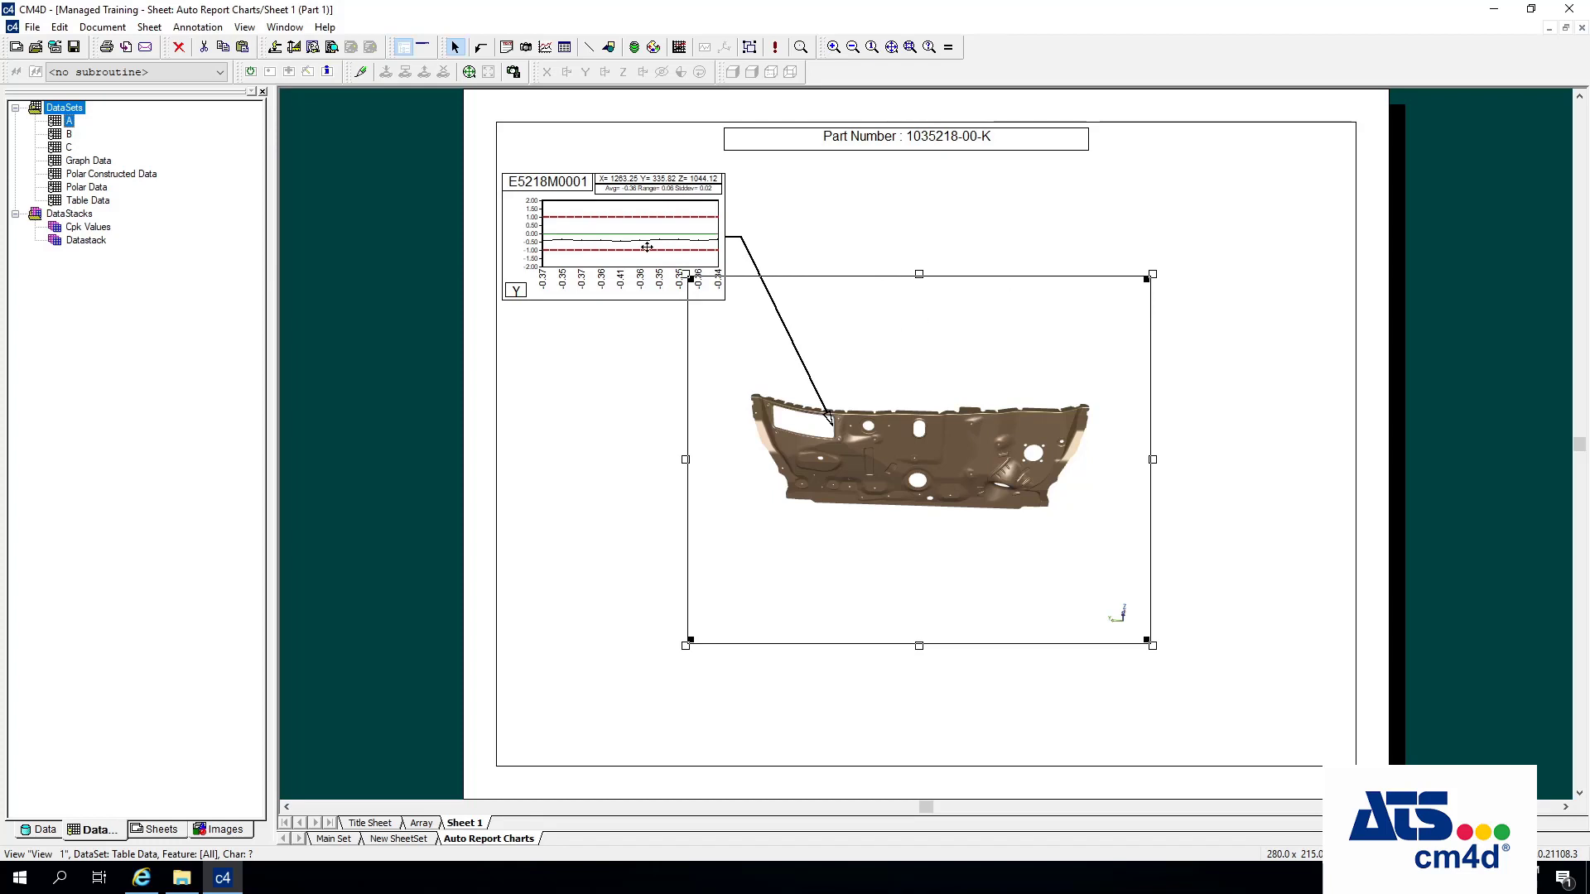
# Reopen the part view's properties and enable Uncross Leaders for each time the view resolves.
pyautogui.click(539, 212)
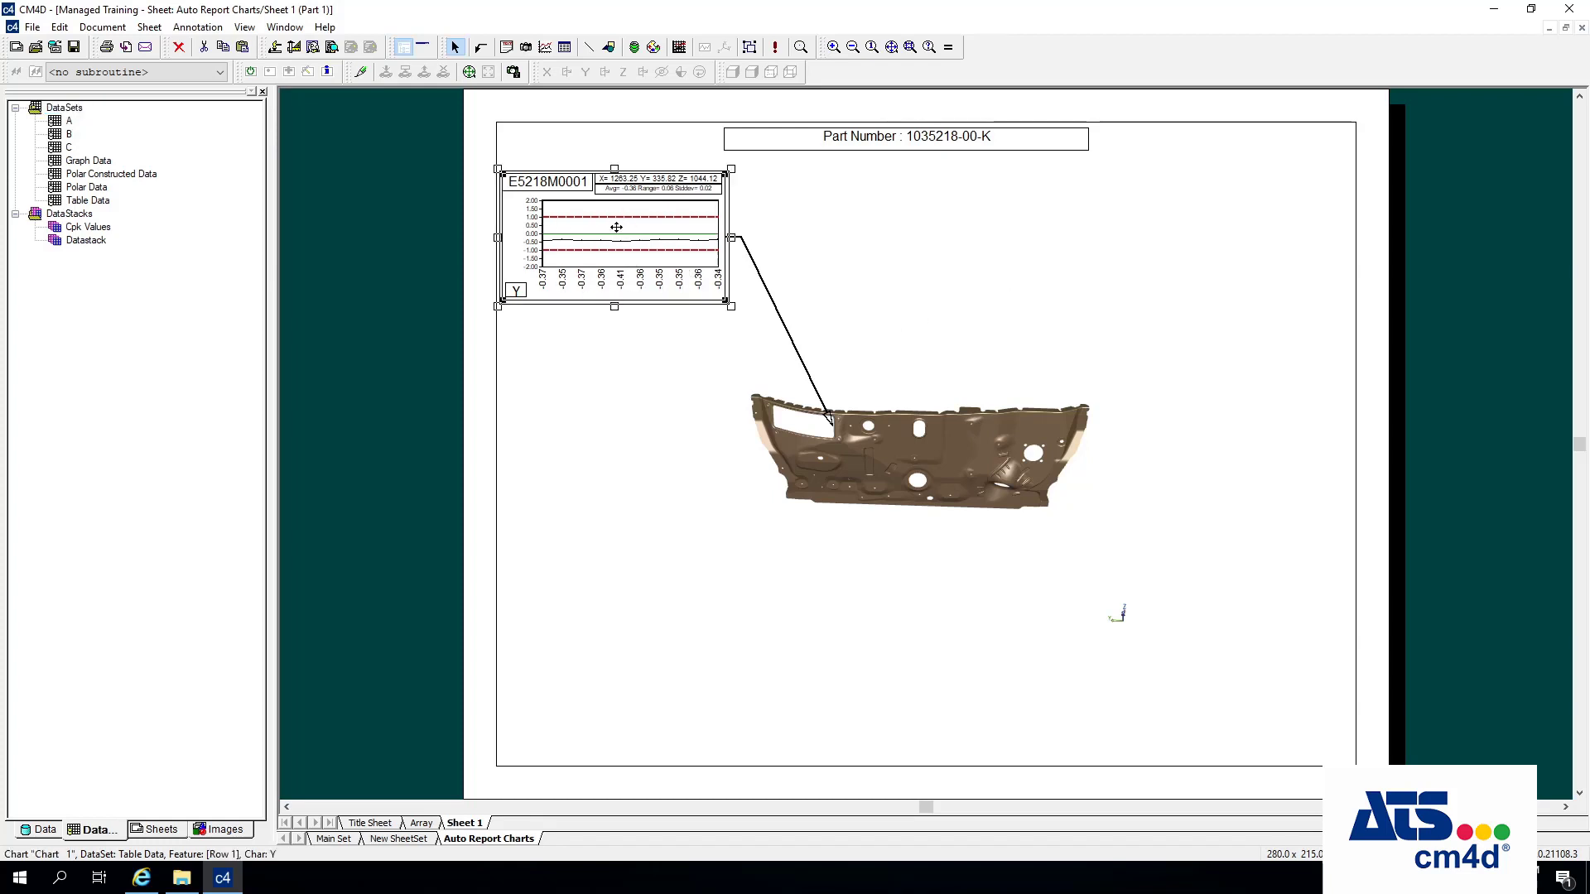
pyautogui.click(929, 503)
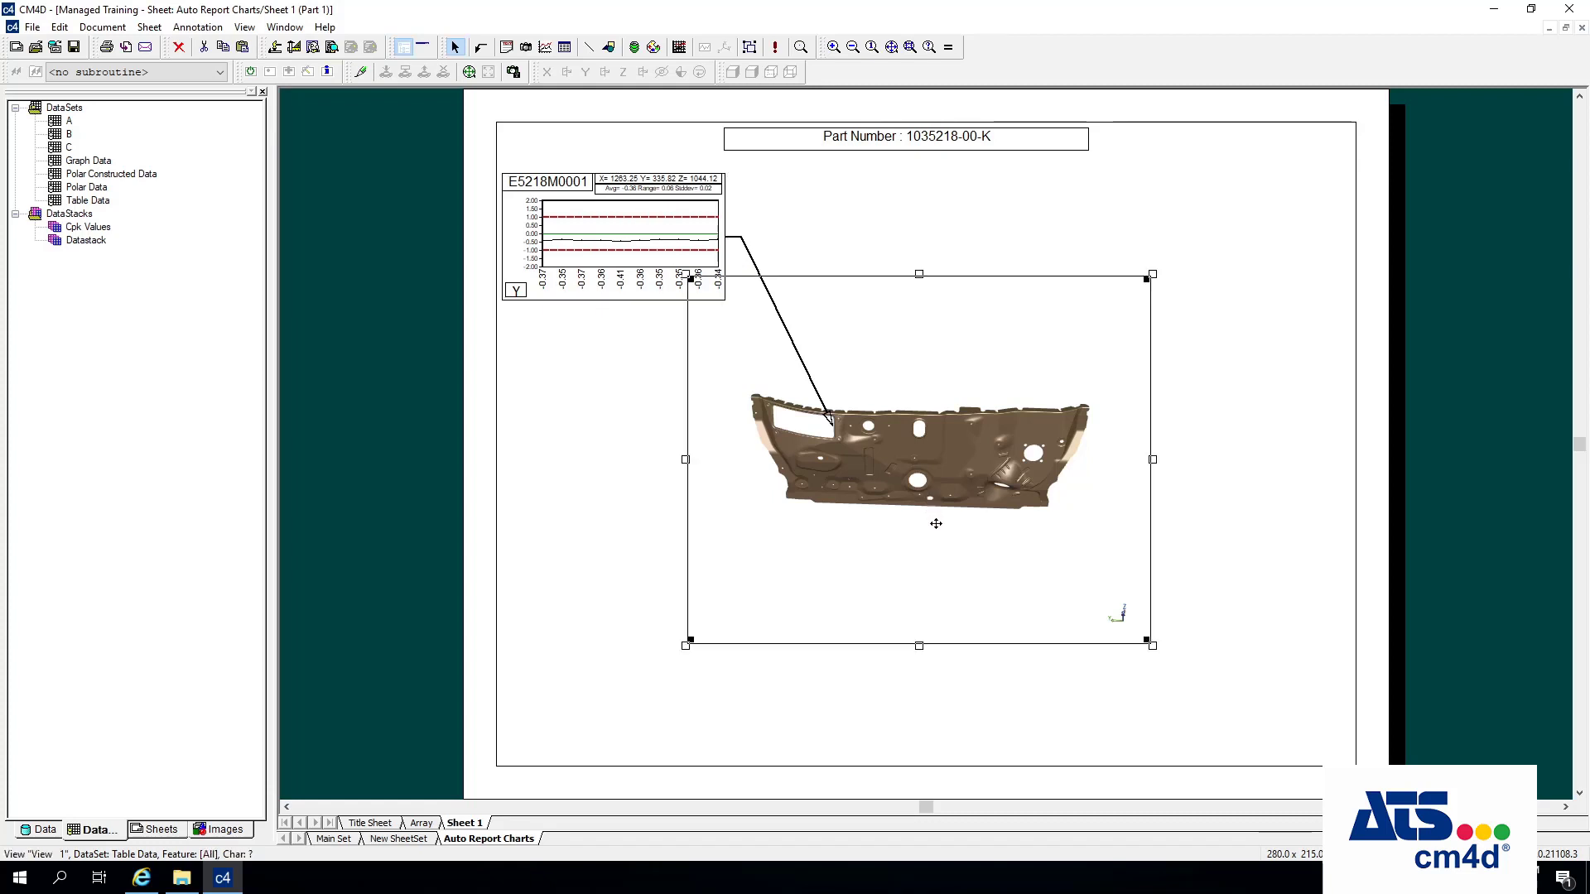
pyautogui.rightClick(933, 452)
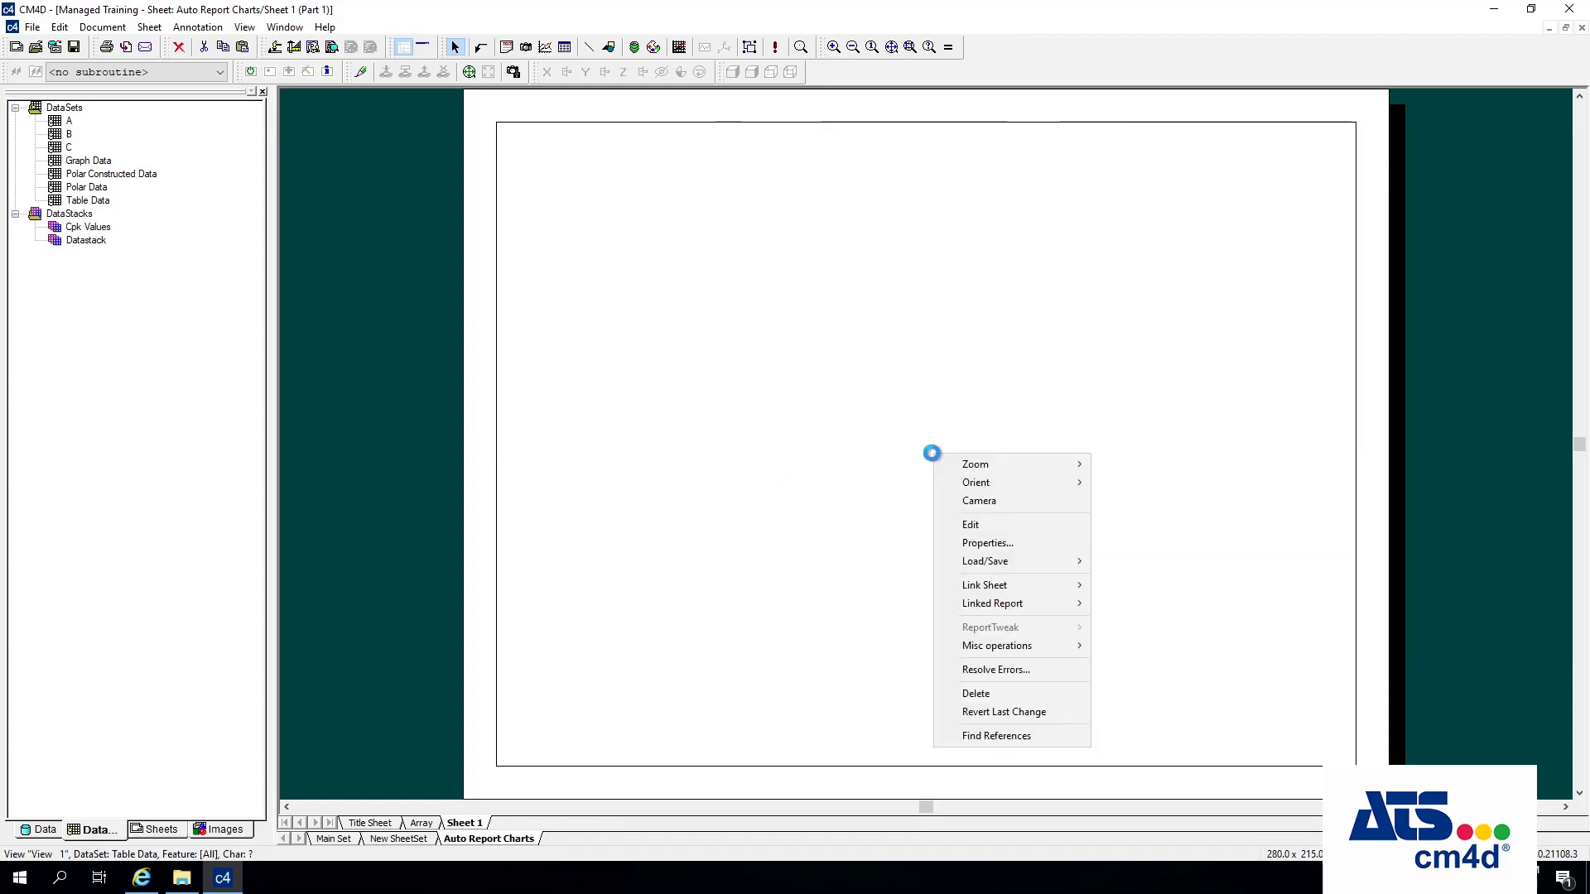
pyautogui.click(1009, 542)
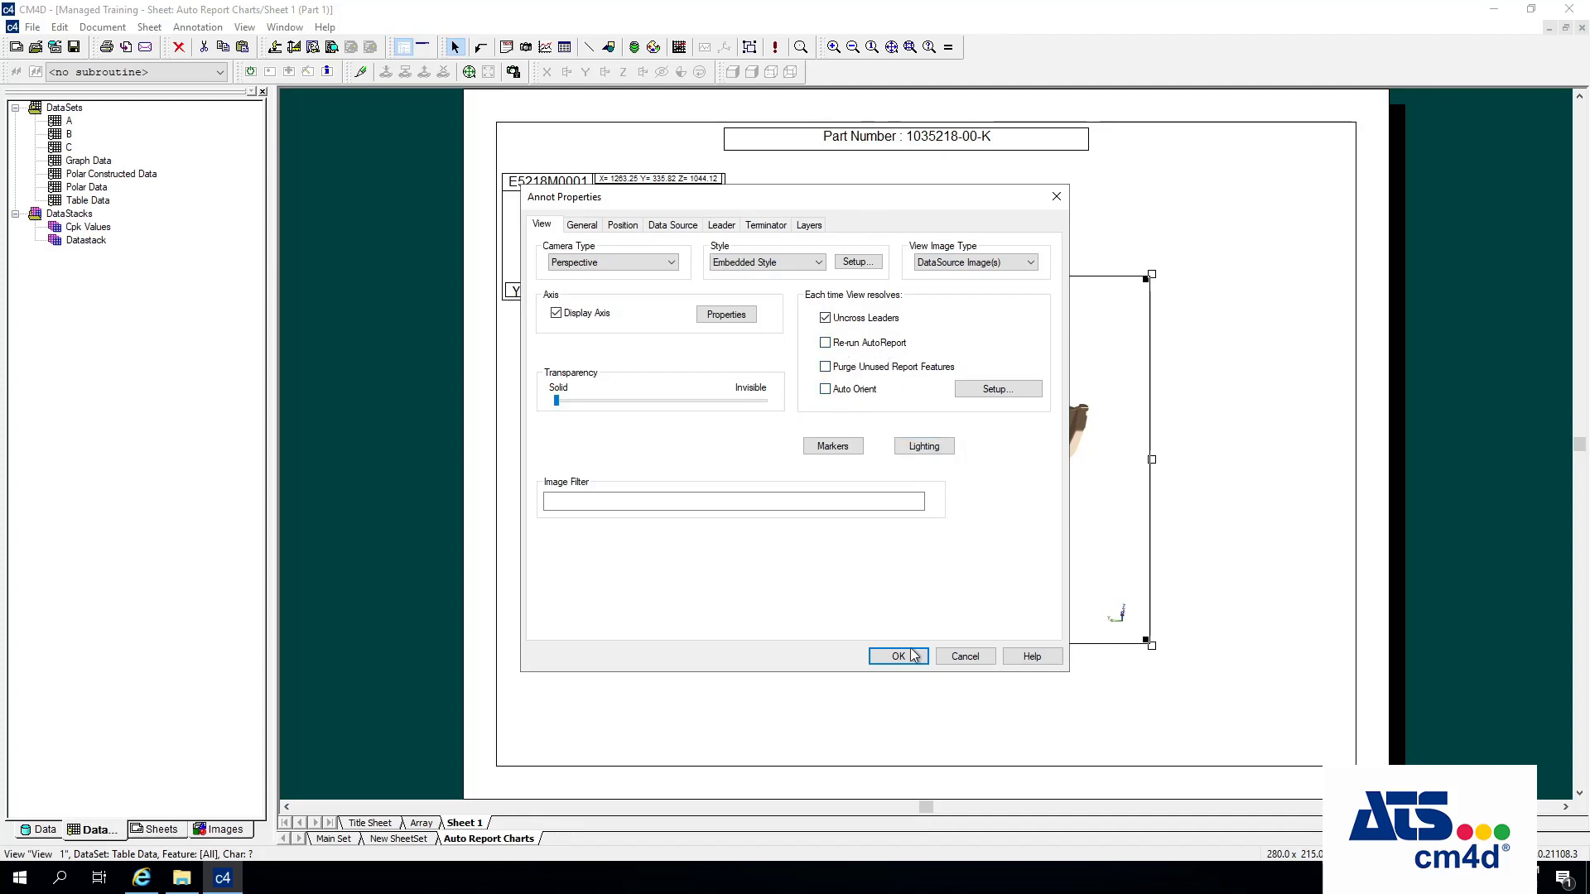
pyautogui.click(838, 397)
pyautogui.click(1002, 392)
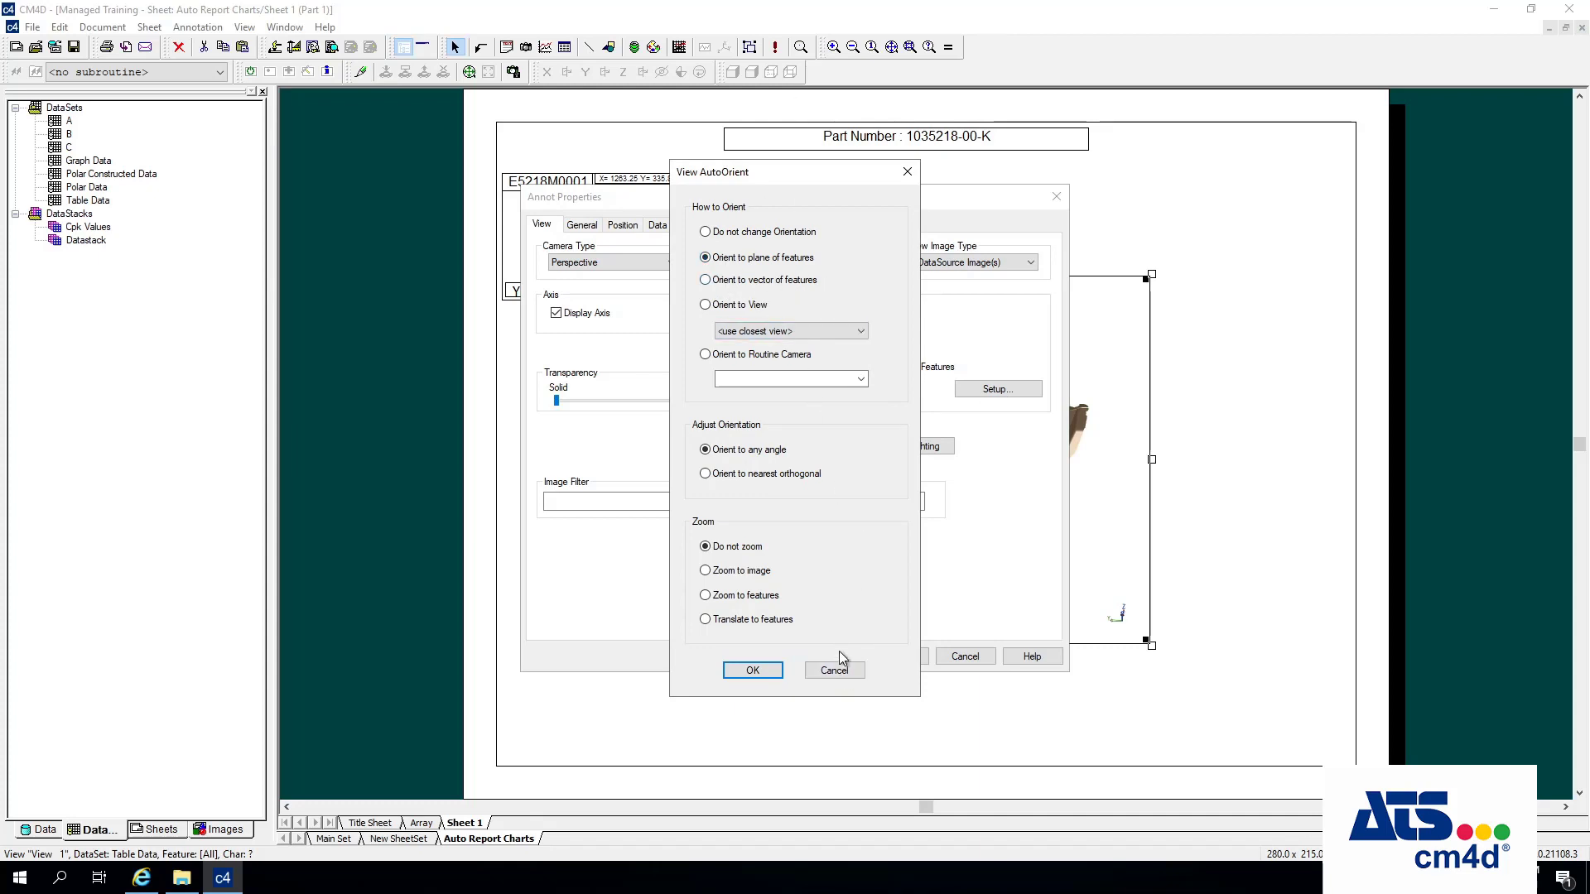
pyautogui.click(843, 673)
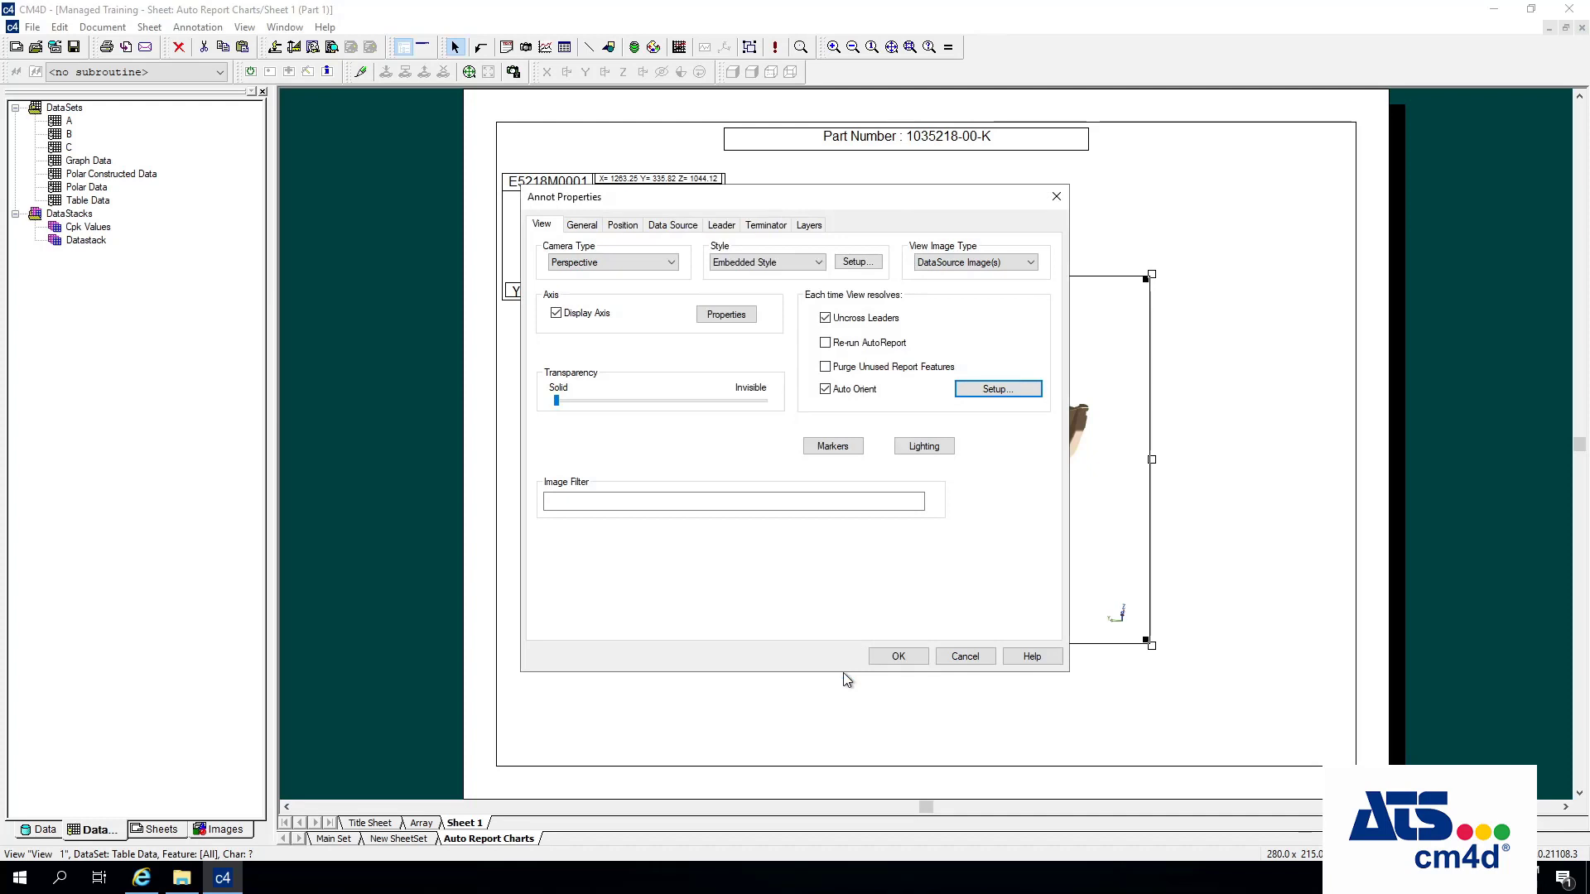
pyautogui.click(826, 391)
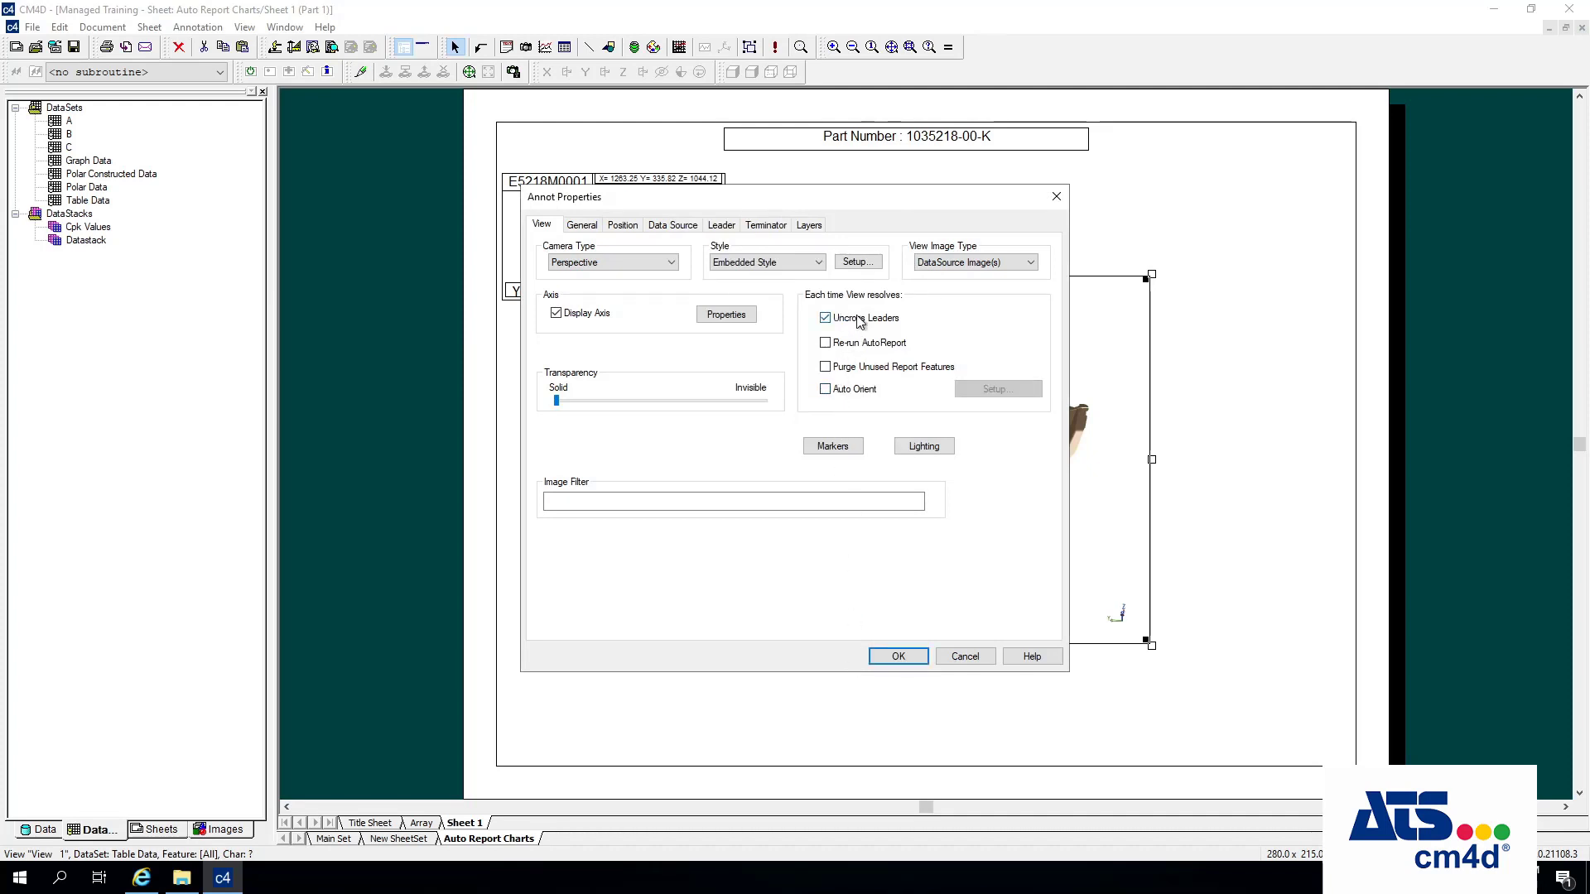
# Review the part view's data source settings and apply the view's property changes.
pyautogui.click(675, 226)
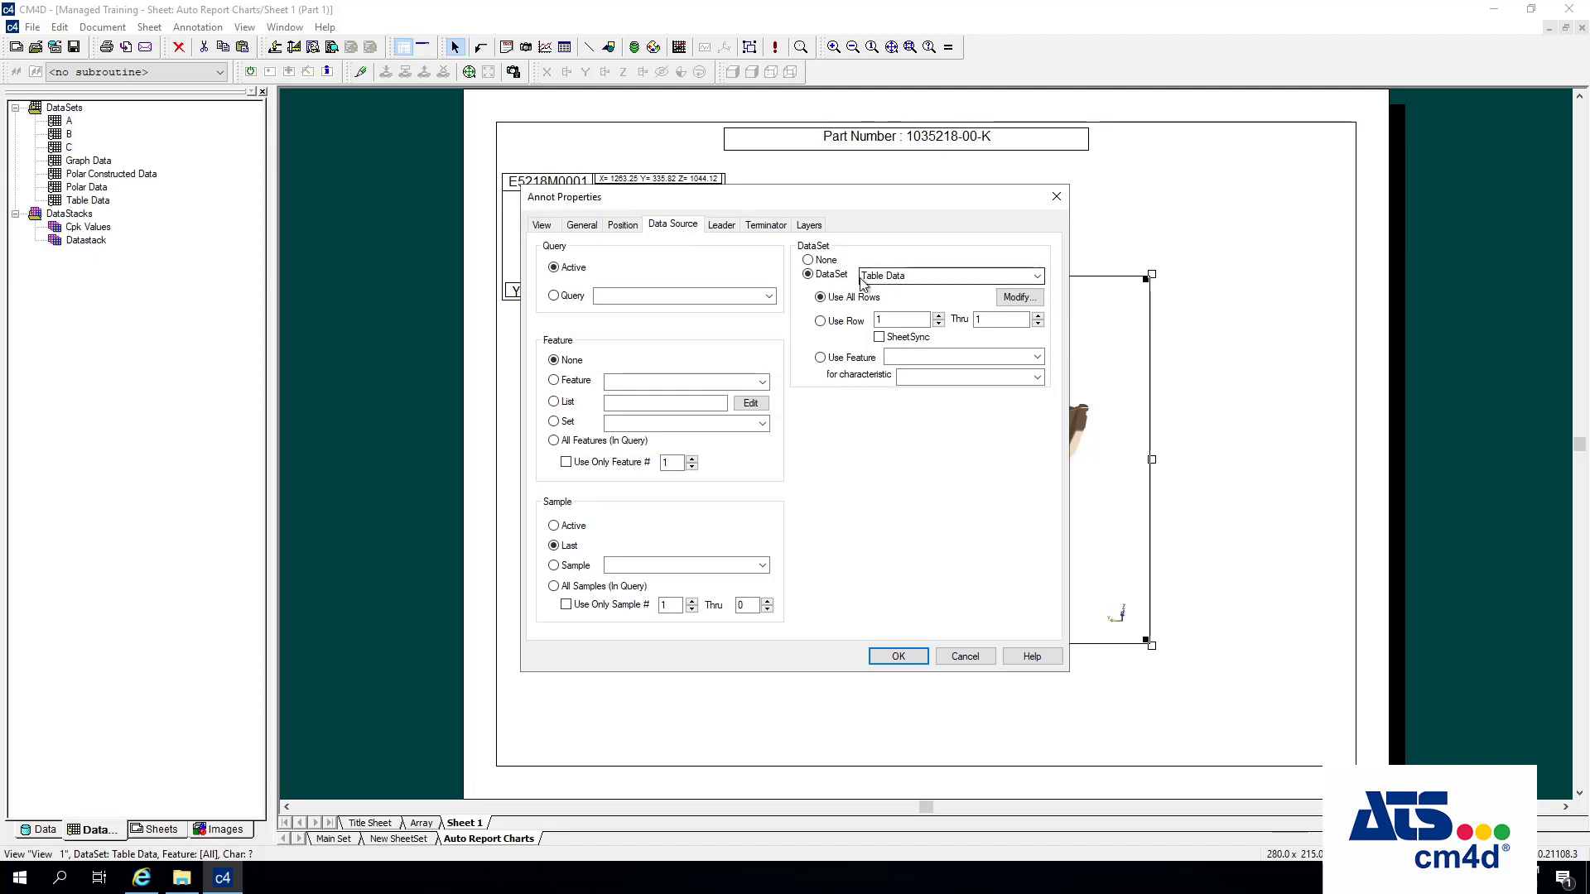
pyautogui.click(898, 656)
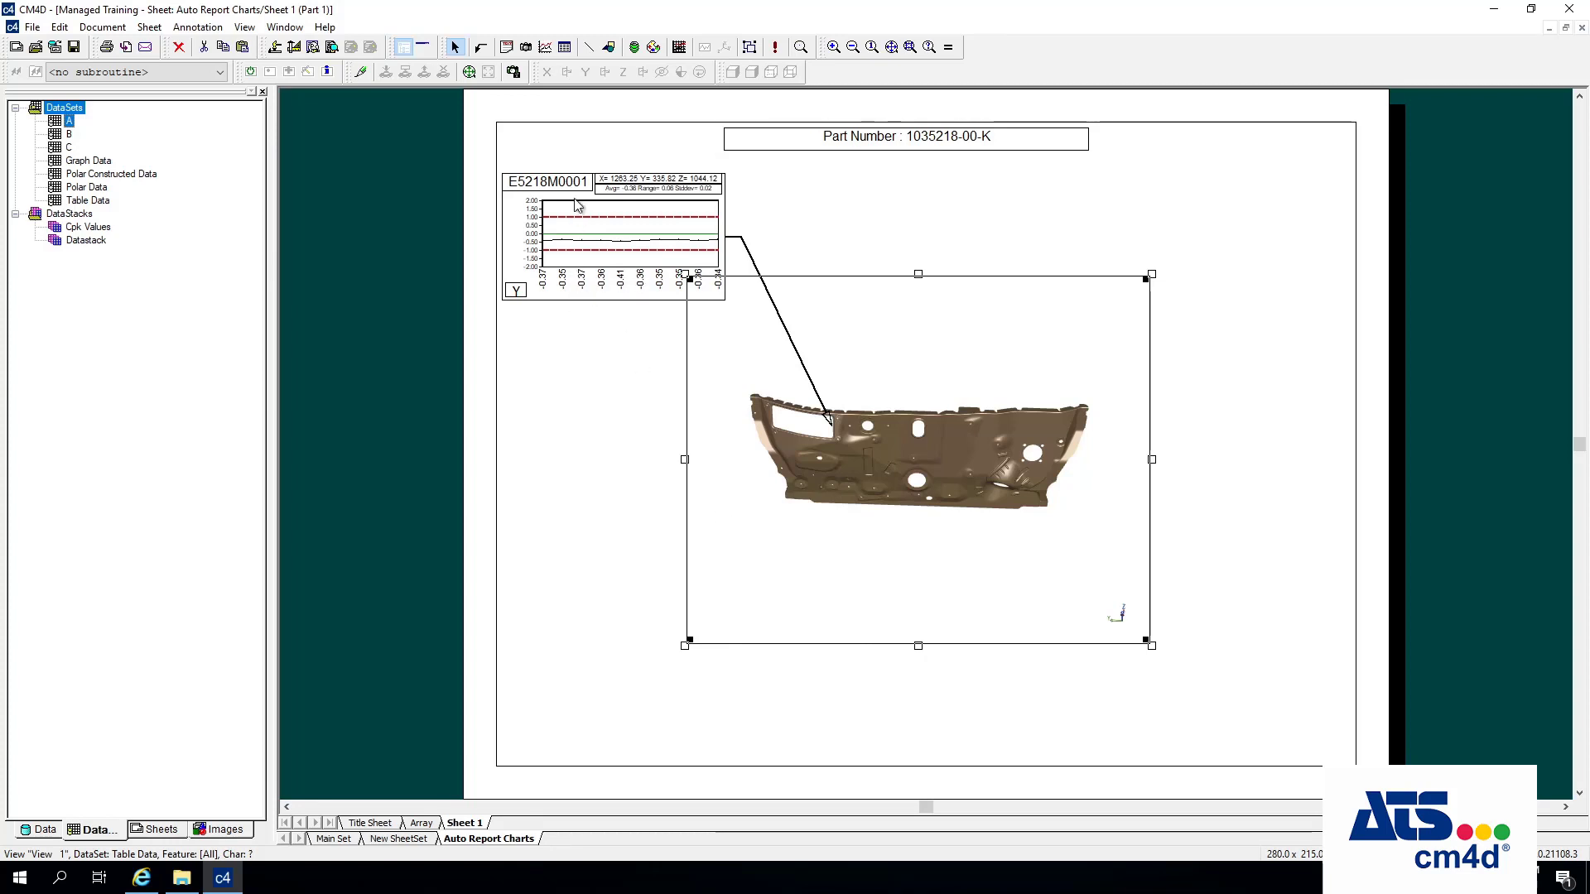
# Shrink the part view's frame by pulling in its left and top edges to free room for charts.
pyautogui.click(649, 204)
pyautogui.click(948, 400)
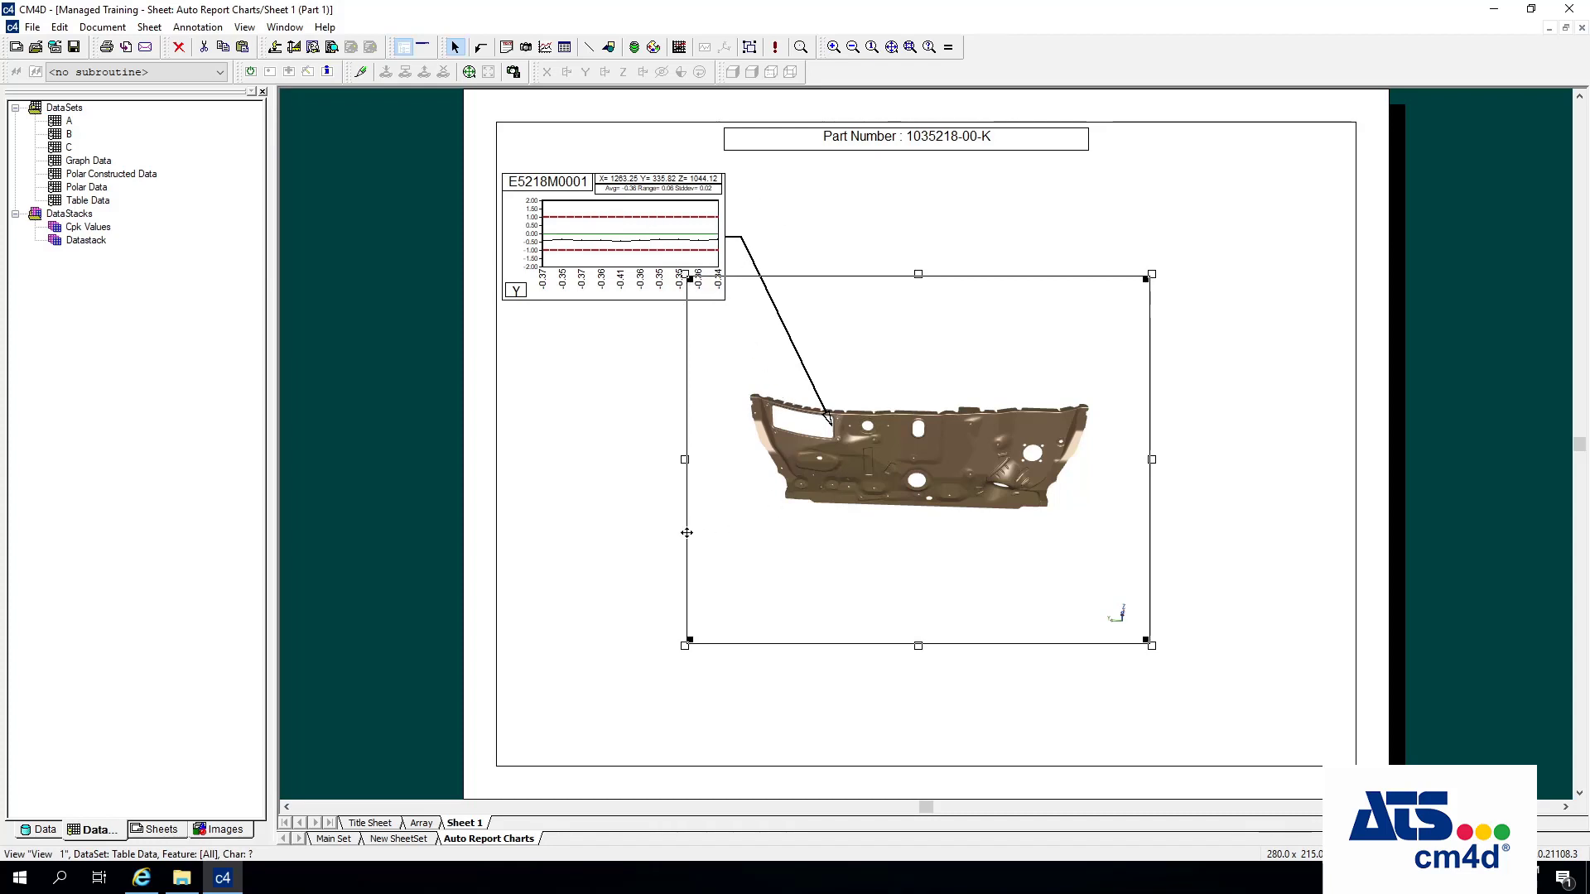
pyautogui.moveTo(684, 459); pyautogui.dragTo(745, 470)
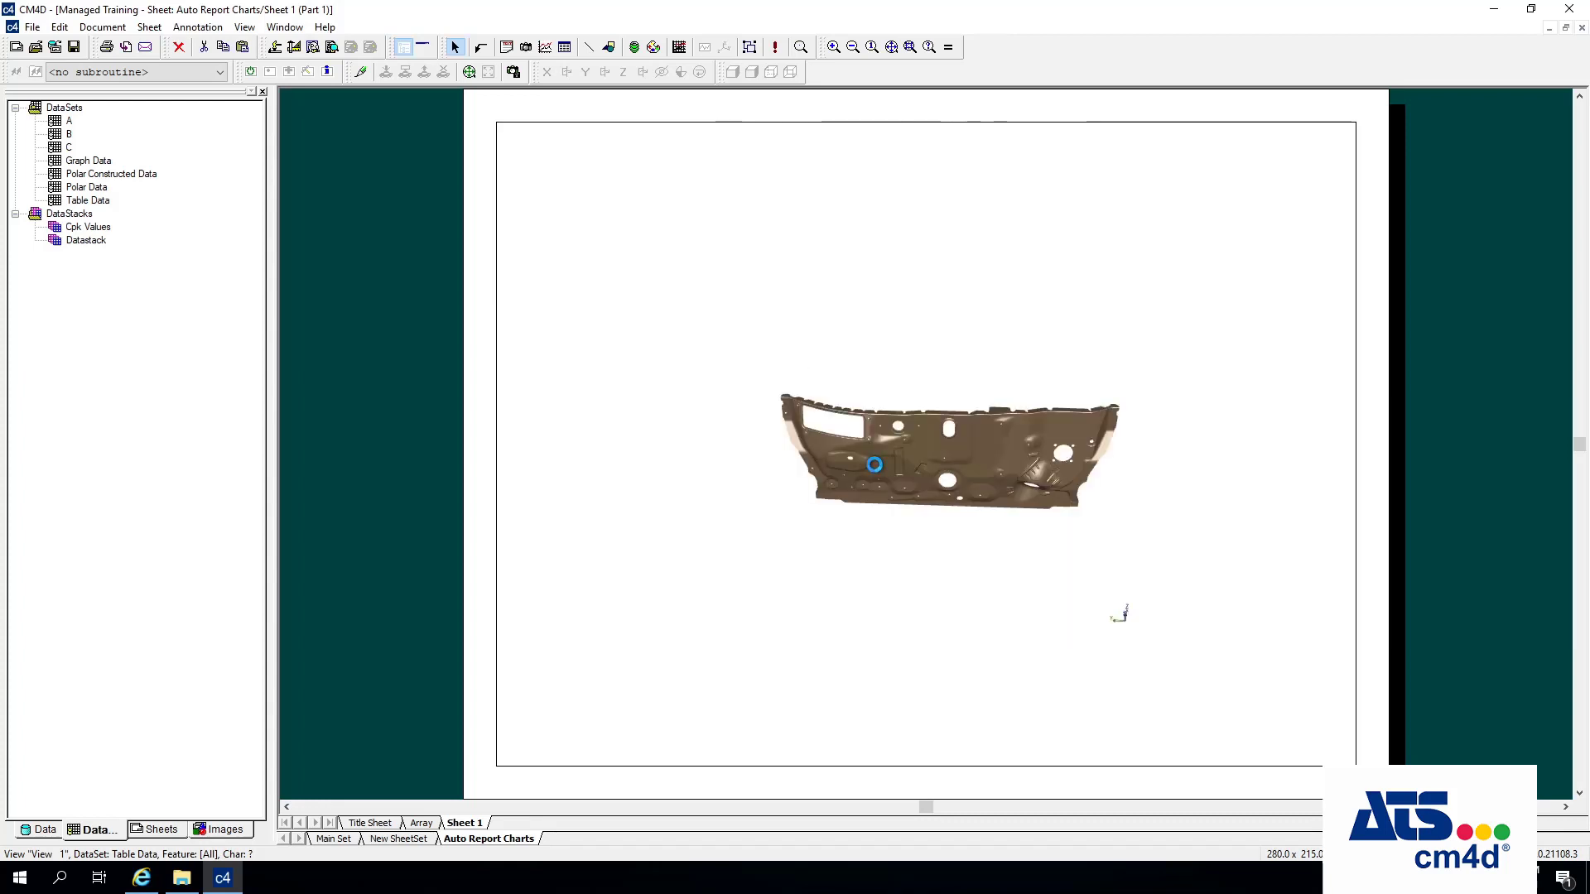
pyautogui.moveTo(948, 273); pyautogui.dragTo(936, 321)
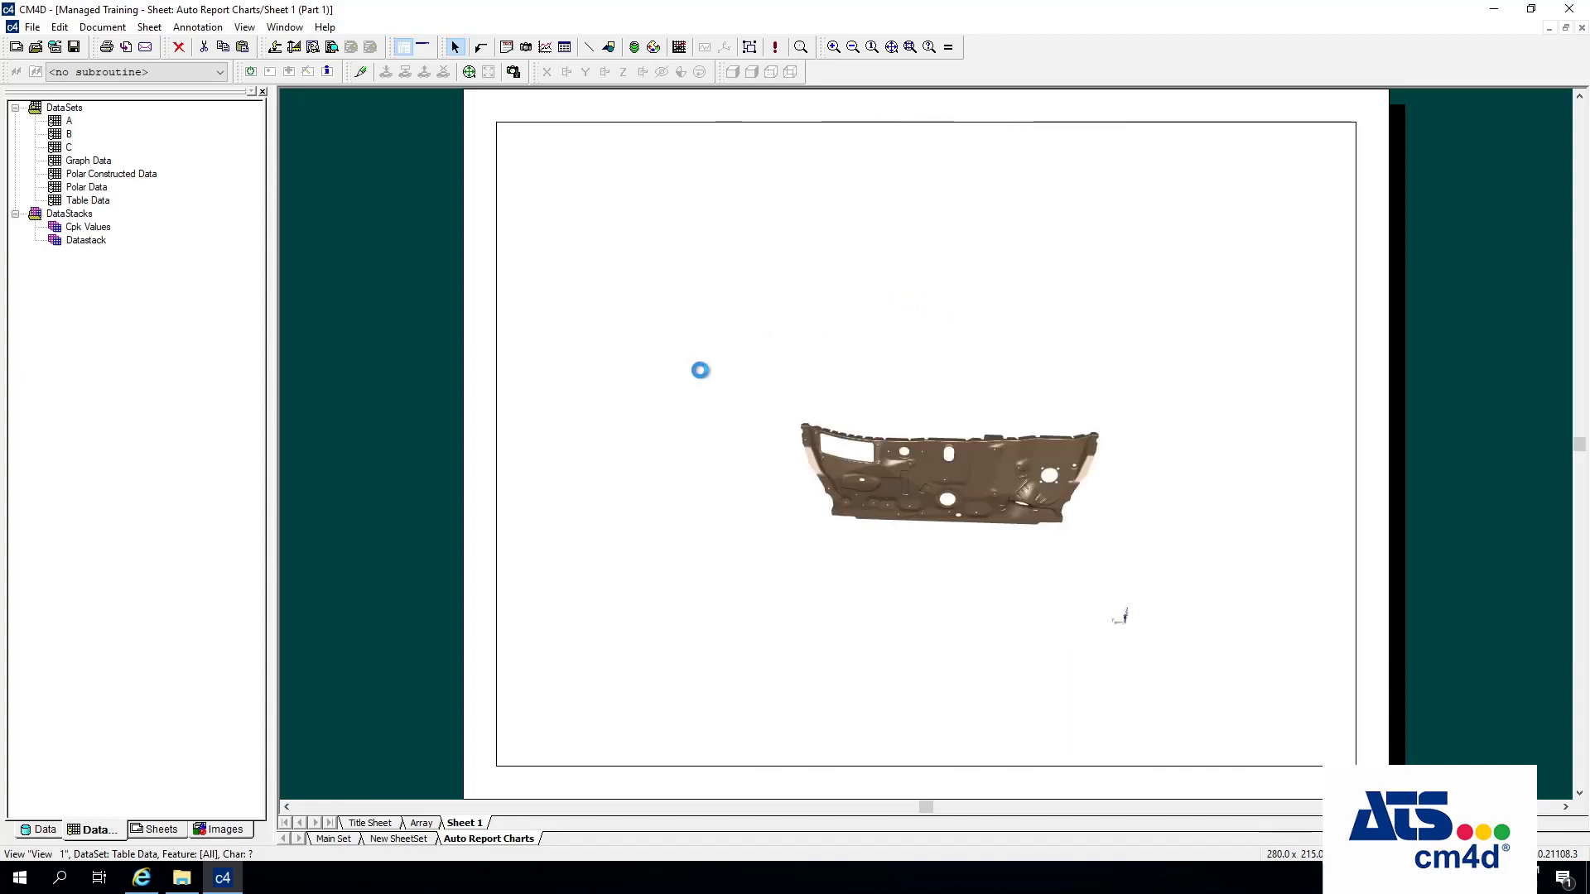
pyautogui.click(646, 403)
pyautogui.click(855, 413)
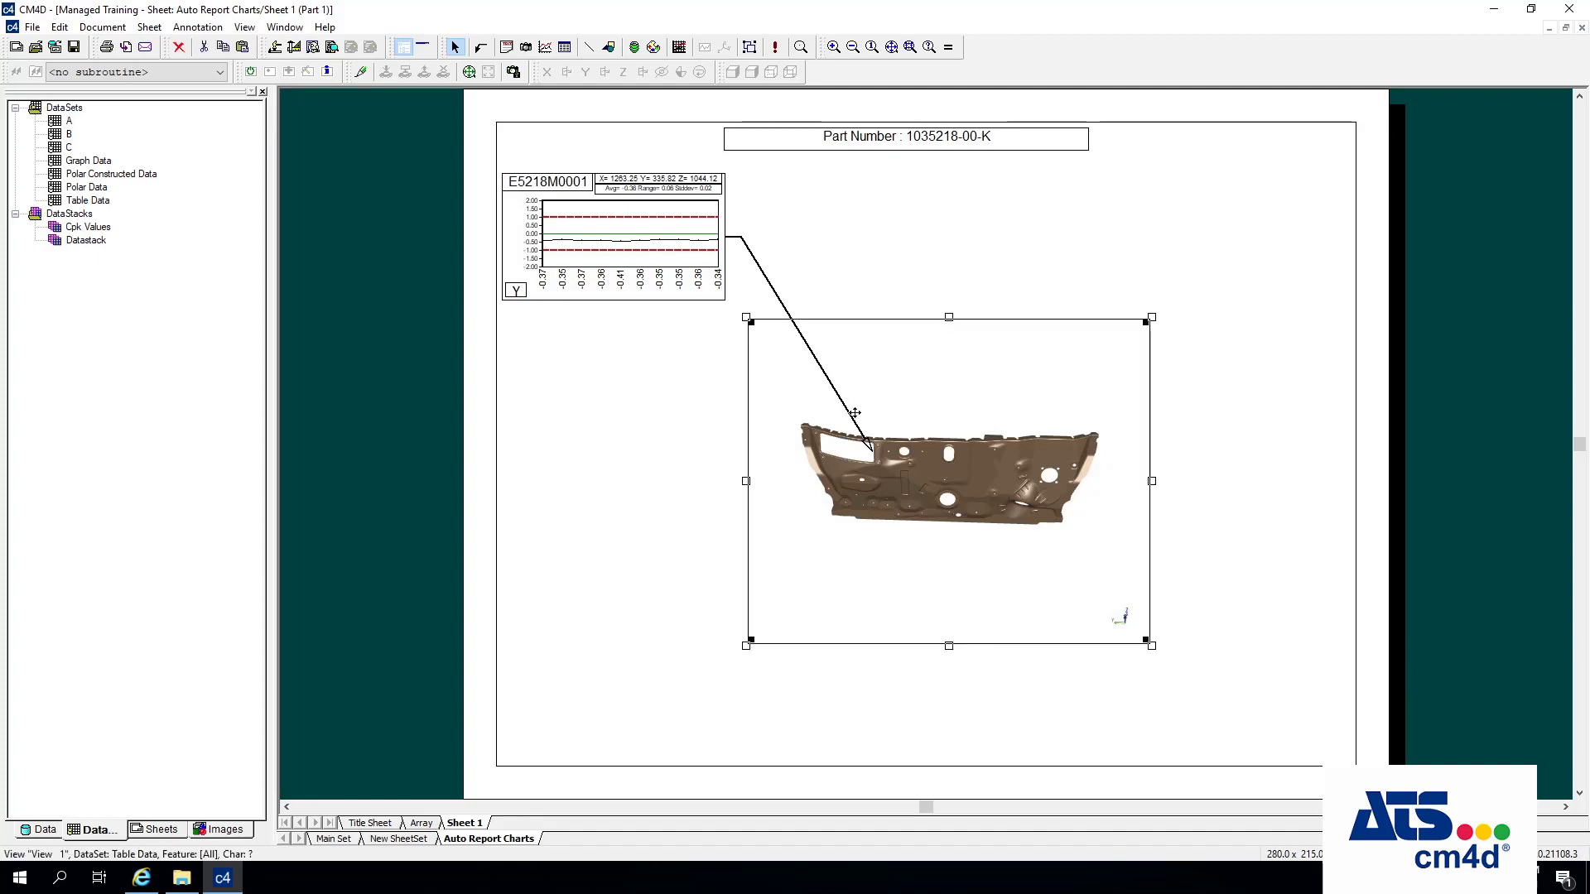
# Move the E5218M0001 chart to the lower-left corner inside the sheet border.
pyautogui.click(669, 252)
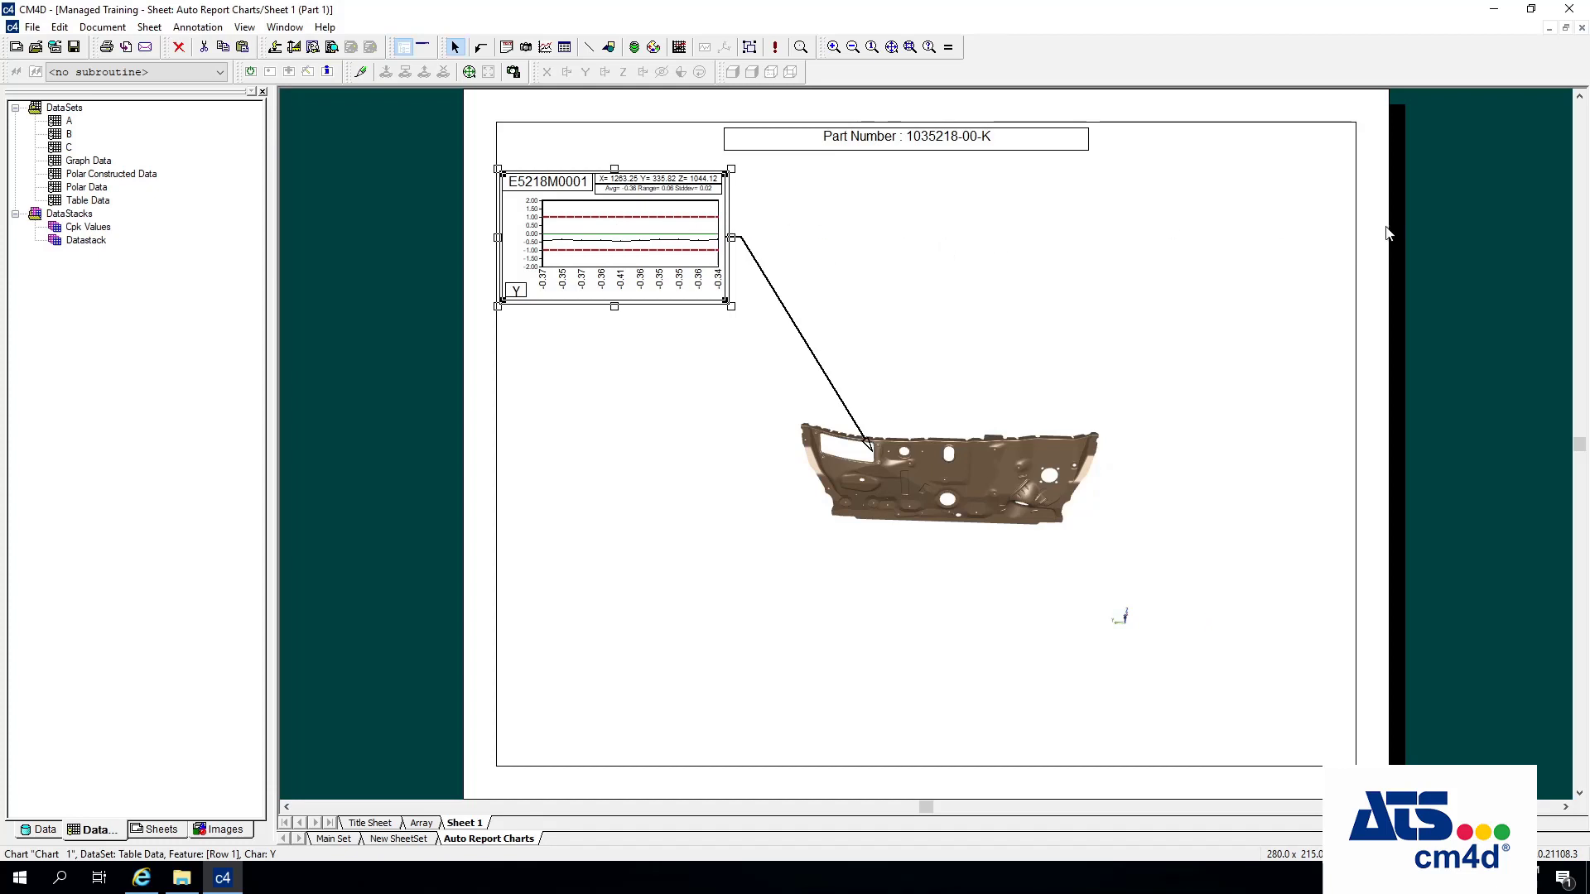
pyautogui.click(903, 460)
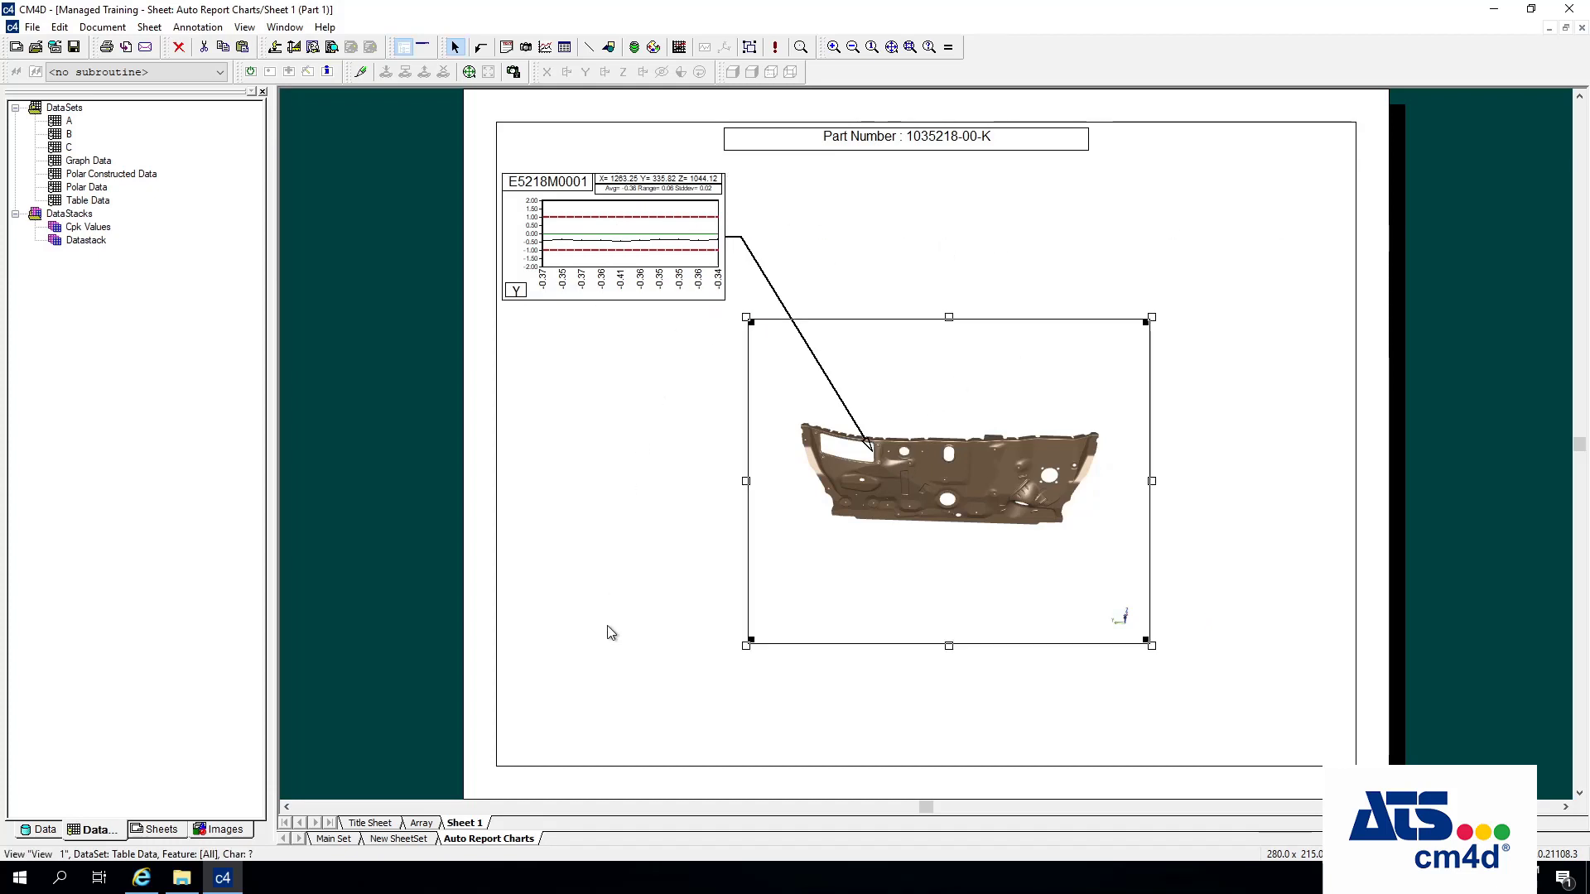
pyautogui.moveTo(640, 279); pyautogui.dragTo(638, 672)
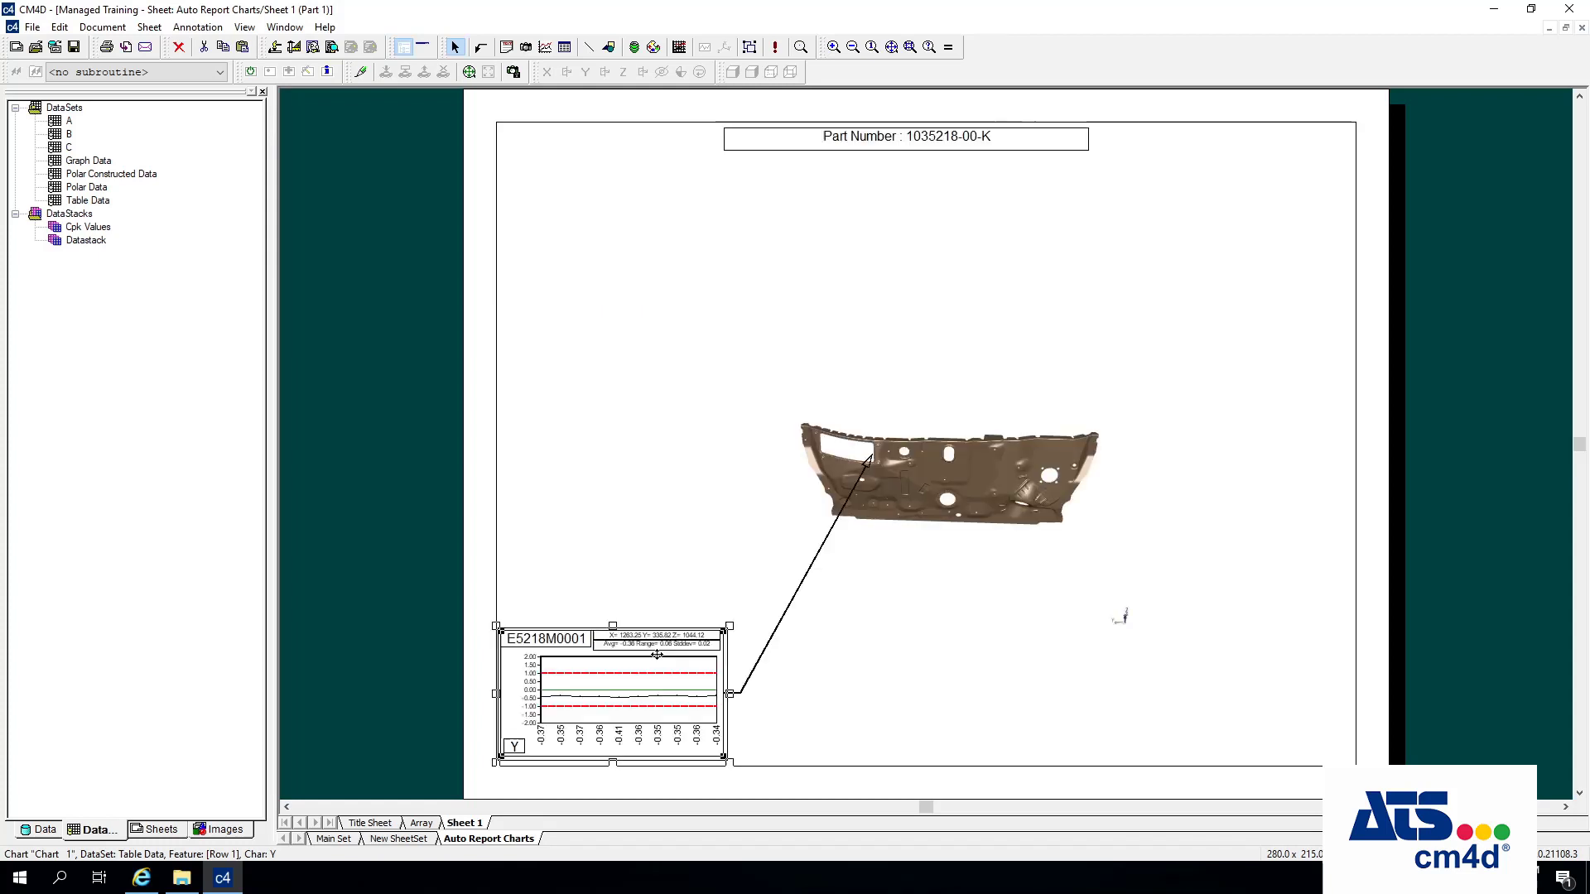
# Pull in the part view's bottom and right edges, checking clearance by moving the chart to the sheet's lower-right corner.
pyautogui.click(794, 560)
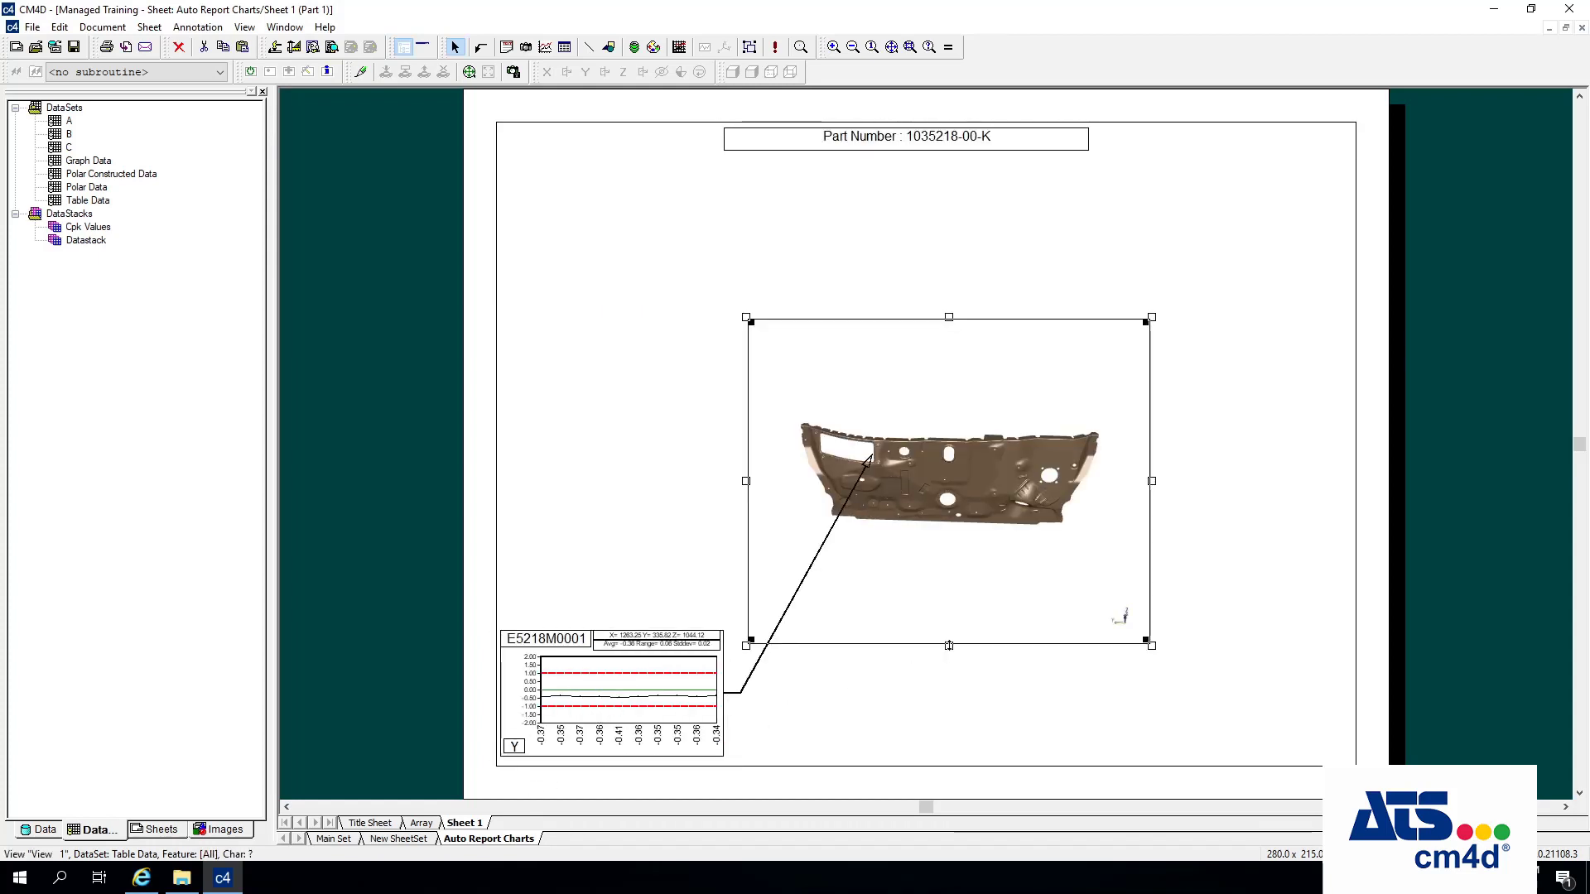
pyautogui.moveTo(949, 647); pyautogui.dragTo(947, 612)
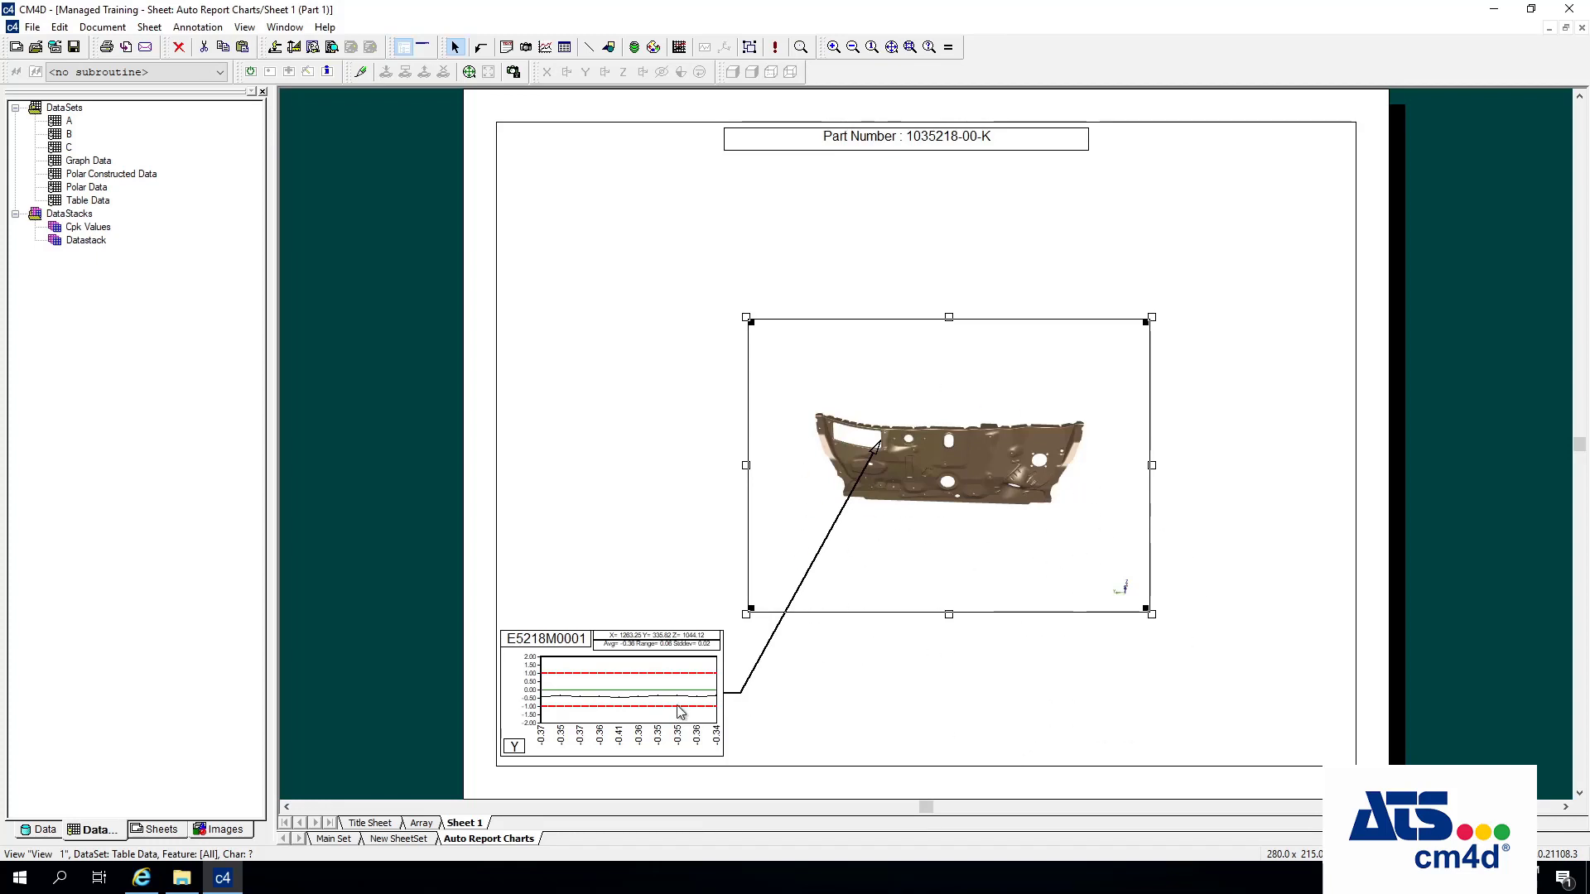
pyautogui.moveTo(682, 713); pyautogui.dragTo(1299, 710)
pyautogui.click(899, 466)
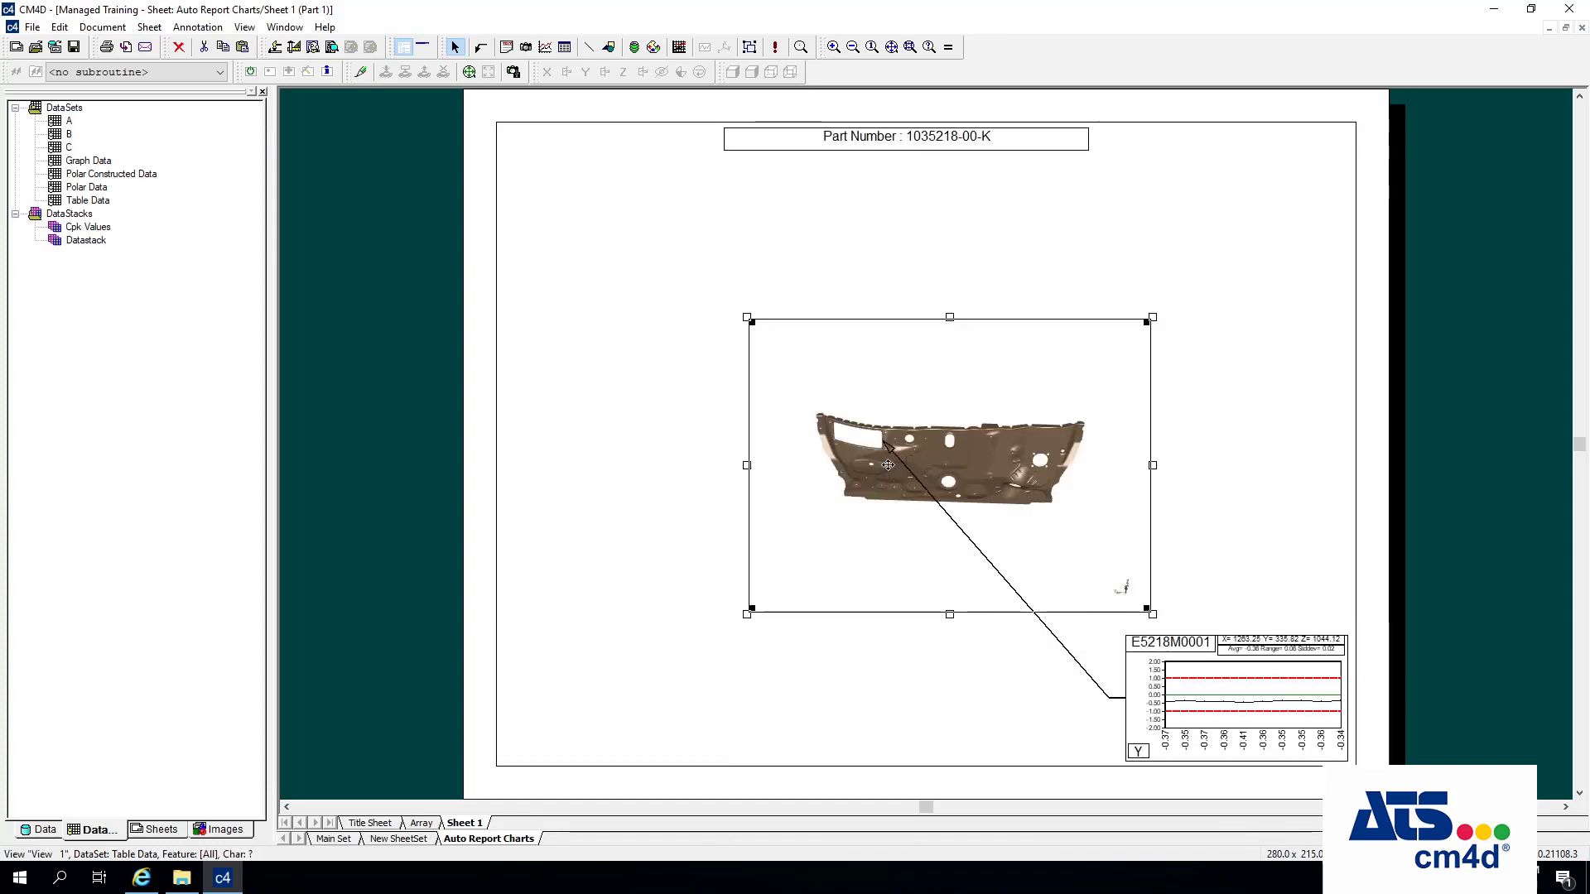
pyautogui.moveTo(1152, 466); pyautogui.dragTo(1118, 469)
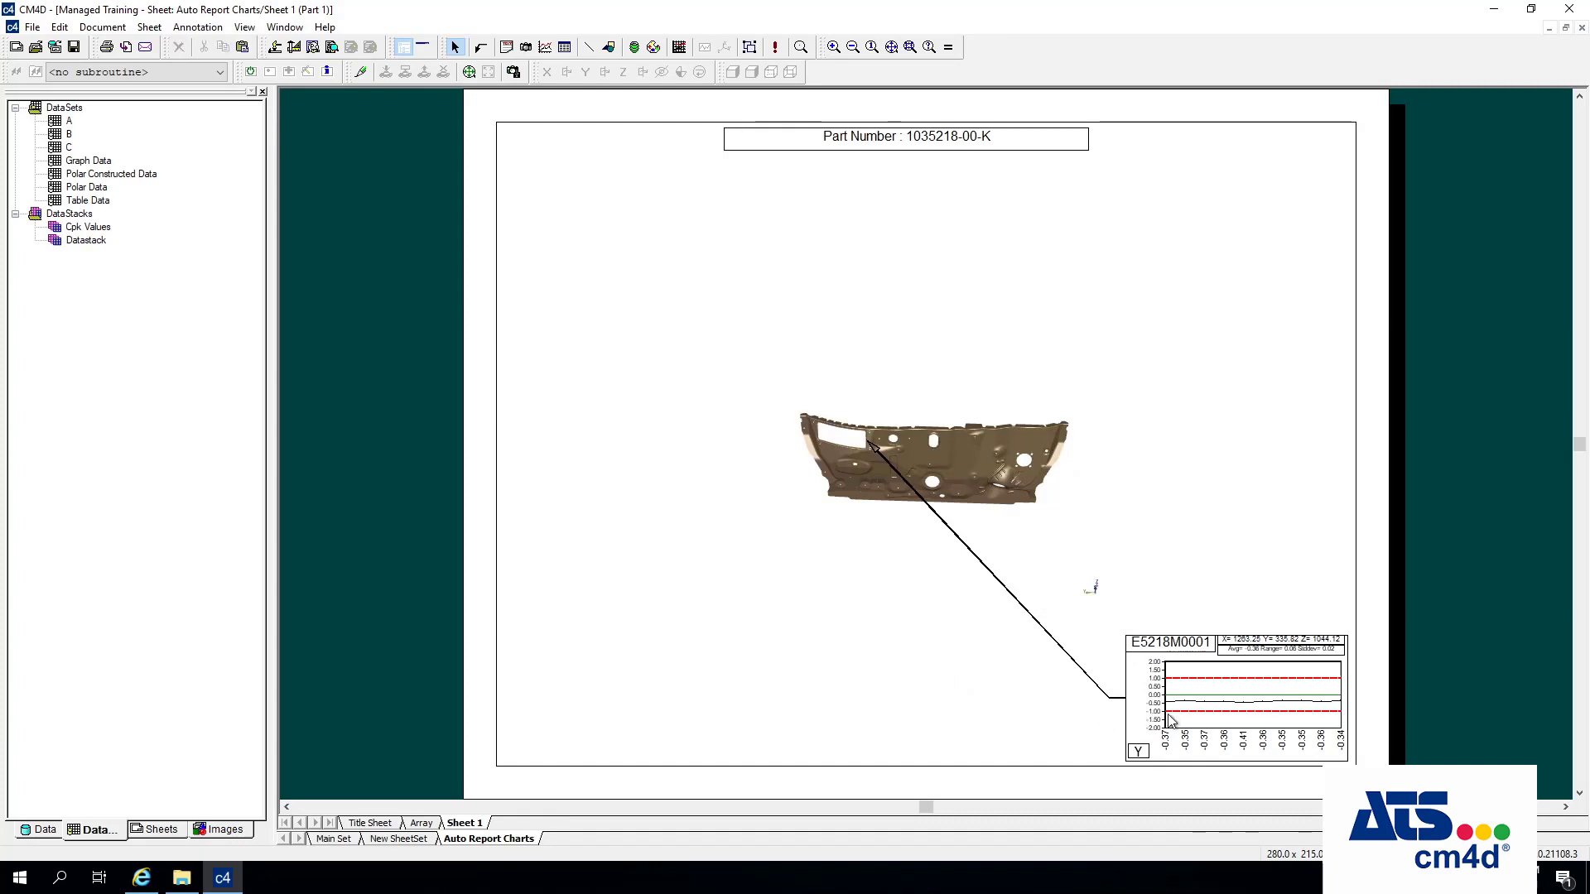
# Move the chart to the sheet's upper-left corner and stretch the part view's frame upward and downward.
pyautogui.moveTo(1170, 718); pyautogui.dragTo(557, 243)
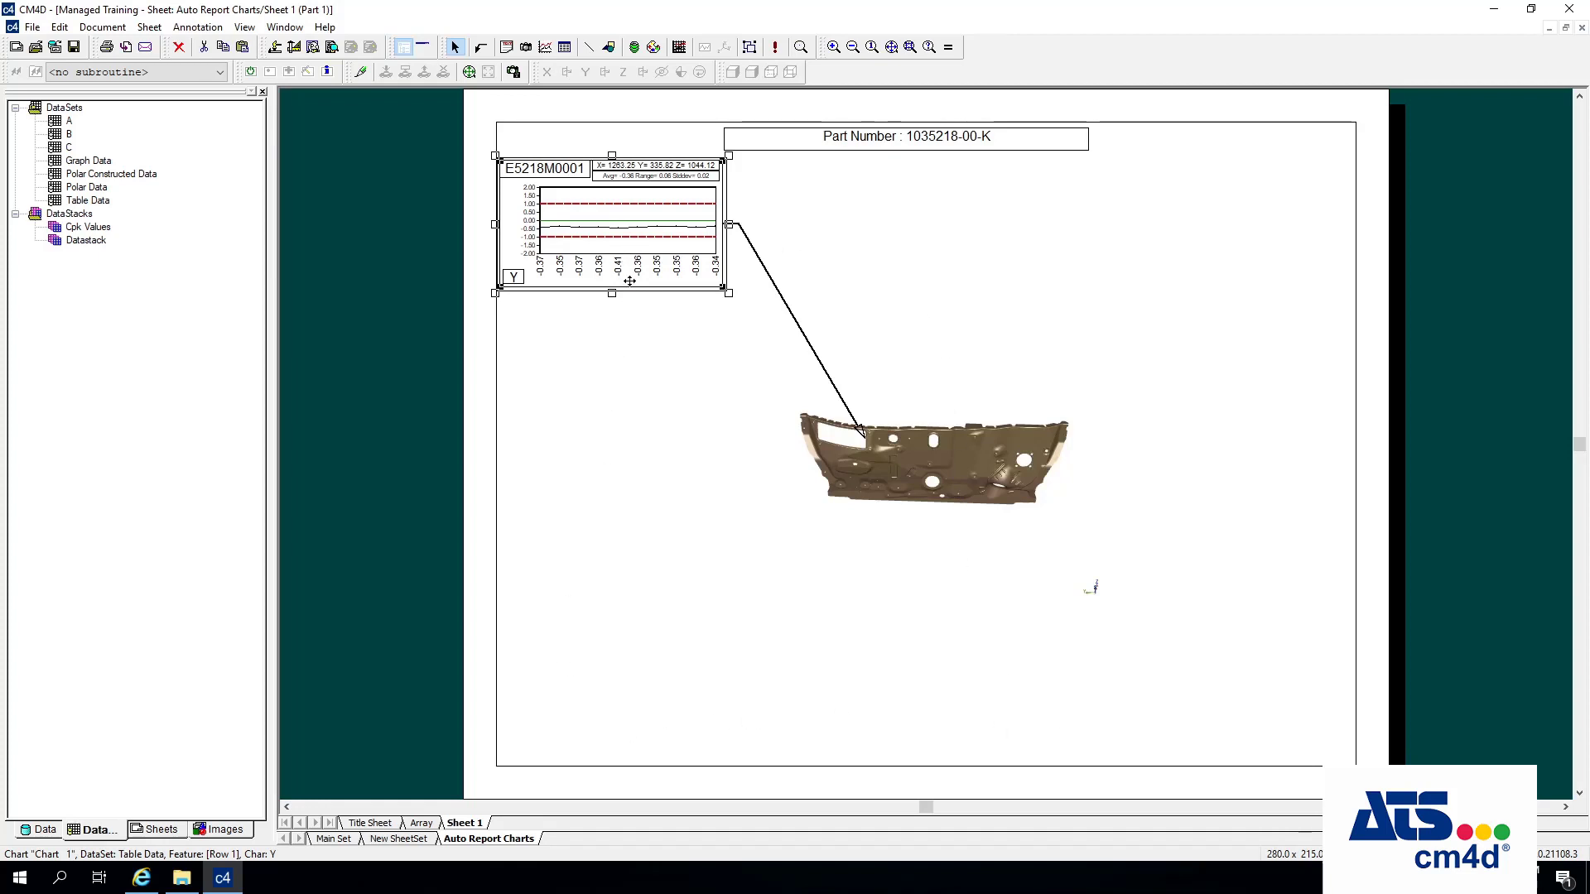
pyautogui.click(836, 439)
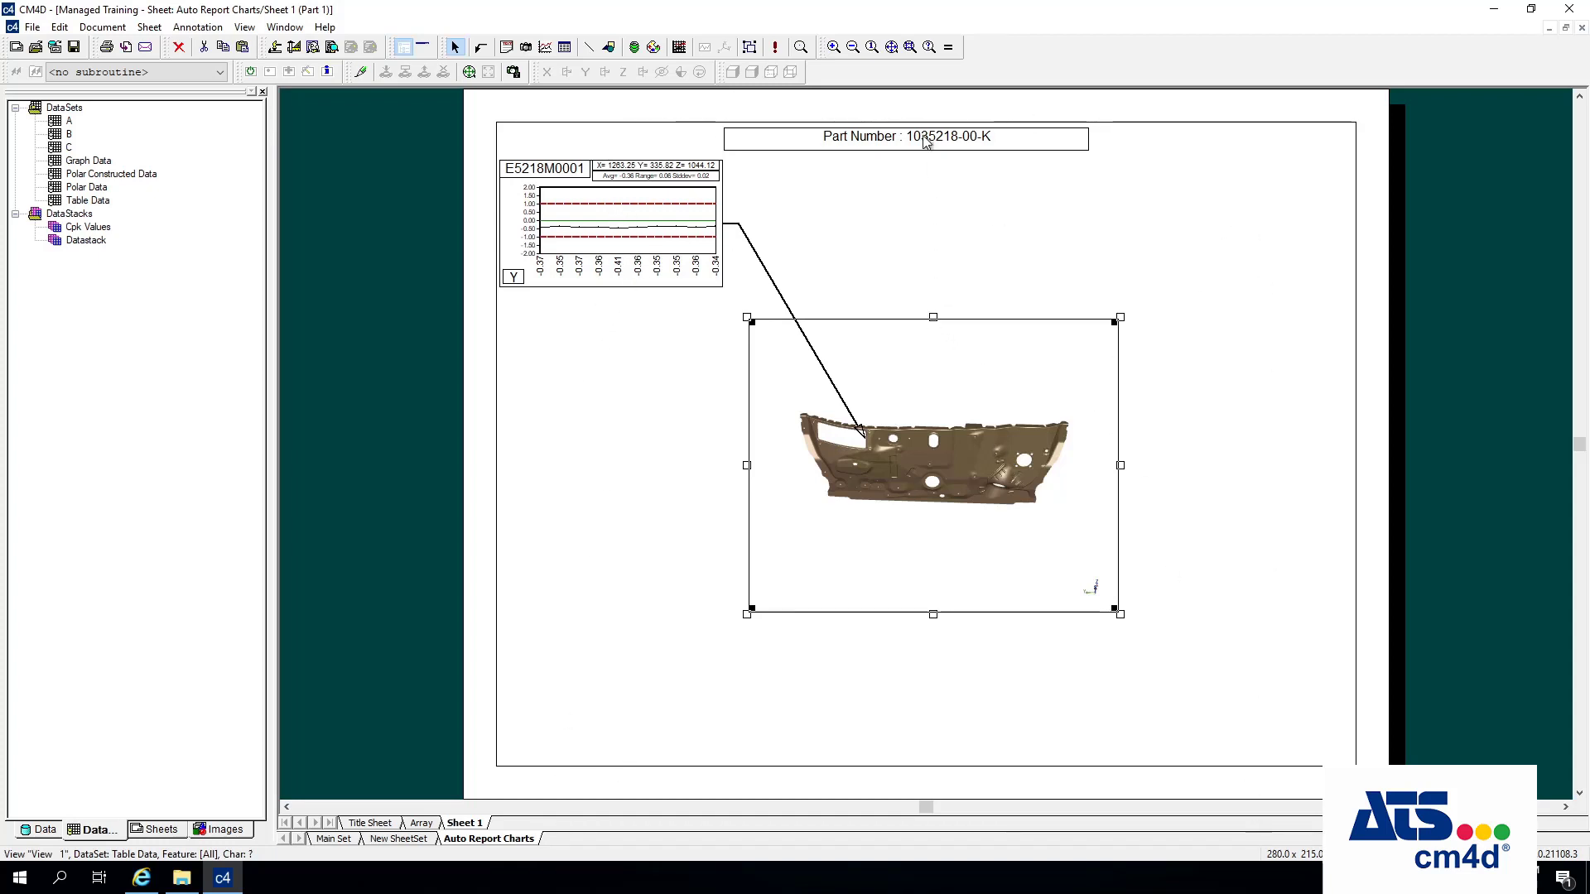
pyautogui.moveTo(933, 317); pyautogui.dragTo(933, 199)
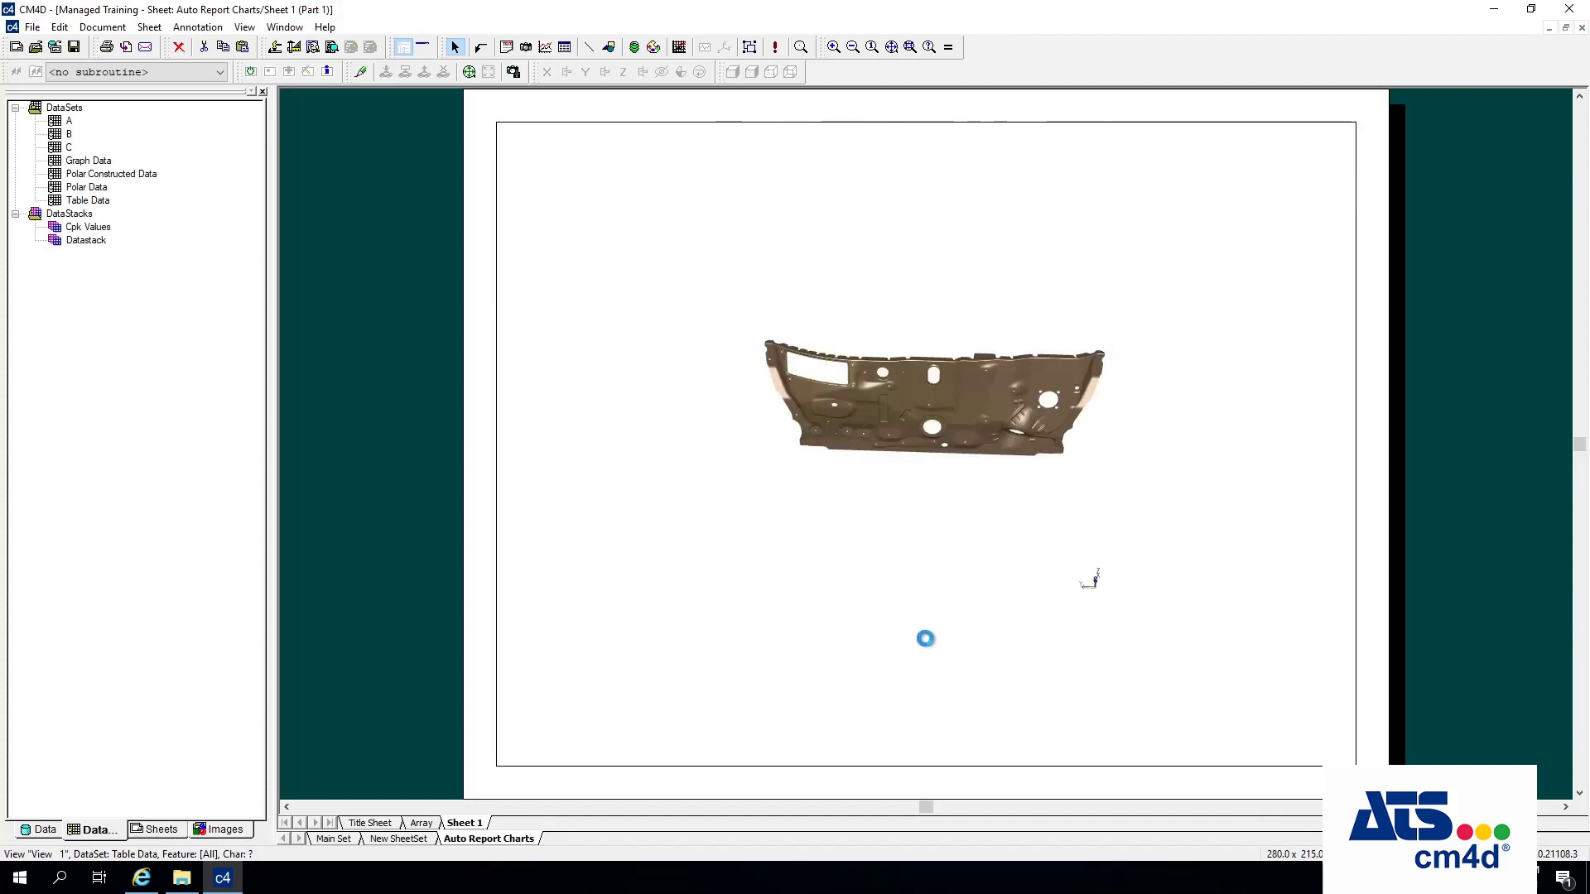
pyautogui.moveTo(931, 628); pyautogui.dragTo(933, 690)
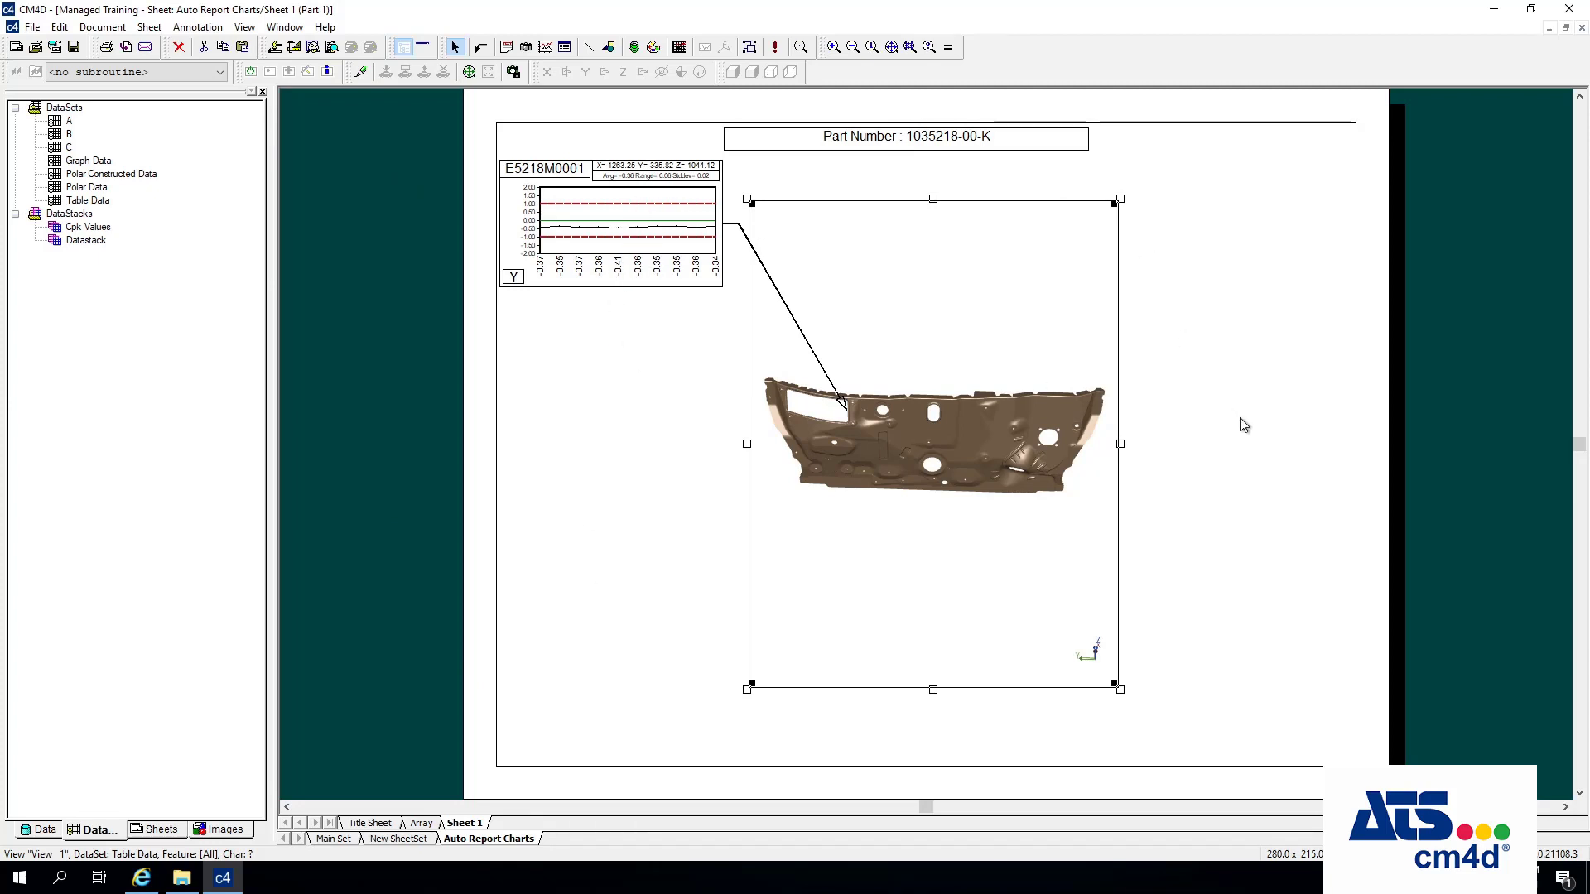
# Pull in the part view's top and bottom edges, testing the chart in the lower-left corner before returning it to the upper-left.
pyautogui.click(1259, 472)
pyautogui.click(916, 307)
pyautogui.moveTo(934, 198); pyautogui.dragTo(920, 331)
pyautogui.moveTo(639, 202); pyautogui.dragTo(635, 660)
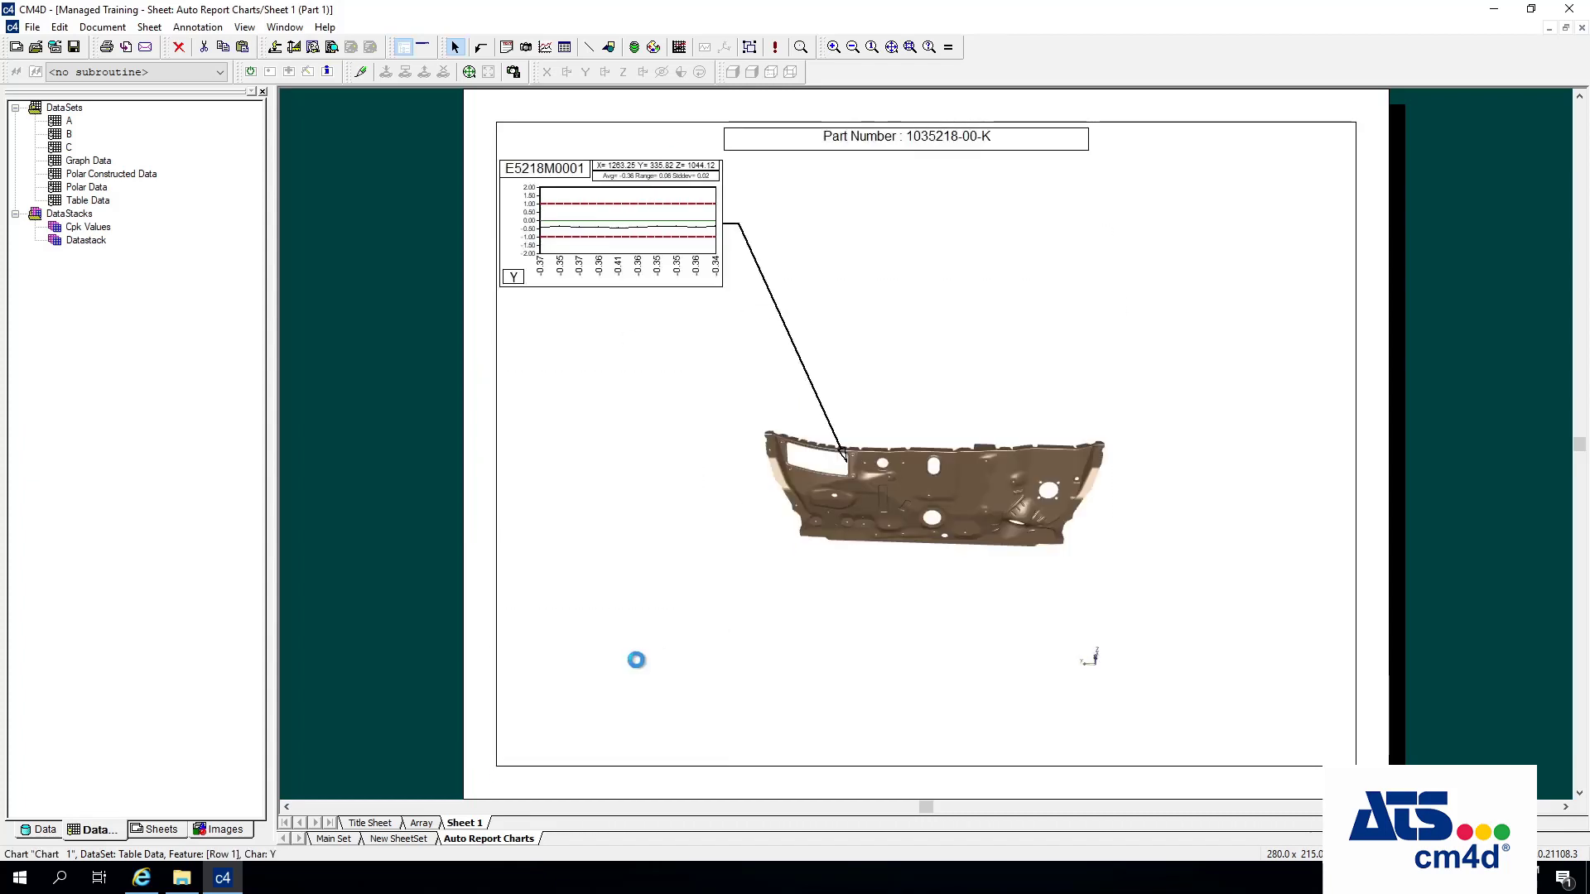
pyautogui.click(909, 570)
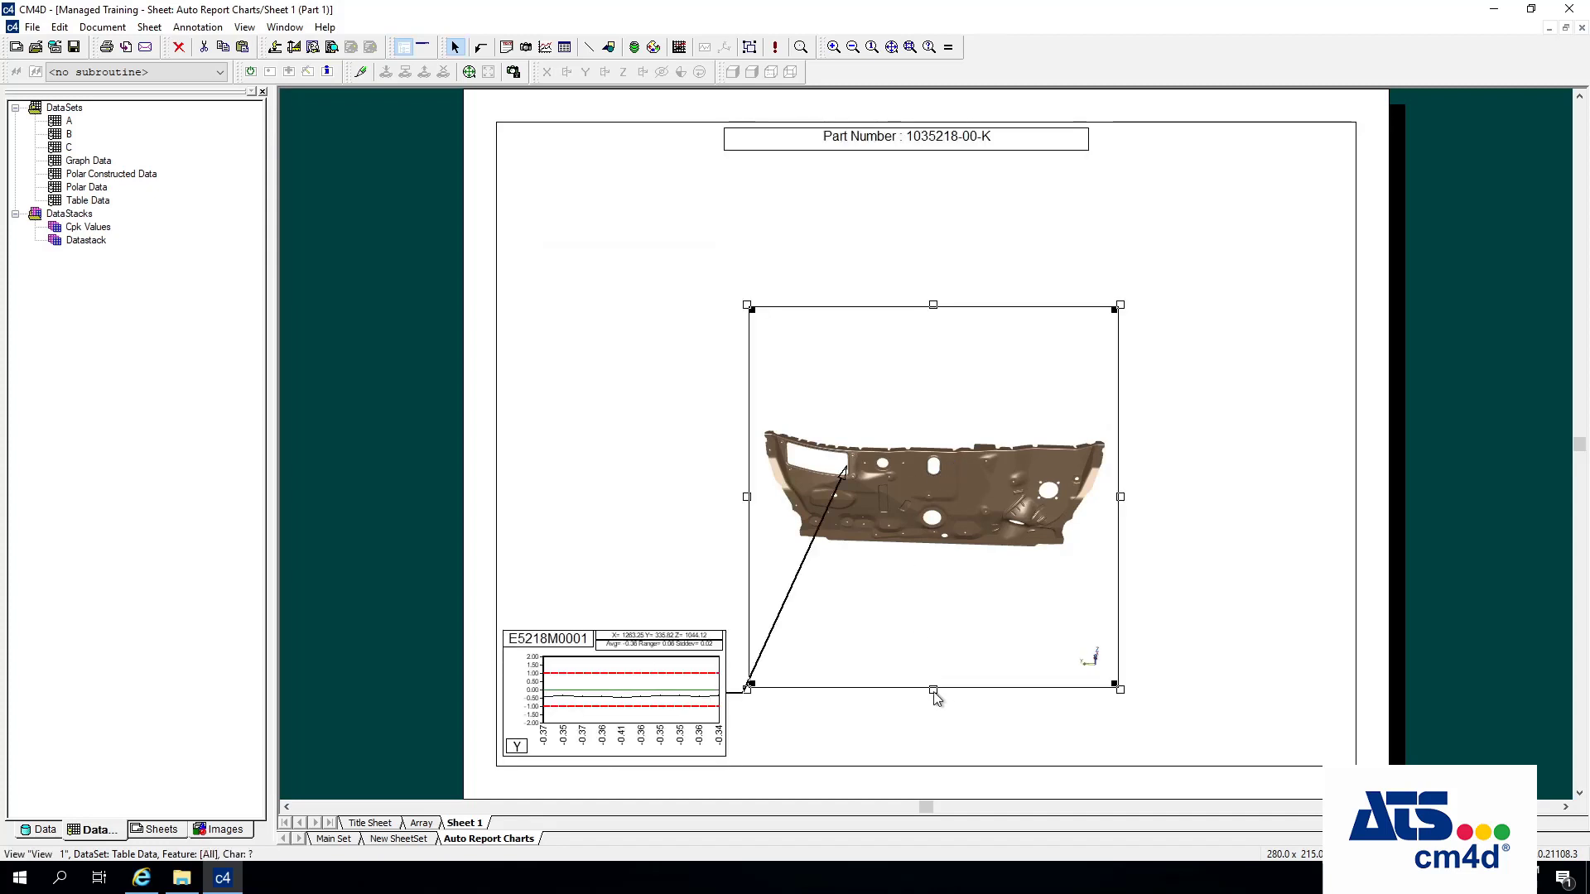
pyautogui.moveTo(934, 689); pyautogui.dragTo(939, 617)
pyautogui.moveTo(580, 638); pyautogui.dragTo(600, 250)
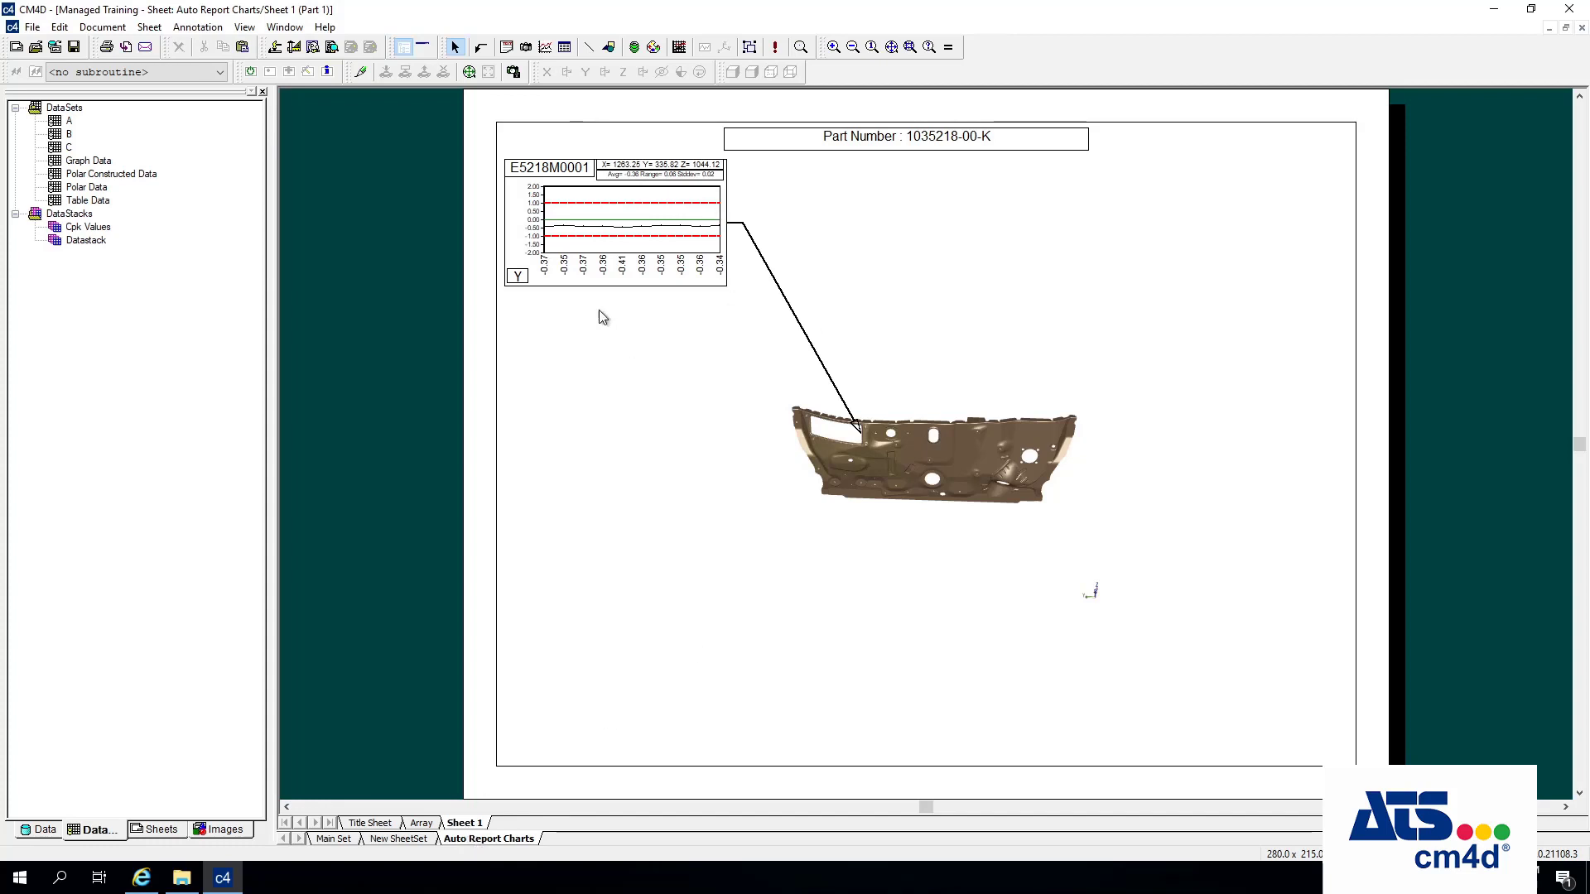
pyautogui.click(150, 27)
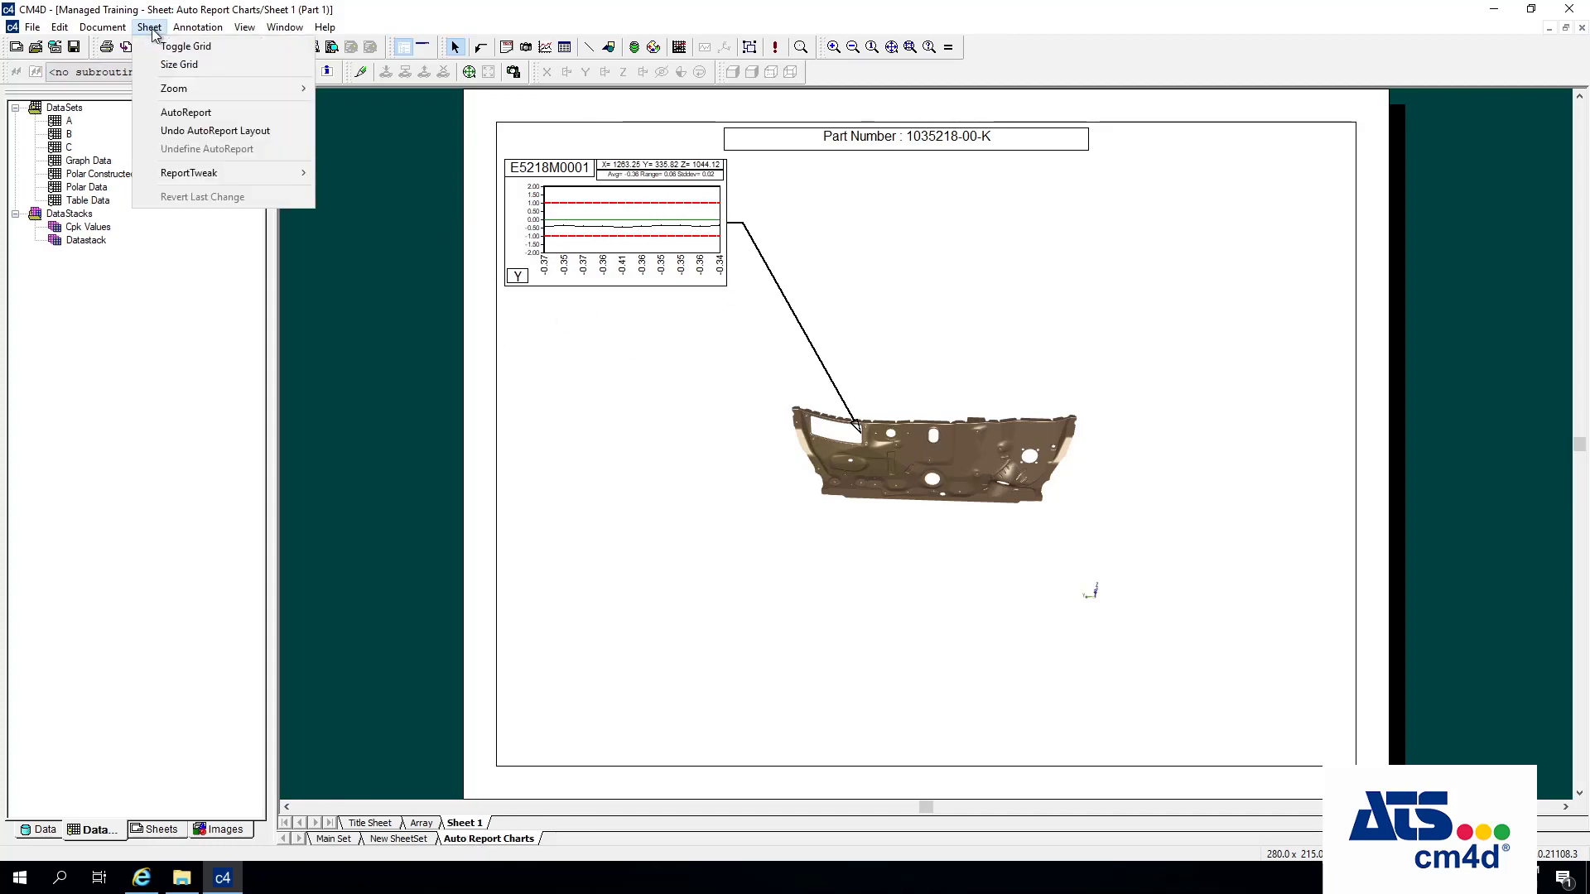
pyautogui.click(203, 116)
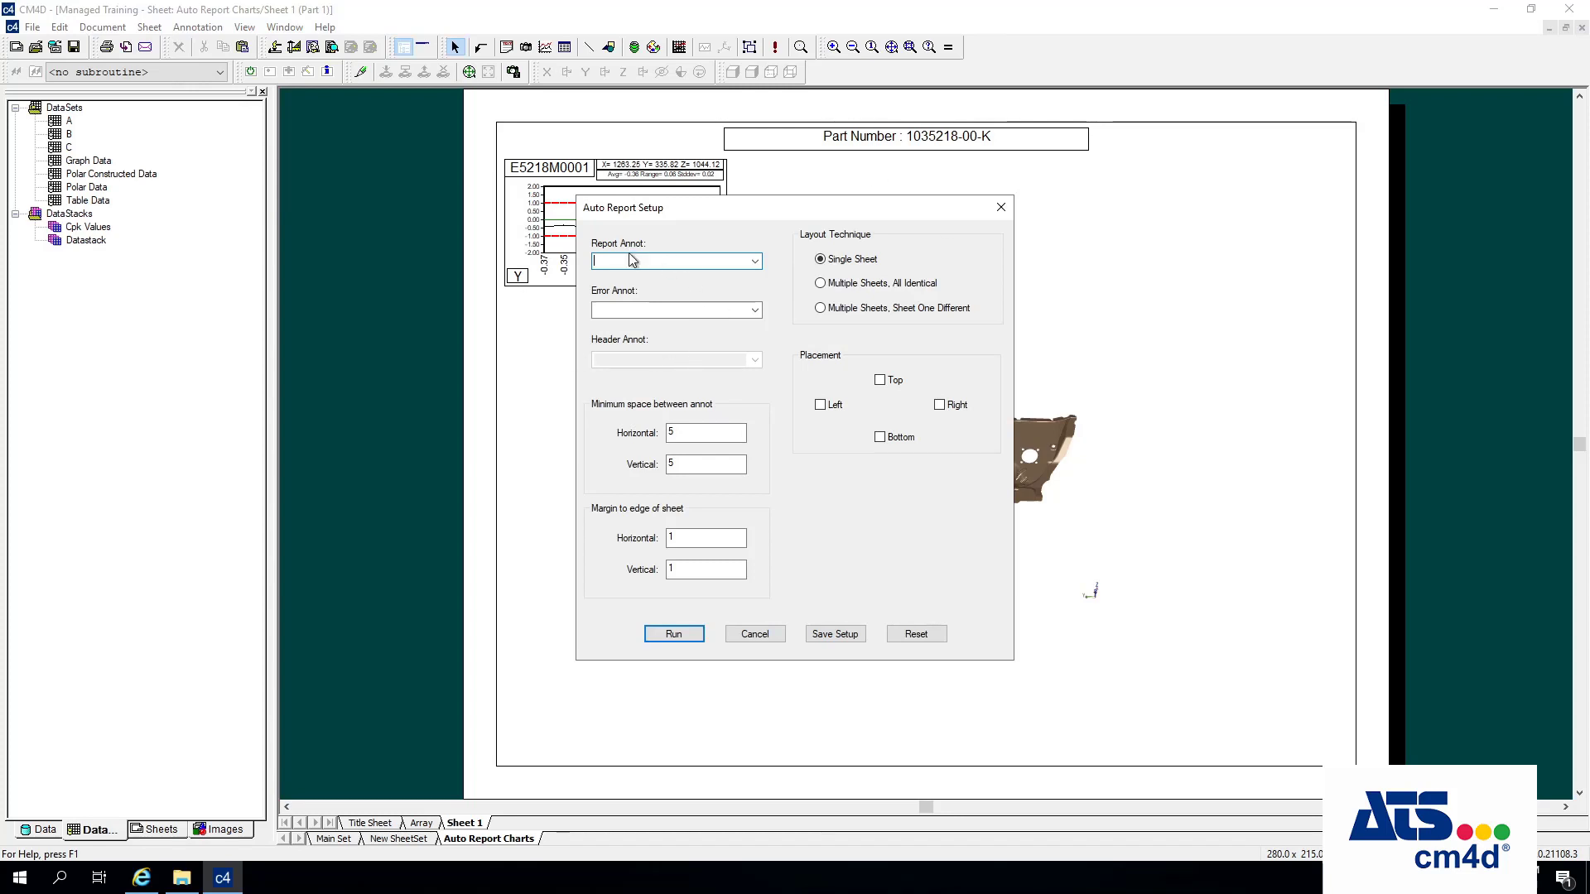
pyautogui.click(755, 262)
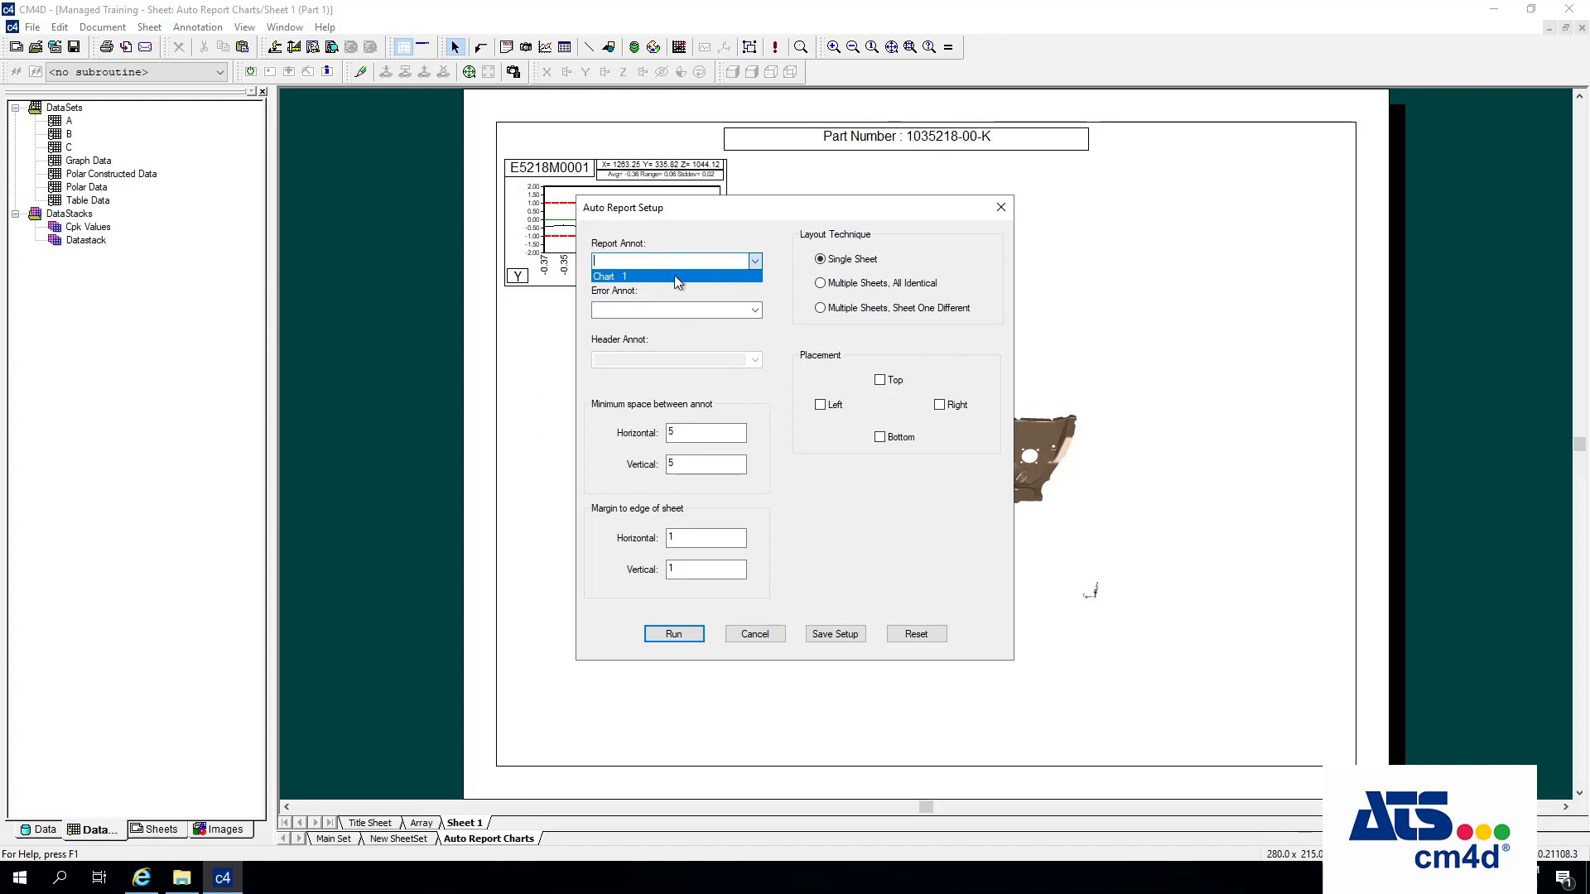
pyautogui.click(631, 277)
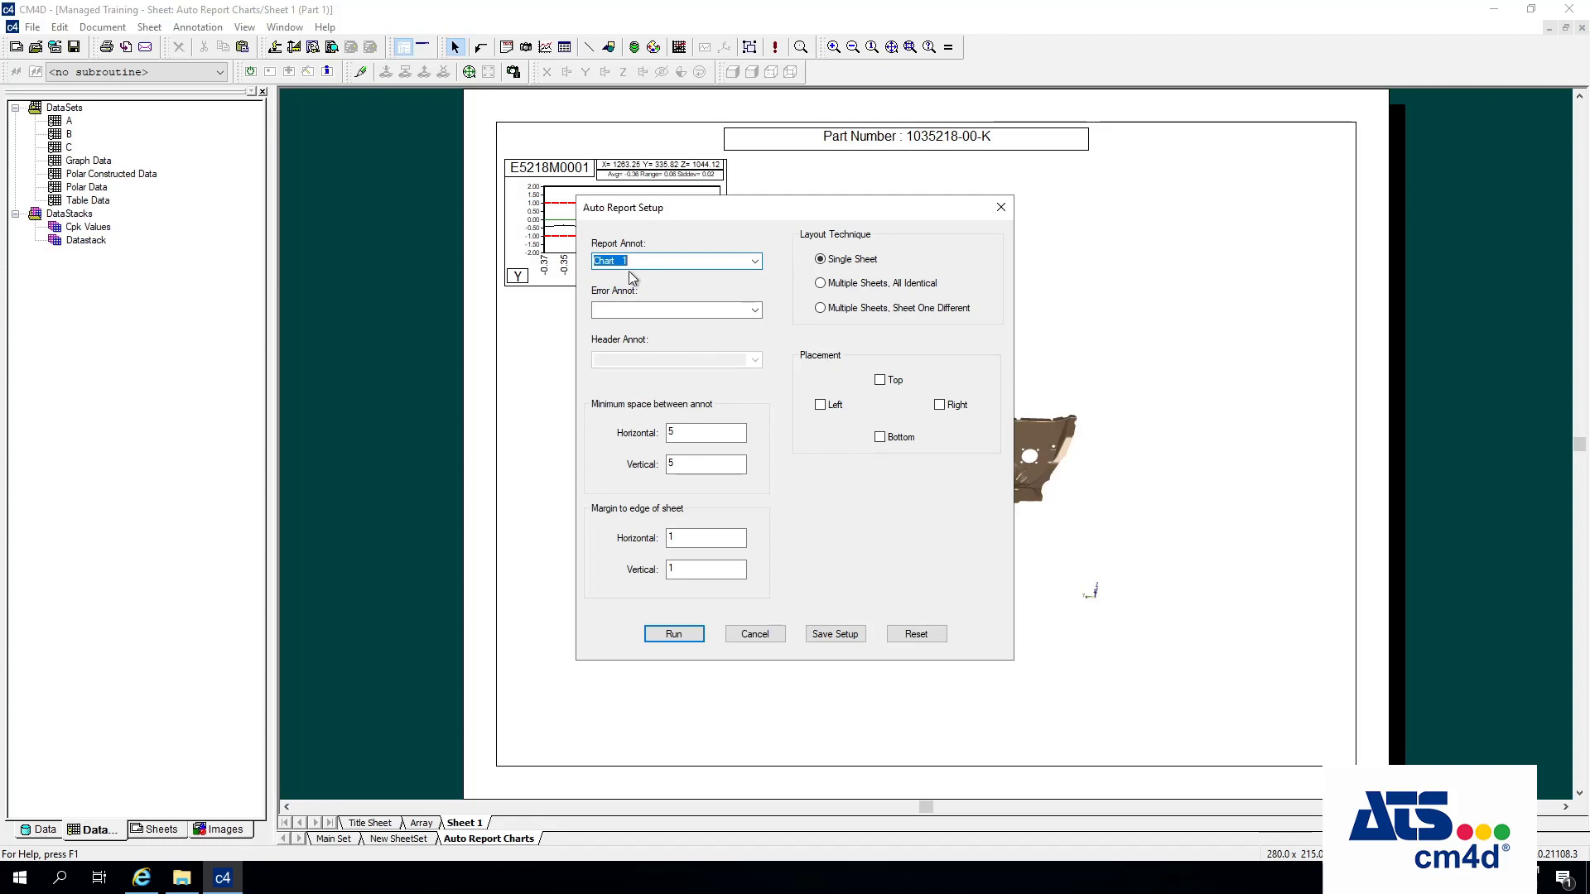
pyautogui.click(772, 634)
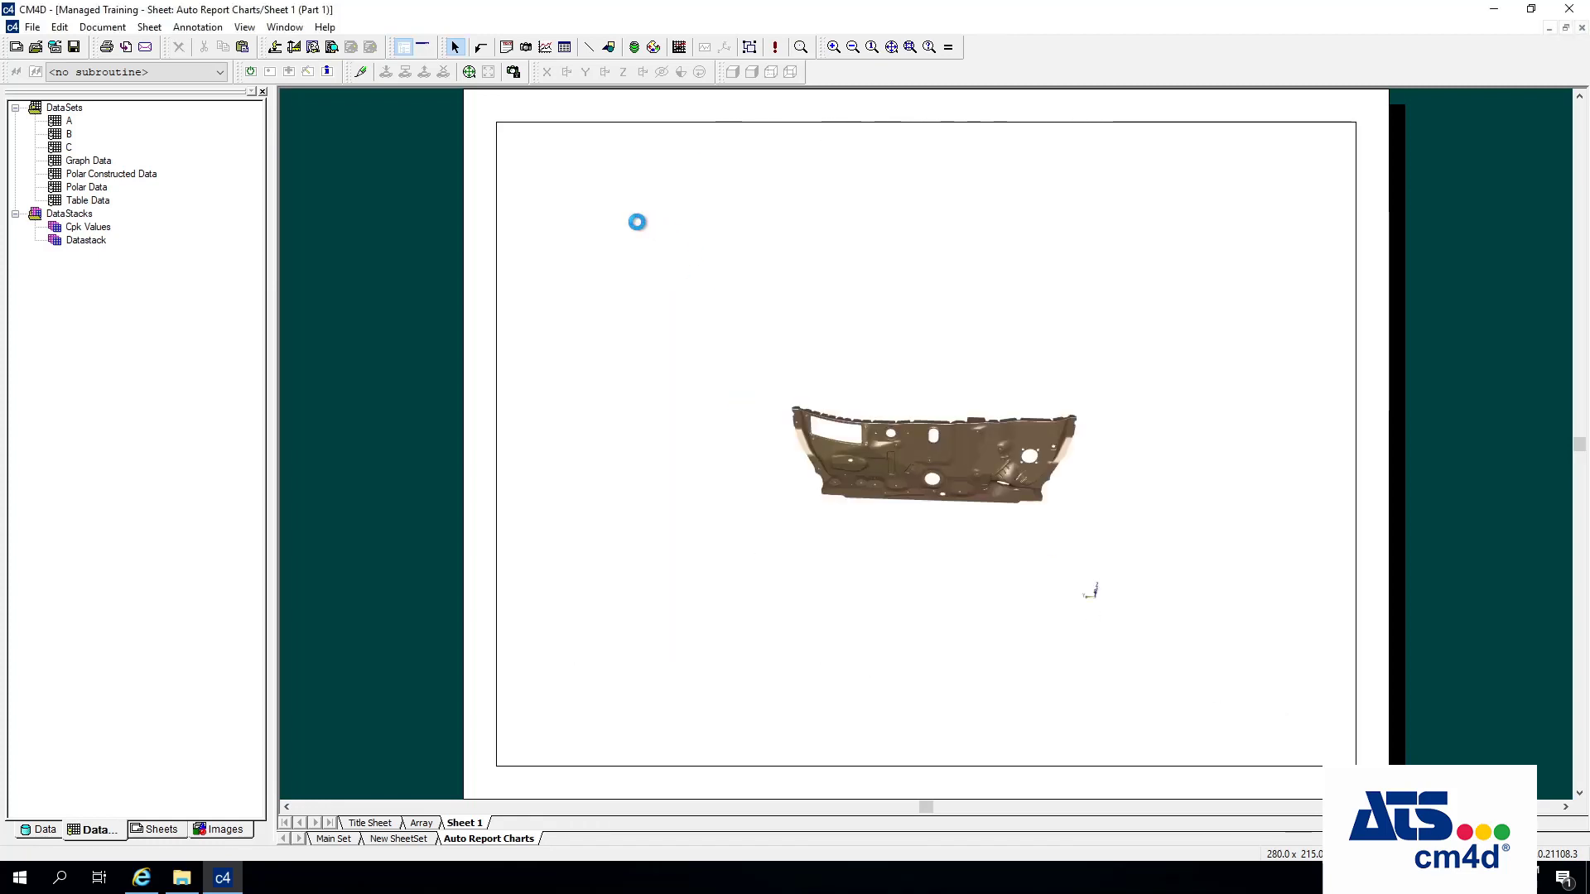
# Change the E5218M0001 chart's annotation label to AutoChart in its general properties.
pyautogui.rightClick(637, 222)
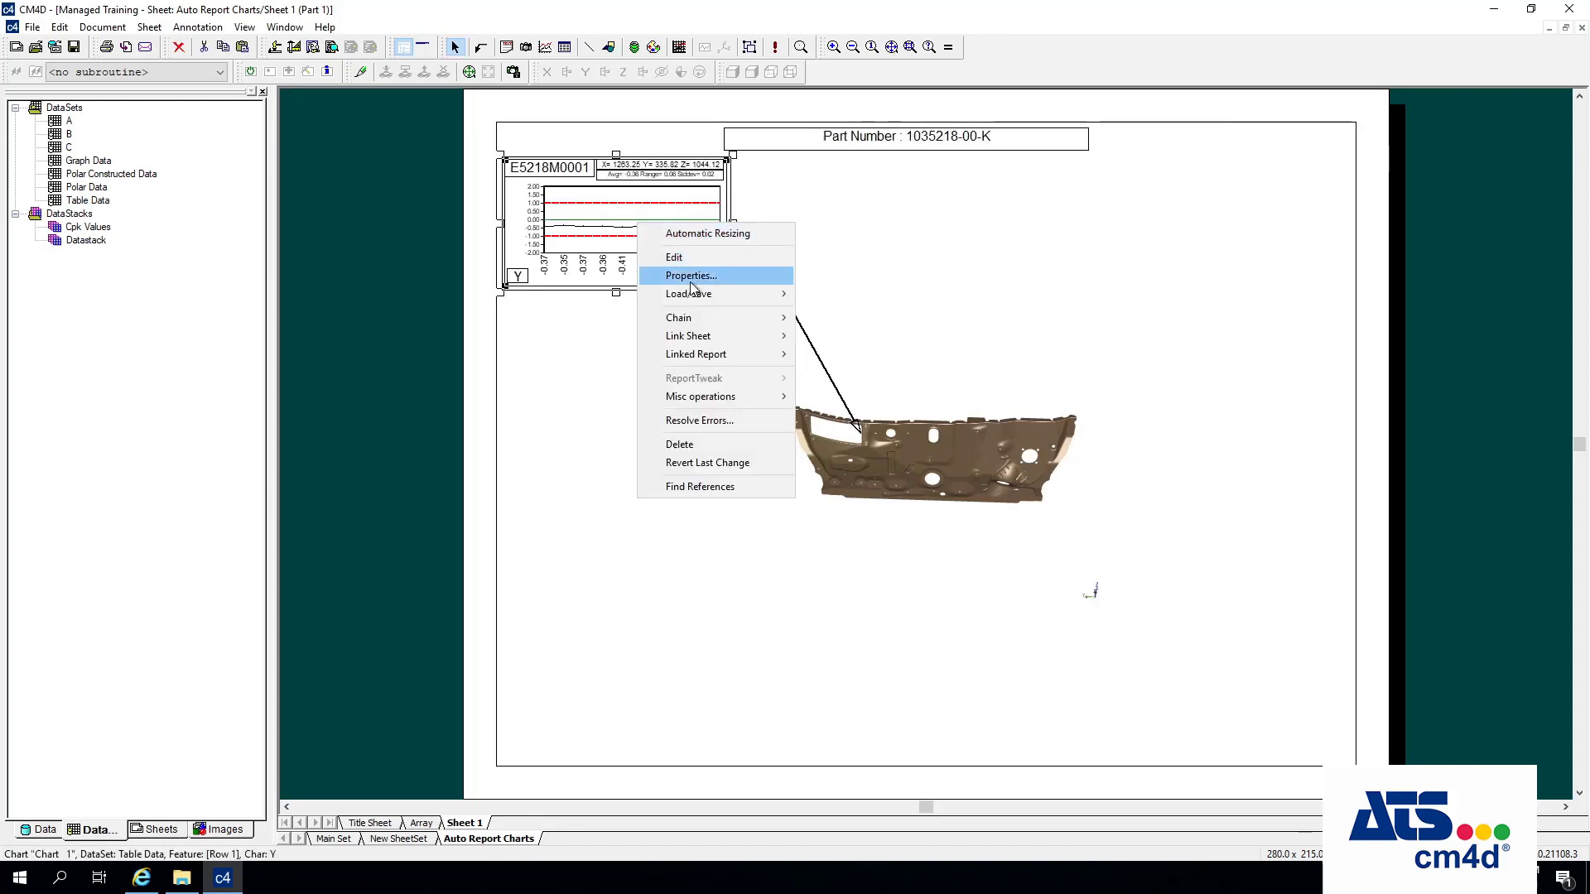
pyautogui.click(689, 277)
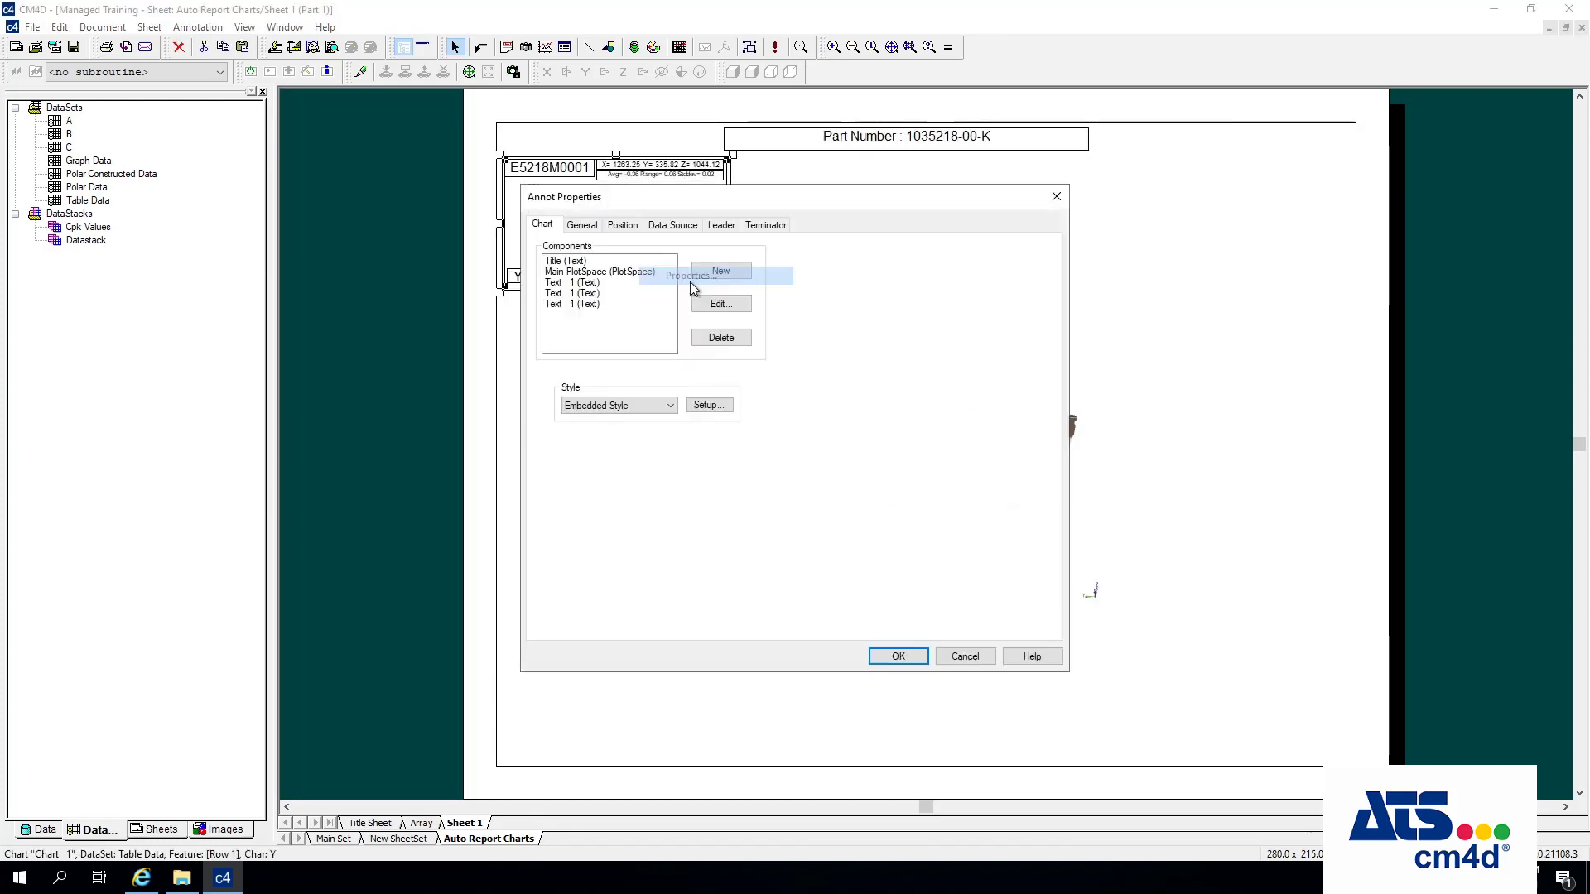
pyautogui.click(582, 225)
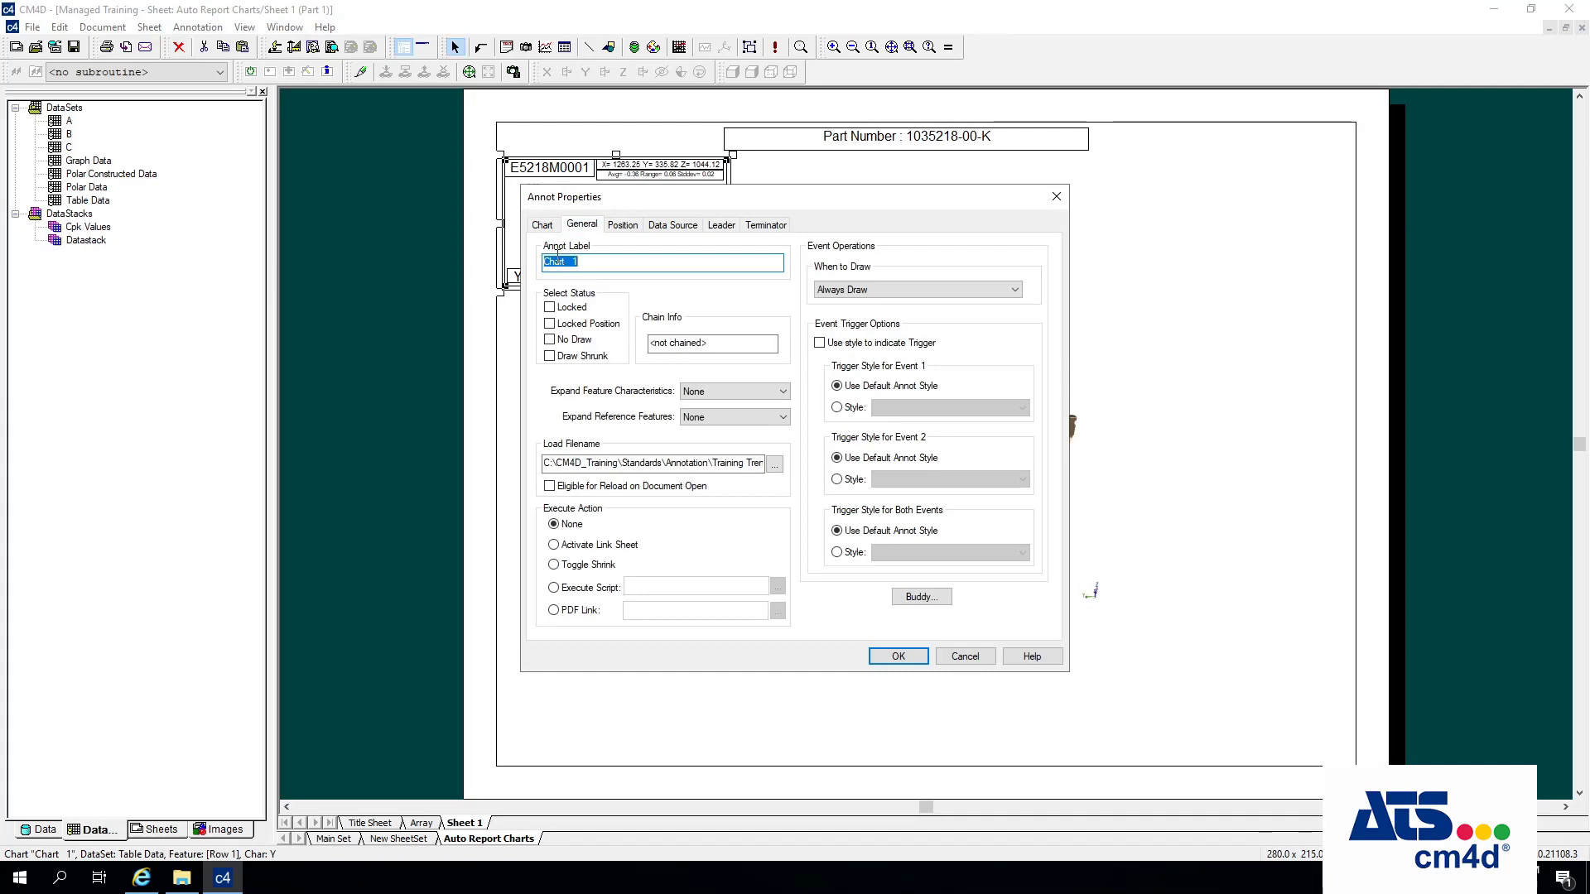
pyautogui.click(594, 262)
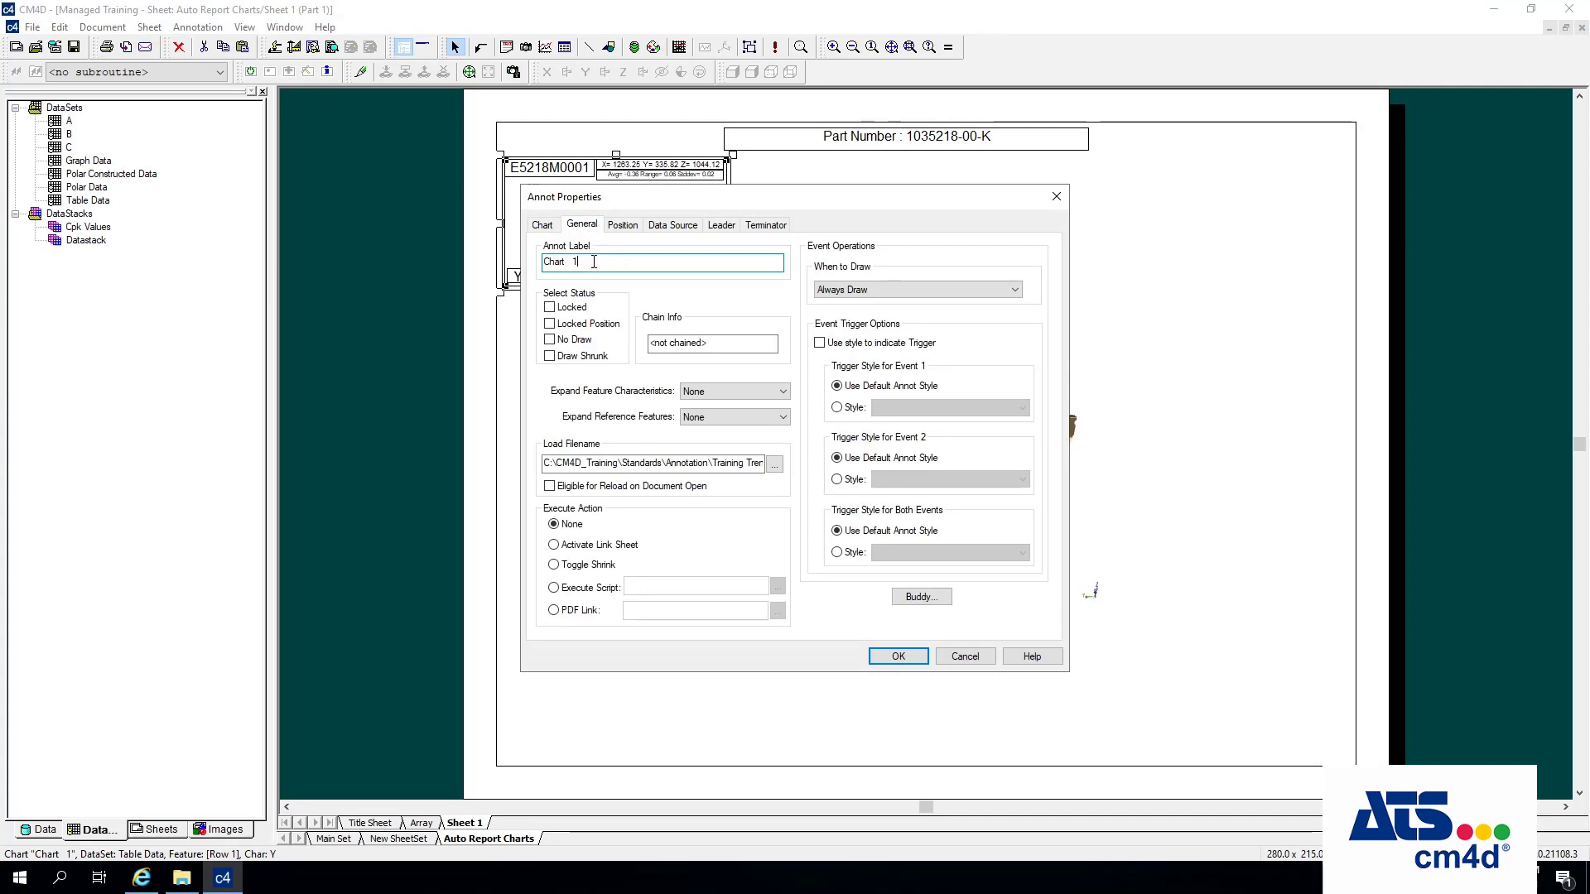
pyautogui.moveTo(598, 263); pyautogui.dragTo(213, 281)
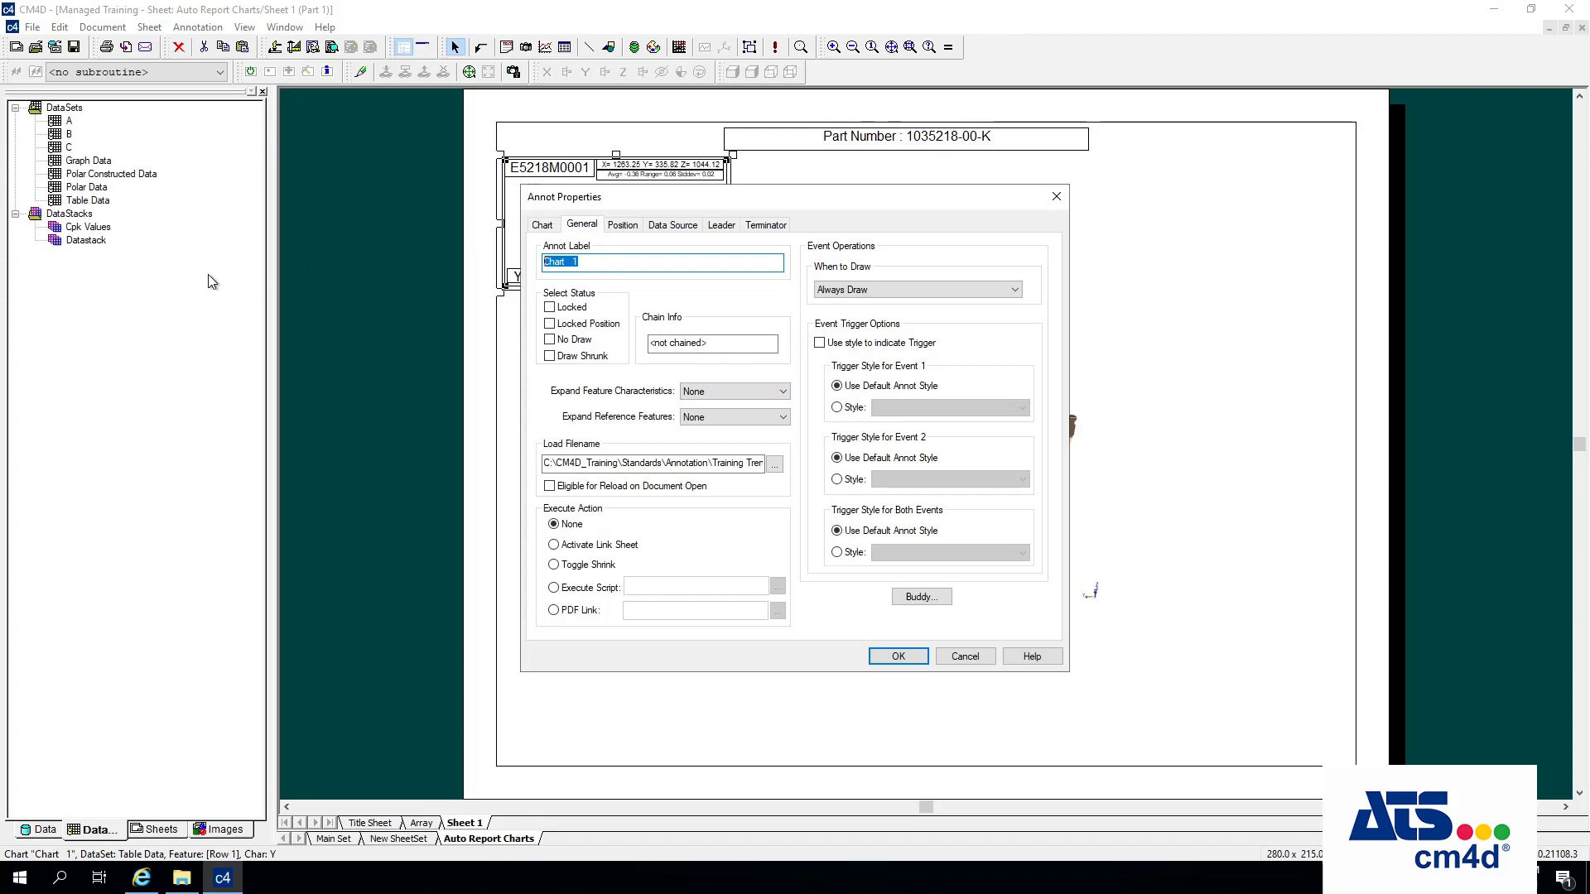
pyautogui.write('Auto')
pyautogui.click(898, 657)
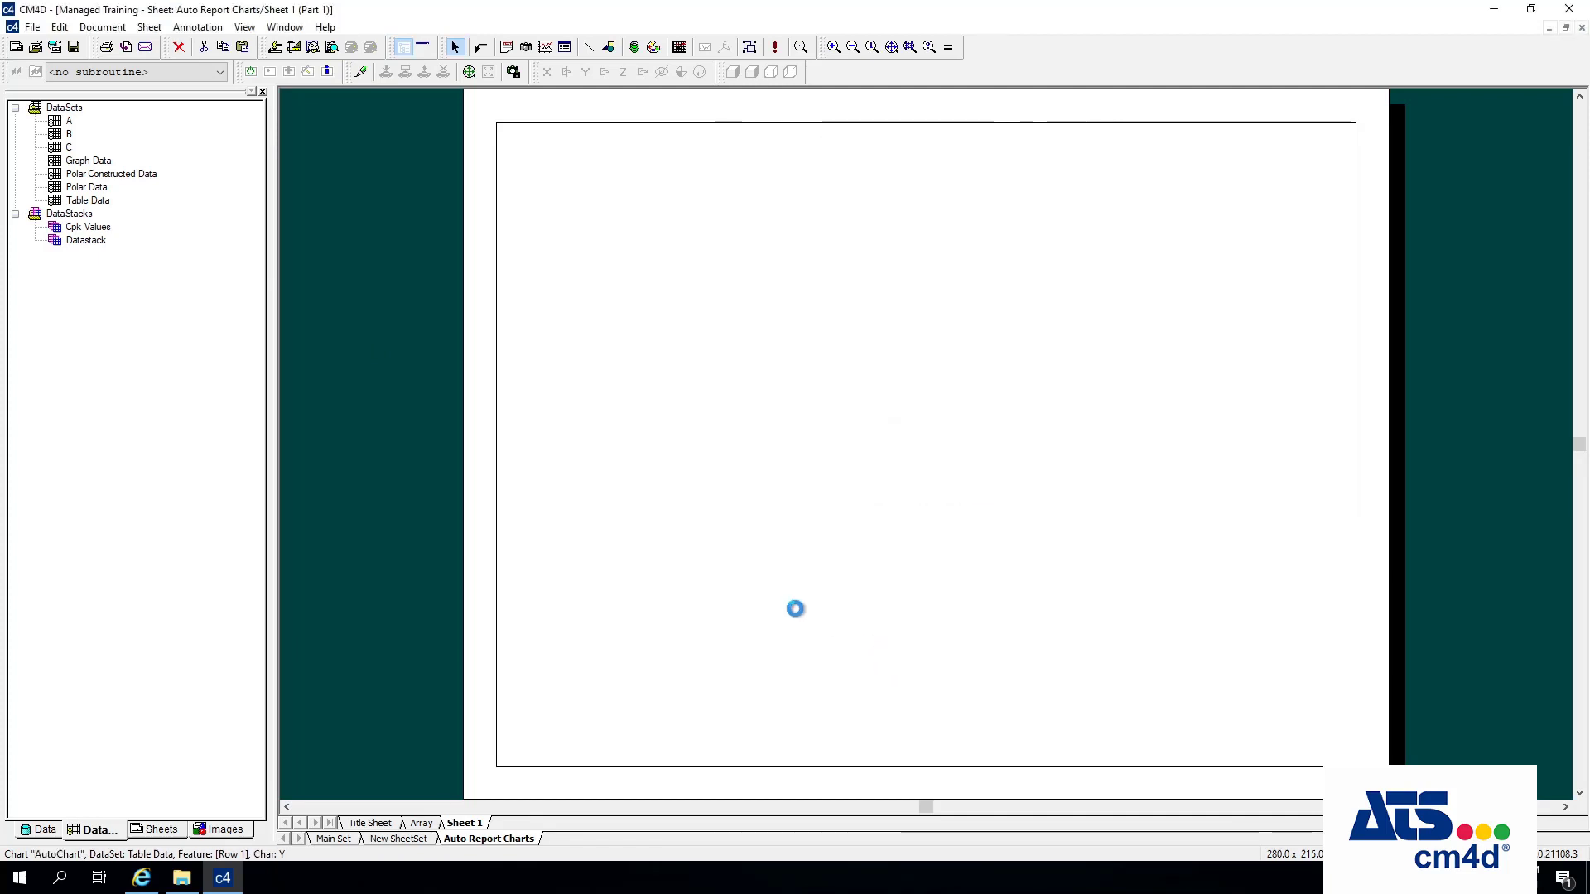
# Open the AutoReport setup, choose AutoChart as the report annotation and leave the error annotation empty.
pyautogui.click(149, 27)
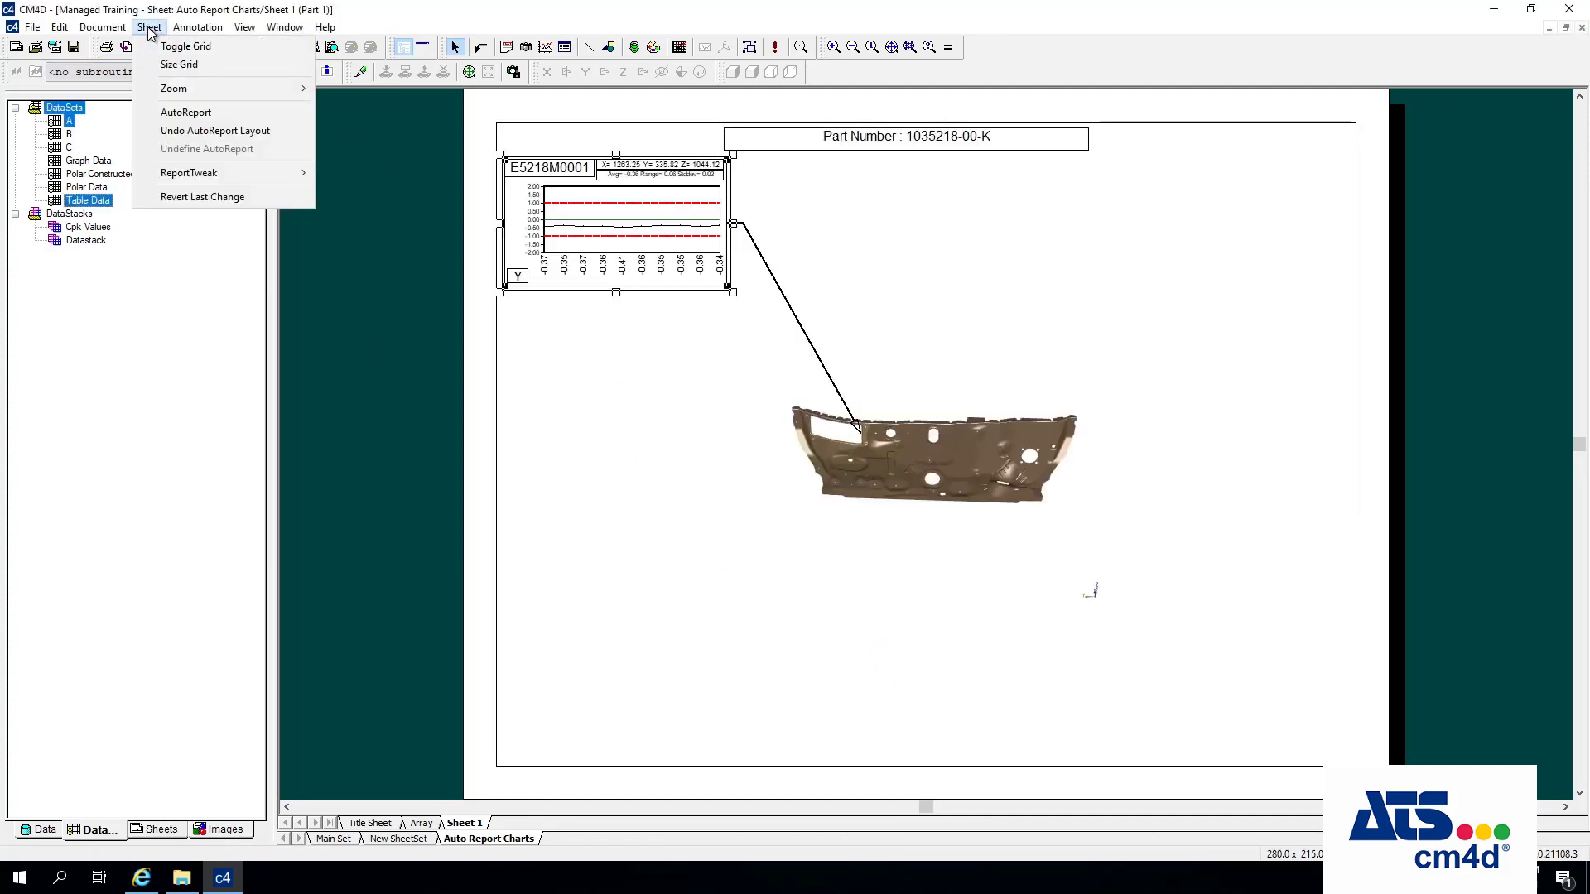
pyautogui.click(201, 113)
pyautogui.click(755, 262)
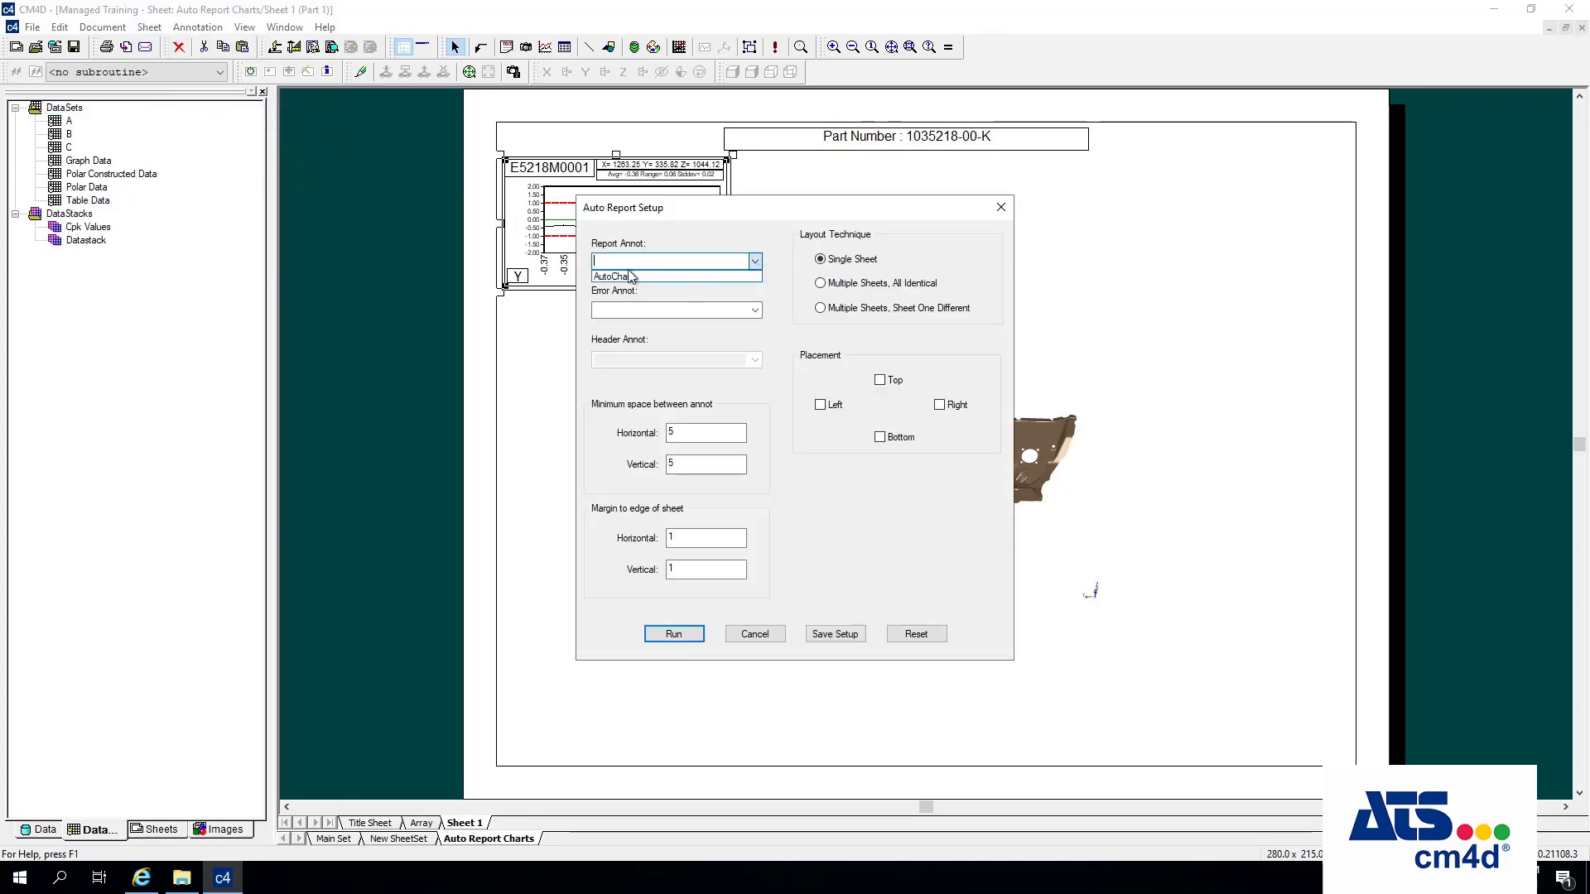
pyautogui.click(617, 277)
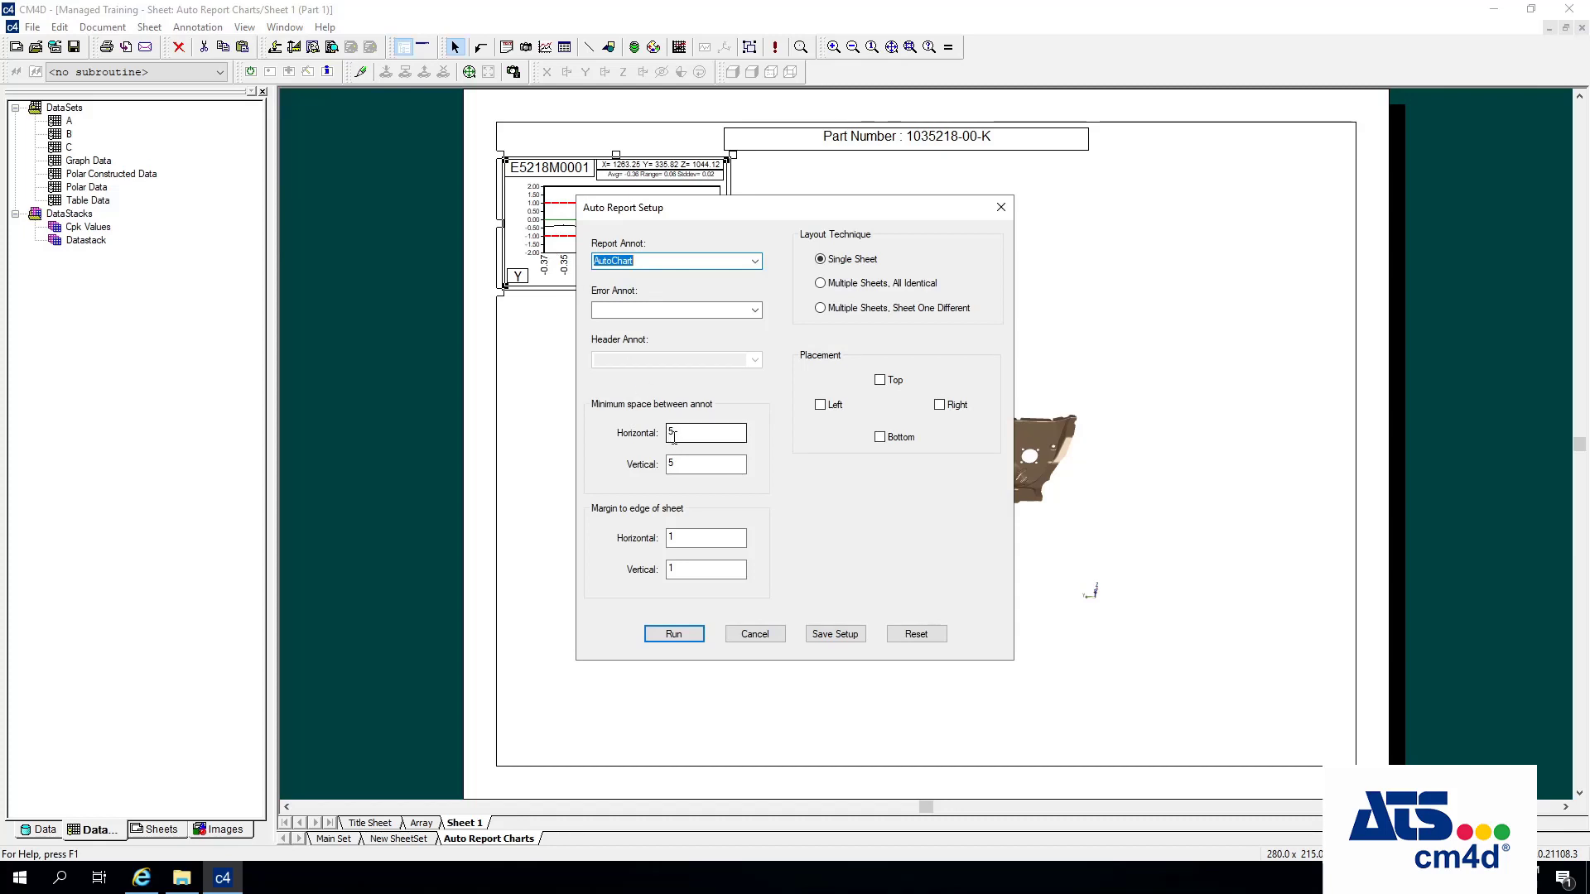
pyautogui.click(753, 311)
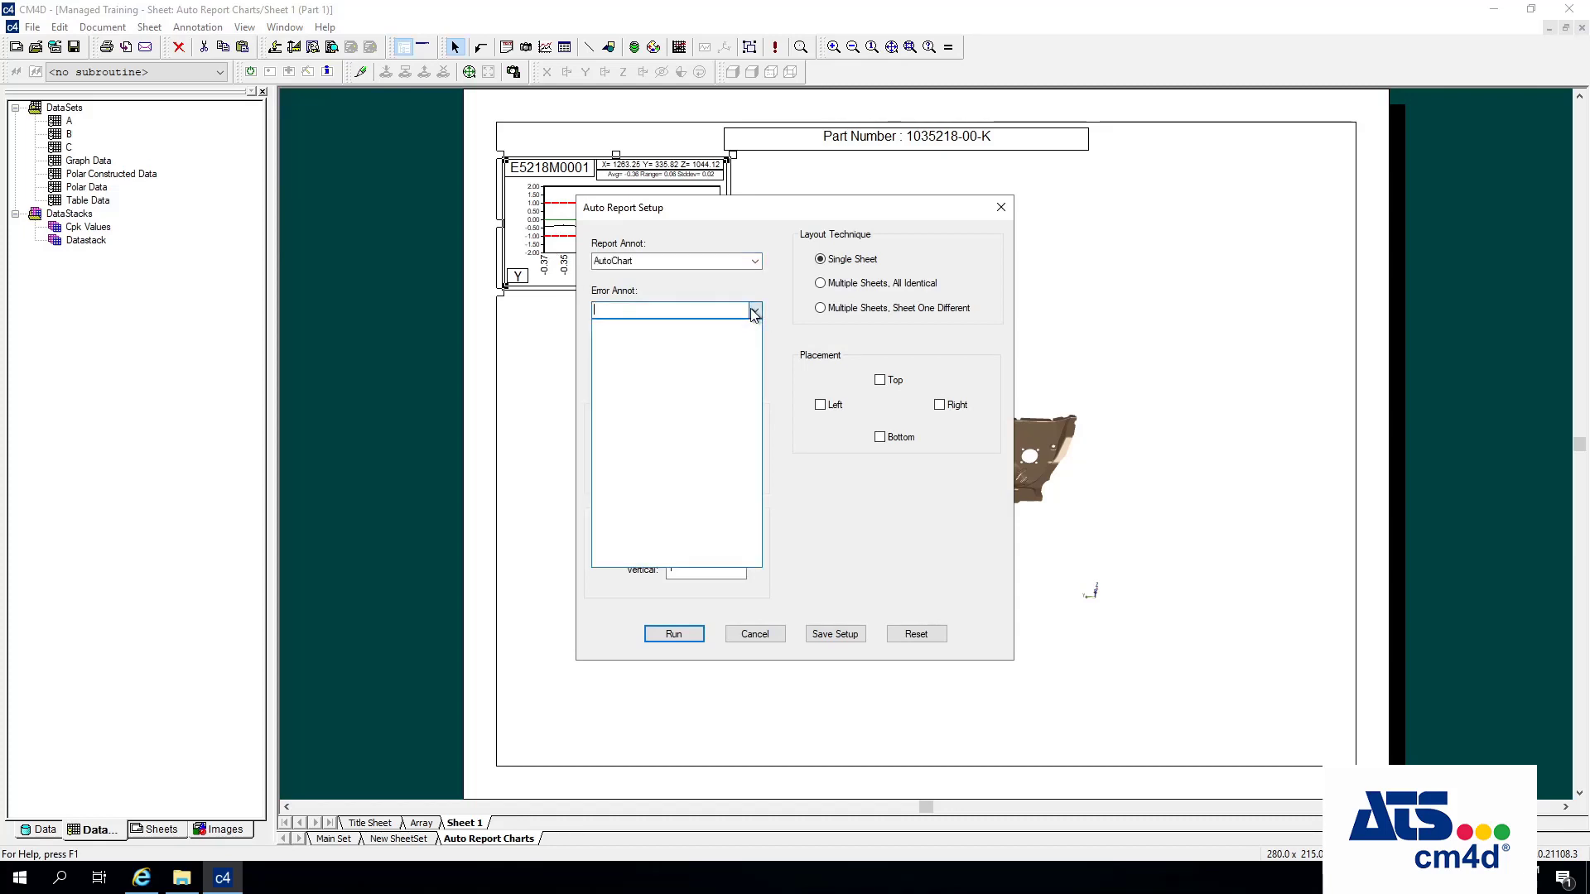
pyautogui.click(756, 296)
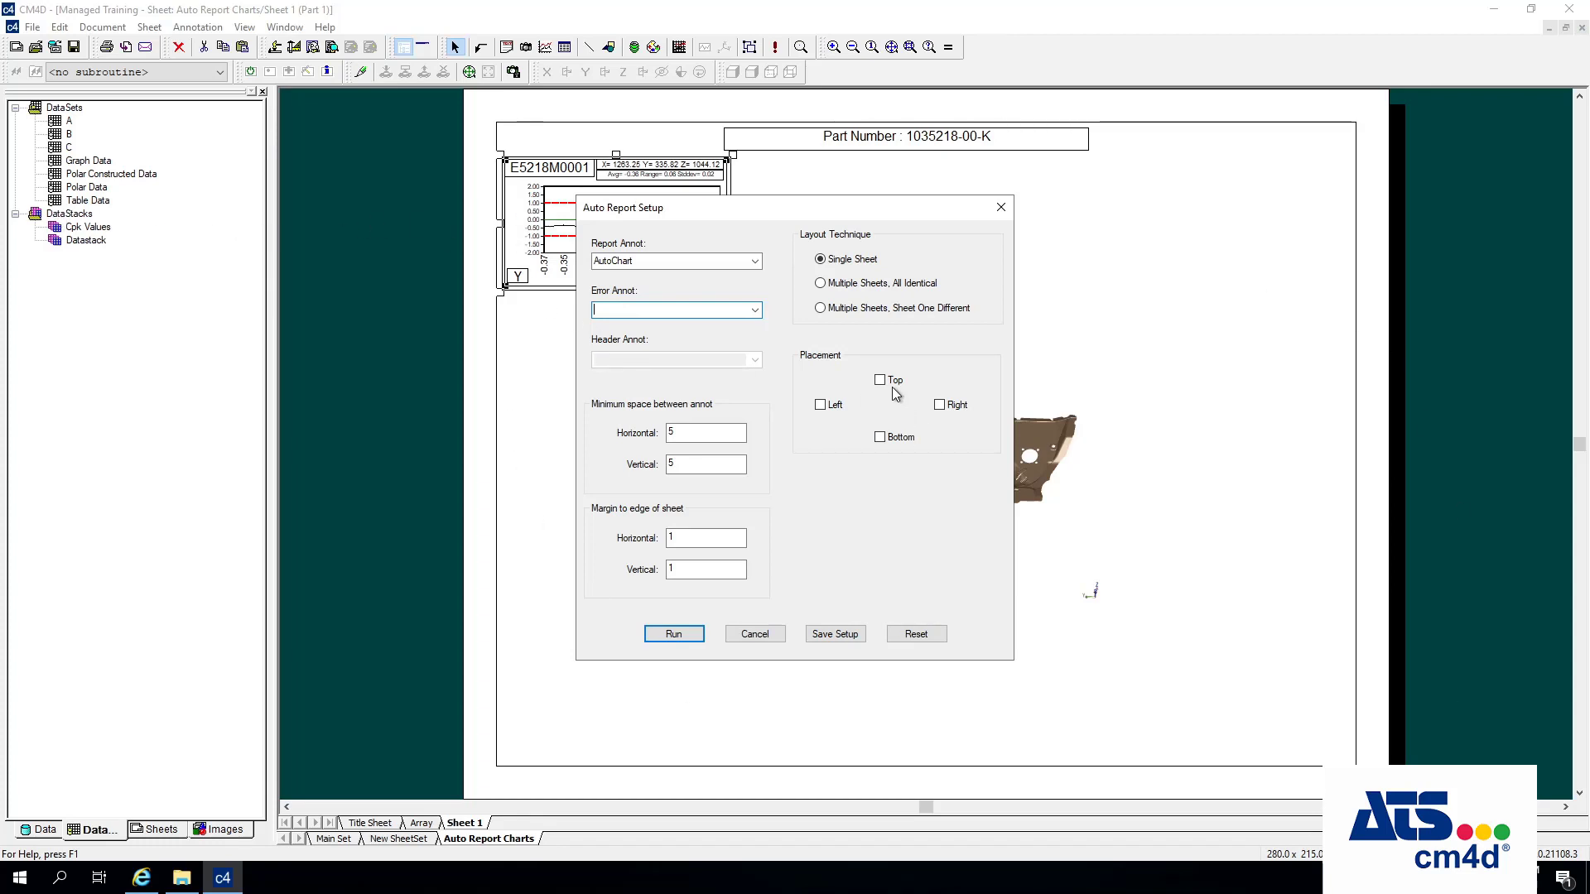
# Set the layout technique to Multiple Sheets, All Identical and the minimum horizontal and vertical annotation spacing to 1.
pyautogui.click(824, 284)
pyautogui.click(848, 309)
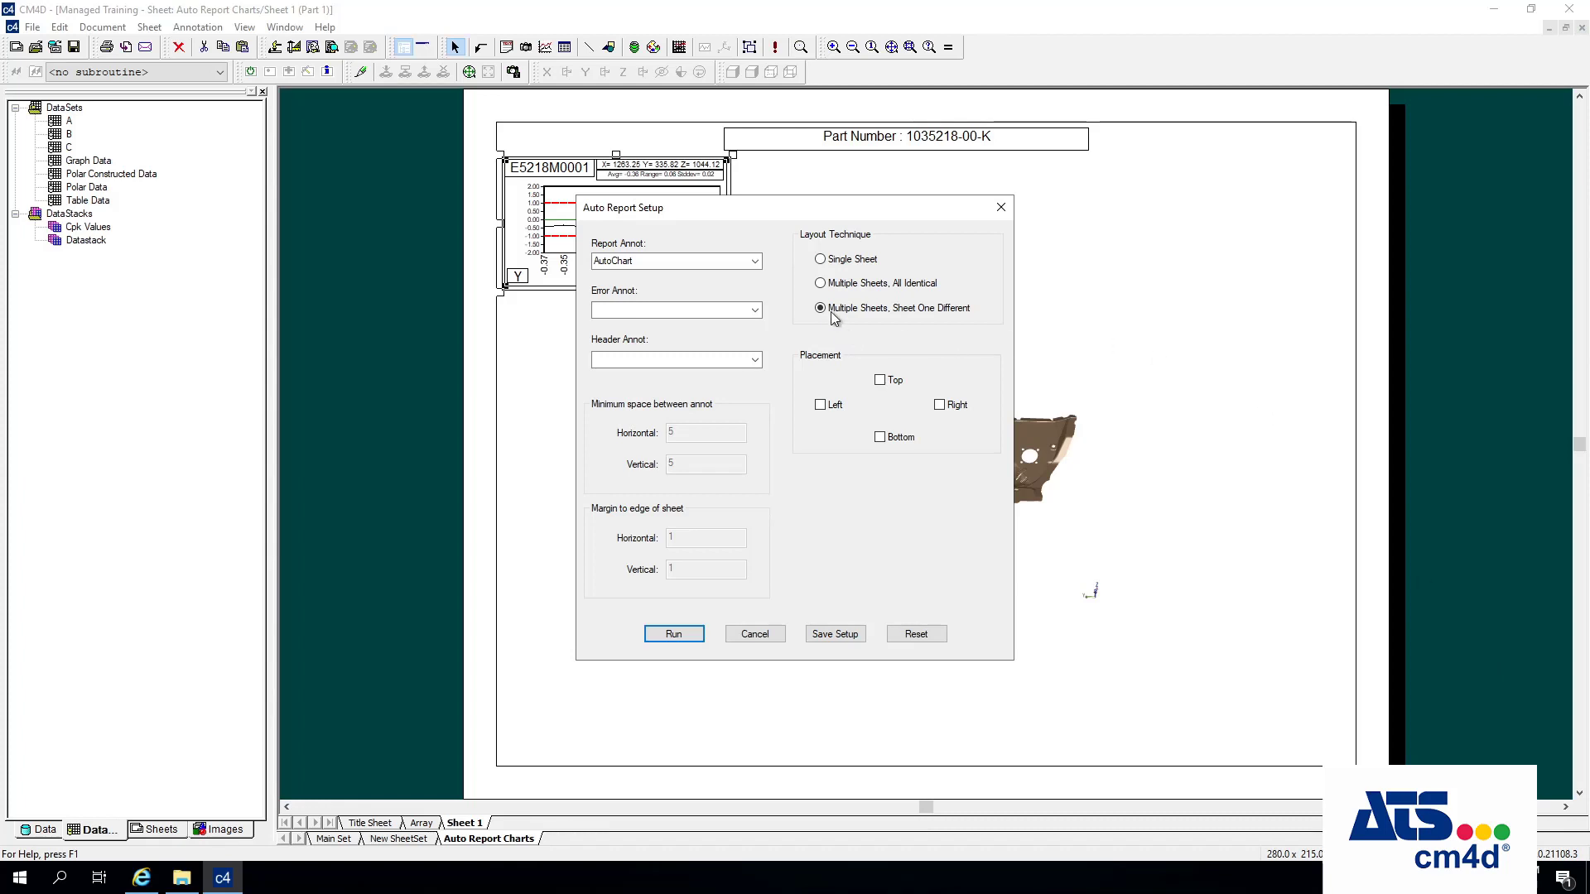
pyautogui.click(841, 286)
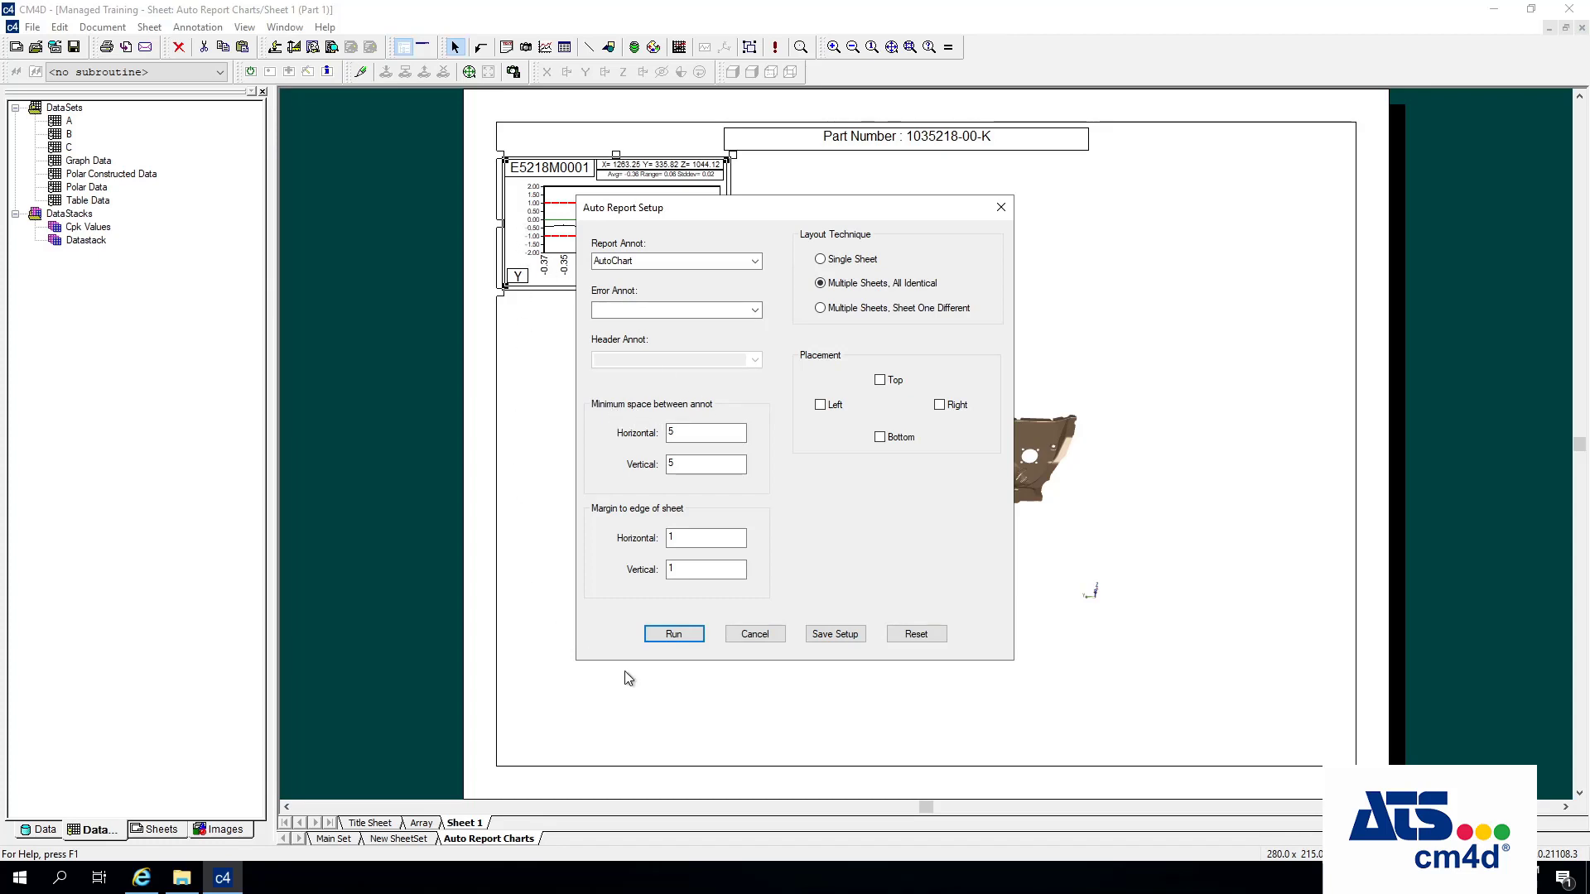
pyautogui.click(693, 436)
pyautogui.write('1')
pyautogui.press('Tab')
pyautogui.write('1')
pyautogui.moveTo(708, 215); pyautogui.dragTo(1214, 203)
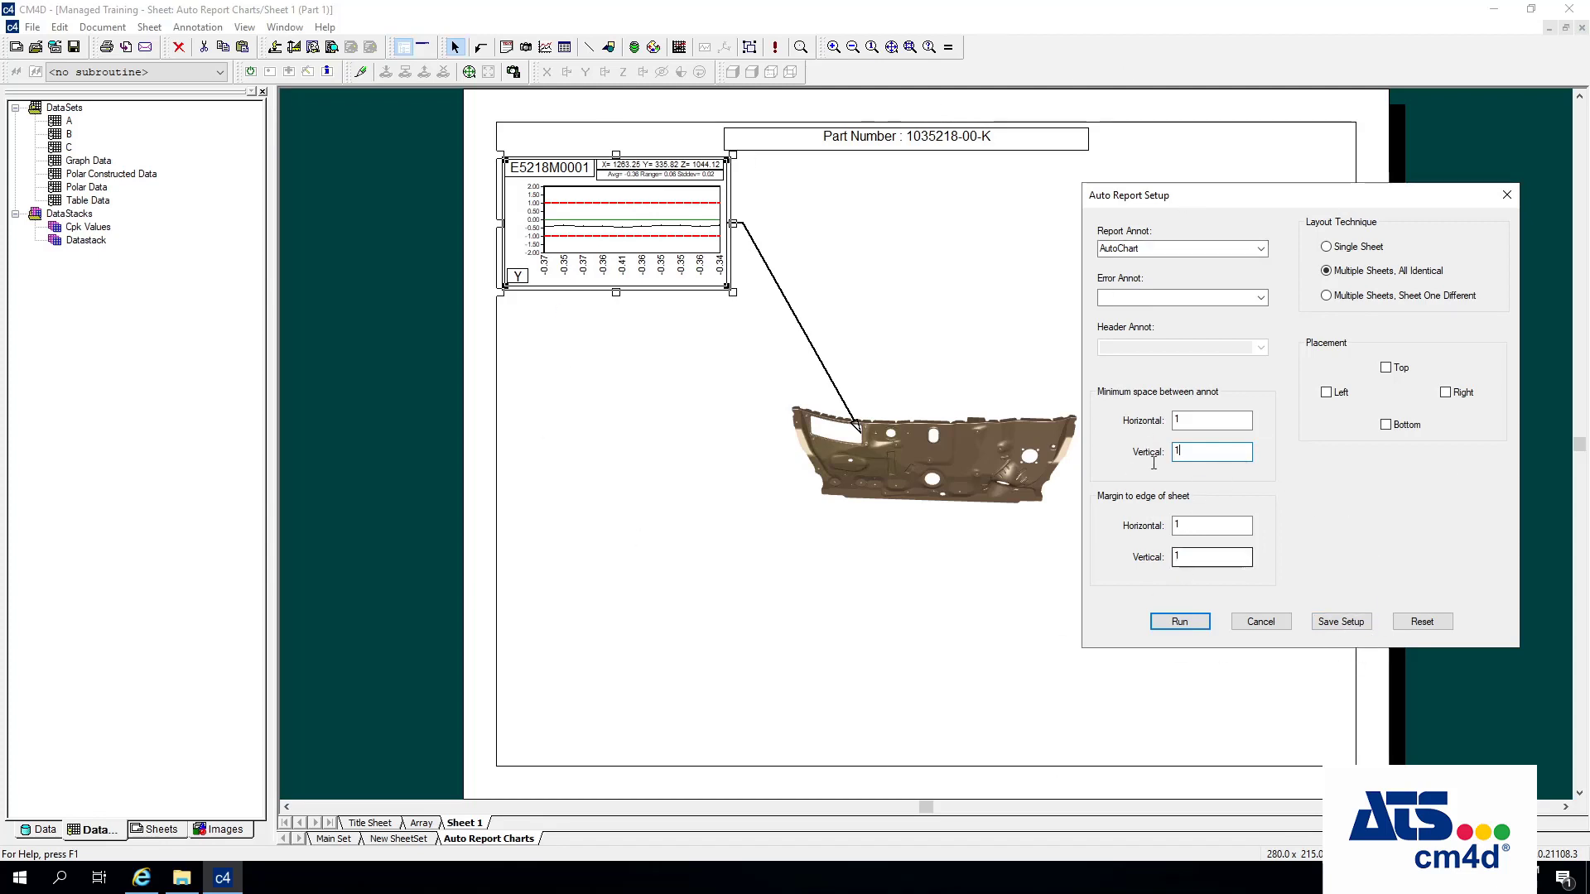
# Enable Left, Top, Right and Bottom placement for the report annotations and save the AutoReport setup.
pyautogui.click(1328, 394)
pyautogui.click(1385, 368)
pyautogui.click(1385, 424)
pyautogui.click(1332, 621)
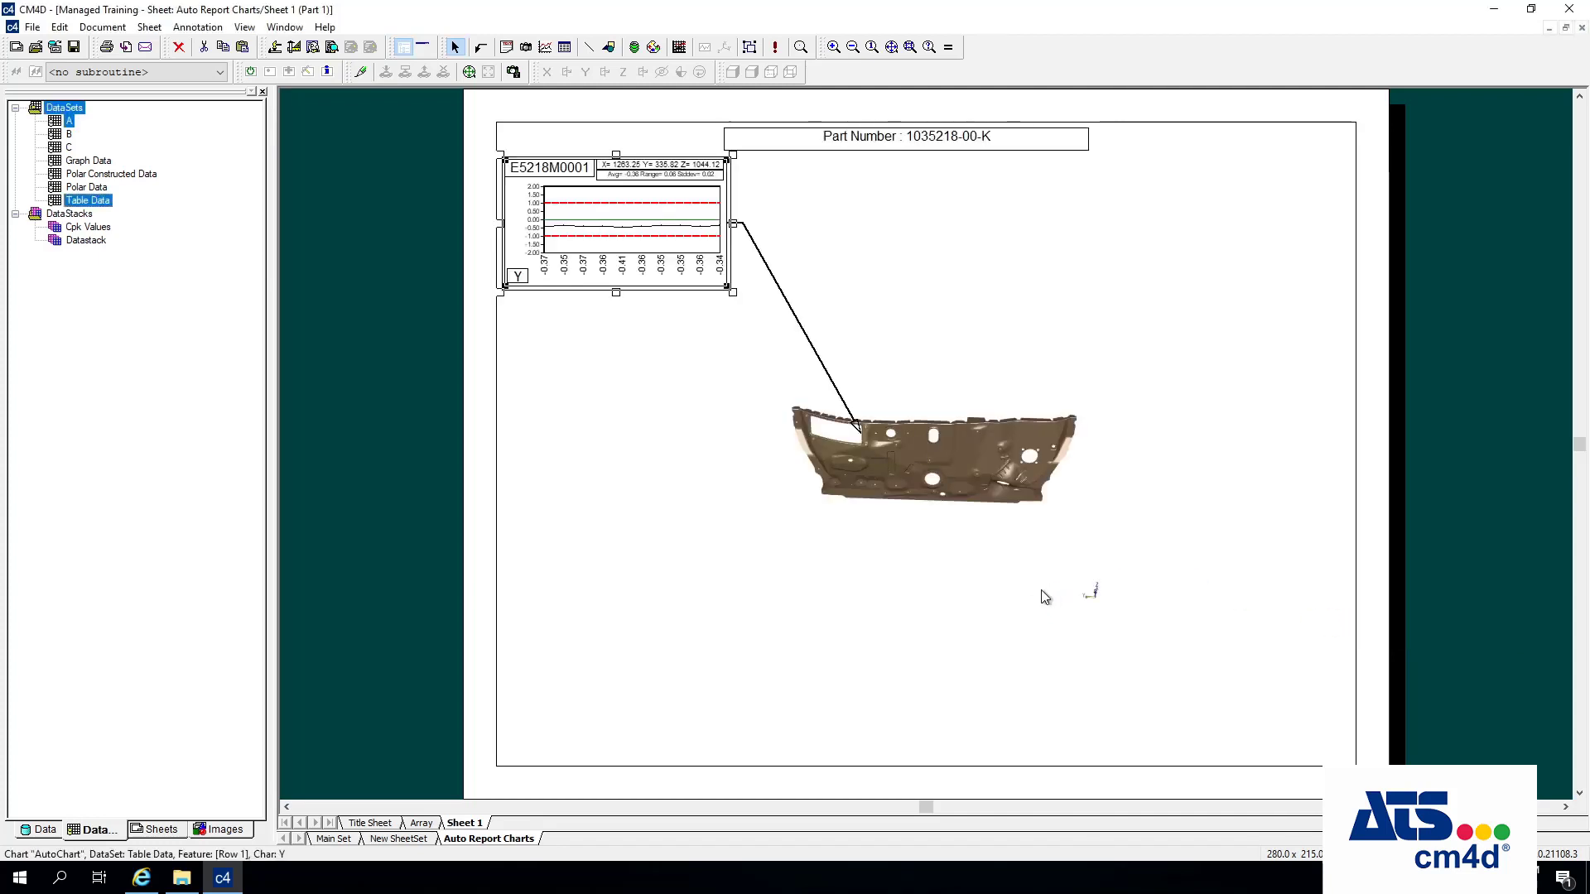
# Run AutoReport with the saved setup and display the second generated sheet, Sheet 1 2.
pyautogui.click(149, 27)
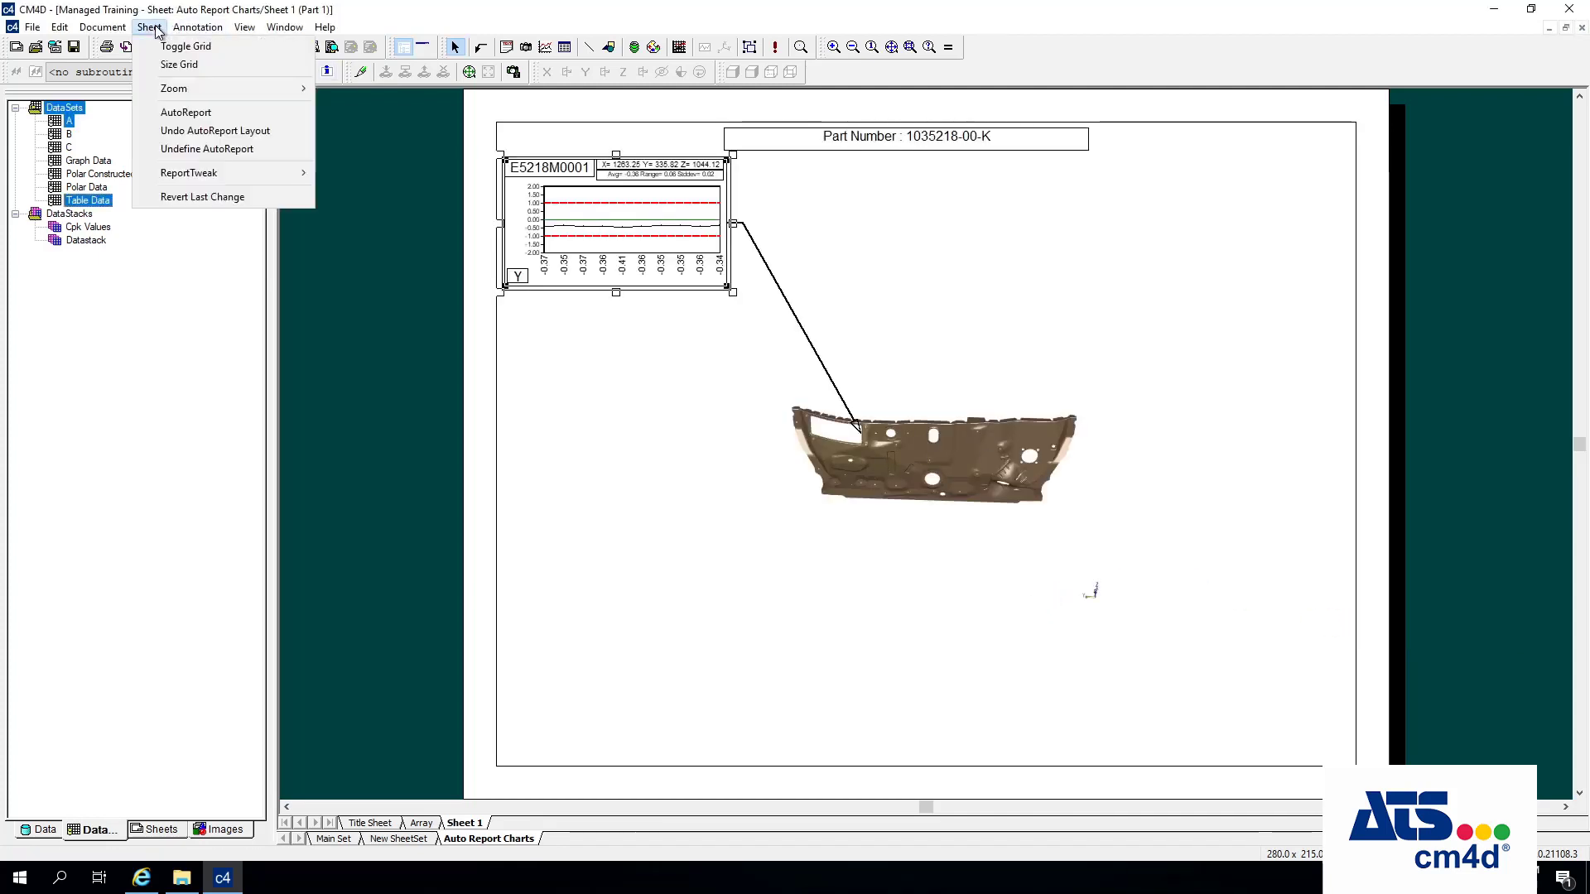
pyautogui.click(186, 112)
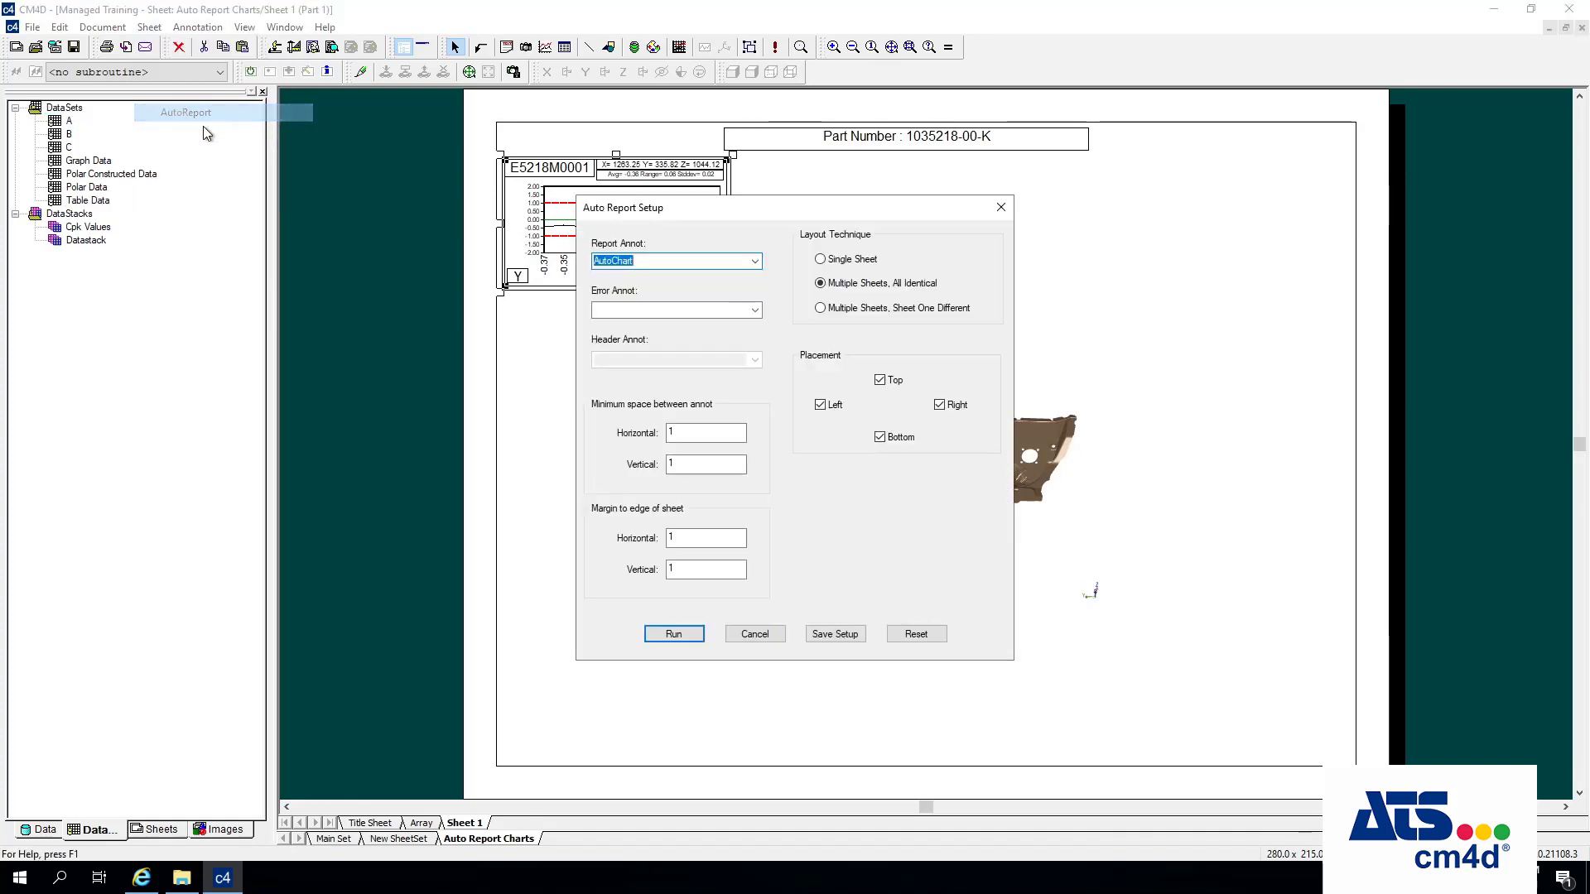
pyautogui.click(673, 634)
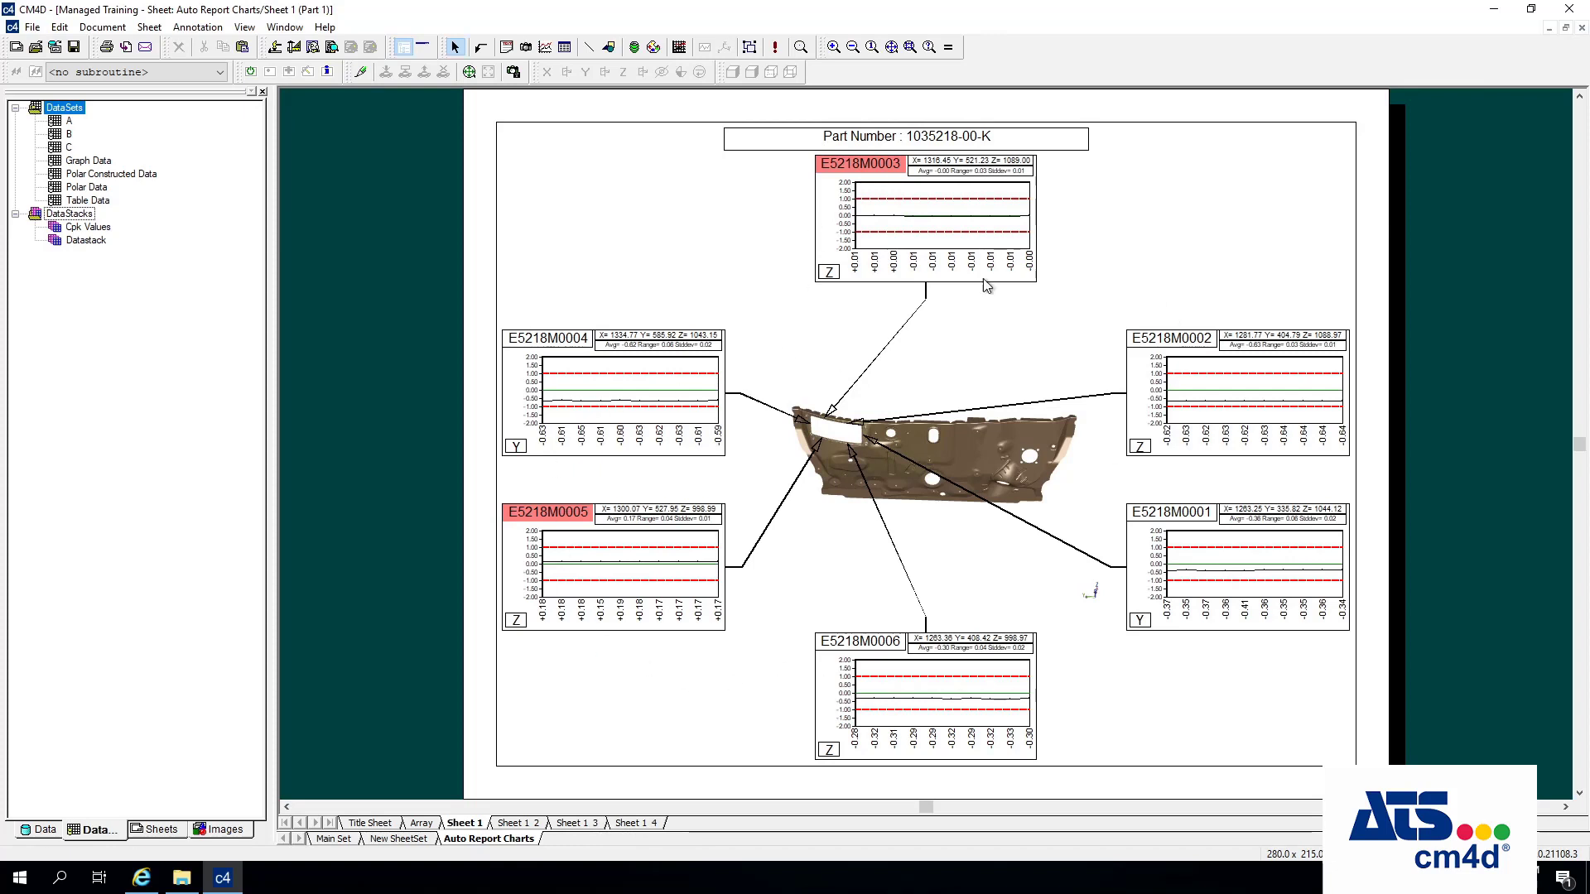
pyautogui.click(534, 823)
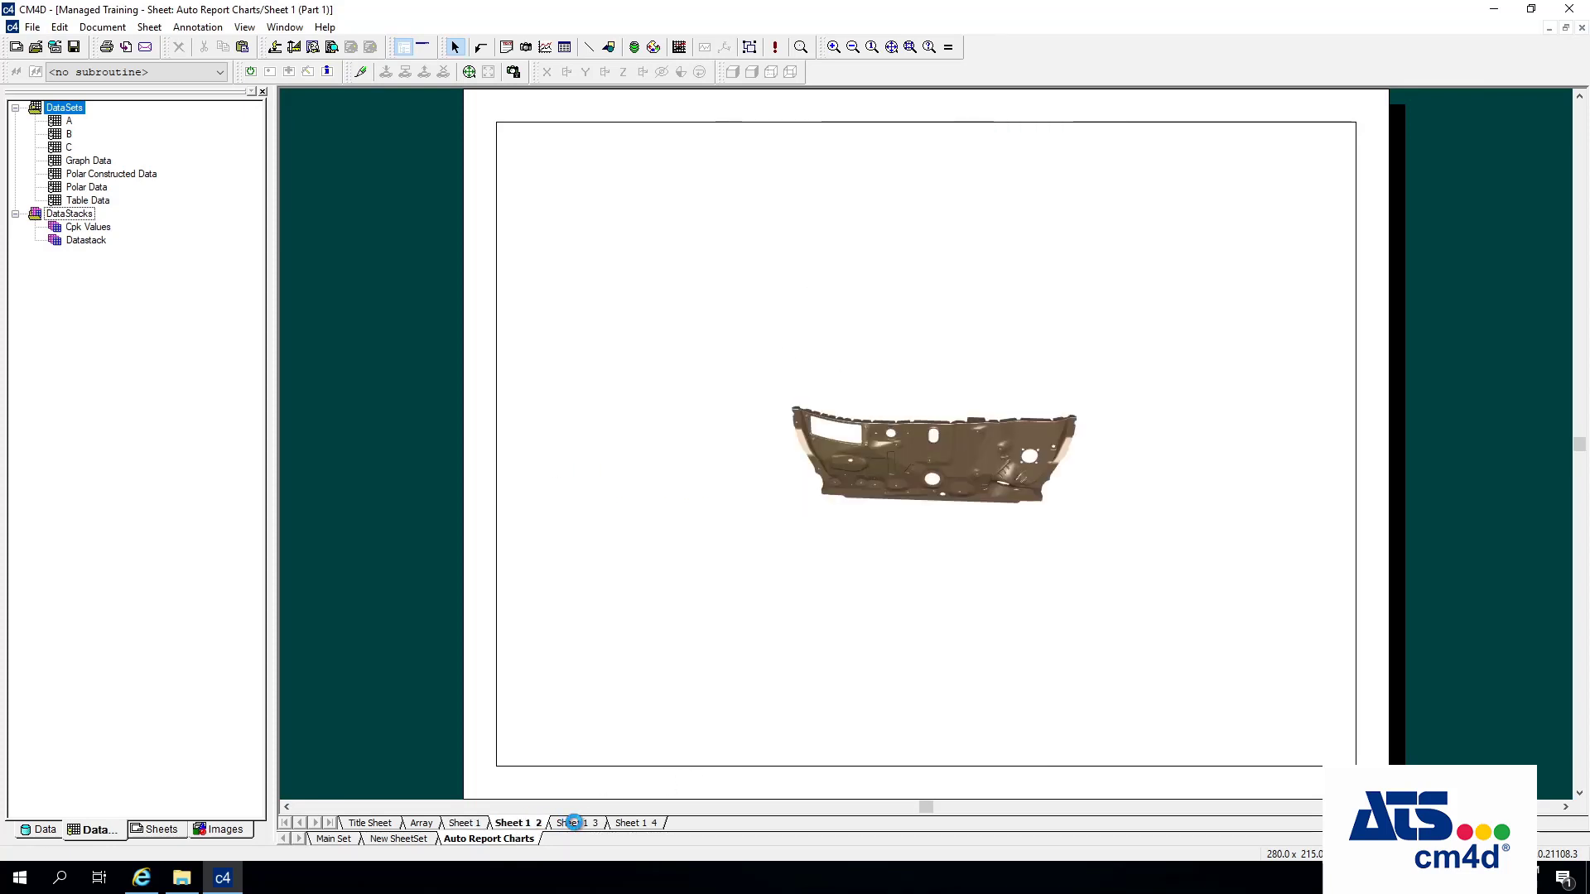
# Review the generated Sheet 1 3, return to Sheet 1 and view the Table Data dataset in the grid.
pyautogui.click(573, 823)
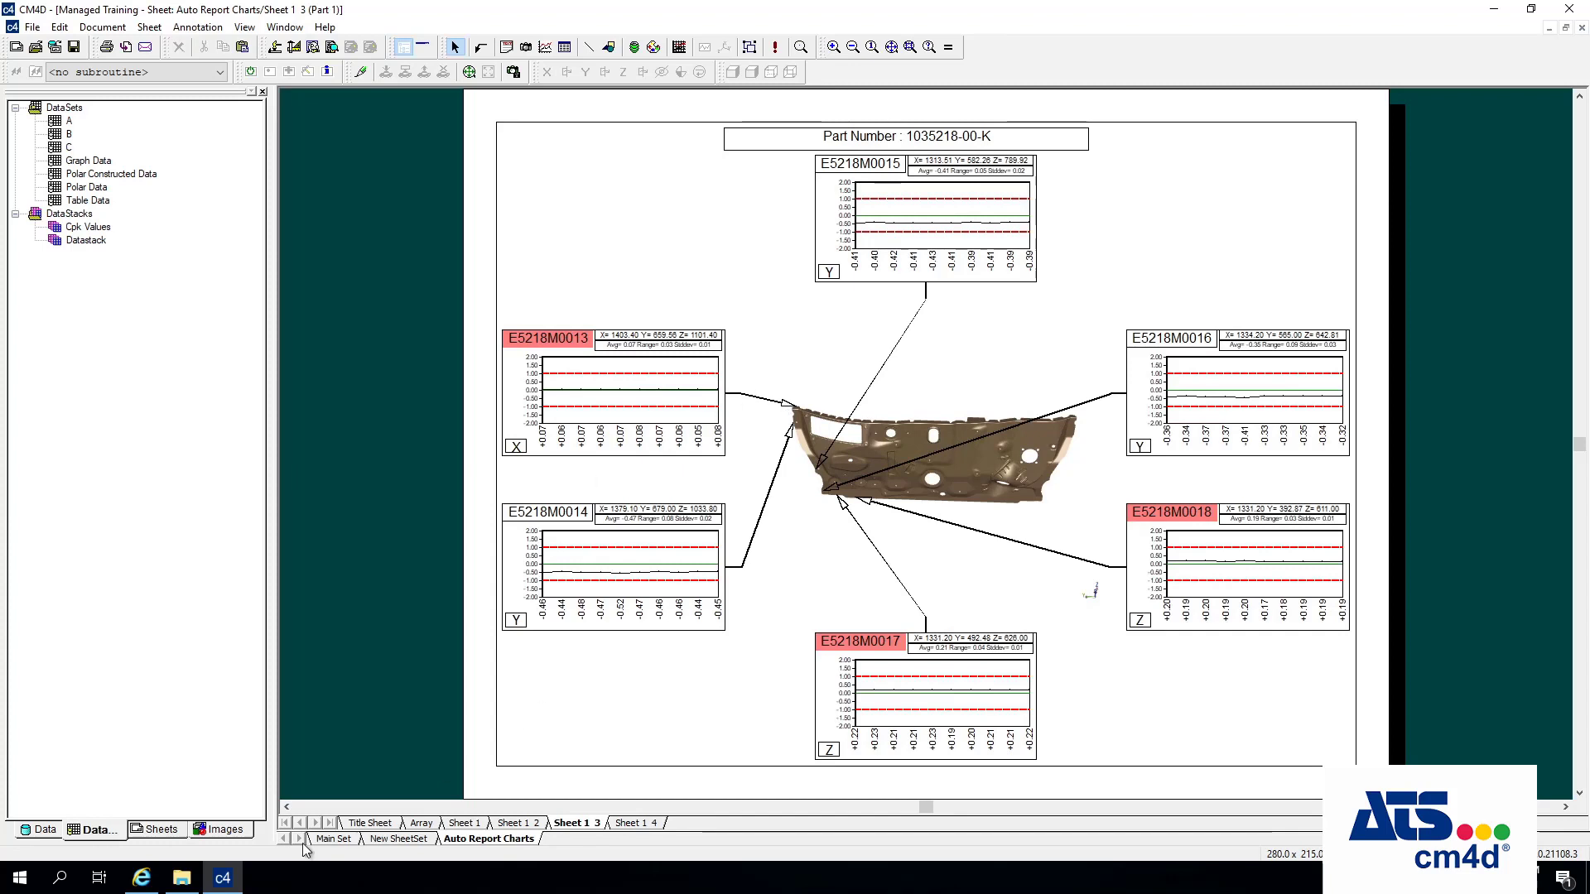
pyautogui.click(463, 824)
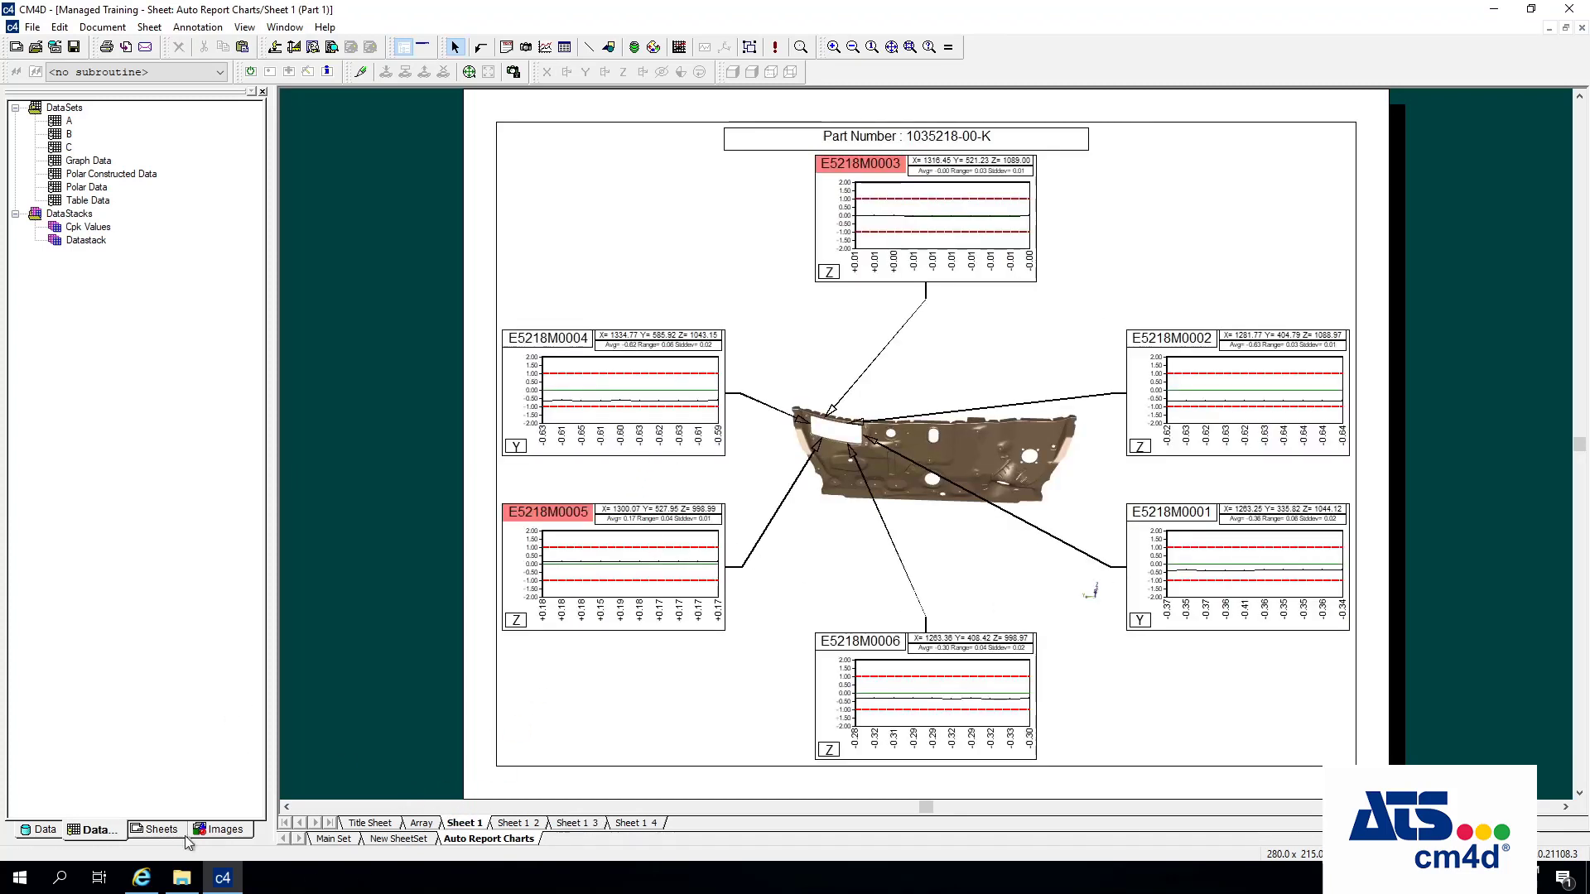
pyautogui.click(91, 205)
pyautogui.rightClick(91, 205)
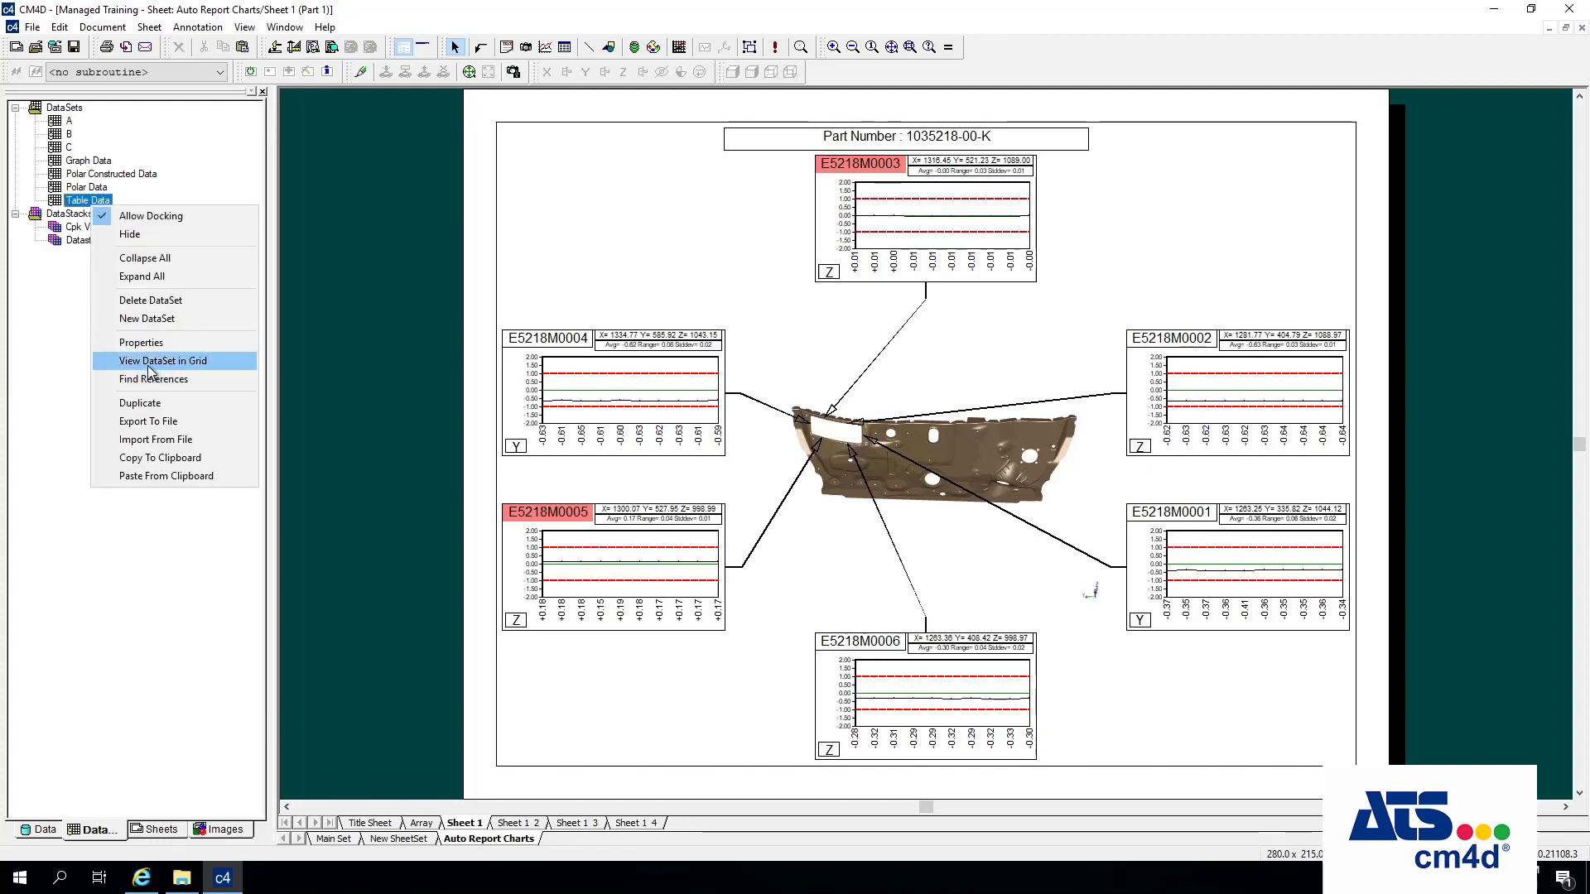
pyautogui.click(150, 365)
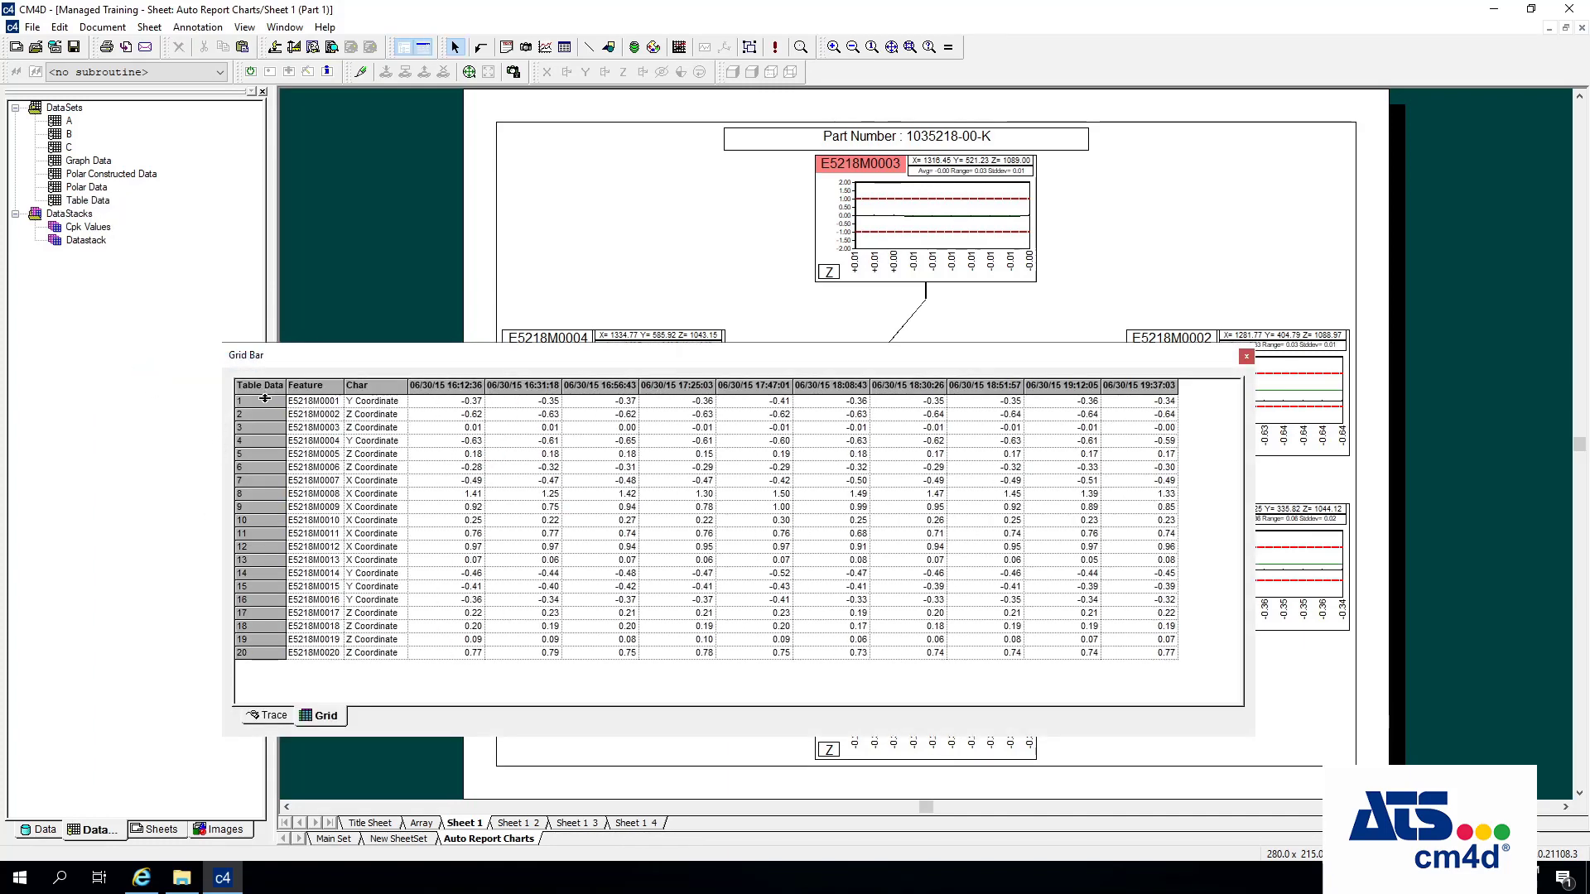
# Inspect the Table Data dataset's sift rules through to the sorting entries, cancel its properties and close the grid.
pyautogui.doubleClick(76, 202)
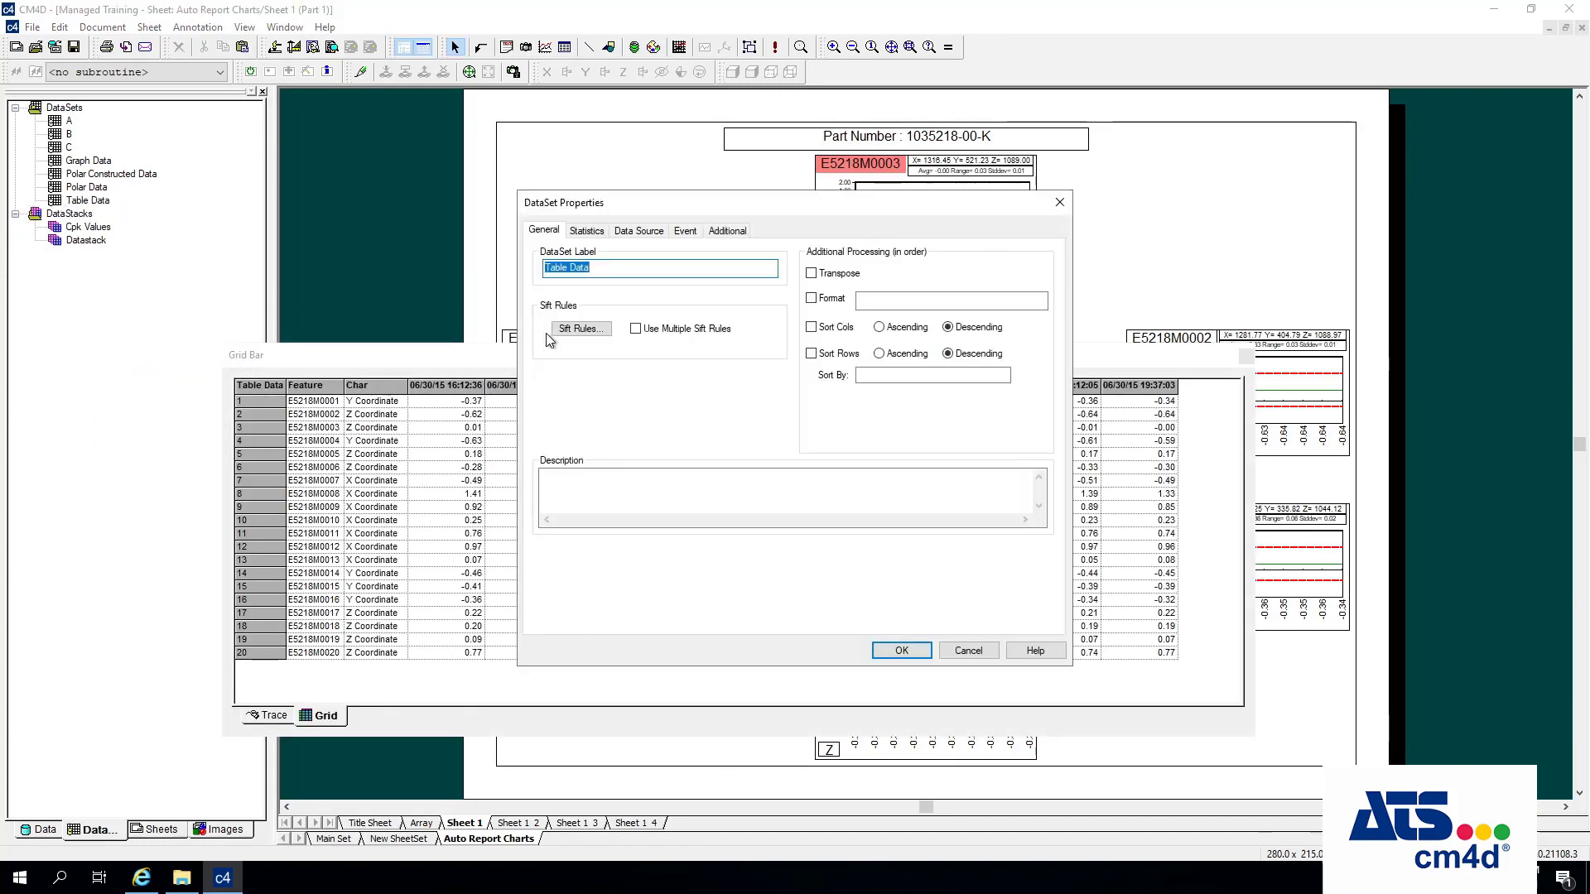
pyautogui.click(582, 329)
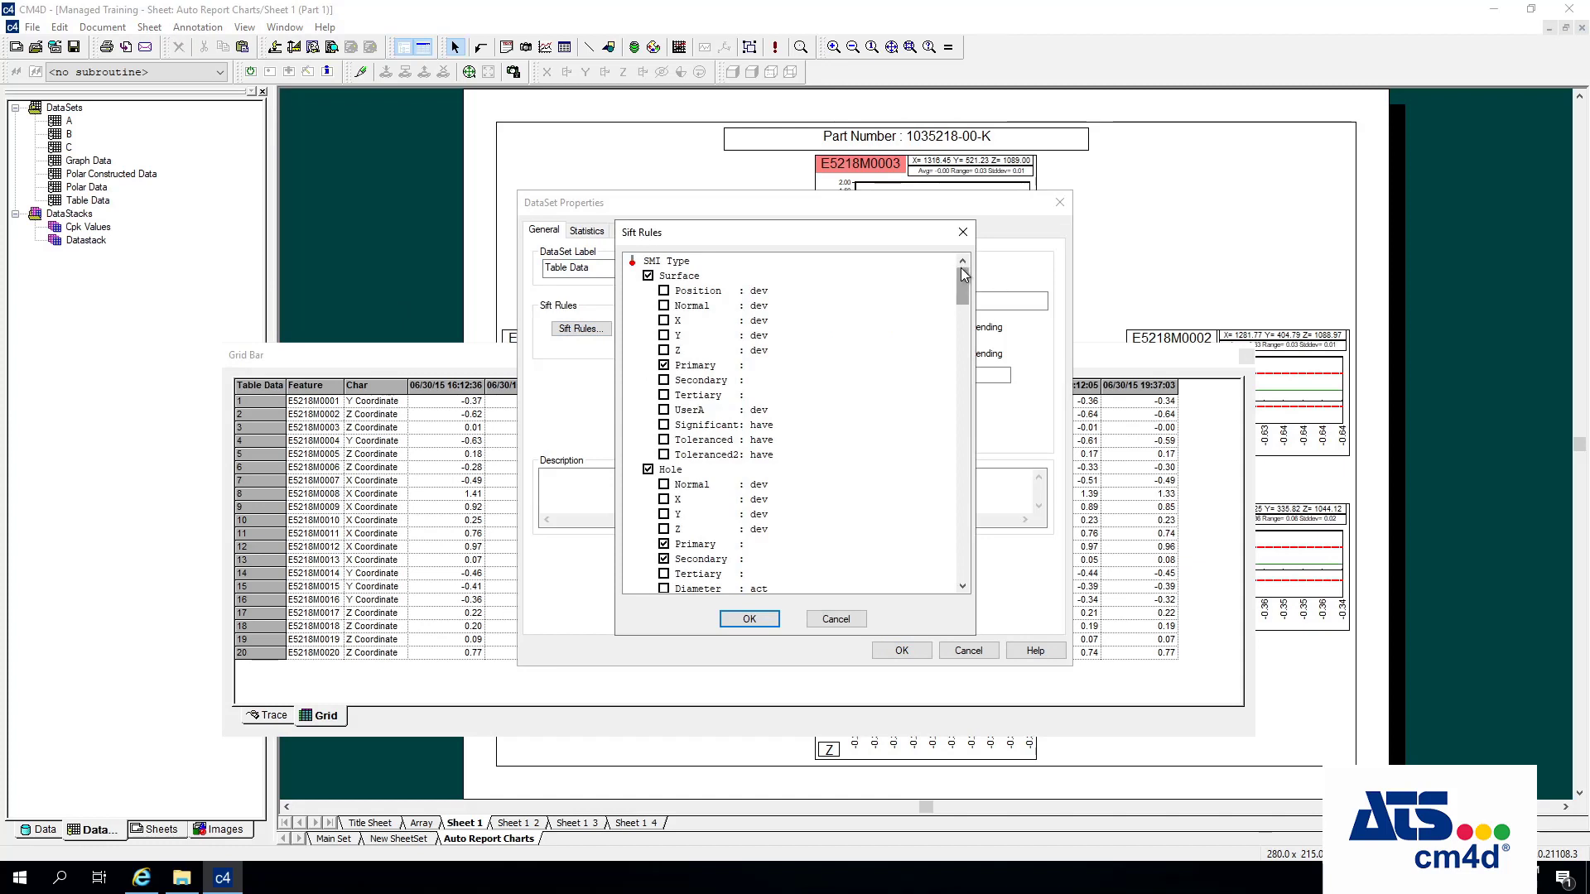
pyautogui.moveTo(964, 274); pyautogui.dragTo(988, 573)
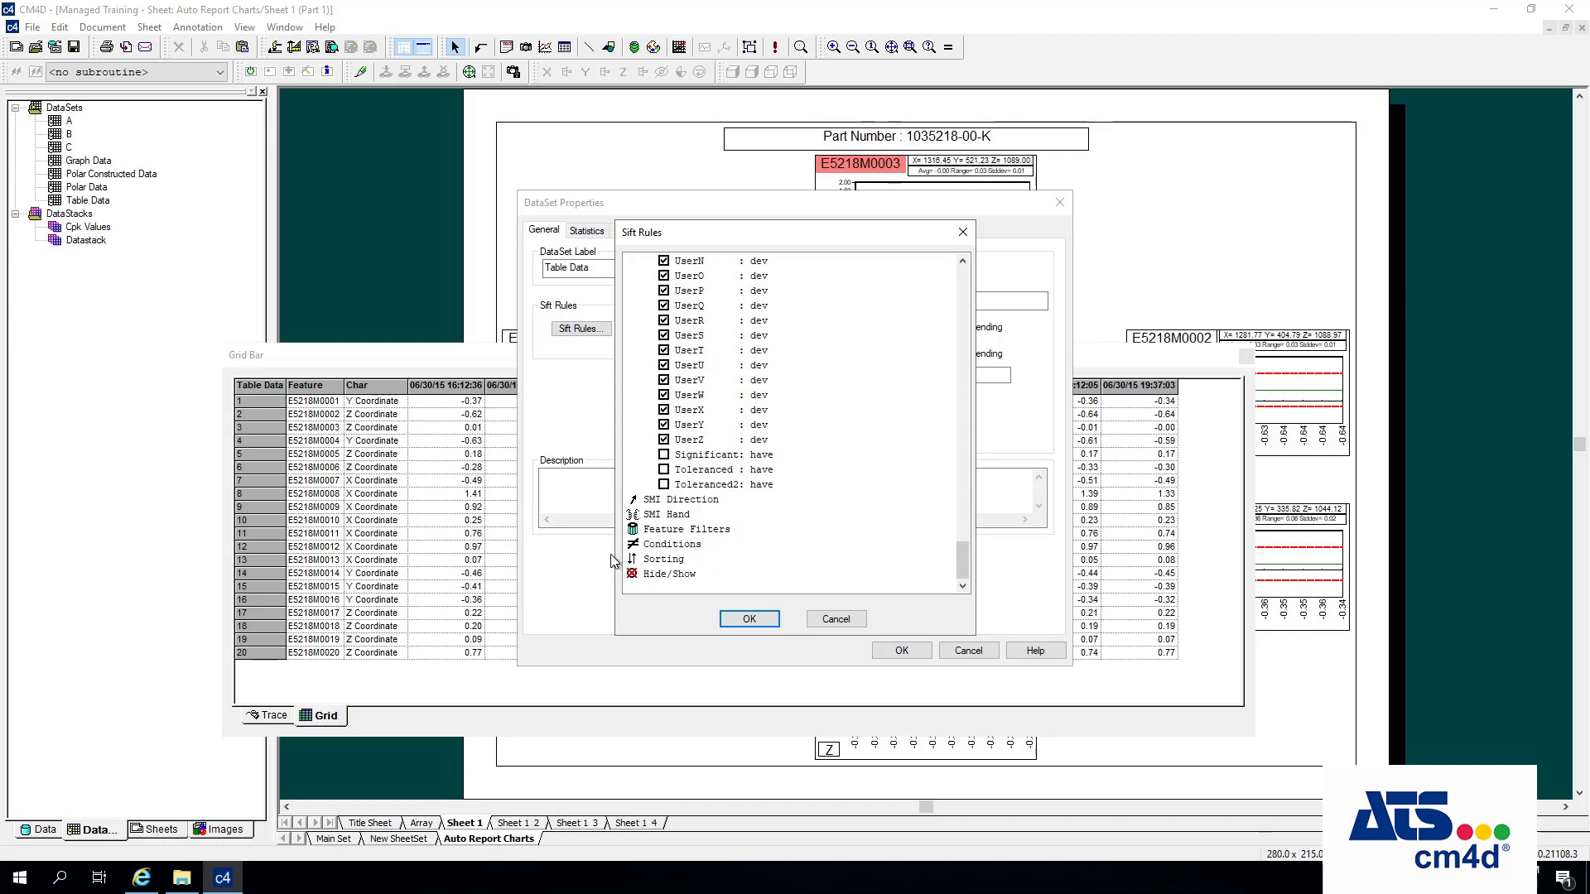
pyautogui.click(812, 621)
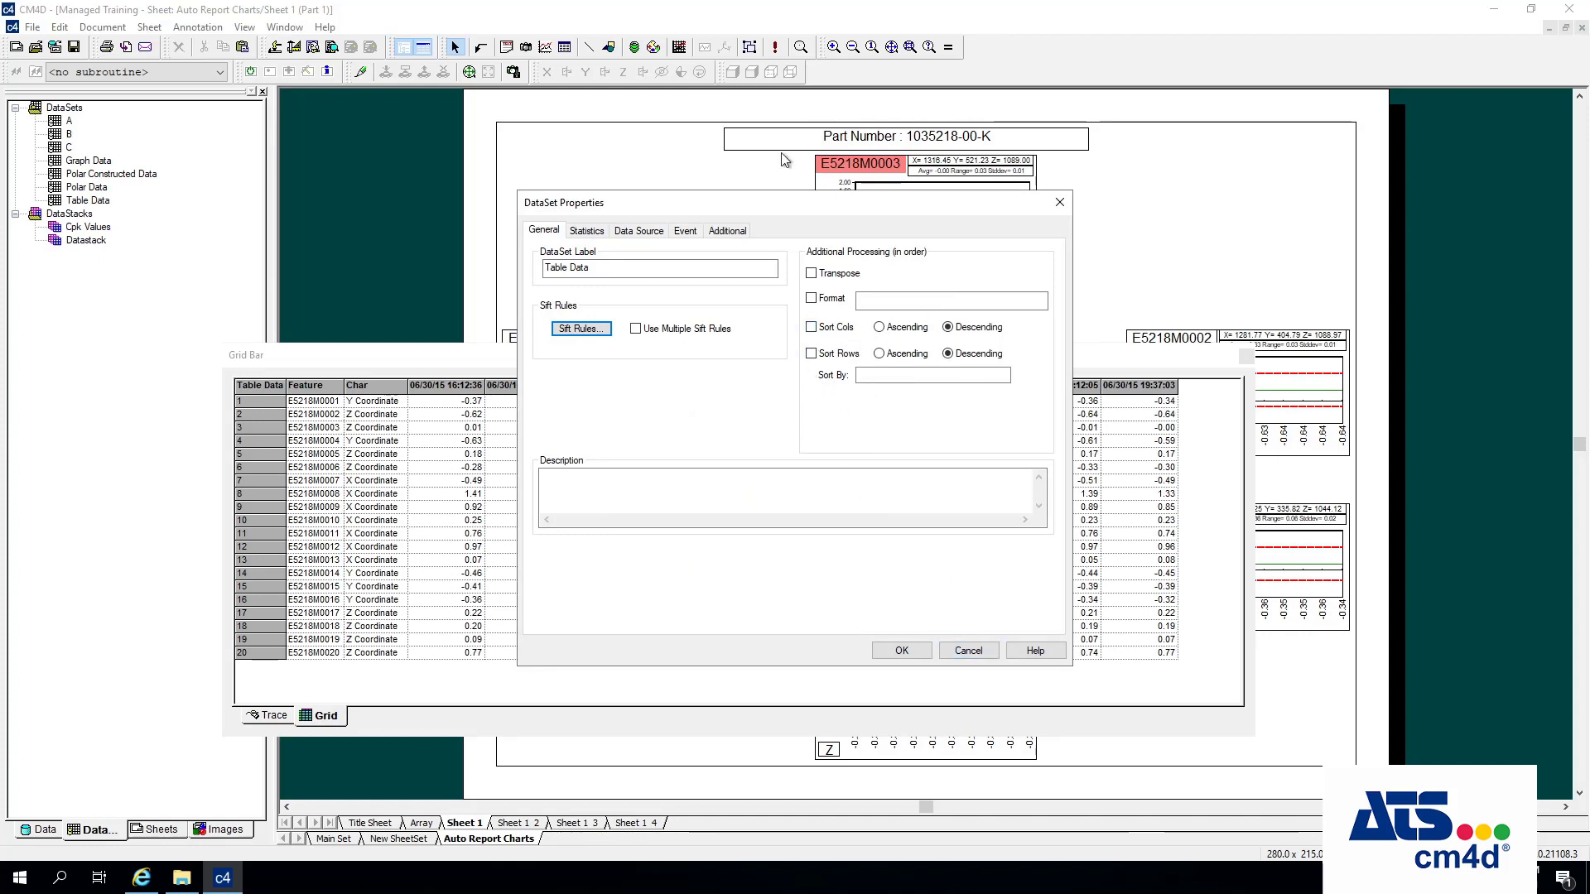
pyautogui.click(967, 654)
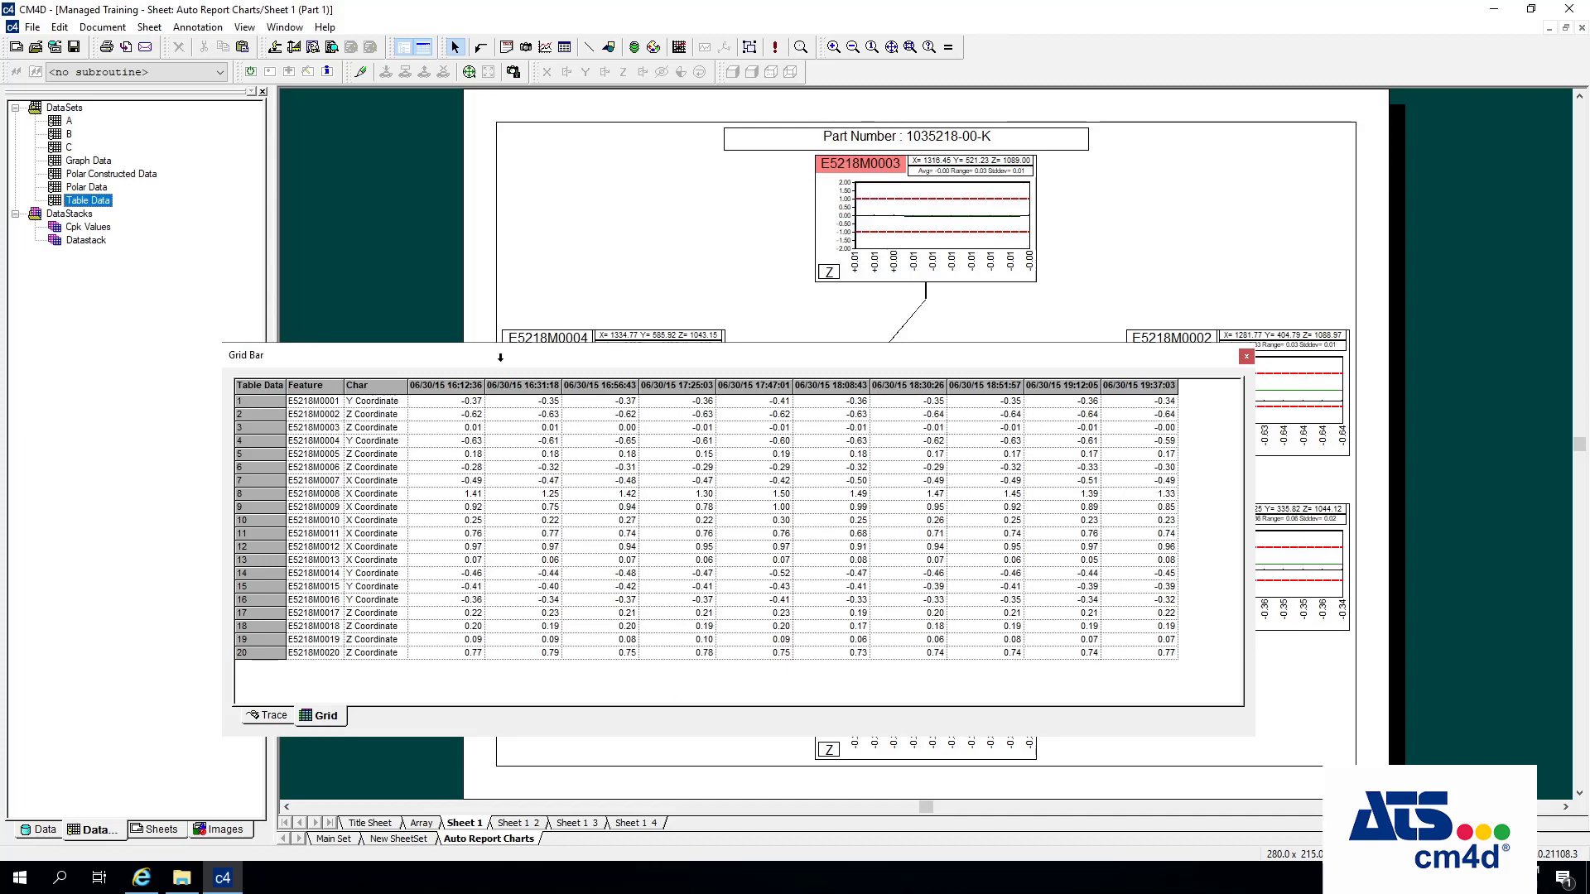
pyautogui.click(1246, 358)
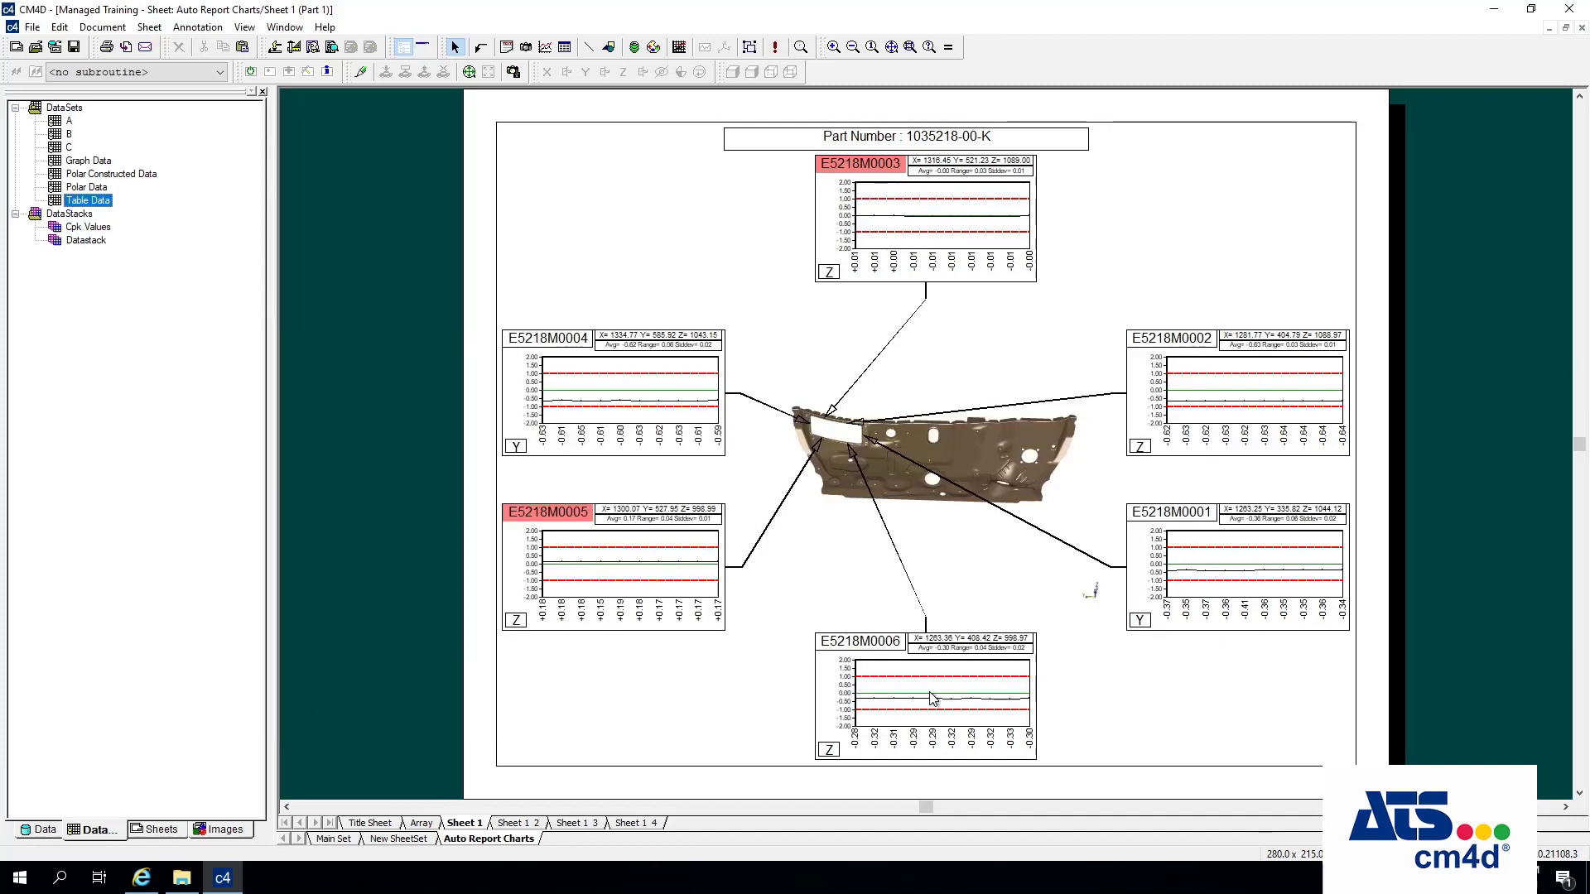
# Step through the generated sheets Sheet 1 2, Sheet 1 3 and Sheet 1 4, and return to Sheet 1.
pyautogui.click(522, 824)
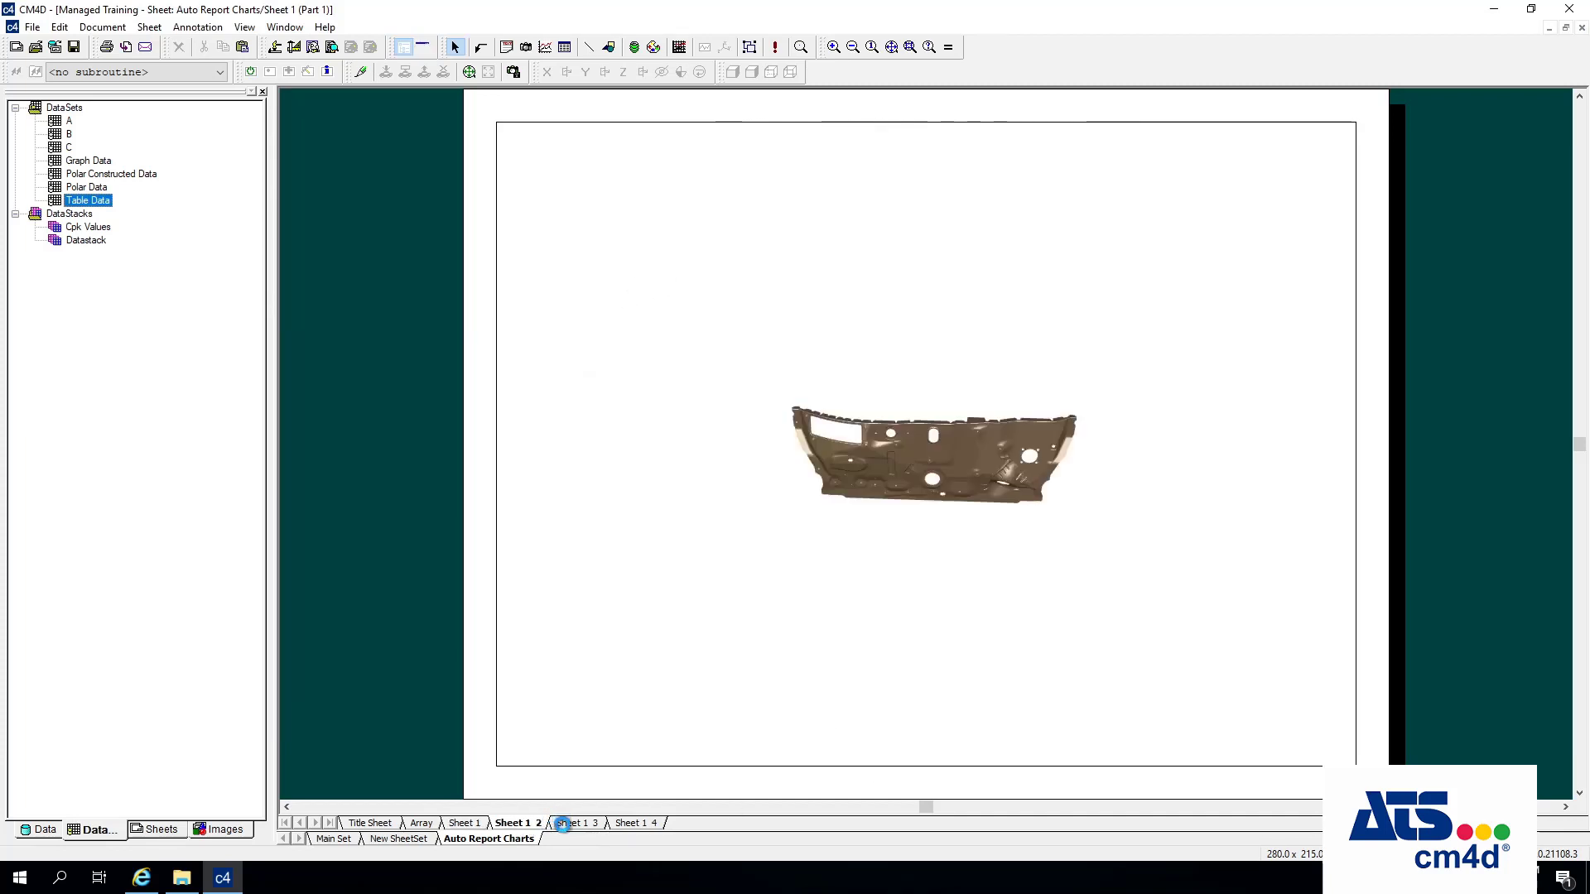
pyautogui.click(563, 824)
pyautogui.click(625, 824)
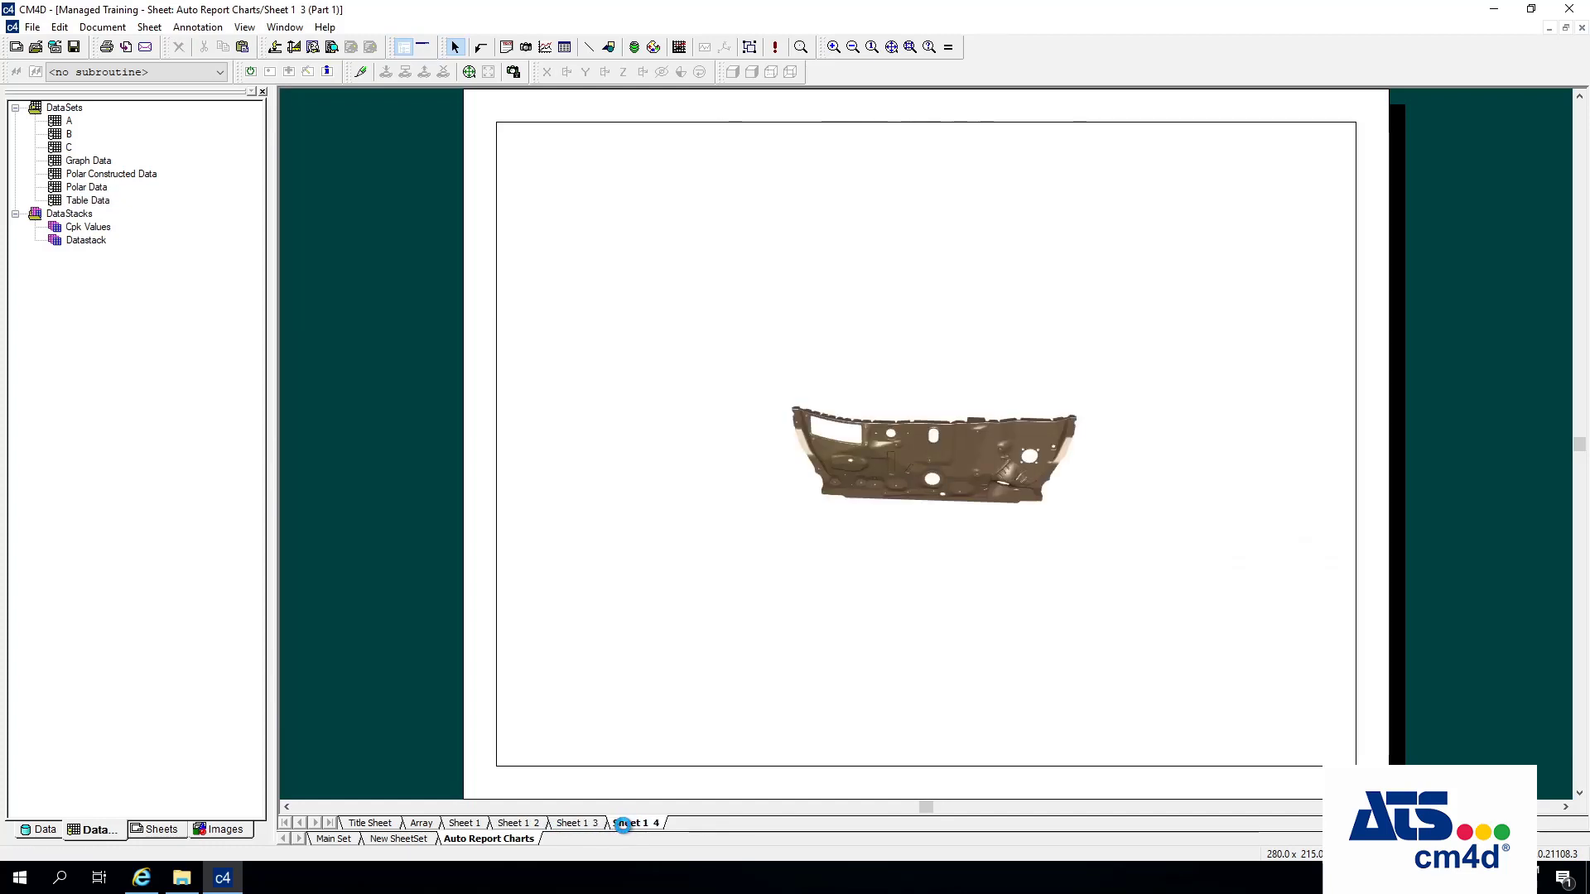
pyautogui.click(454, 824)
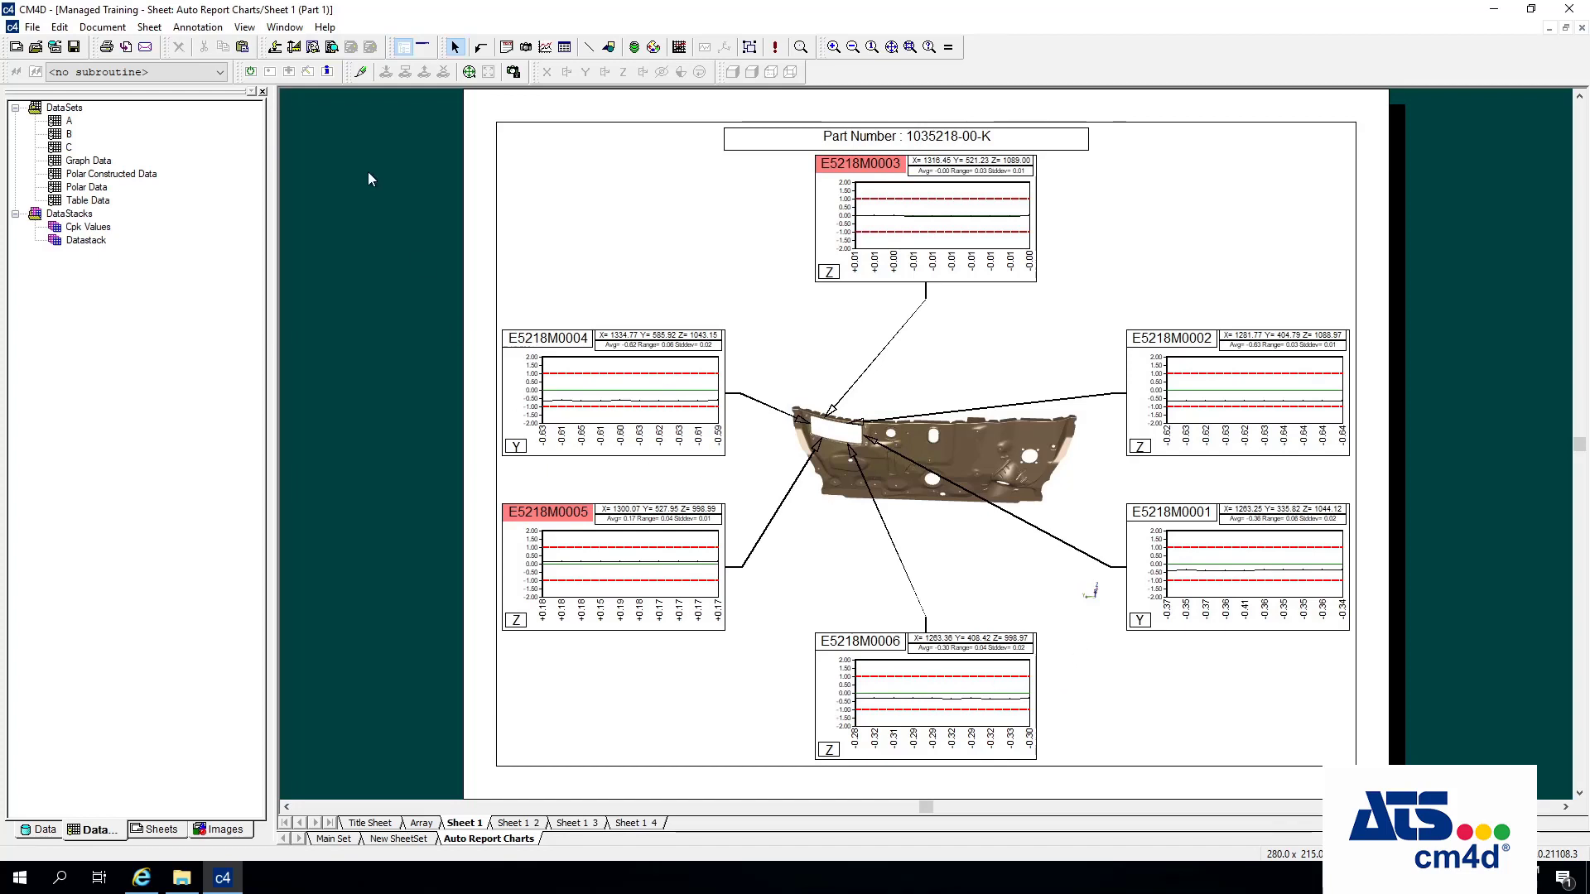
# Rotate the part view on Sheet 1 to show the panel from its opposite side and leave view editing.
pyautogui.click(103, 26)
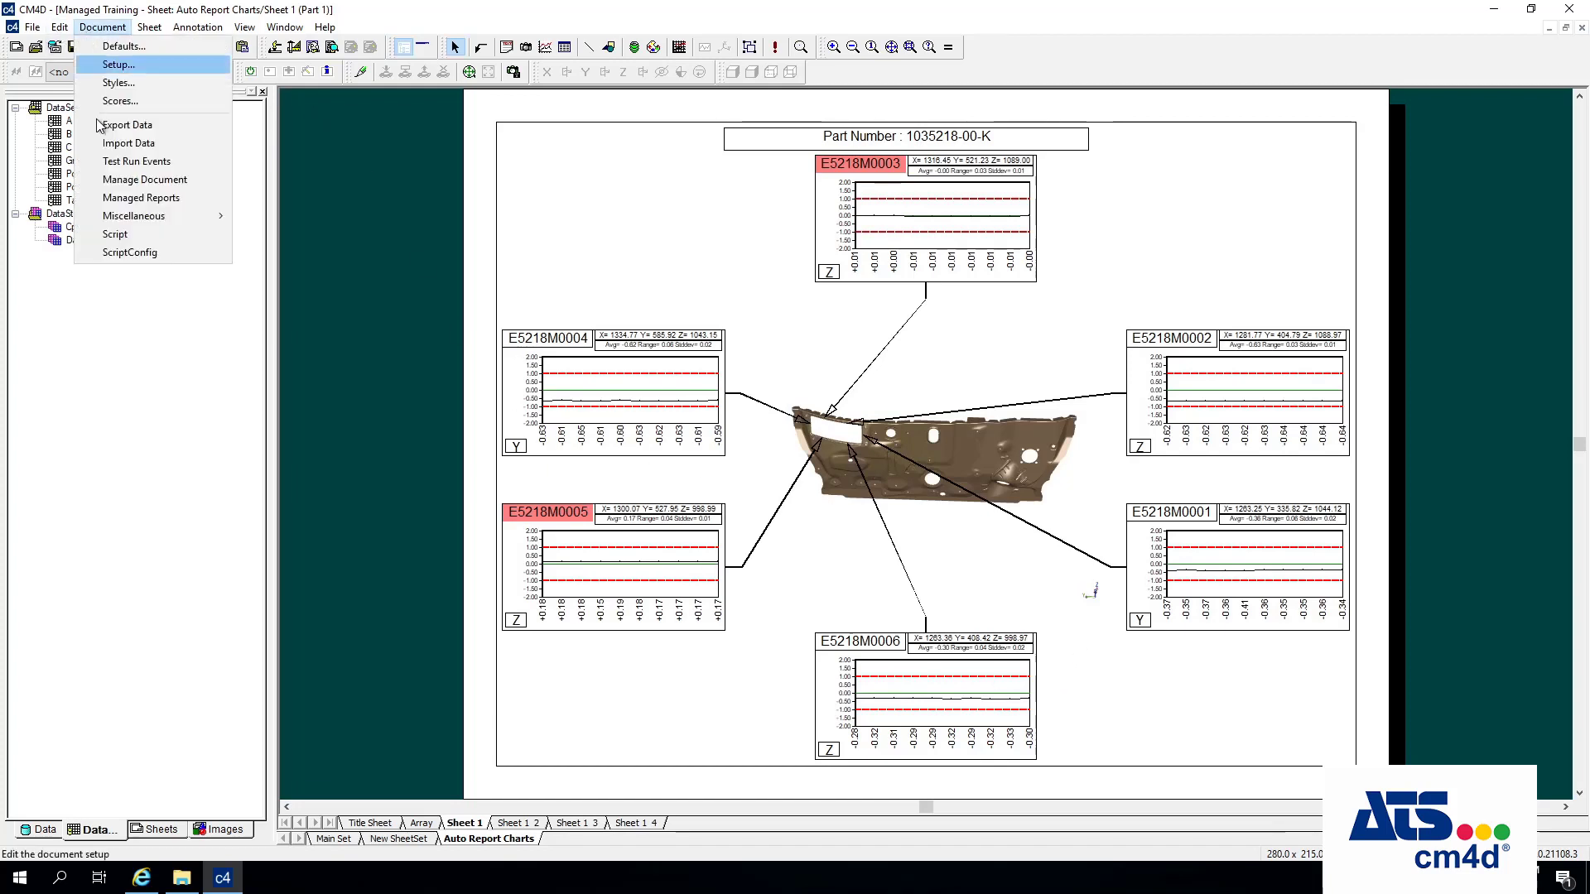
pyautogui.click(944, 494)
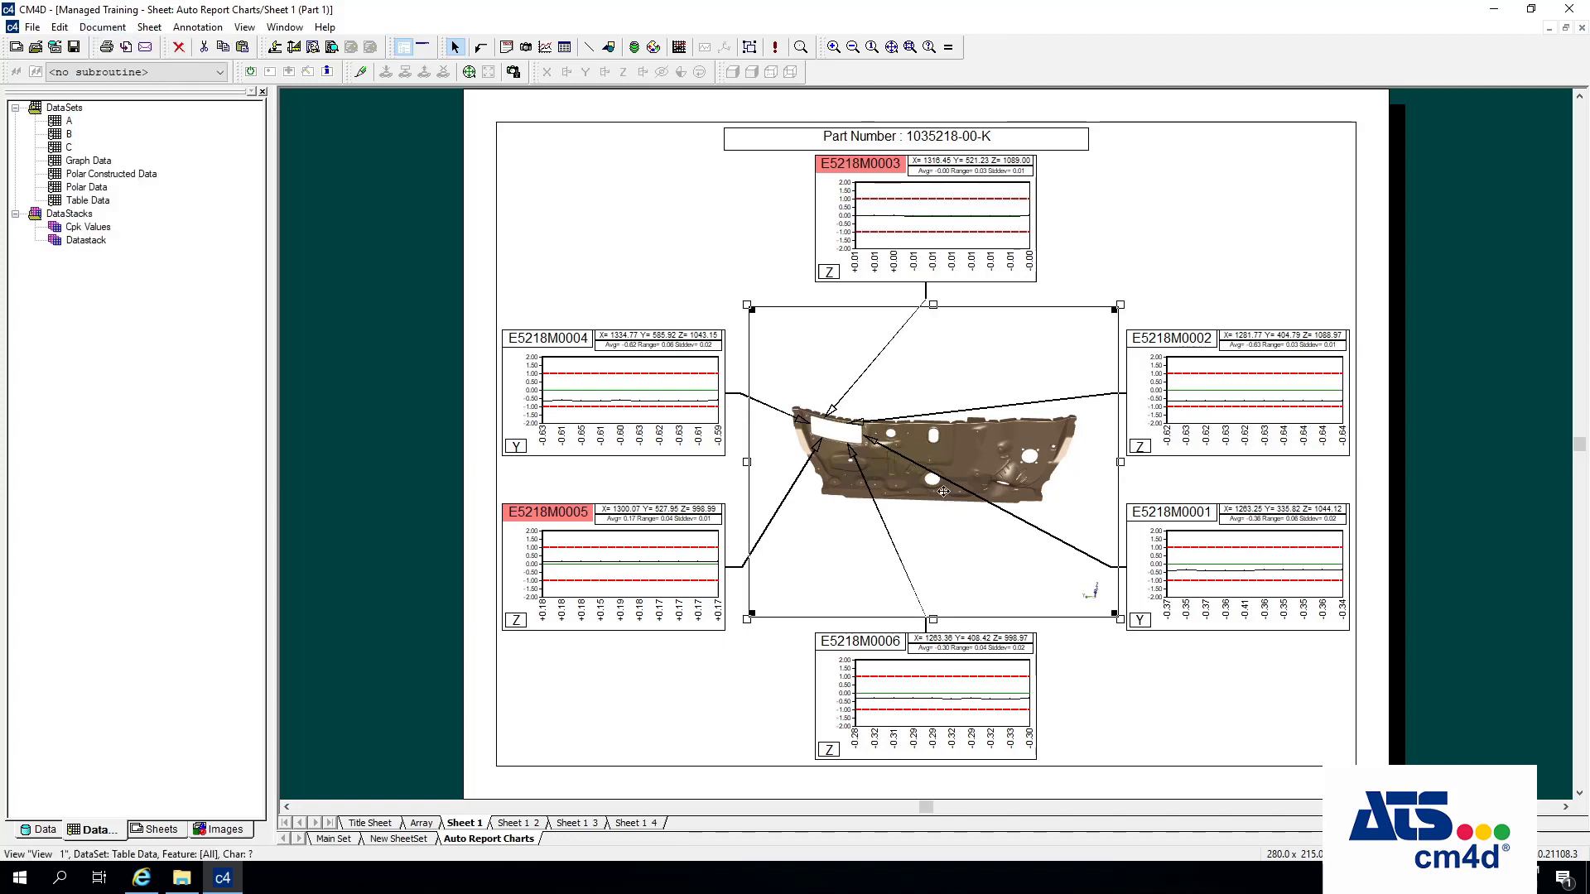
pyautogui.doubleClick(905, 462)
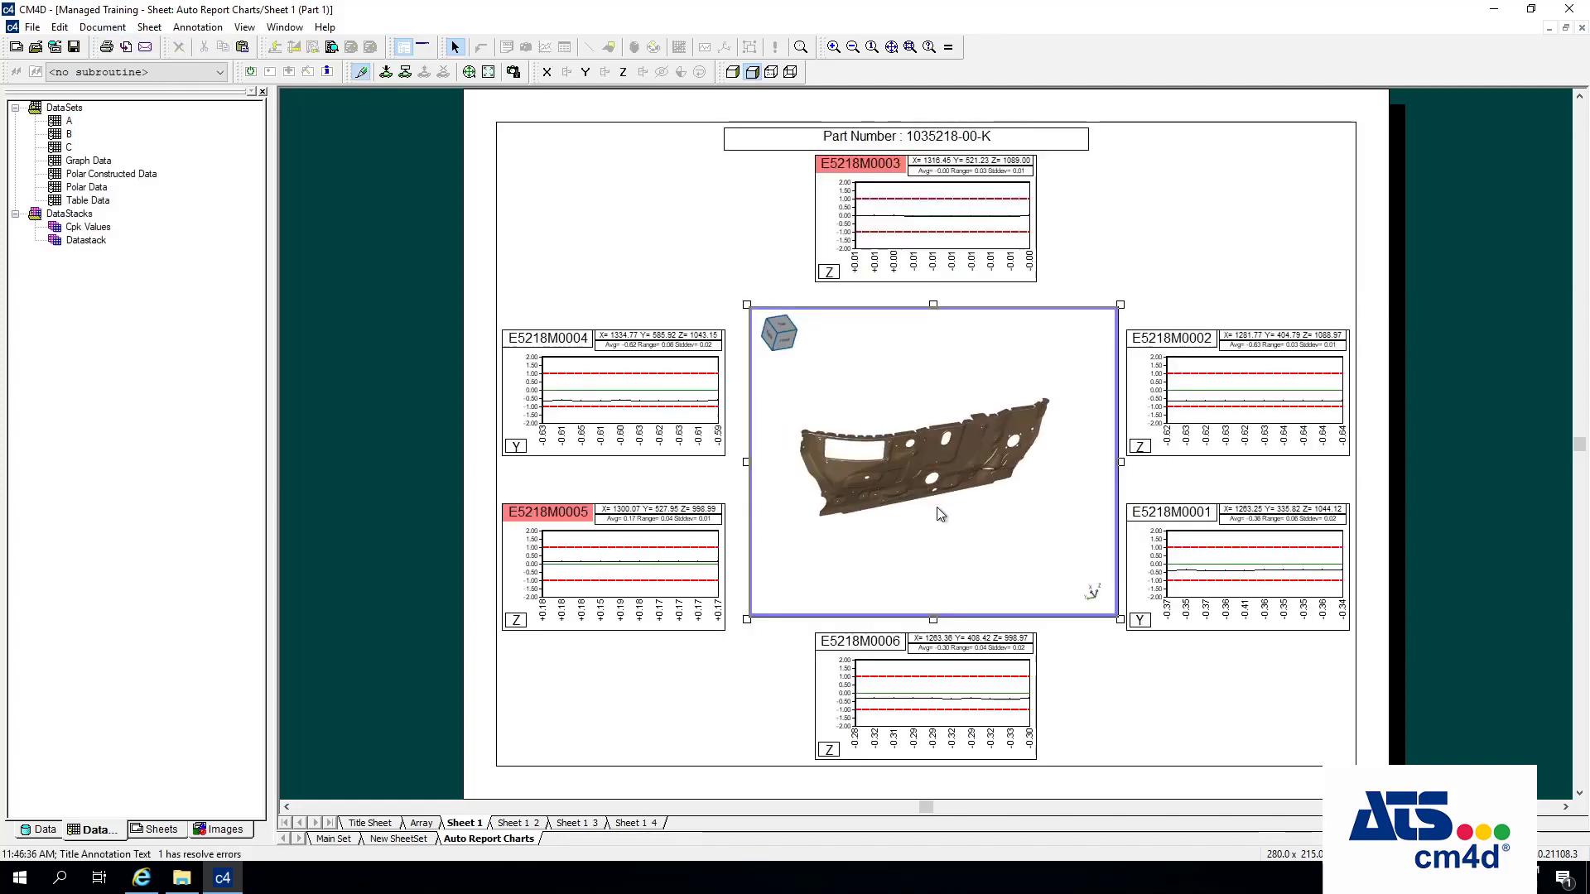
pyautogui.moveTo(941, 513); pyautogui.dragTo(1111, 418)
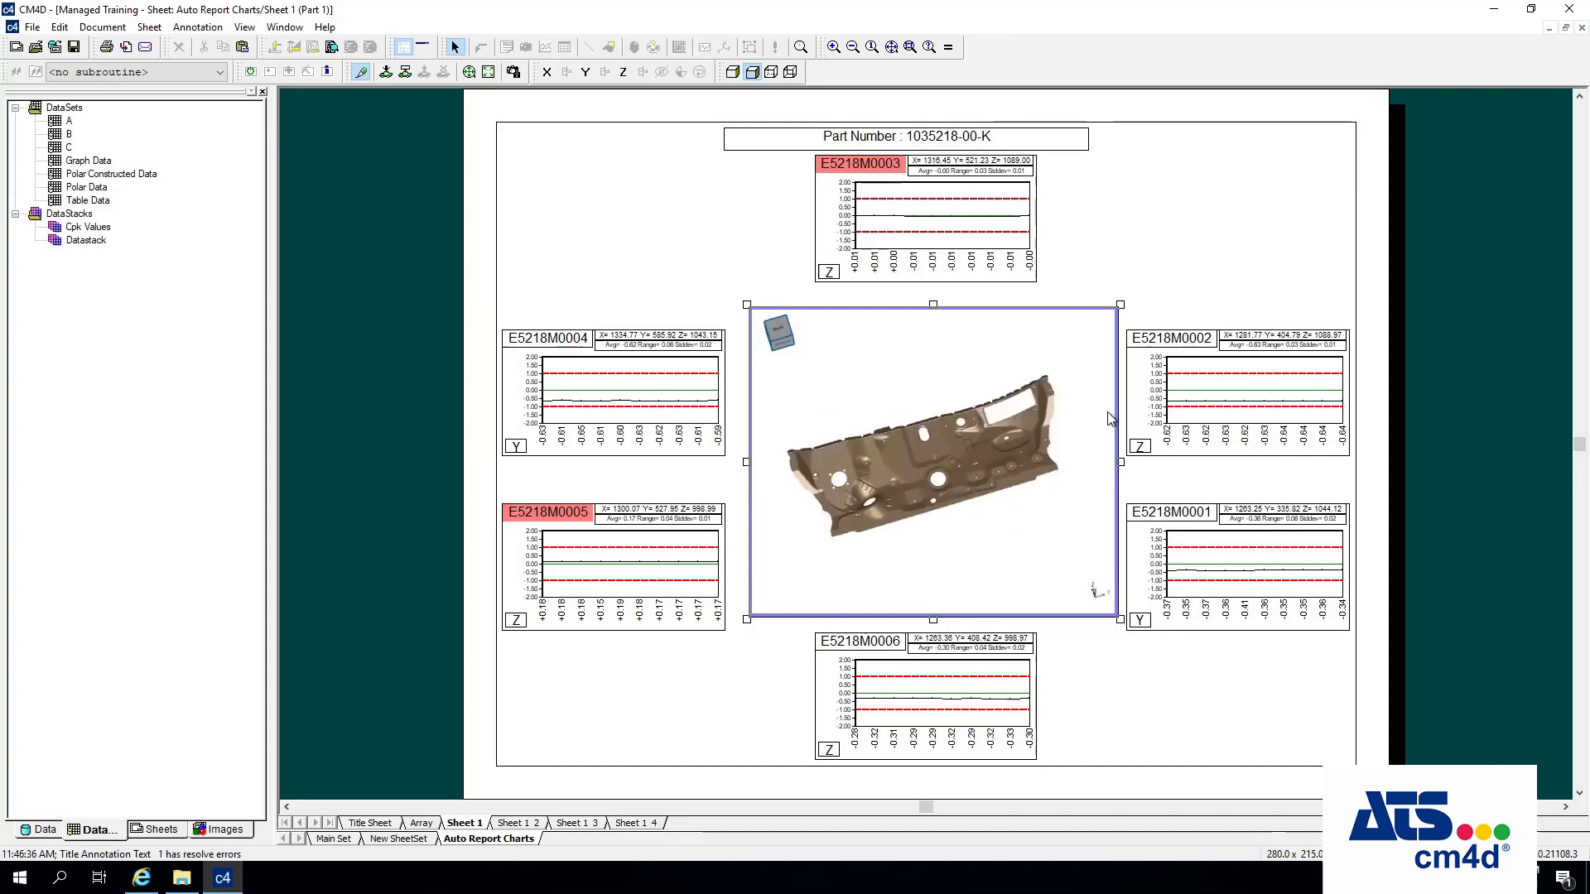
pyautogui.click(1218, 250)
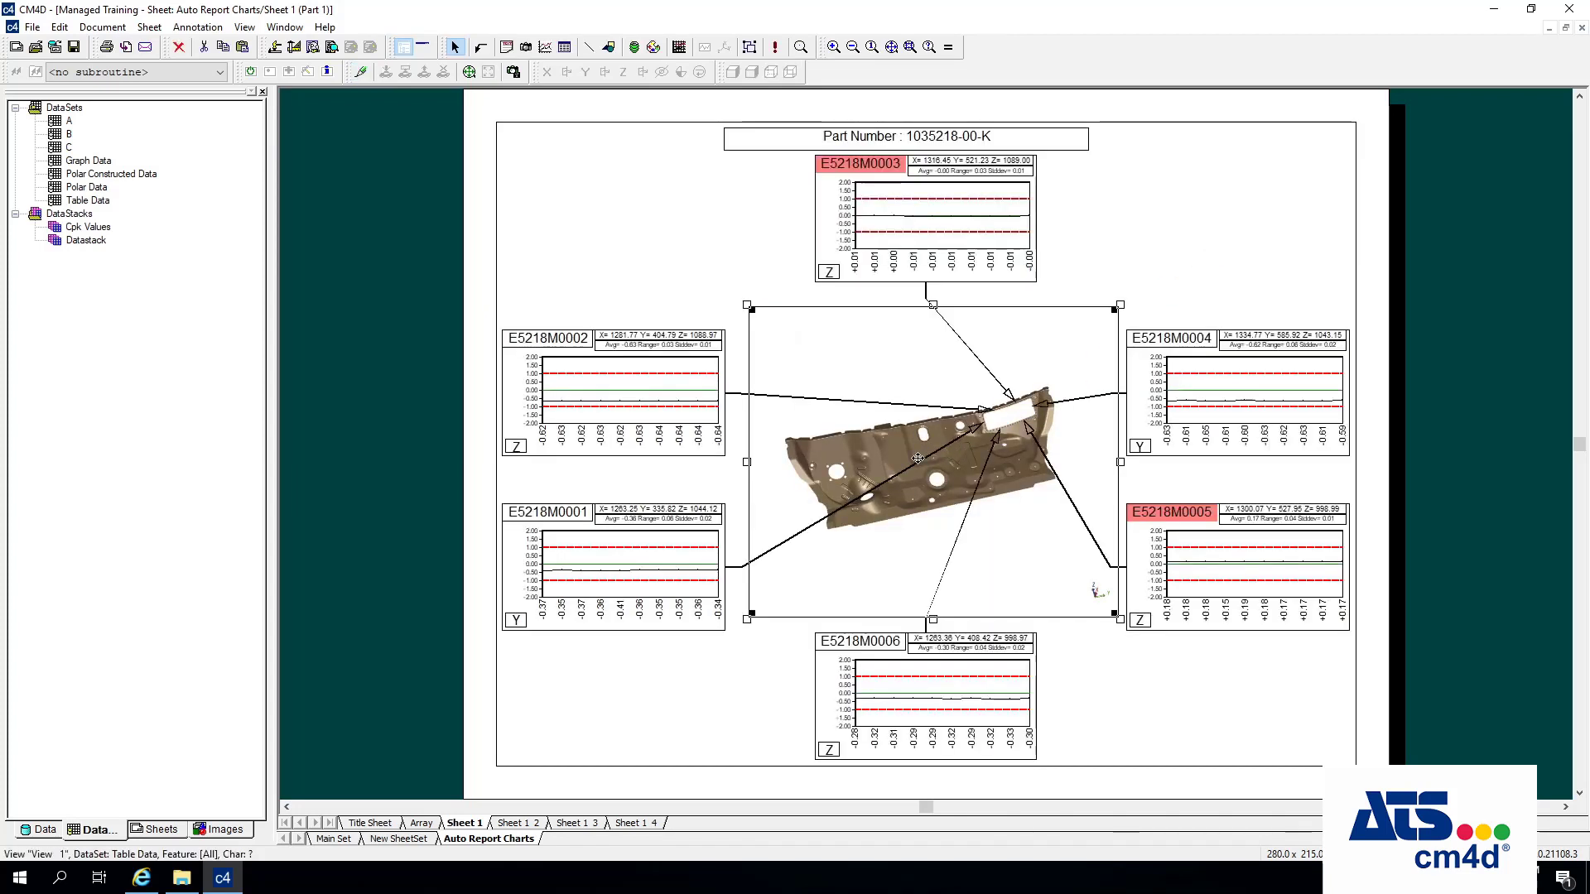
# Examine the part view's properties for the Uncross Leaders setting, cancel them and deselect the view.
pyautogui.rightClick(862, 447)
pyautogui.click(907, 538)
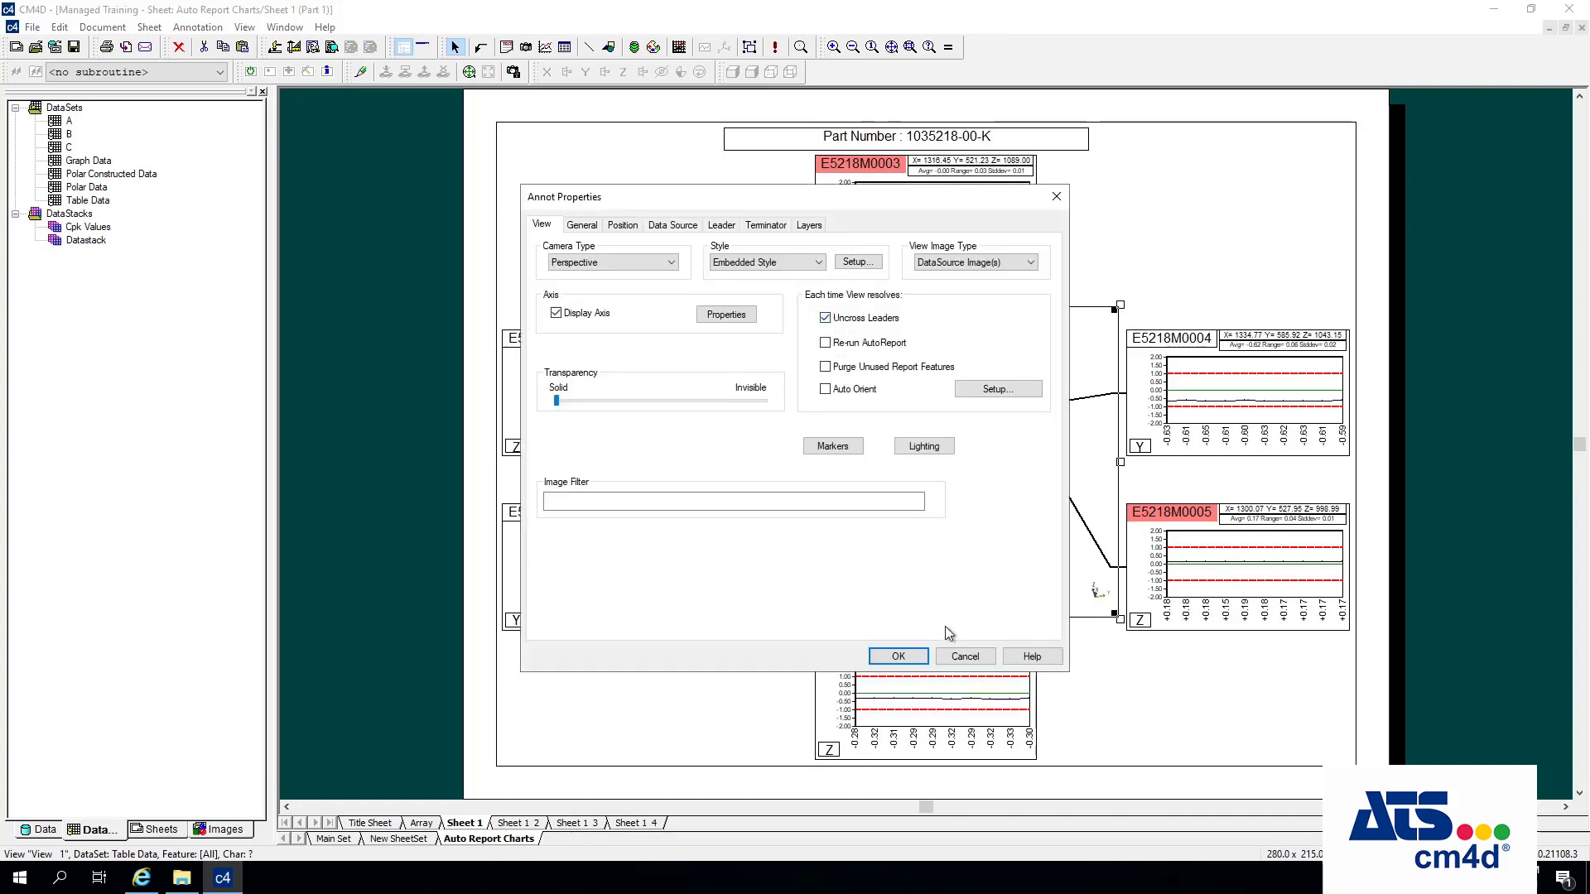
pyautogui.click(965, 656)
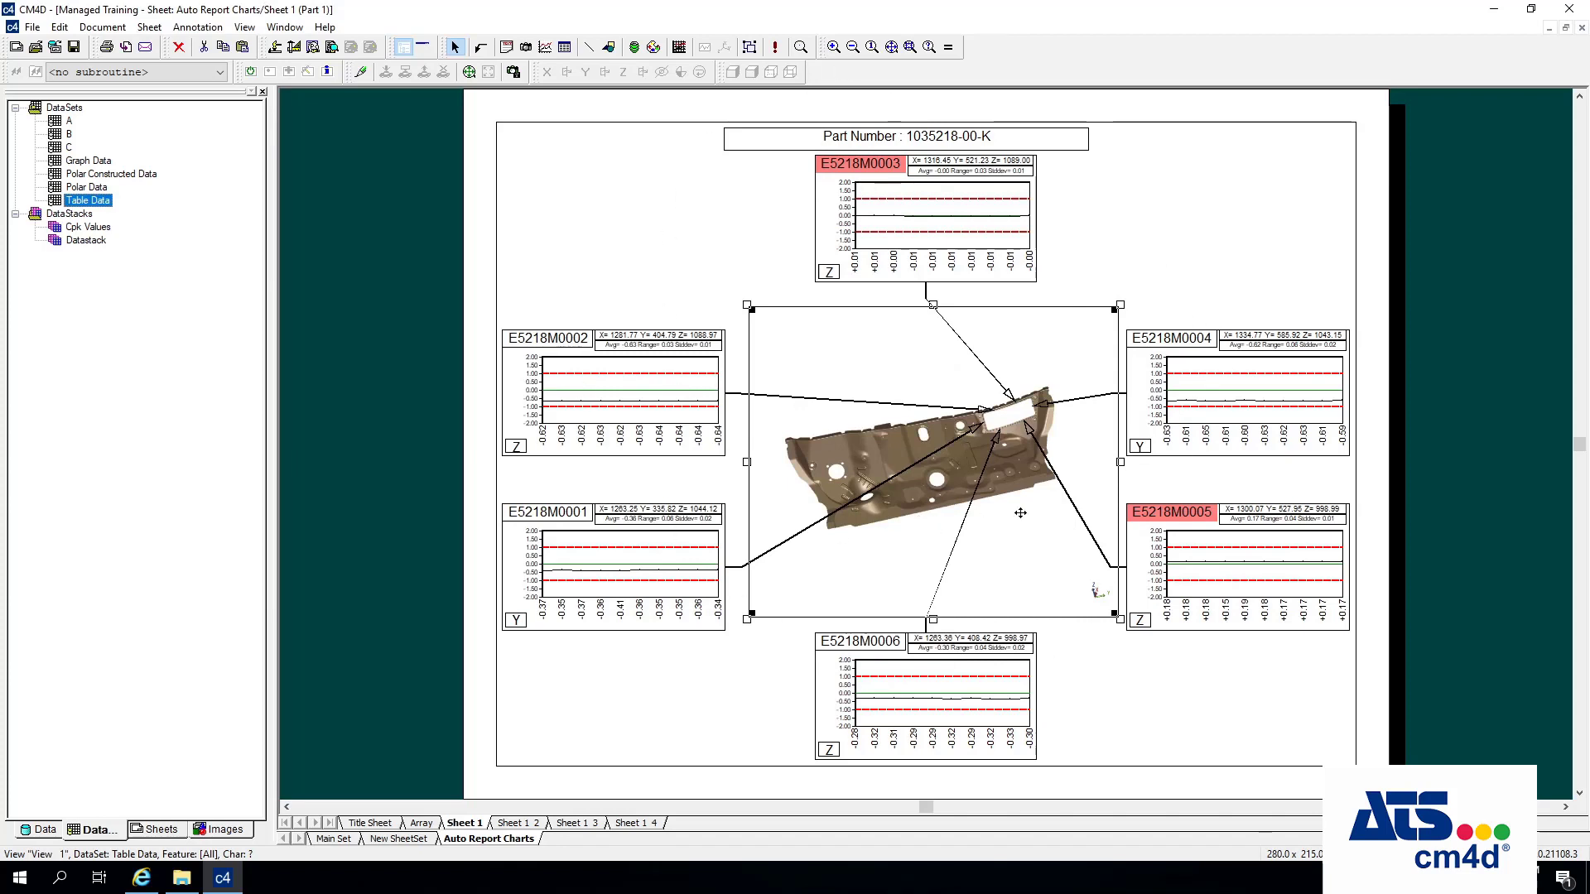
pyautogui.click(602, 199)
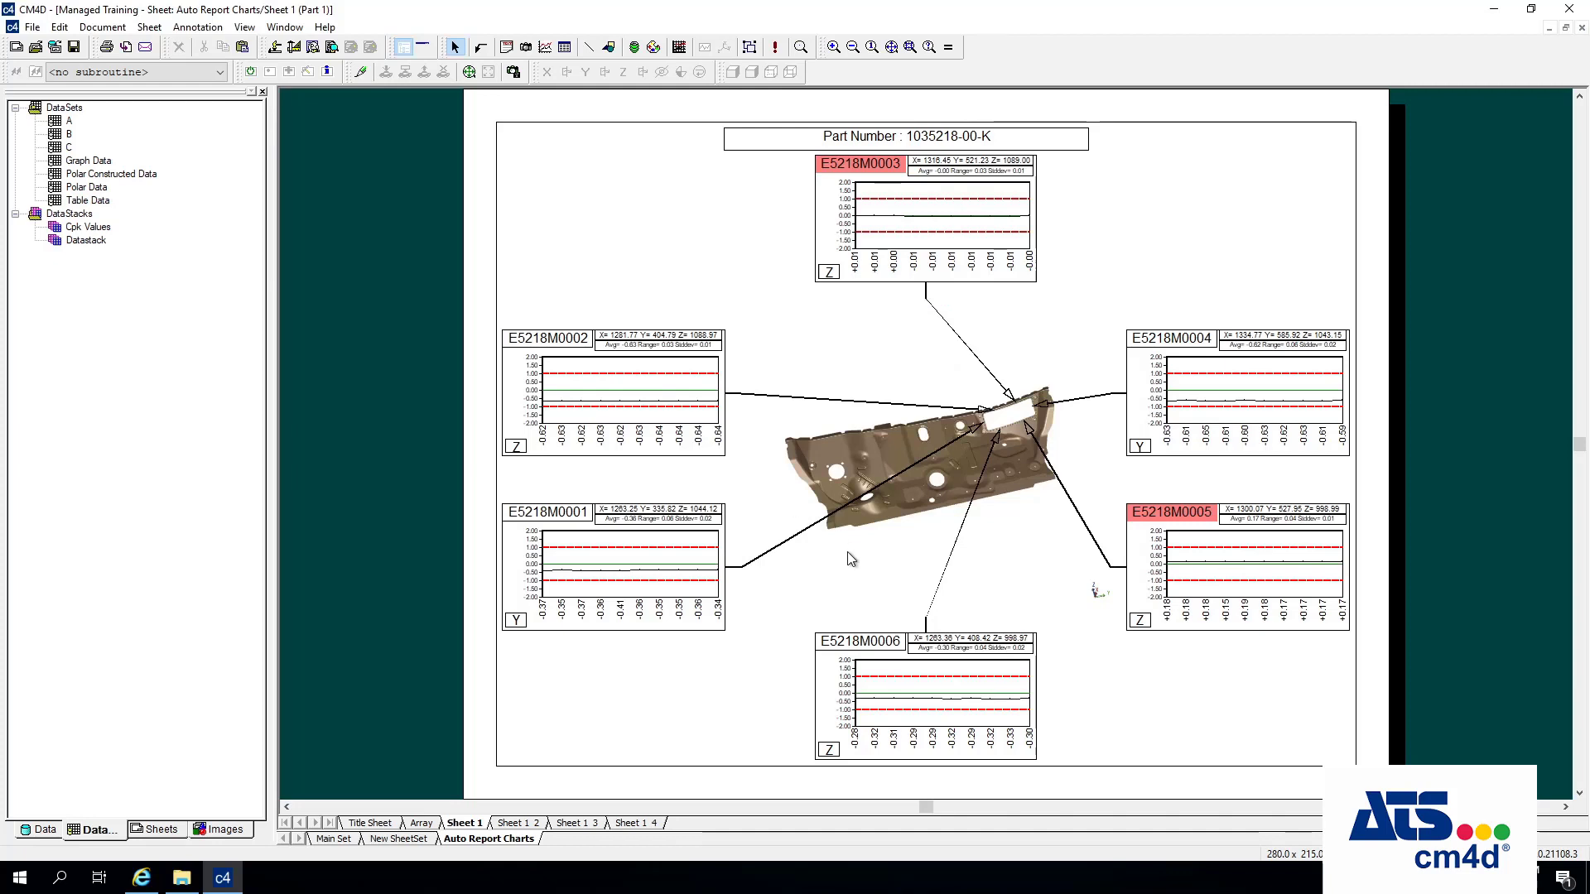
# Edit the part view on Sheet 1 and zoom in on the area around the panel's large rectangular opening.
pyautogui.click(934, 462)
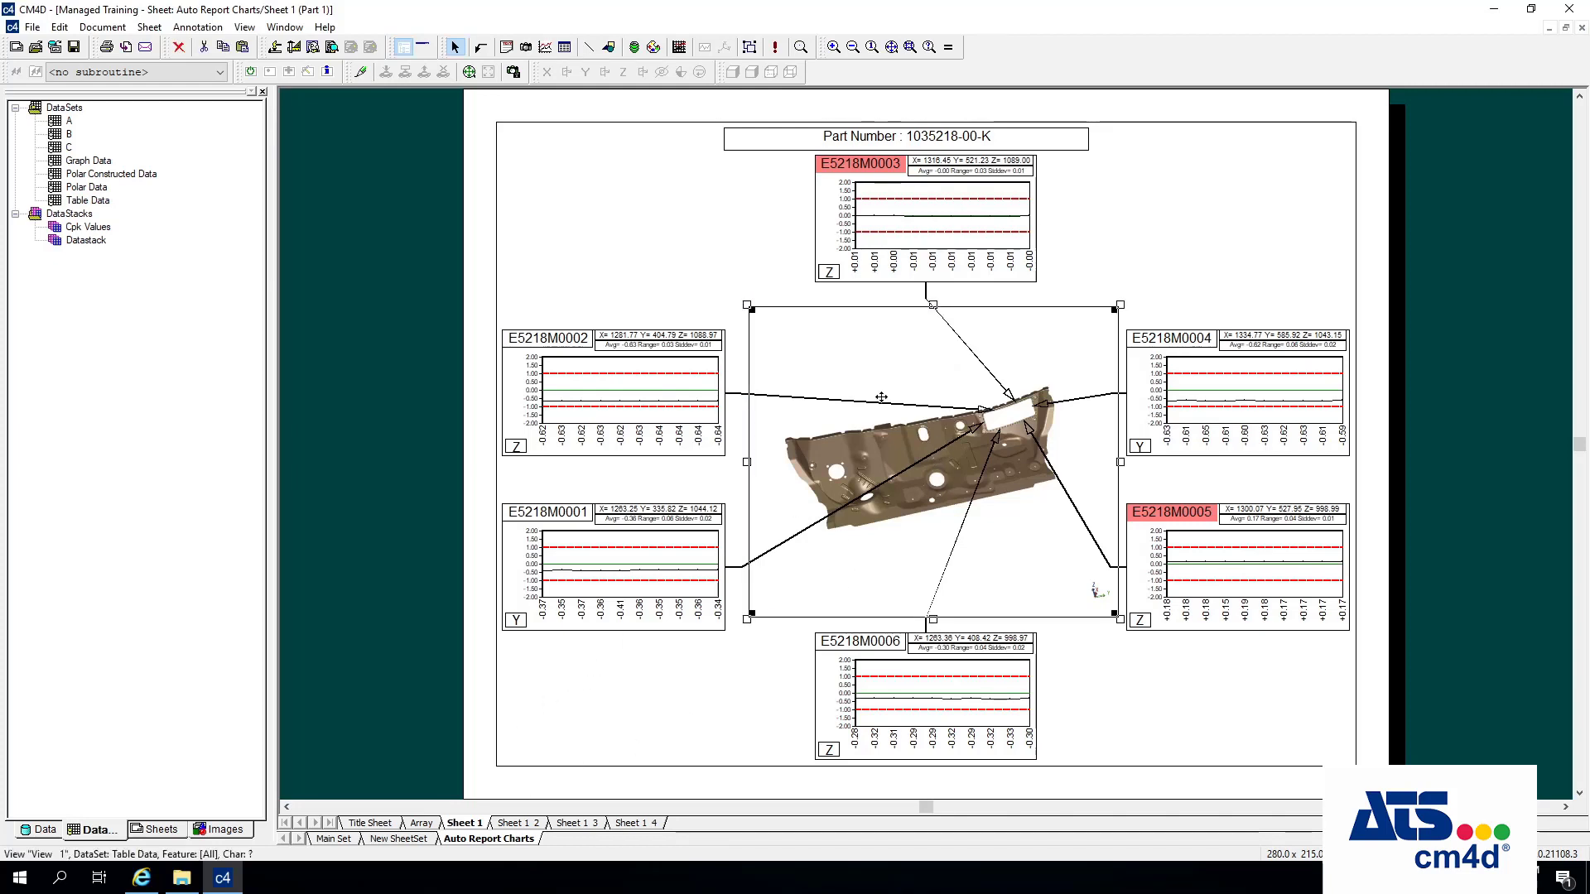
pyautogui.rightClick(952, 472)
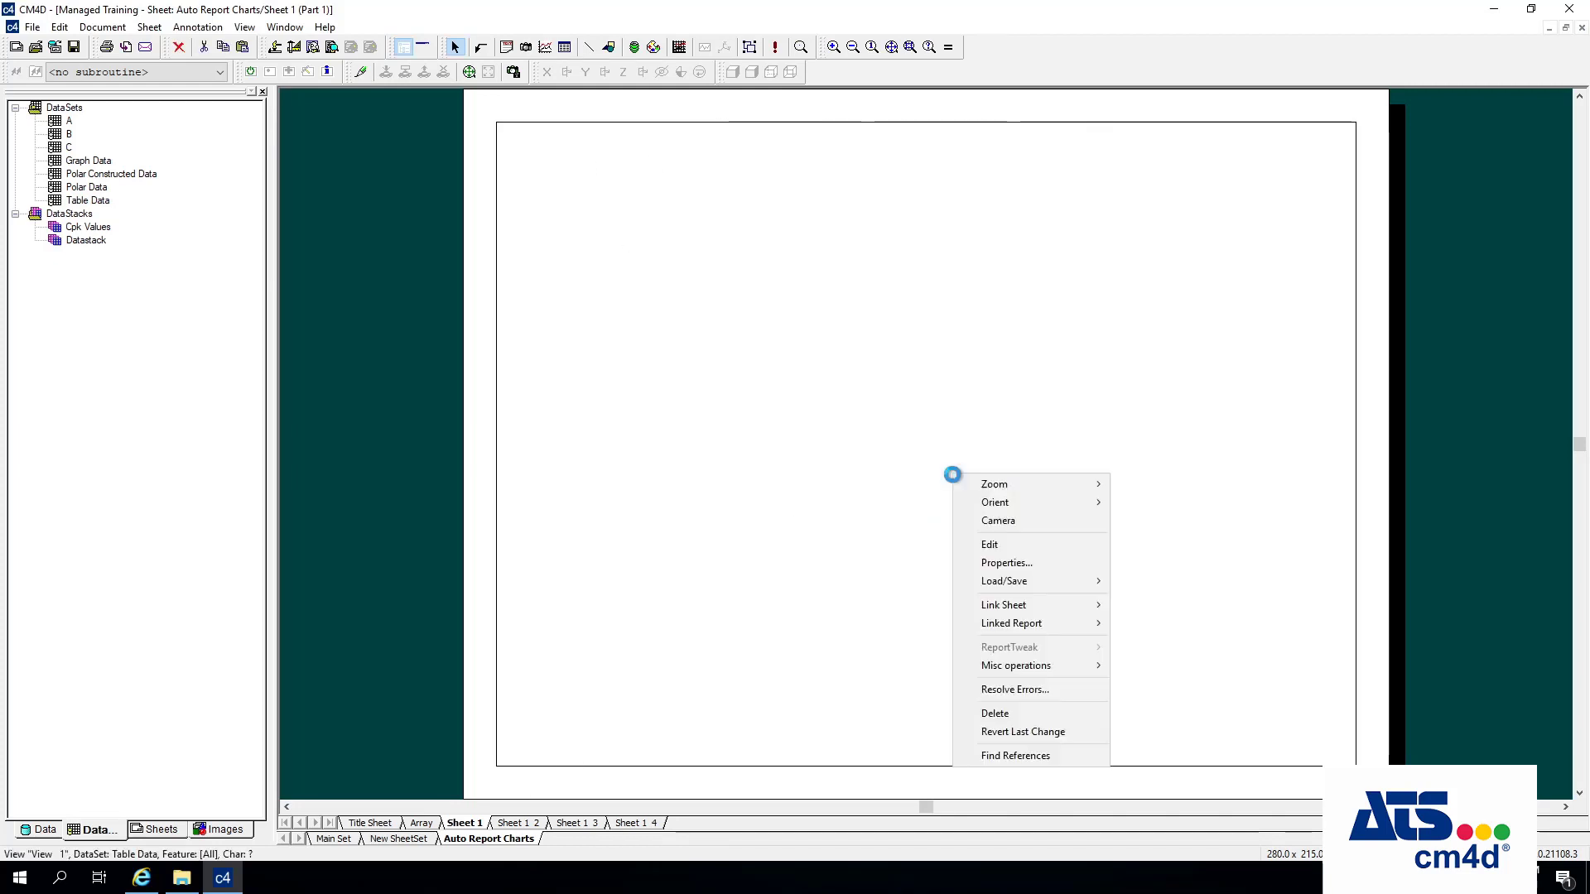
pyautogui.click(994, 544)
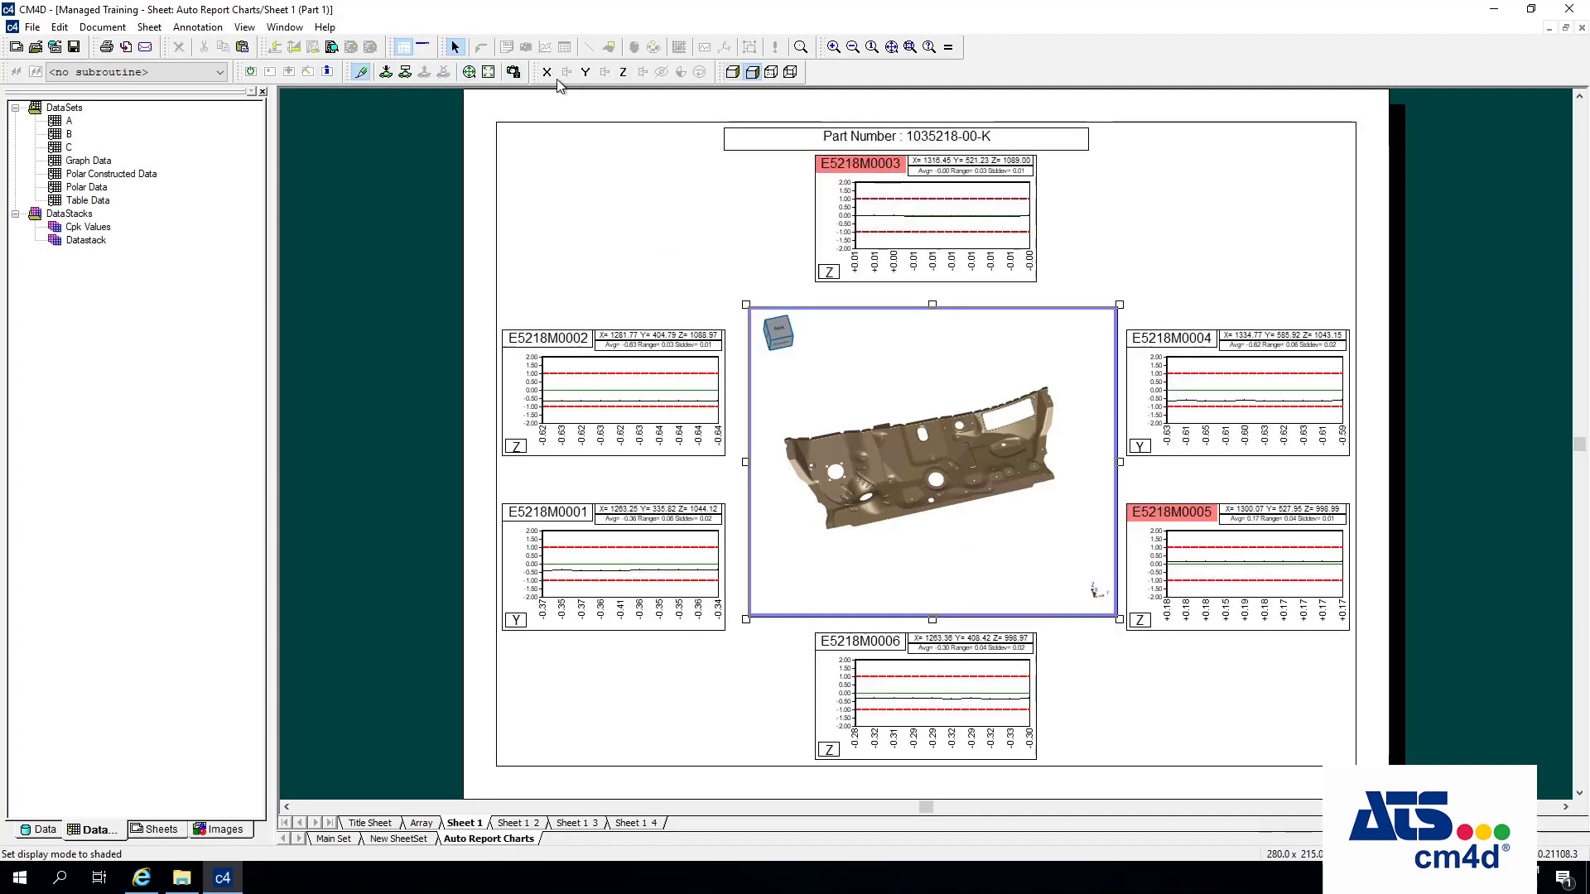
pyautogui.click(488, 72)
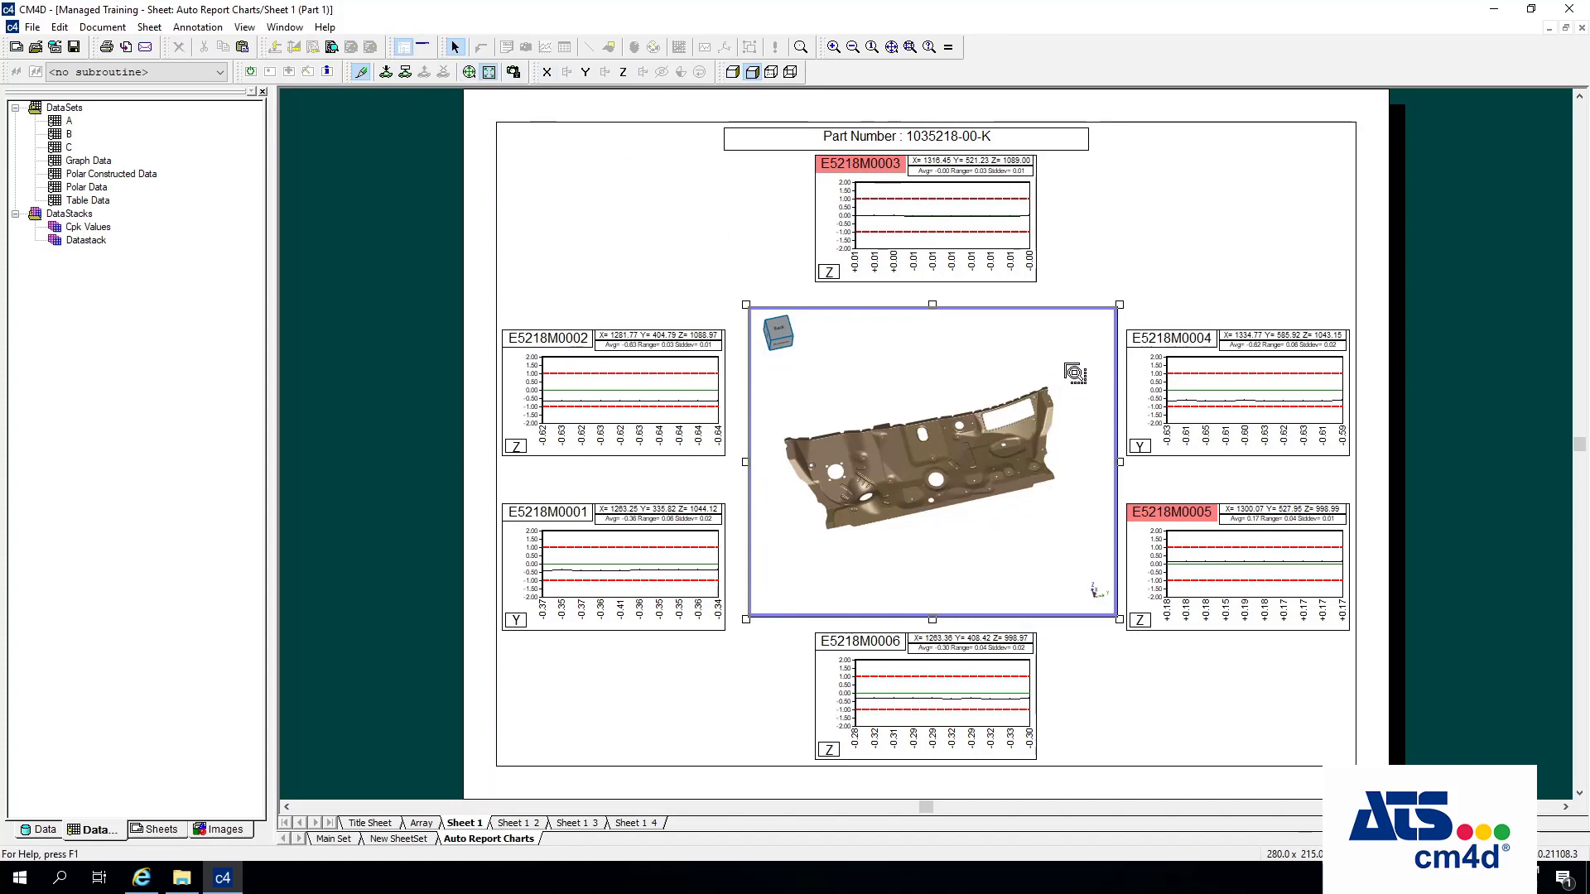
pyautogui.moveTo(1064, 362); pyautogui.dragTo(957, 464)
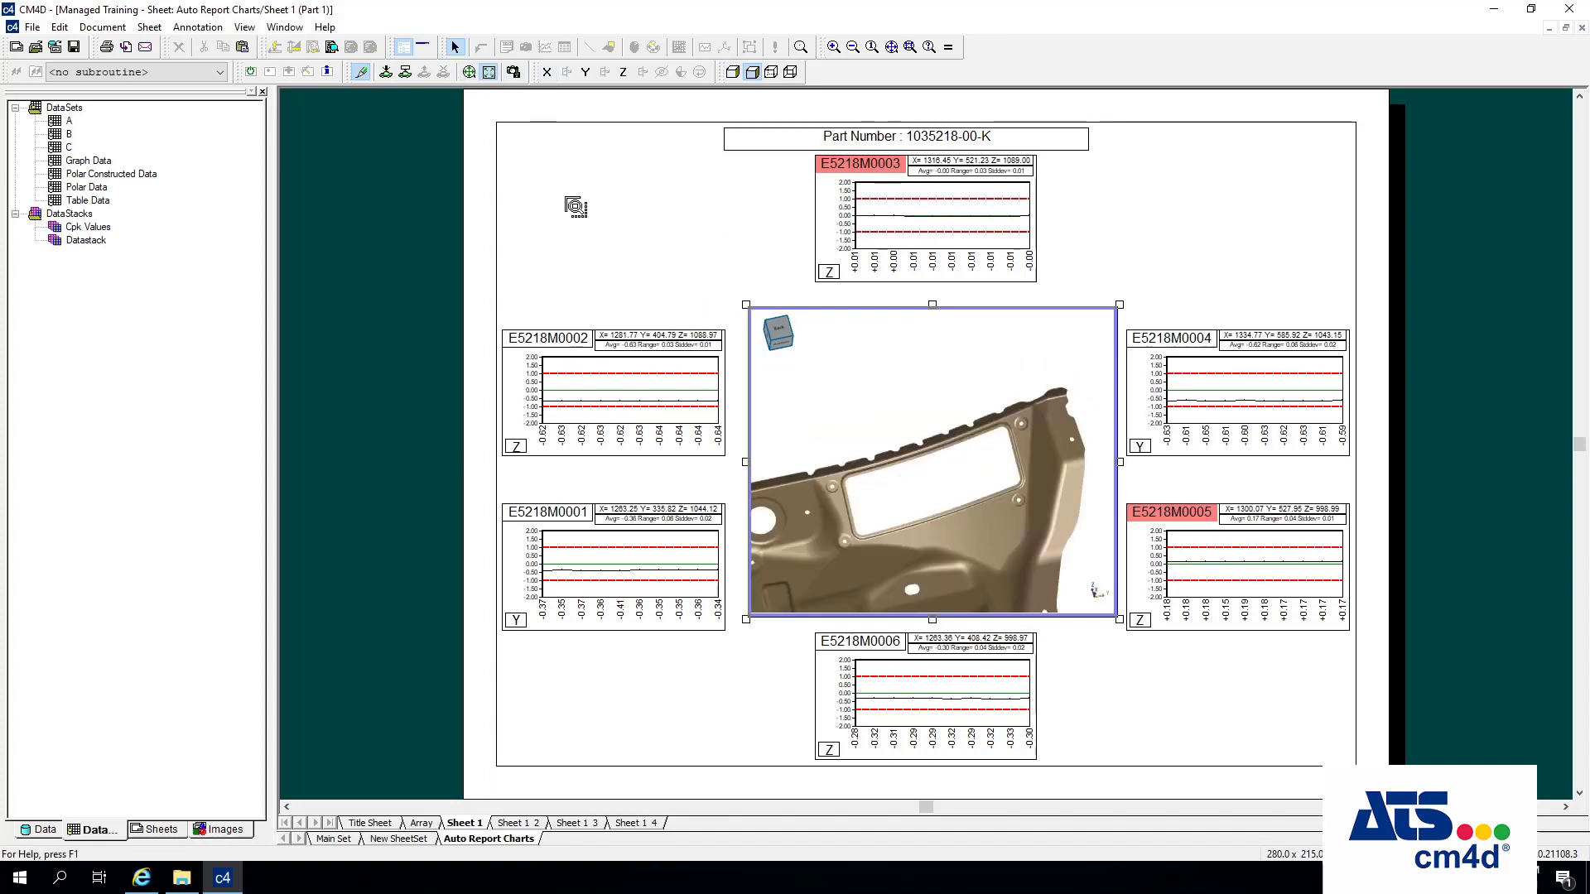
pyautogui.click(665, 224)
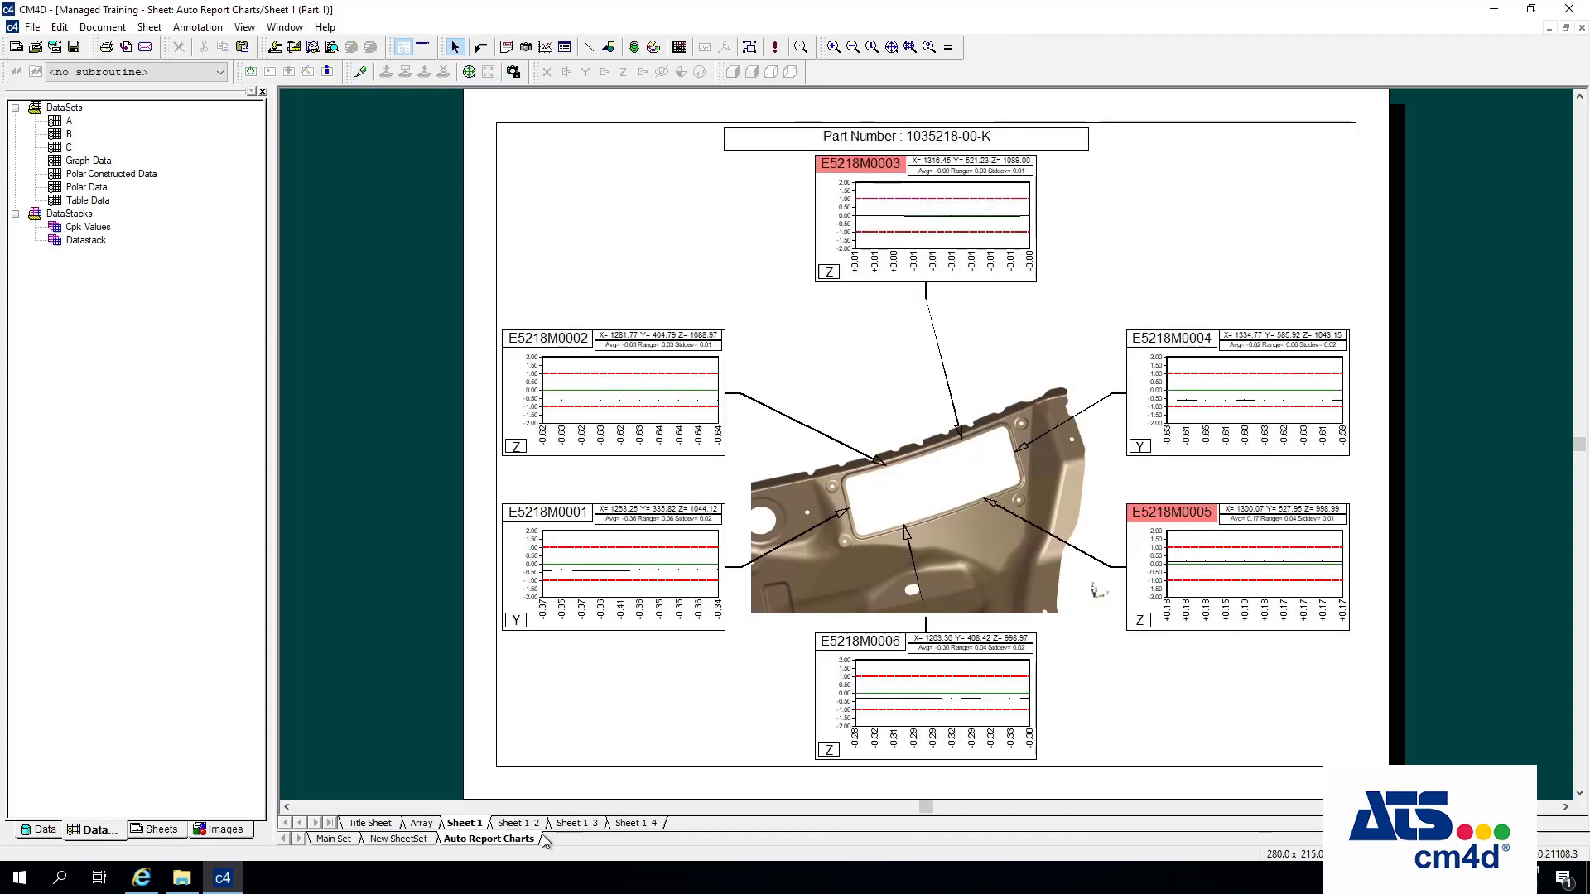
# Rotate the part view on Sheet 1 2 to show the panel edge-on from above its upper edge.
pyautogui.click(518, 823)
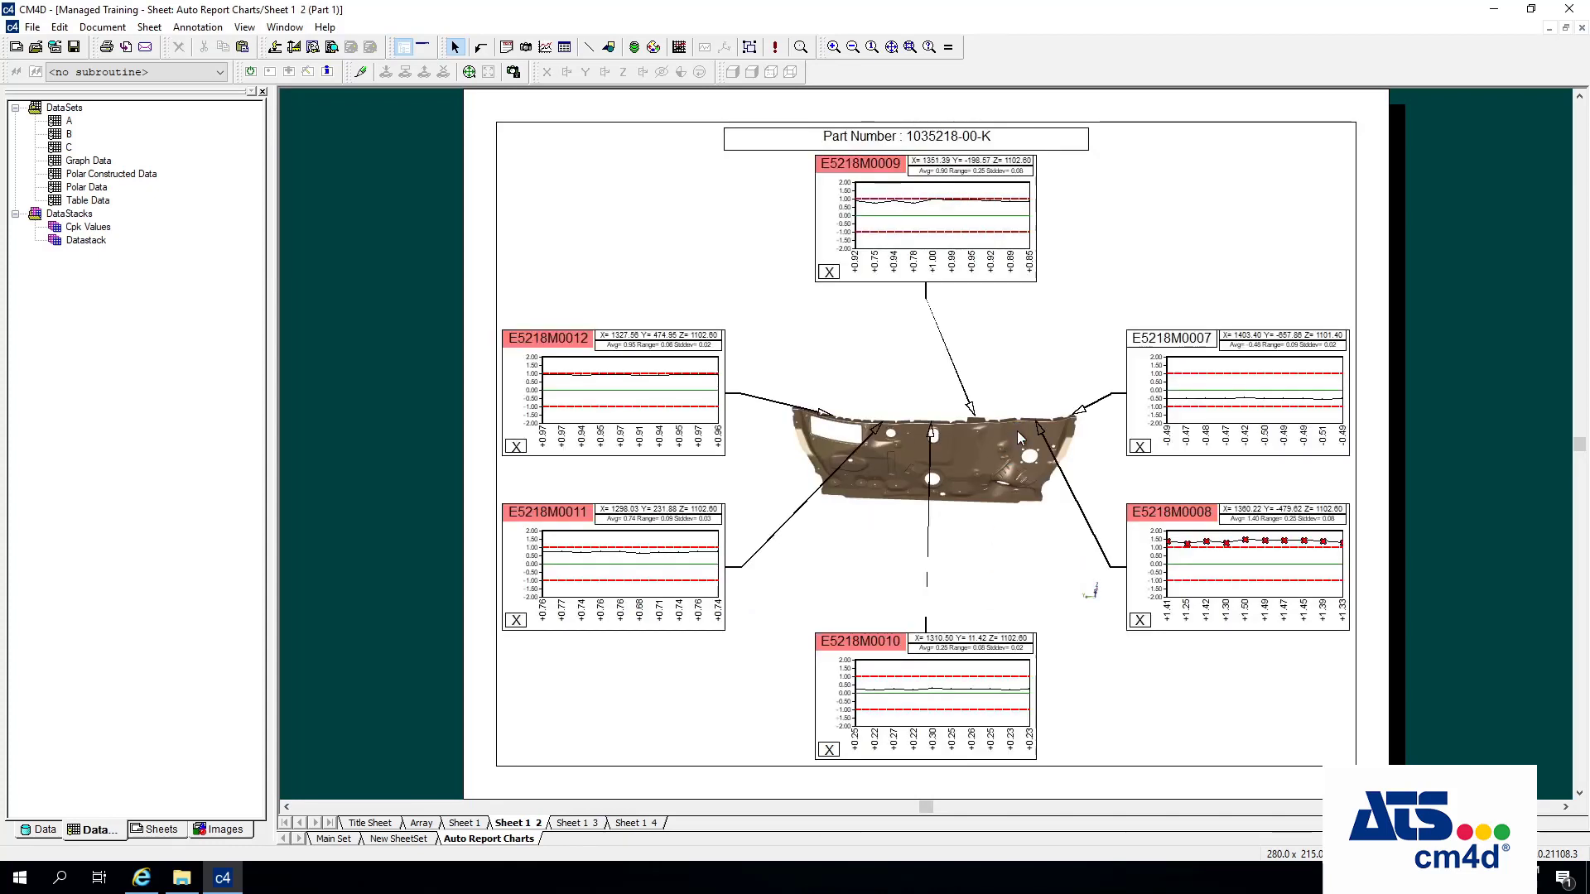
pyautogui.click(862, 465)
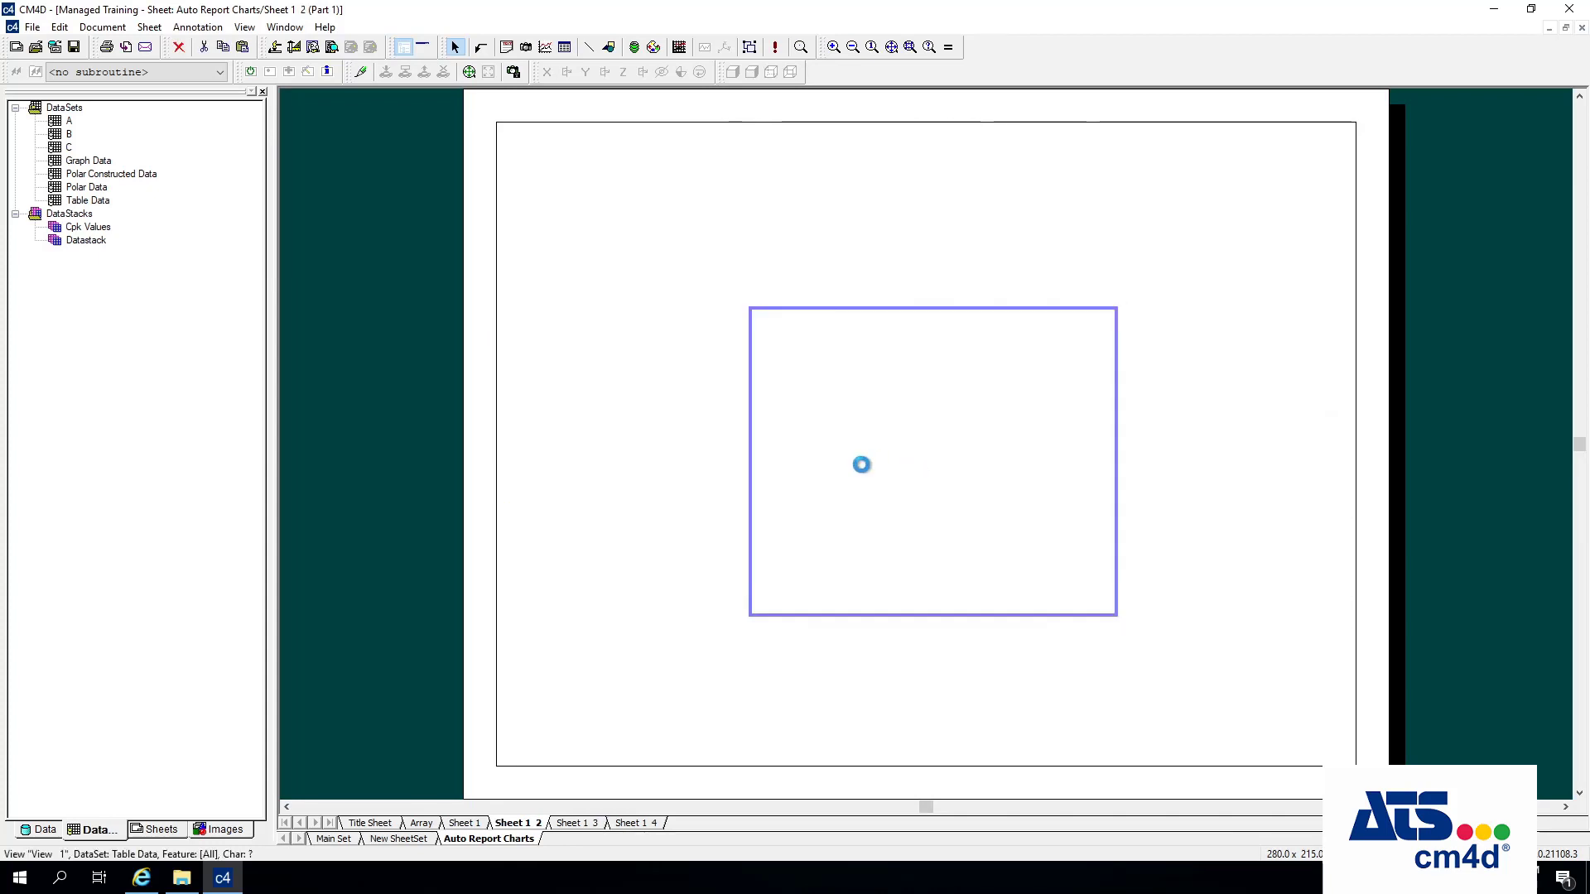
pyautogui.moveTo(916, 425); pyautogui.dragTo(1046, 391)
pyautogui.click(1213, 242)
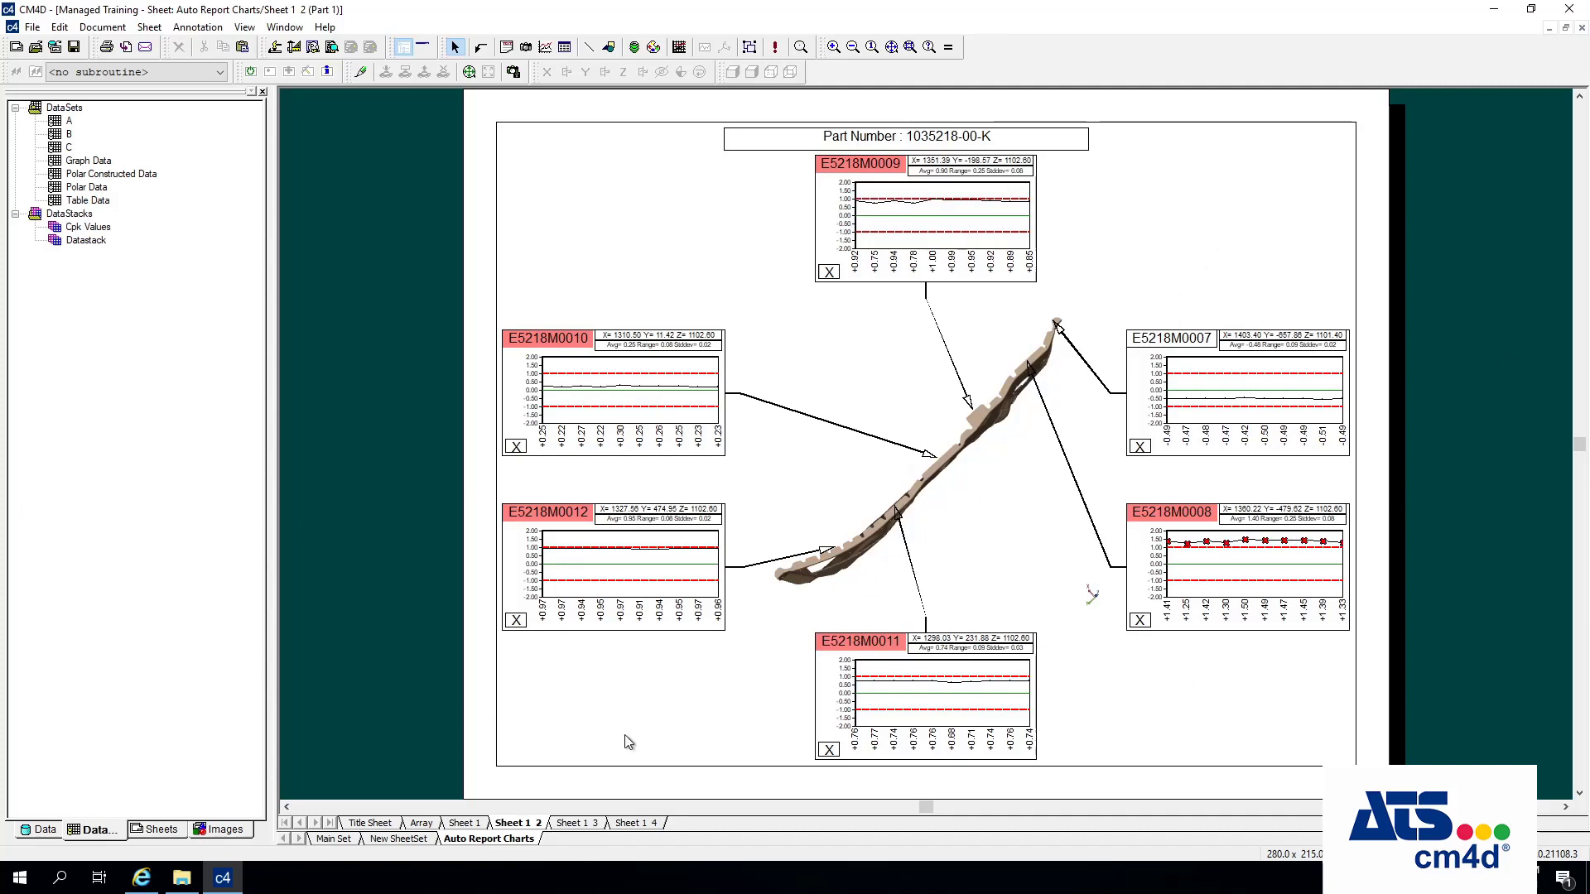
# Zoom the part view on Sheet 1 3 in on the panel end beside the rectangular opening, and display Sheet 1 4.
pyautogui.click(593, 825)
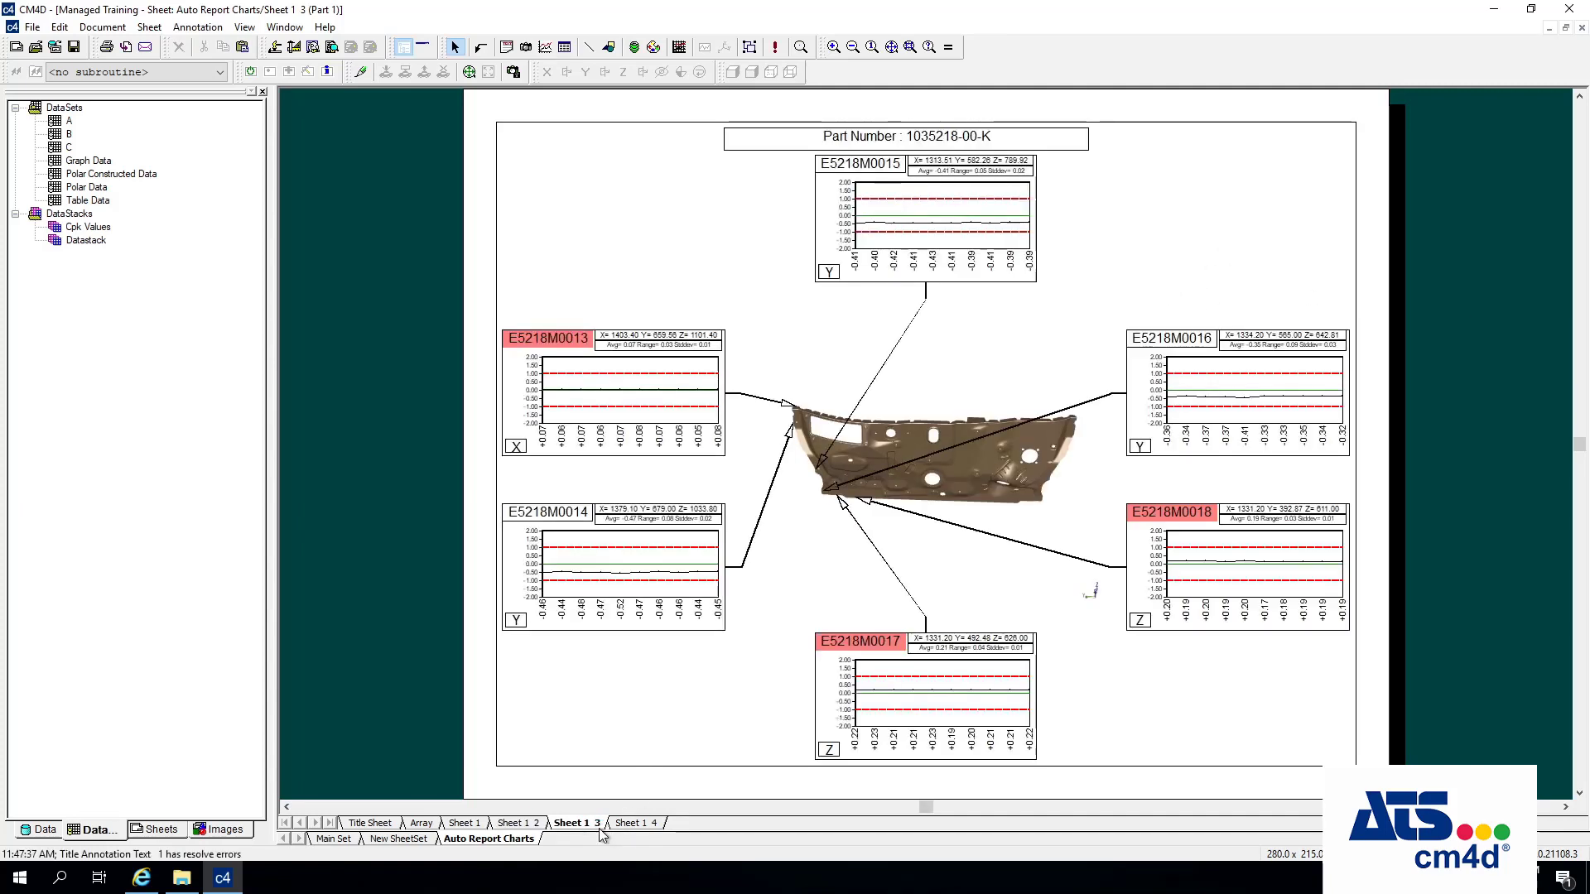
pyautogui.rightClick(899, 430)
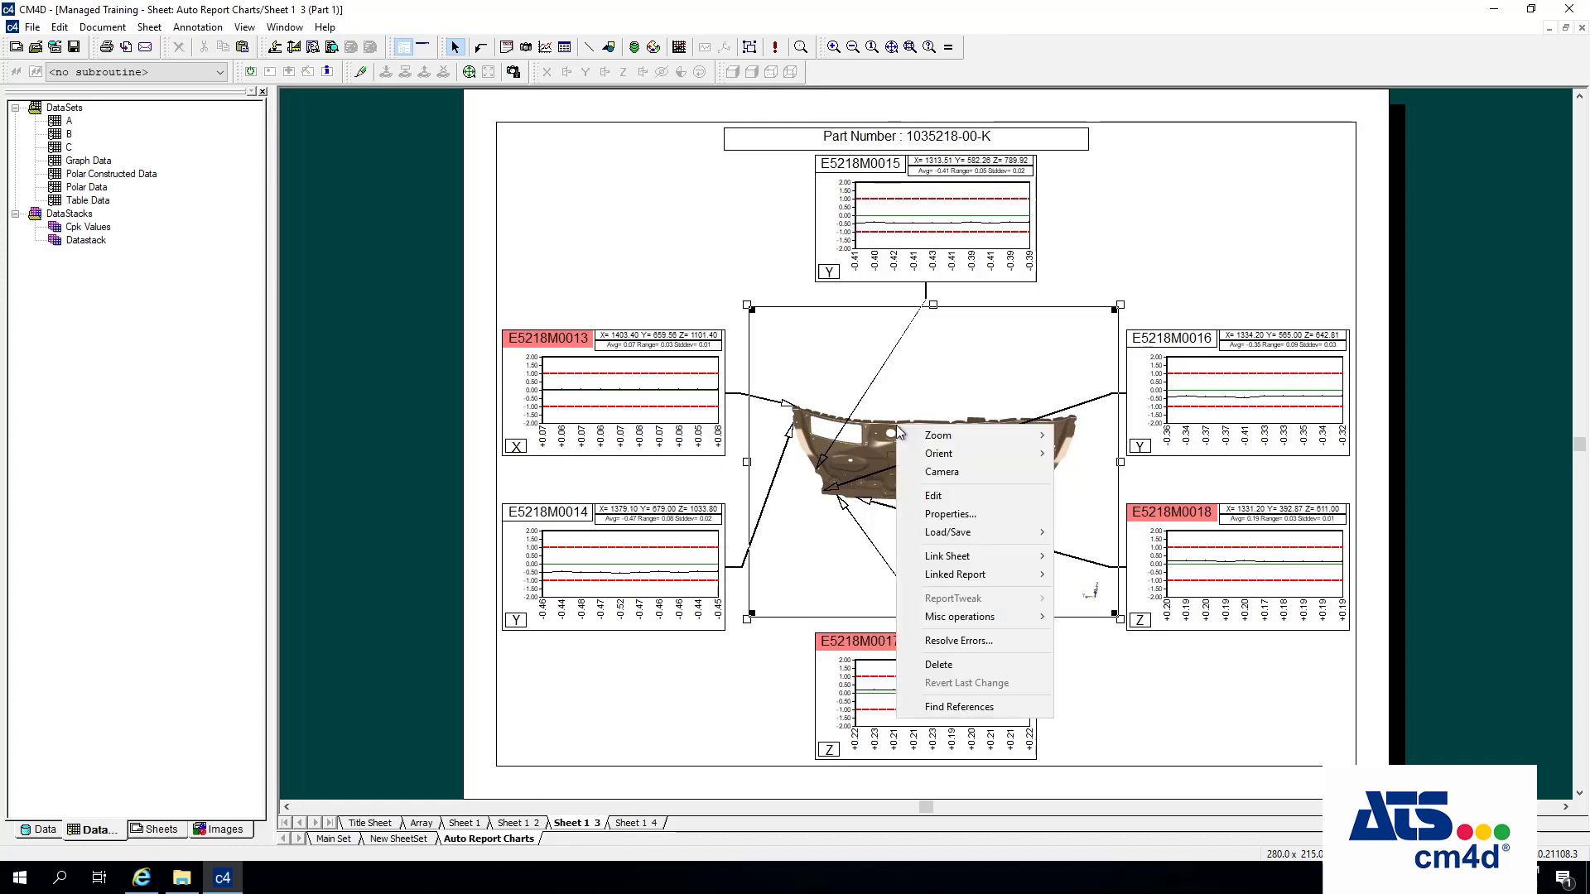
pyautogui.click(933, 495)
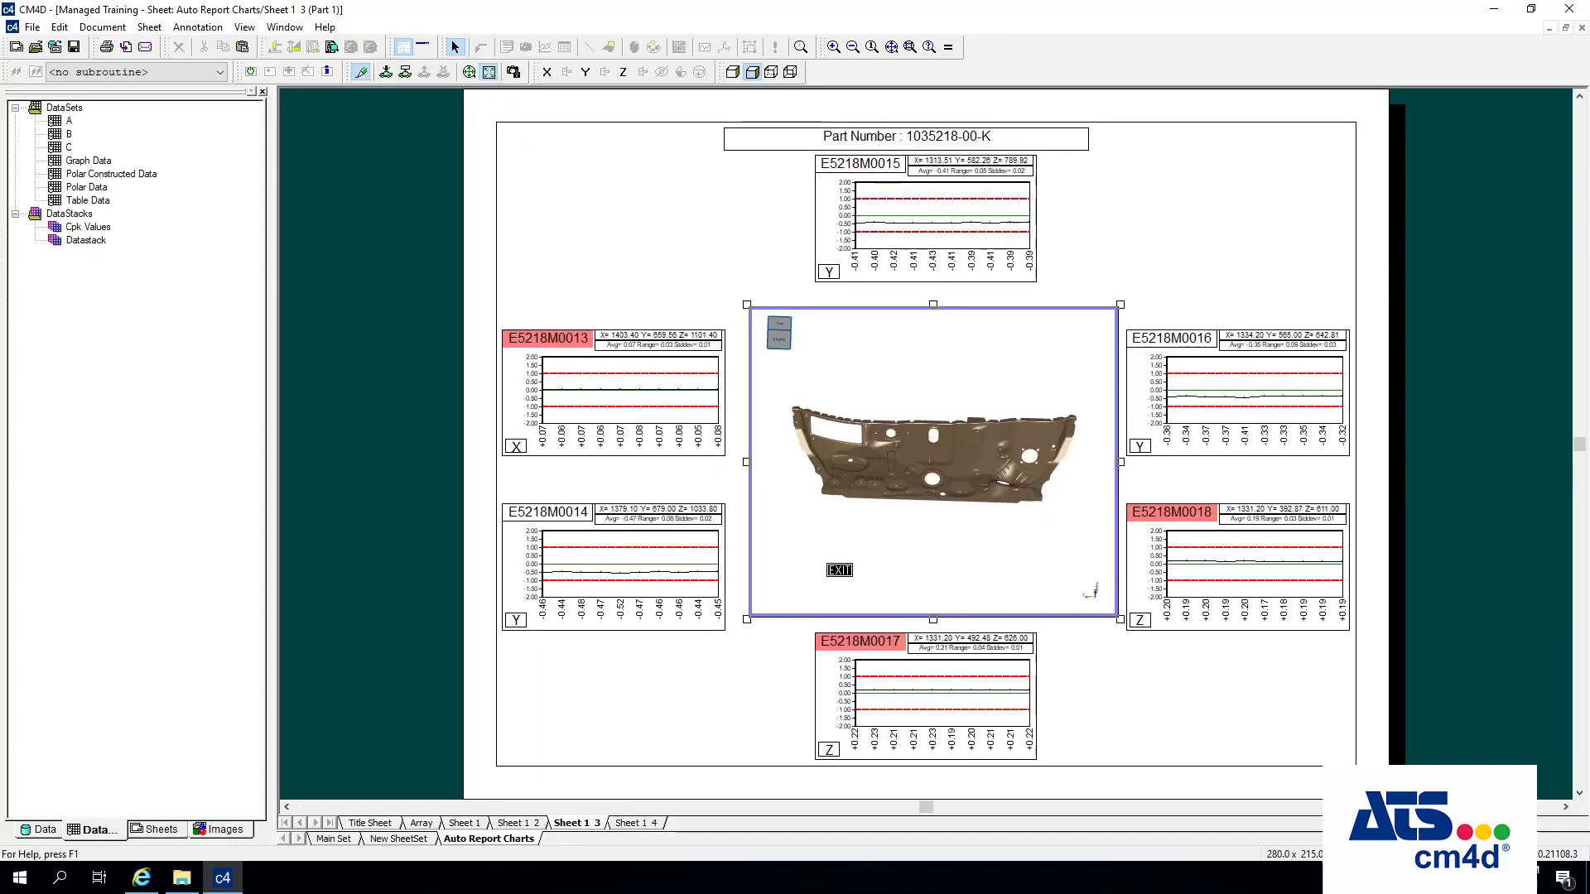
pyautogui.moveTo(841, 497); pyautogui.dragTo(864, 530)
pyautogui.click(696, 280)
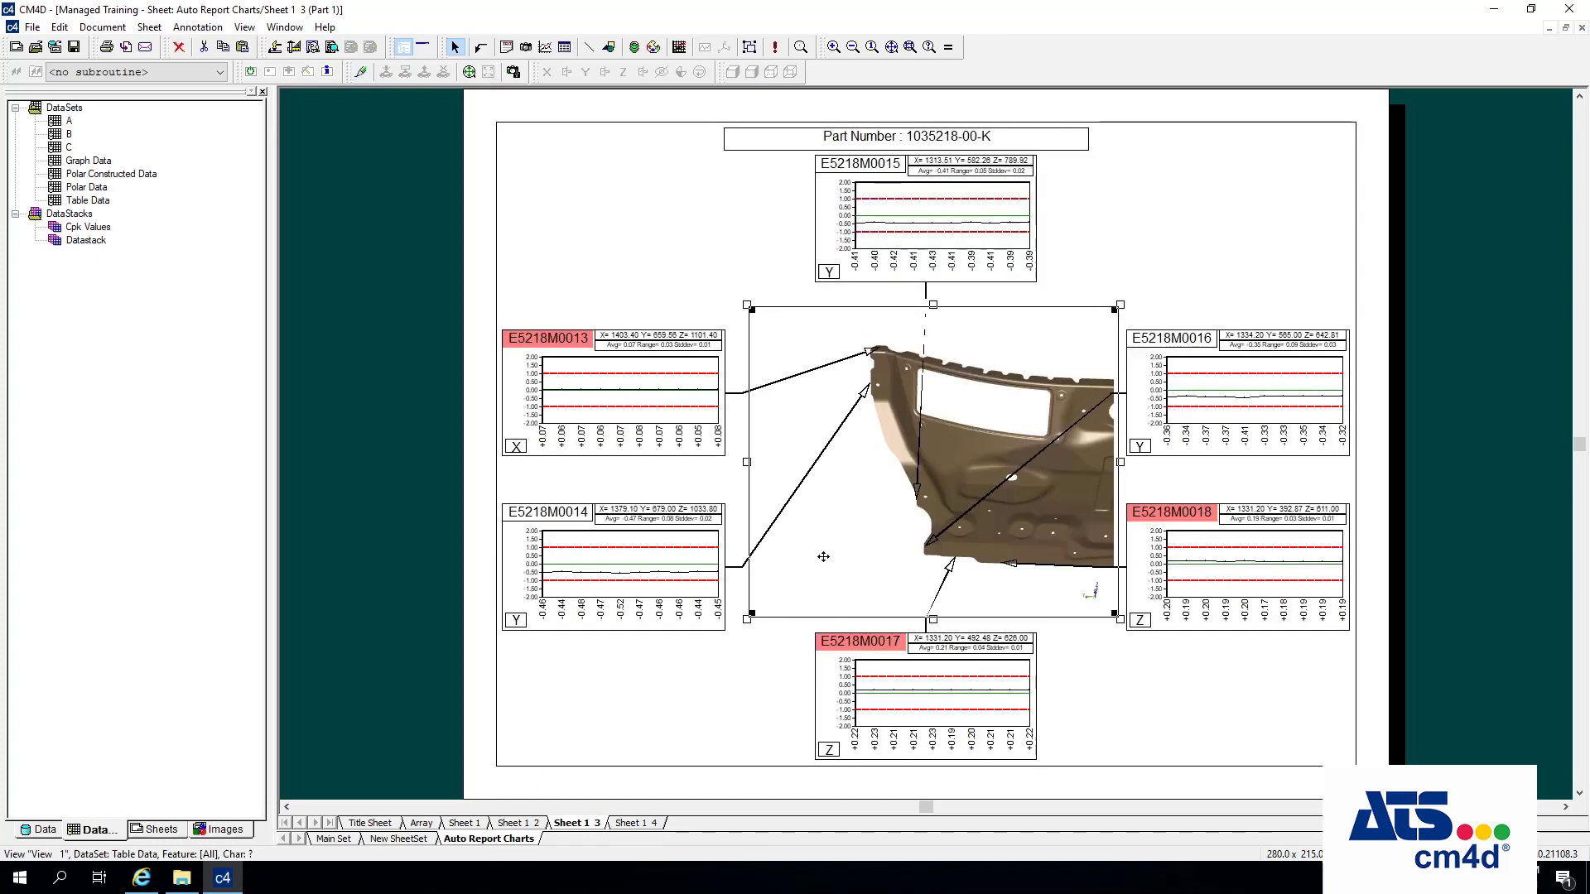
pyautogui.click(648, 823)
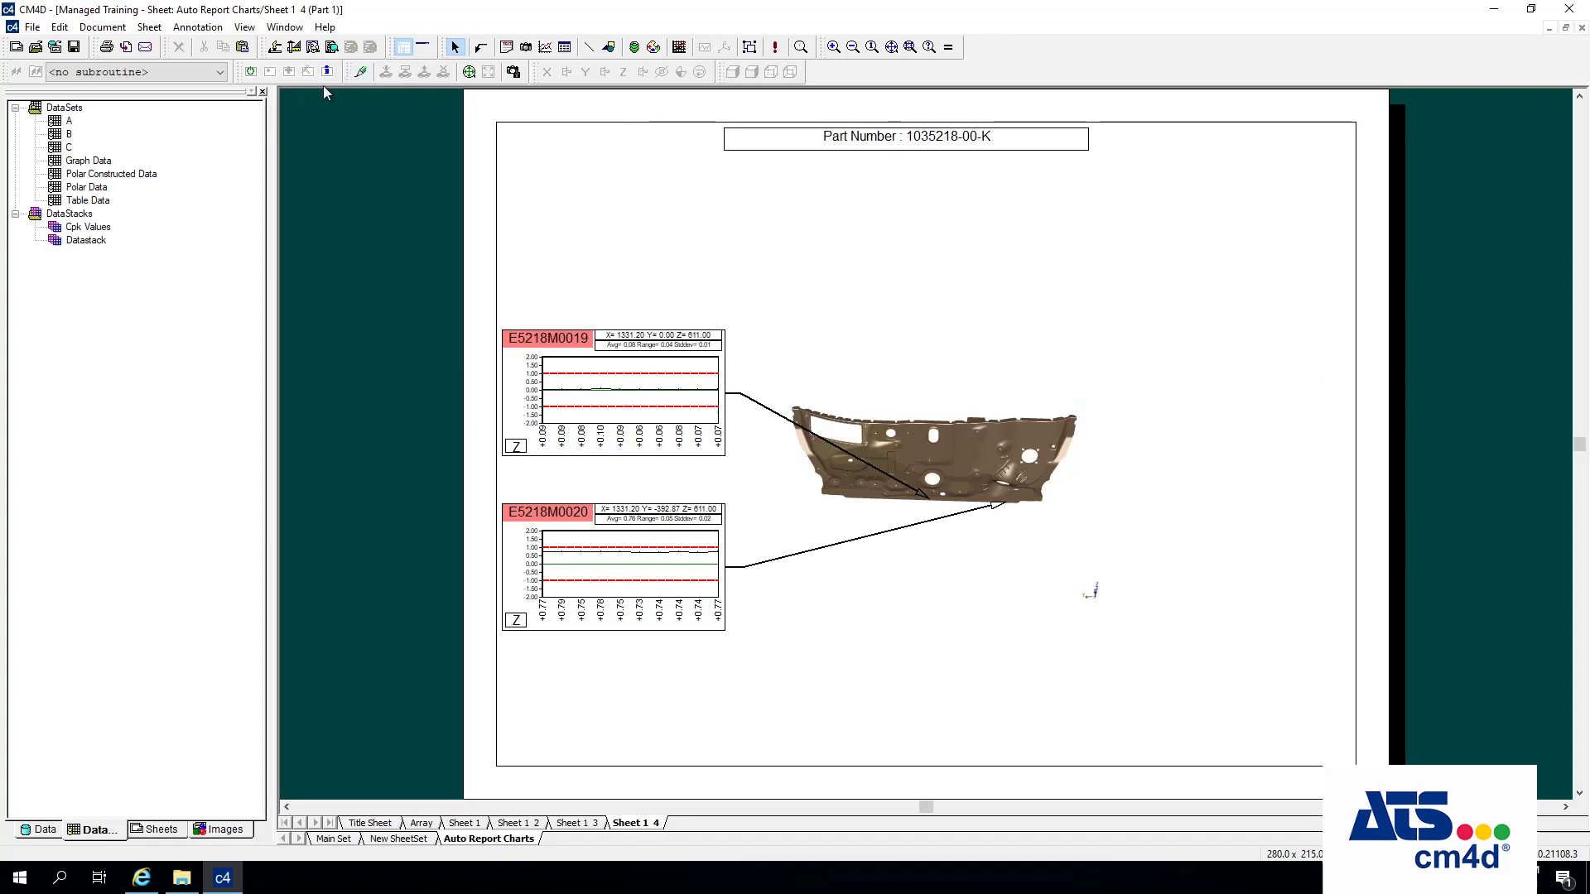
pyautogui.rightClick(913, 312)
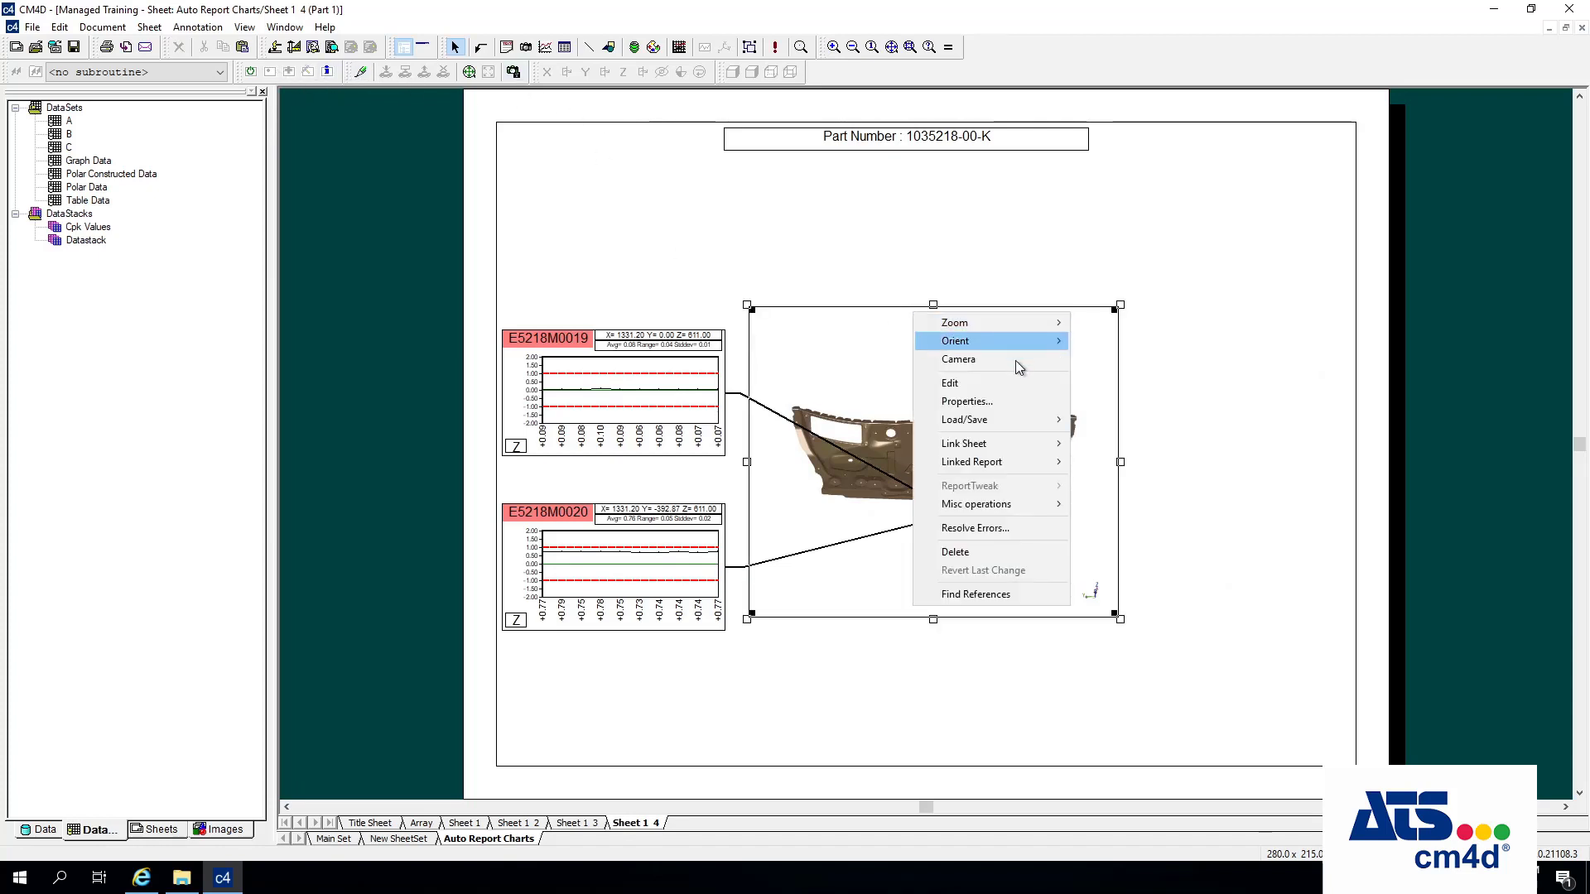
pyautogui.click(863, 715)
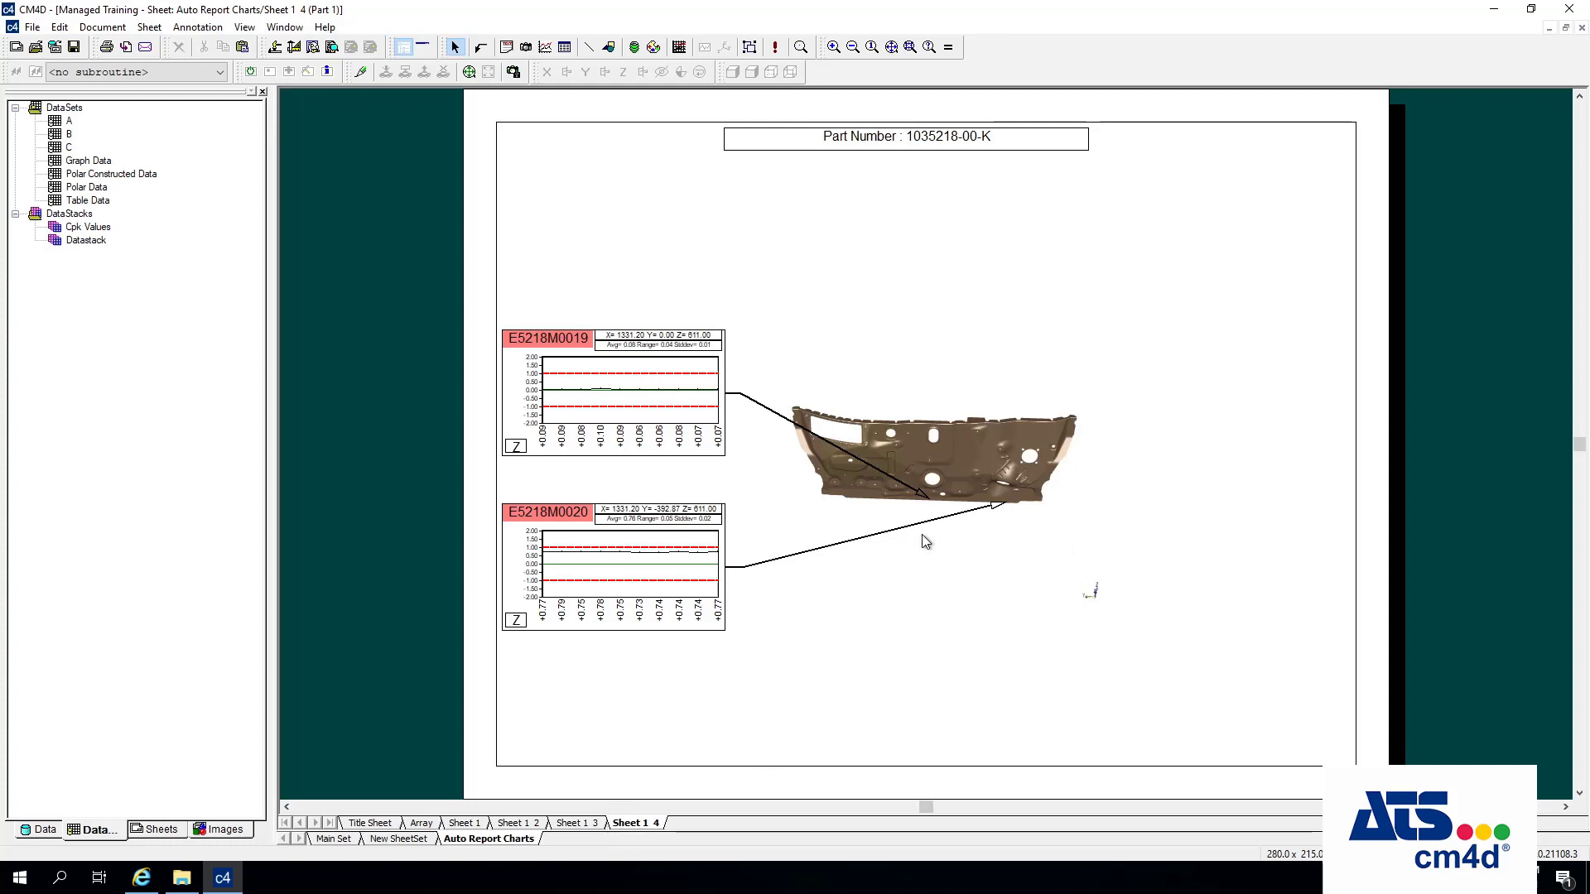
pyautogui.click(577, 822)
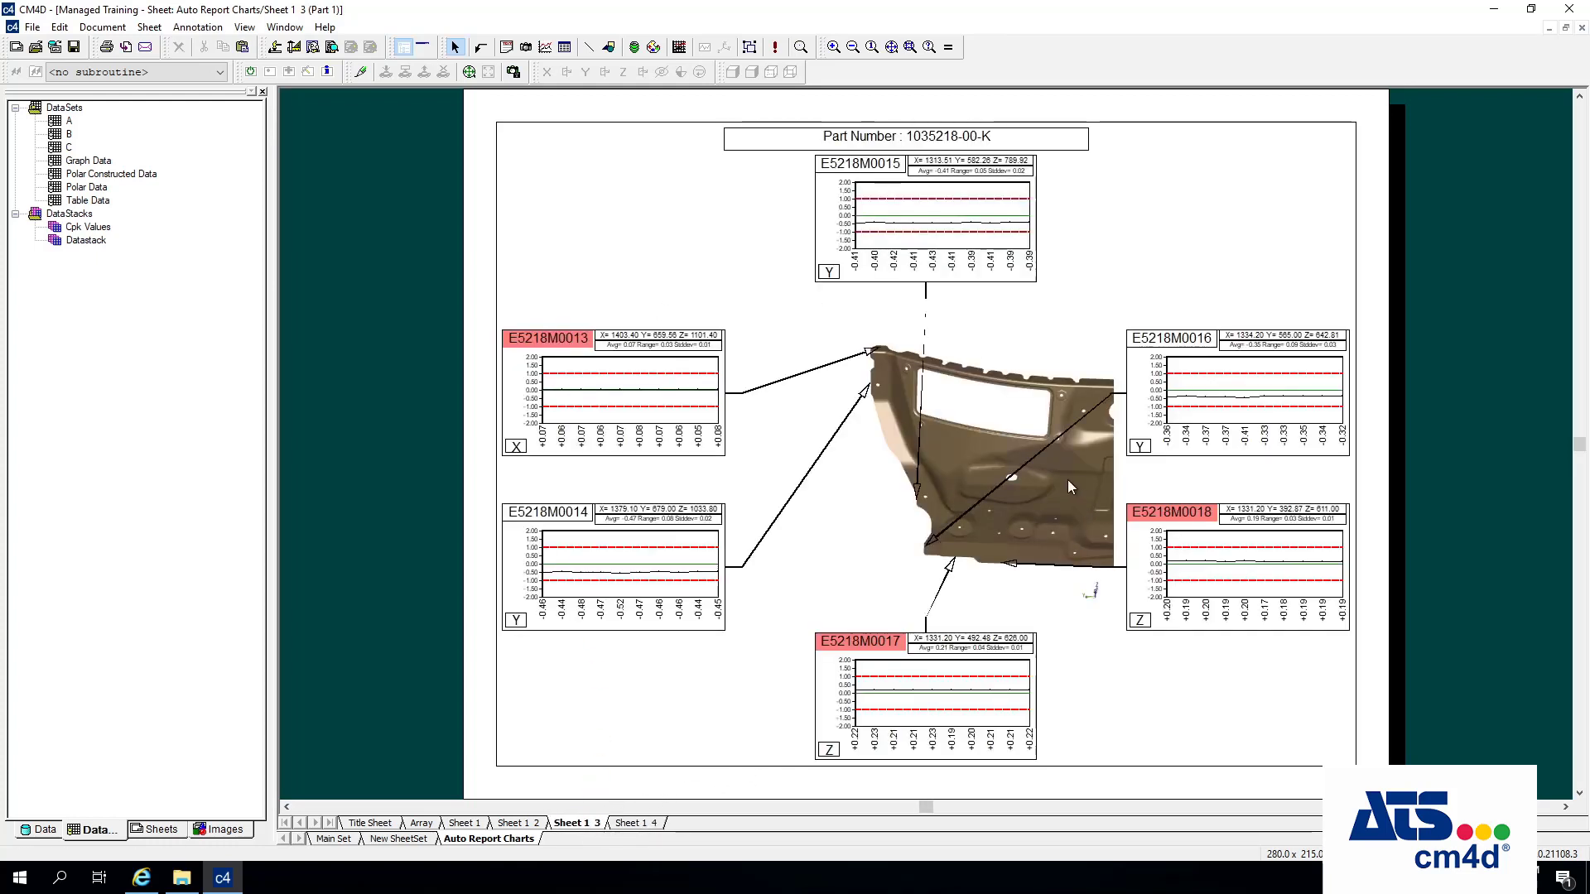
# Zoom the part view on Sheet 1 out to fit the whole panel and tilt the panel slightly.
pyautogui.click(476, 820)
pyautogui.rightClick(905, 458)
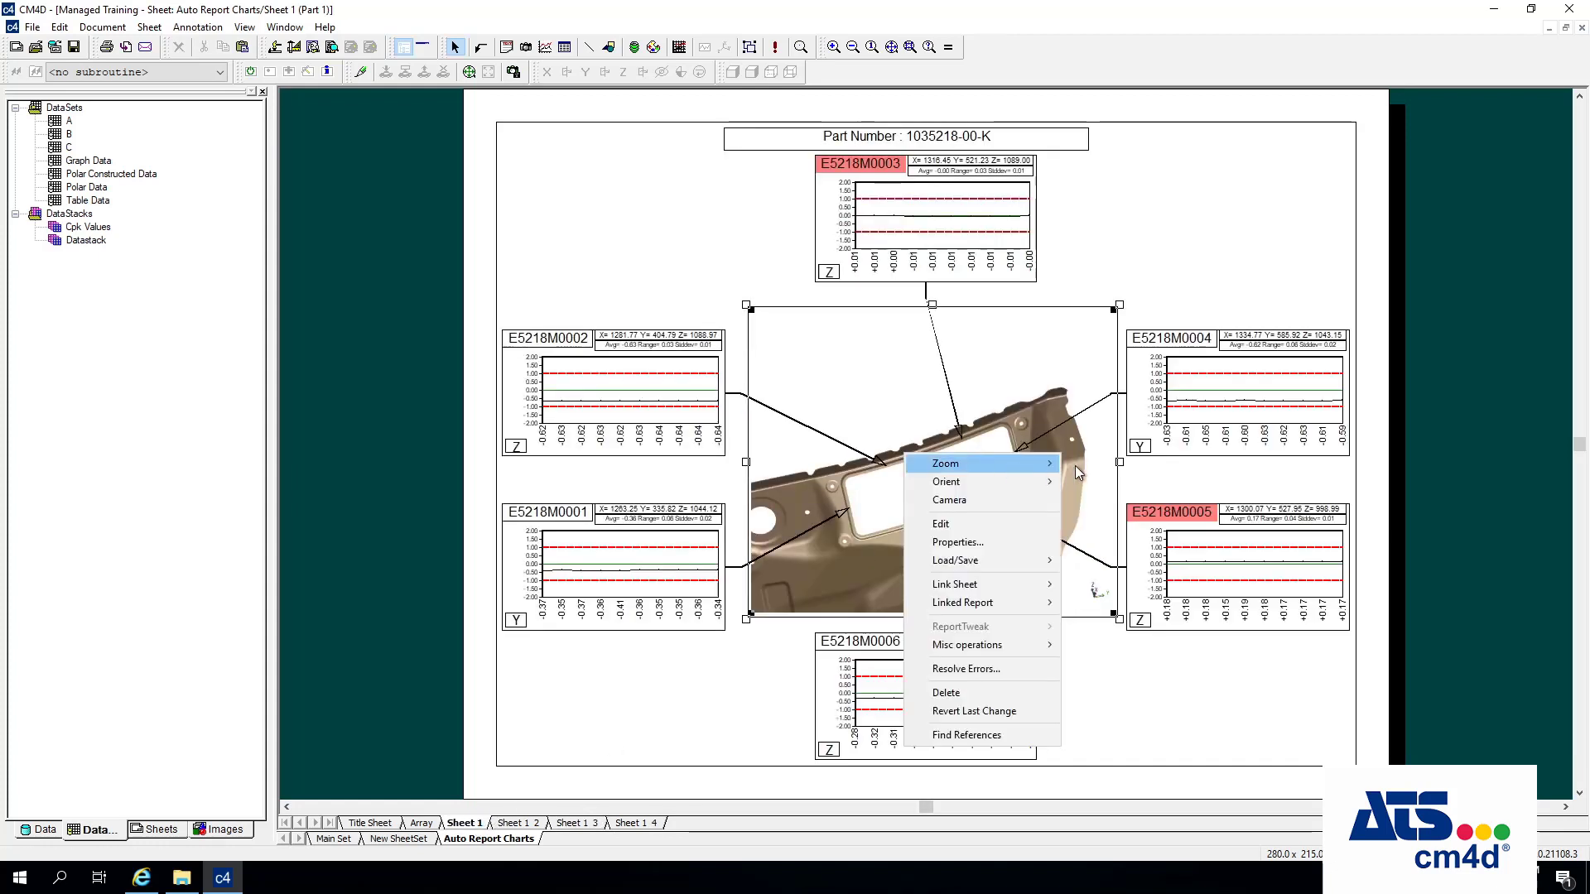
pyautogui.moveTo(1052, 463)
pyautogui.click(1127, 470)
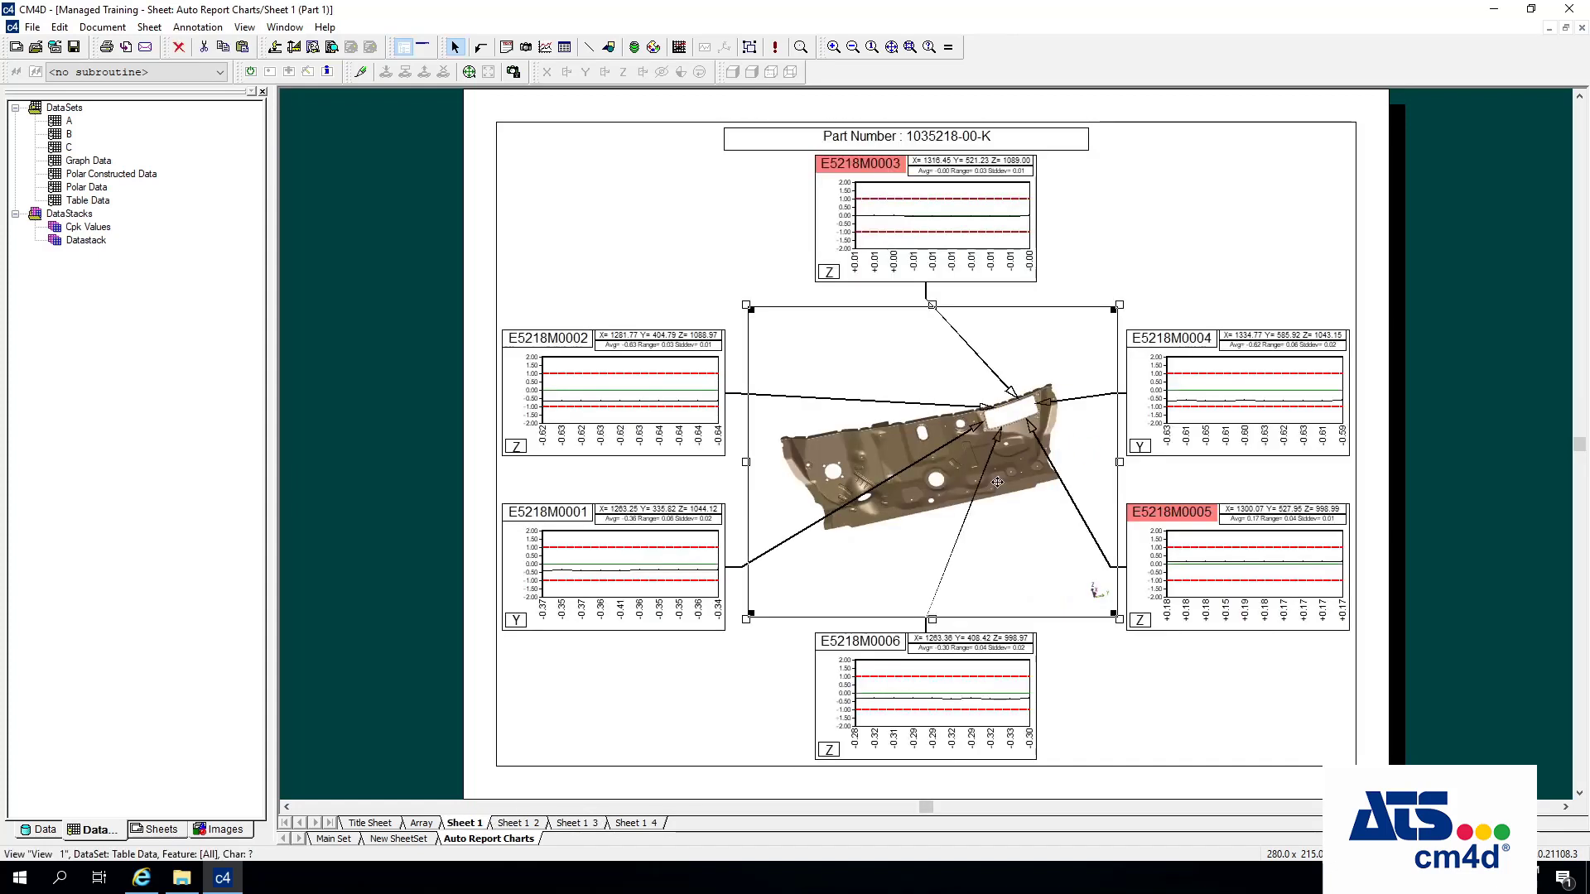
pyautogui.doubleClick(969, 461)
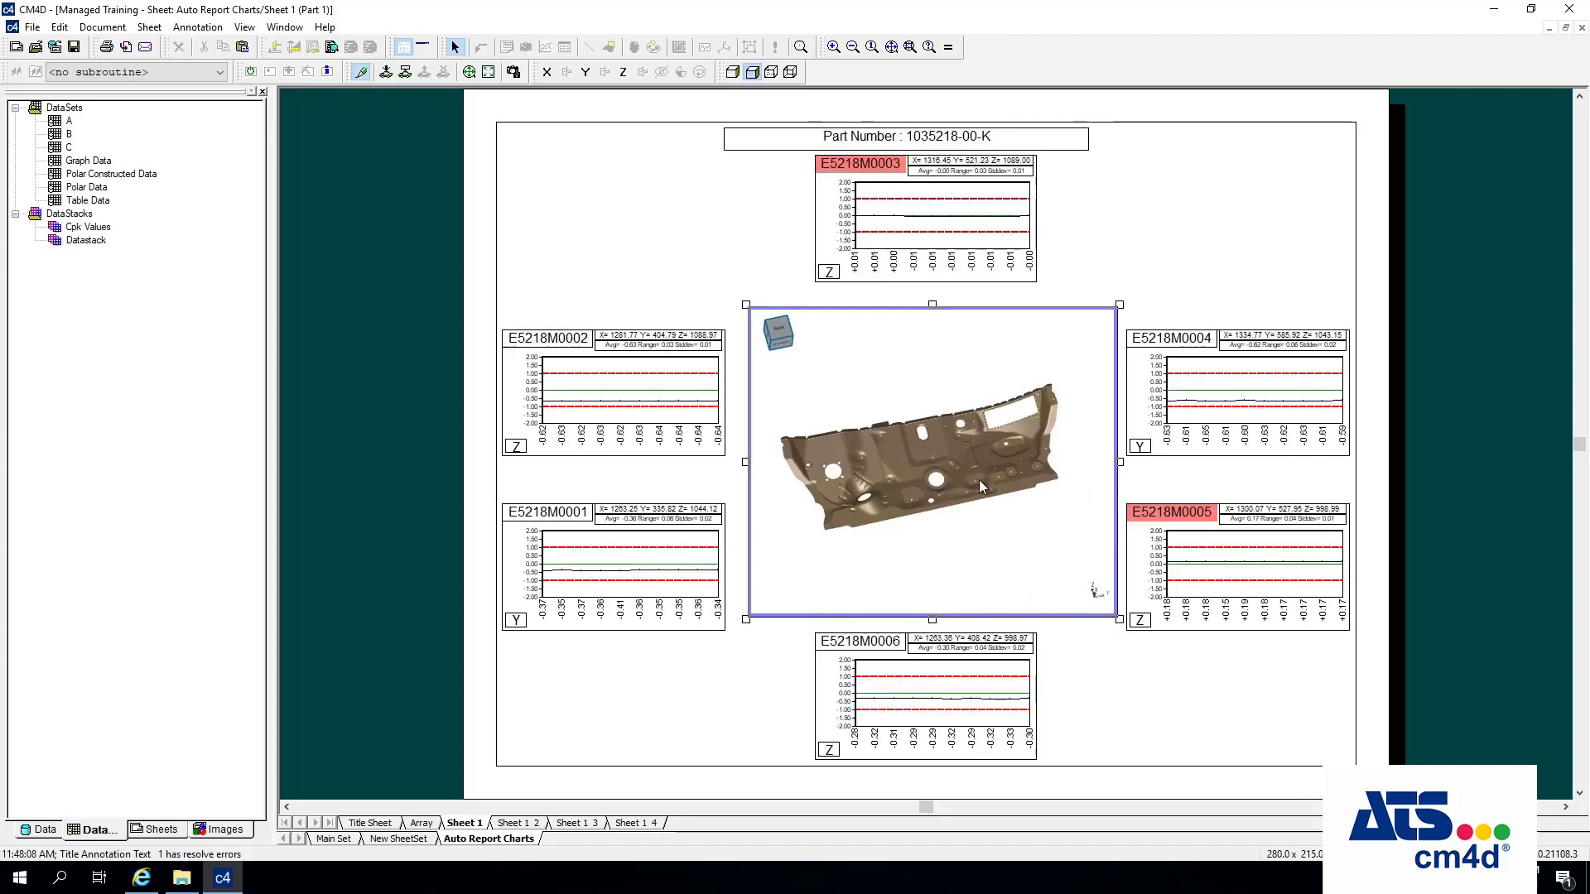
pyautogui.moveTo(998, 526); pyautogui.dragTo(994, 557)
pyautogui.click(724, 179)
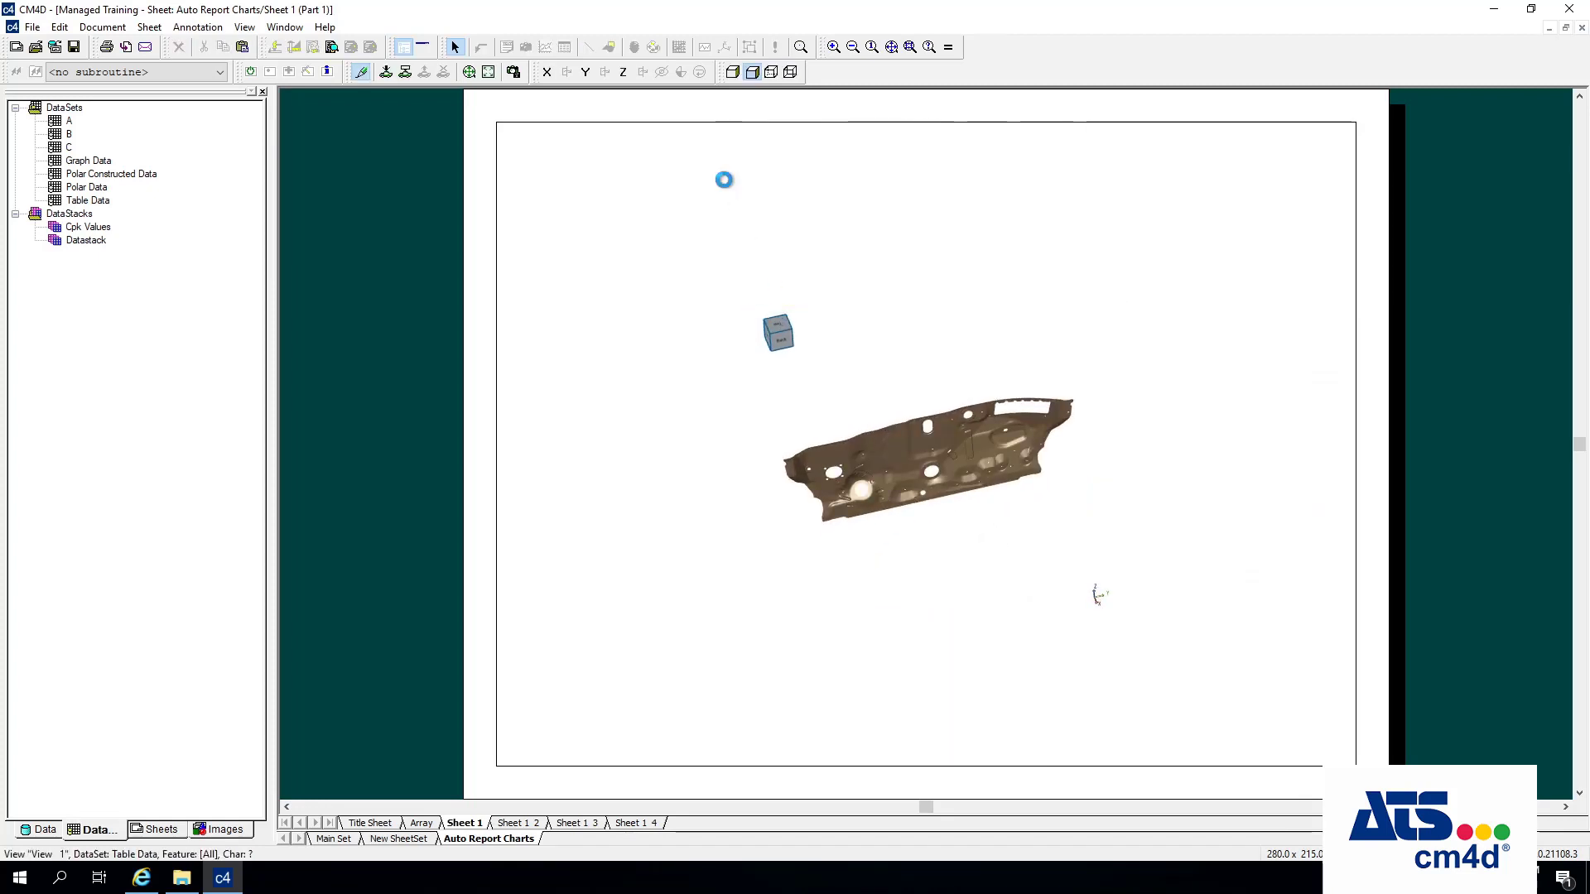
# Enable Auto Orient for Sheet 1's part view, set to Orient to plane of features, Orient to any angle and Zoom to features.
pyautogui.rightClick(916, 446)
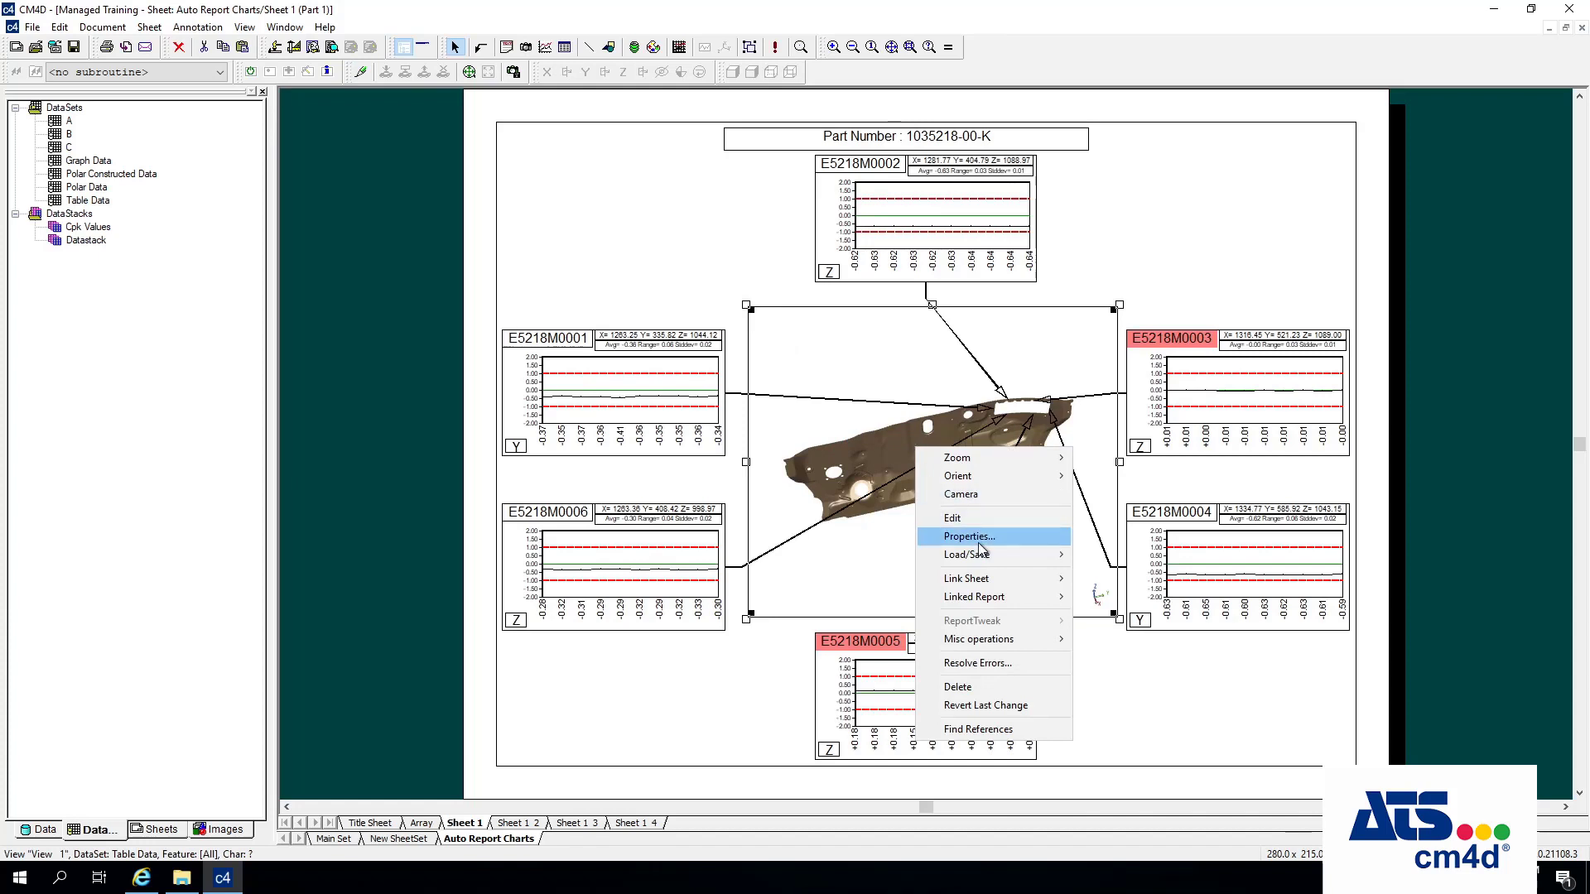
pyautogui.click(977, 545)
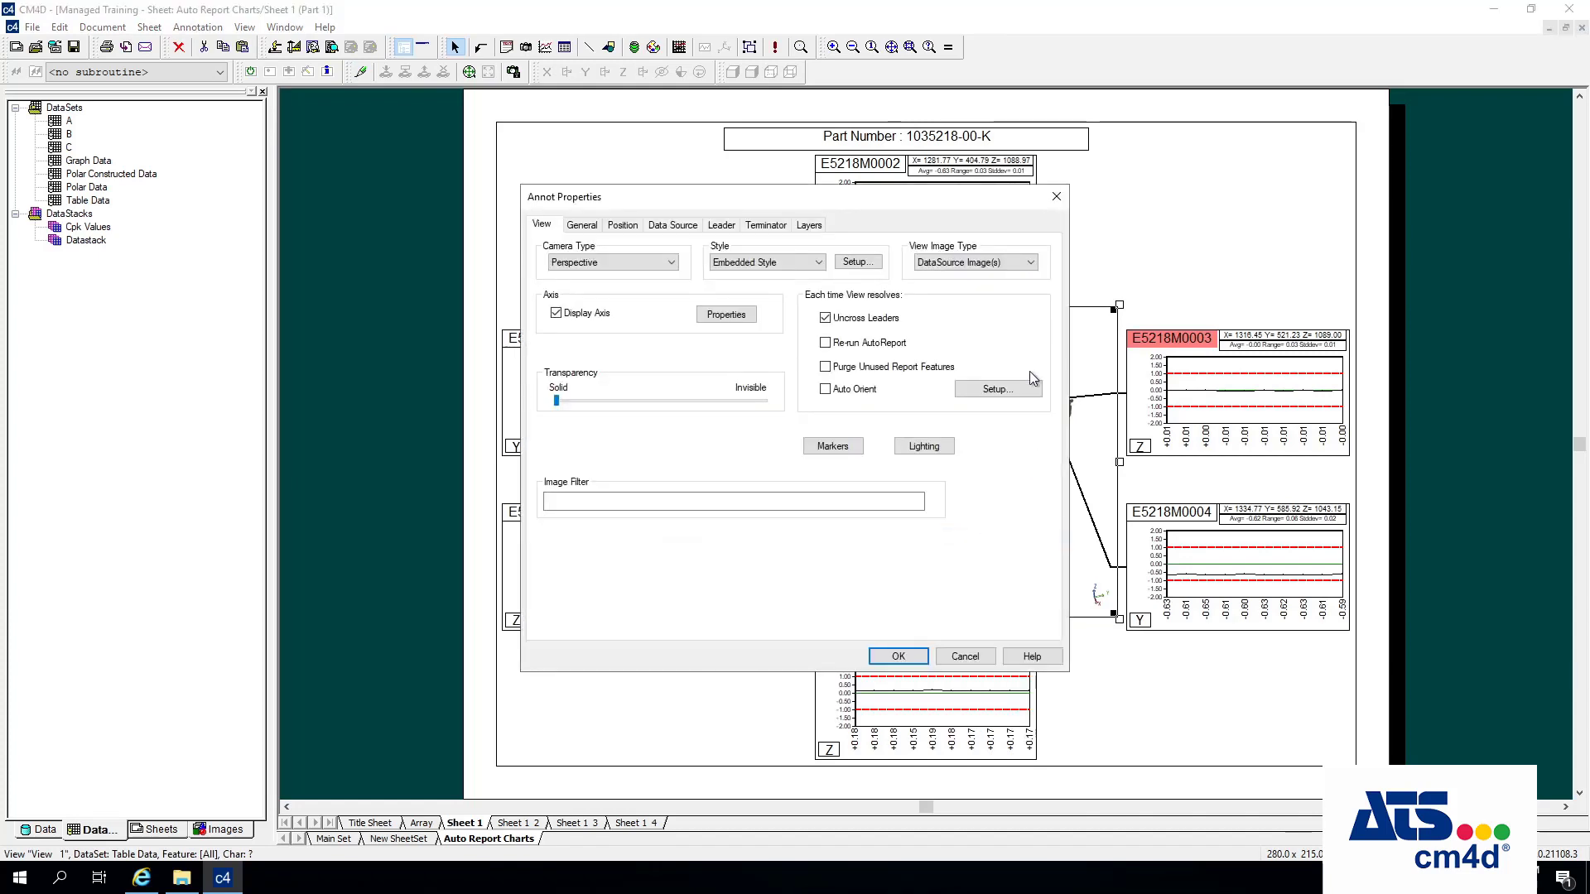
pyautogui.click(856, 395)
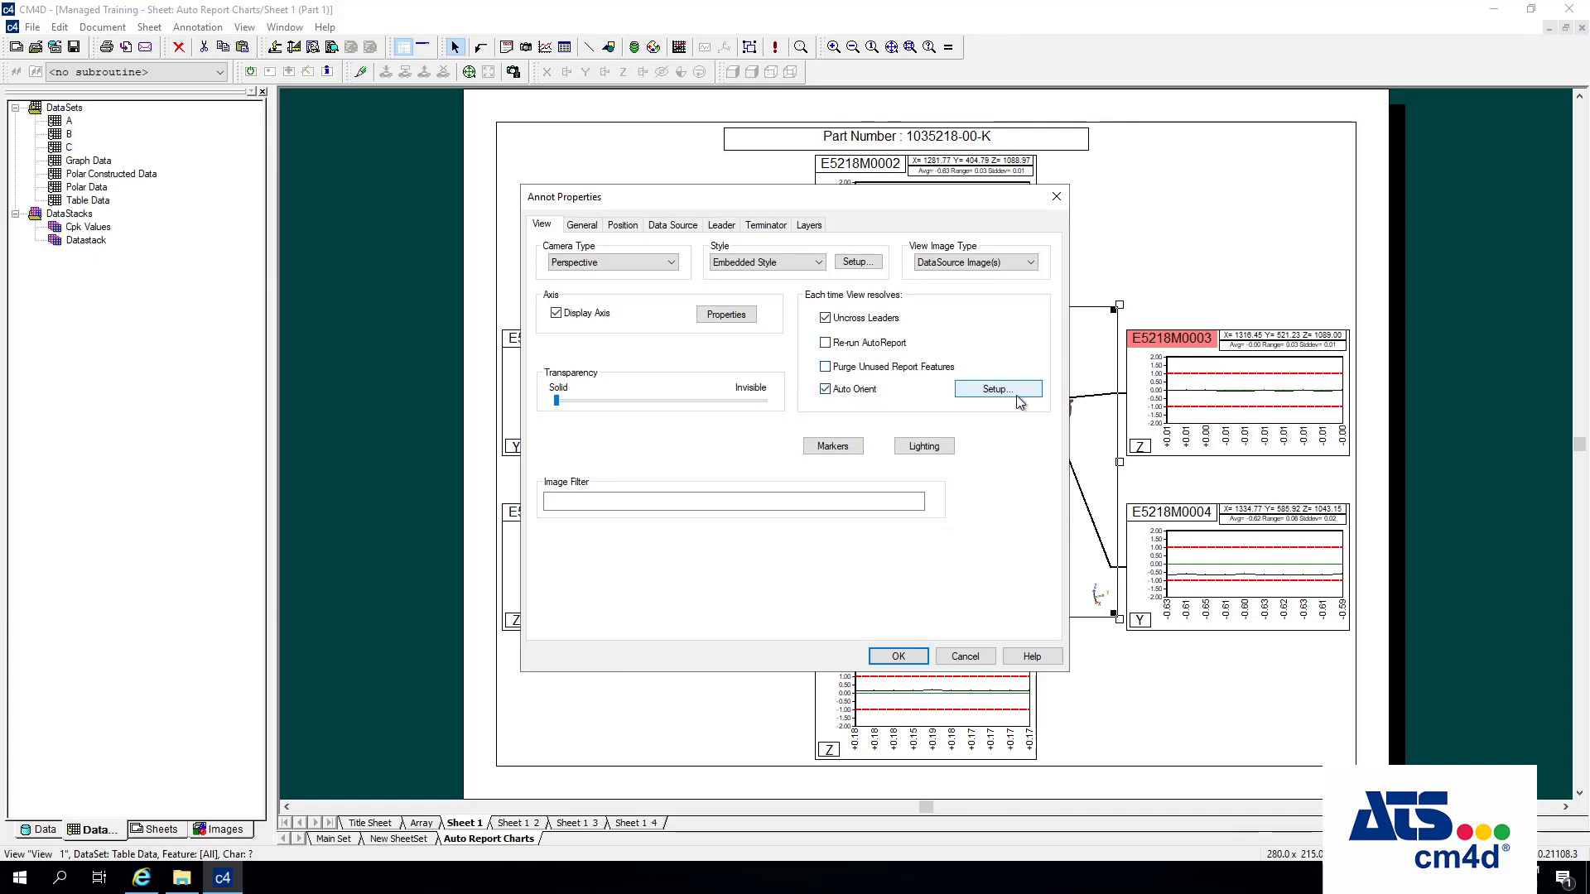
pyautogui.click(1012, 390)
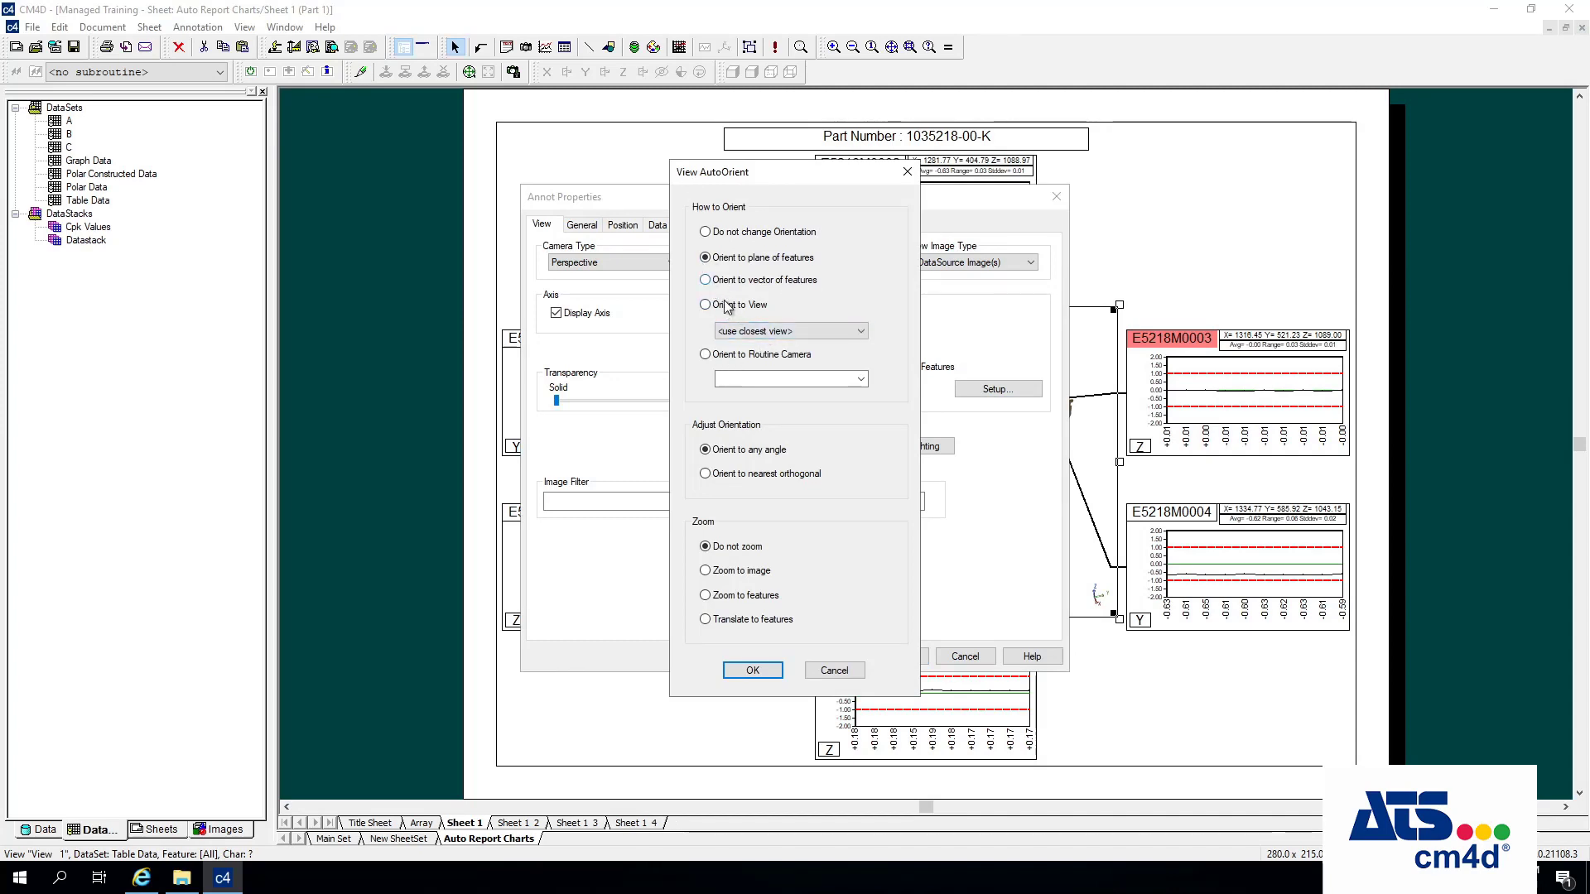
pyautogui.click(752, 313)
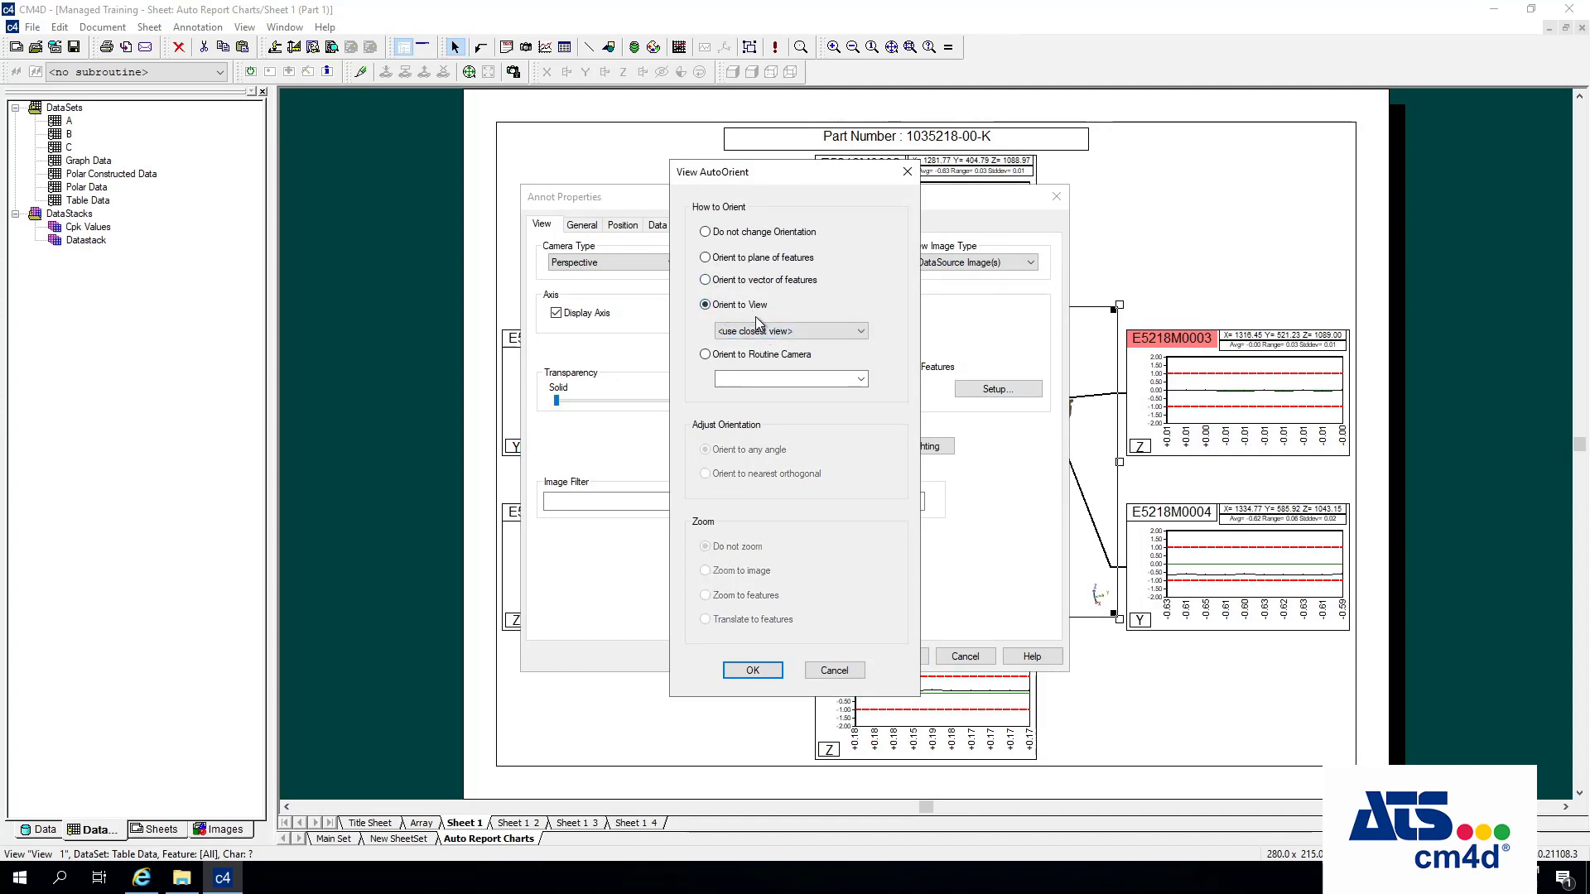
pyautogui.click(738, 264)
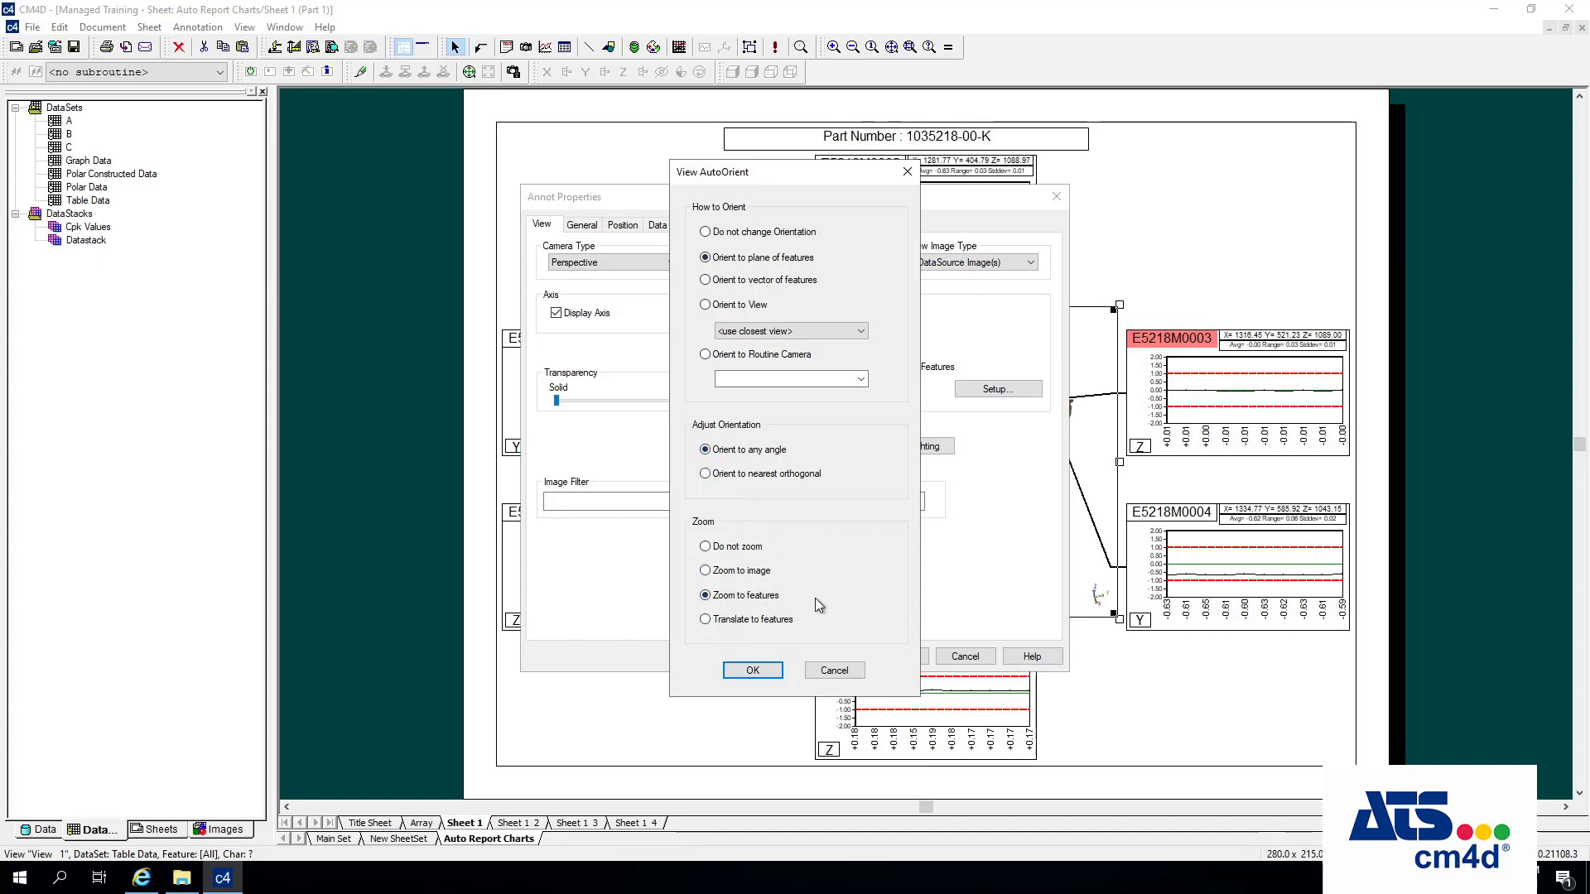
pyautogui.click(767, 672)
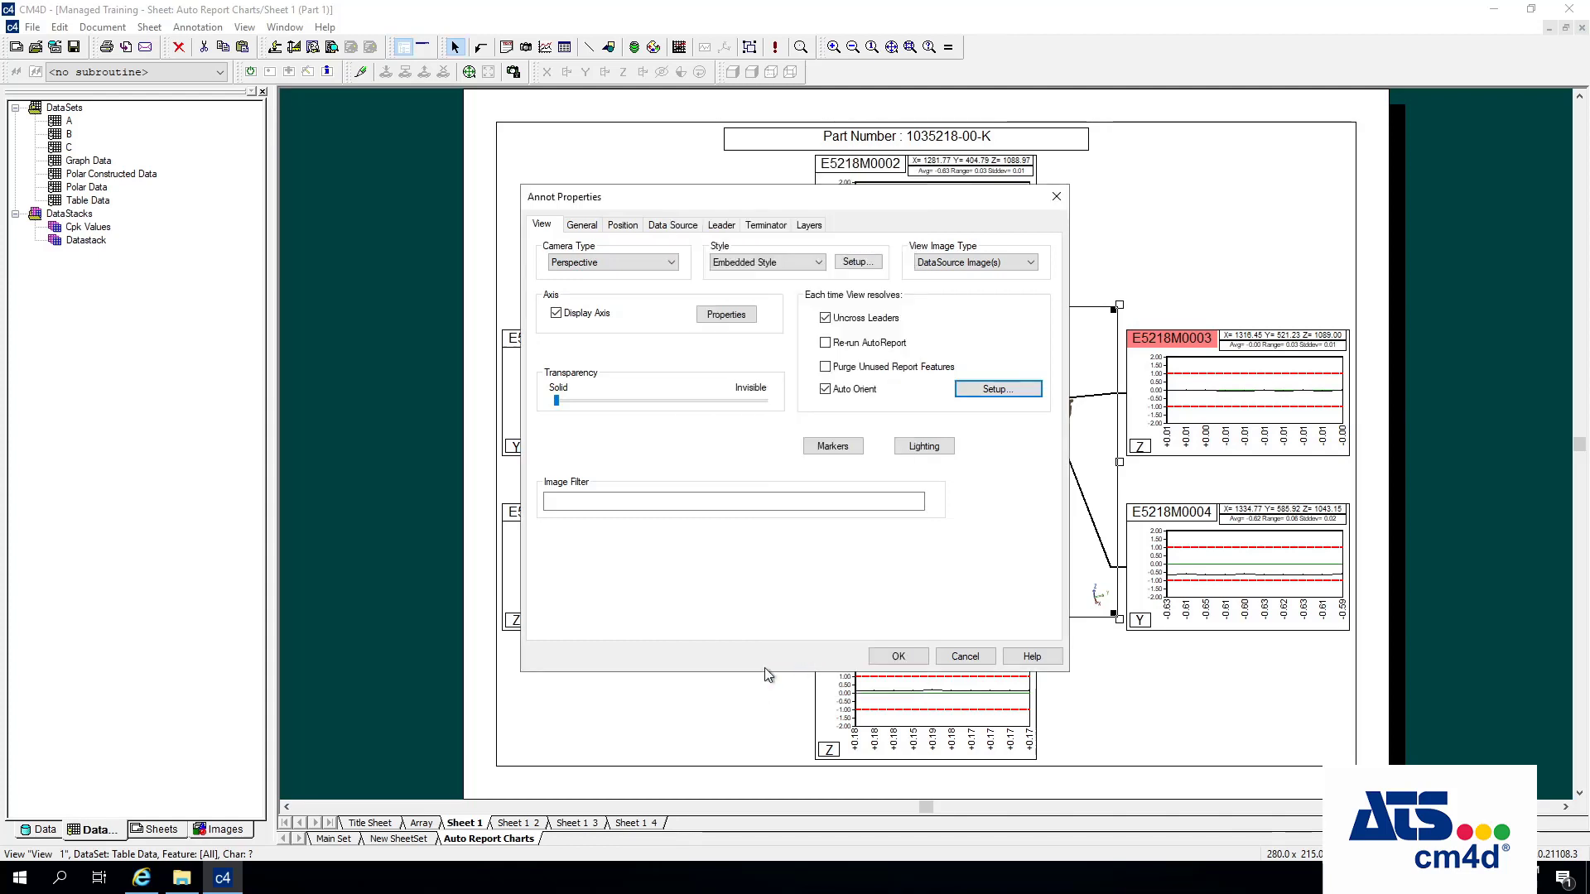
pyautogui.click(896, 656)
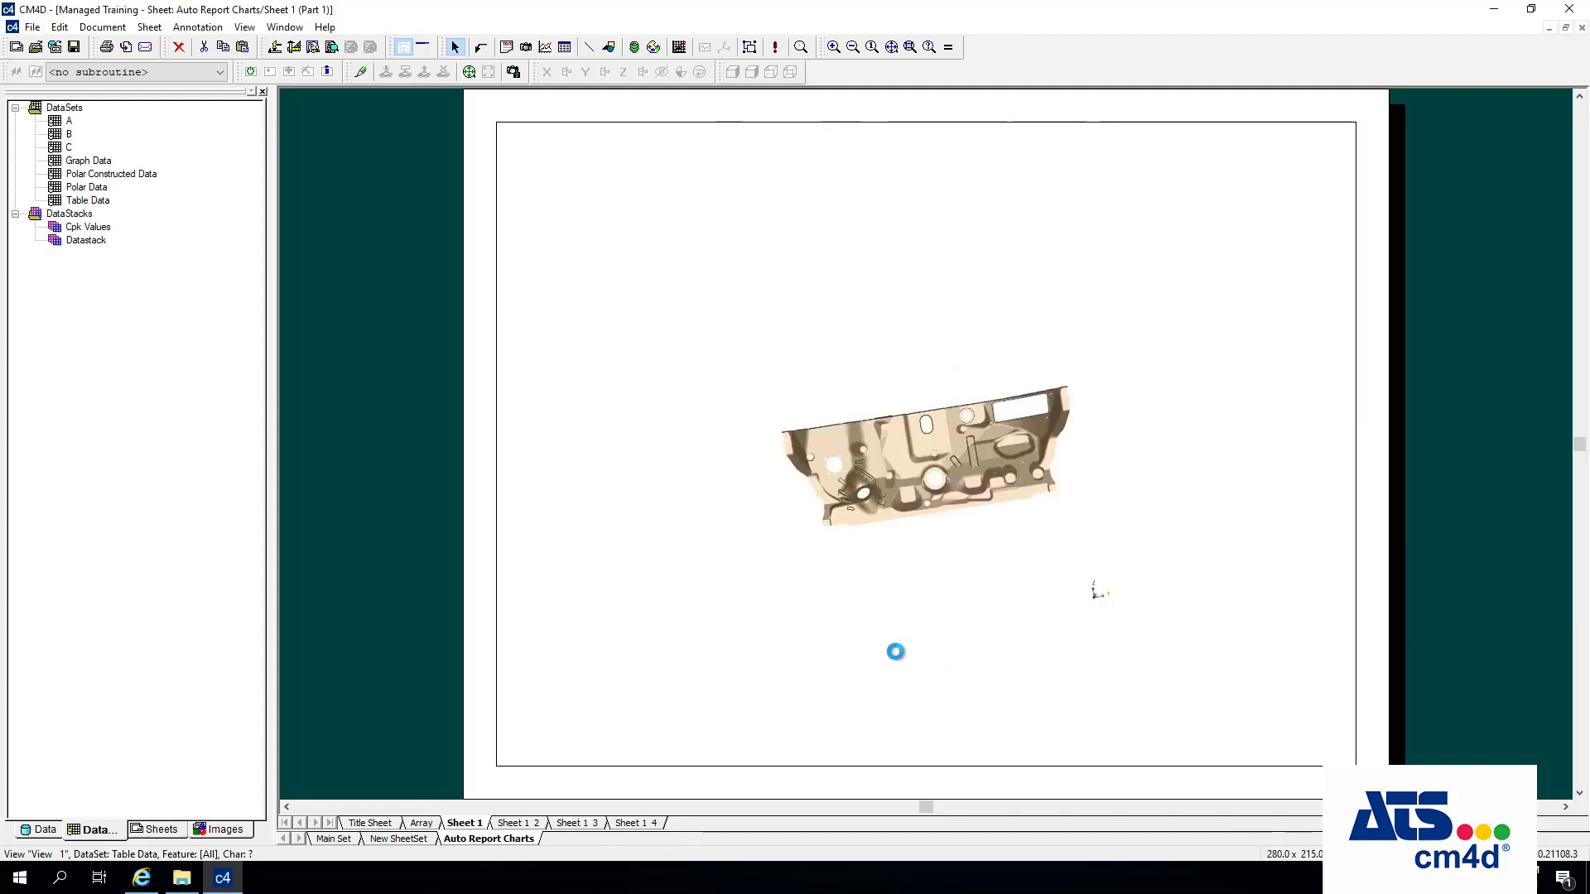
# Rerun AutoReport from Sheet 1 with the AutoChart annotation and the Multiple Sheets, All Identical layout.
pyautogui.click(536, 823)
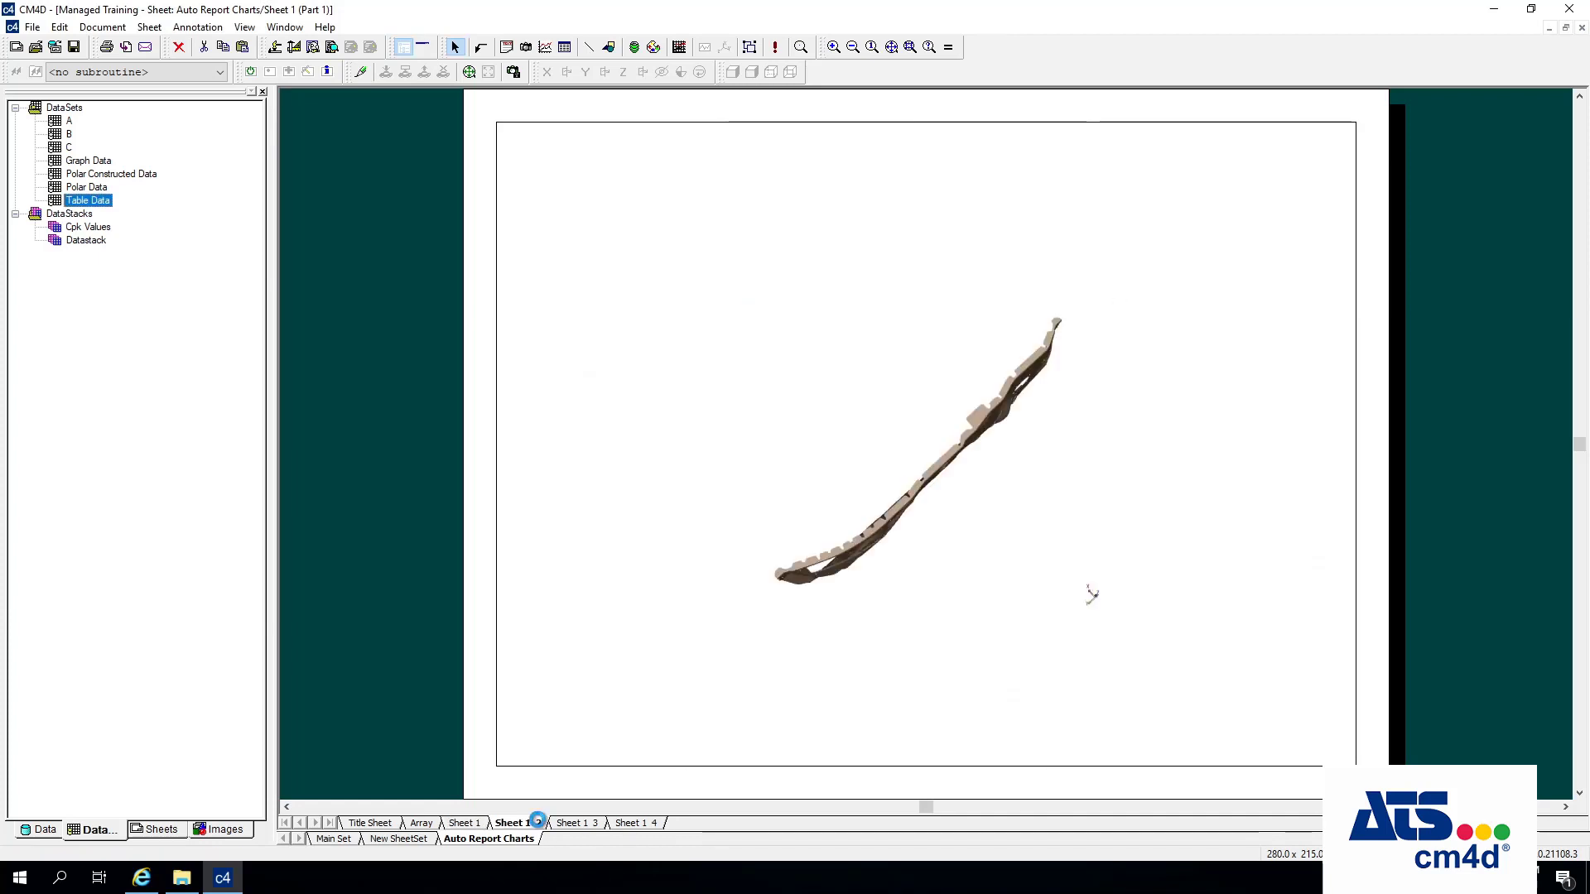
pyautogui.click(464, 824)
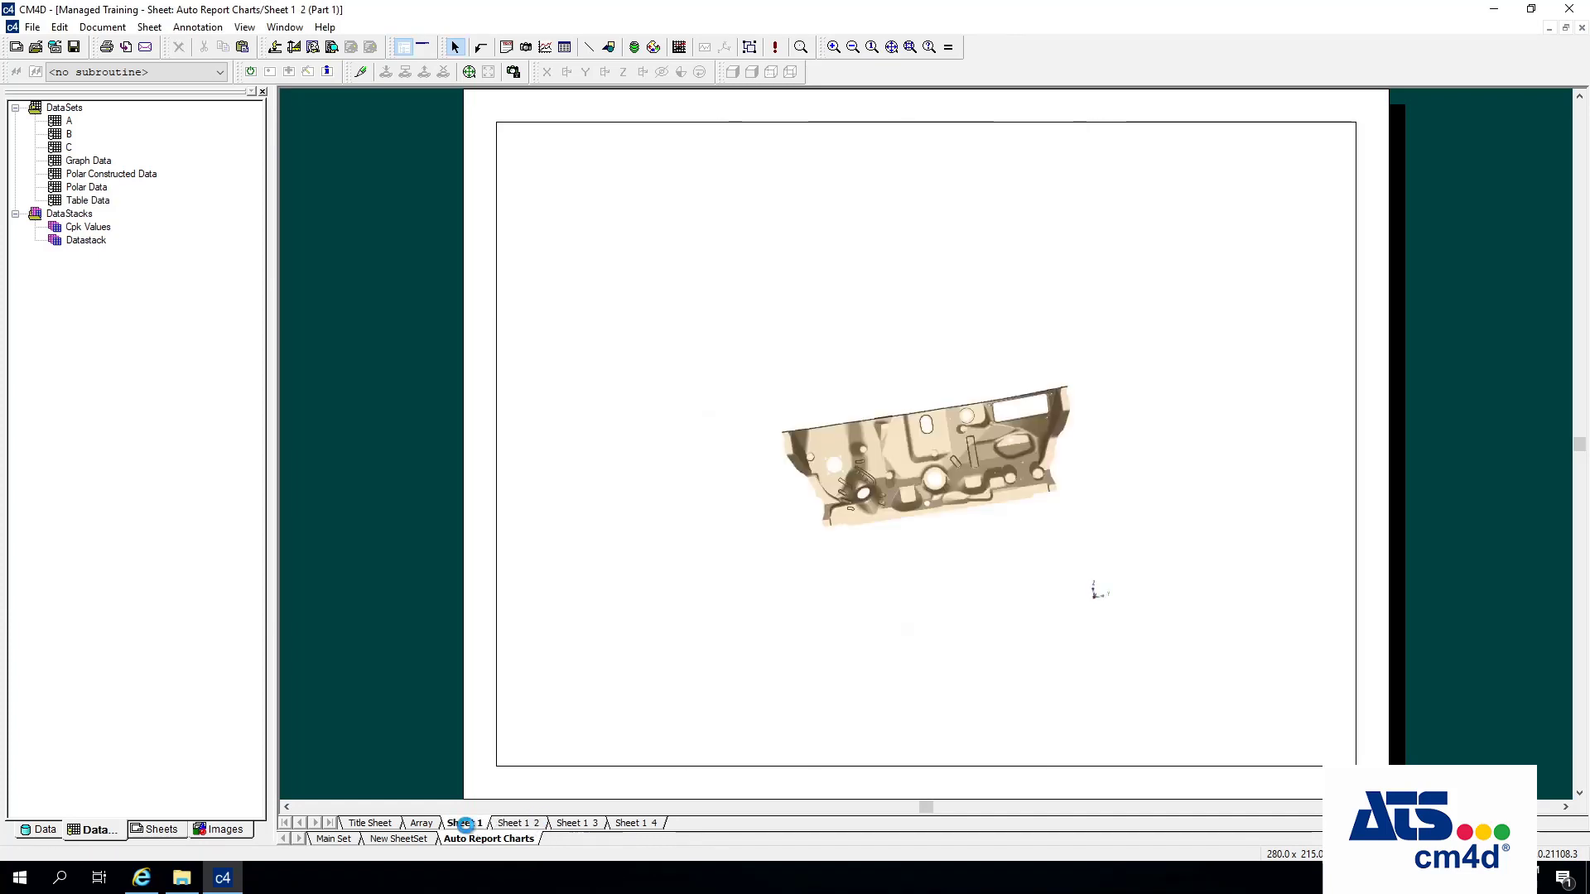
pyautogui.click(103, 30)
pyautogui.moveTo(161, 29)
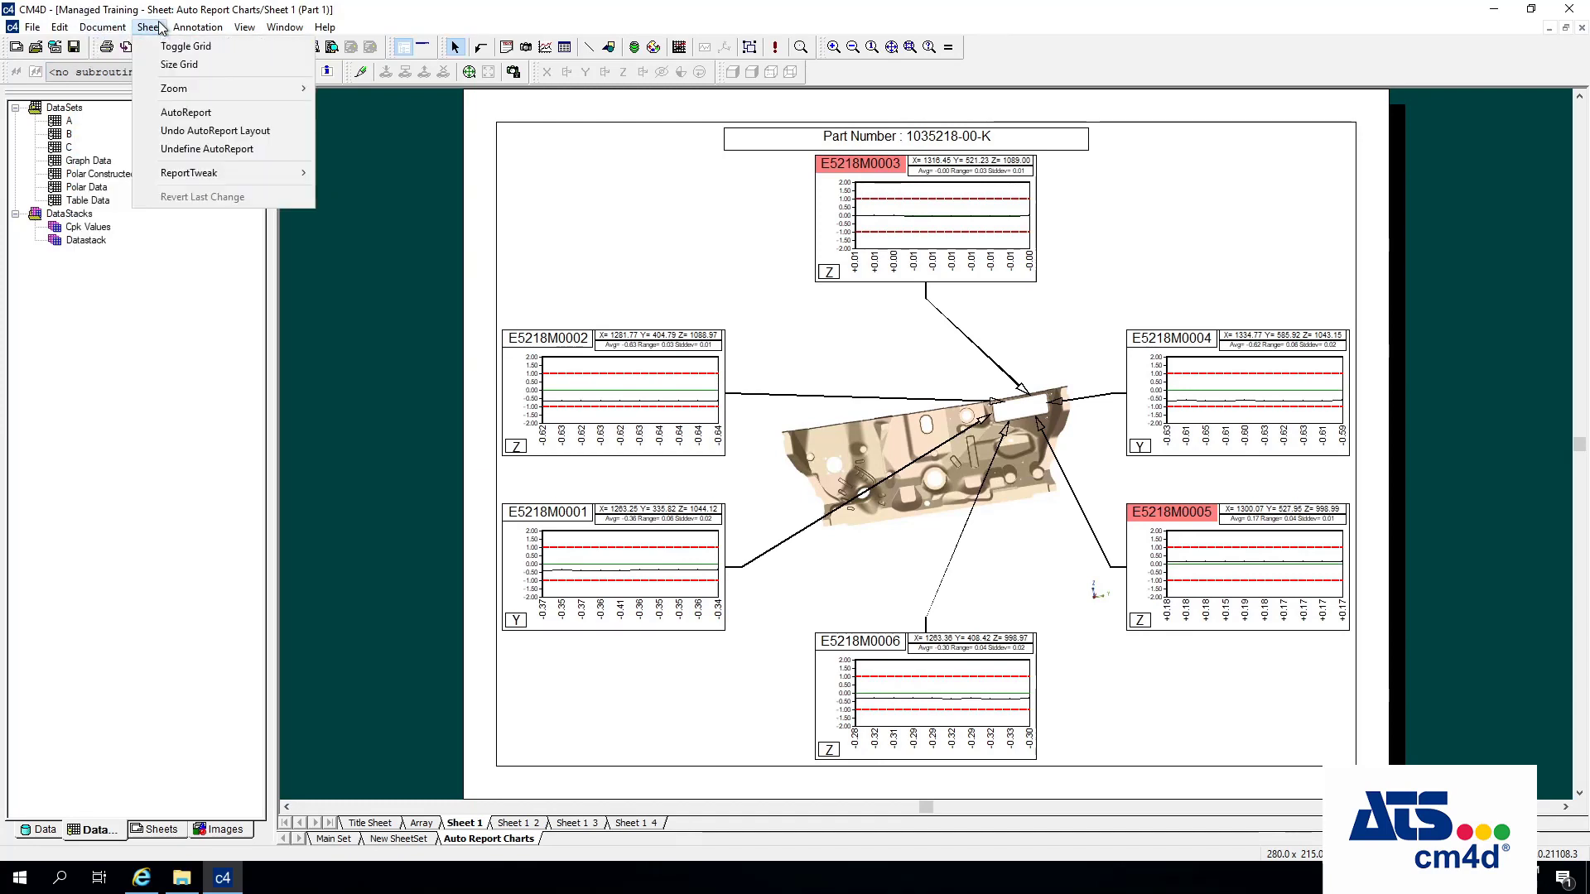
pyautogui.click(188, 116)
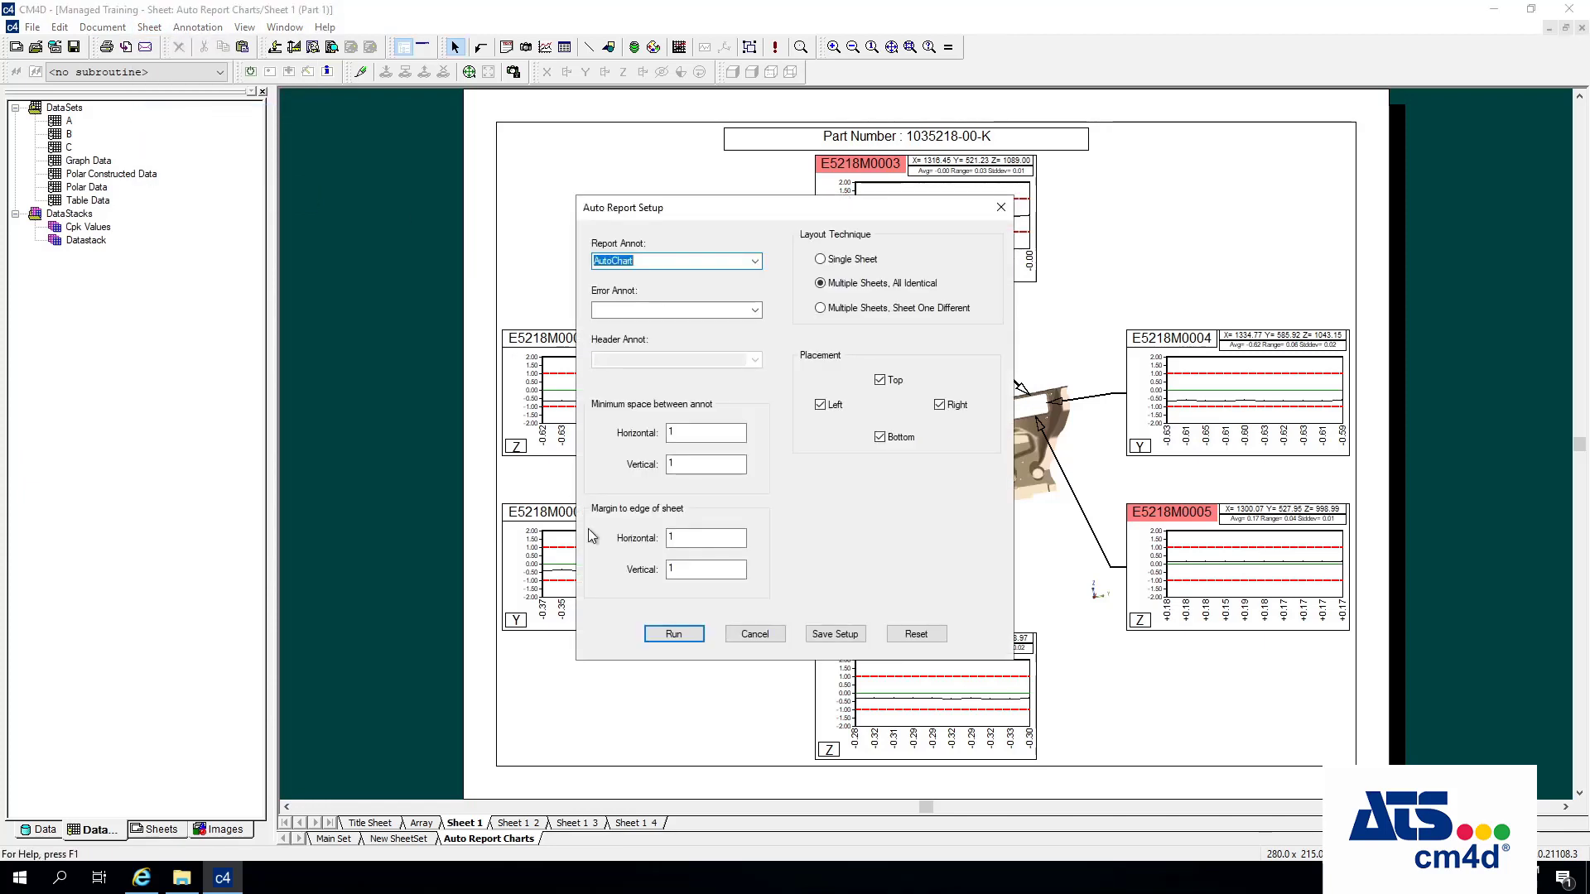
pyautogui.click(673, 636)
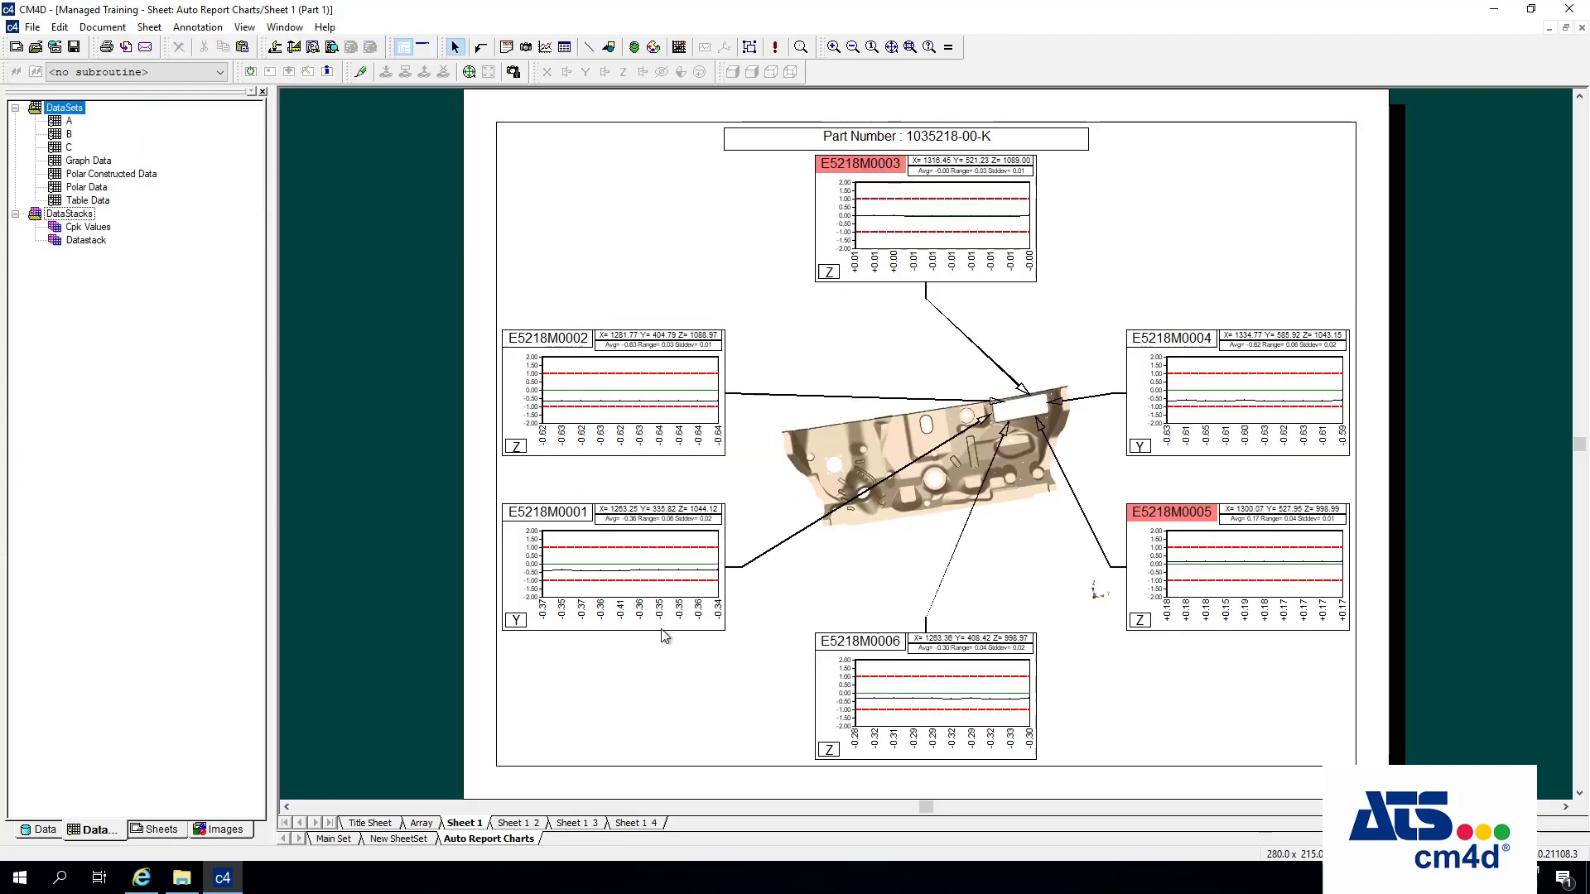
# Check the part view orientation on Sheet 1 2, Sheet 1 3 and Sheet 1 4, and return to Sheet 1.
pyautogui.click(520, 822)
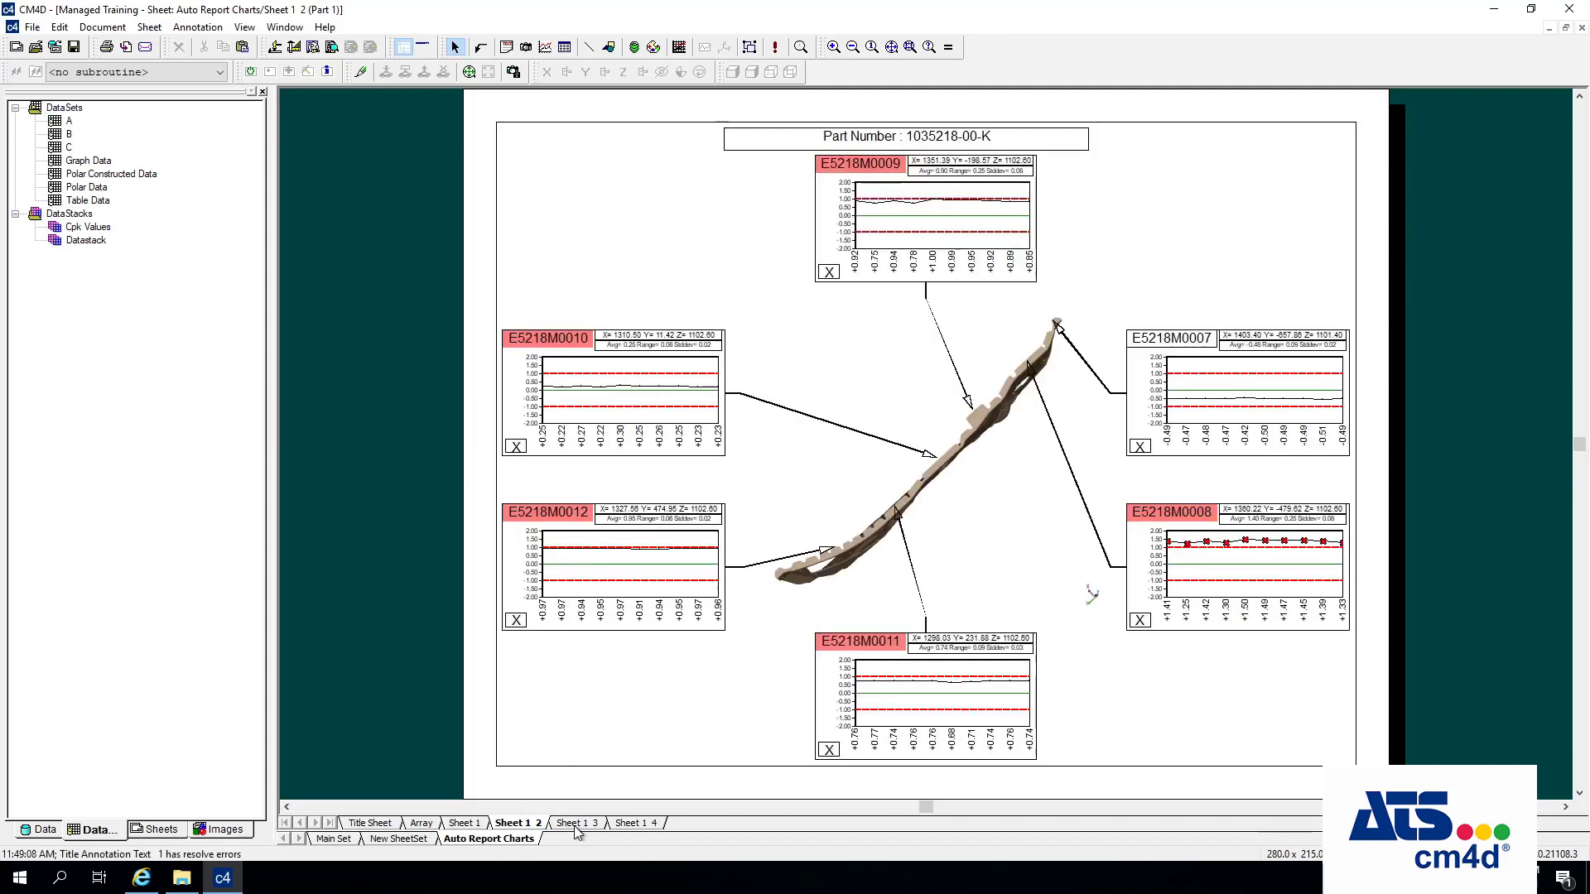
pyautogui.click(574, 823)
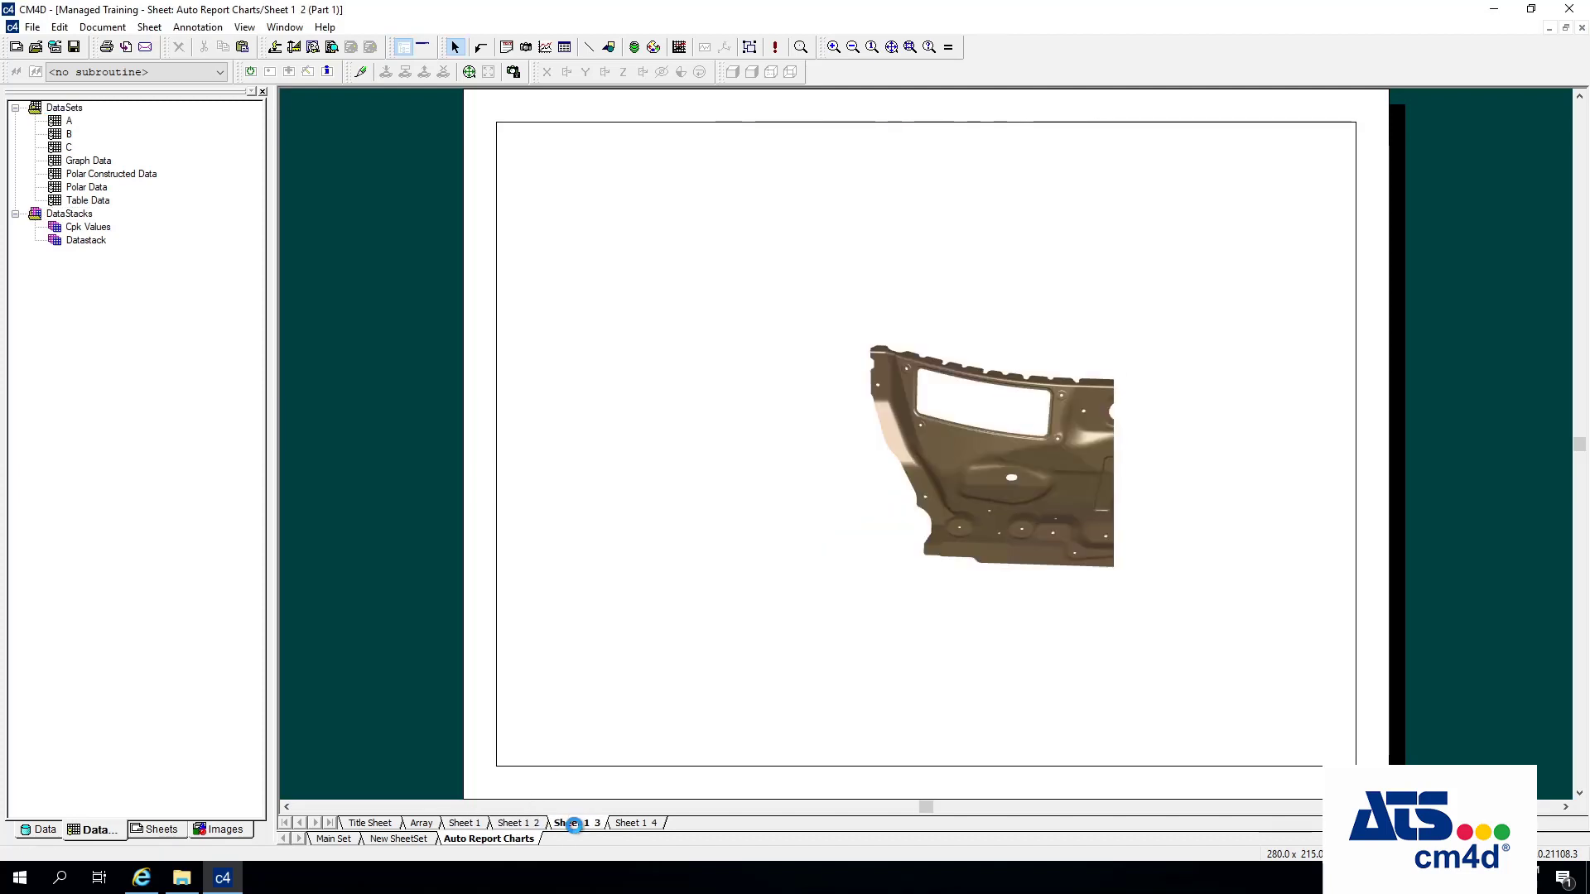
pyautogui.click(628, 824)
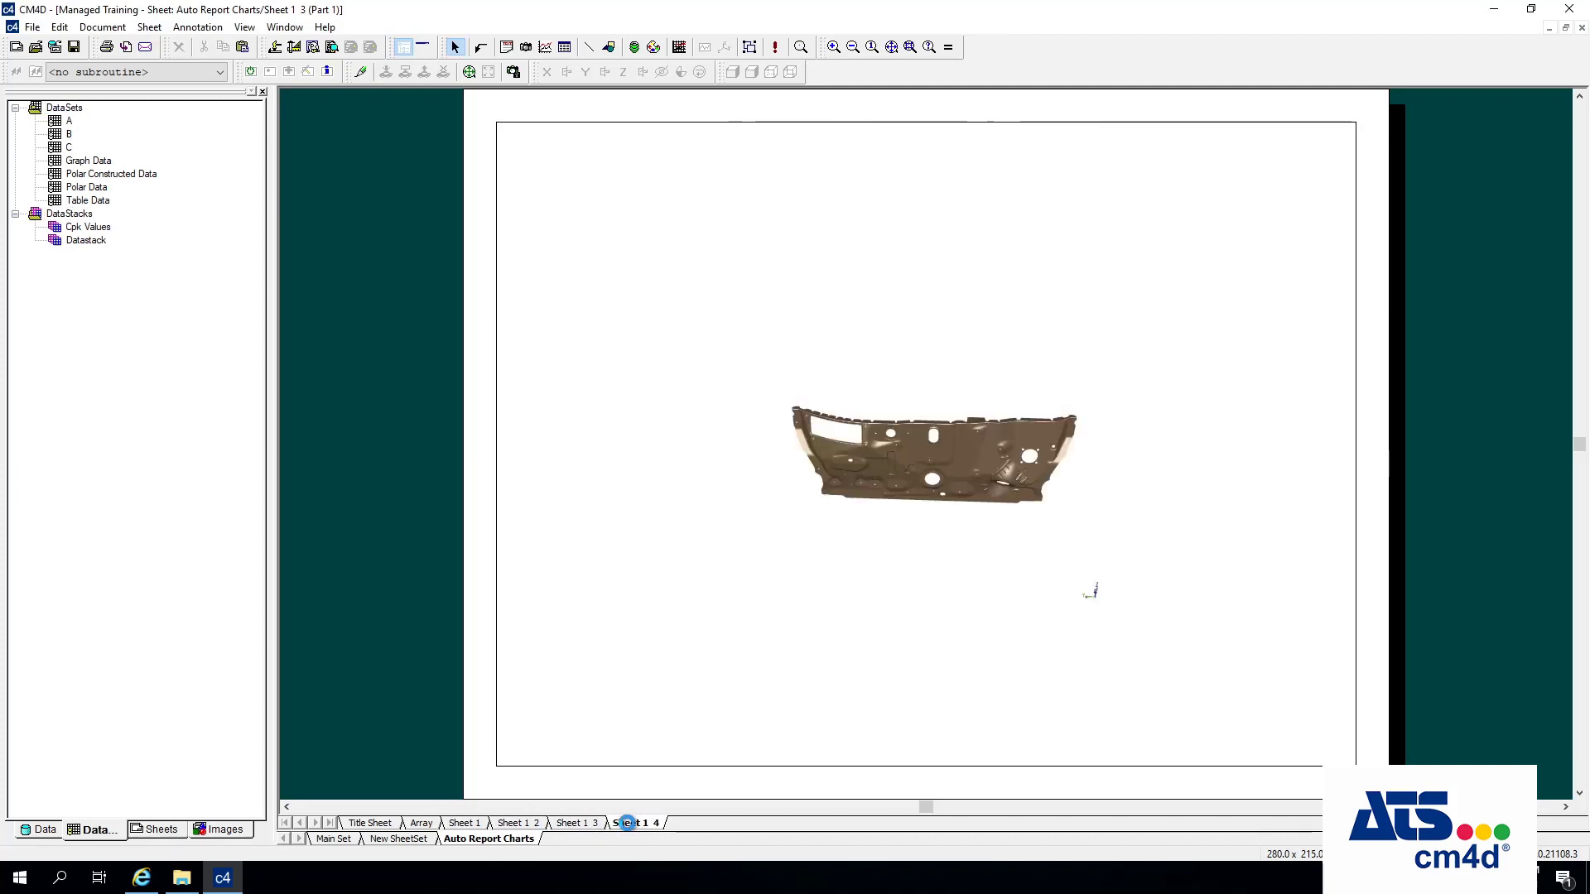
pyautogui.click(574, 823)
pyautogui.click(519, 822)
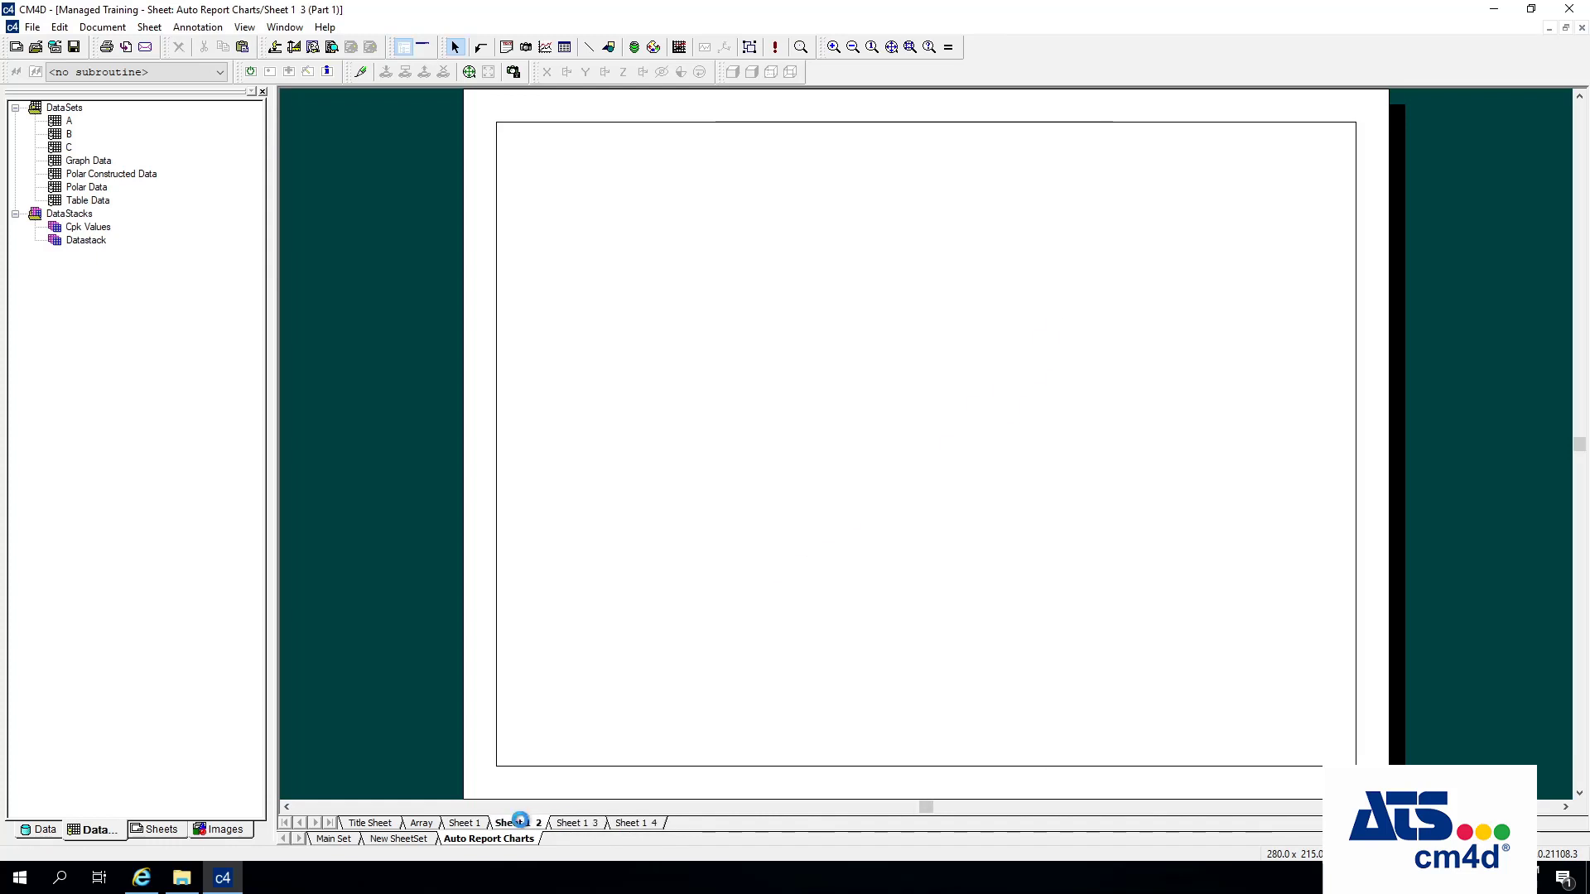
pyautogui.click(468, 823)
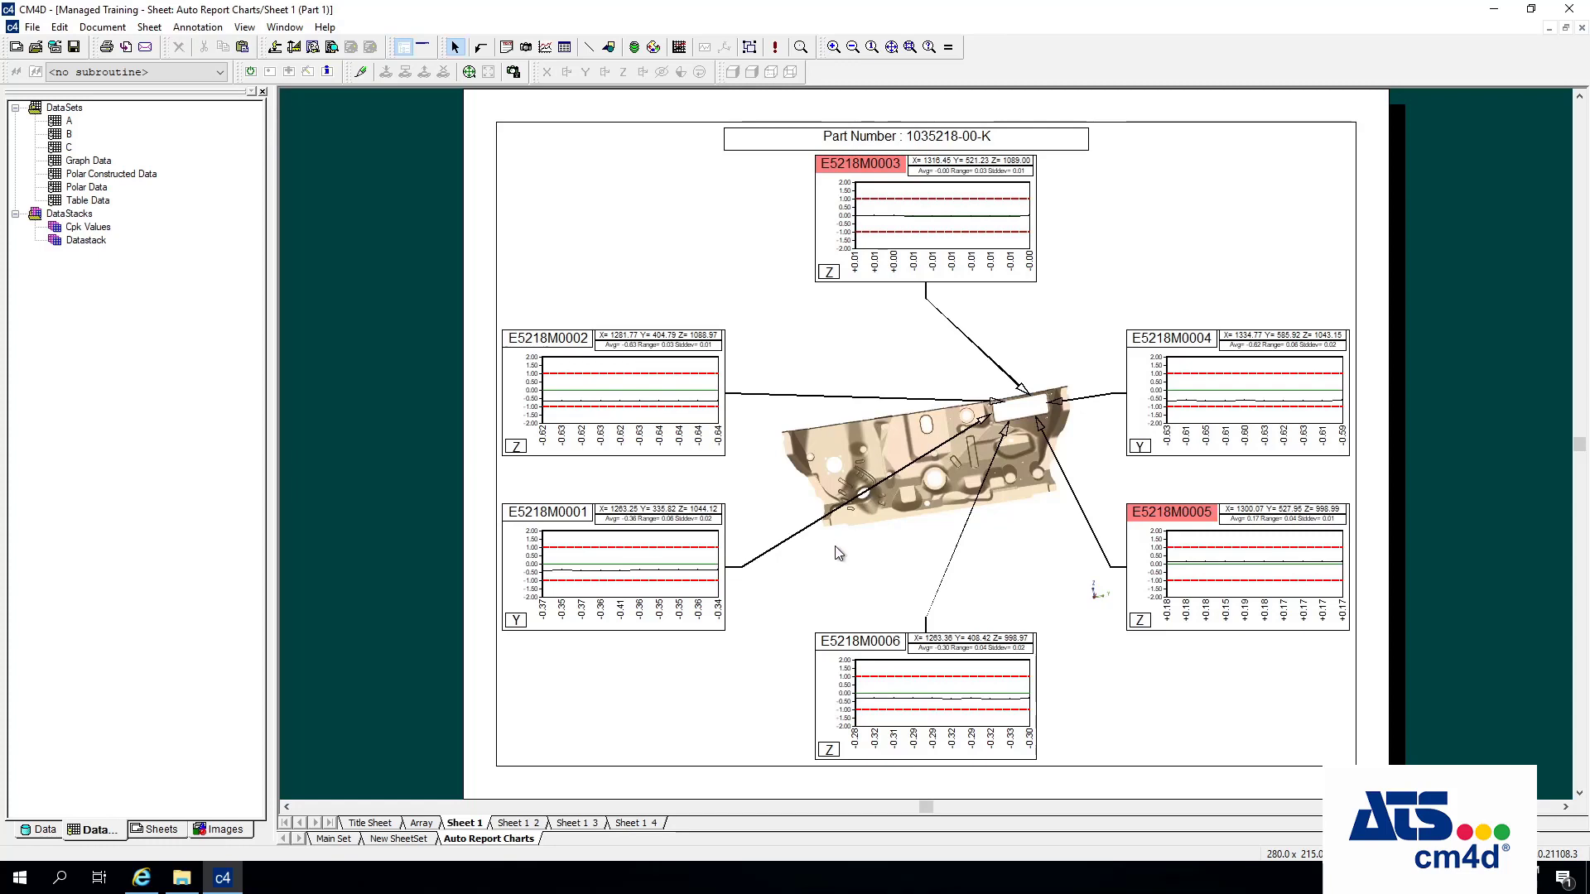
# Undo the AutoReport layout and reapply the part view's Auto Orient setup with Orient to plane of features and Zoom to features.
pyautogui.click(149, 26)
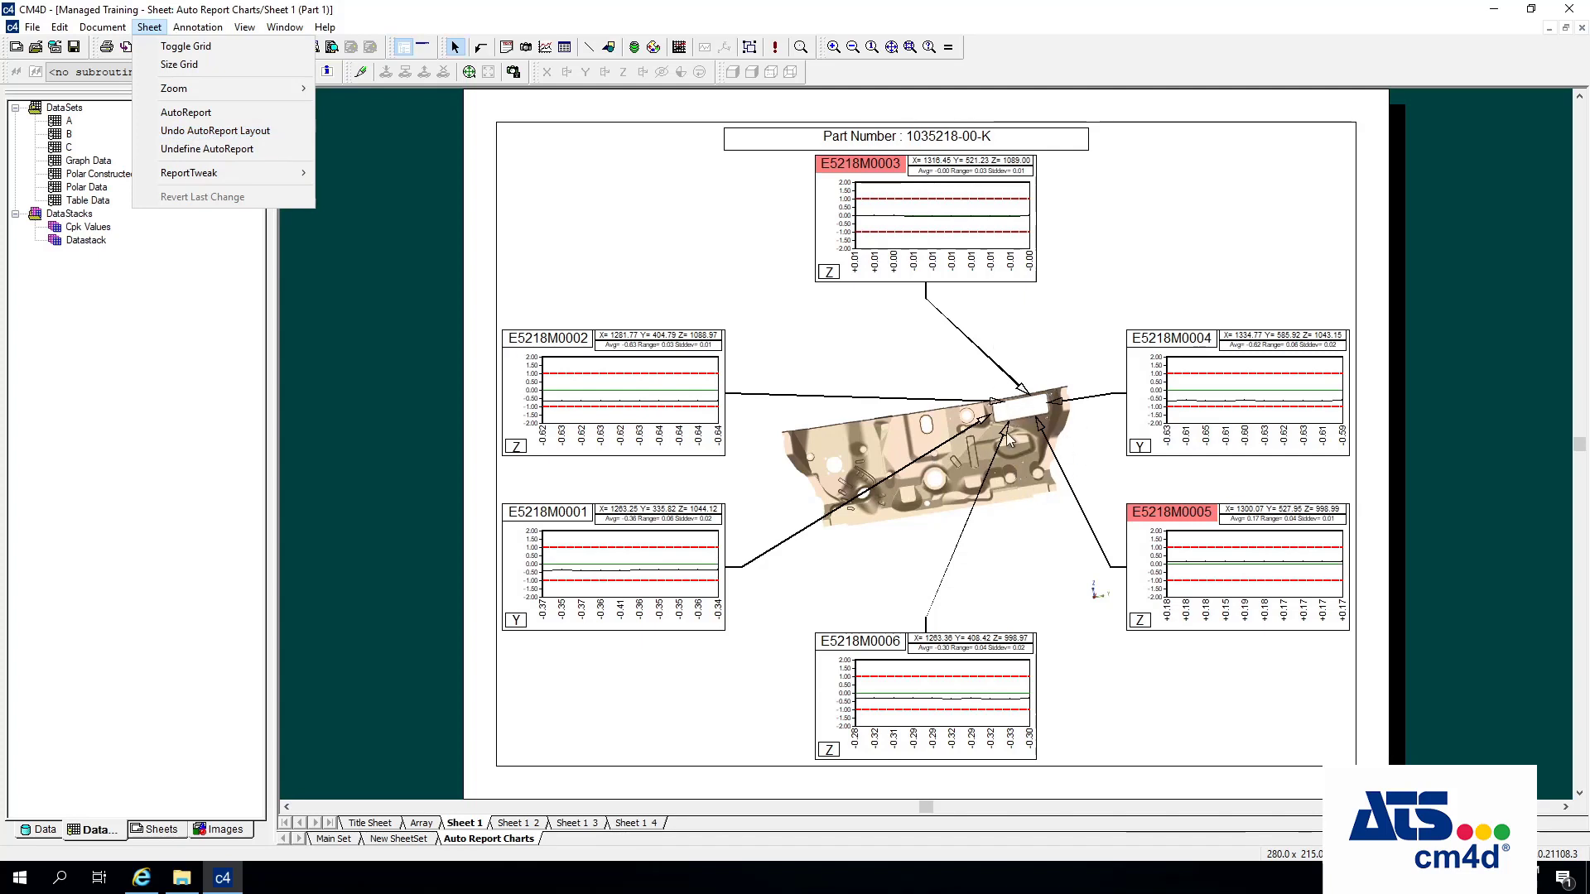
pyautogui.click(236, 132)
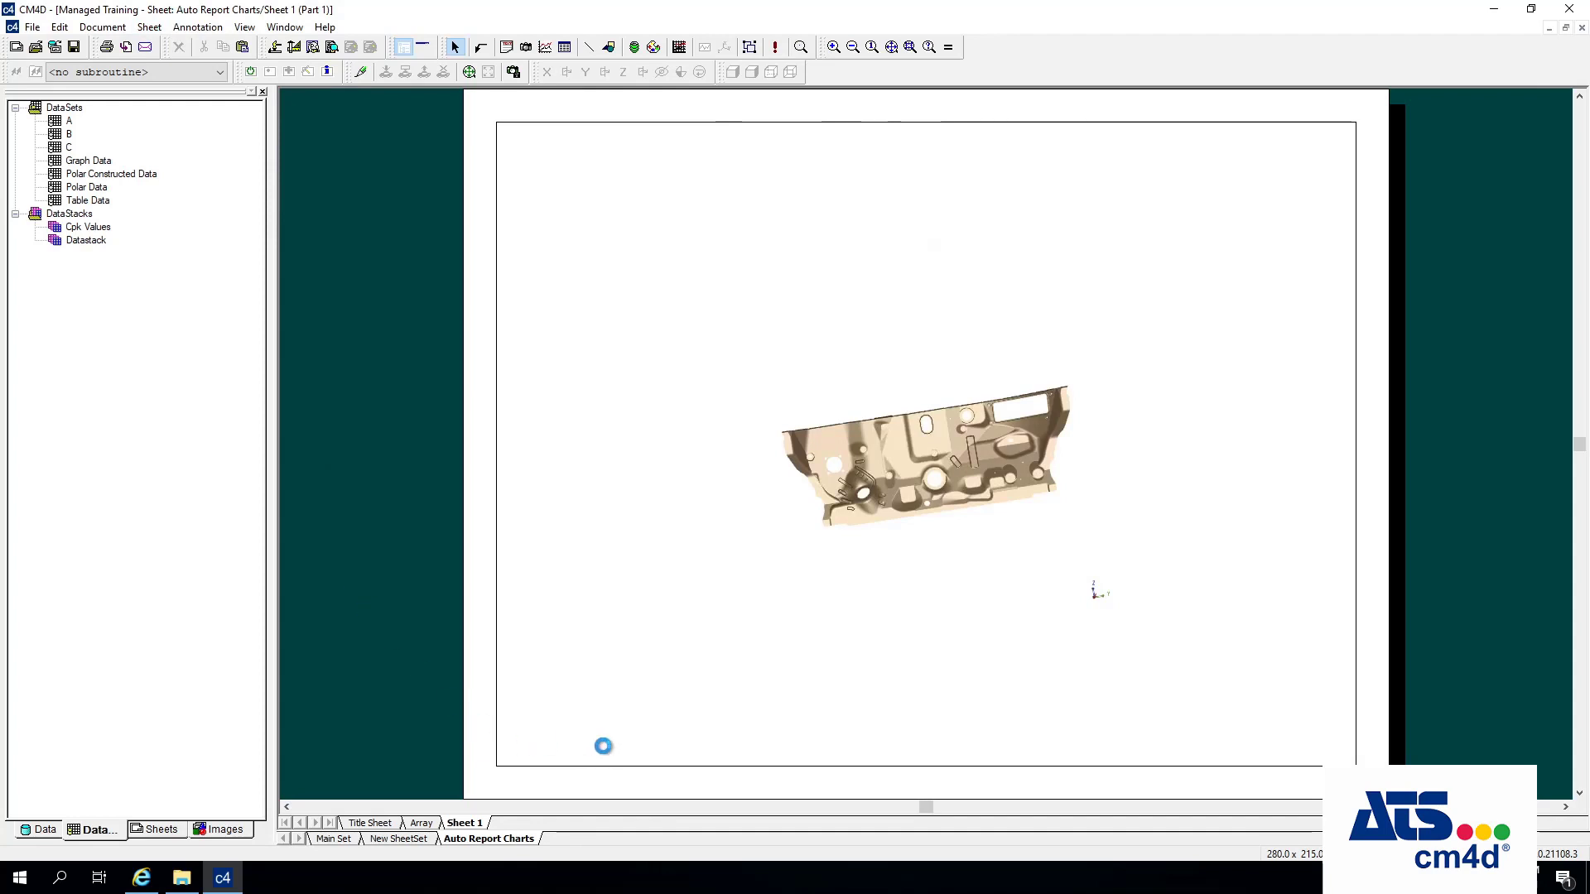
pyautogui.rightClick(894, 449)
pyautogui.click(944, 530)
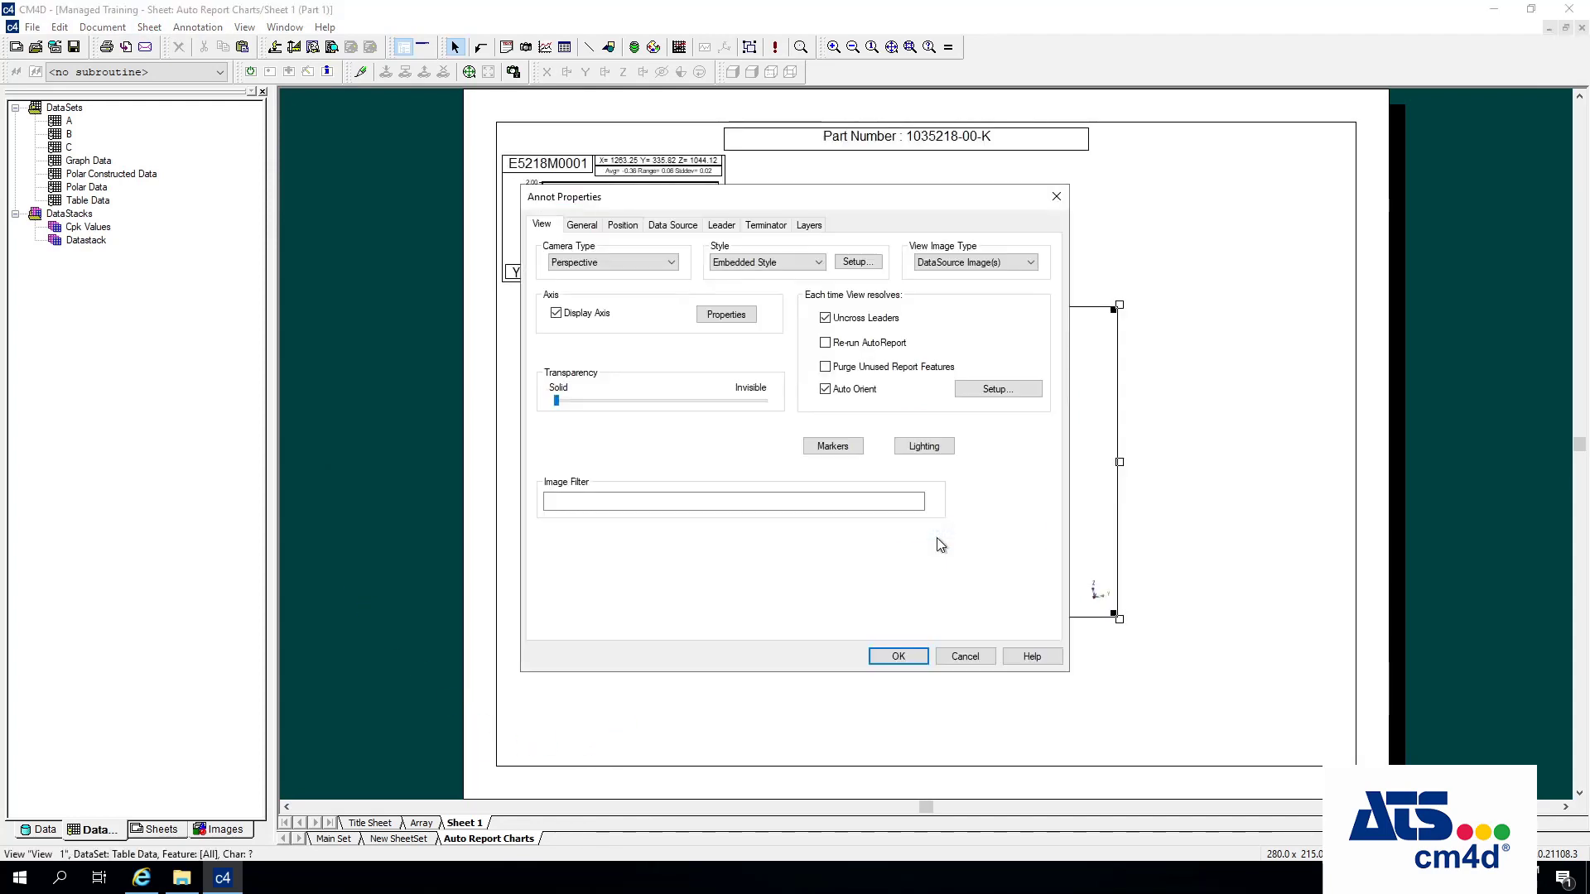
pyautogui.click(995, 392)
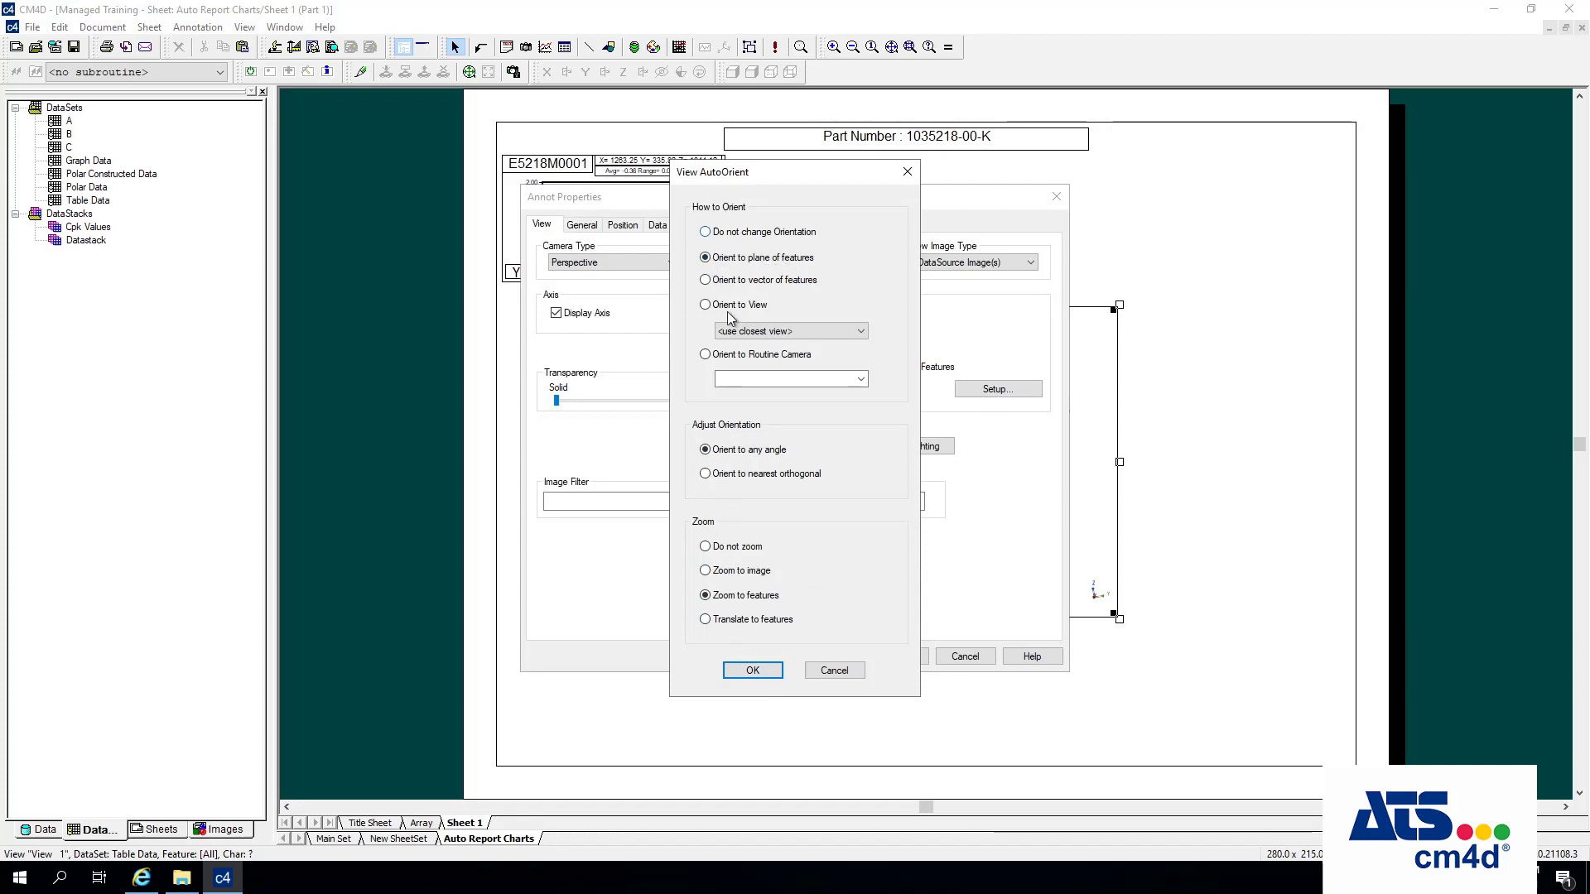
pyautogui.click(772, 673)
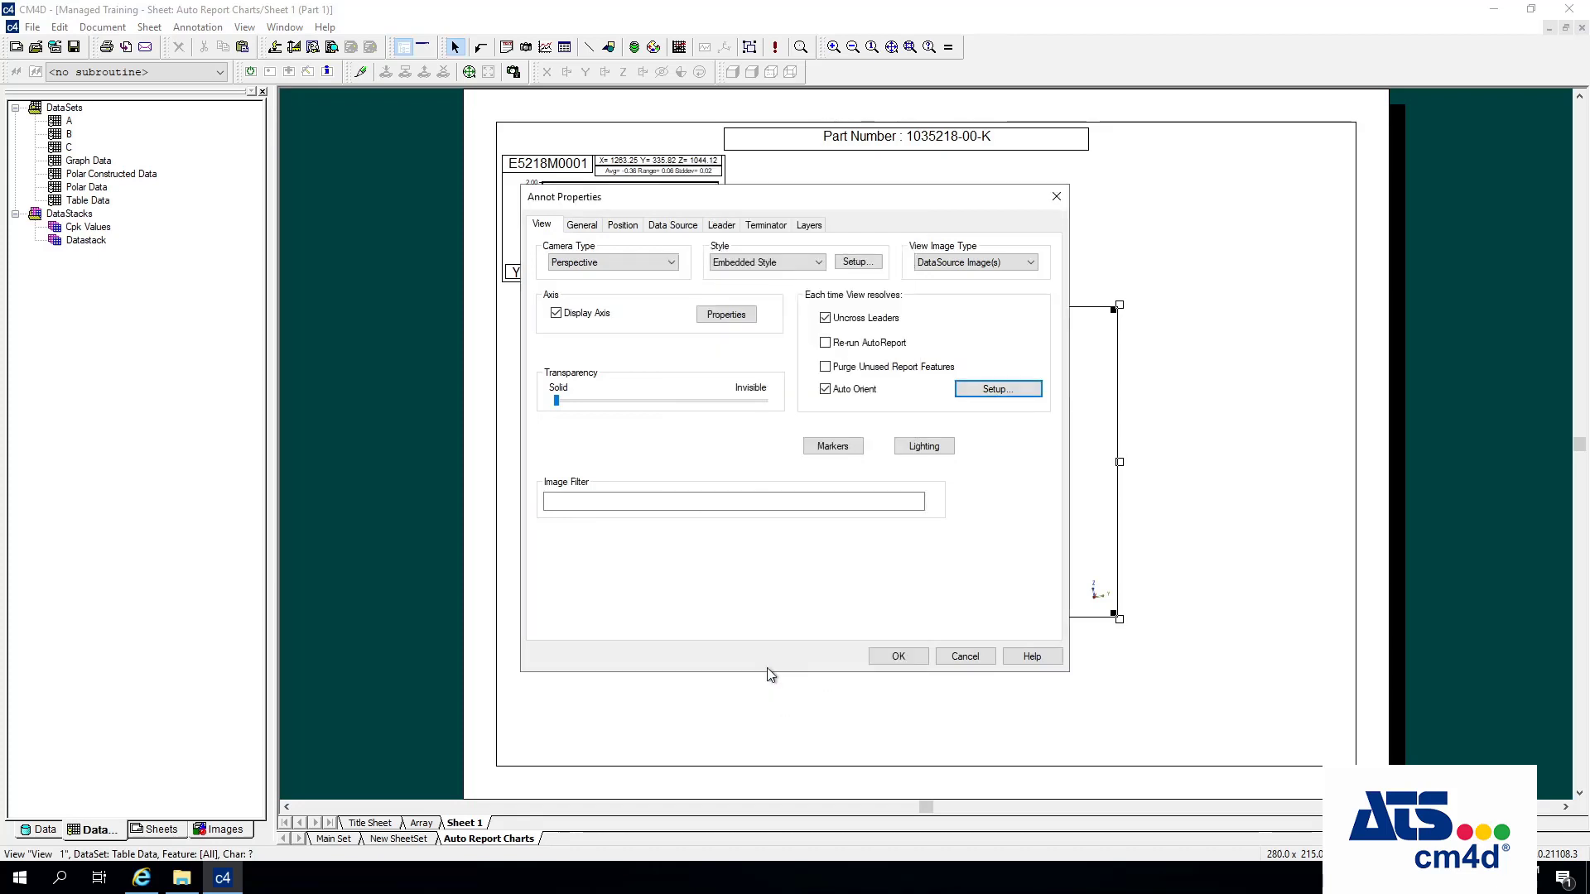
pyautogui.click(898, 656)
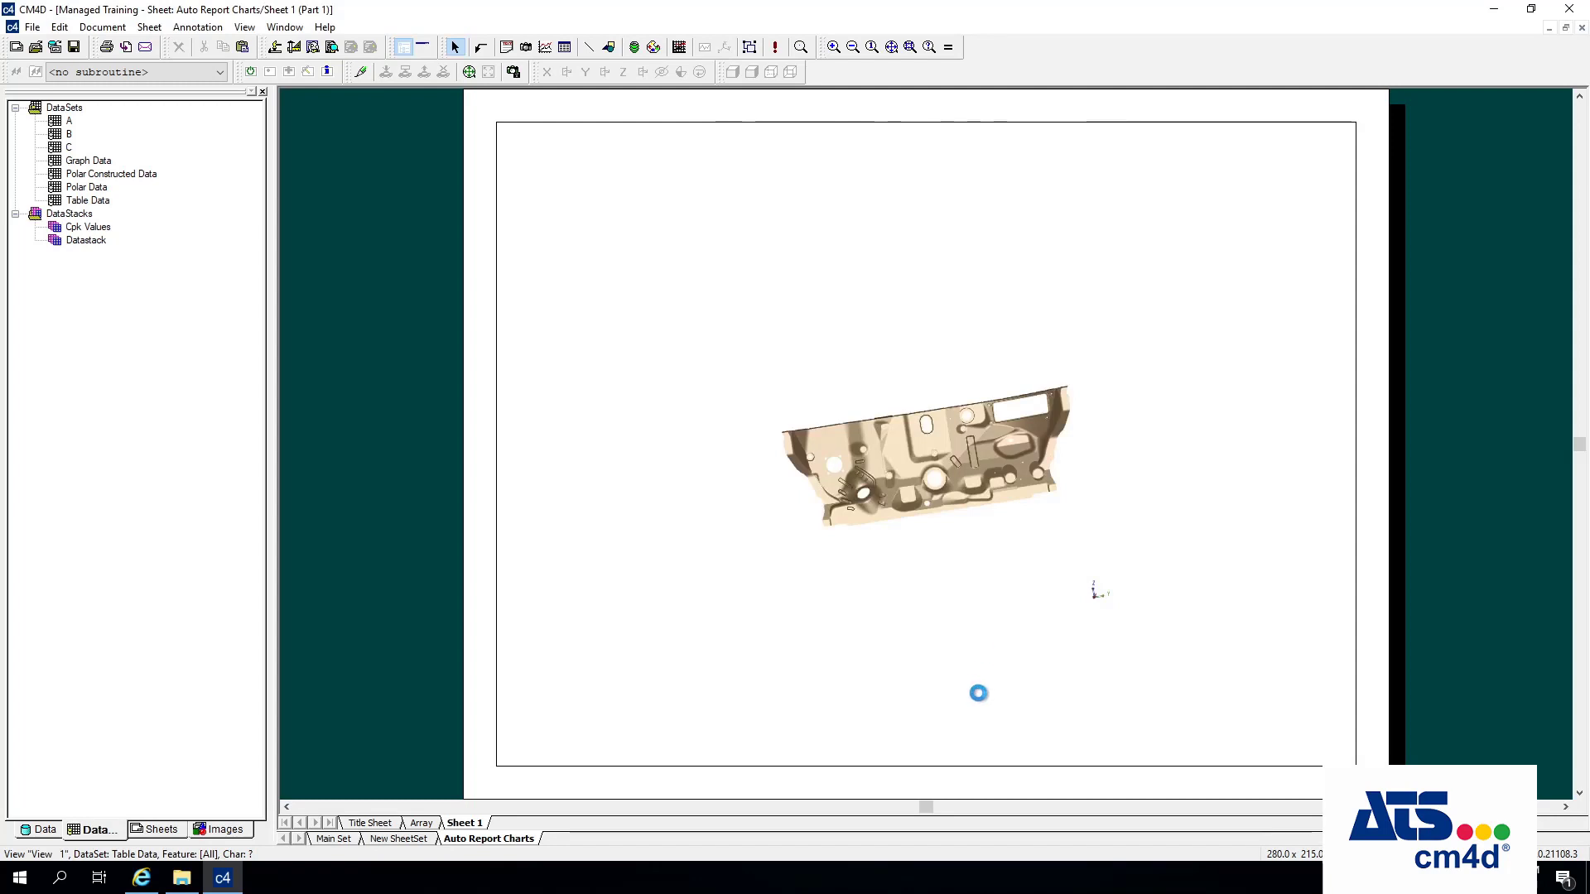
# Run AutoReport with the existing setup and check the part view on Sheet 1 2, Sheet 1 3 and Sheet 1 4.
pyautogui.click(149, 27)
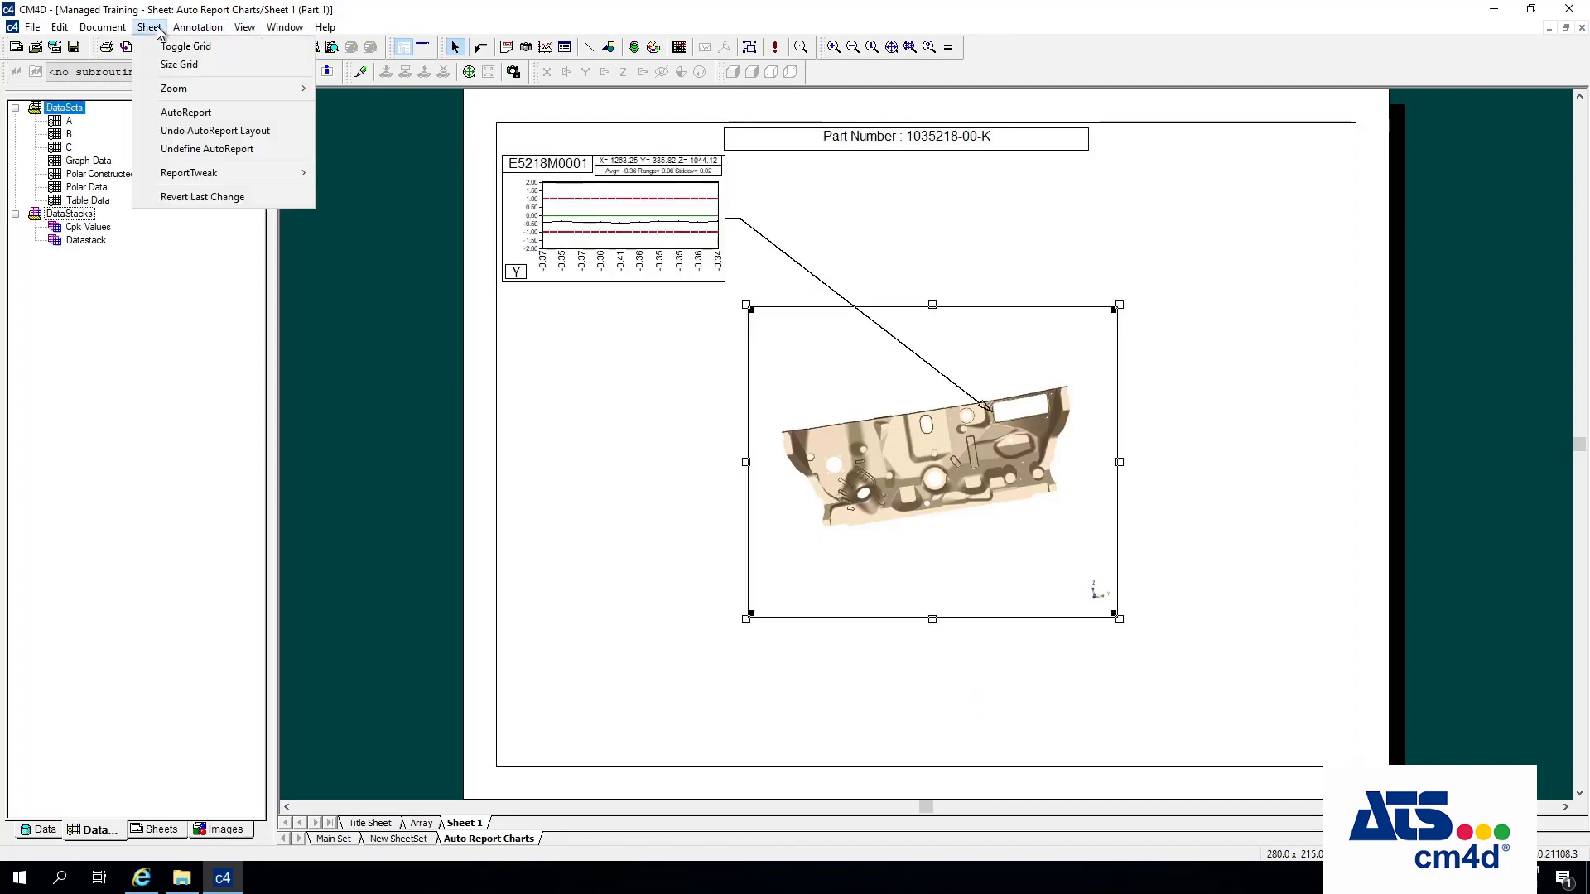
pyautogui.click(186, 112)
pyautogui.click(674, 634)
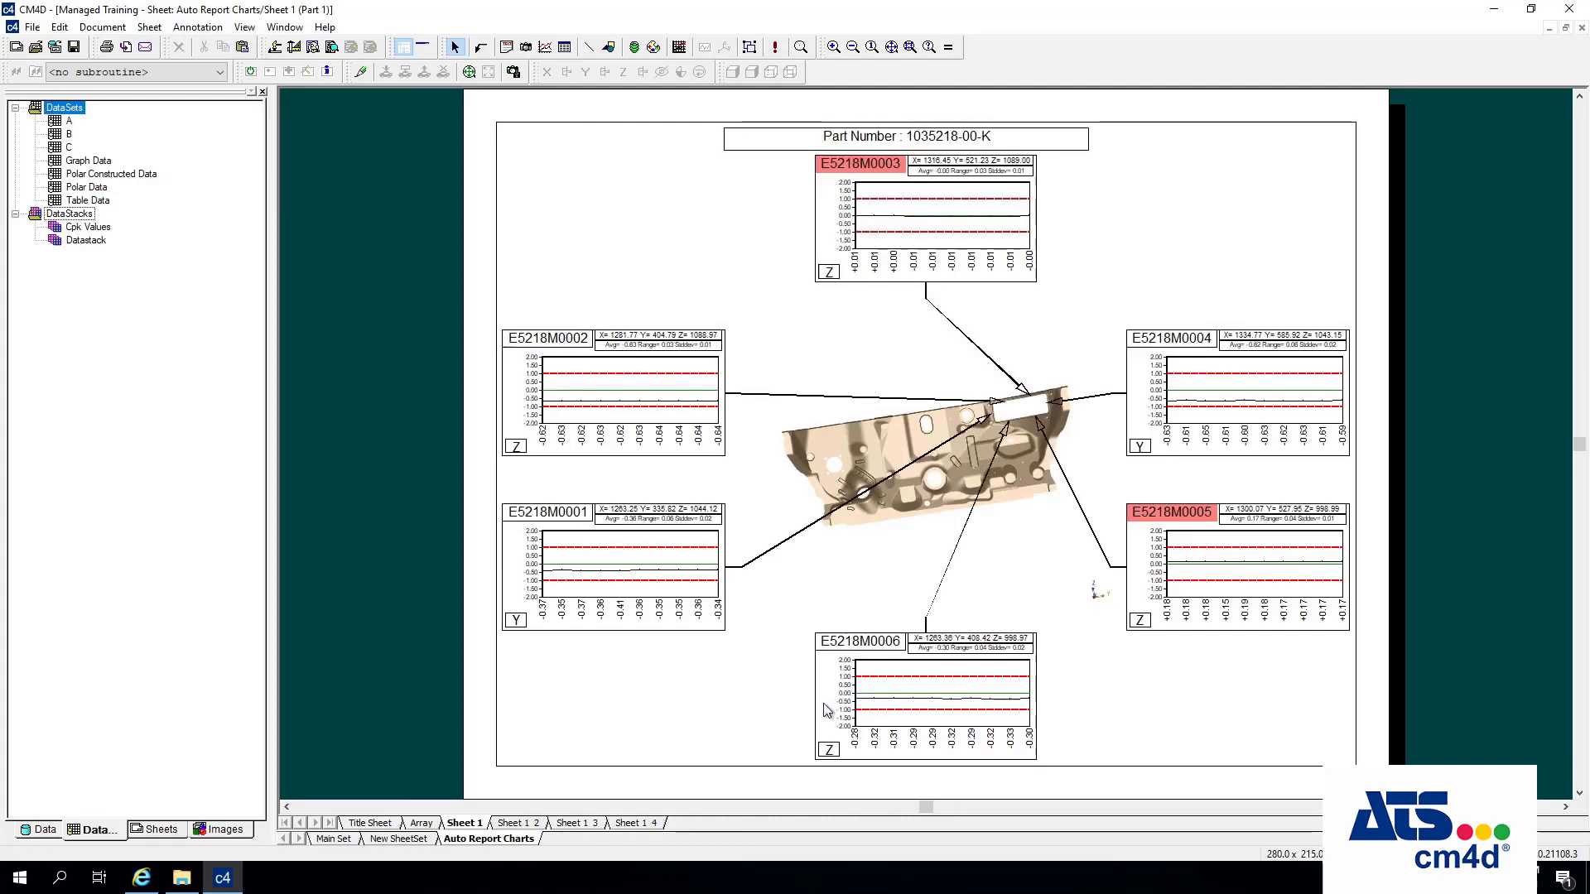
pyautogui.click(537, 825)
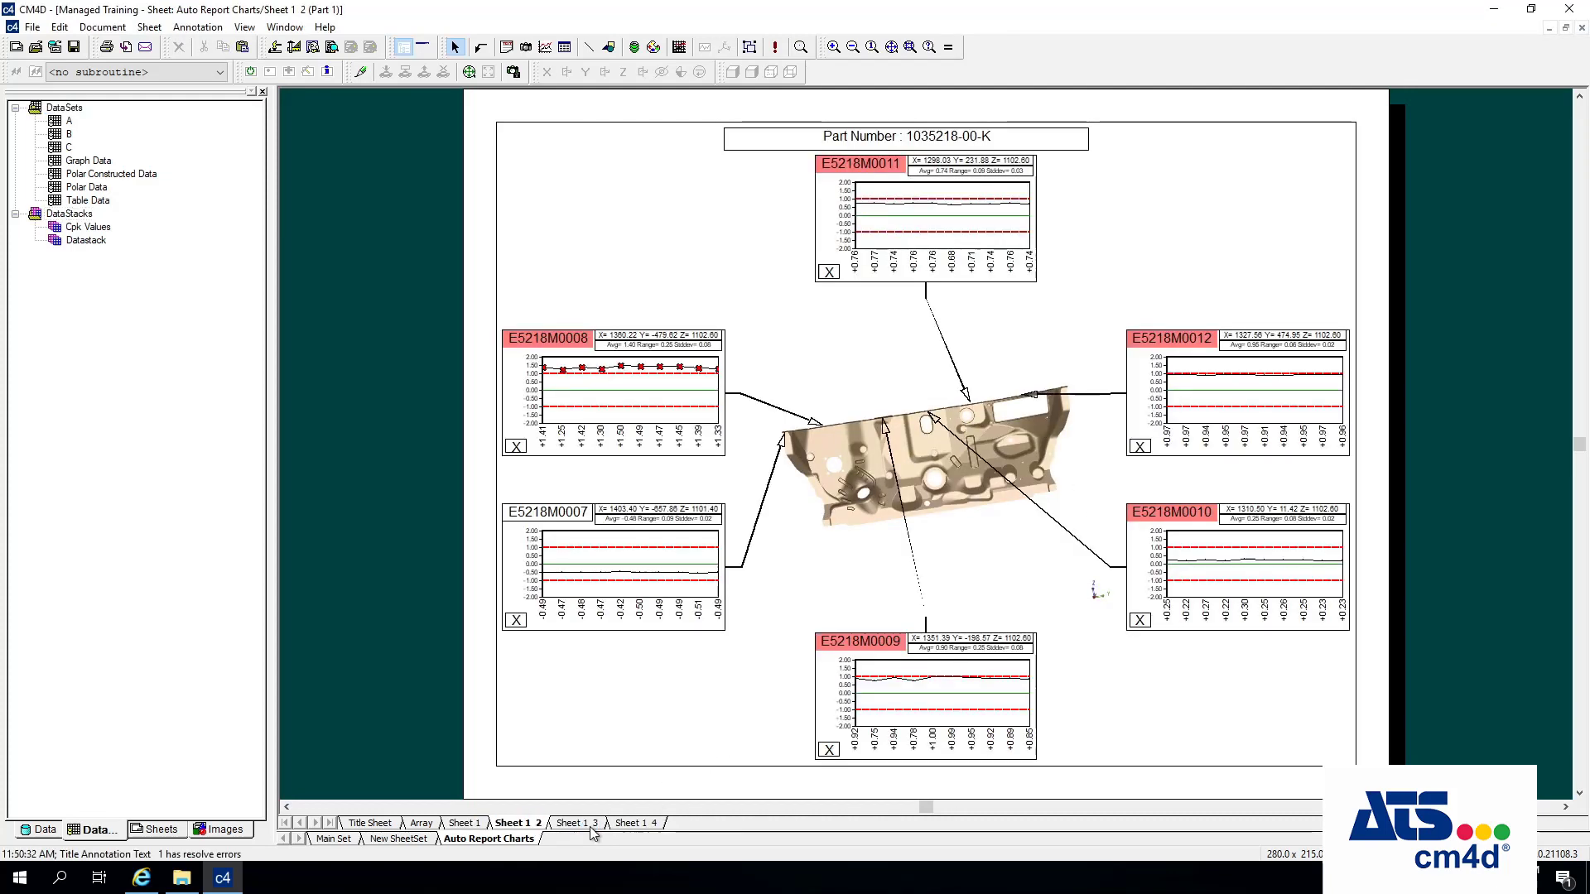
pyautogui.click(577, 823)
pyautogui.click(640, 823)
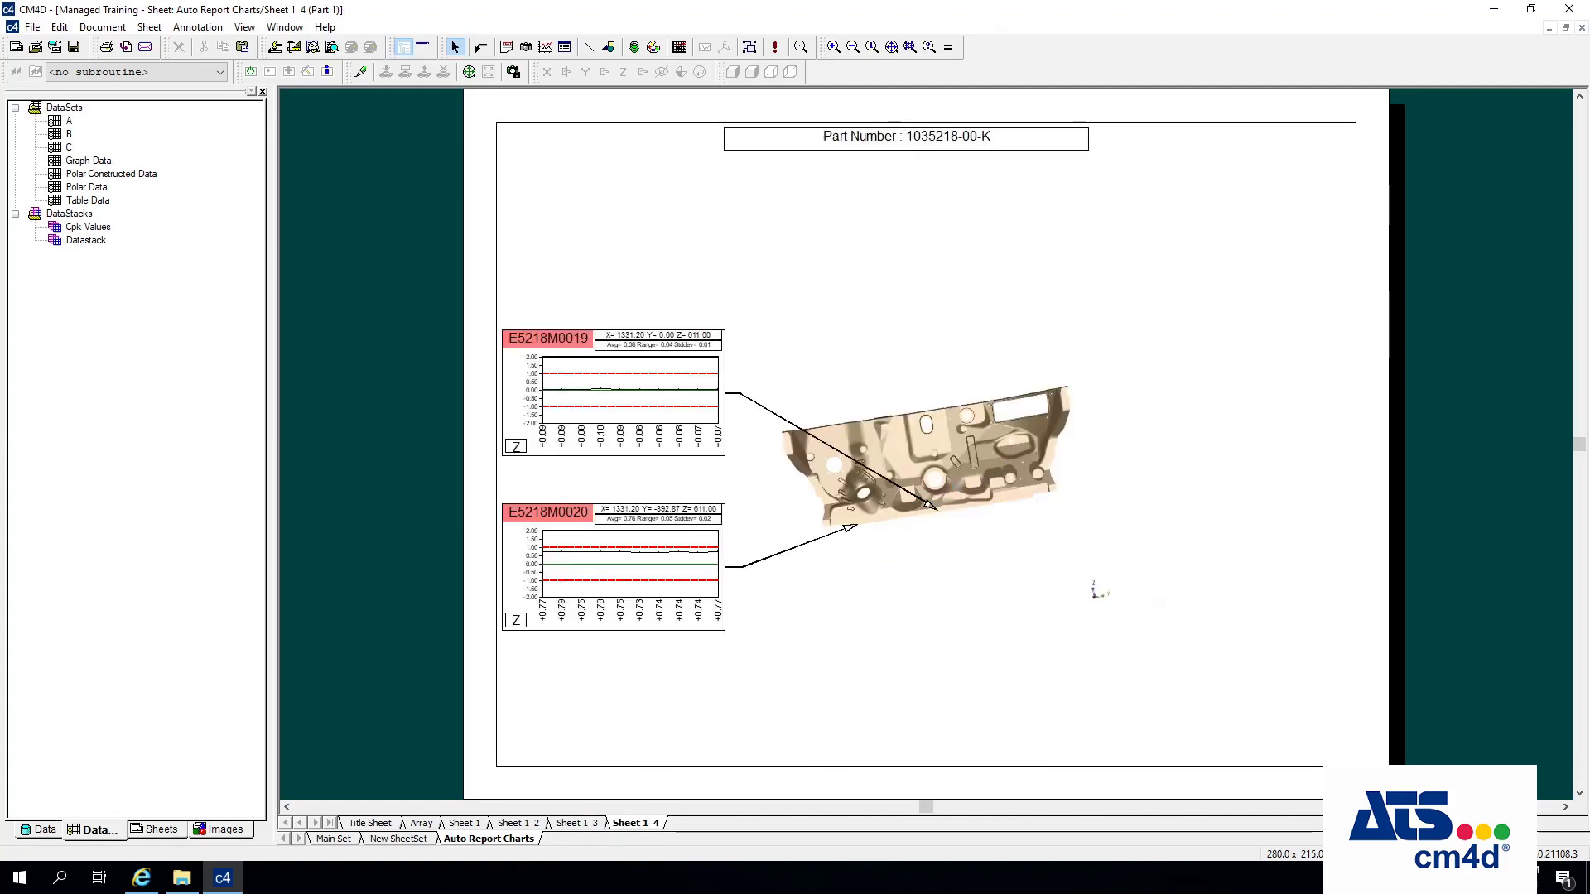
# Return to Sheet 1 and examine the coordinates and vectors of Part 1's queried features in the data grid.
pyautogui.click(460, 823)
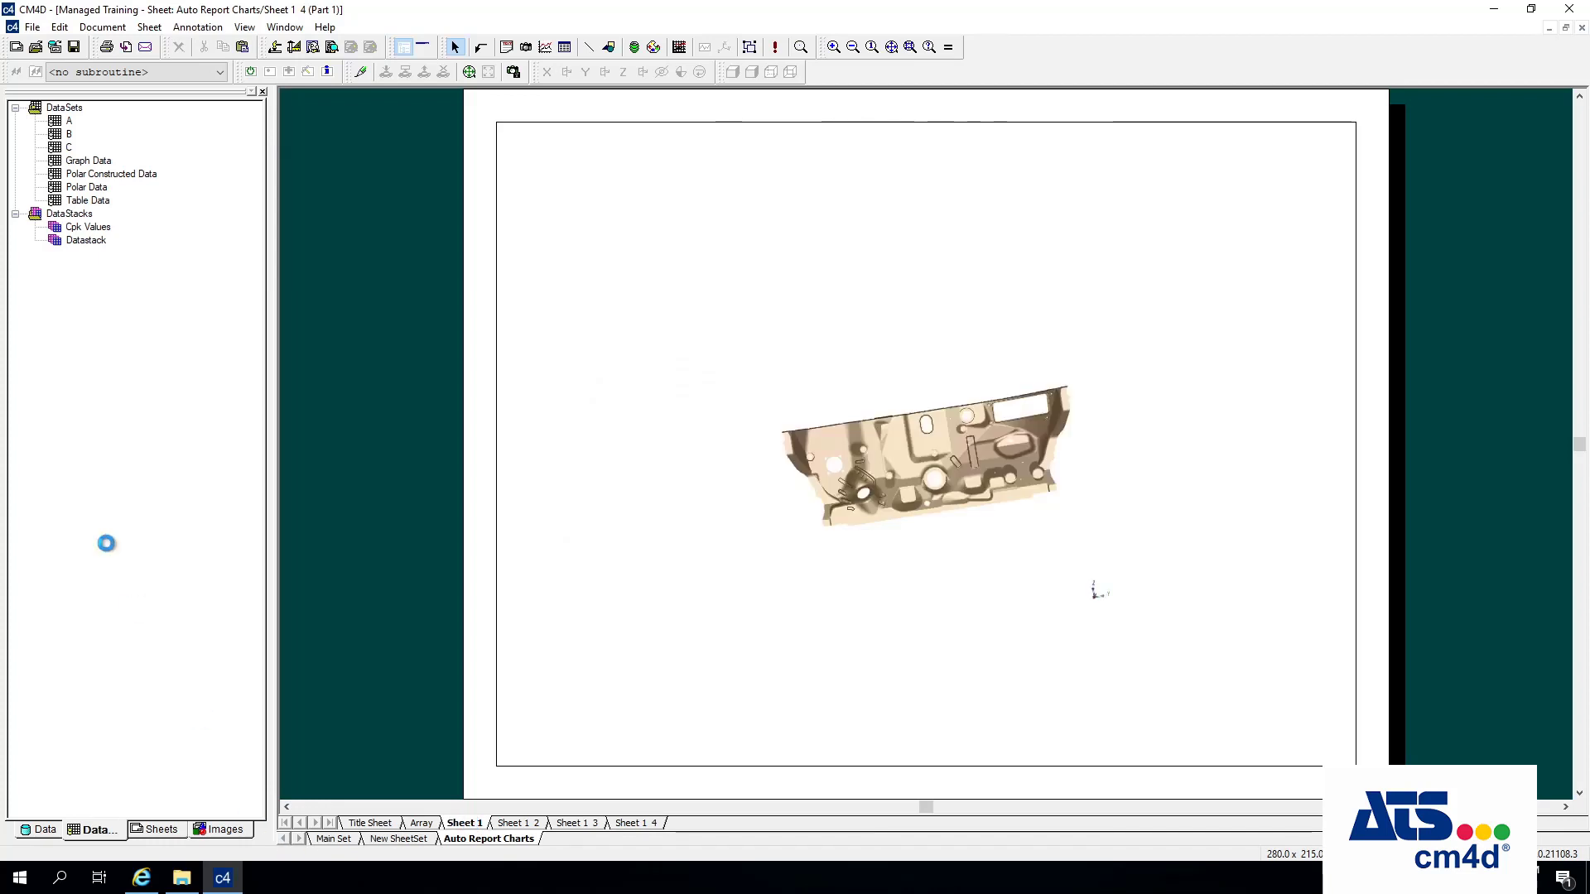
pyautogui.click(39, 829)
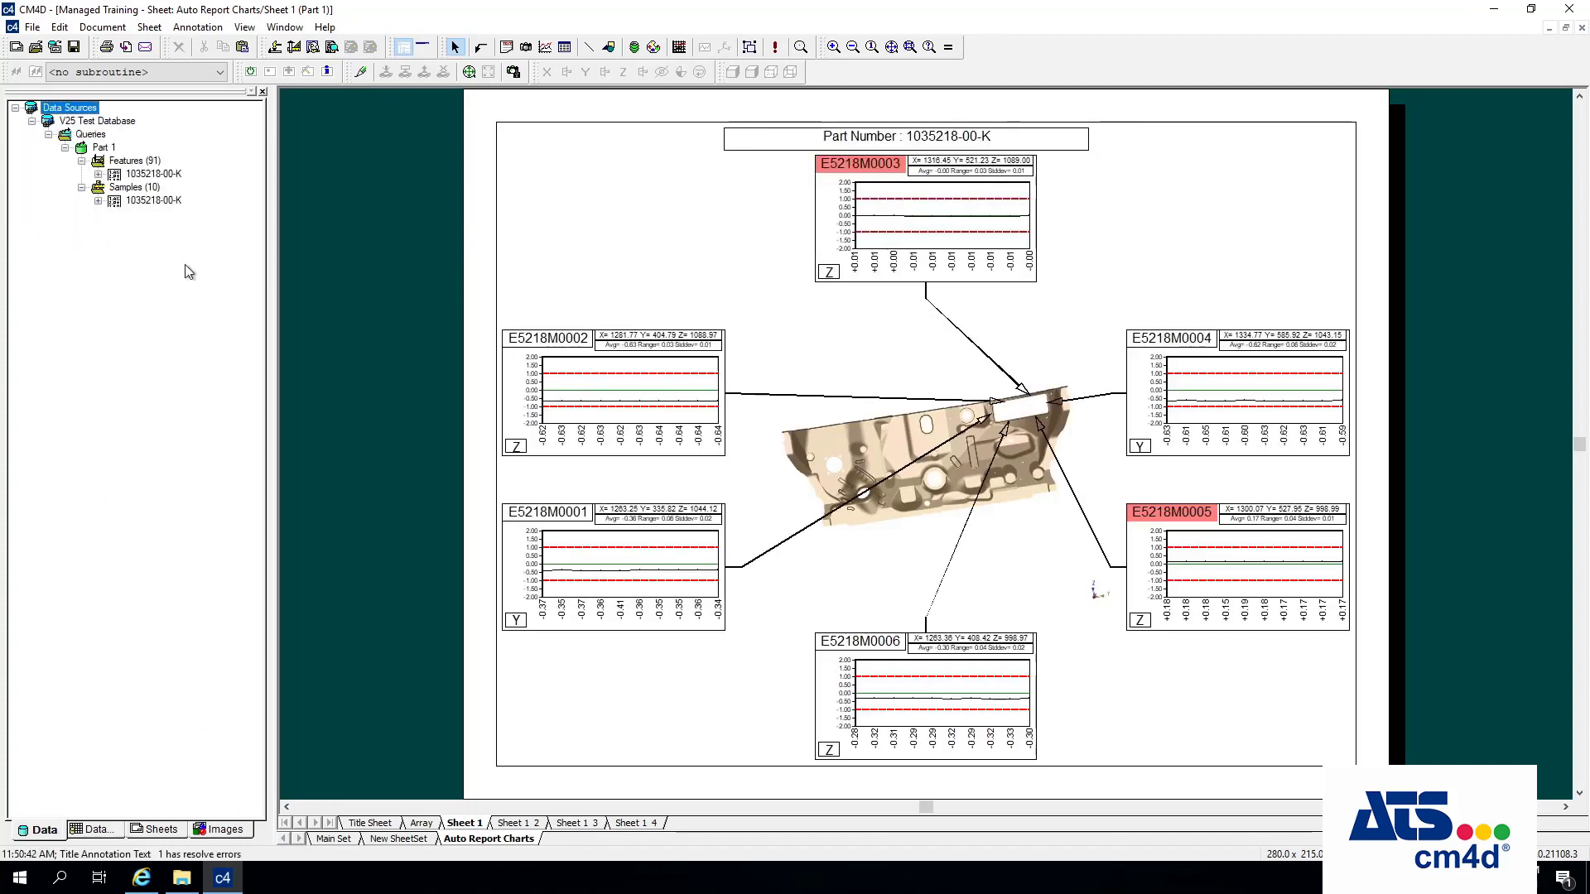
pyautogui.rightClick(146, 162)
pyautogui.click(201, 283)
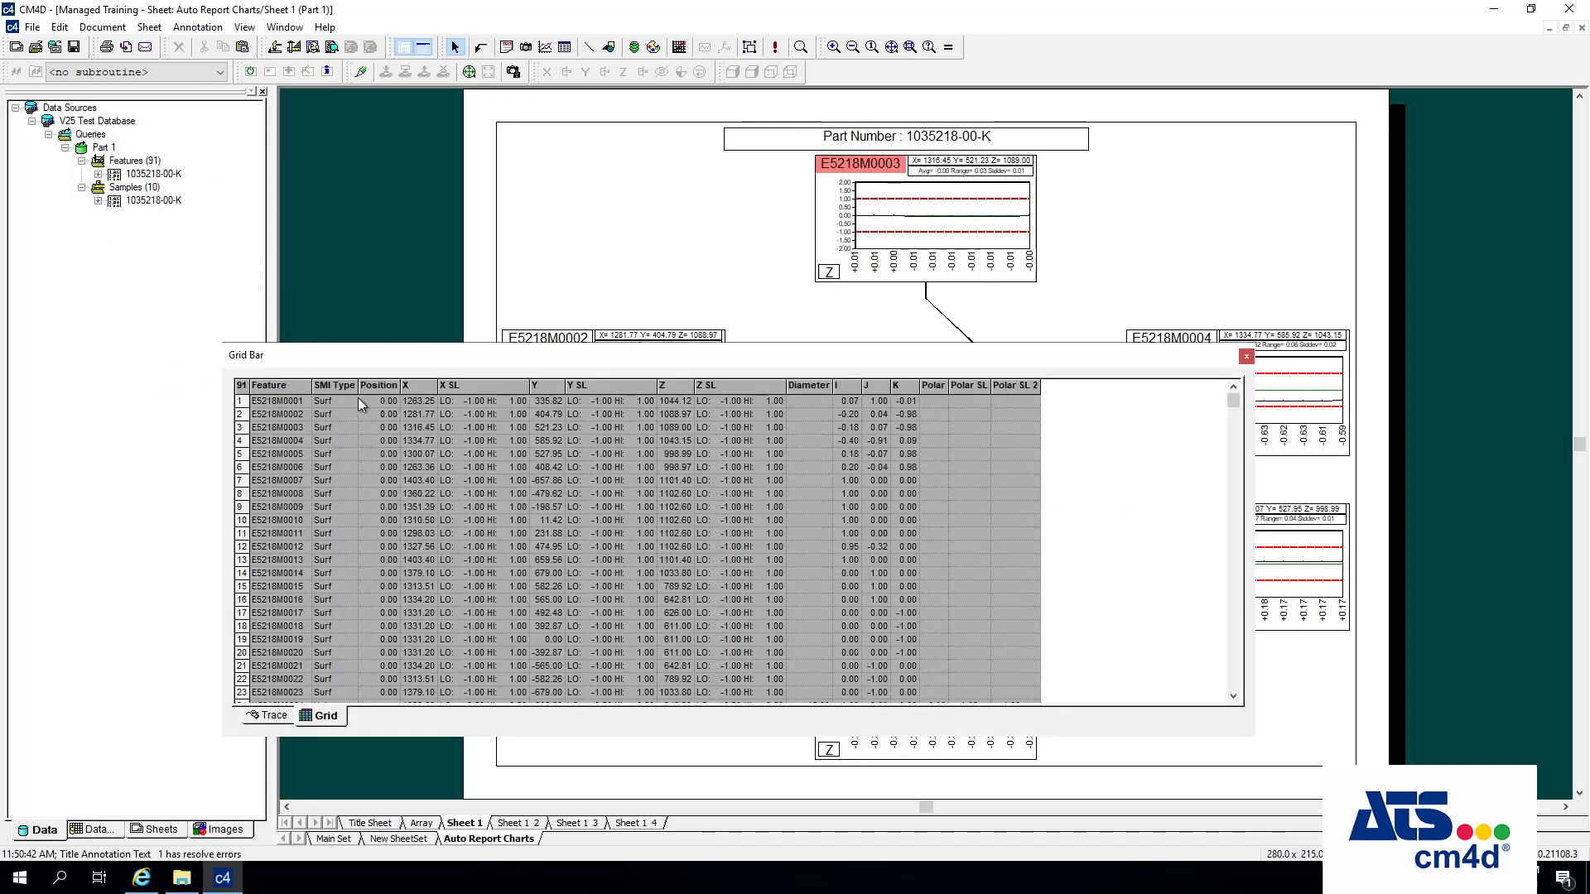
pyautogui.click(1247, 357)
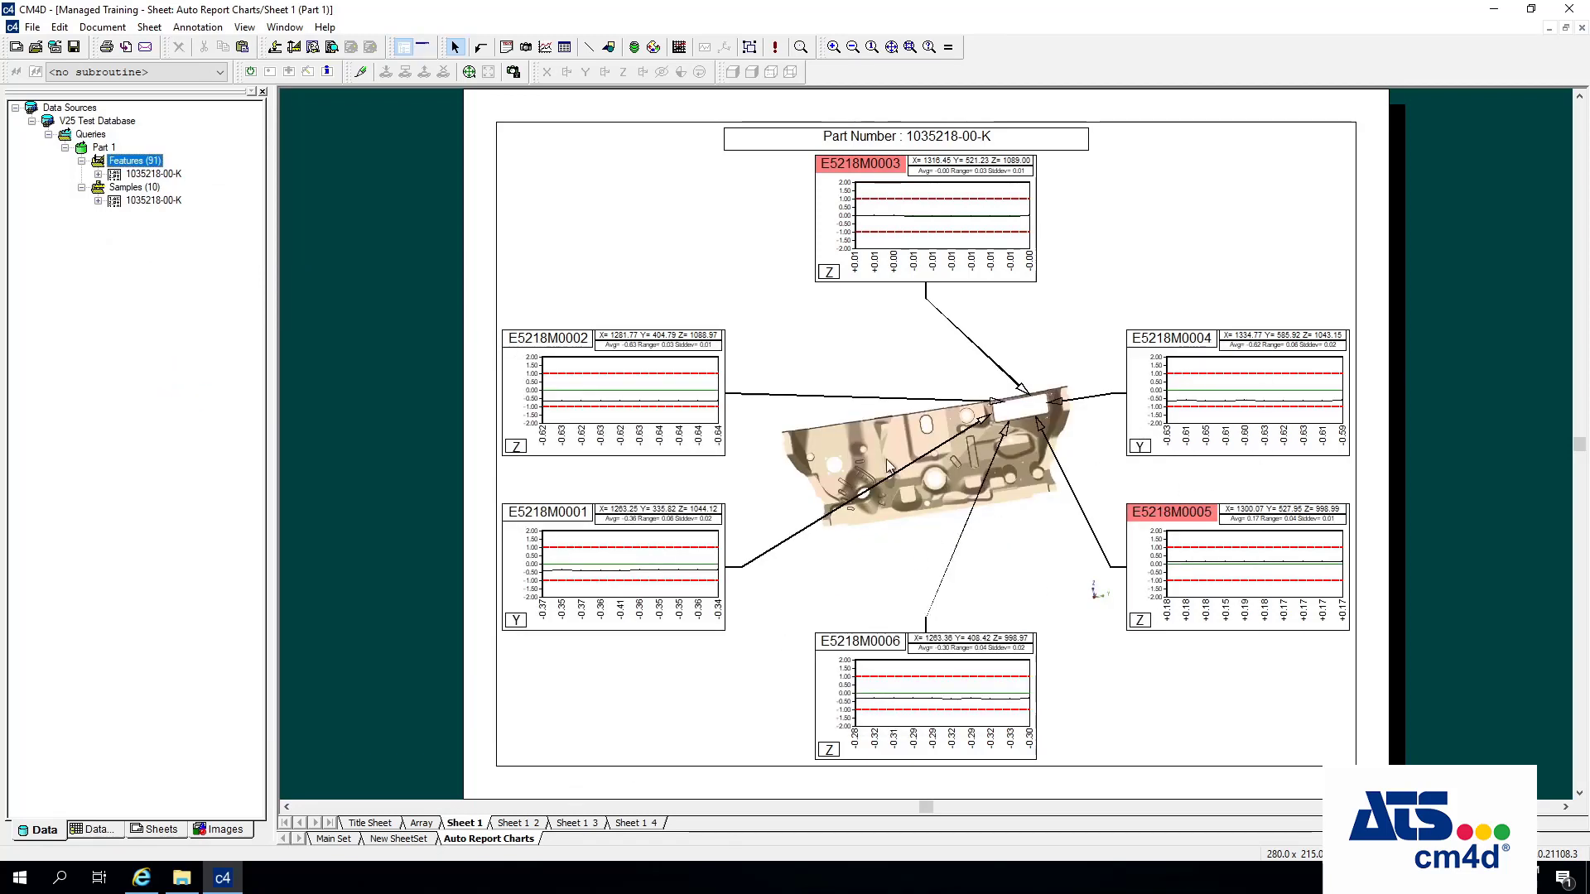
# Undo the AutoReport layout and set the part view's Auto Orient to Orient to vector of features, Orient to any angle and Translate to features.
pyautogui.click(149, 26)
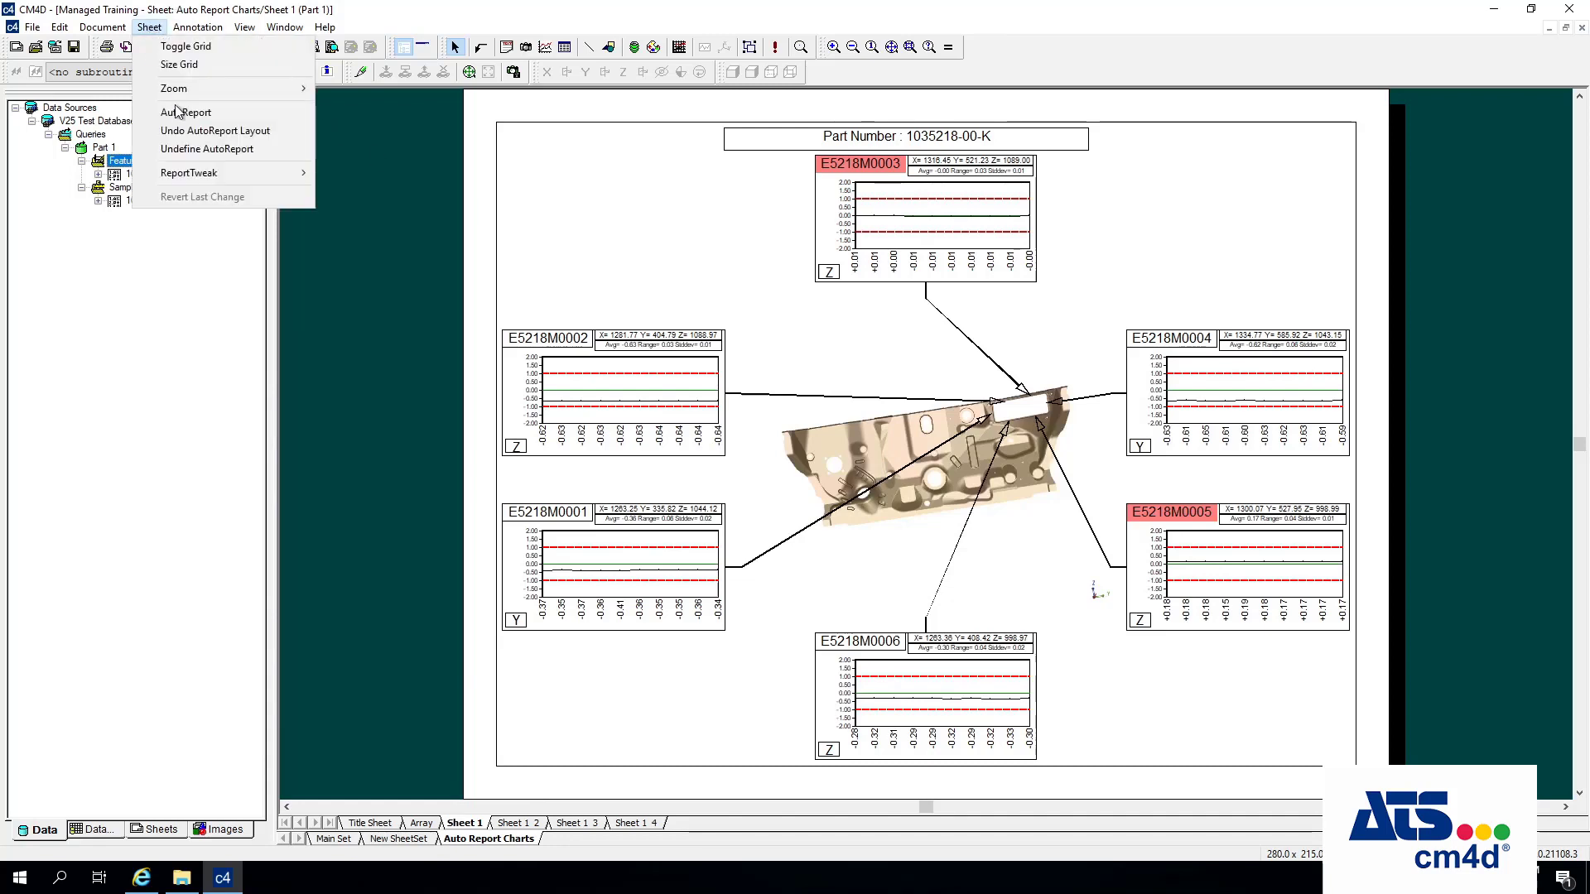
pyautogui.click(179, 130)
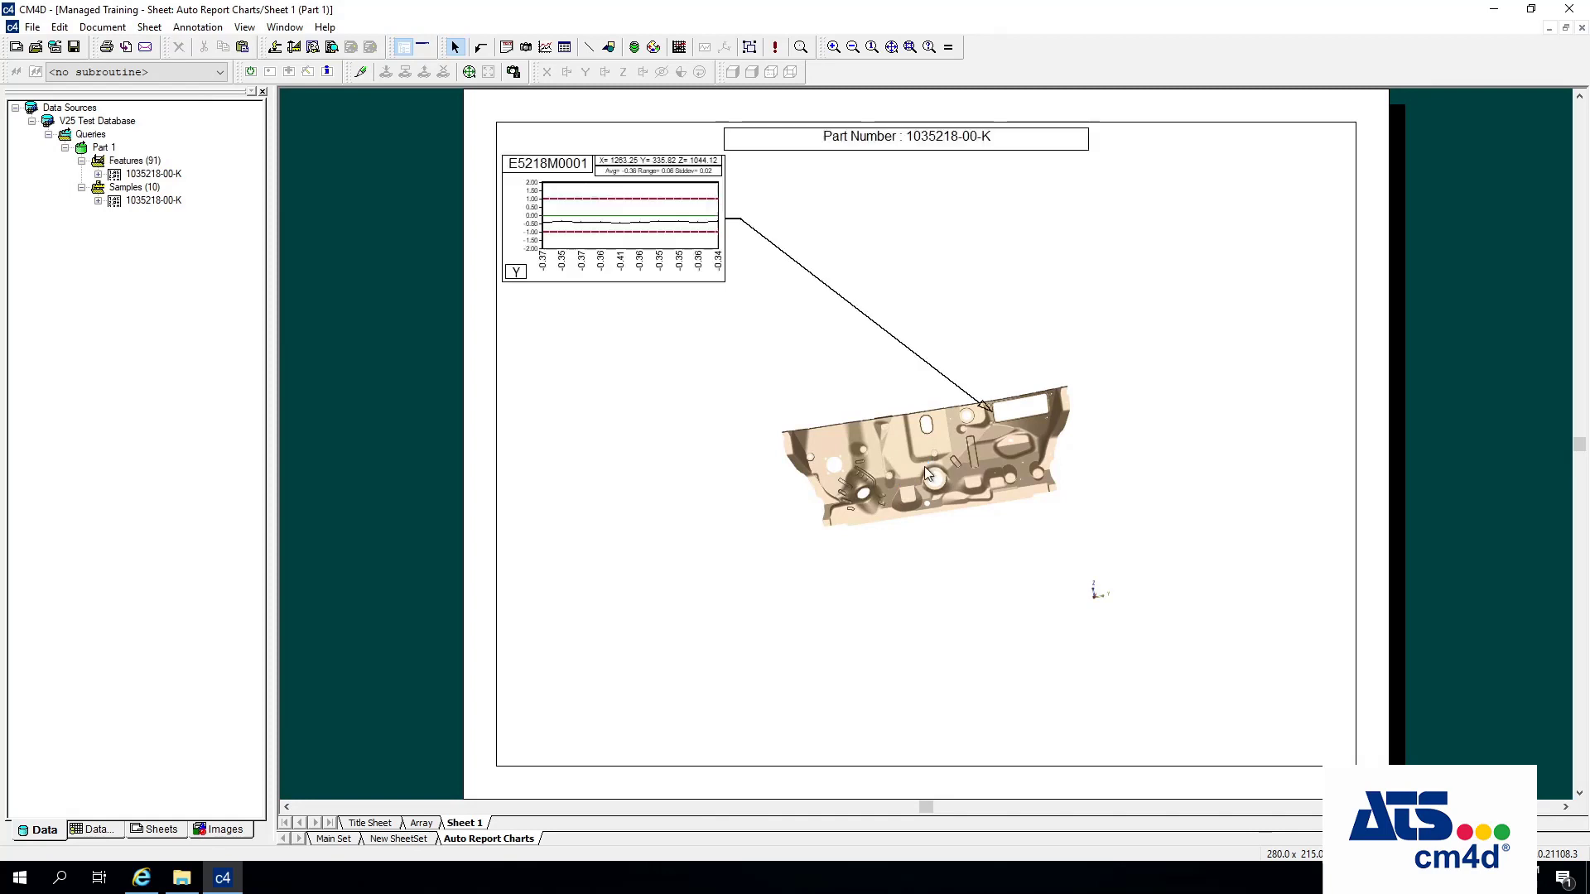
pyautogui.rightClick(927, 473)
pyautogui.click(996, 558)
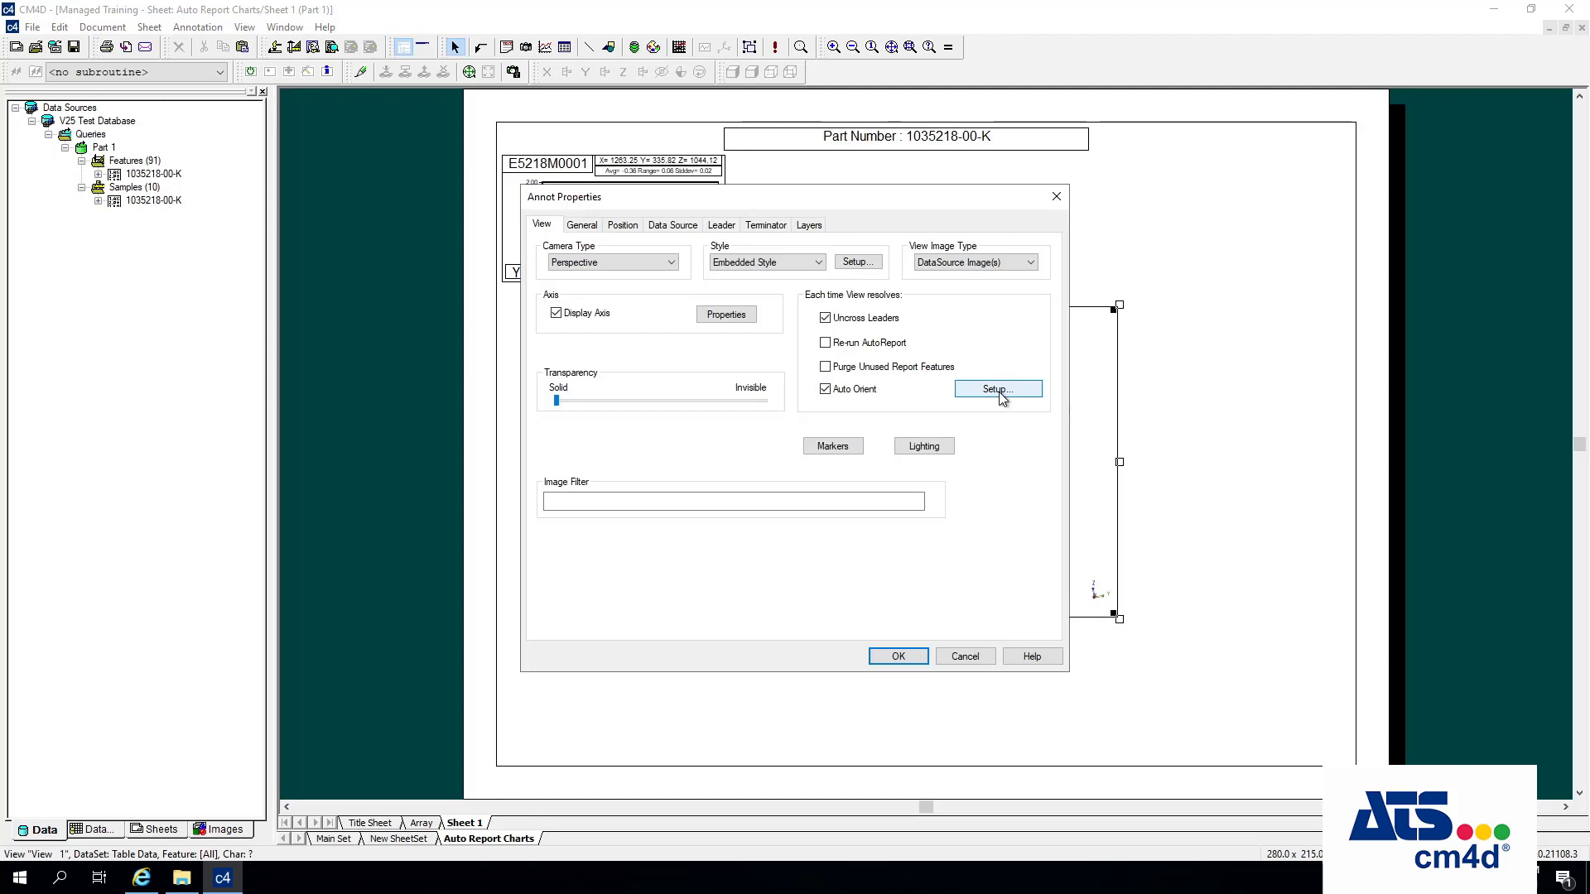
pyautogui.click(998, 389)
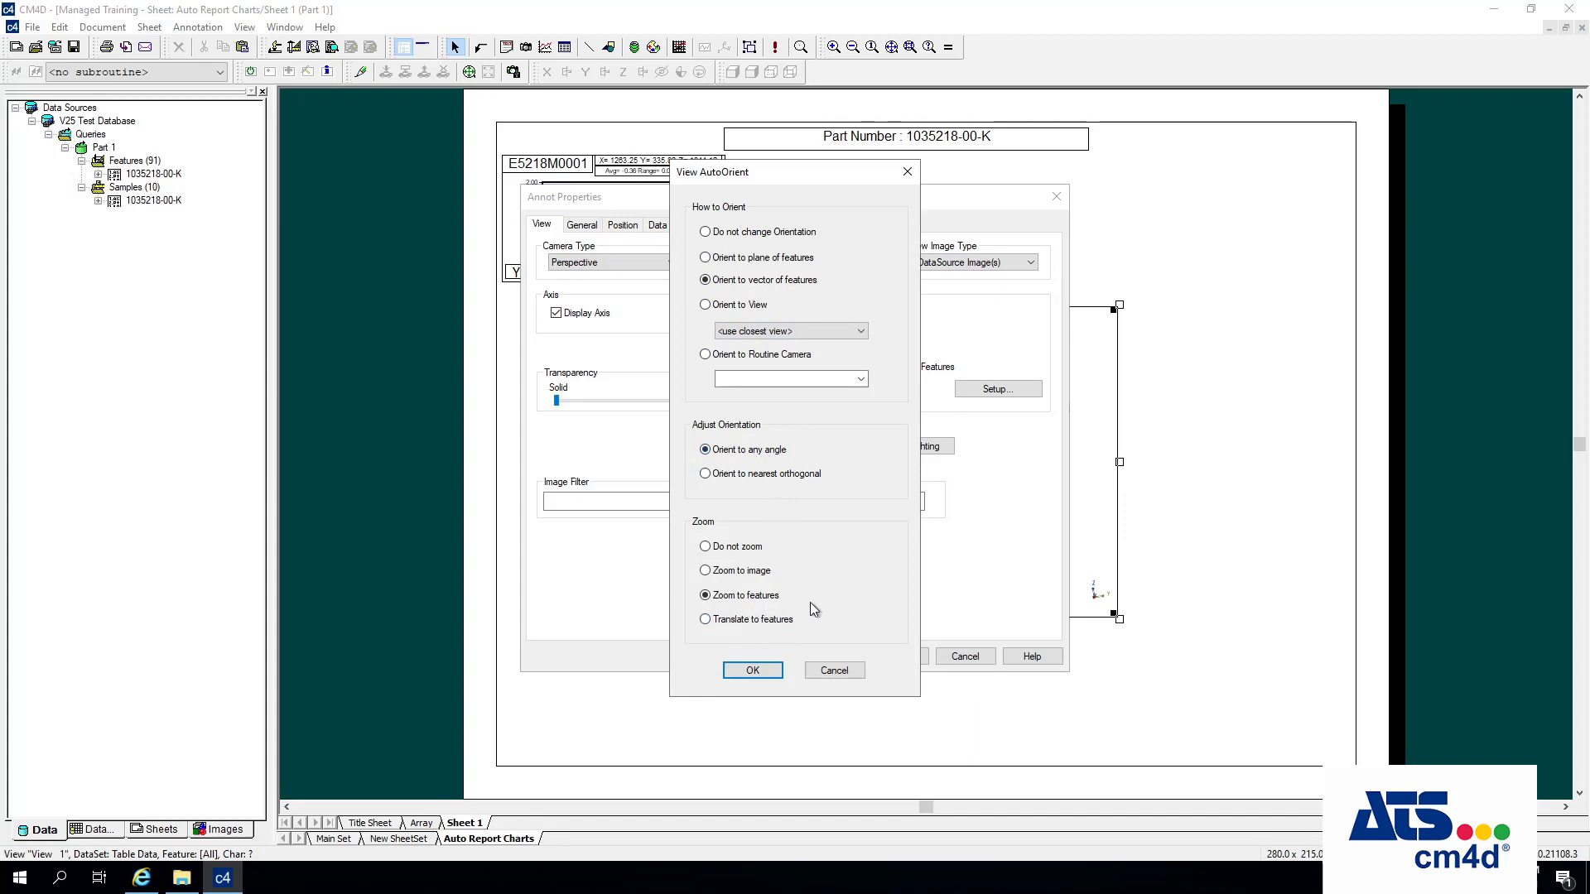
pyautogui.click(705, 621)
pyautogui.click(751, 672)
pyautogui.click(897, 656)
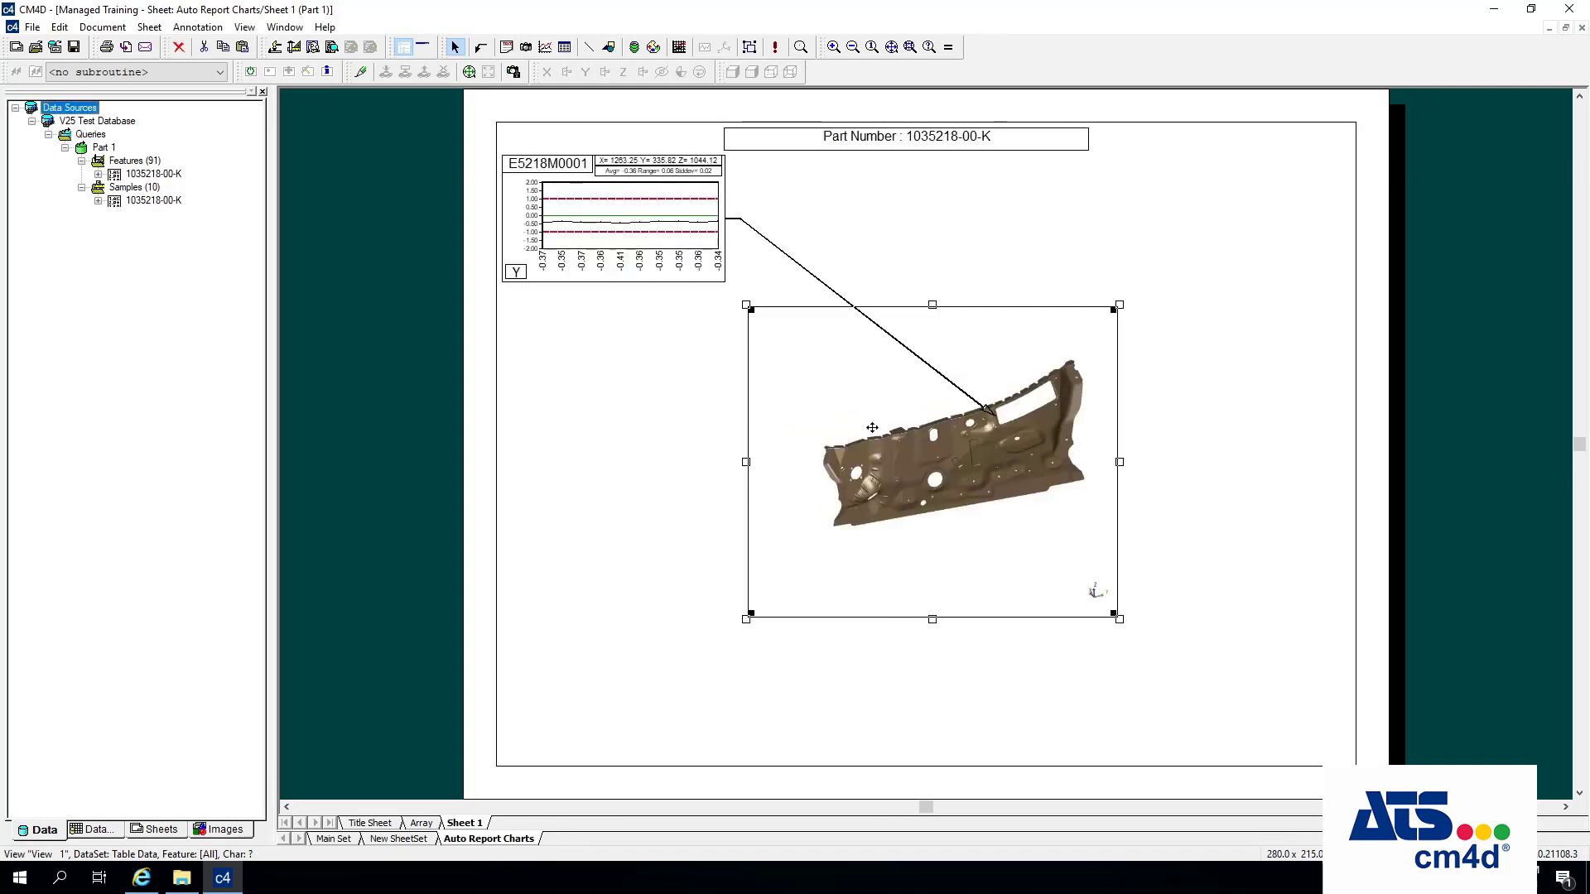
# Run AutoReport with the existing setup, check the part view on Sheet 1 2, Sheet 1 3 and Sheet 1 4, and return to Sheet 1.
pyautogui.click(149, 26)
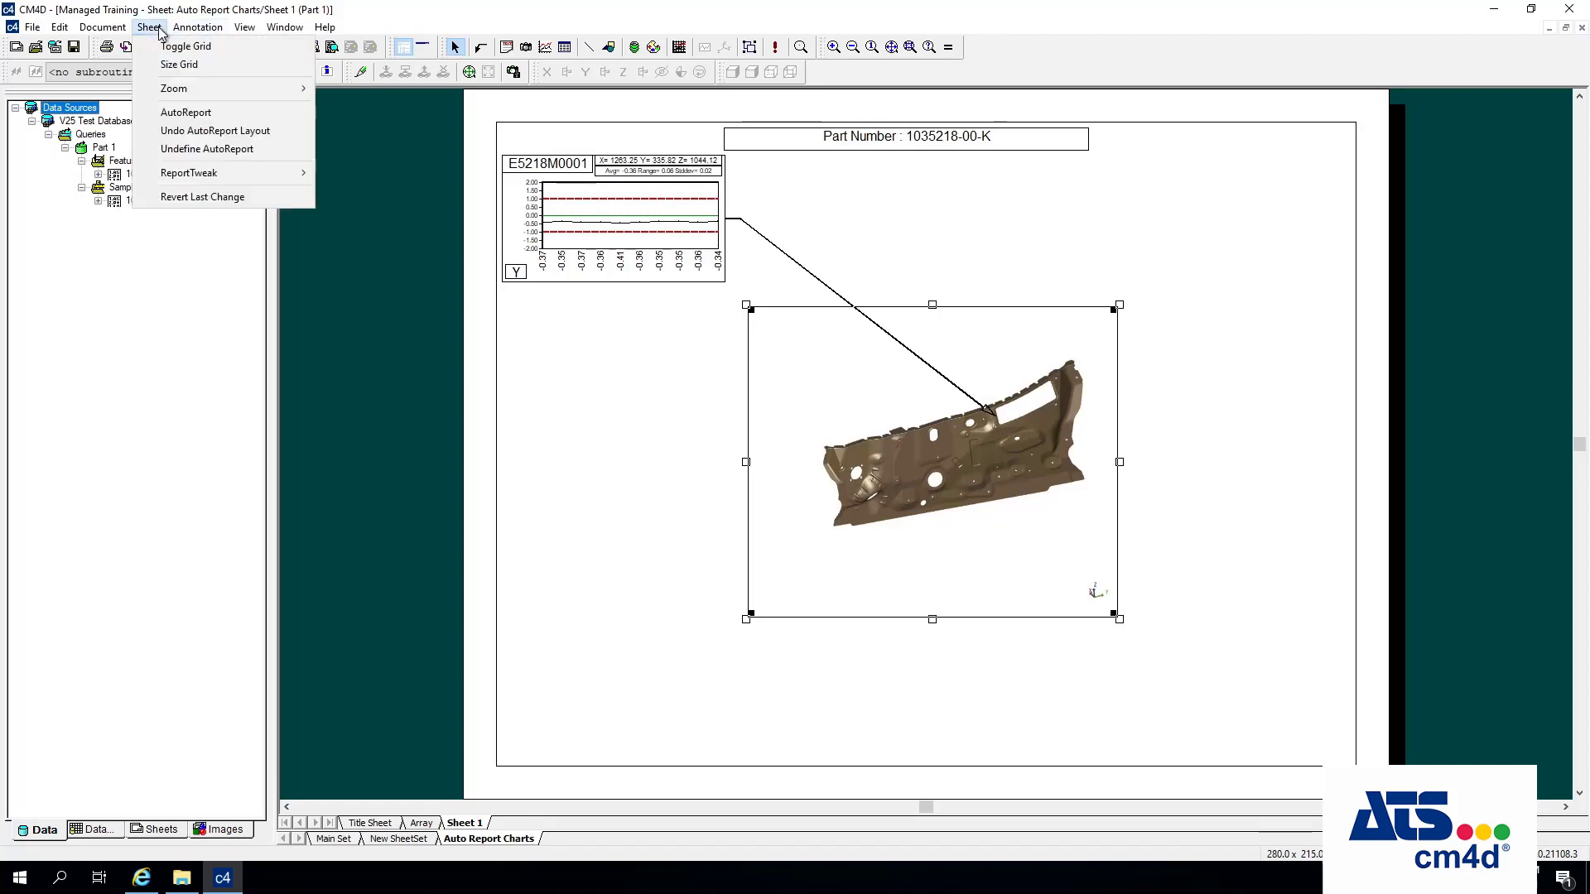
pyautogui.click(199, 116)
pyautogui.click(671, 636)
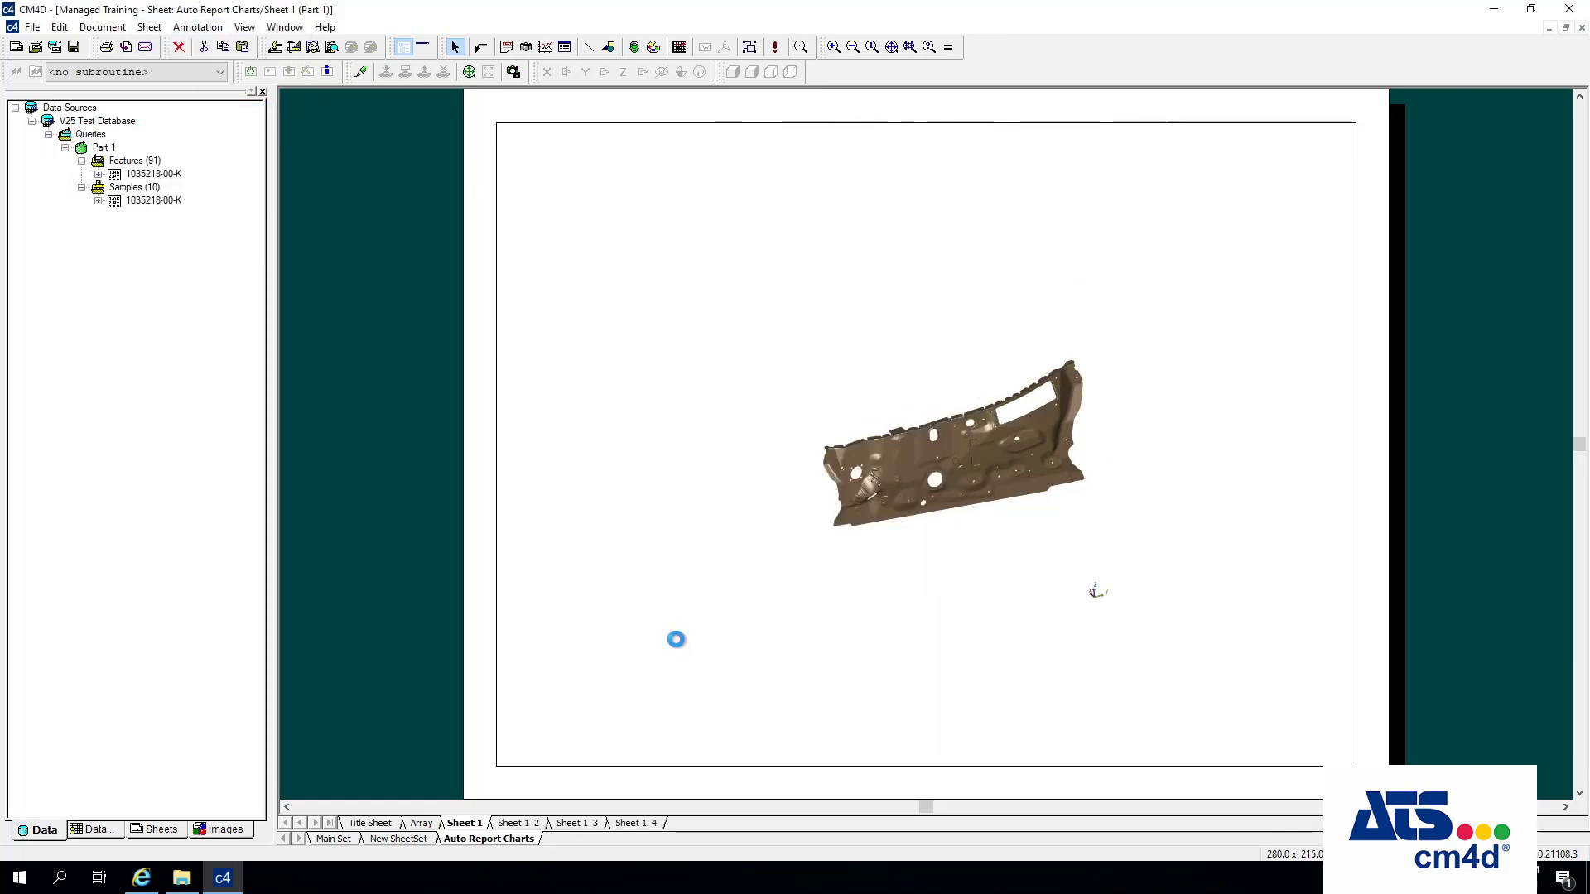
pyautogui.click(525, 824)
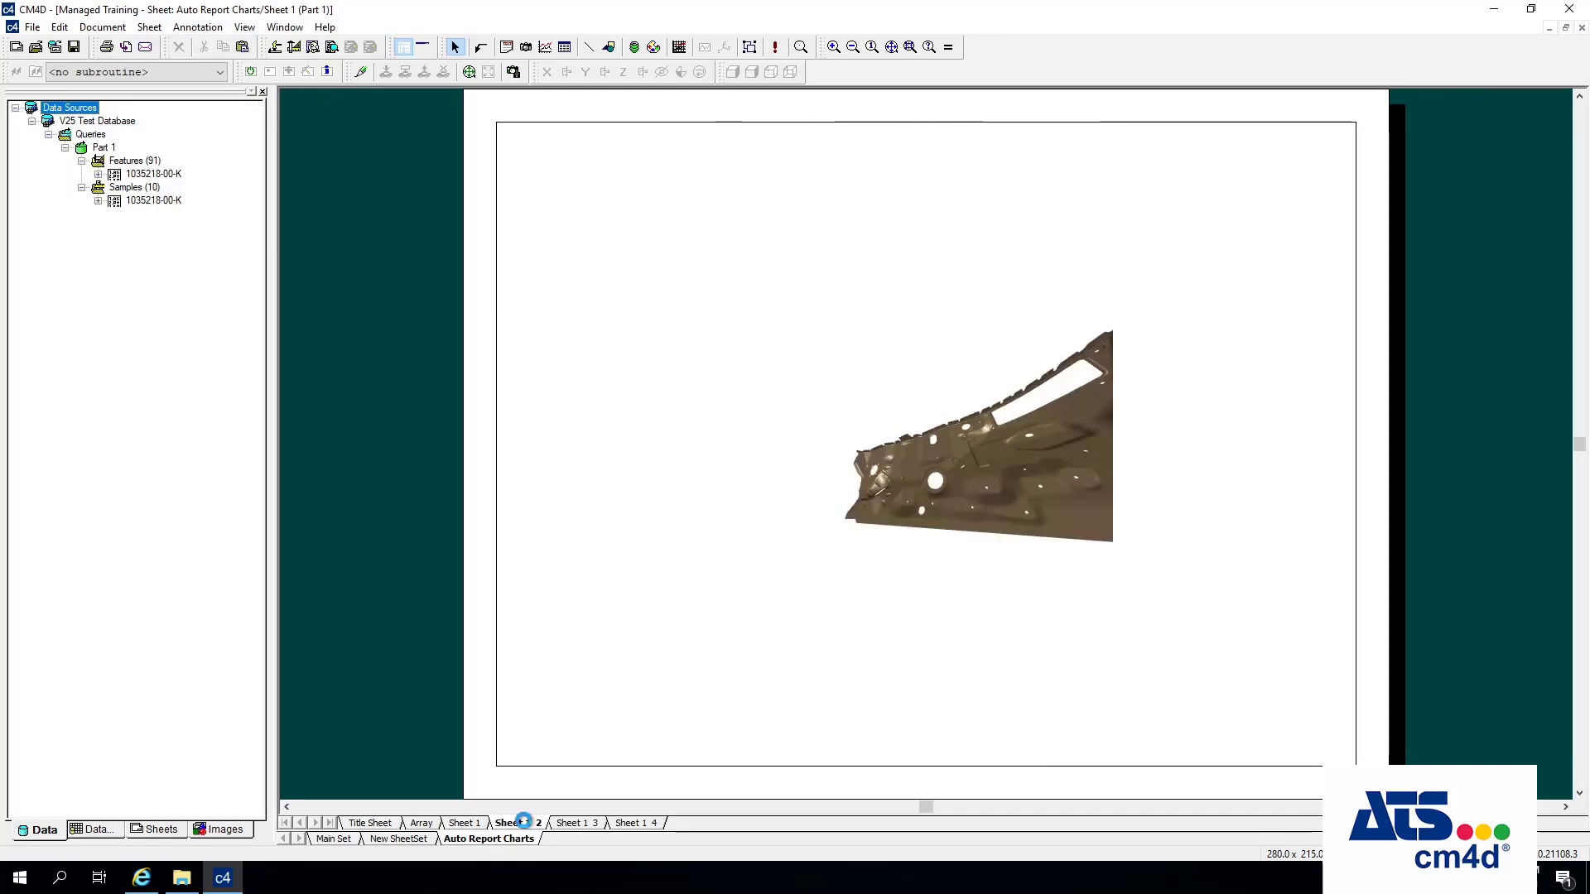
pyautogui.click(579, 824)
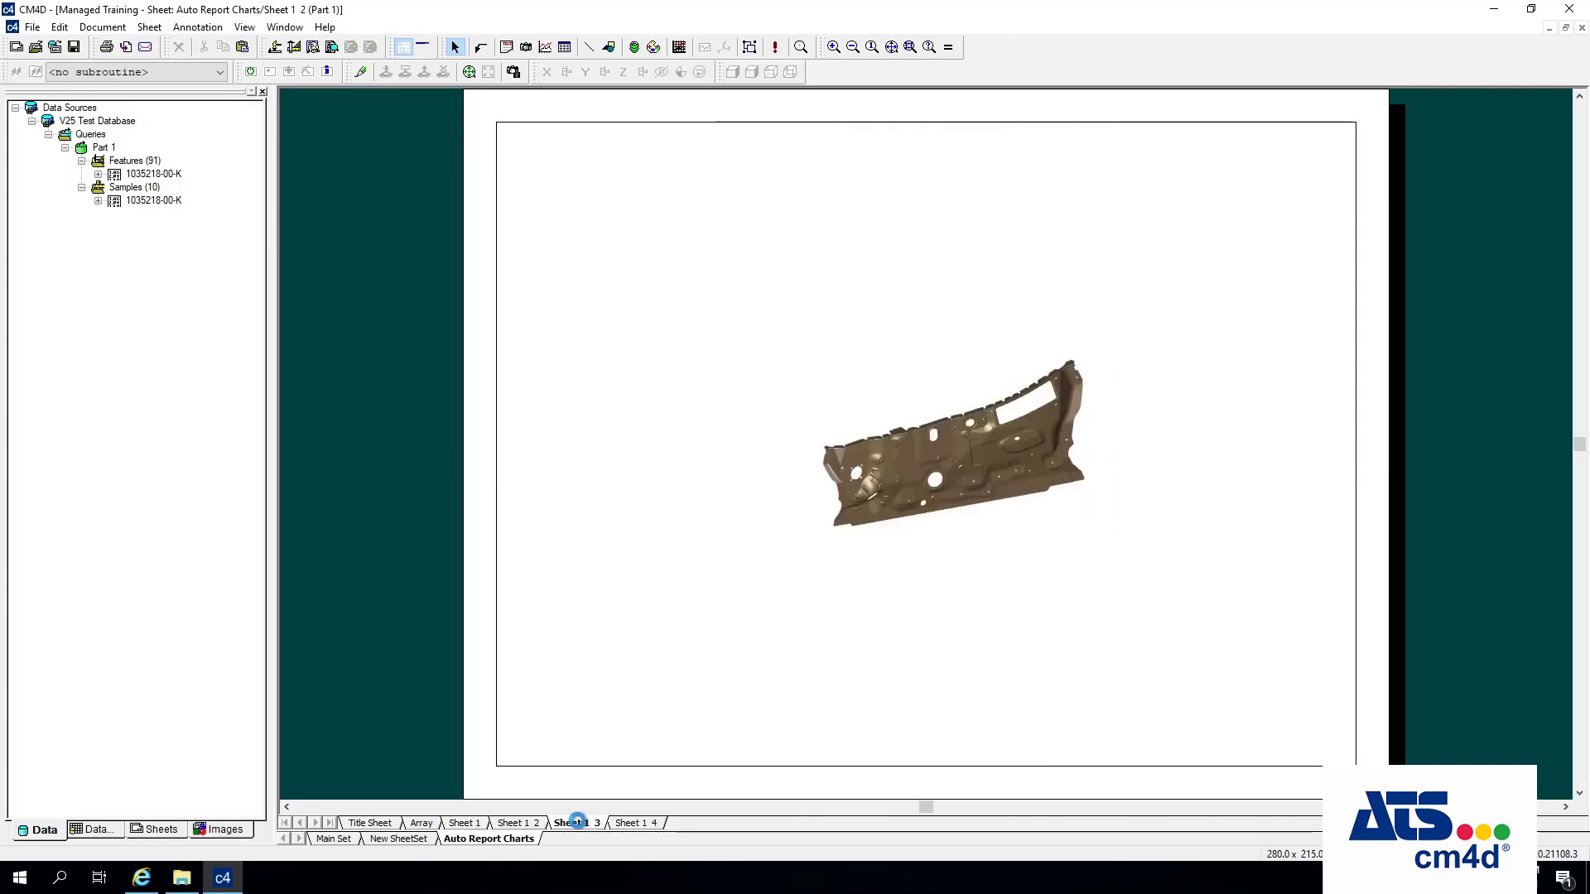
pyautogui.click(632, 824)
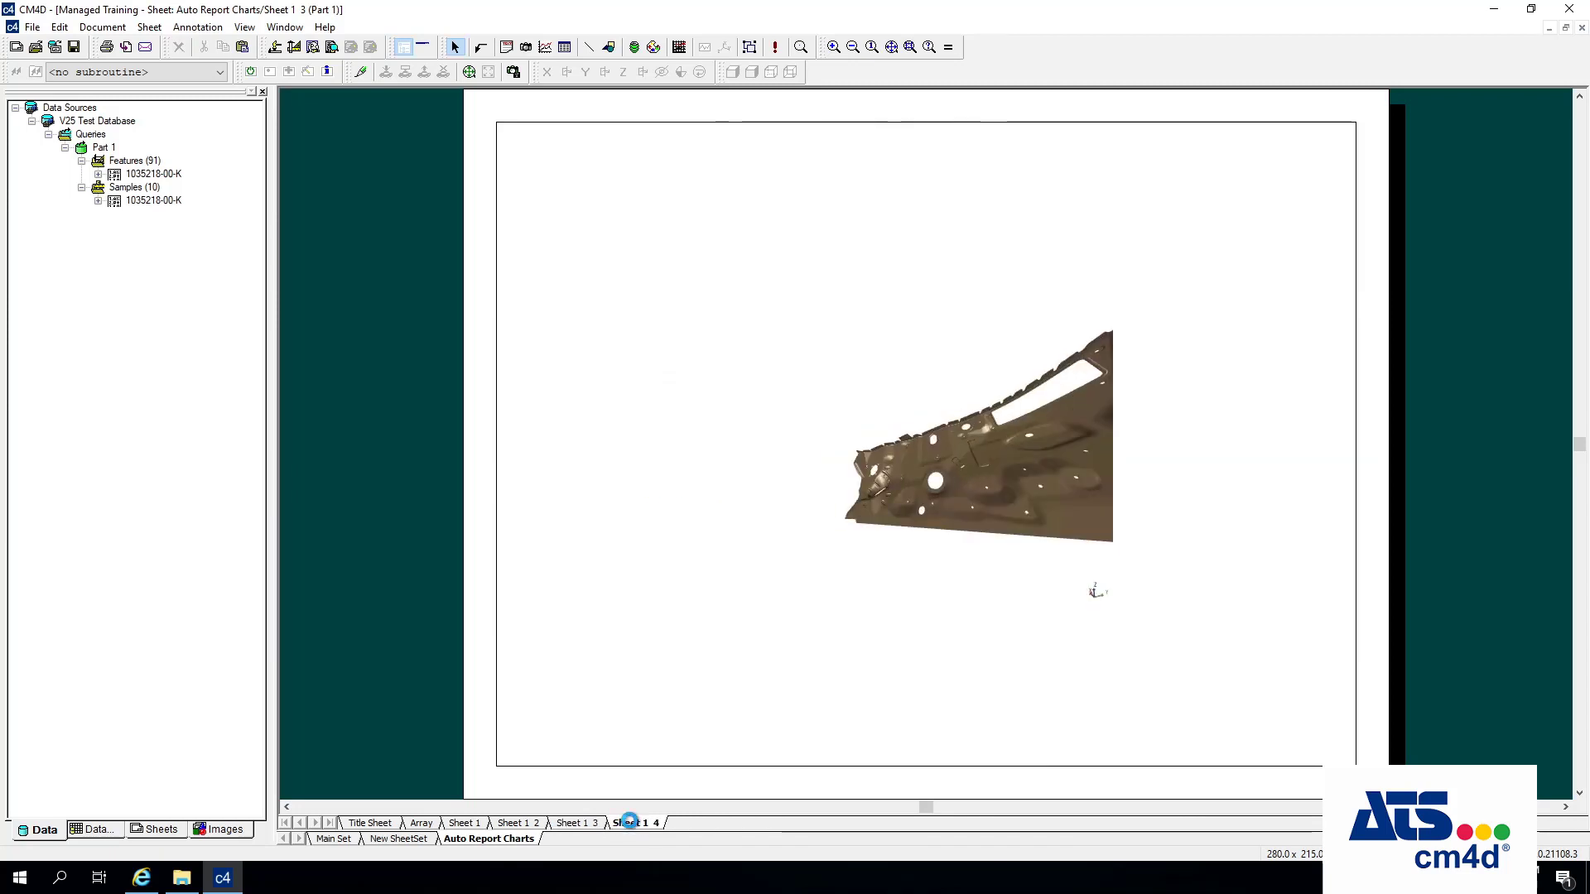
pyautogui.click(467, 825)
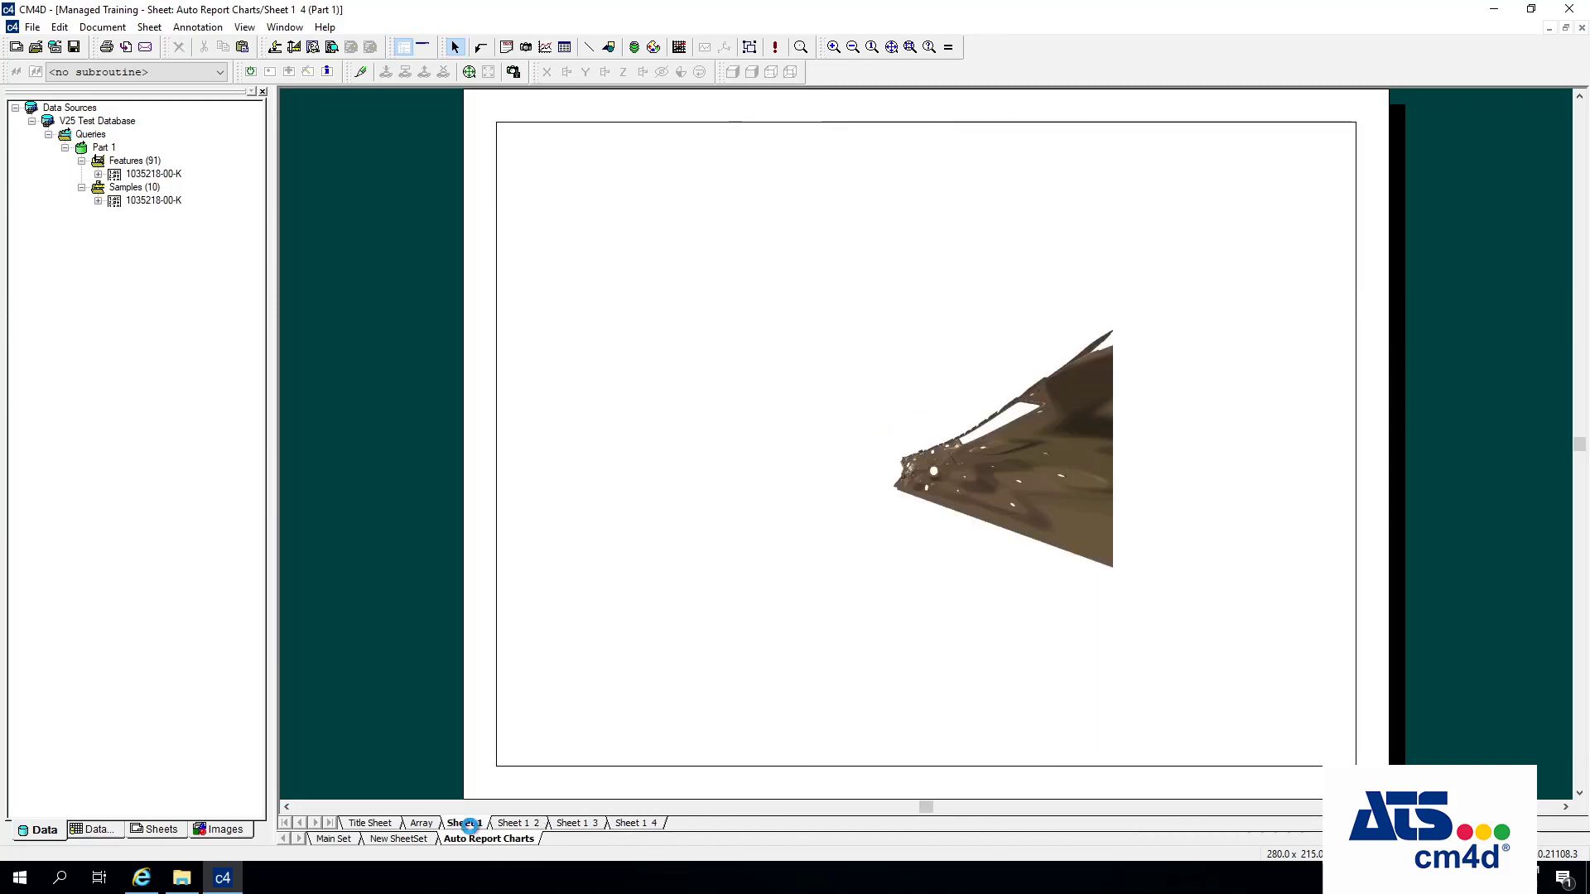
# Turn off Auto Orient in the properties of Sheet 1's part view.
pyautogui.rightClick(873, 447)
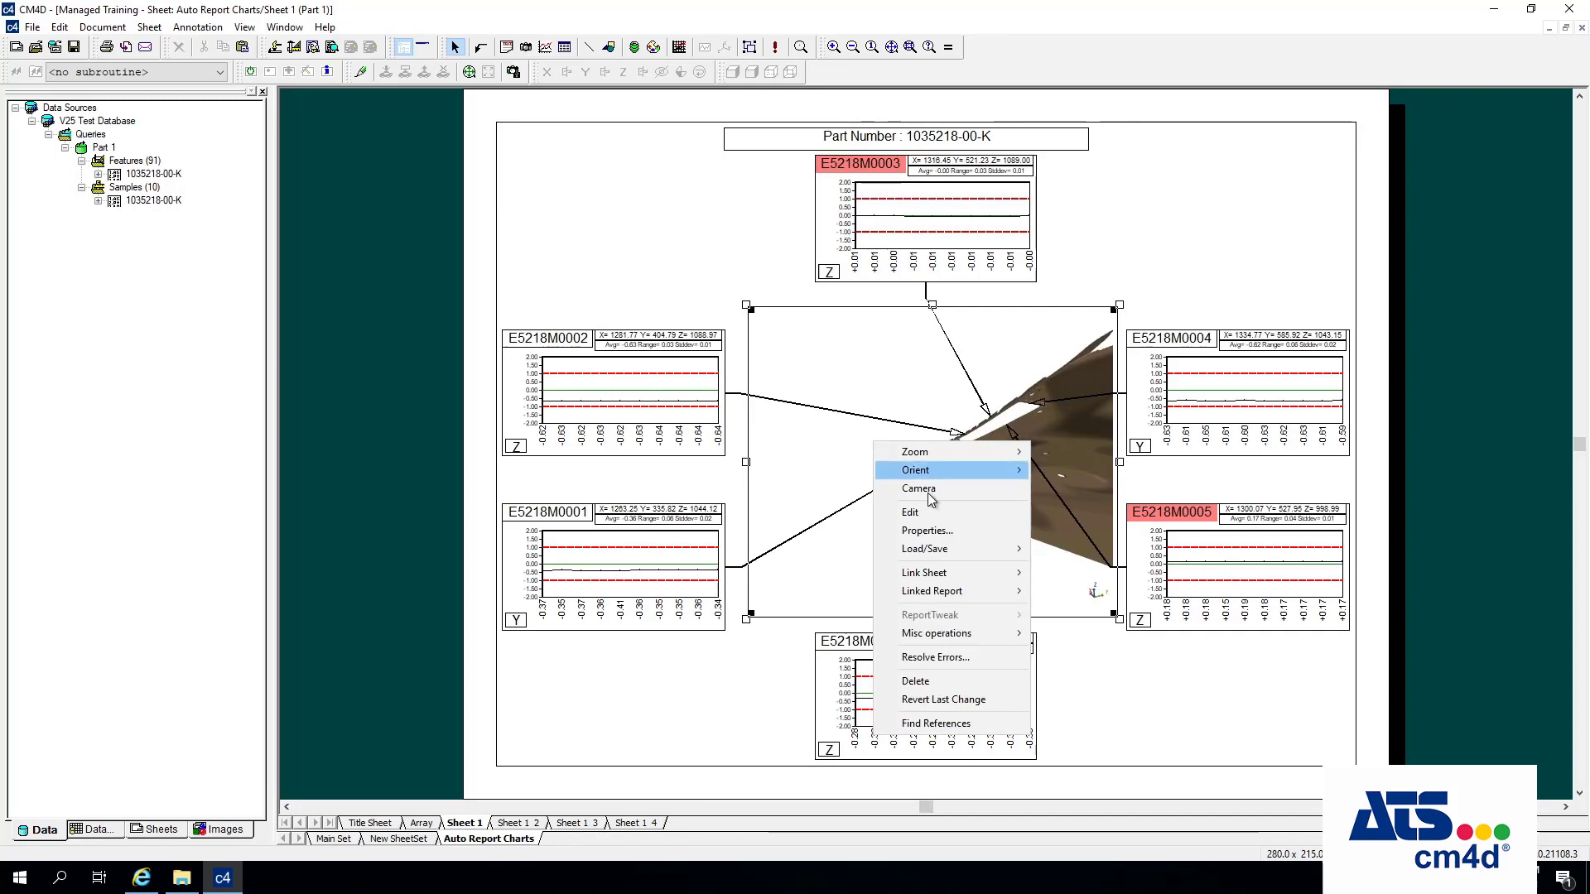
pyautogui.click(936, 530)
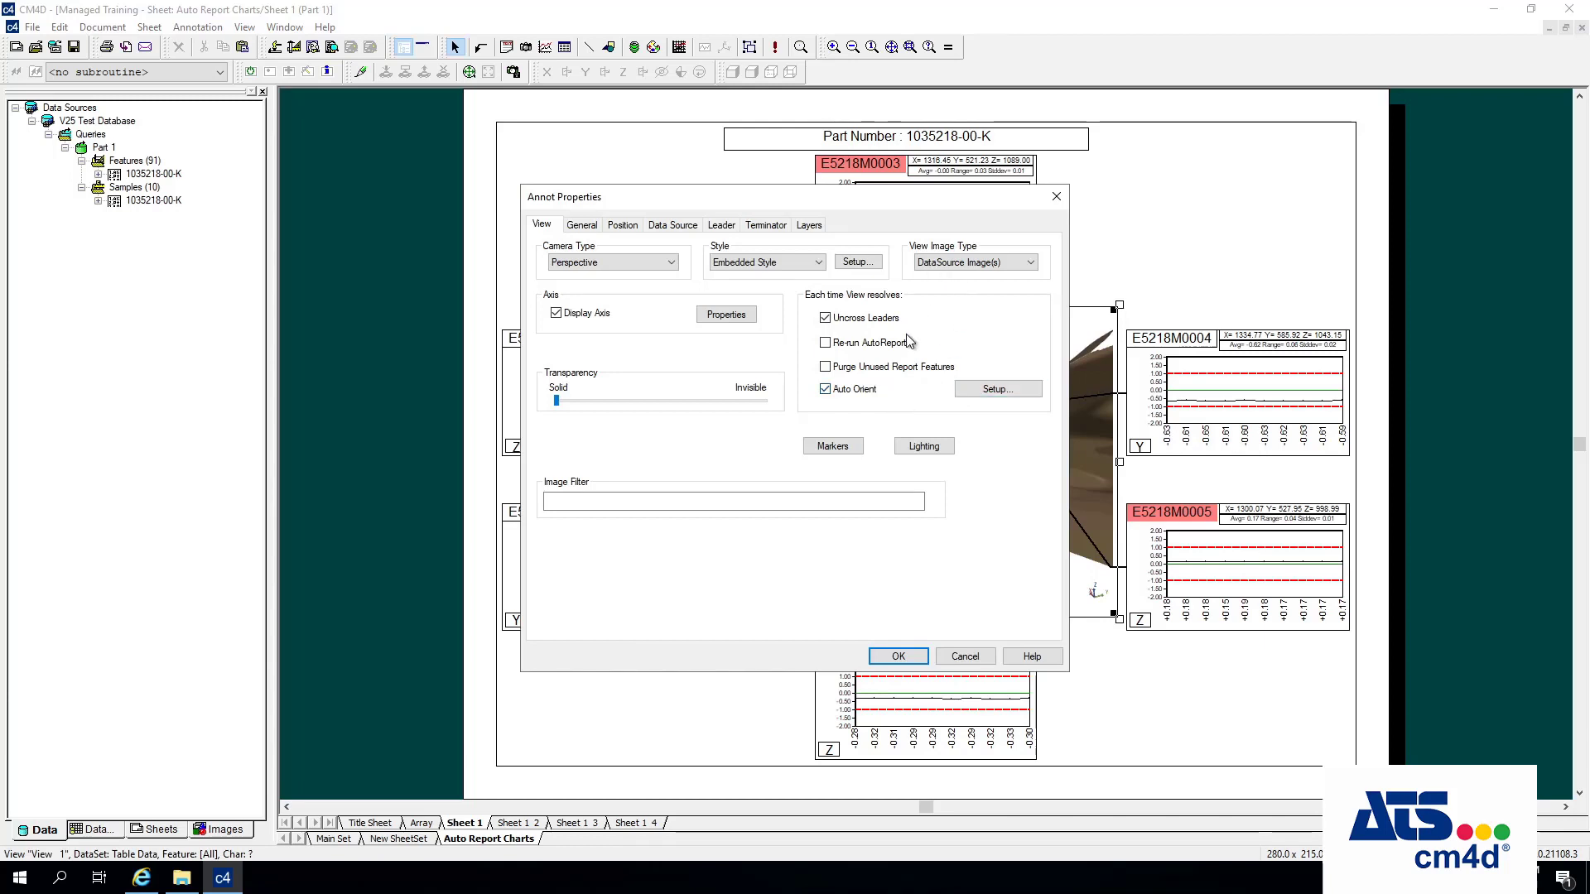
pyautogui.click(842, 390)
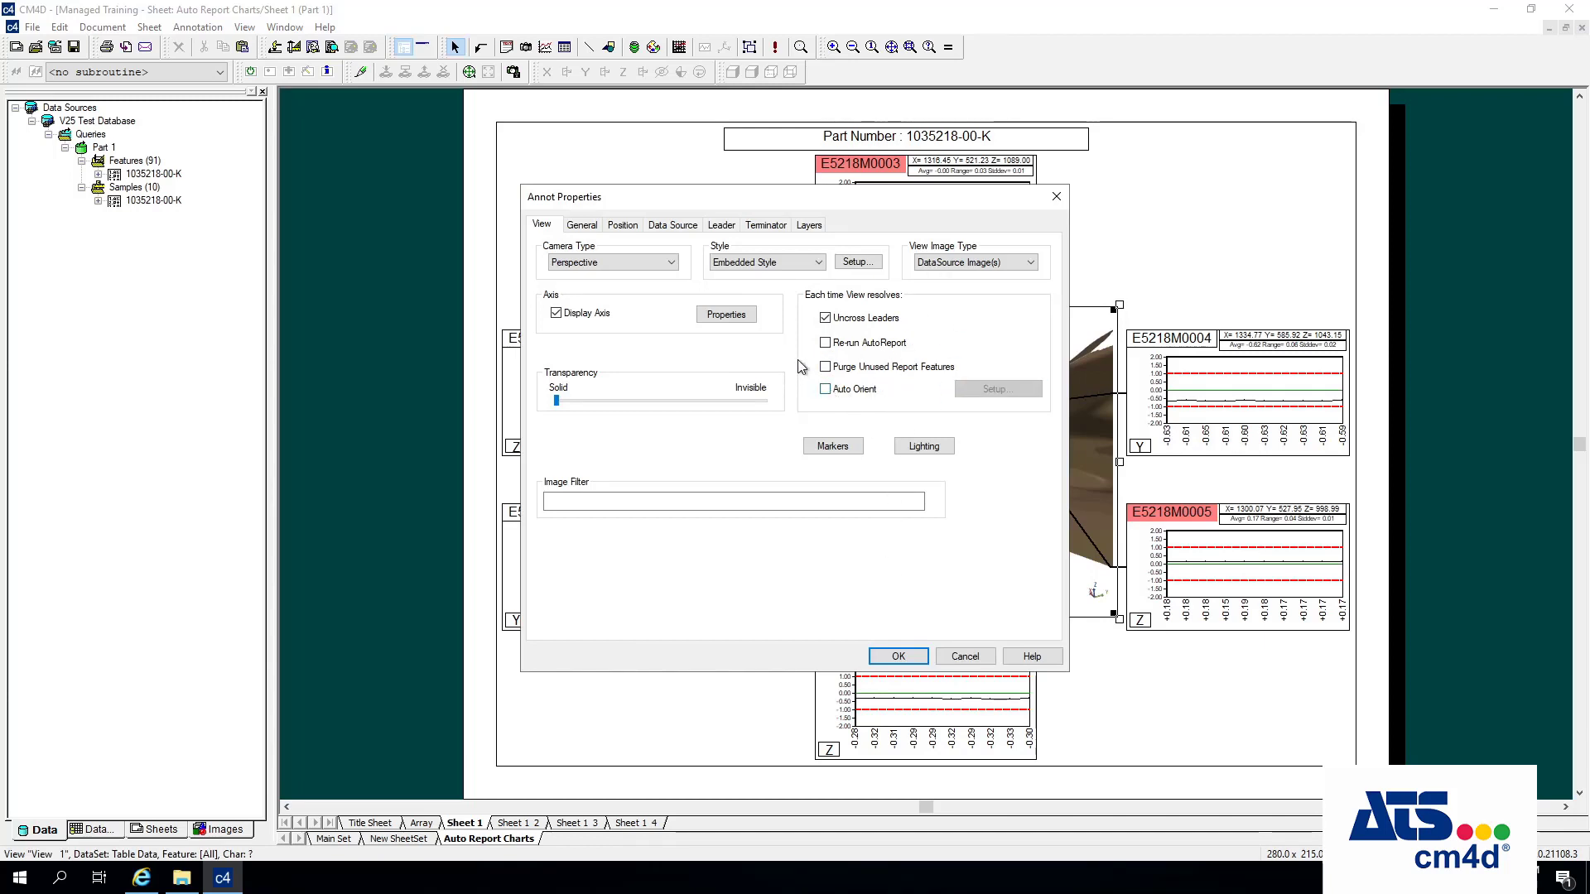
pyautogui.click(913, 652)
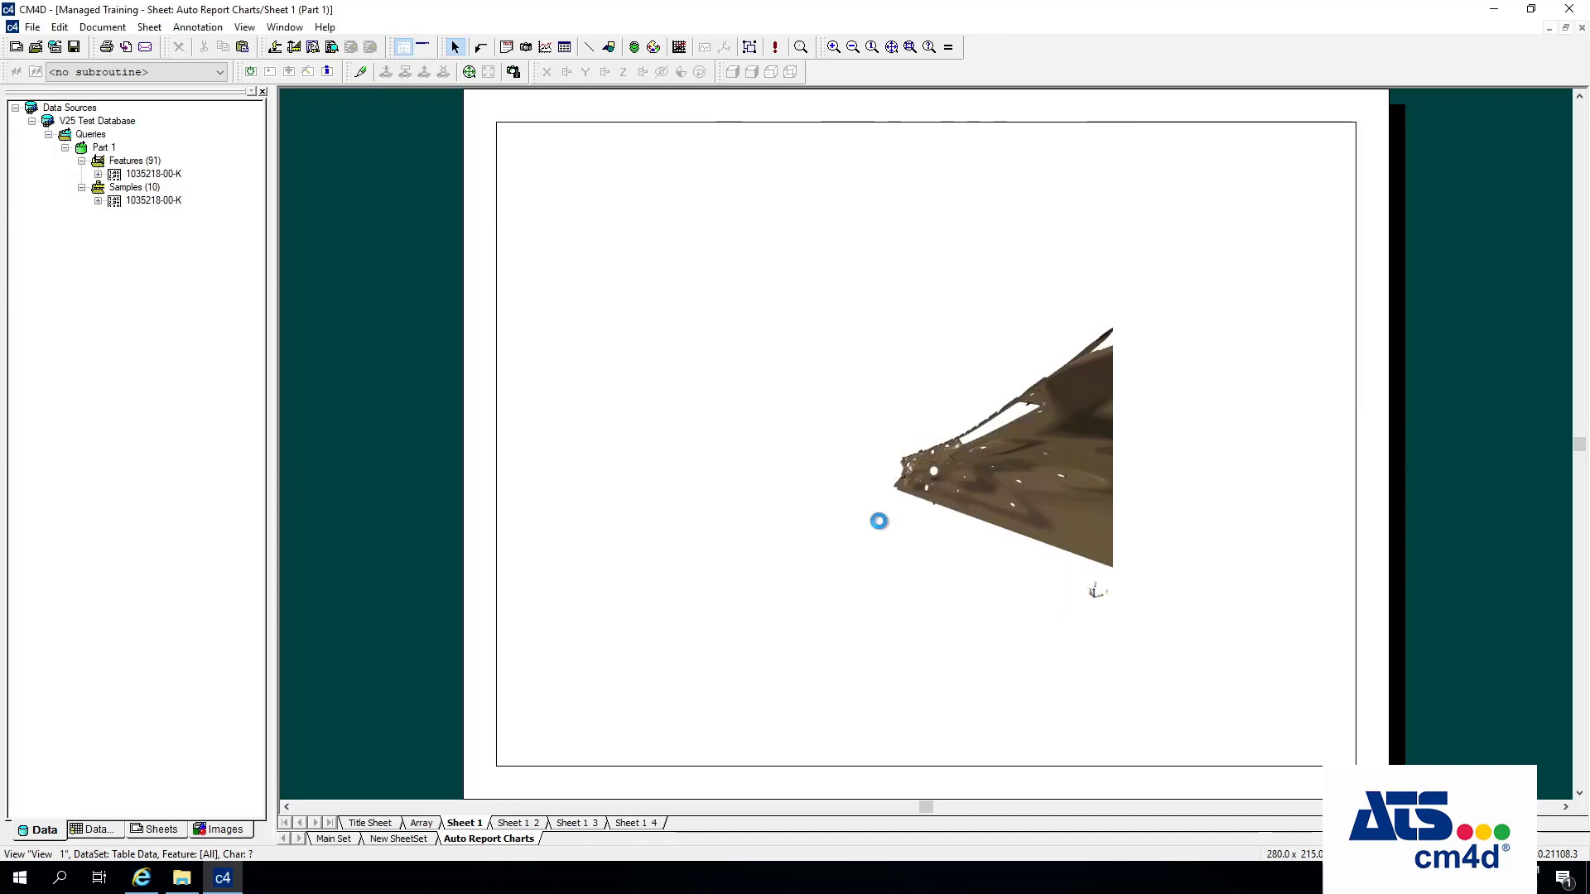
# Apply Zoom Max to Sheet 1's part view and manually rotate the part to face its features.
pyautogui.doubleClick(896, 474)
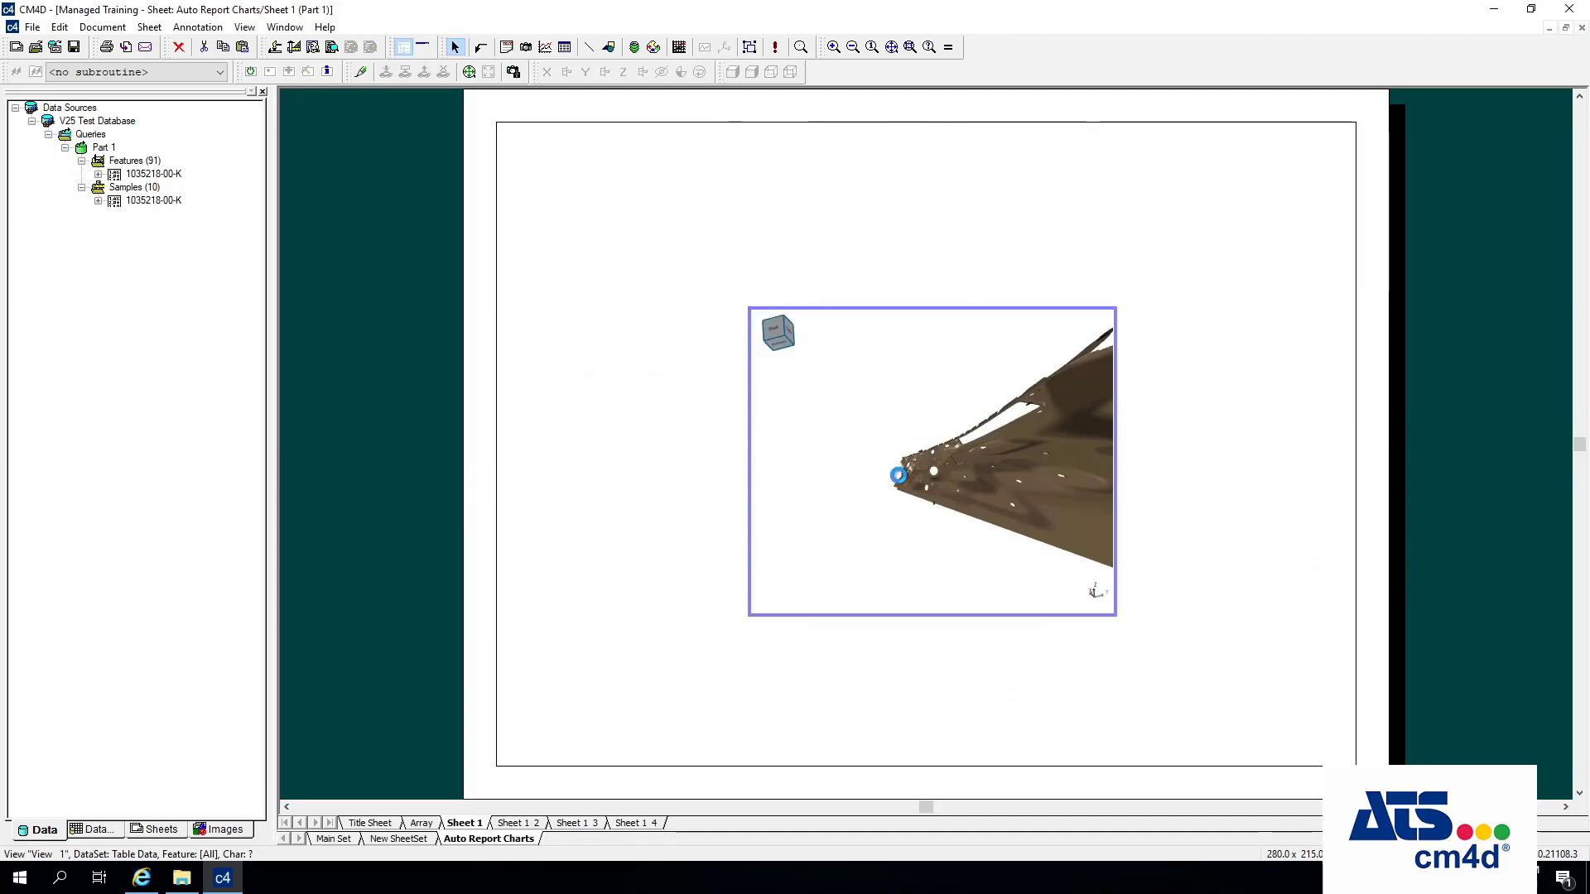
pyautogui.rightClick(907, 403)
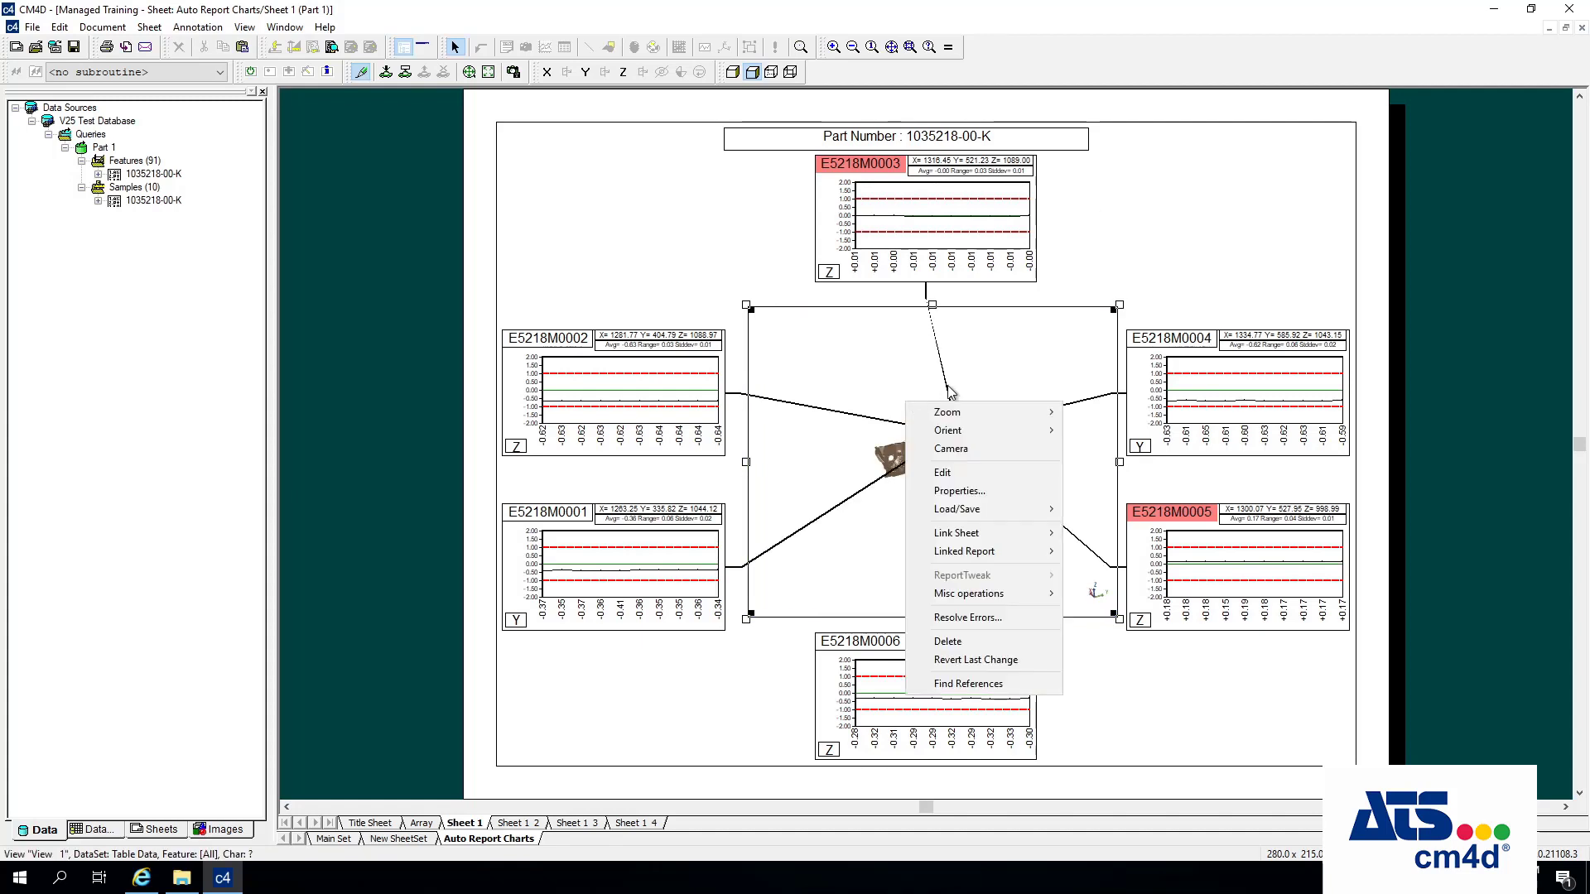
pyautogui.moveTo(964, 412)
pyautogui.click(1097, 412)
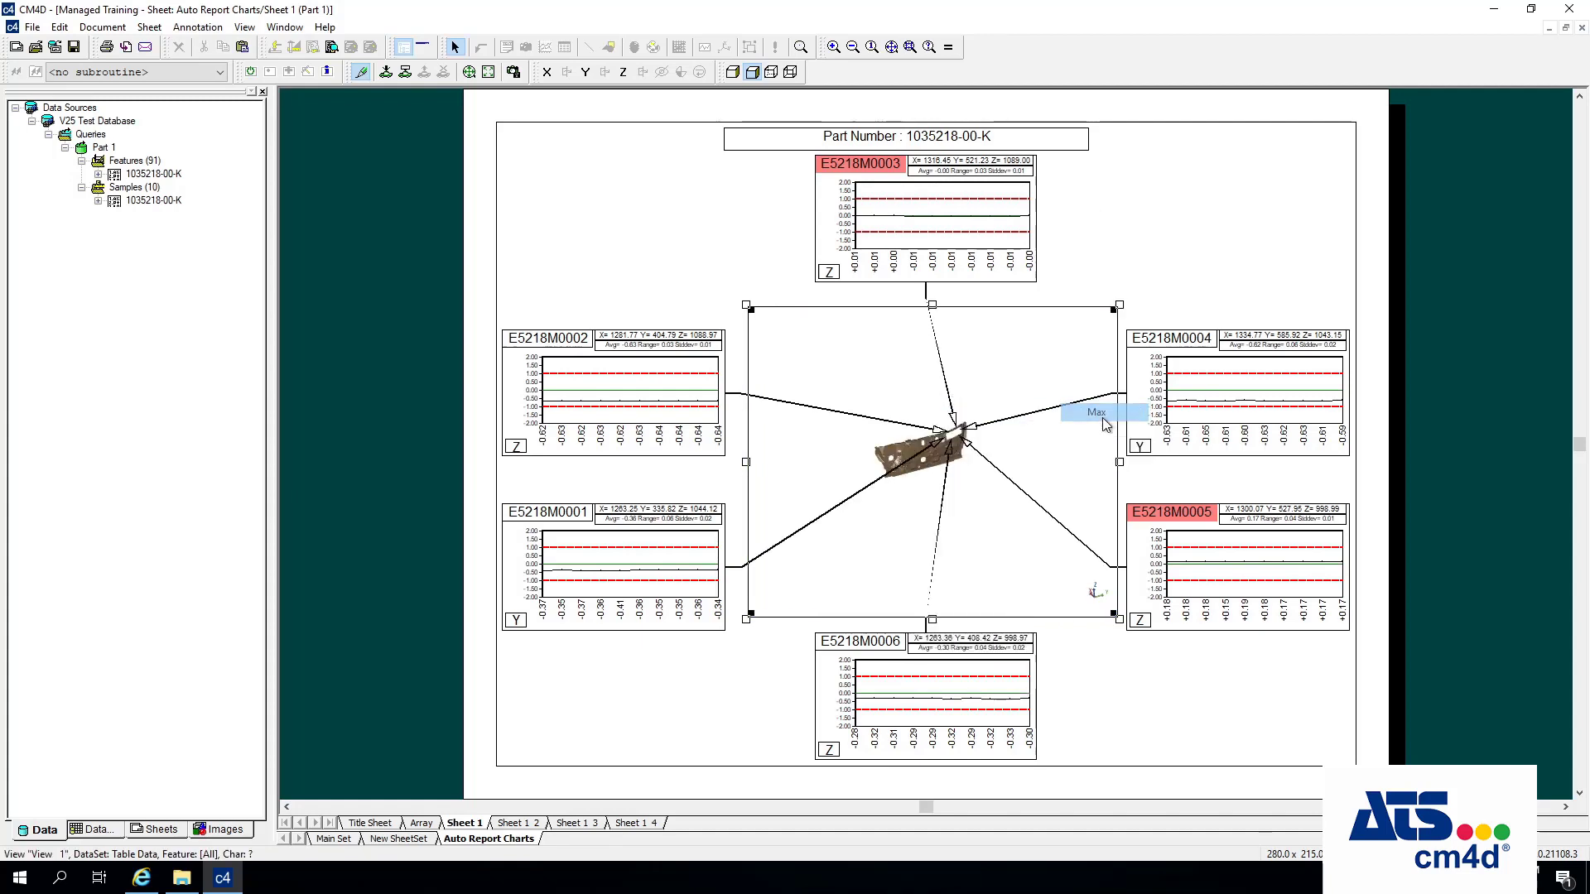
pyautogui.doubleClick(1003, 473)
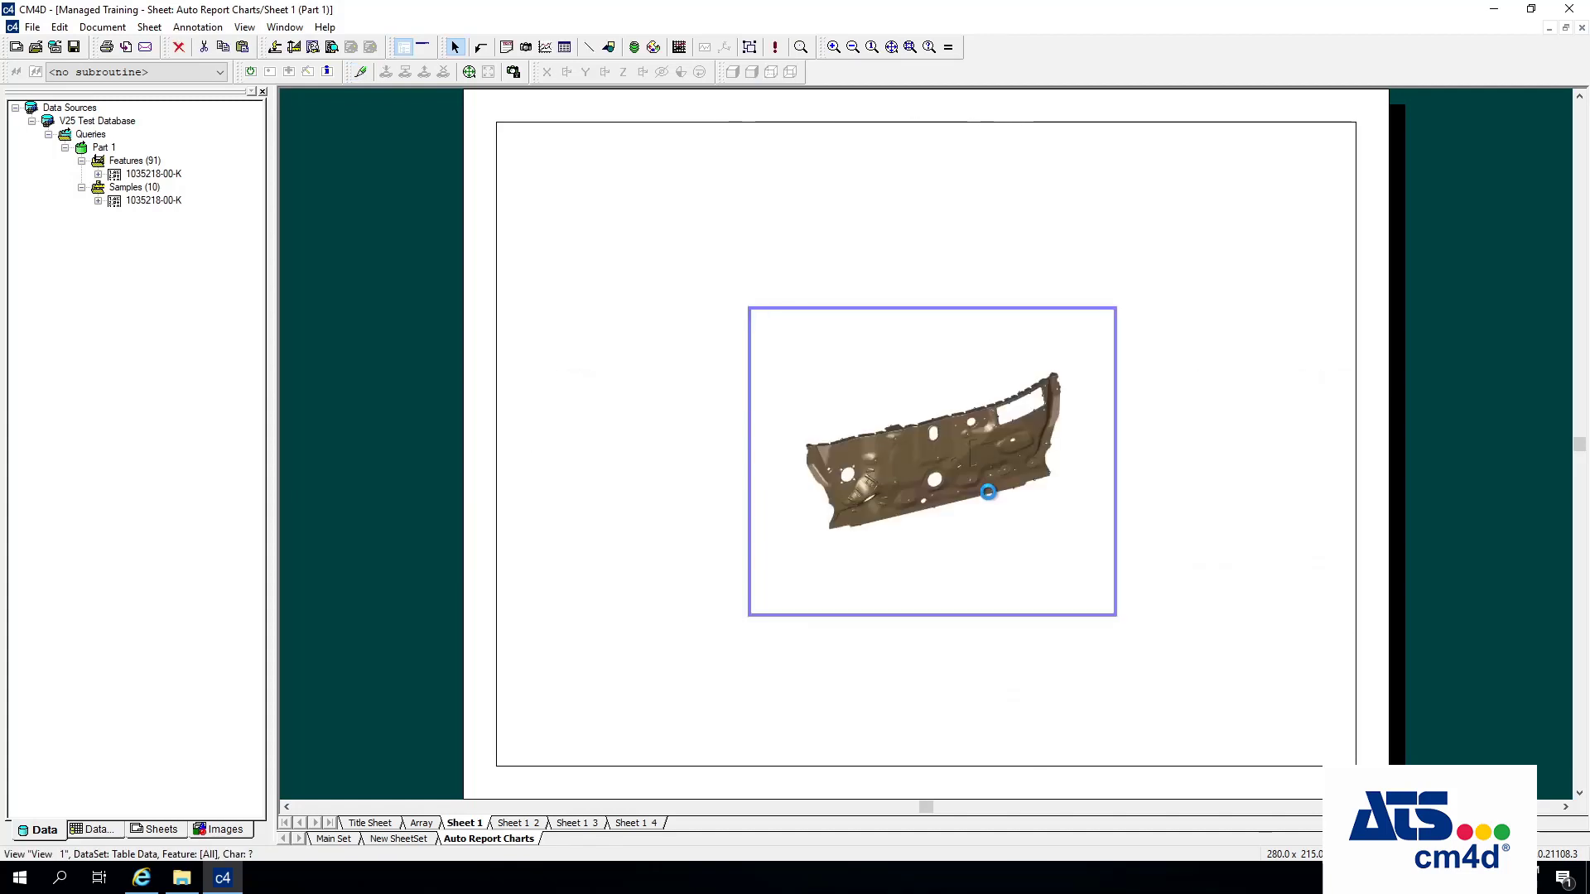
pyautogui.moveTo(1001, 523); pyautogui.dragTo(828, 563)
pyautogui.click(1167, 231)
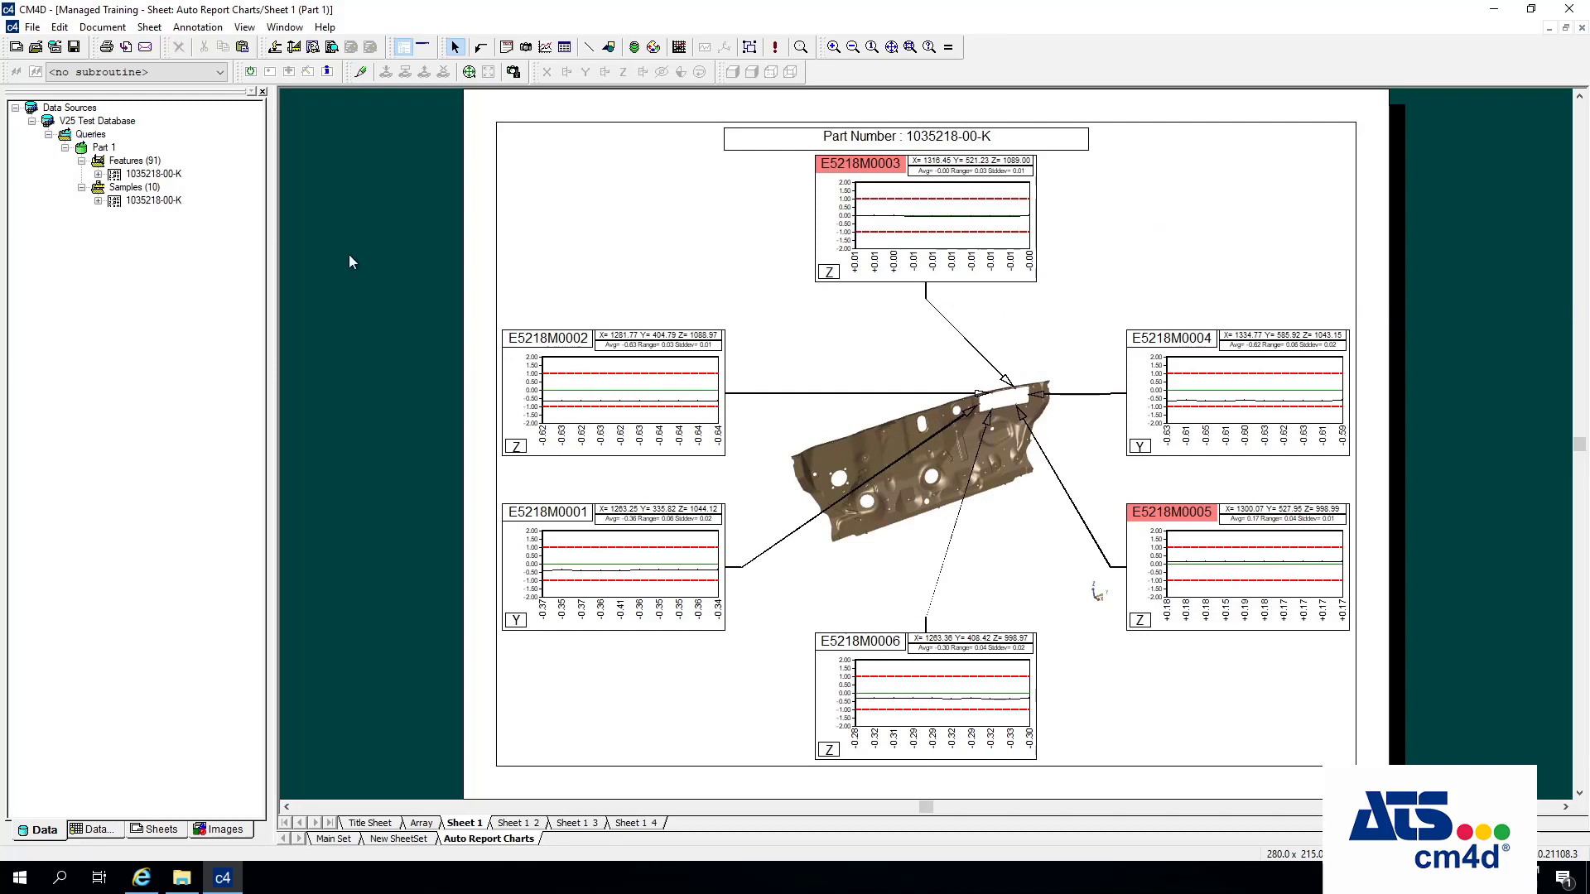
# Rerun AutoReport over the existing sheets, check the part view on Sheet 1 2, and return to Sheet 1.
pyautogui.click(149, 26)
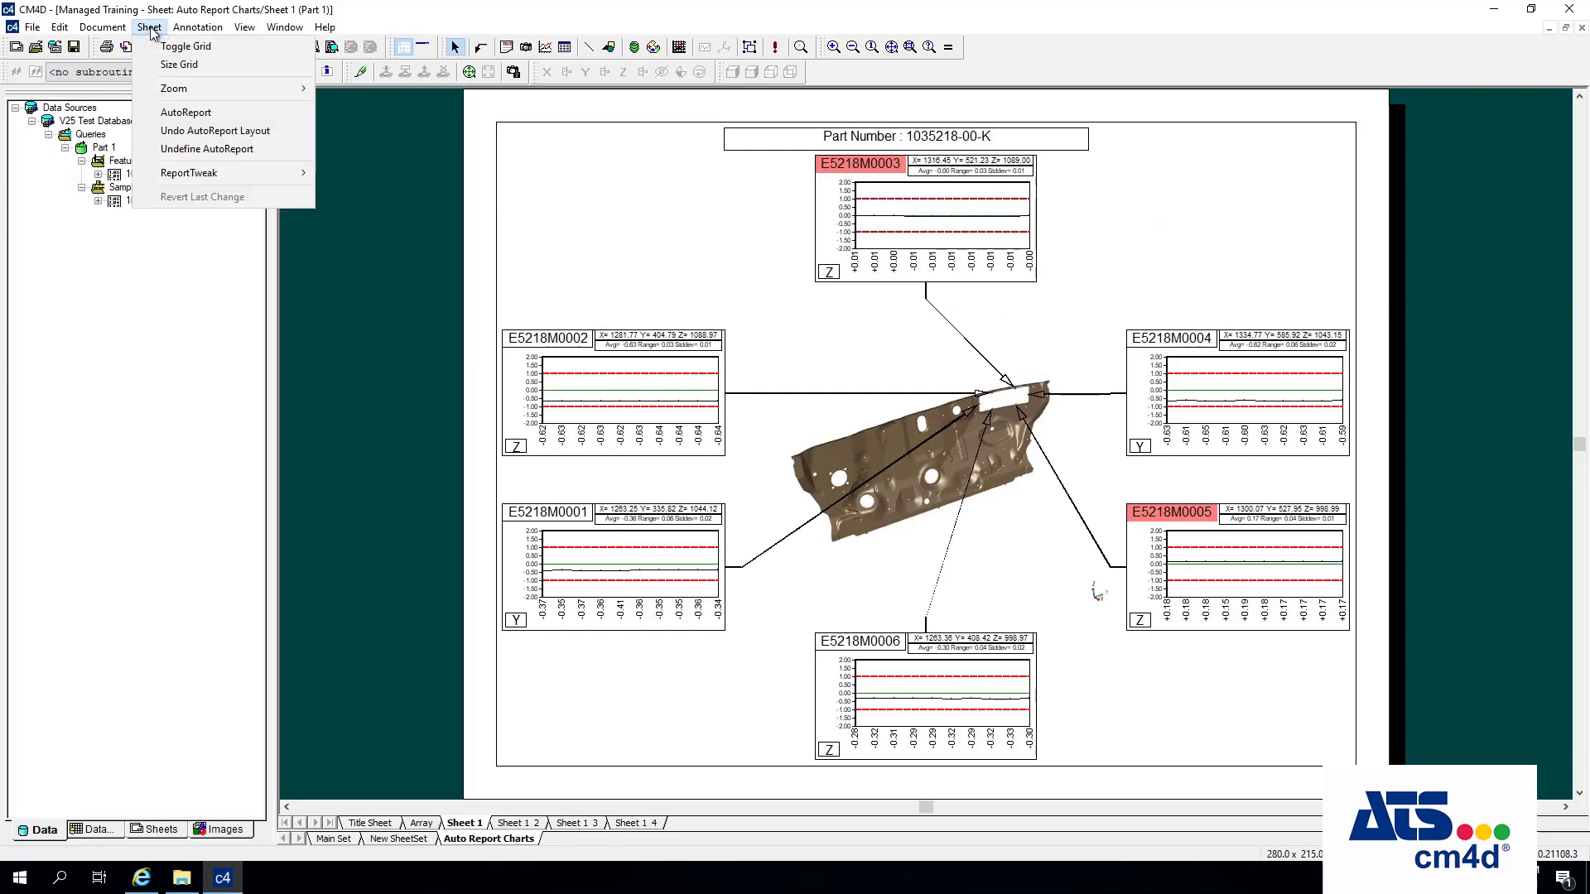
pyautogui.click(179, 117)
pyautogui.click(673, 634)
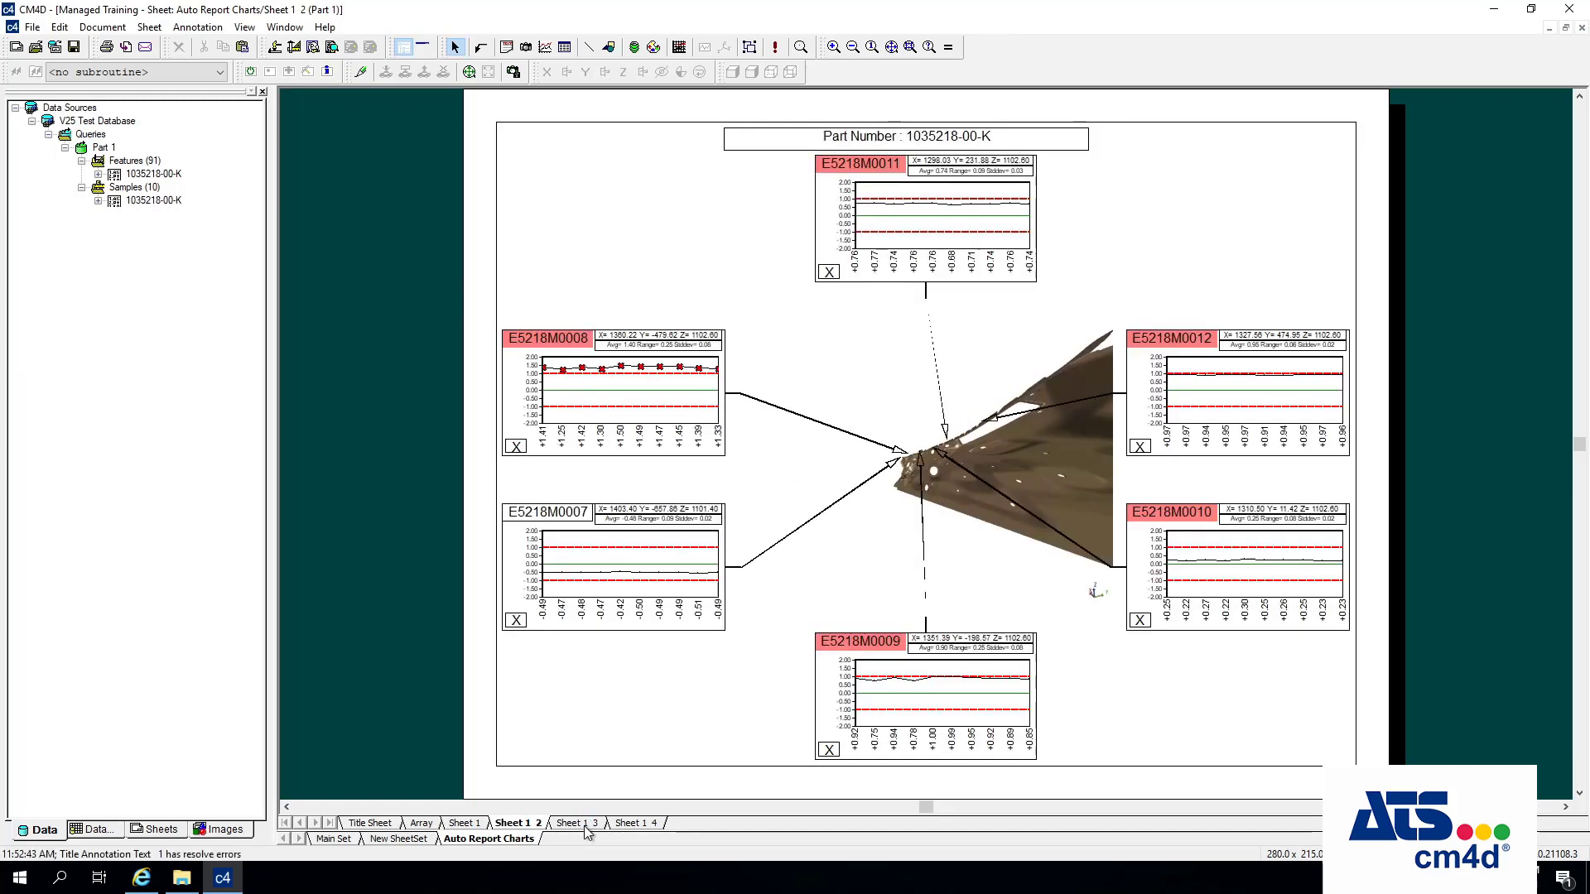
pyautogui.click(478, 823)
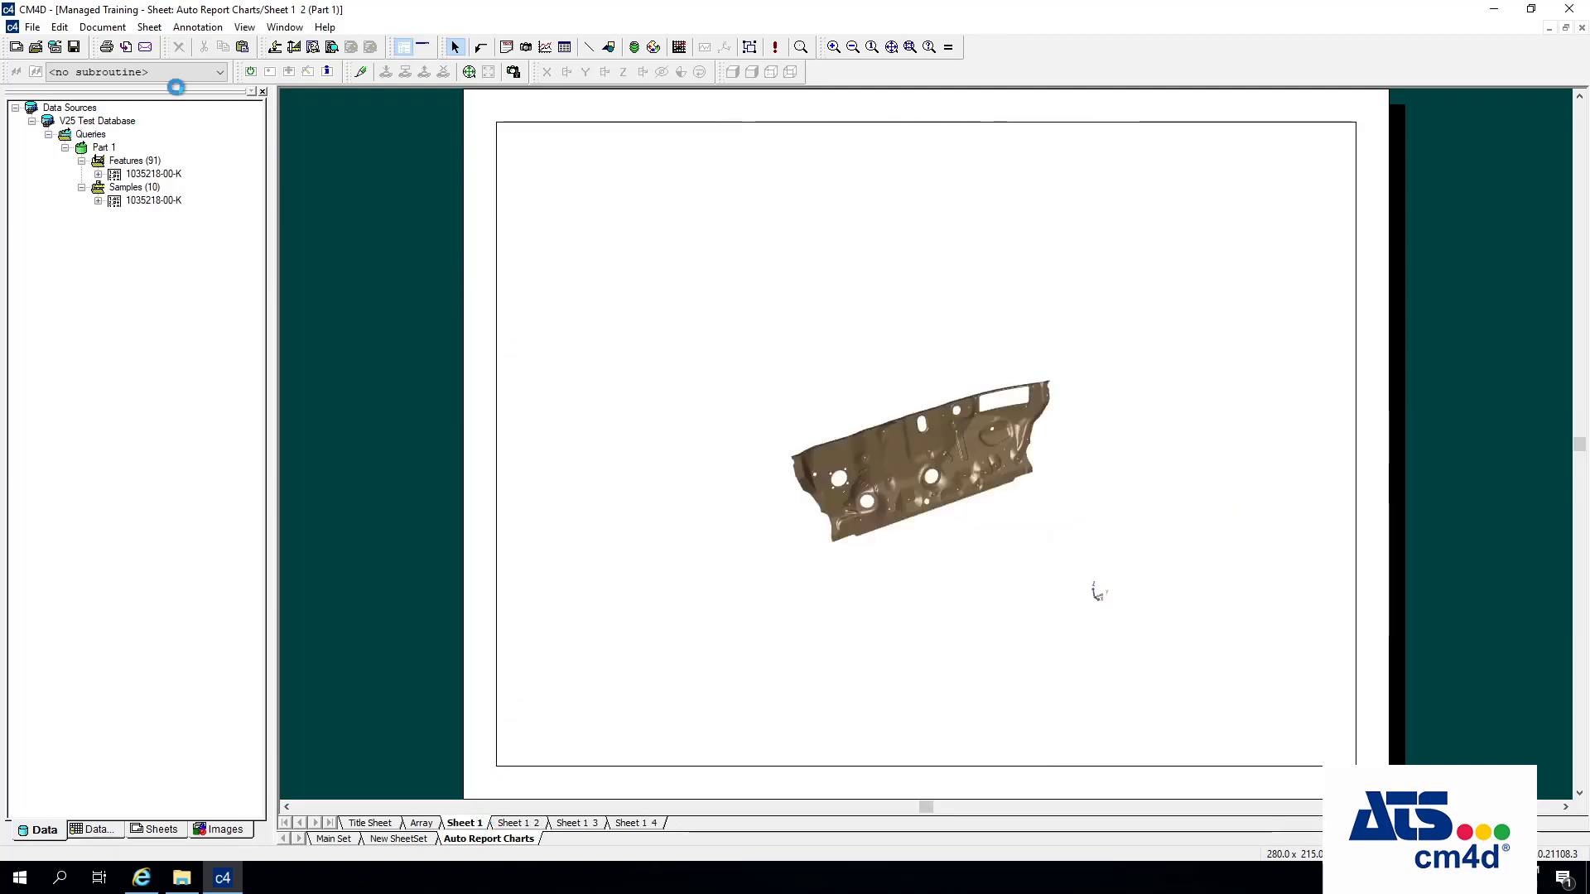
# Undo the AutoReport layout and run it again with the AutoChart annotation and Multiple Sheets, All Identical.
pyautogui.click(149, 28)
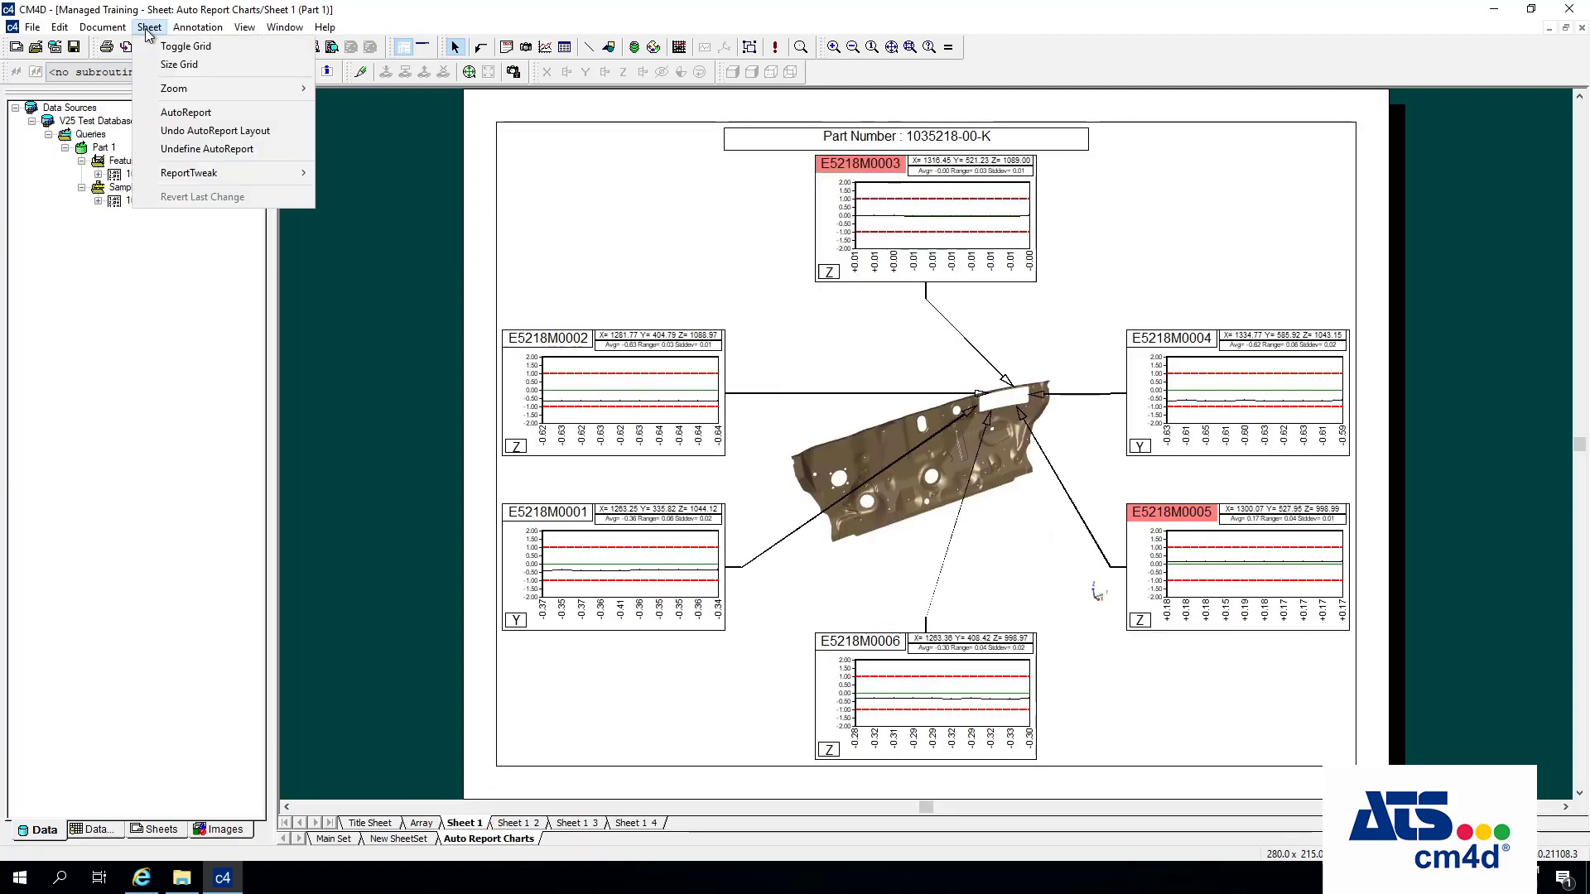
pyautogui.click(186, 131)
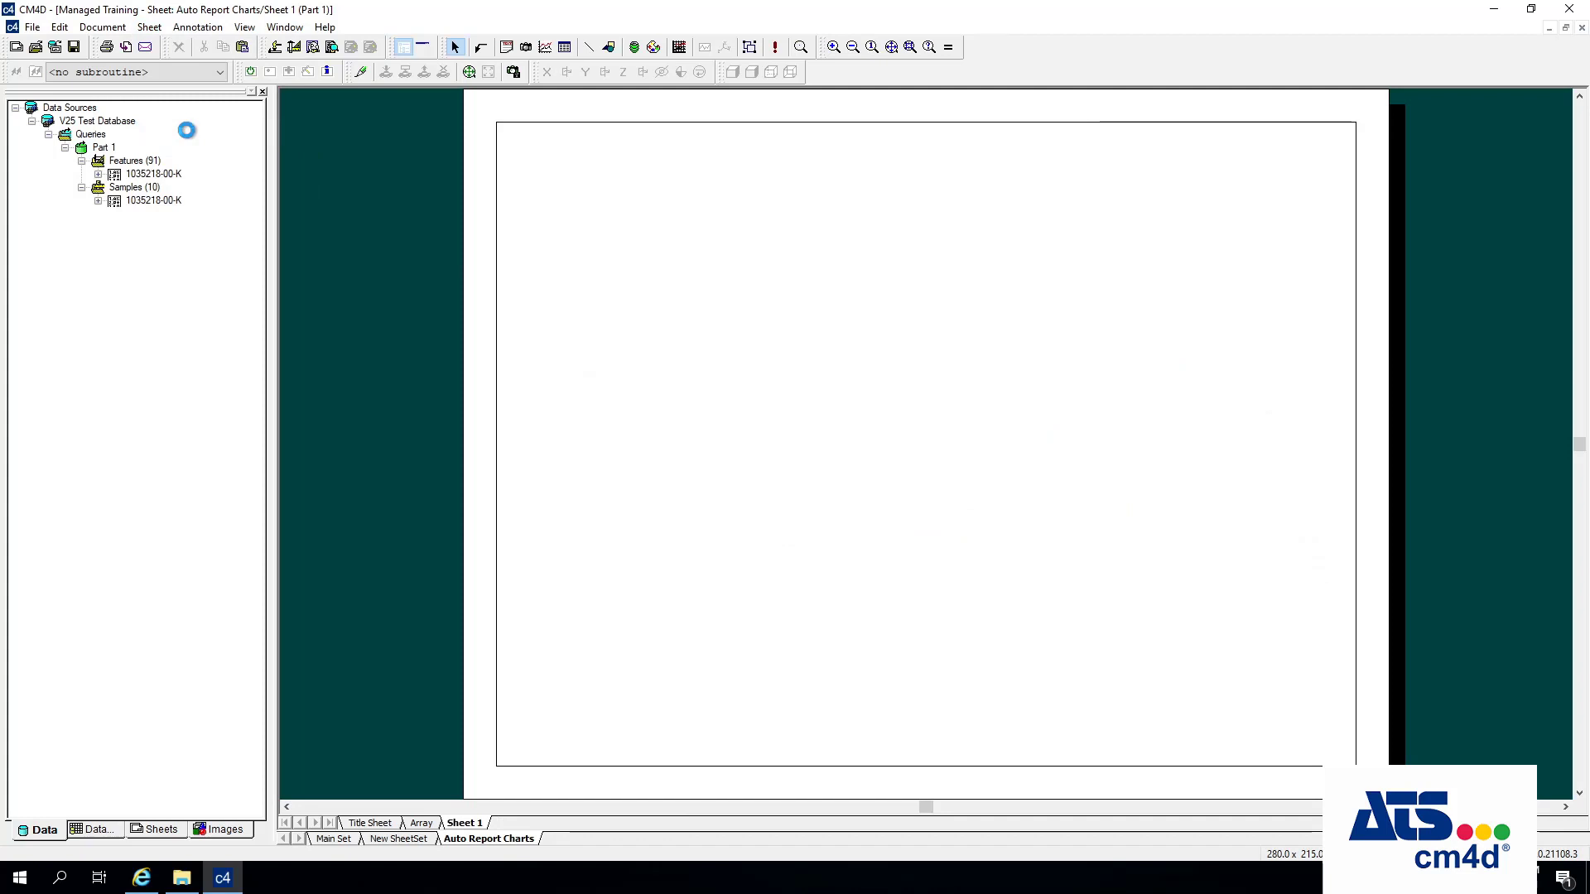
pyautogui.click(149, 27)
pyautogui.click(174, 120)
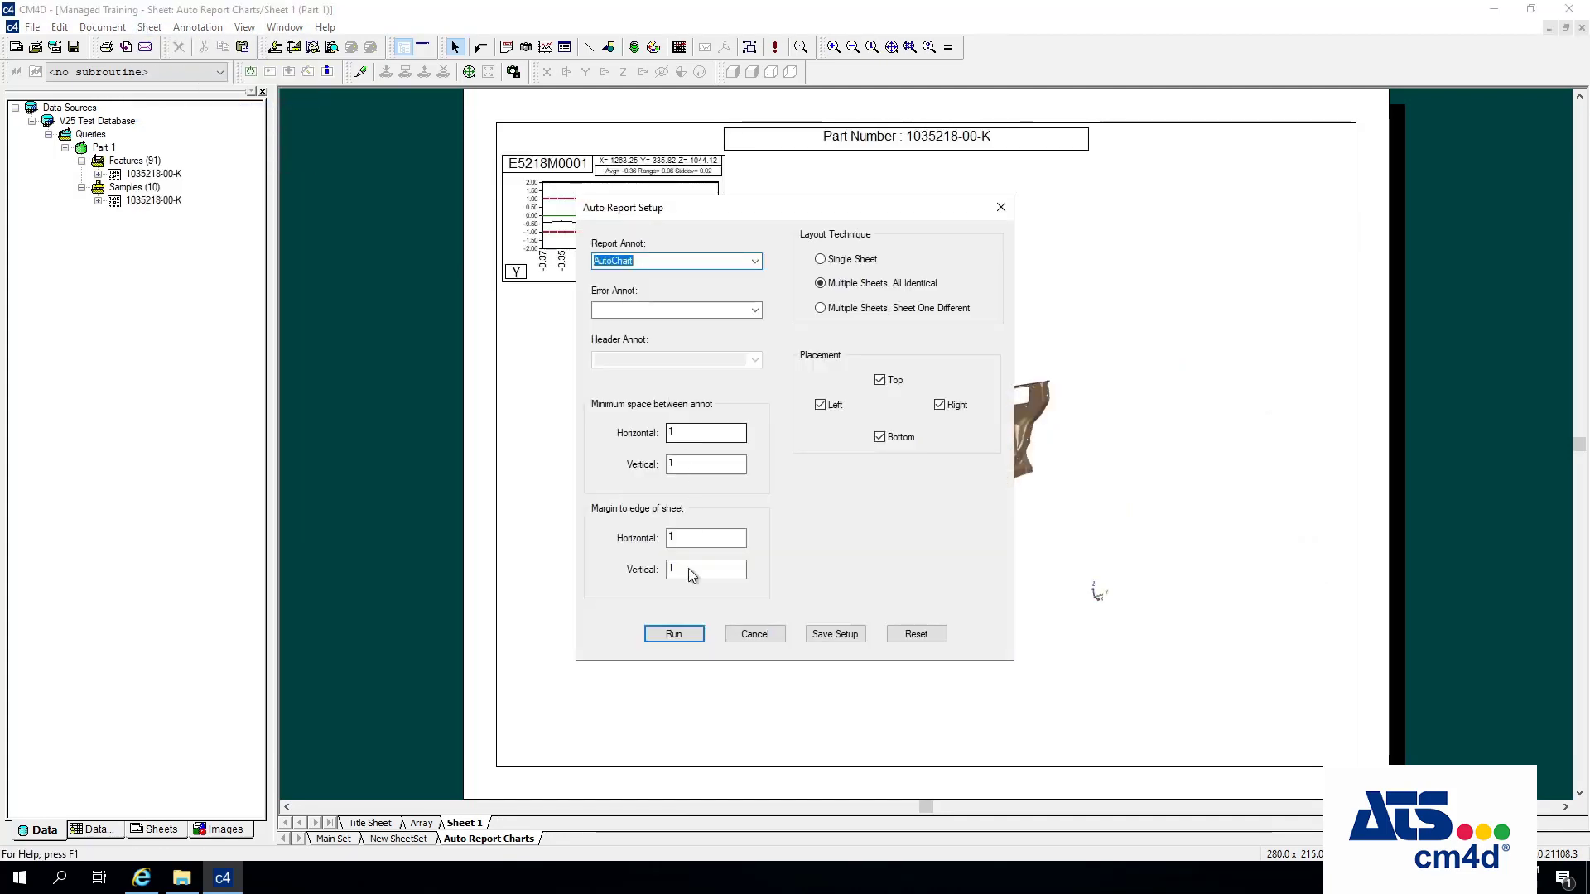
pyautogui.click(674, 634)
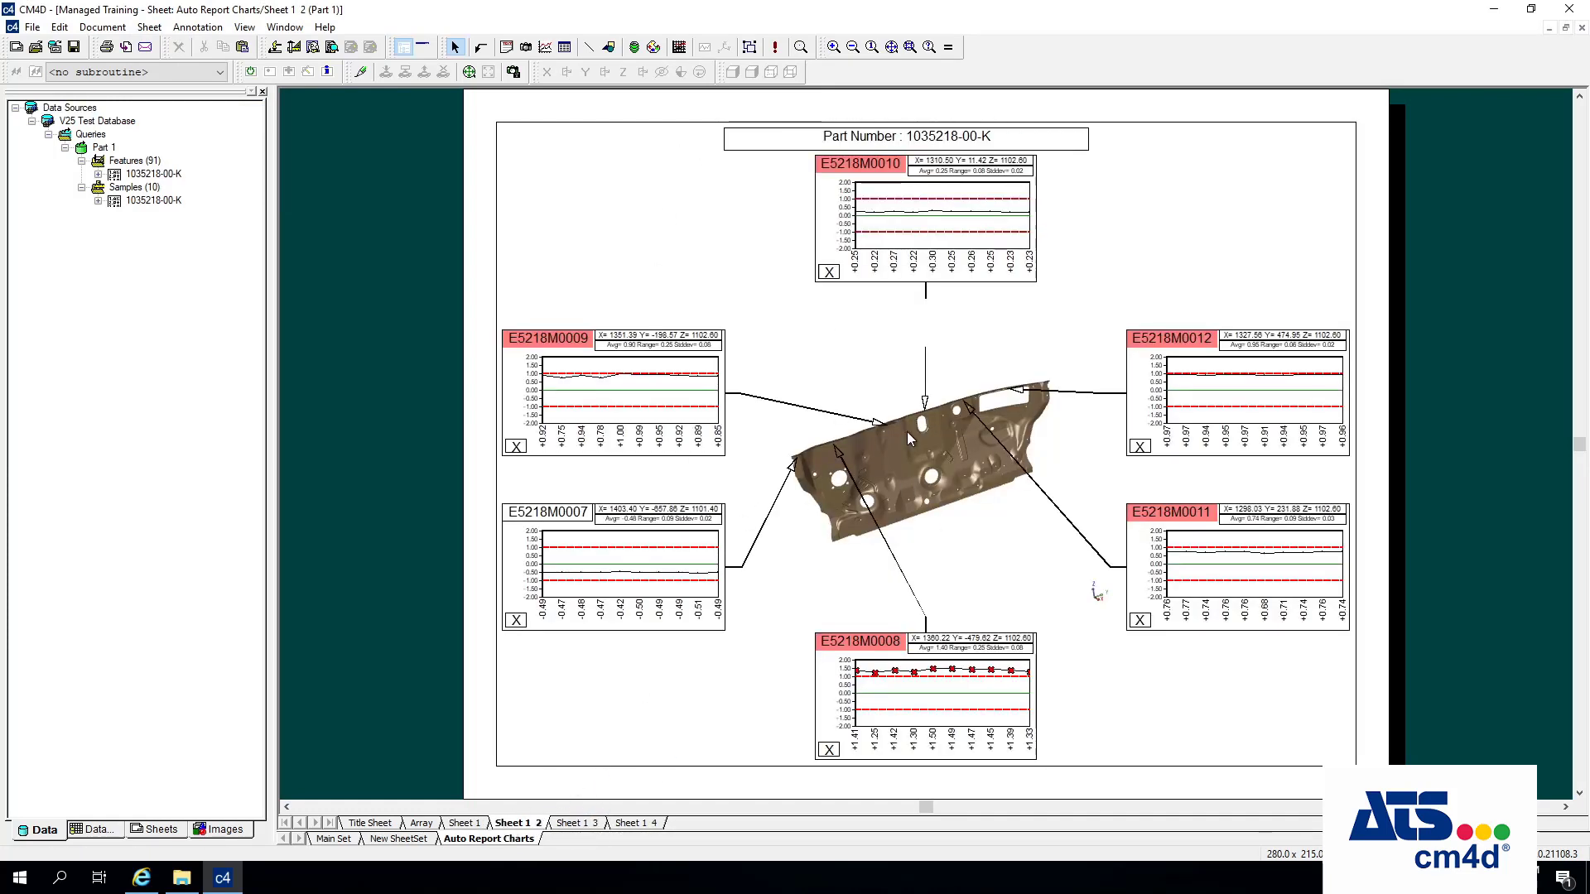
# On Sheet 1 3, rotate the part view to face the panel and zoom in on the end holding the measured points.
pyautogui.click(582, 822)
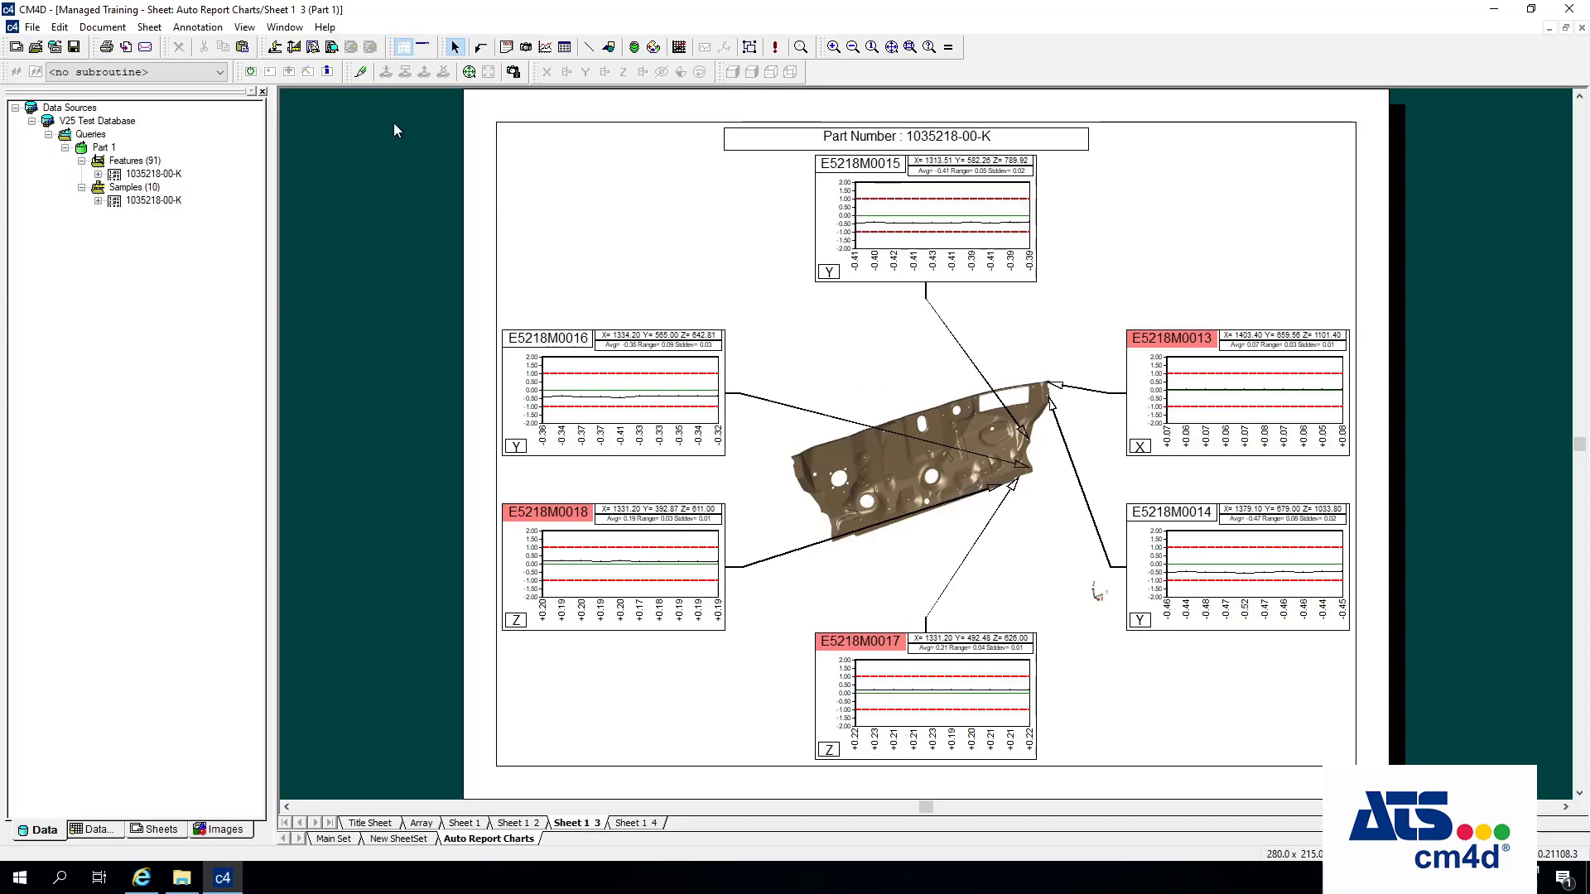
pyautogui.rightClick(842, 414)
pyautogui.click(892, 478)
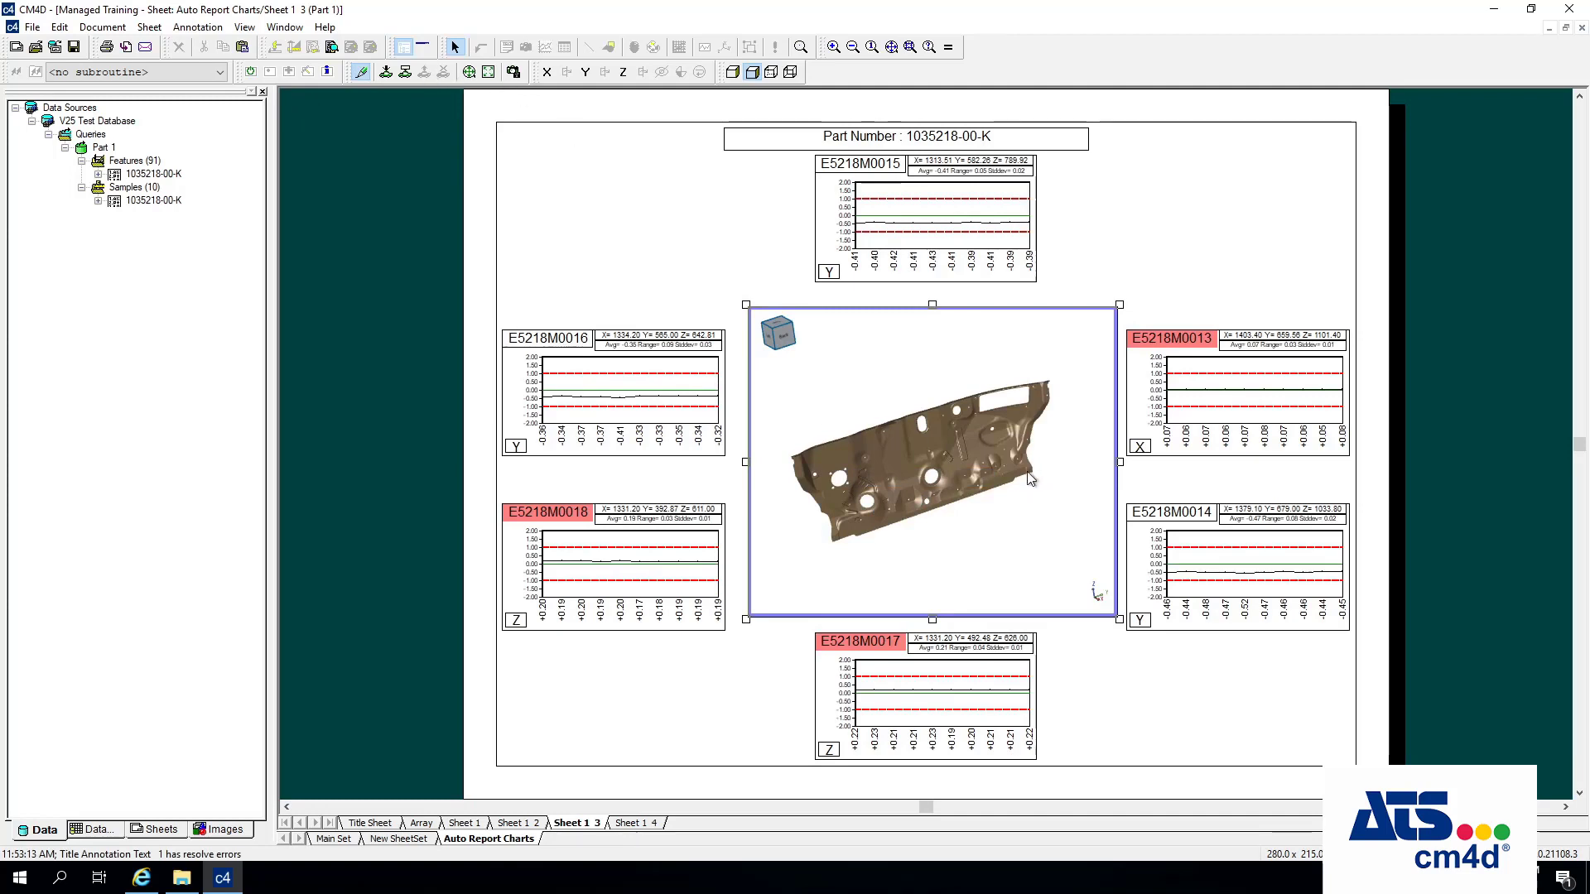
pyautogui.moveTo(986, 484); pyautogui.dragTo(876, 460)
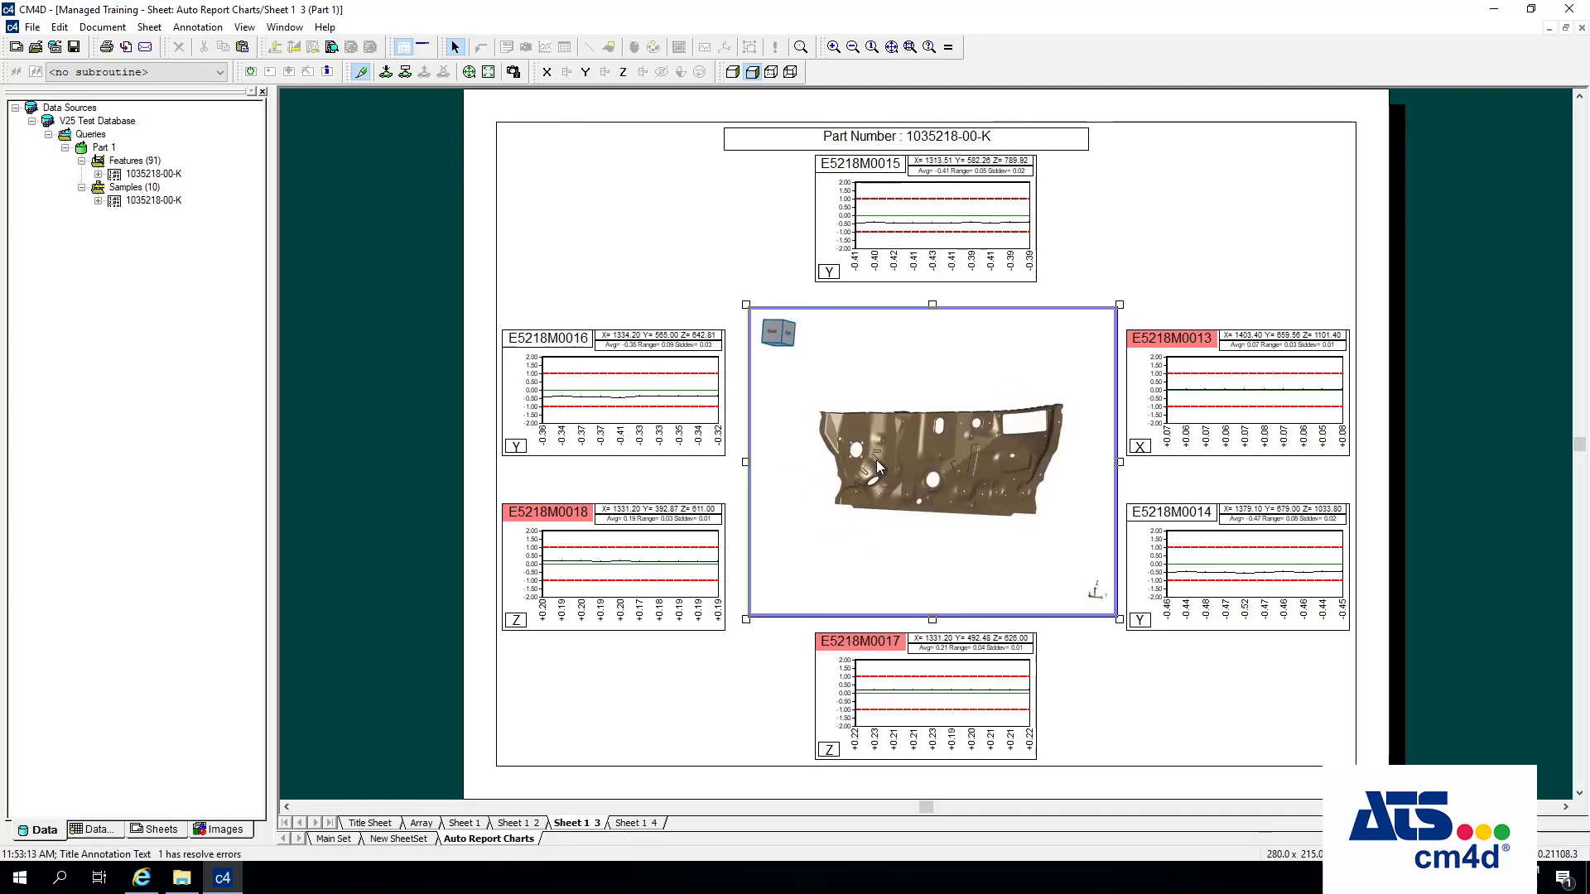
pyautogui.click(488, 72)
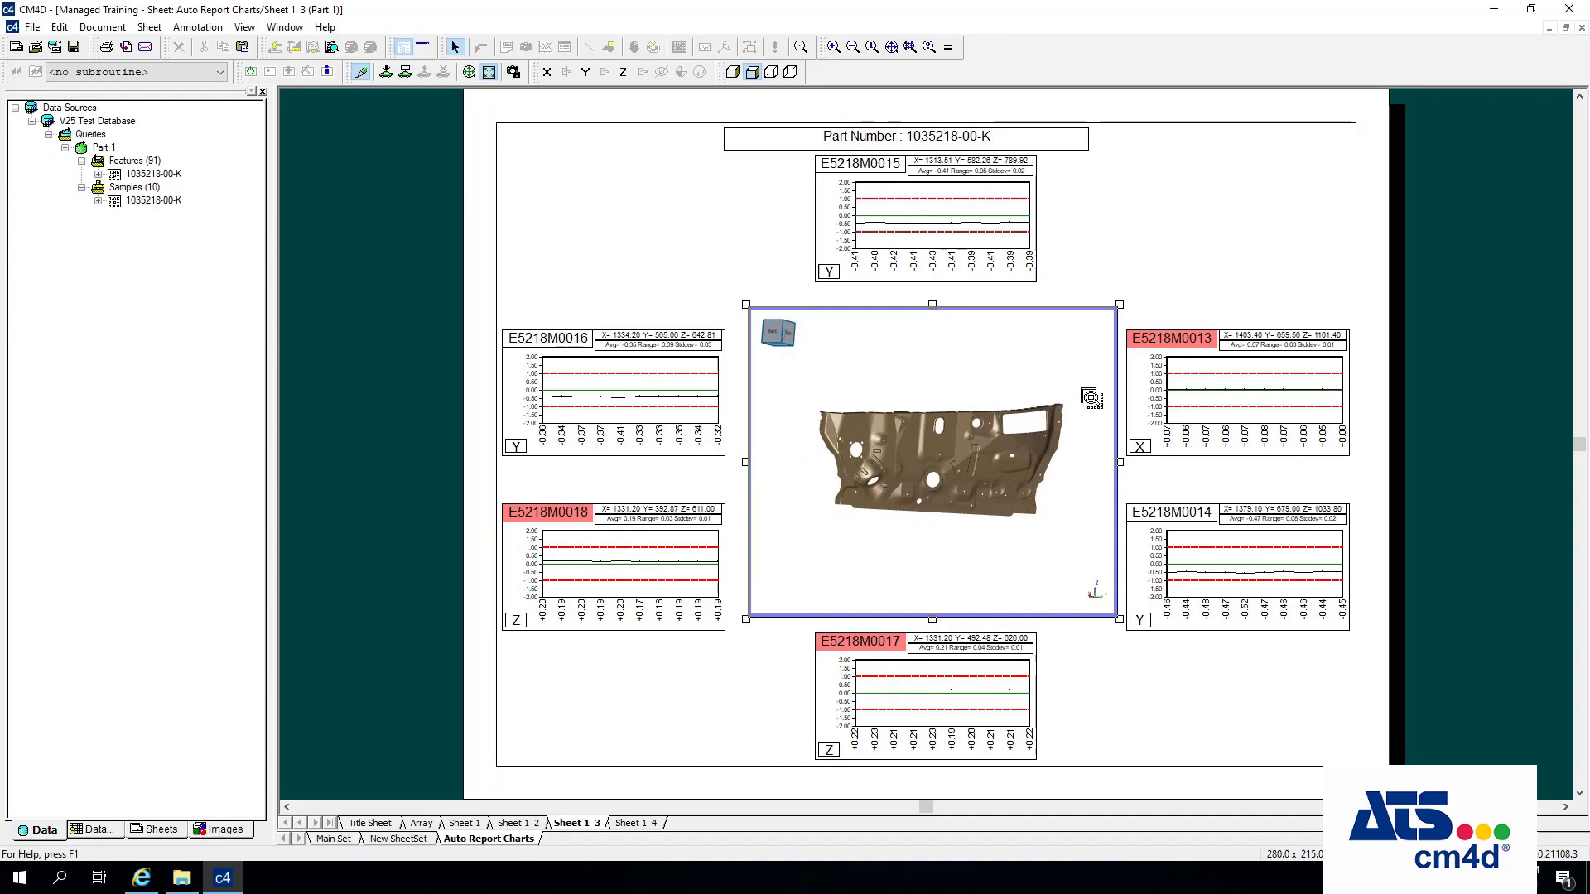
pyautogui.moveTo(1080, 388); pyautogui.dragTo(1012, 532)
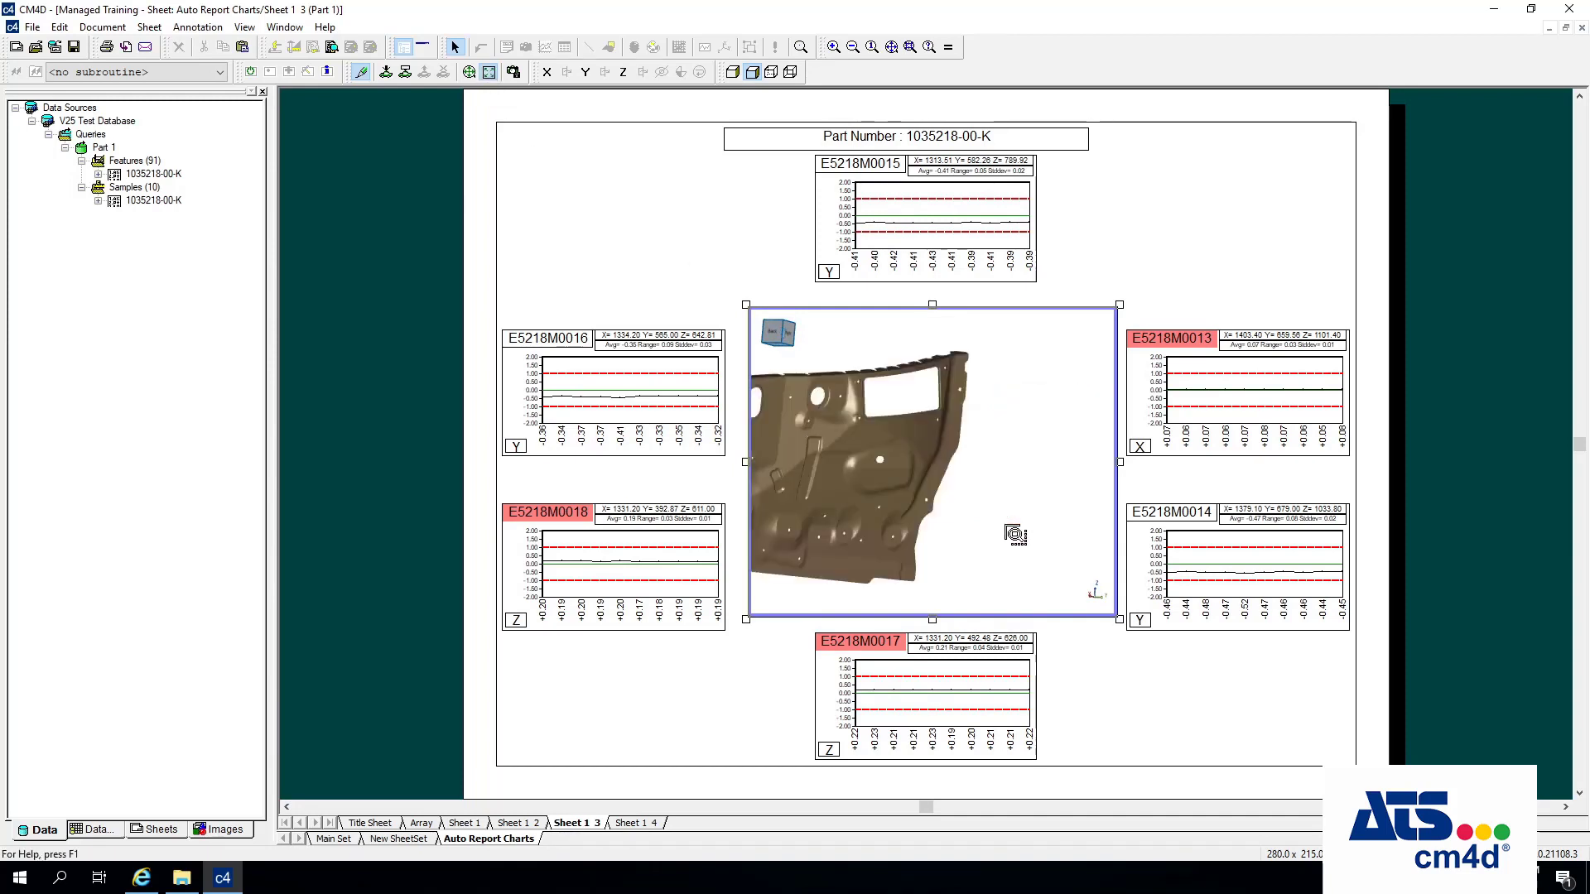
pyautogui.click(1221, 236)
# On Sheet 1 4, zoom the part view in on the panel's lower edge where the E5218M0019 and E5218M0020 leaders point.
pyautogui.click(654, 825)
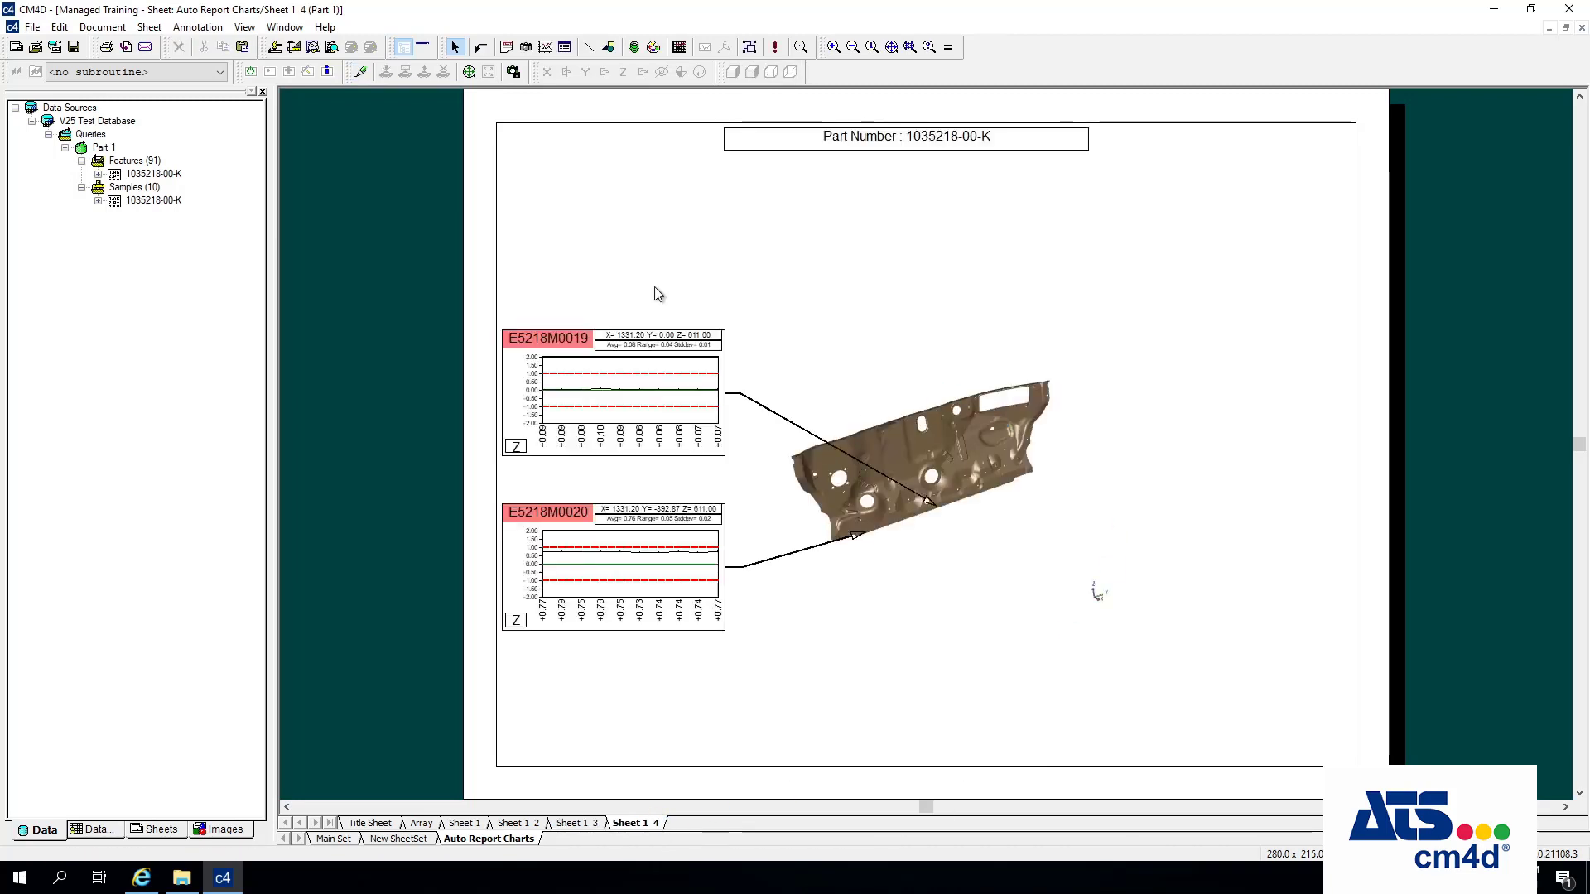
pyautogui.rightClick(863, 497)
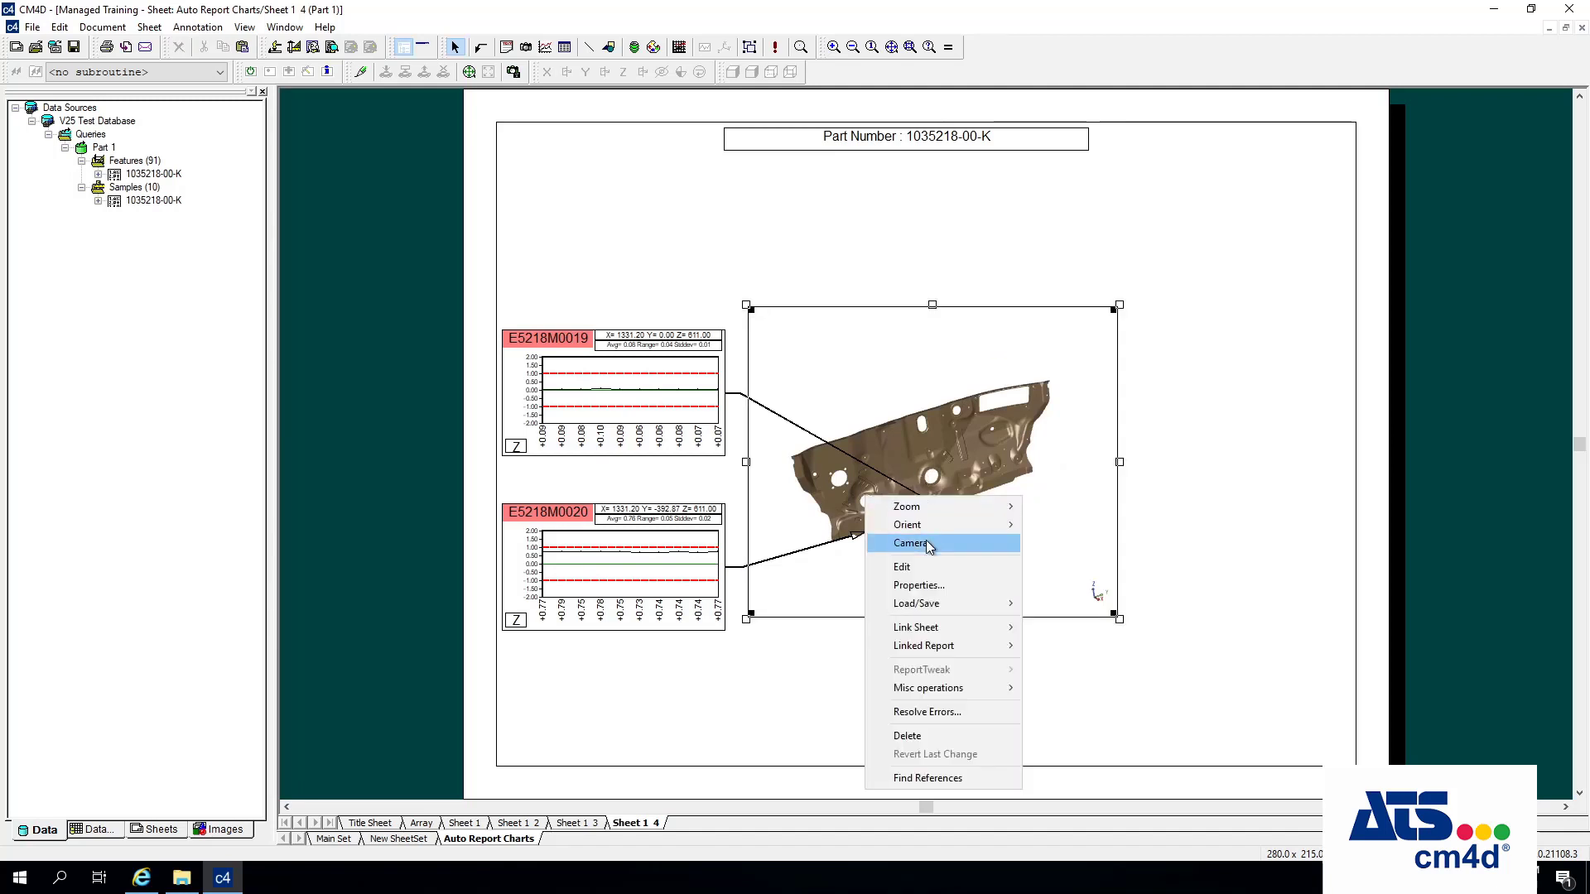
pyautogui.click(936, 569)
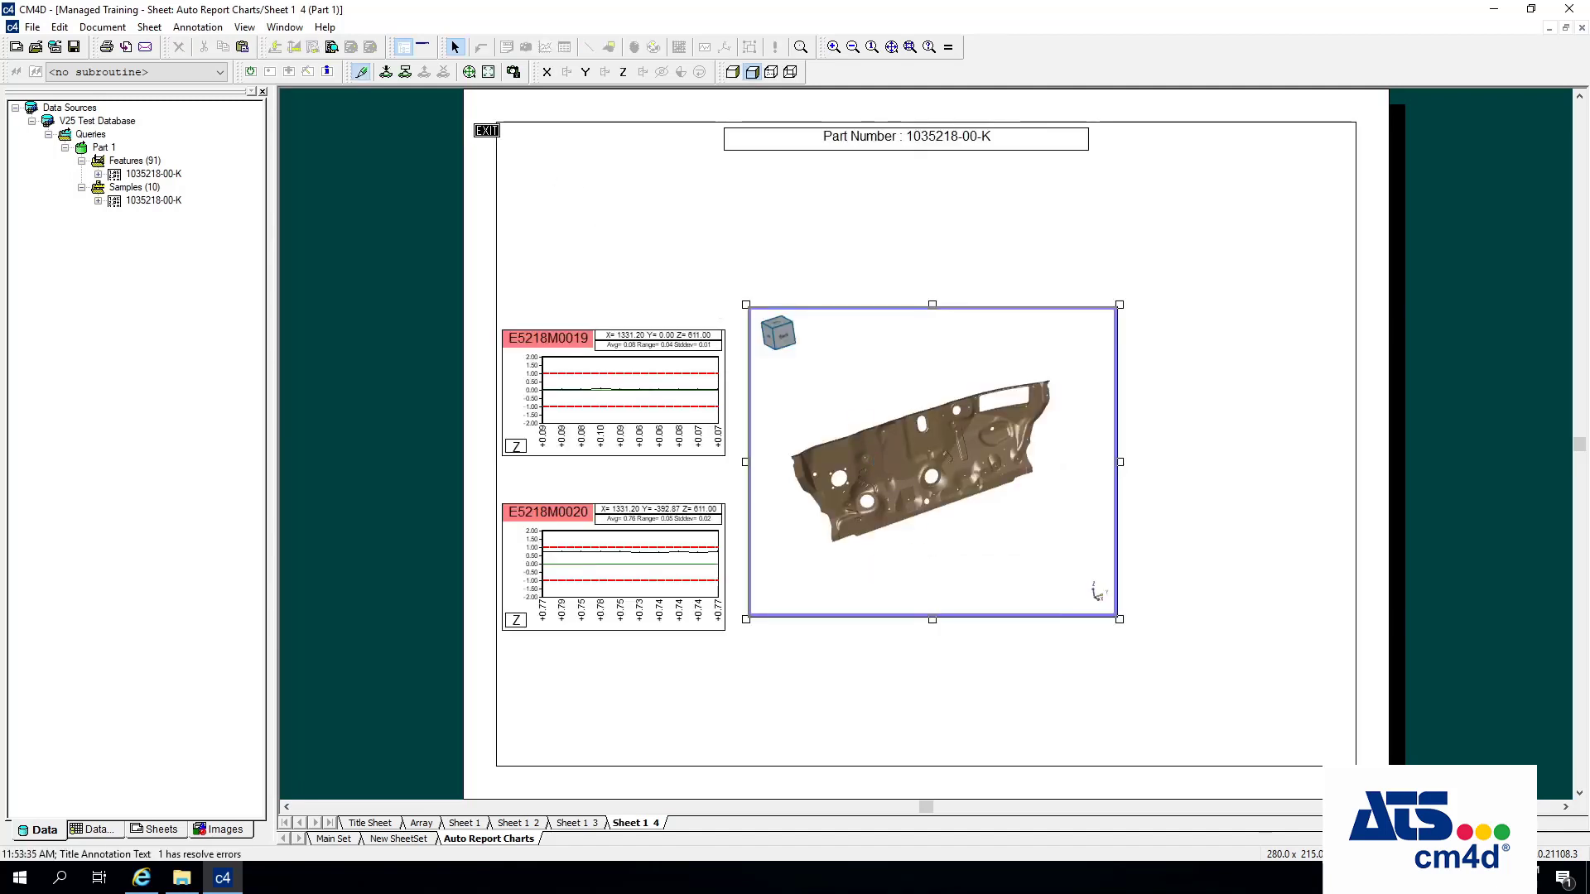
pyautogui.click(489, 72)
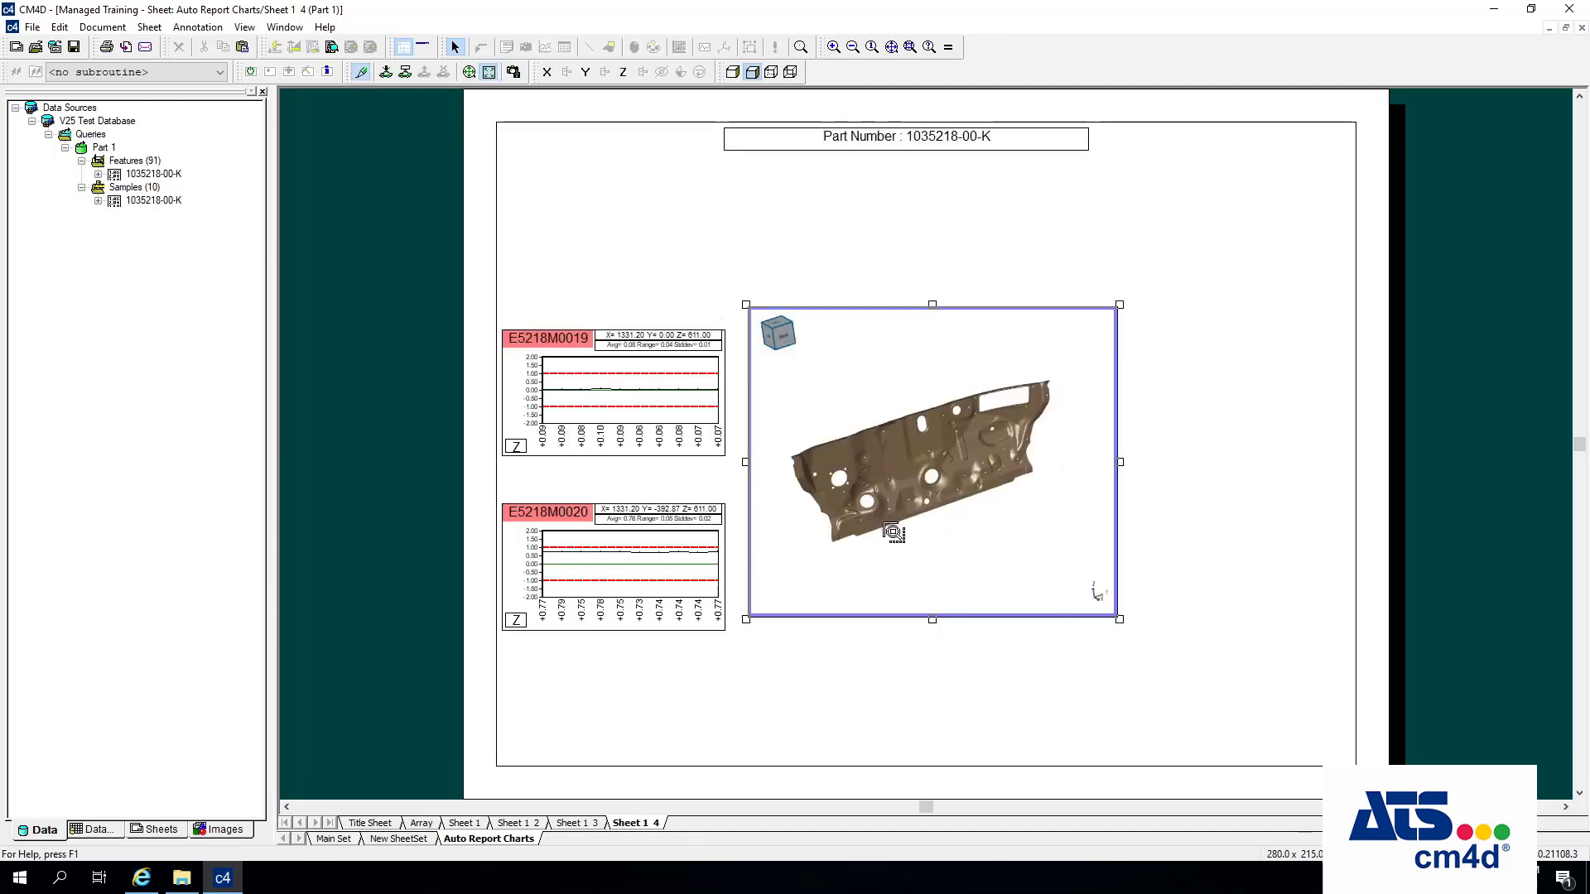
pyautogui.moveTo(893, 523); pyautogui.dragTo(823, 561)
pyautogui.click(1239, 514)
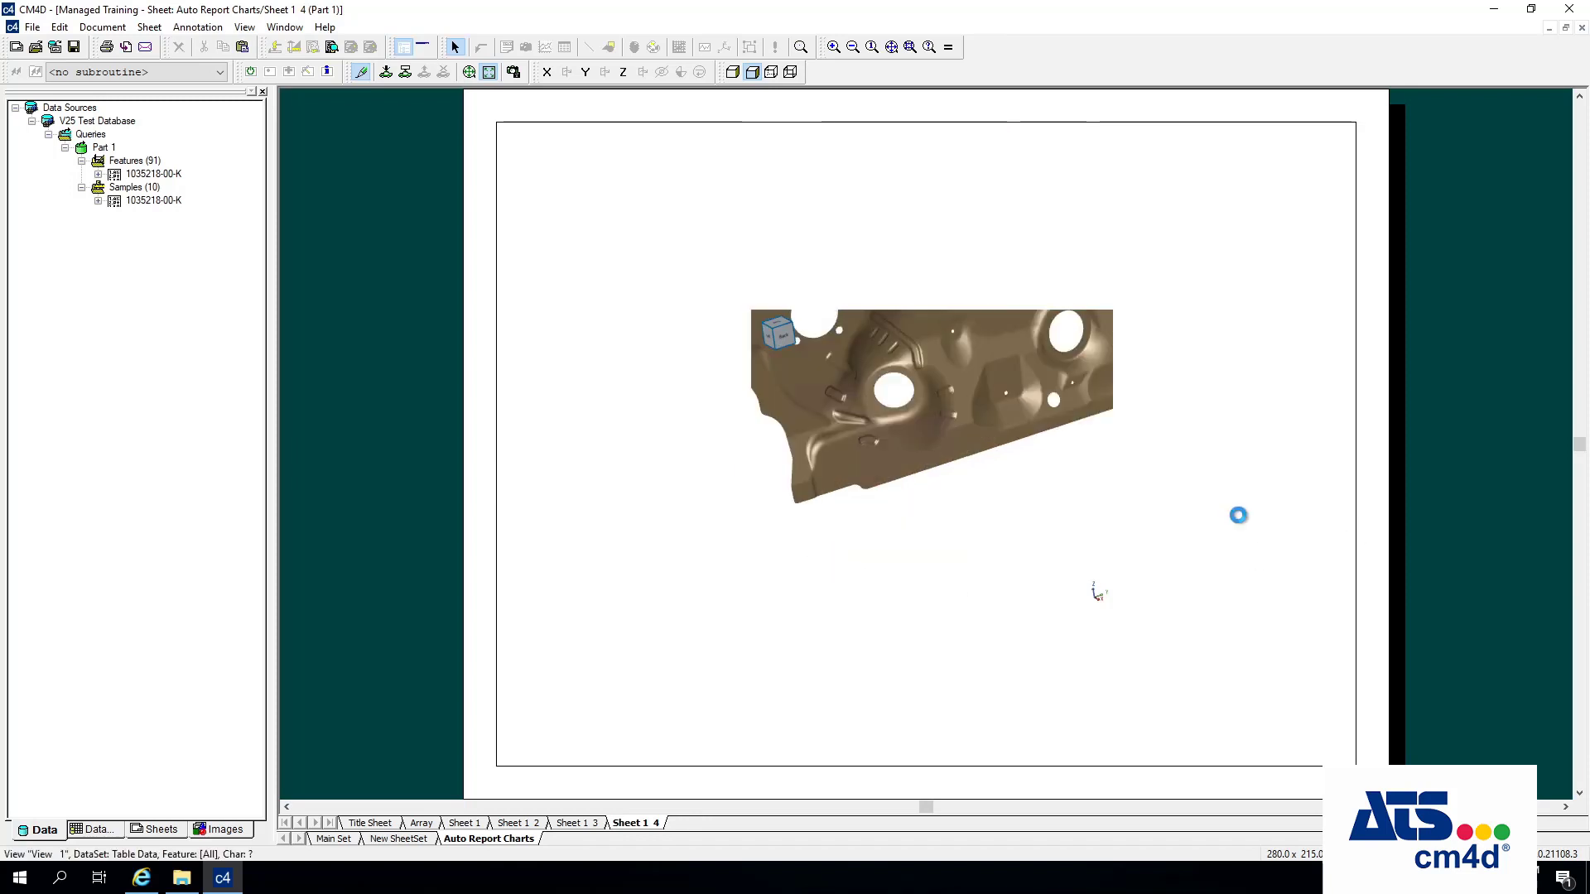
# On Sheet 1 2, tilt the part view to show the panel's upper edge and enlarge the part to fill the frame.
pyautogui.click(539, 825)
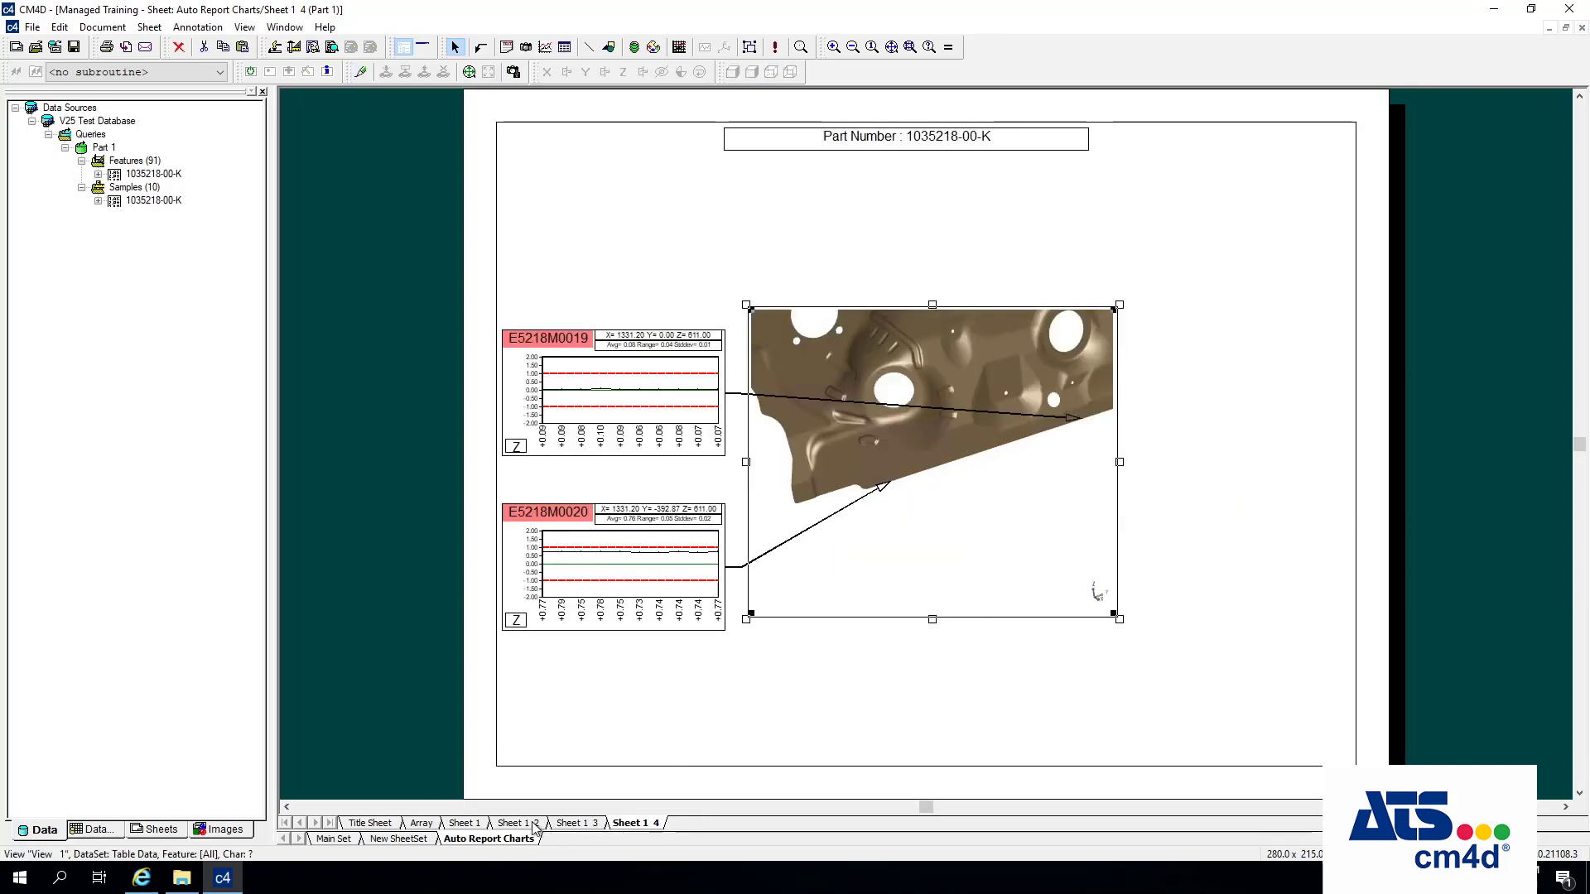
pyautogui.doubleClick(956, 515)
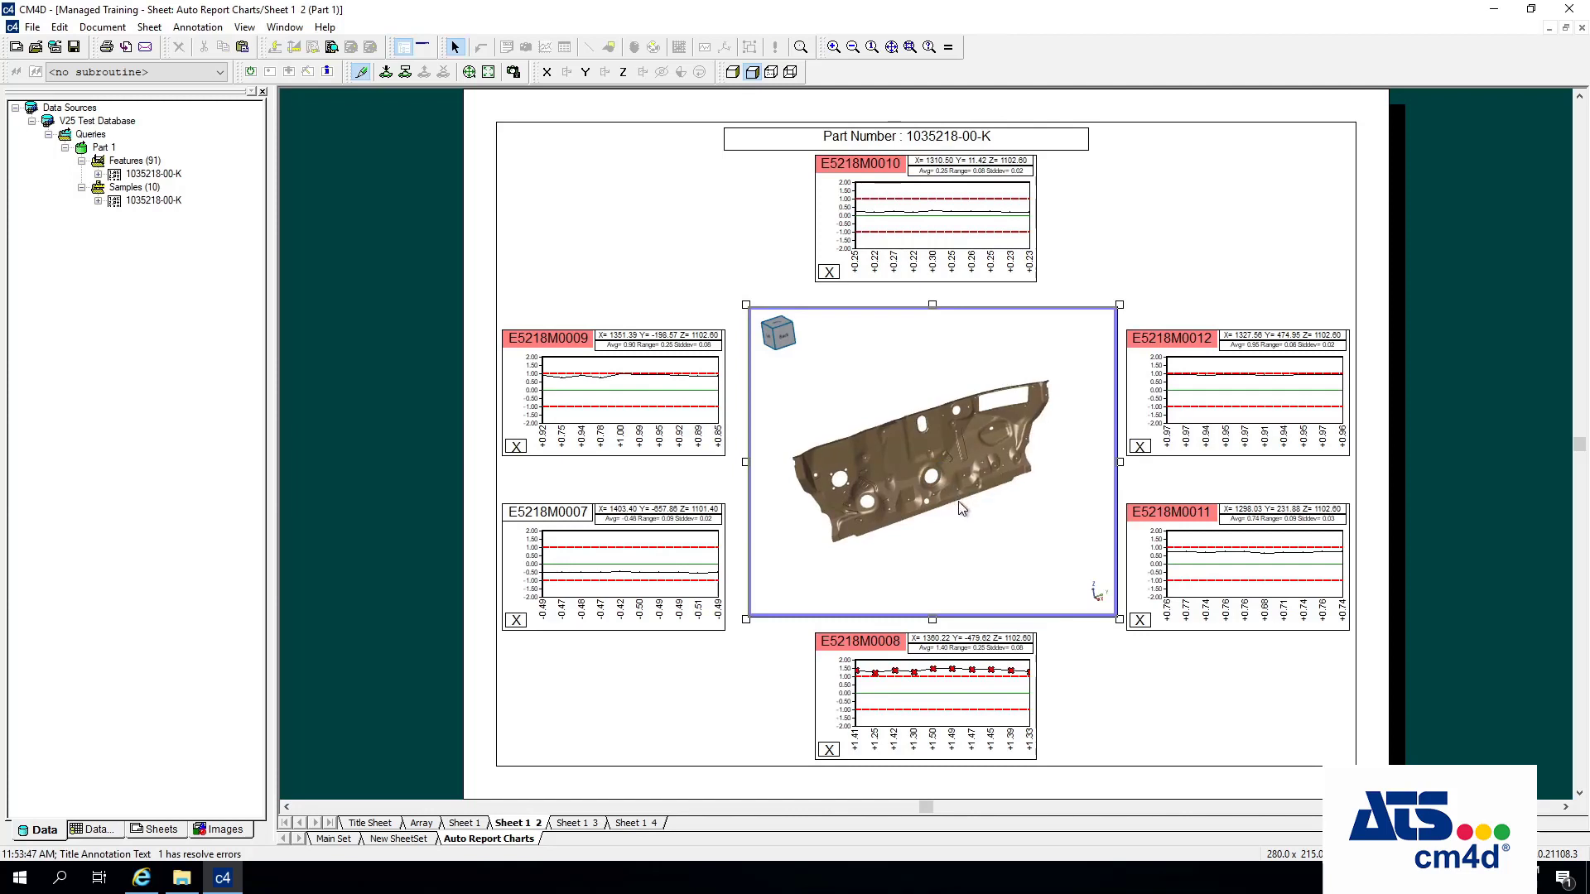
pyautogui.moveTo(959, 502); pyautogui.dragTo(961, 521)
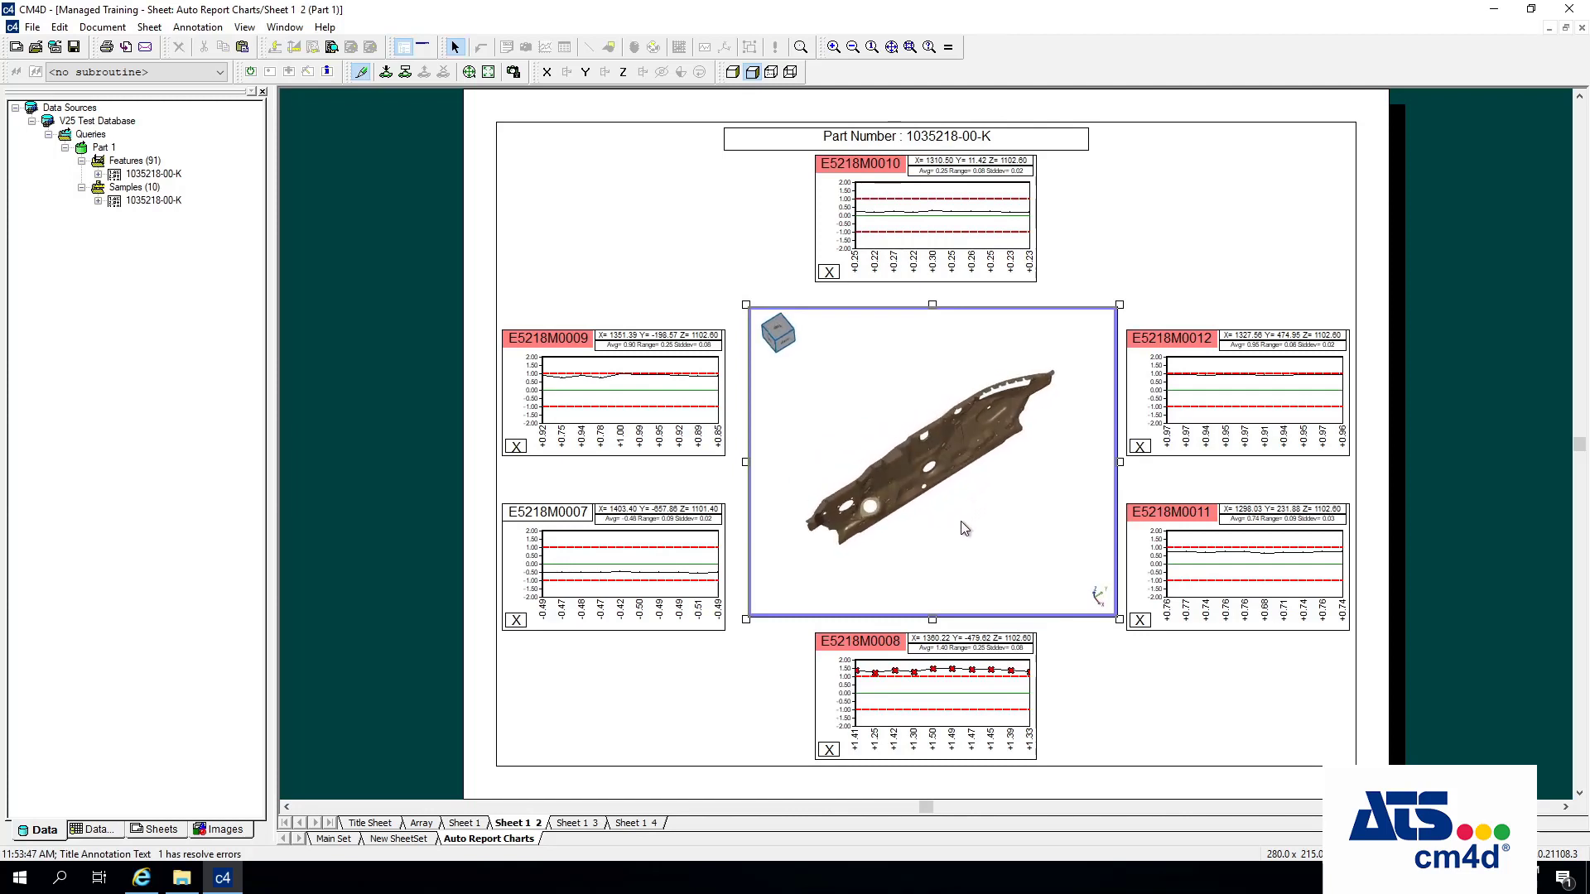
pyautogui.scroll(1, 961, 521)
pyautogui.scroll(1, 960, 521)
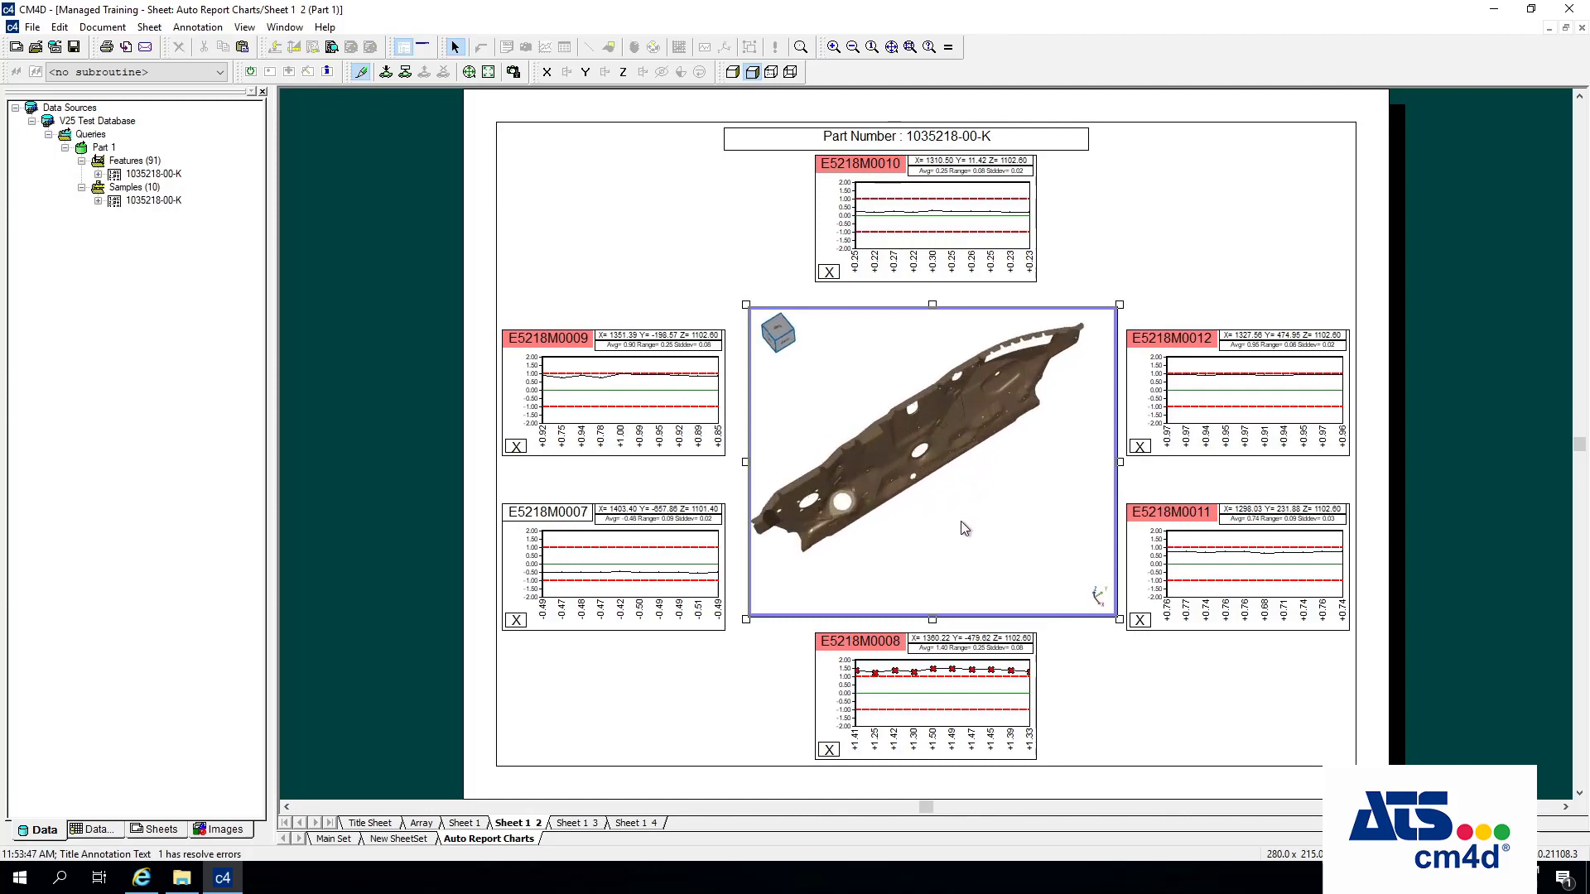
pyautogui.click(1100, 168)
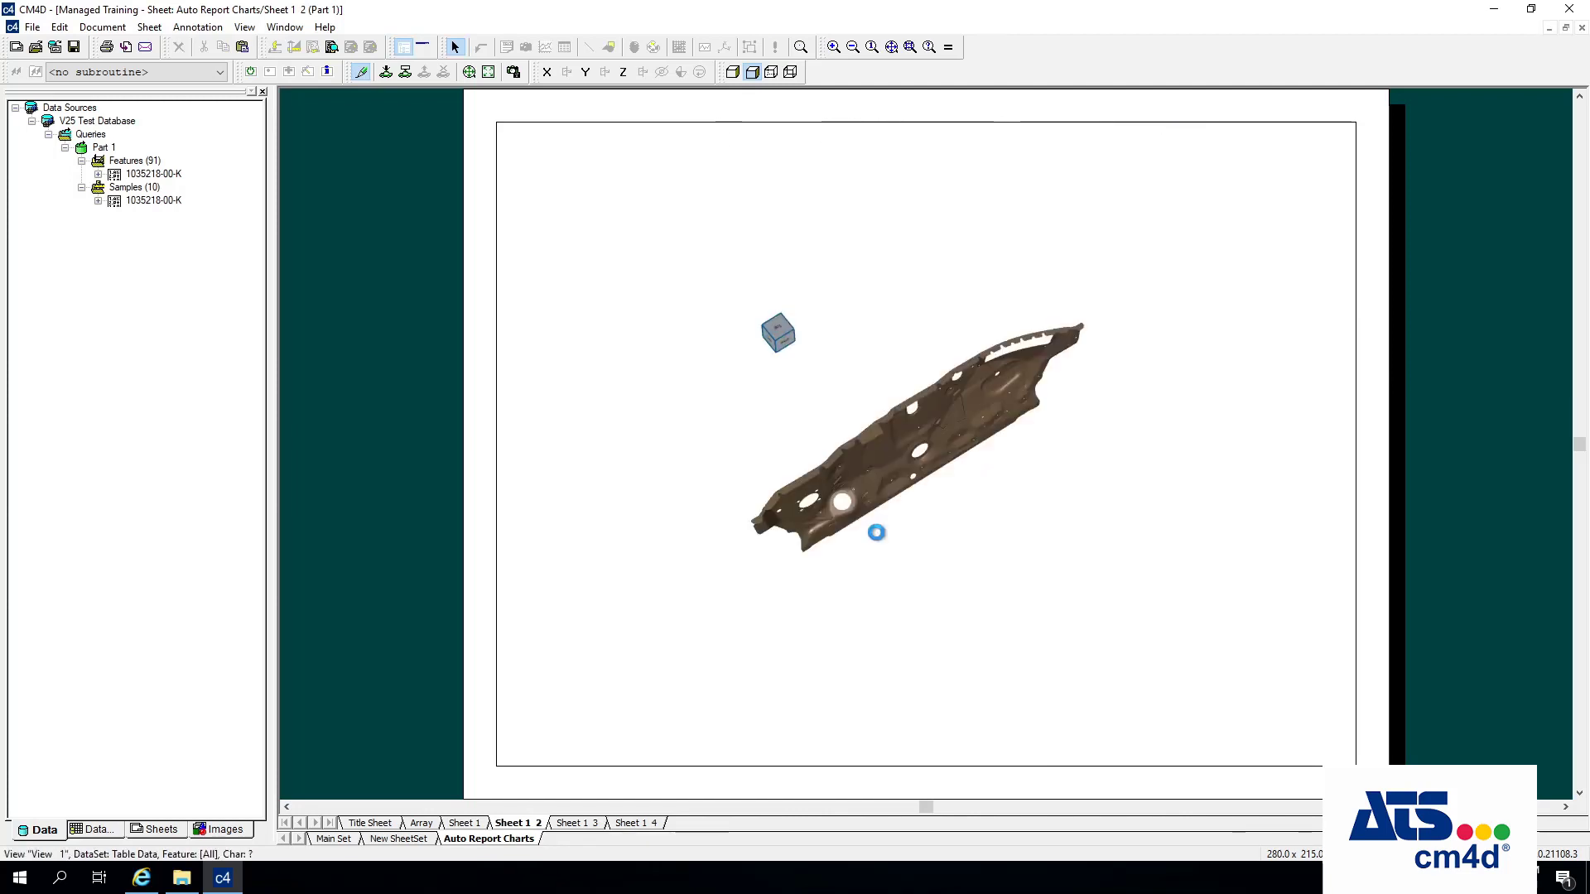
# On Sheet 1, zoom the part view in on the rectangular opening that the six chart leaders point to.
pyautogui.click(465, 823)
pyautogui.rightClick(862, 346)
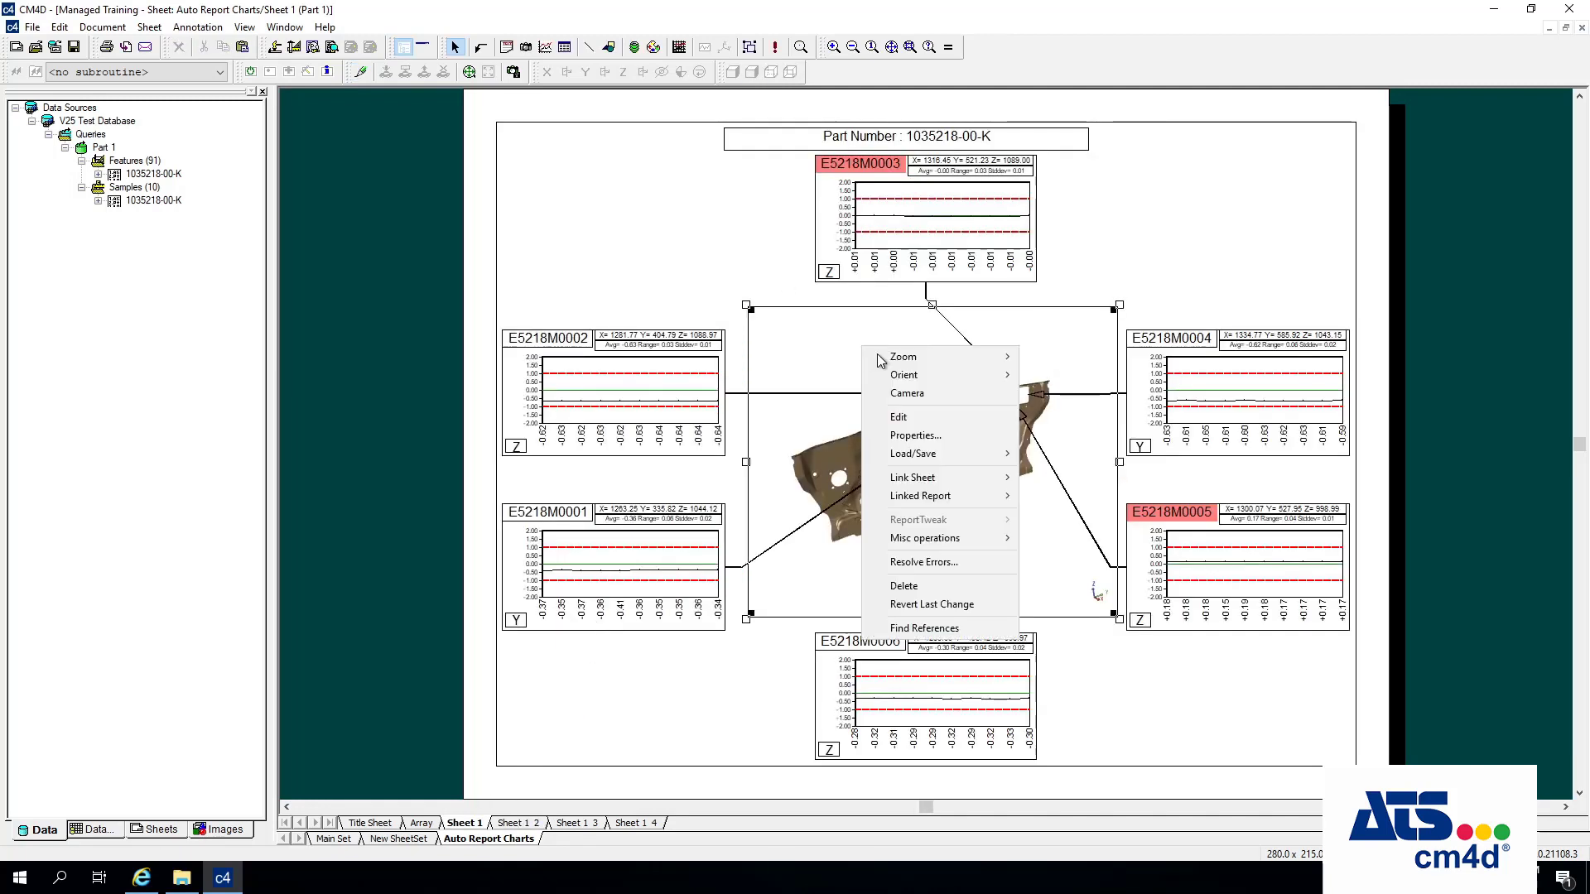
pyautogui.click(911, 416)
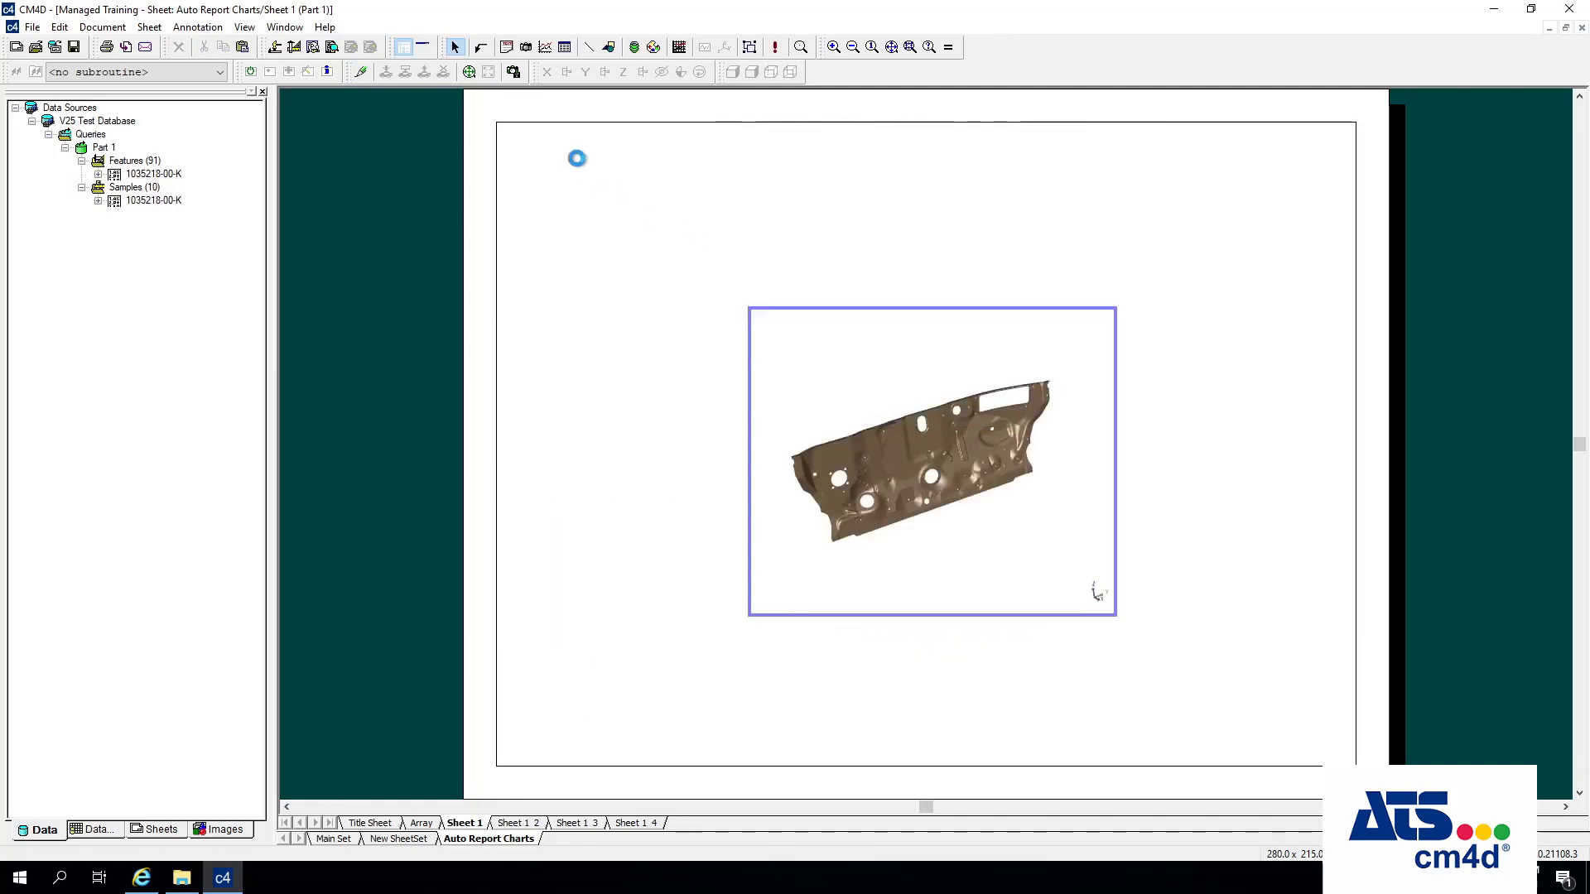
pyautogui.click(489, 72)
pyautogui.moveTo(1065, 364); pyautogui.dragTo(965, 430)
pyautogui.click(1189, 231)
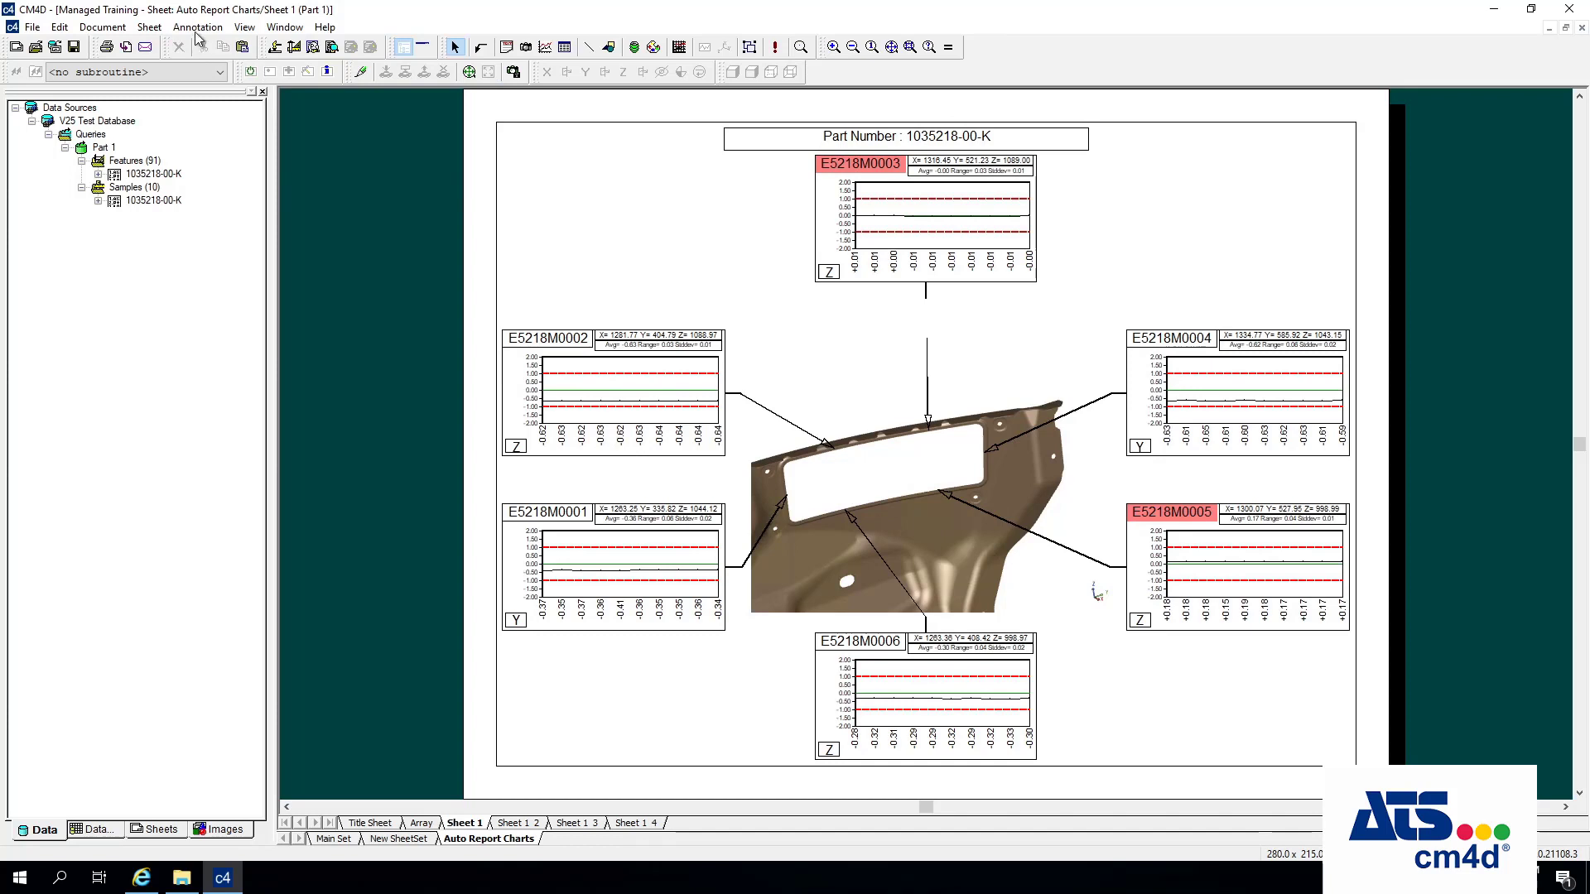
# Show the tree of sheet sets and examine the commands available for the AutoReport and for Sheet 1 2.
pyautogui.click(149, 29)
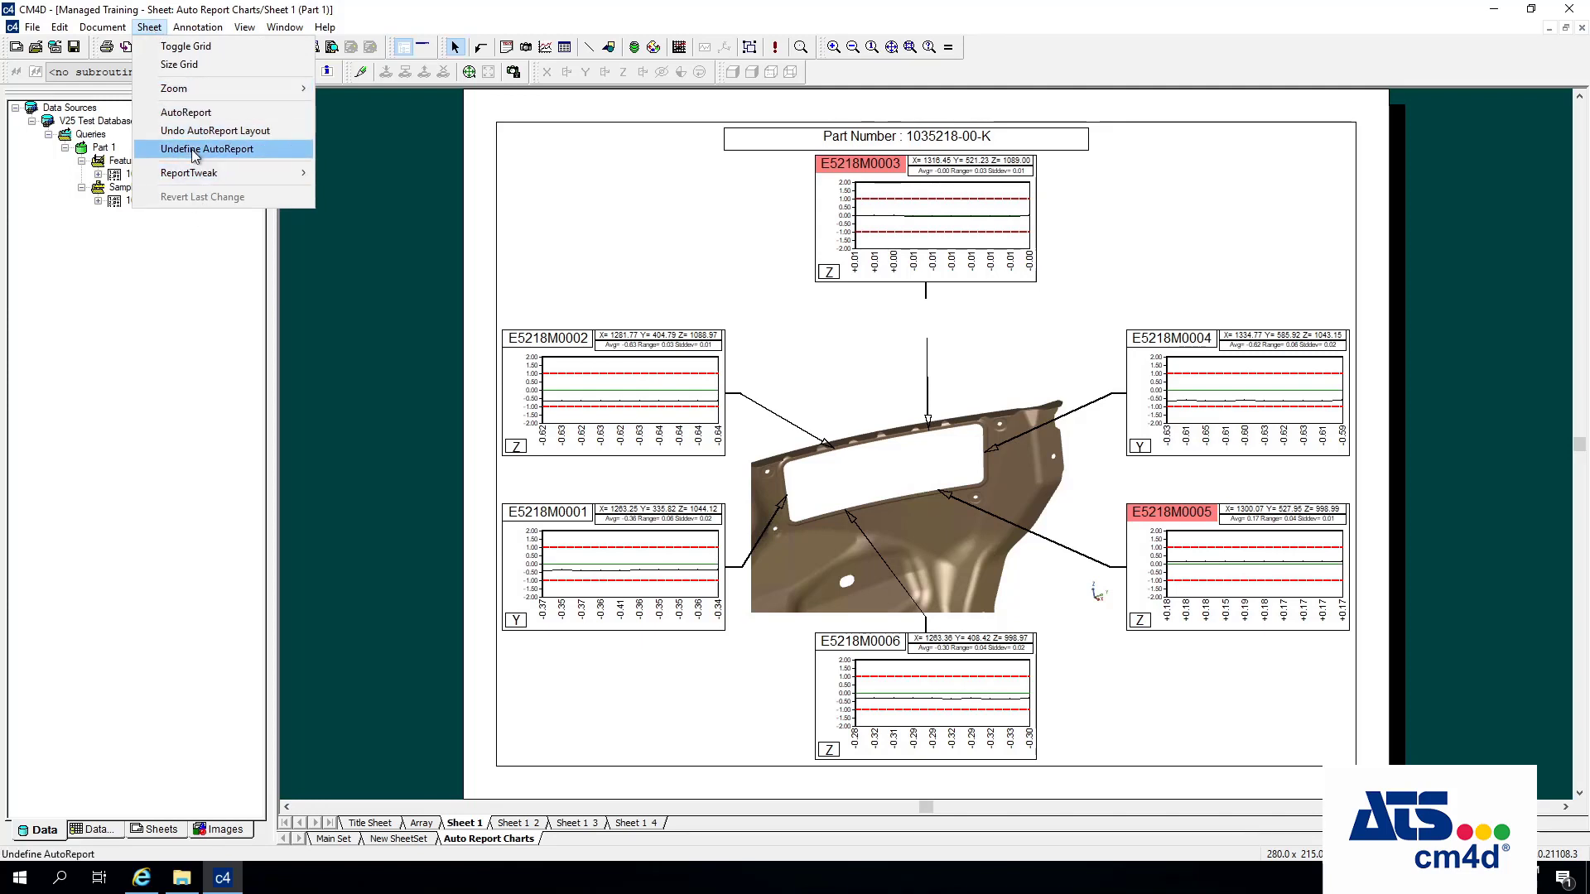
pyautogui.click(207, 414)
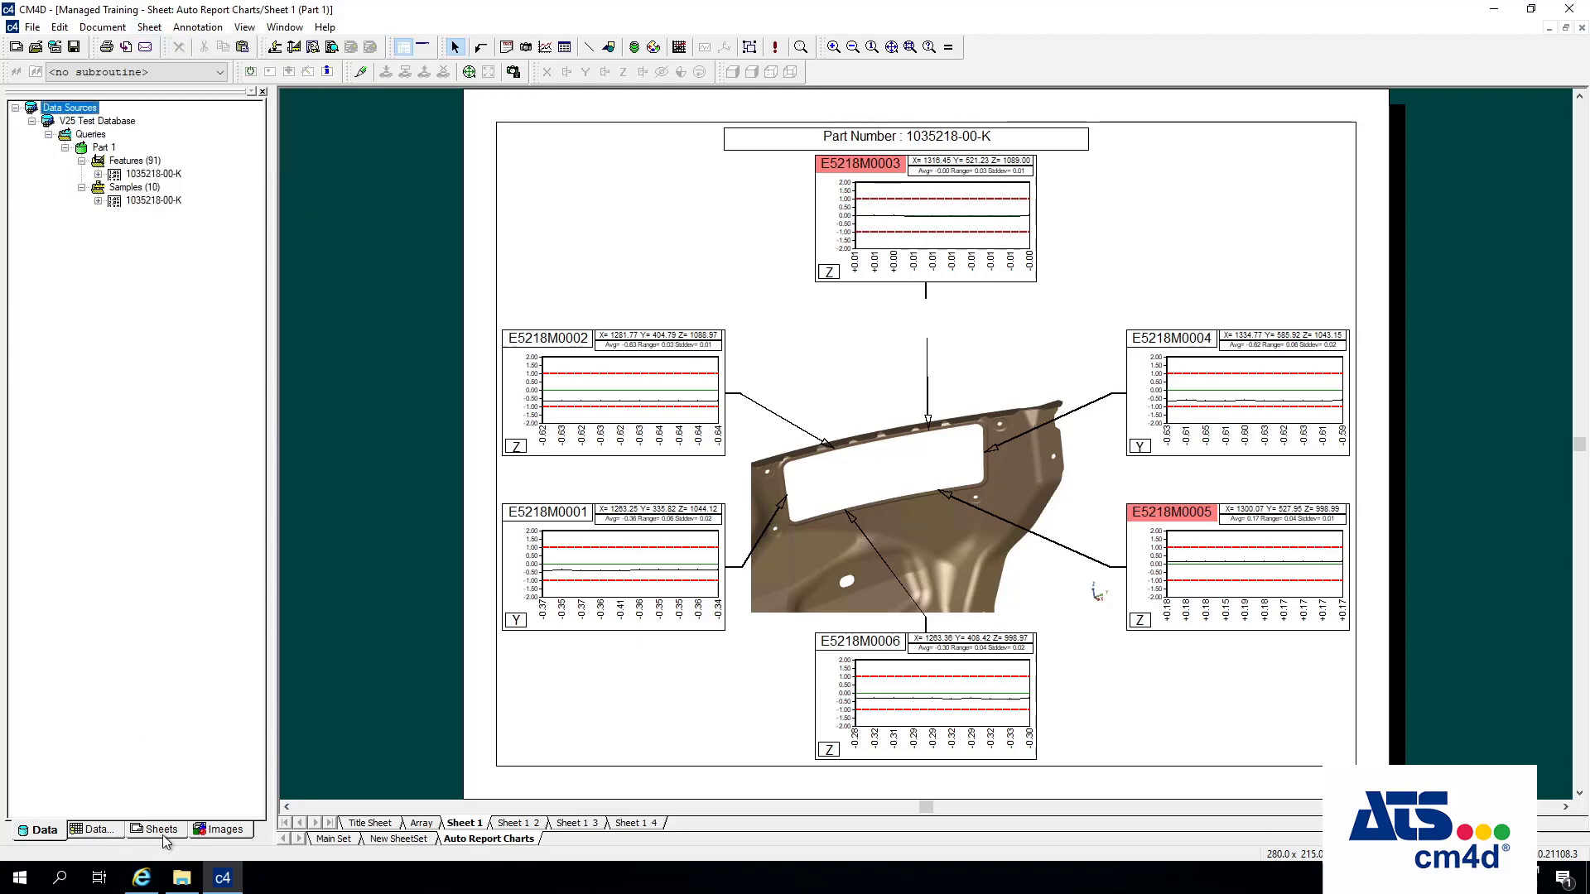
pyautogui.click(161, 829)
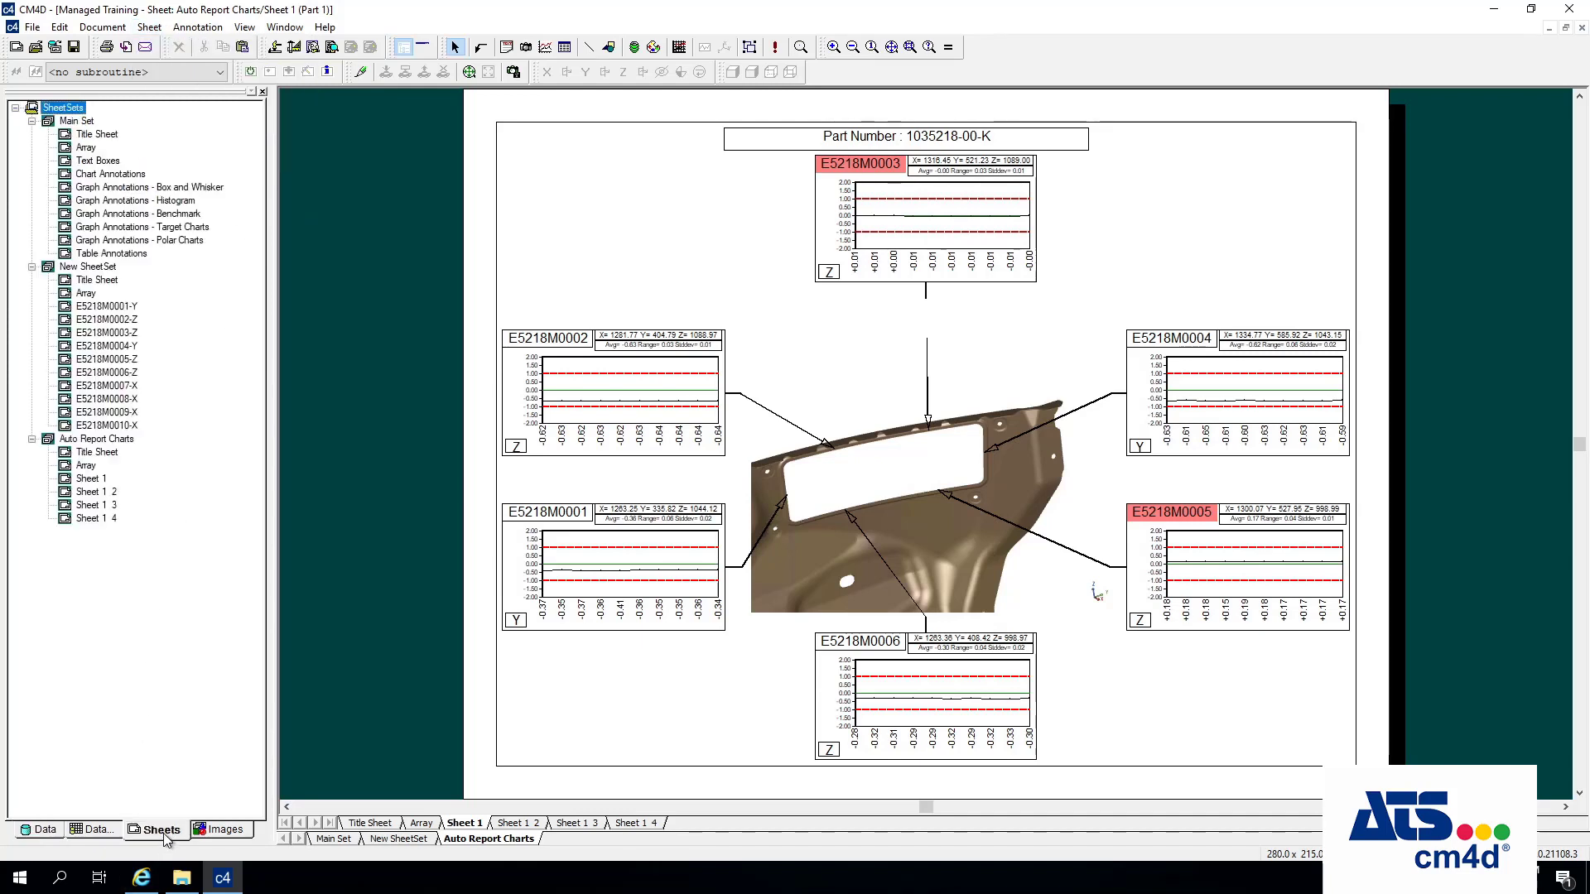
pyautogui.rightClick(94, 494)
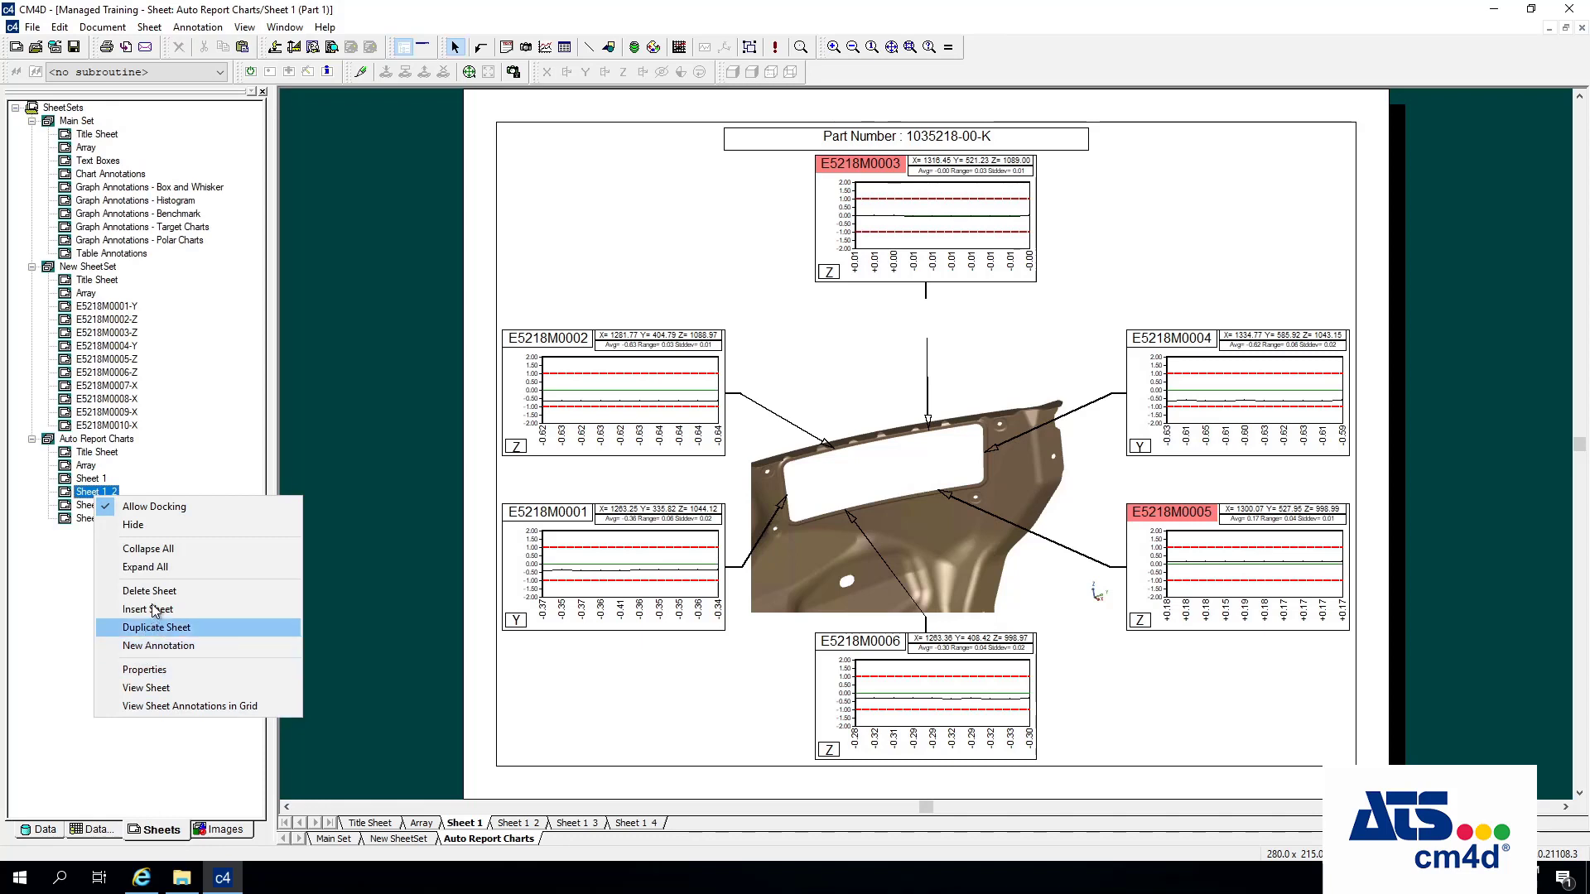
pyautogui.click(157, 591)
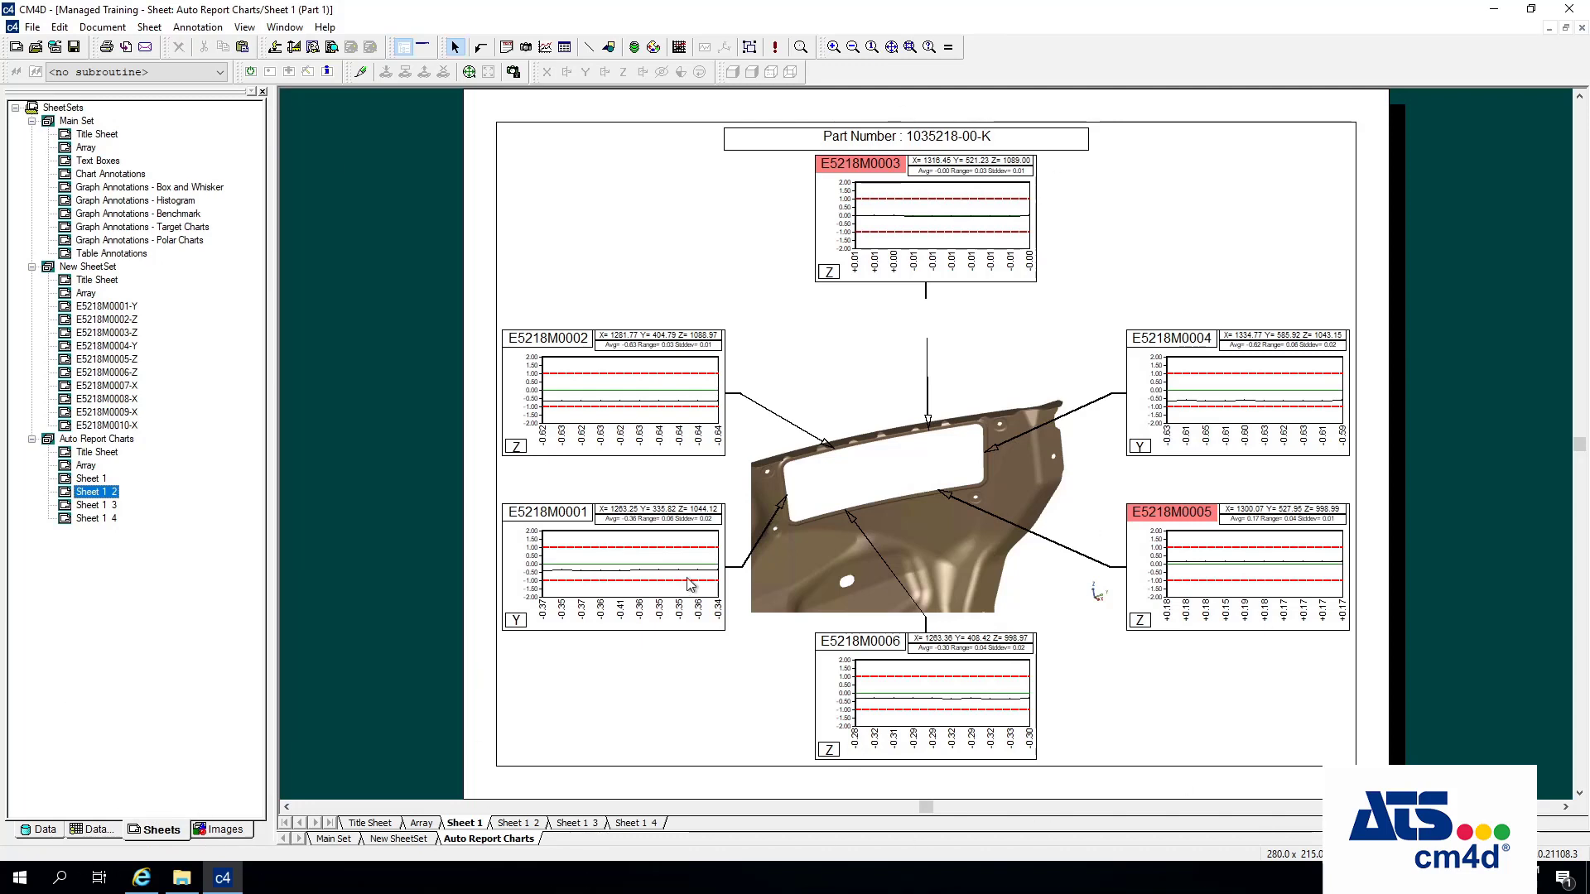
pyautogui.click(149, 28)
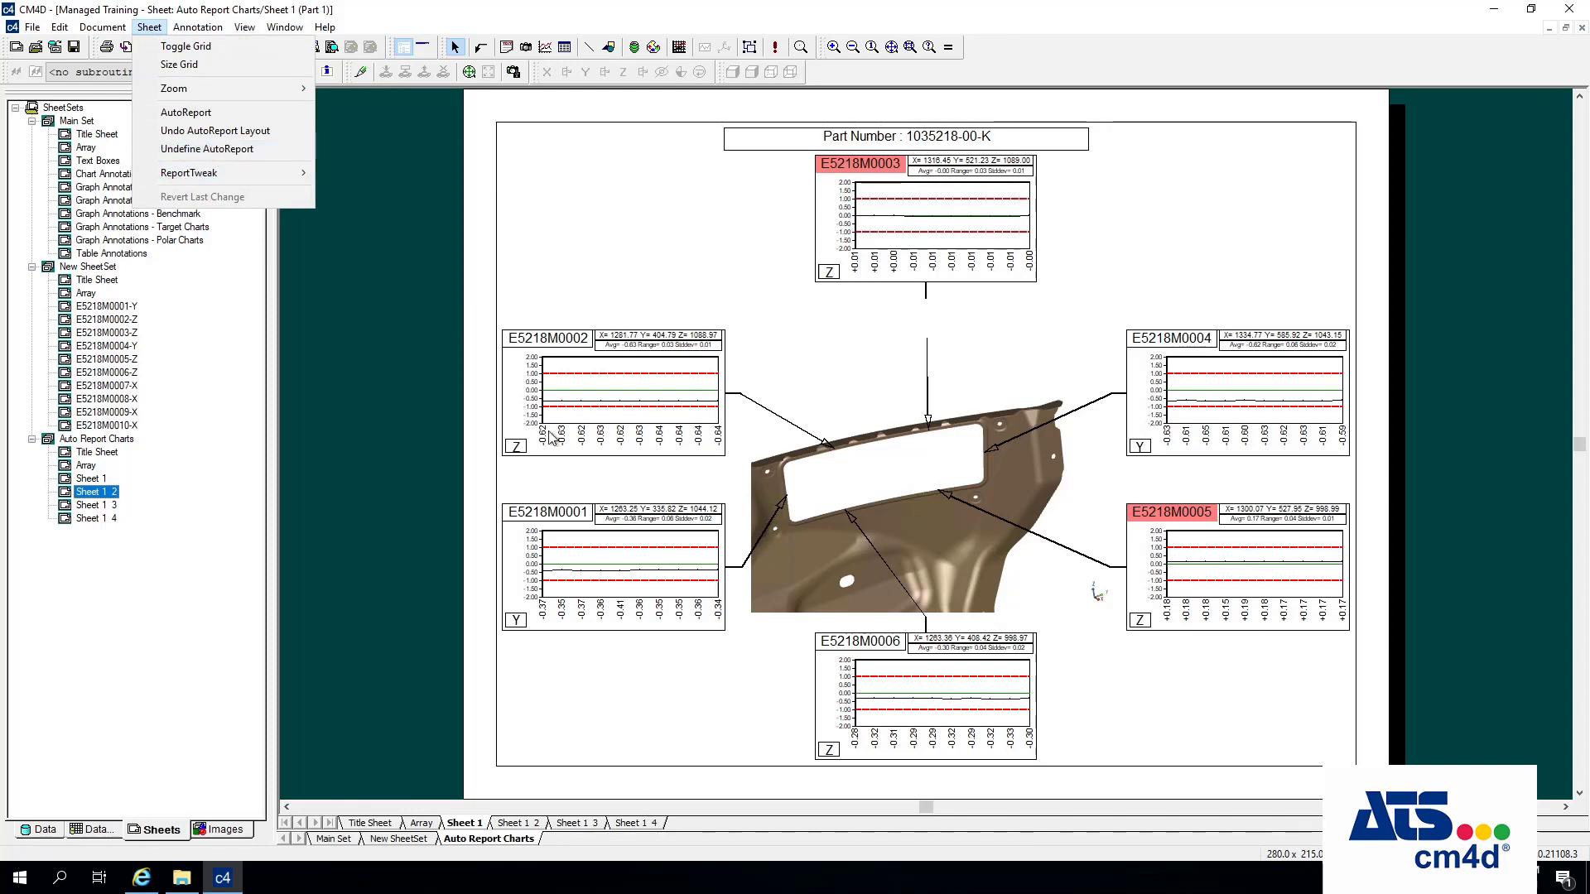
# Move the E5218M0001, E5218M0002 and E5218M0003 charts to new positions around the part view on Sheet 1.
pyautogui.moveTo(614, 428); pyautogui.dragTo(632, 288)
pyautogui.moveTo(891, 263); pyautogui.dragTo(978, 262)
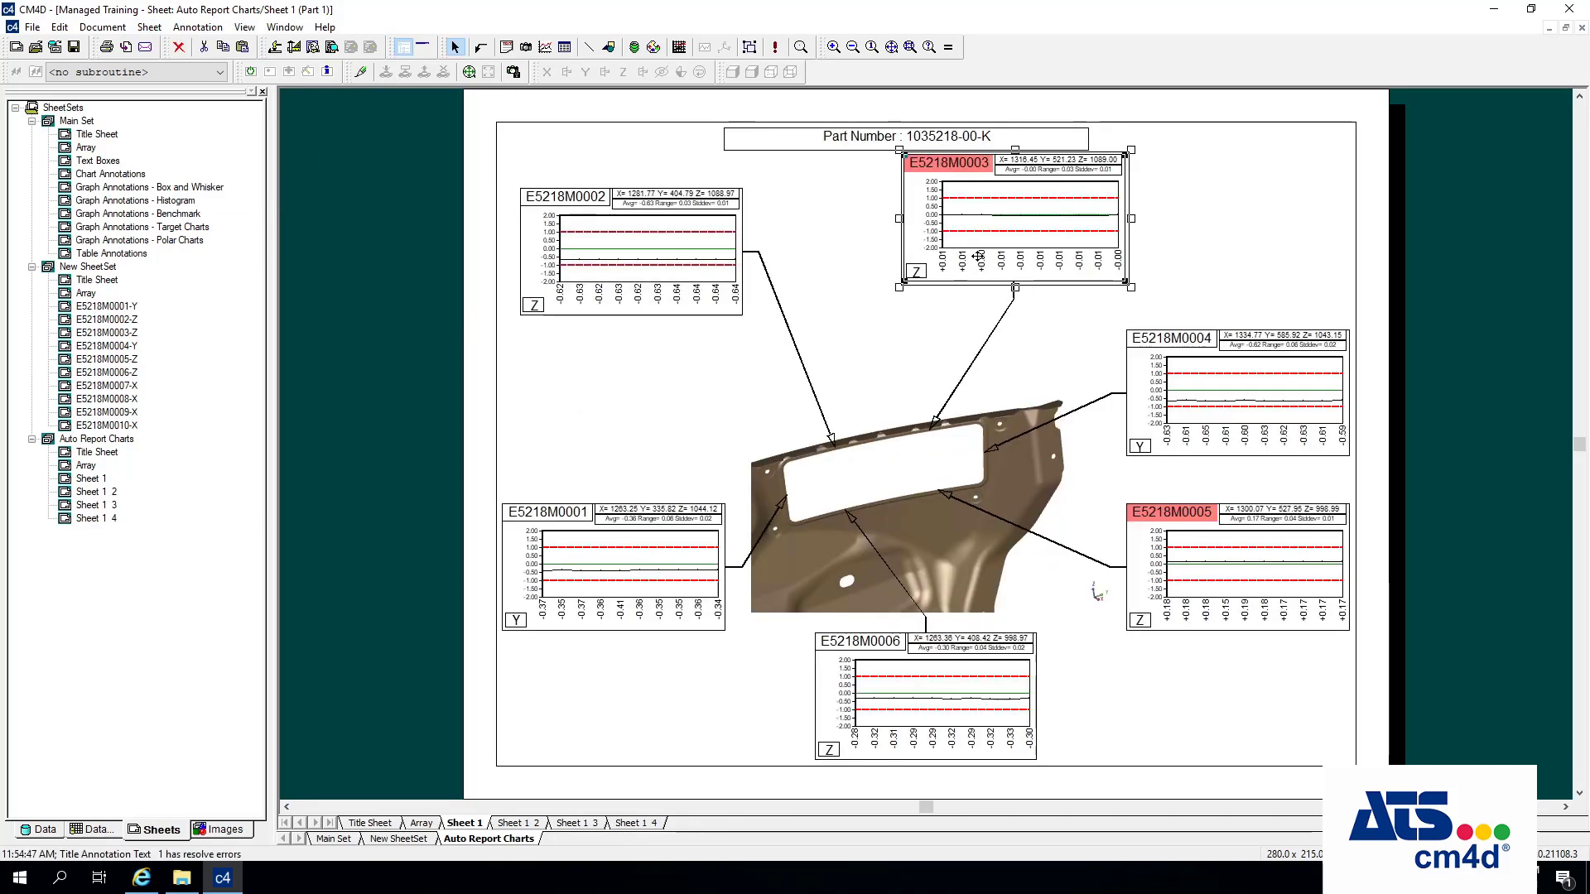
pyautogui.moveTo(624, 539); pyautogui.dragTo(628, 466)
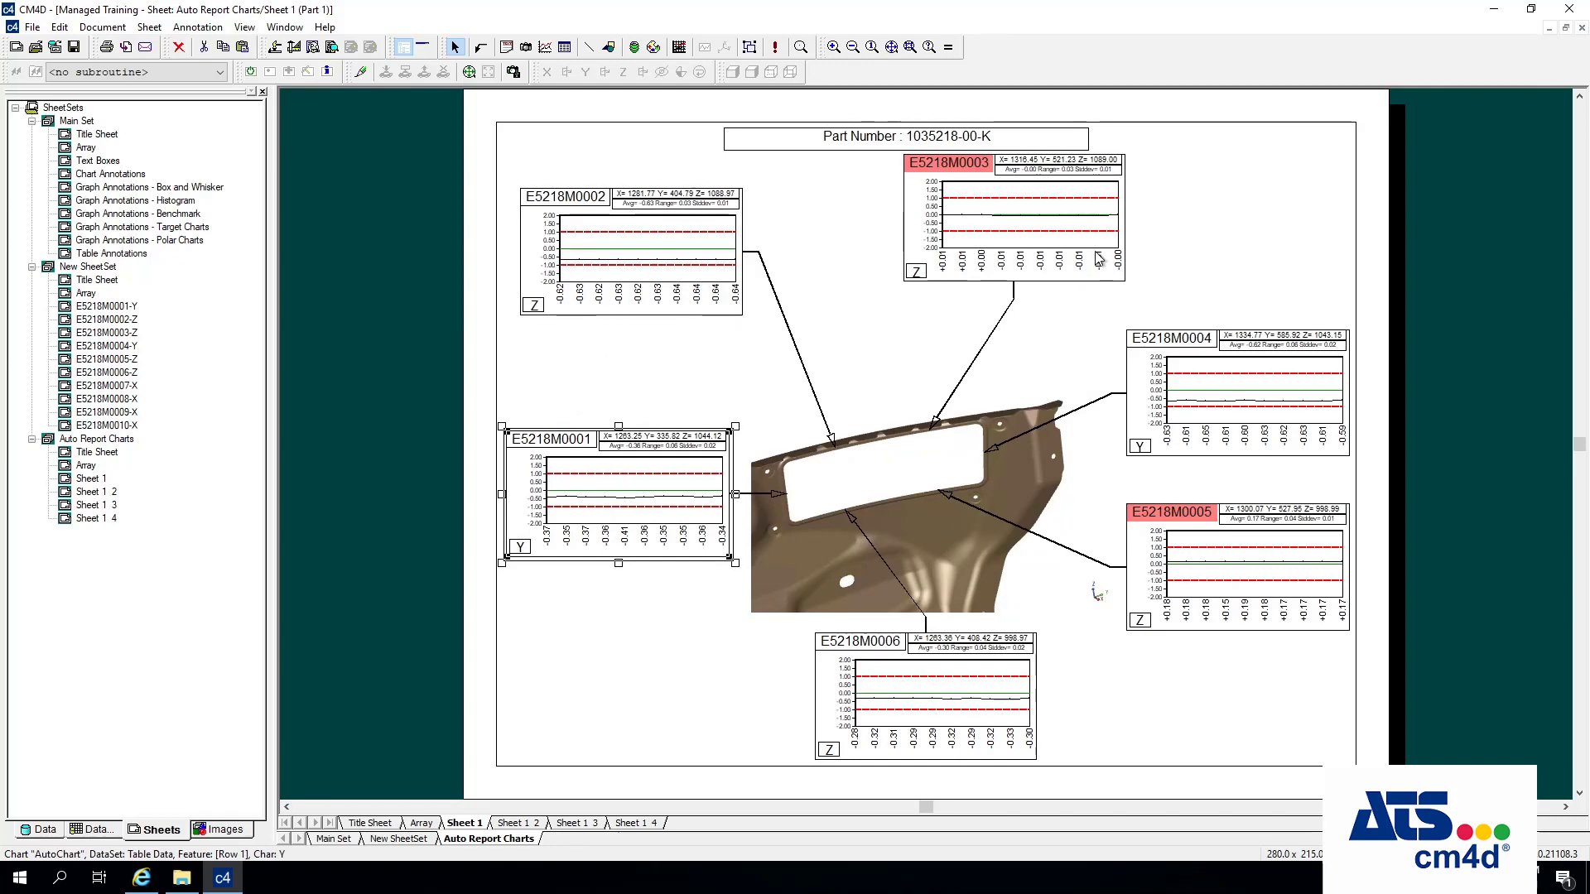
pyautogui.moveTo(1027, 241); pyautogui.dragTo(1197, 253)
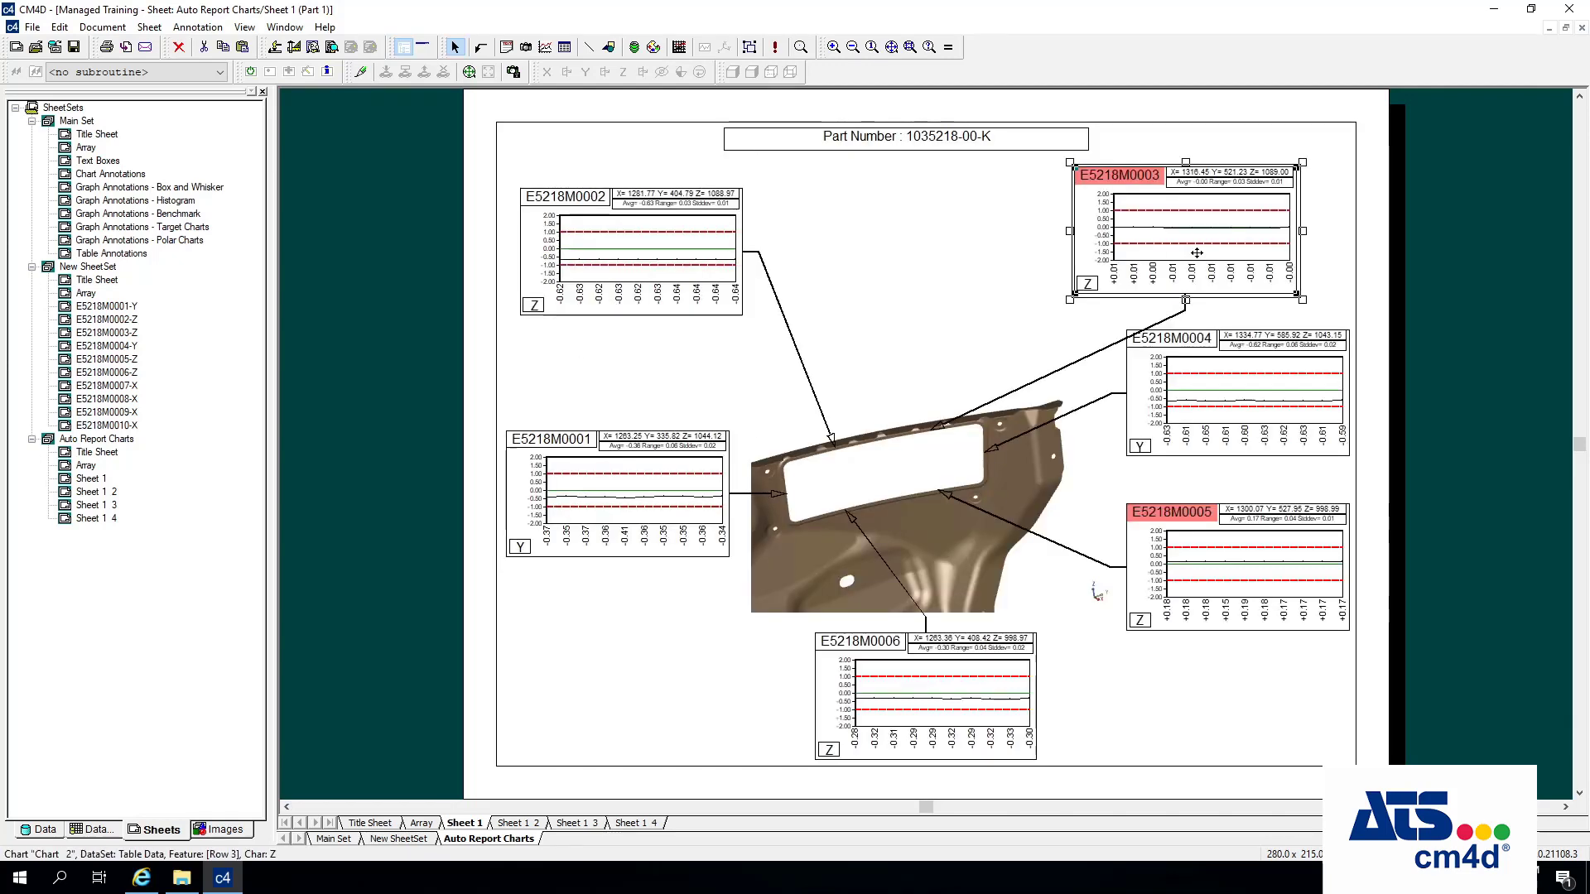
# Rerun AutoReport with the AutoChart annotation and the Multiple Sheets, All Identical layout to rearrange the charts.
pyautogui.click(150, 27)
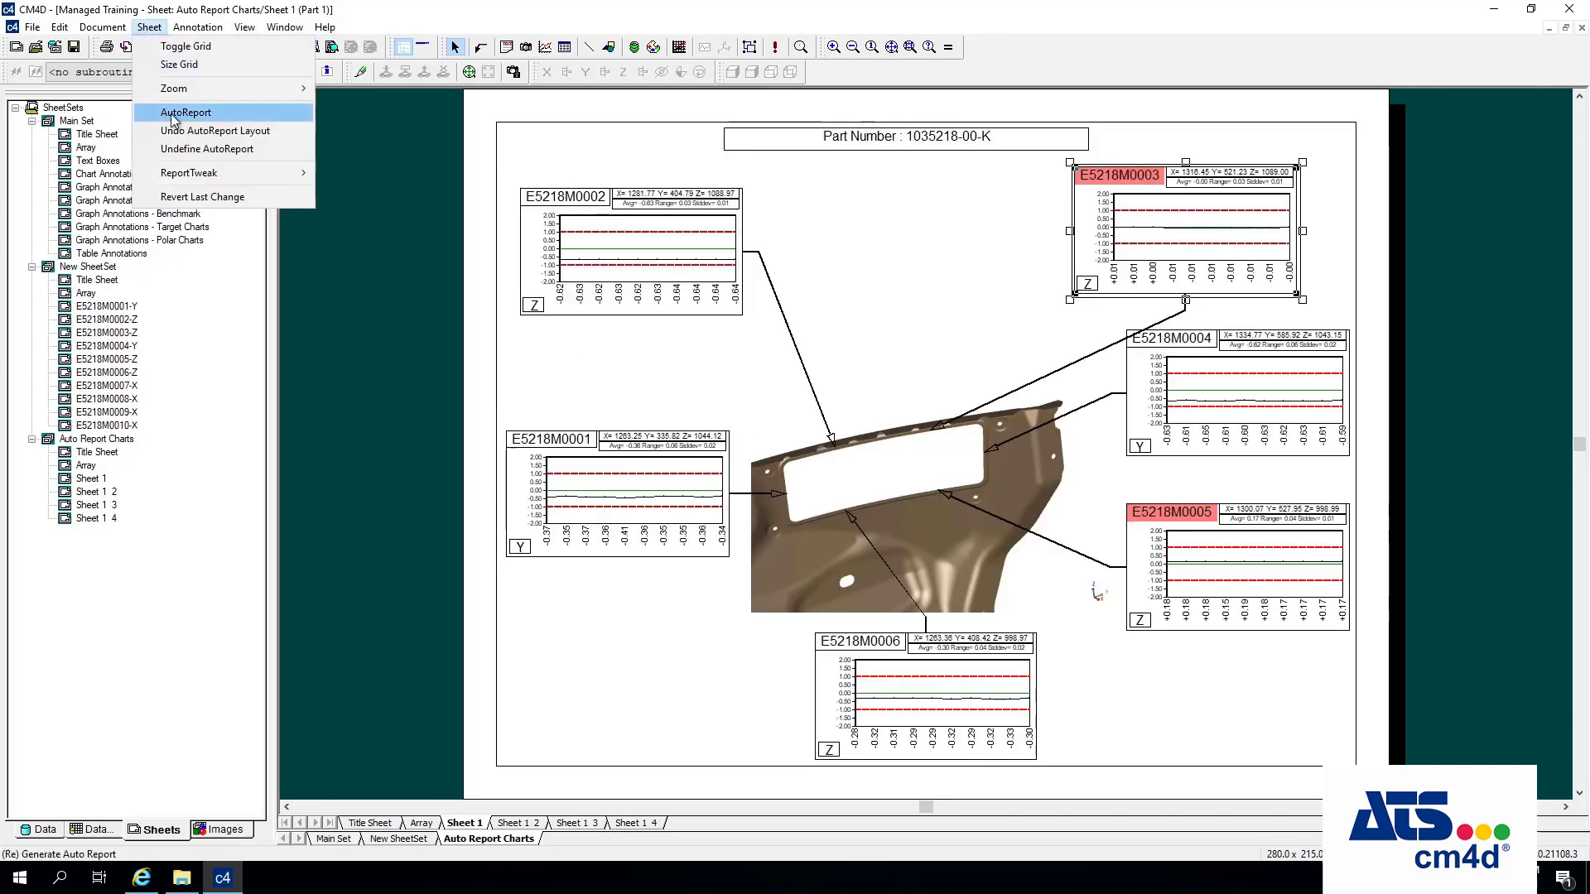
pyautogui.click(185, 113)
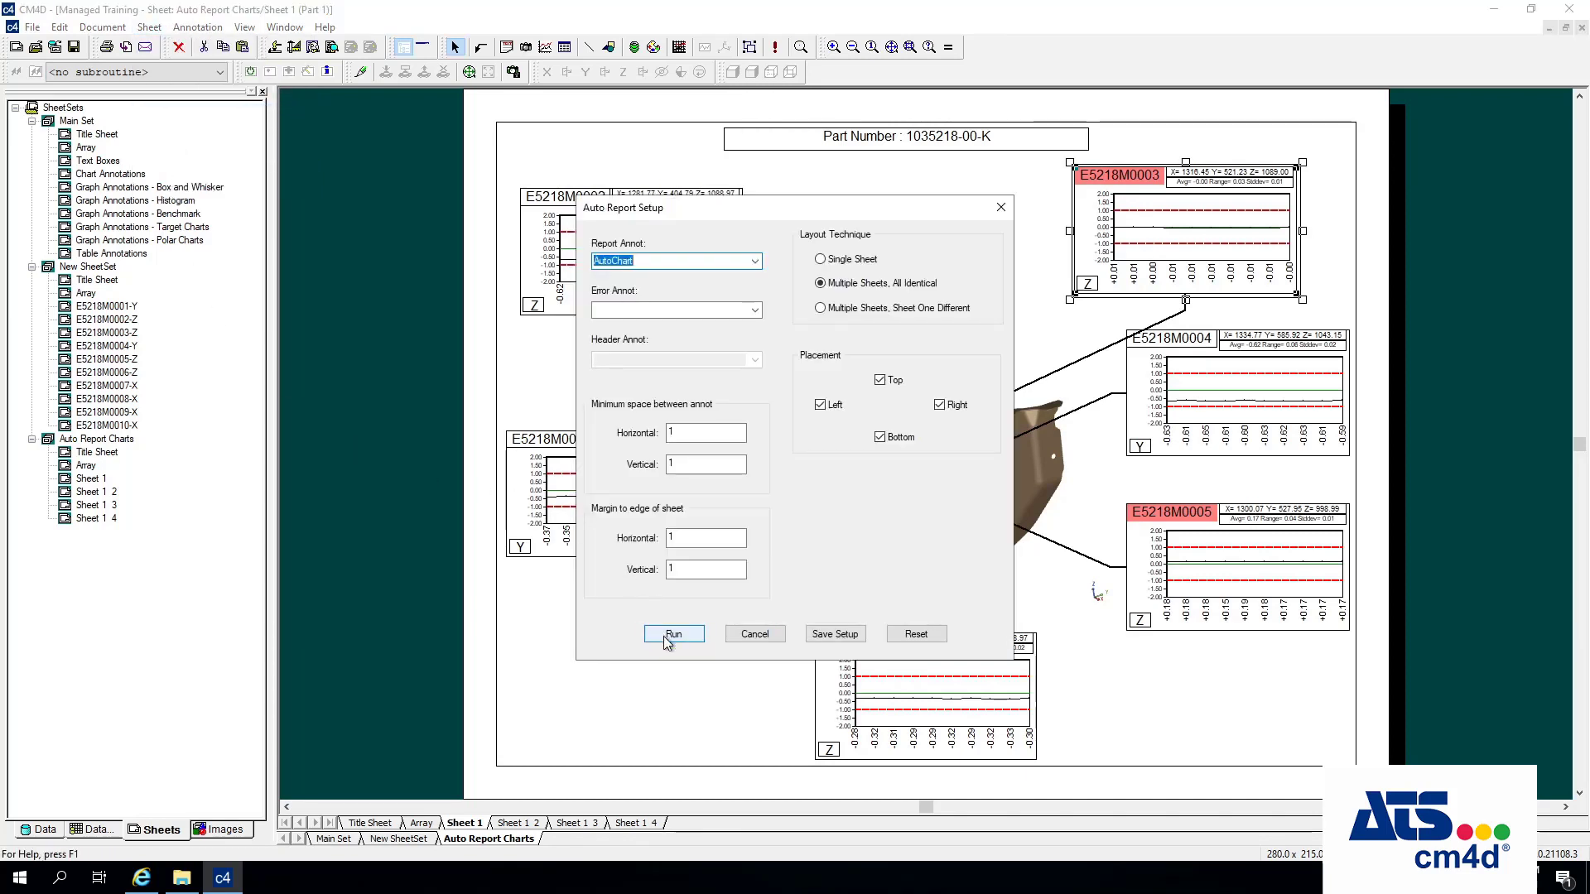
pyautogui.click(665, 635)
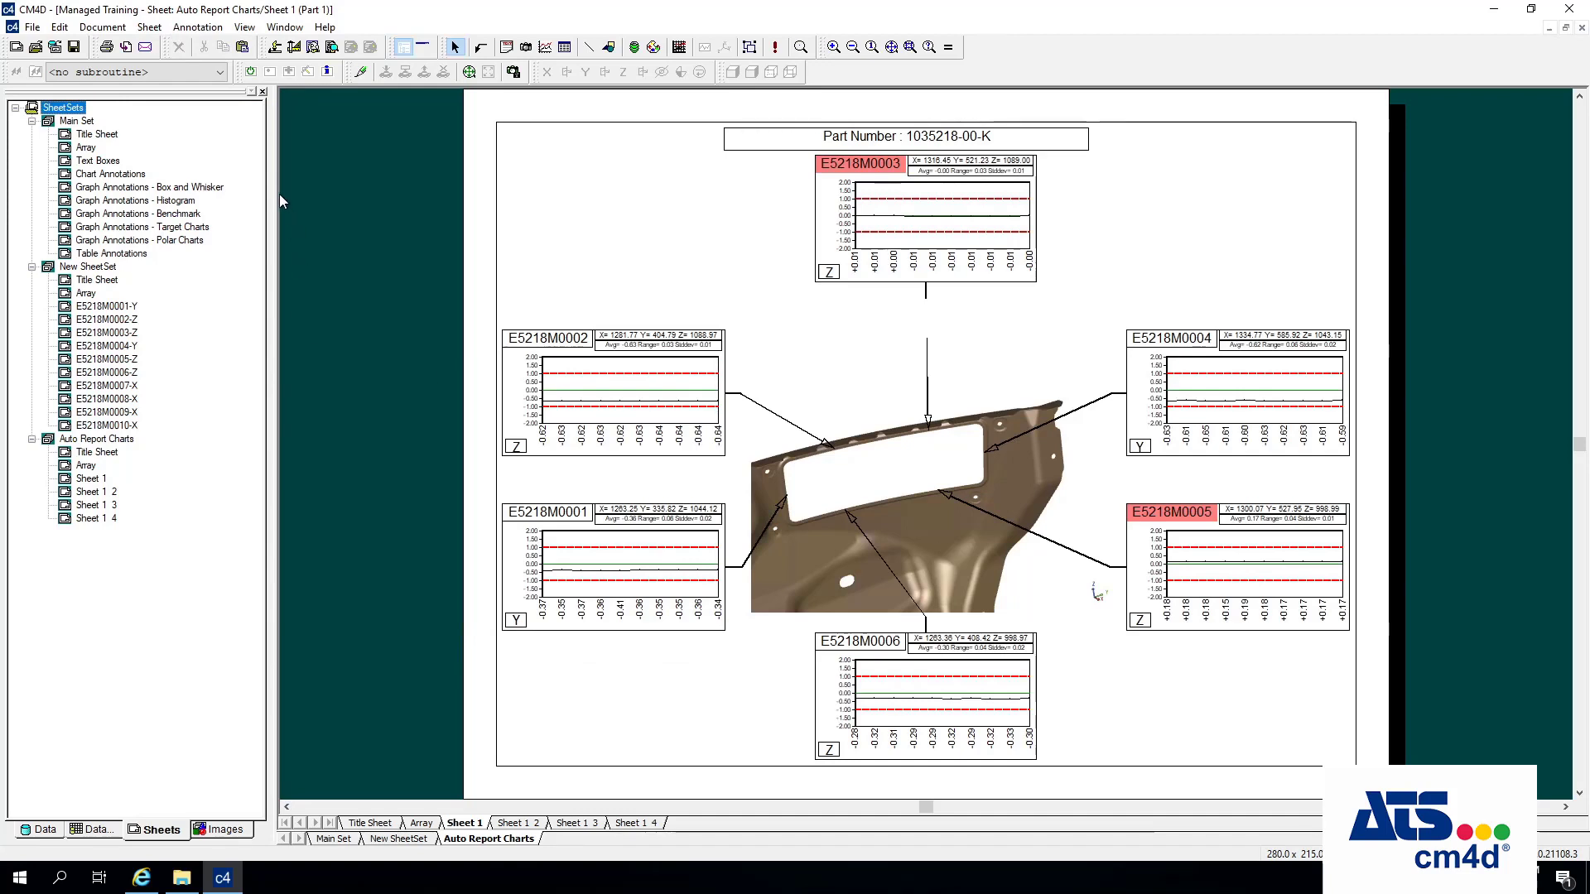
# Review the regenerated chart layouts on Sheets 1 2, 1 3 and 1 4, ending back on Sheet 1.
pyautogui.click(532, 823)
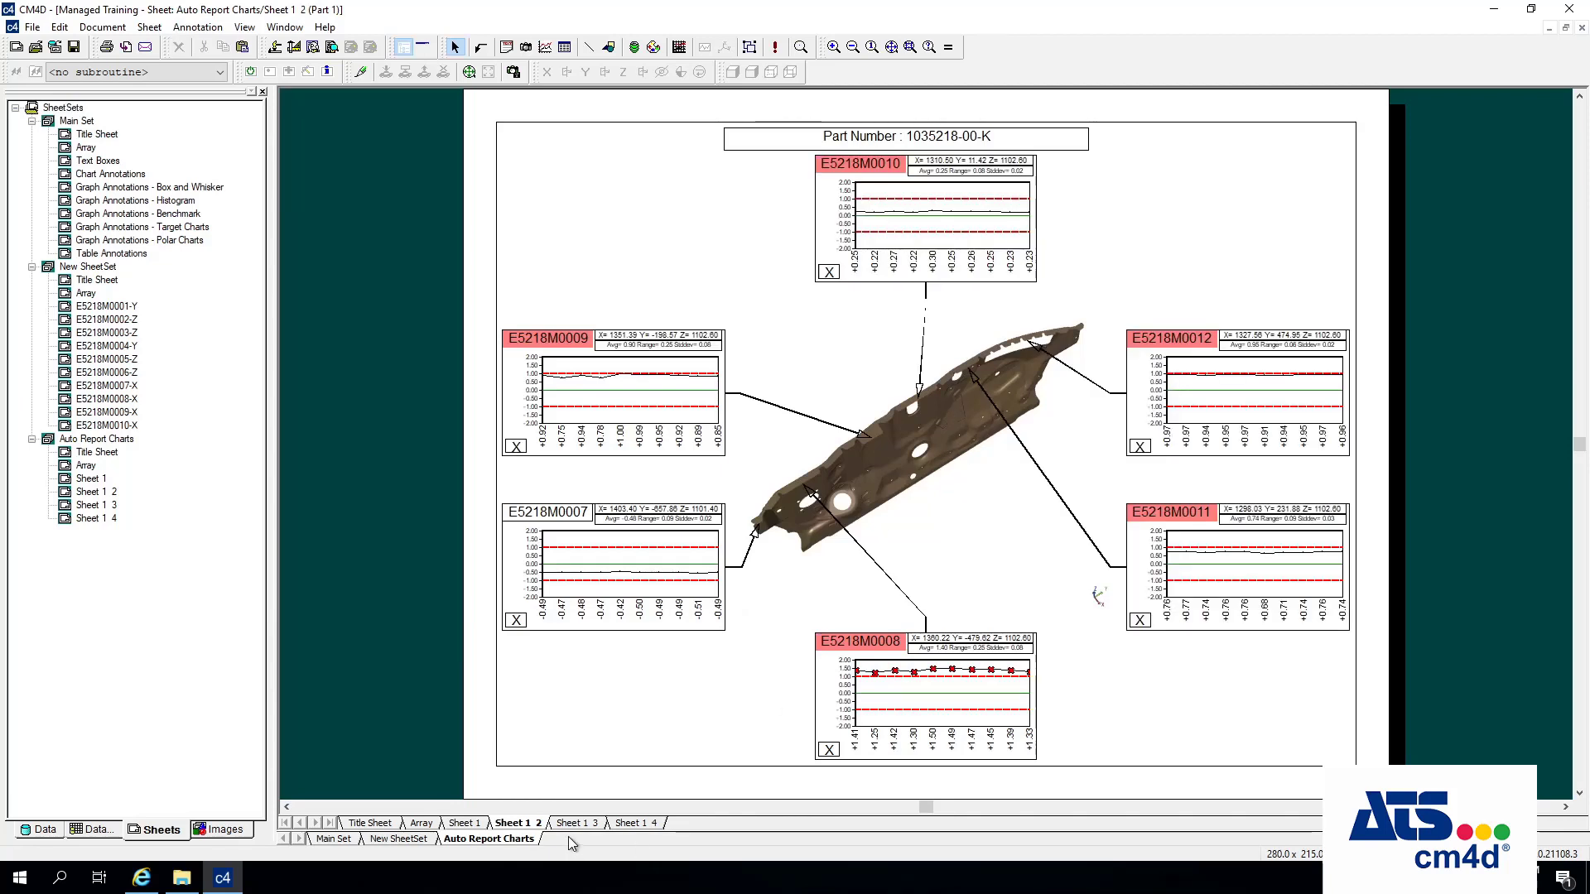
pyautogui.click(587, 824)
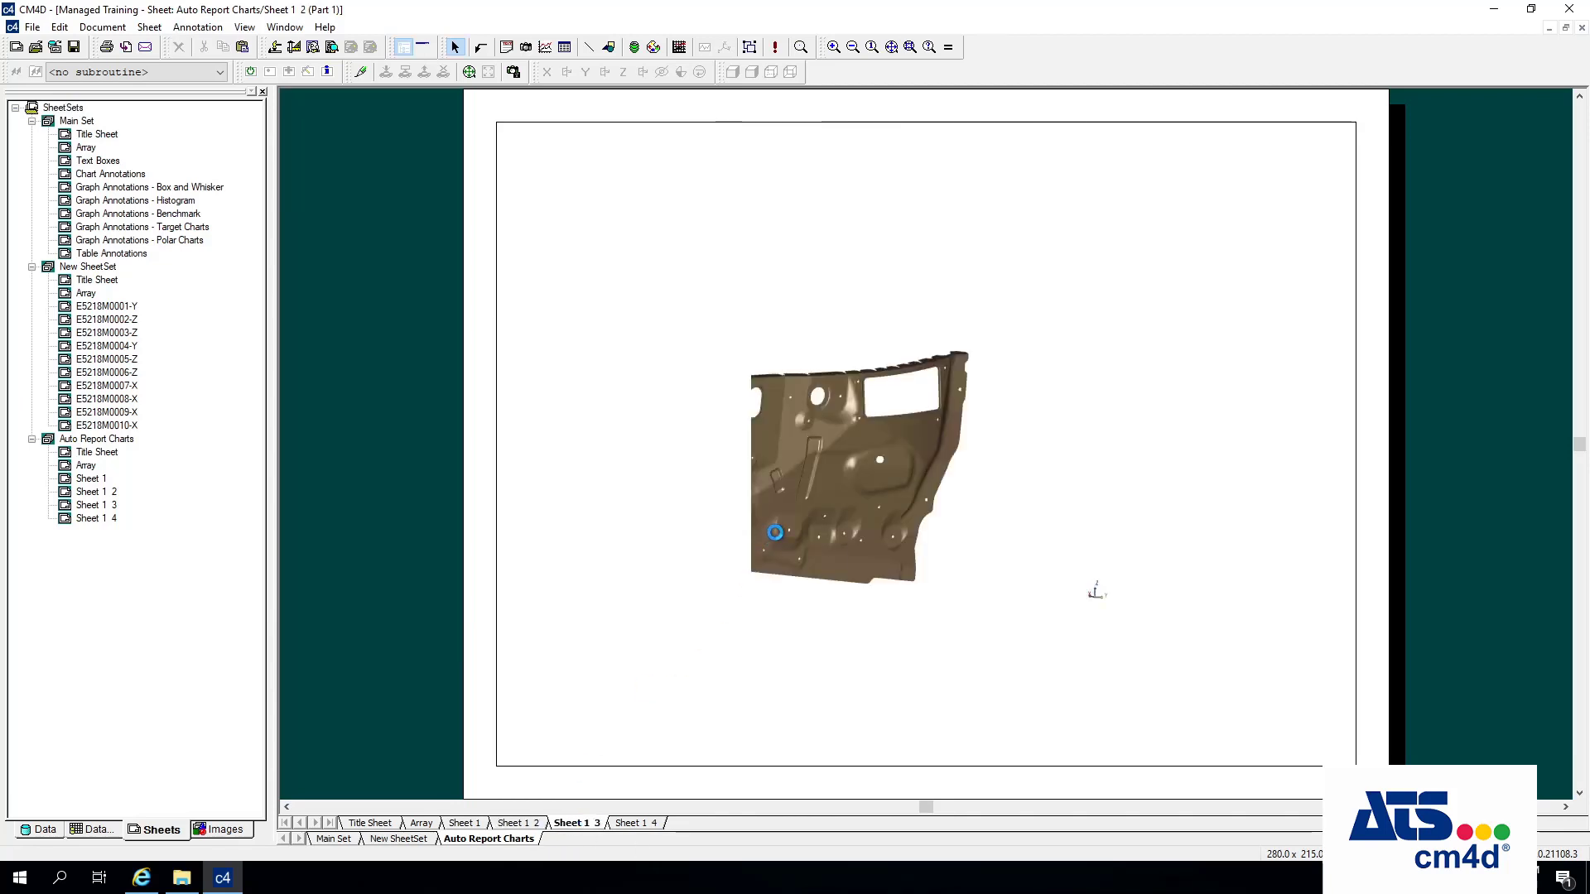
pyautogui.click(631, 823)
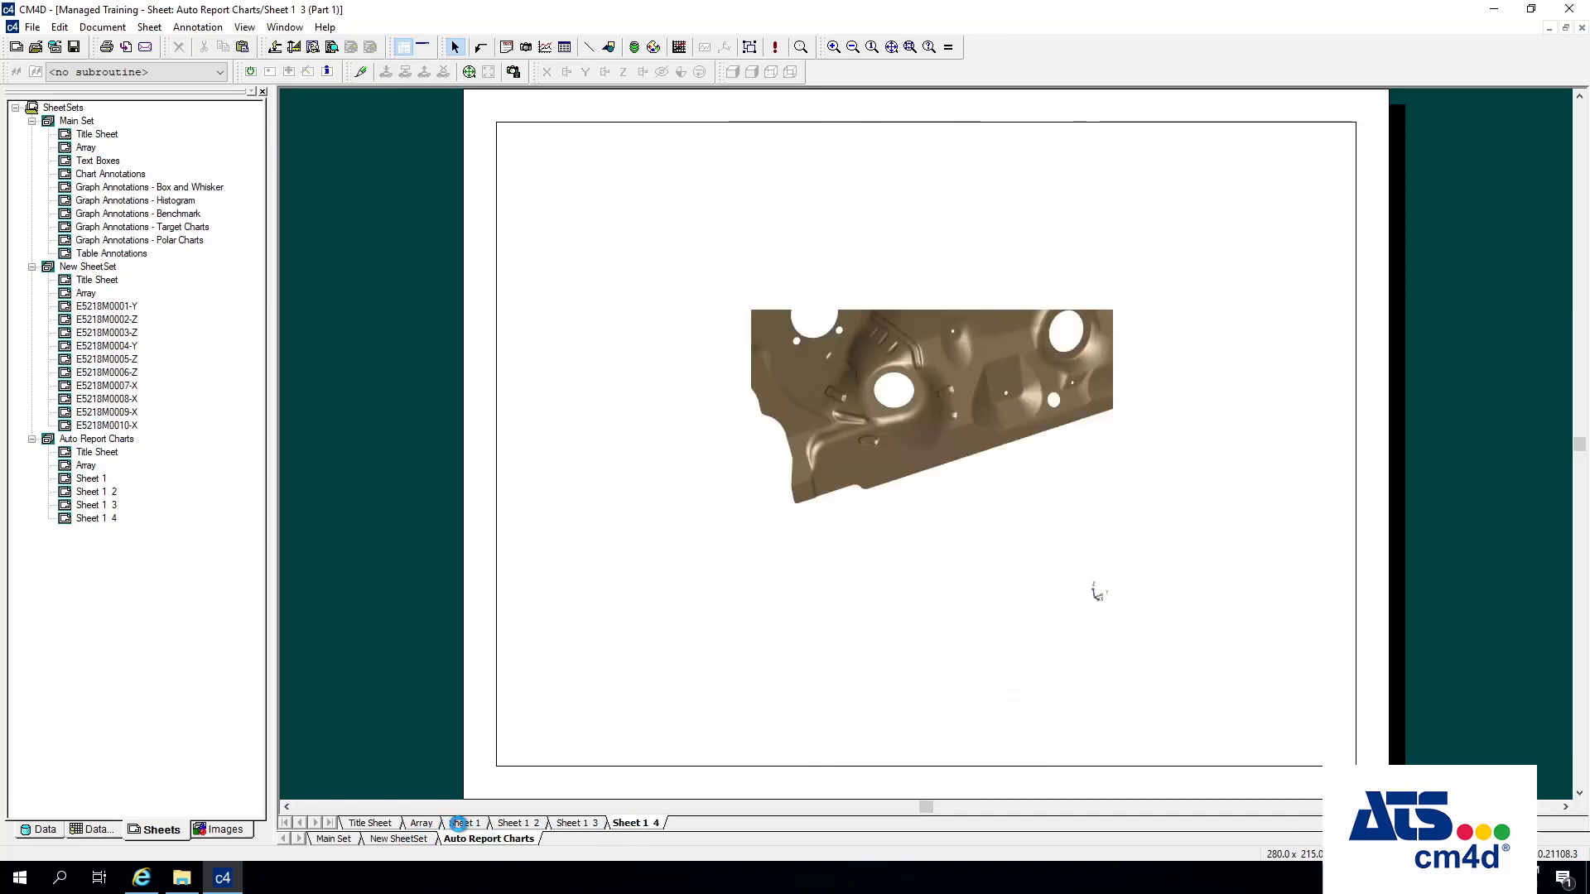
pyautogui.click(459, 824)
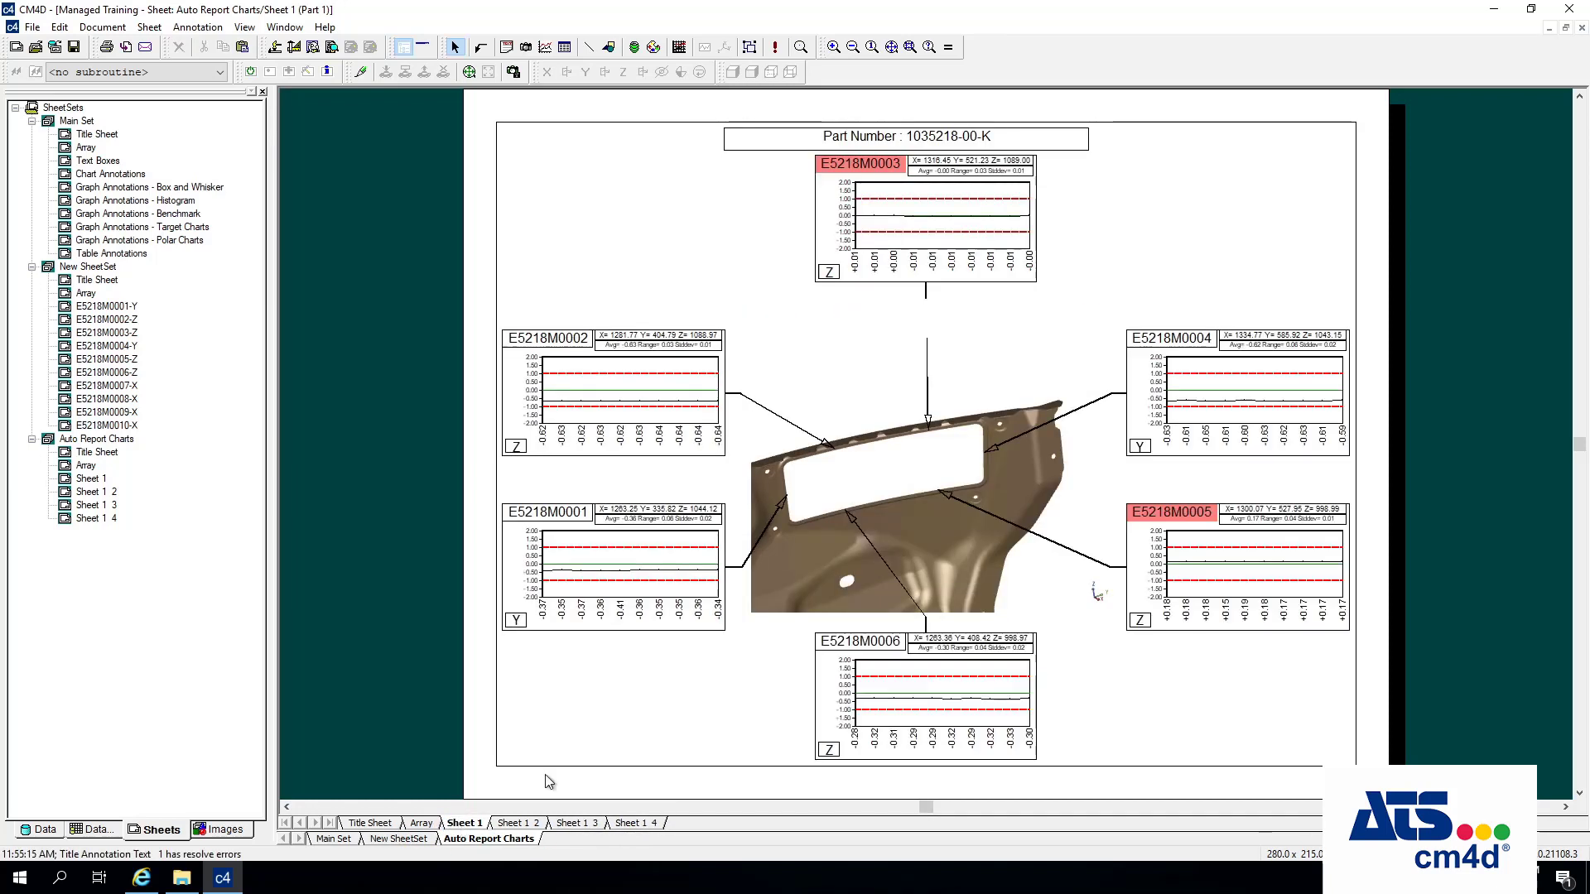
# Undefine the AutoReport for the Auto Report Charts sheets.
pyautogui.click(149, 26)
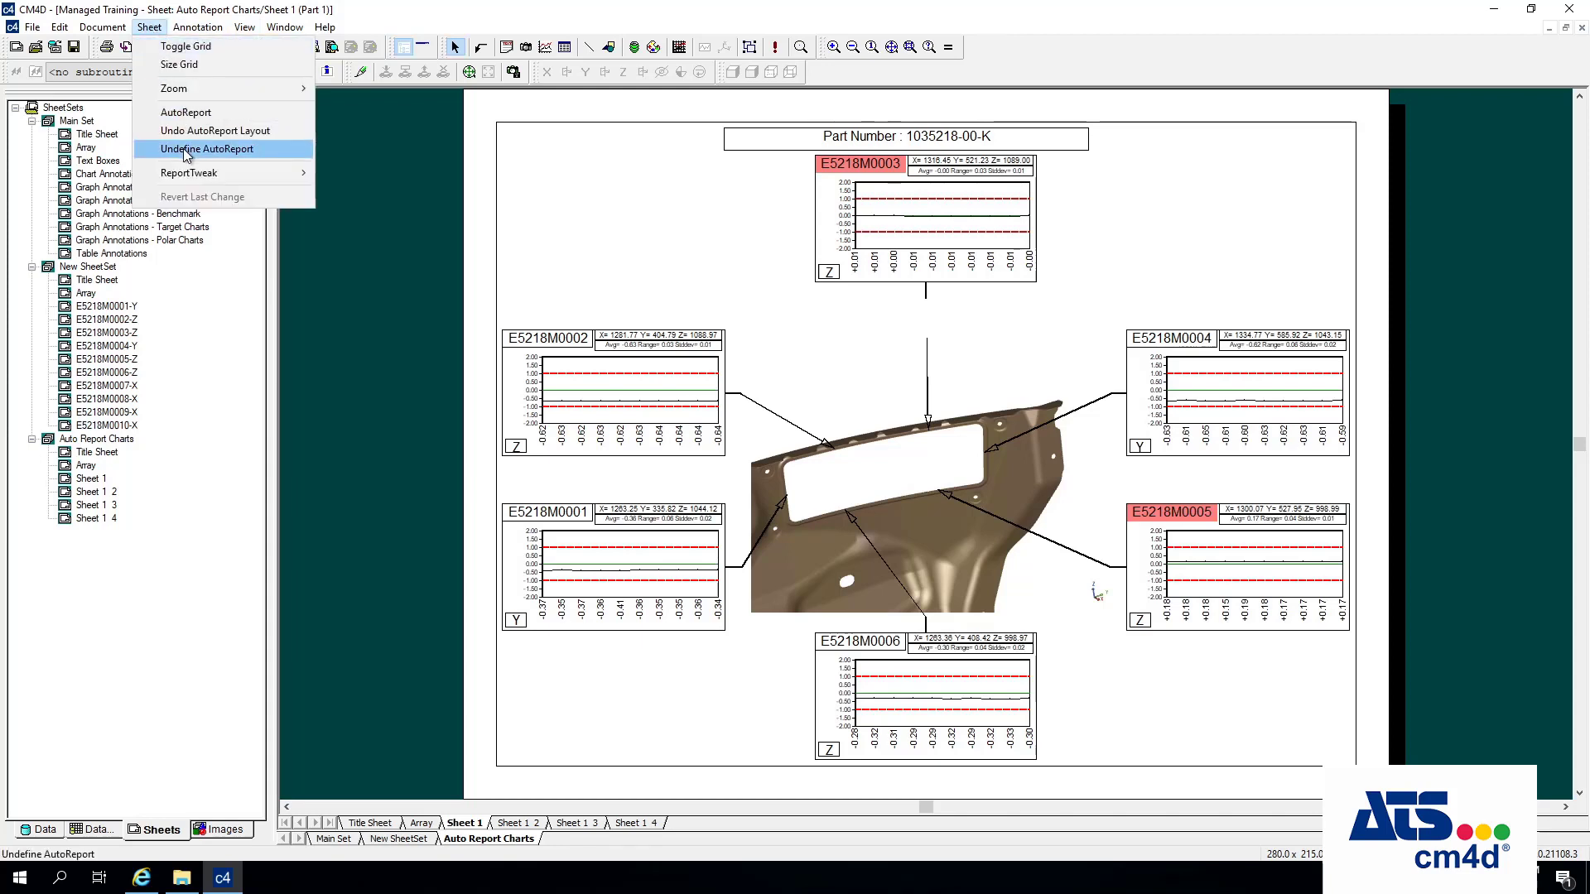
pyautogui.click(186, 149)
pyautogui.rightClick(102, 521)
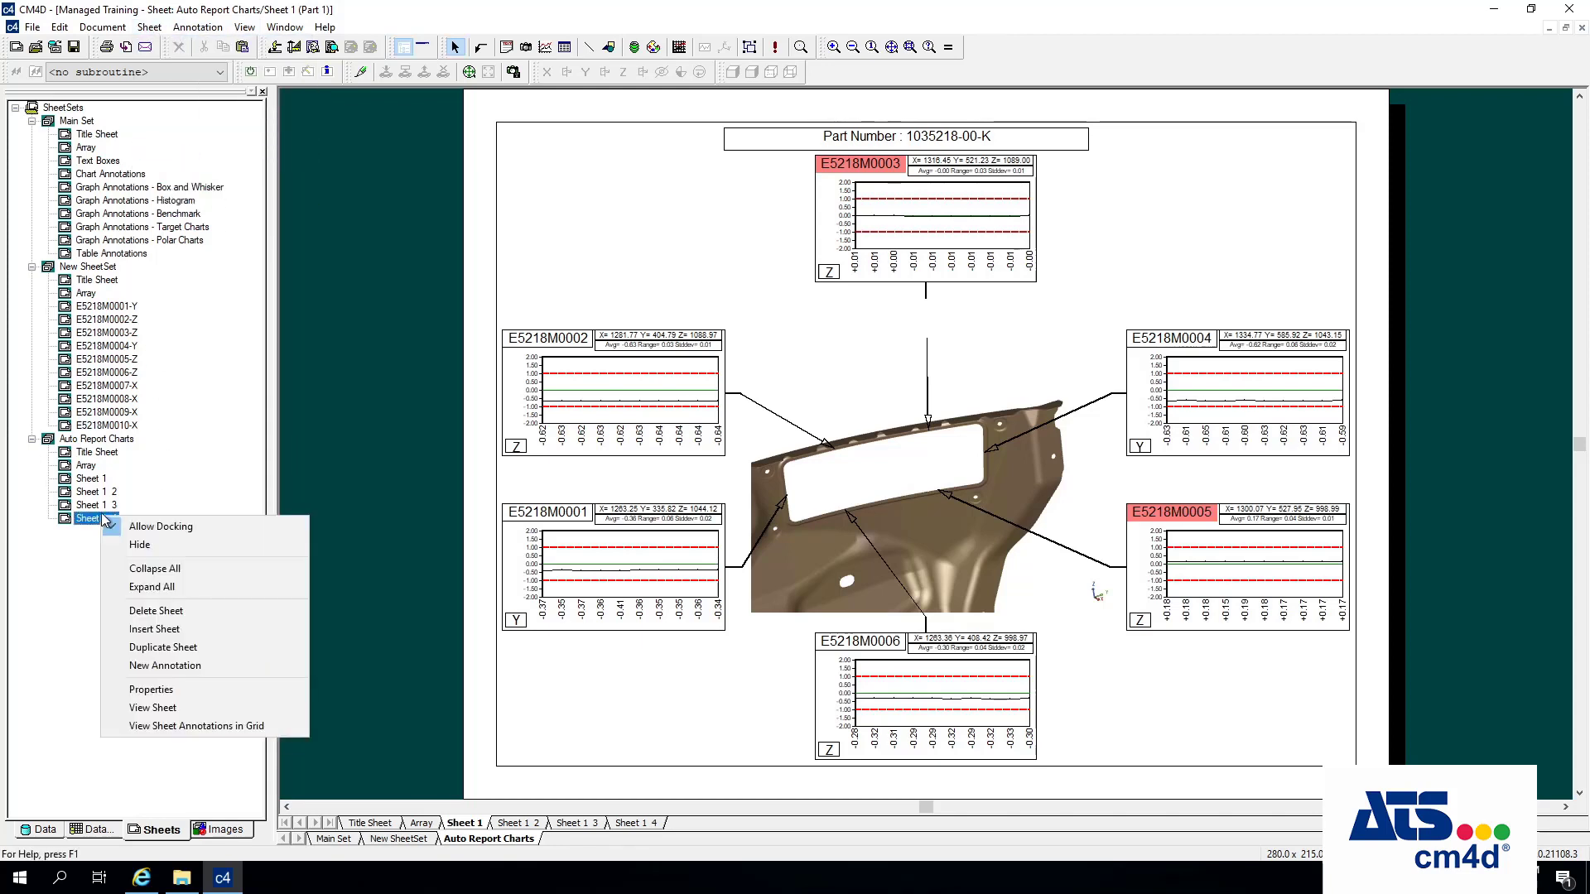
pyautogui.click(155, 612)
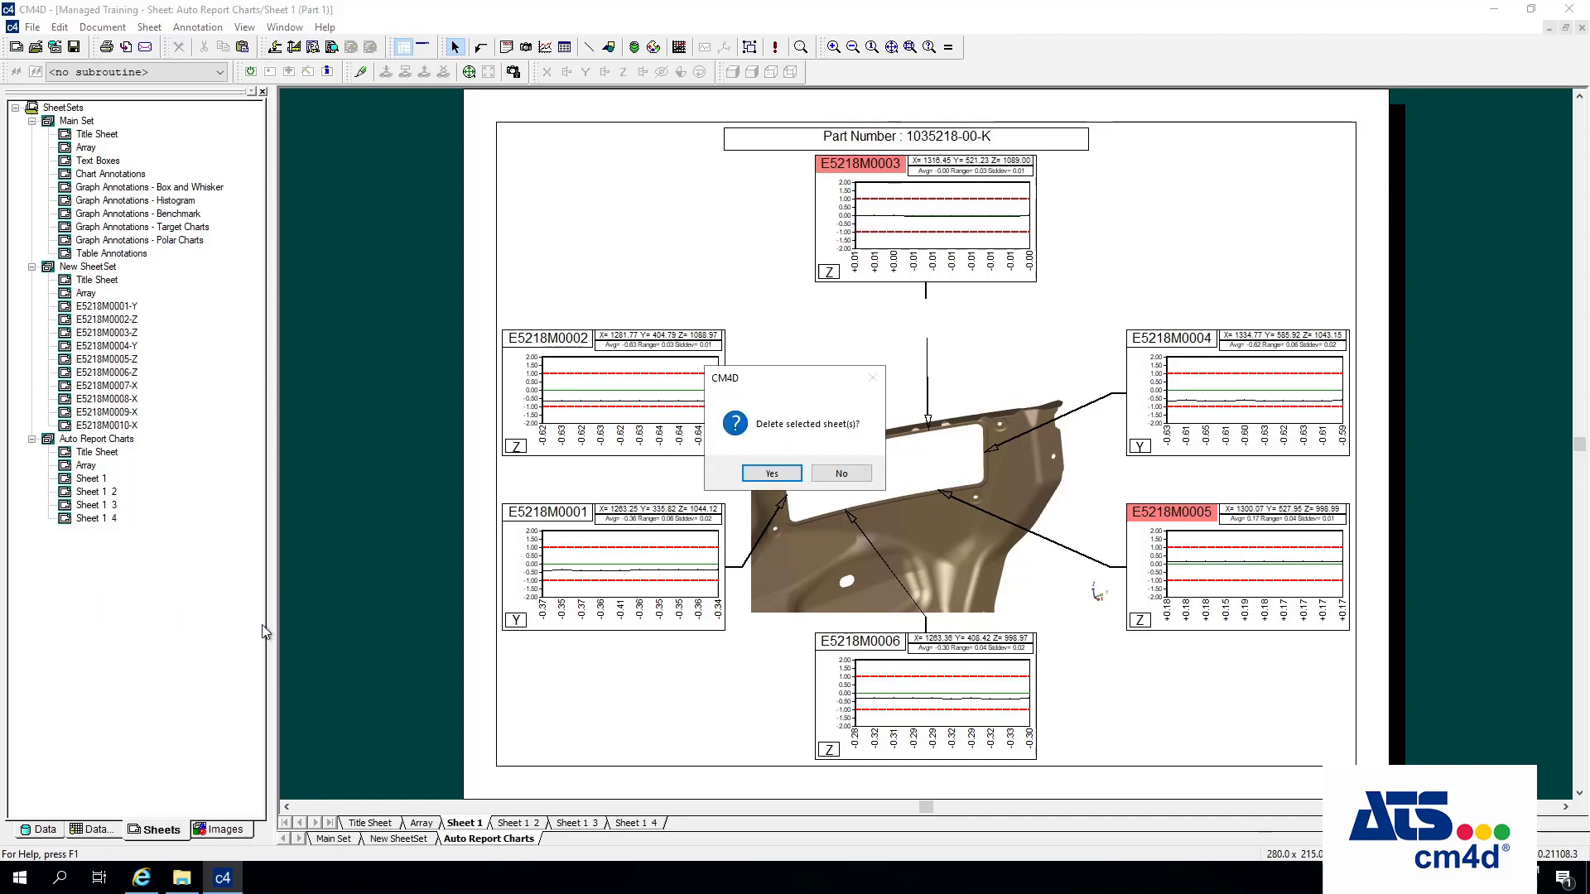
pyautogui.click(842, 473)
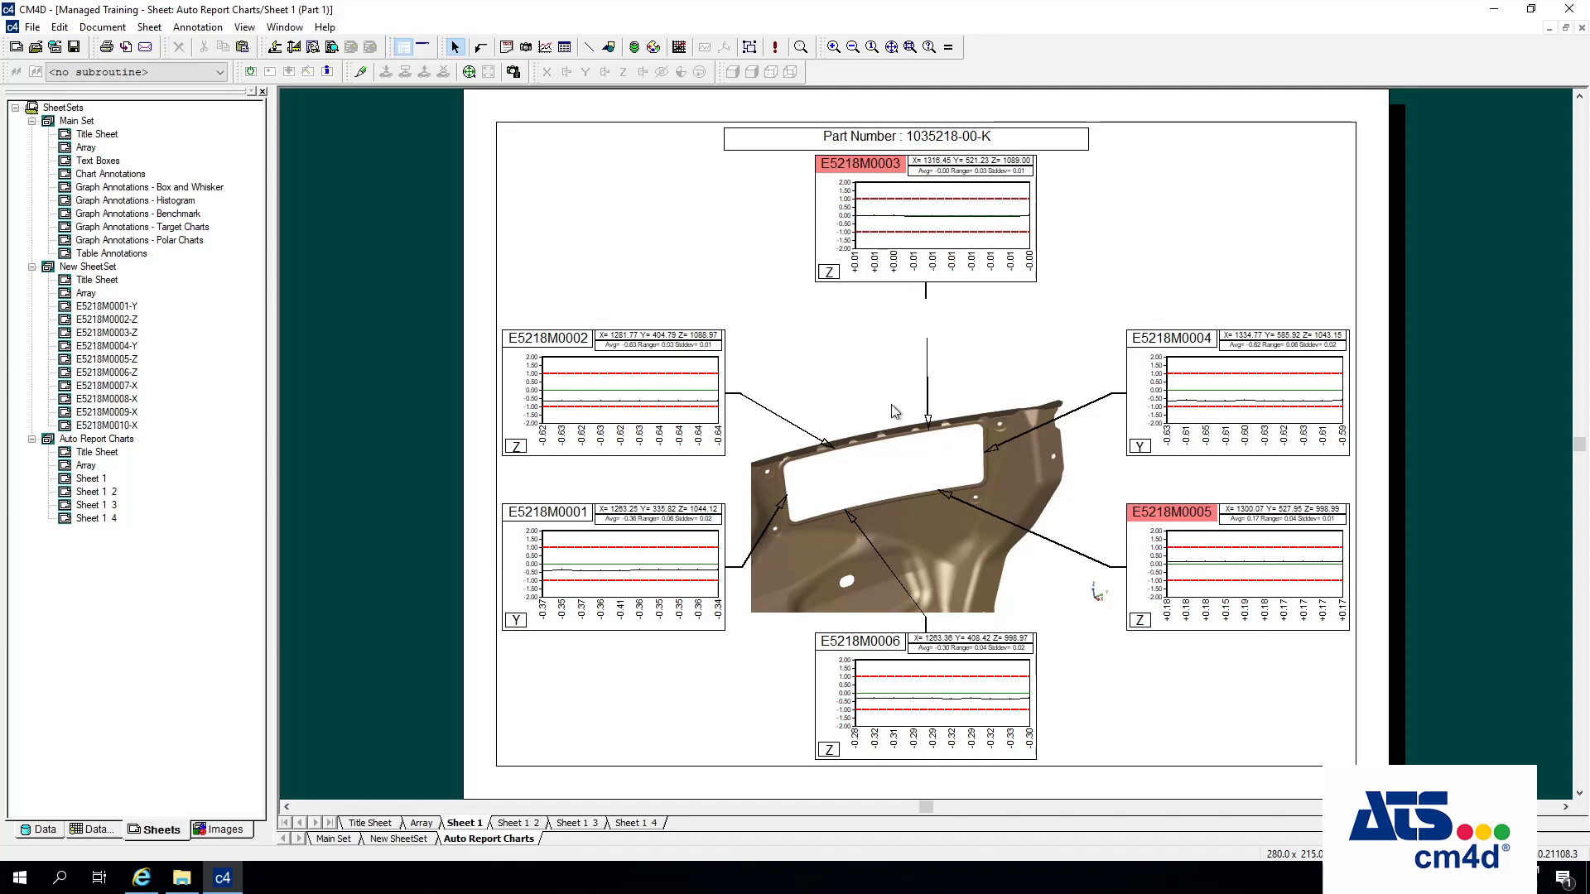
# Move the E5218M0003 chart slightly down and to the left on Sheet 1, and check Sheet 1 2 before returning to Sheet 1.
pyautogui.moveTo(927, 225); pyautogui.dragTo(889, 240)
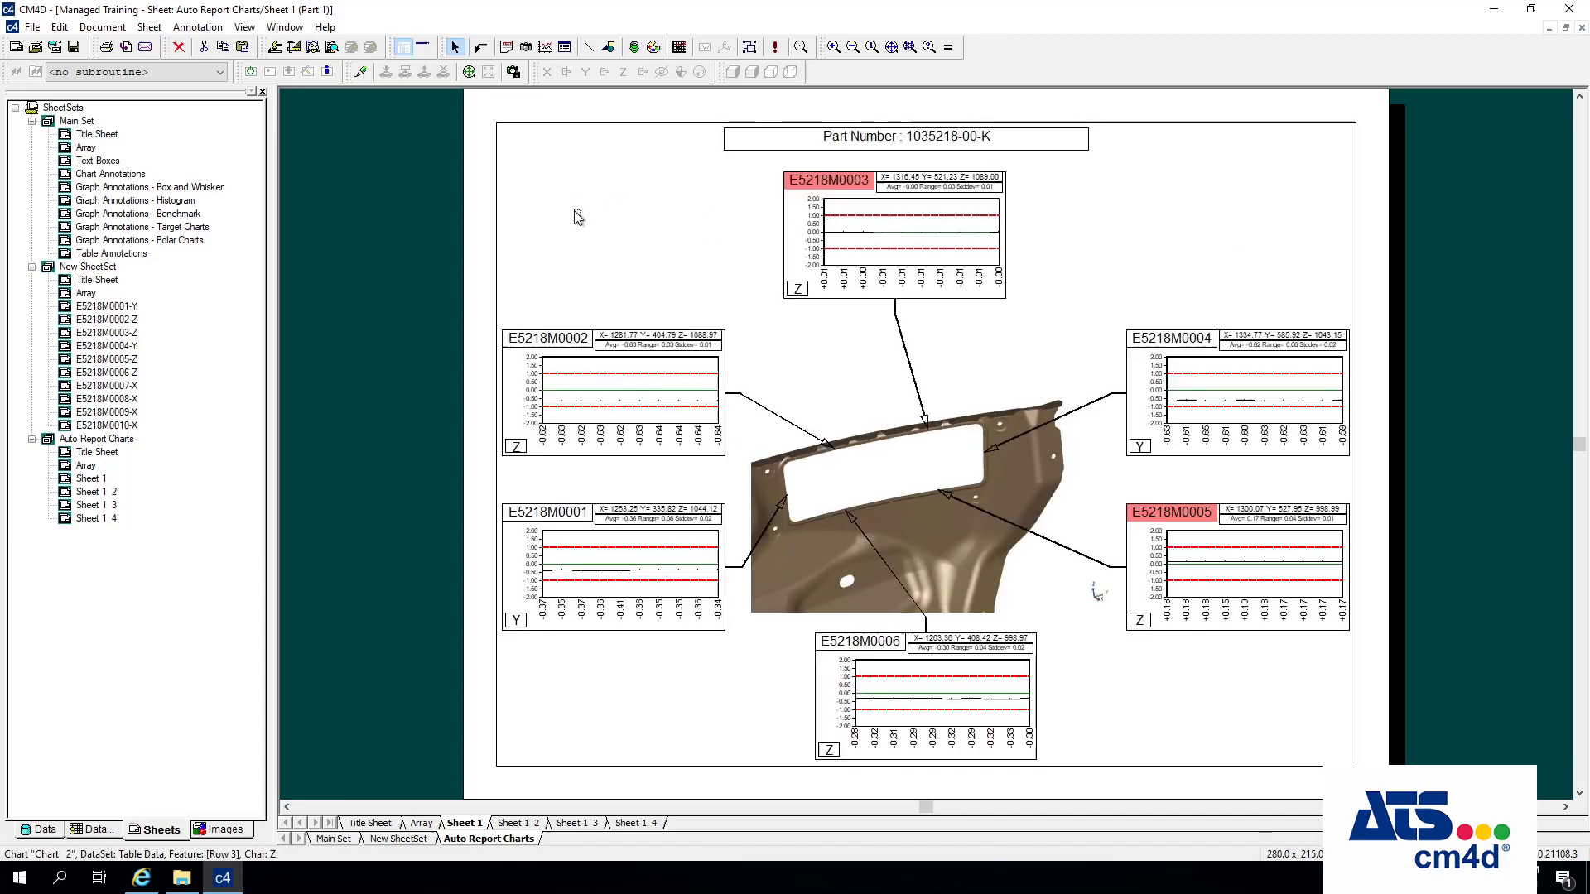
pyautogui.click(530, 824)
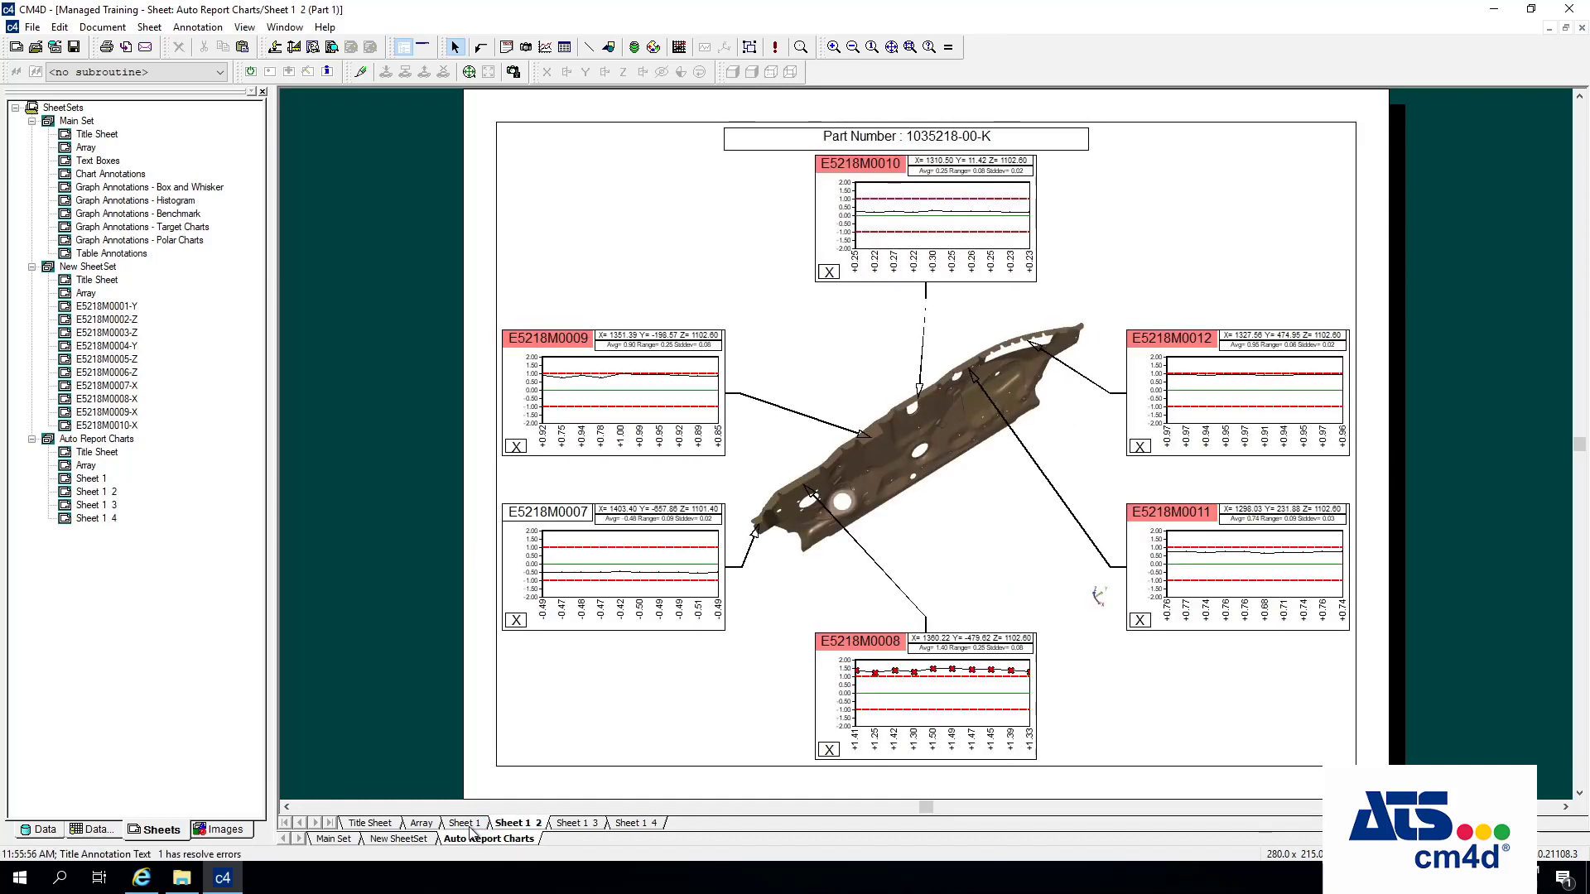
pyautogui.click(473, 823)
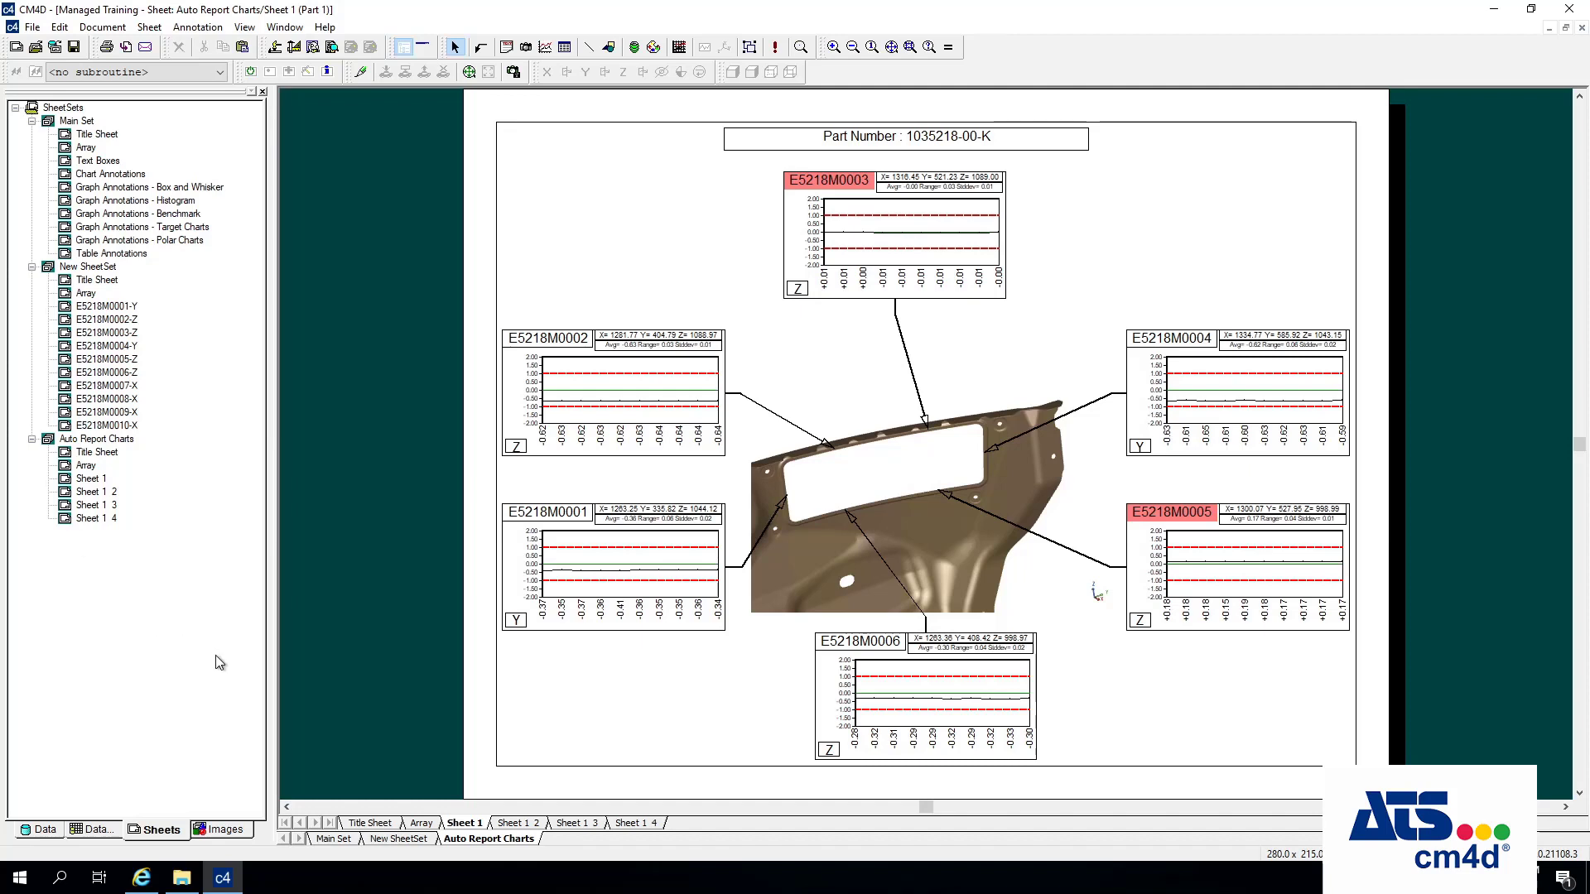
# Examine the data source settings of the E5218M0003 chart on Sheet 1, leaving its properties as they are.
pyautogui.click(149, 28)
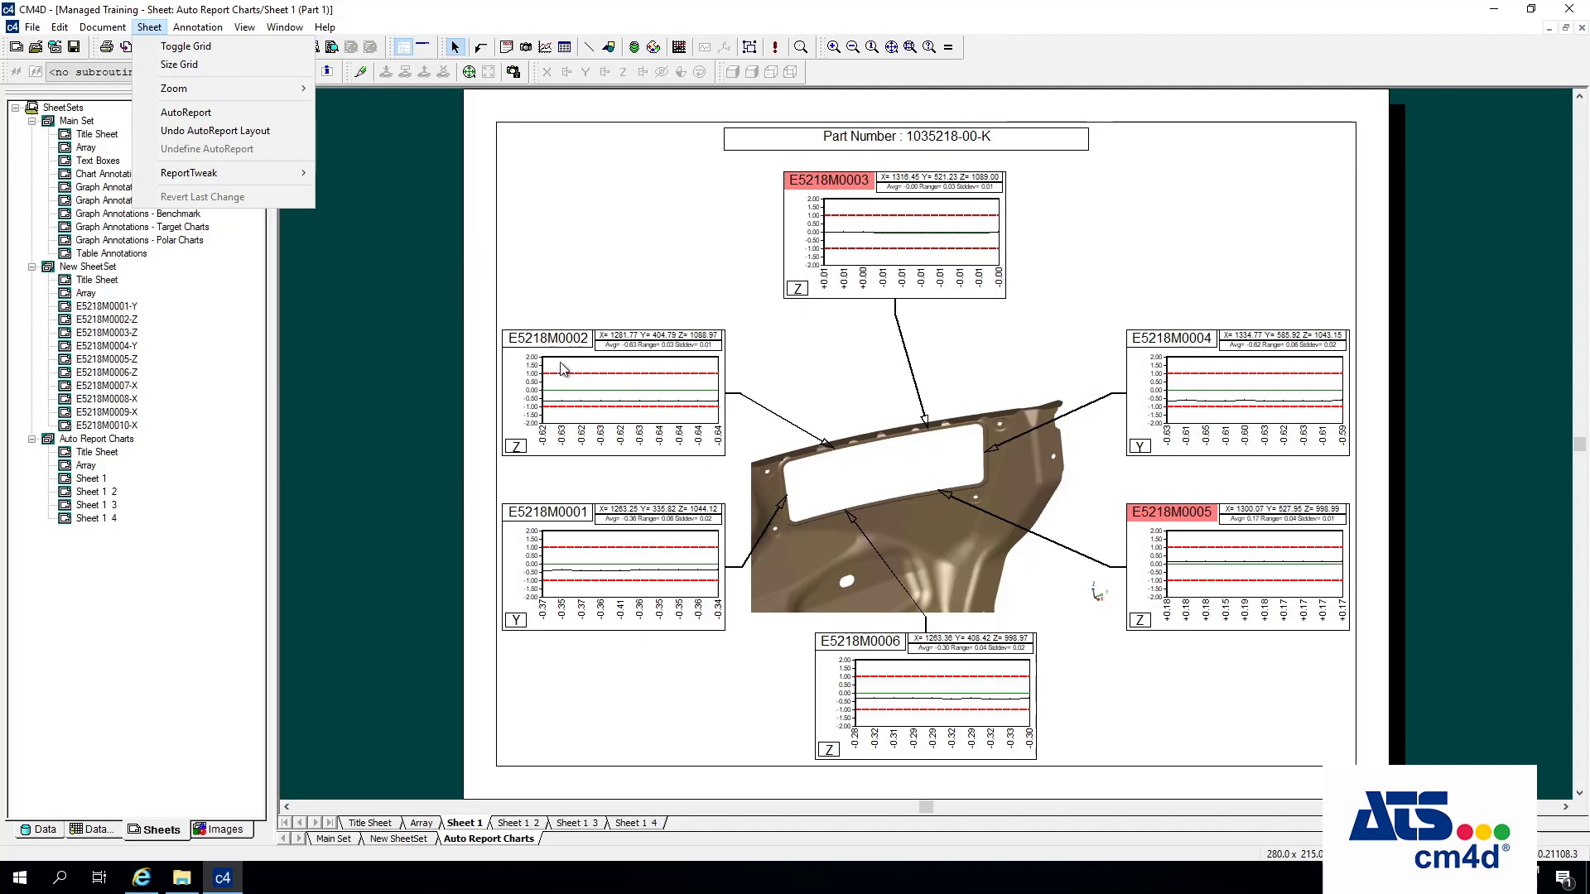
pyautogui.click(920, 233)
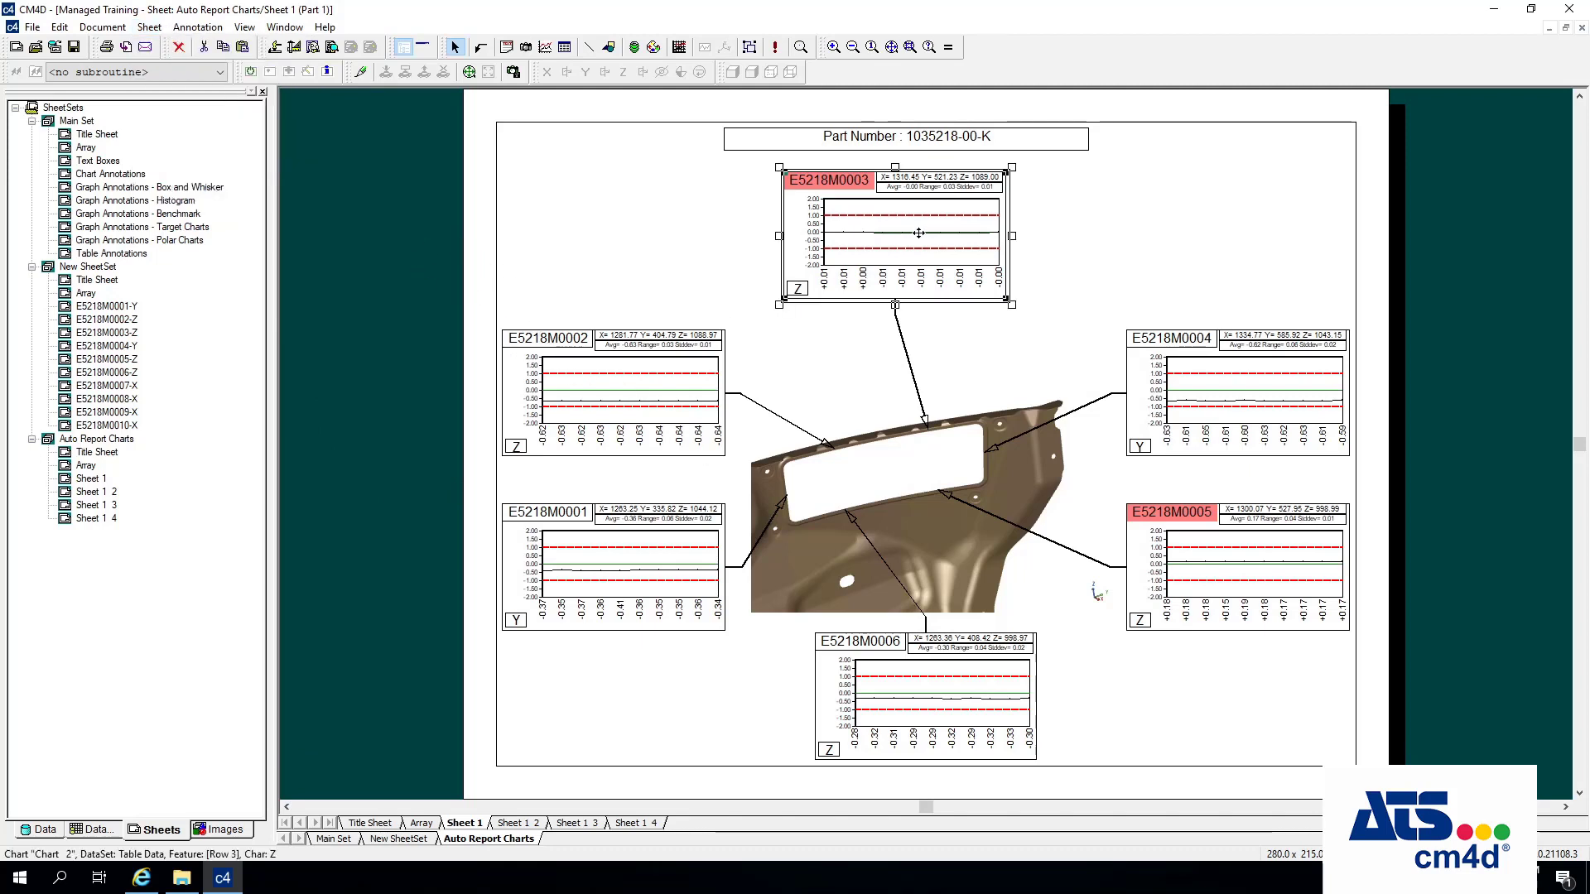
pyautogui.rightClick(883, 208)
pyautogui.click(932, 261)
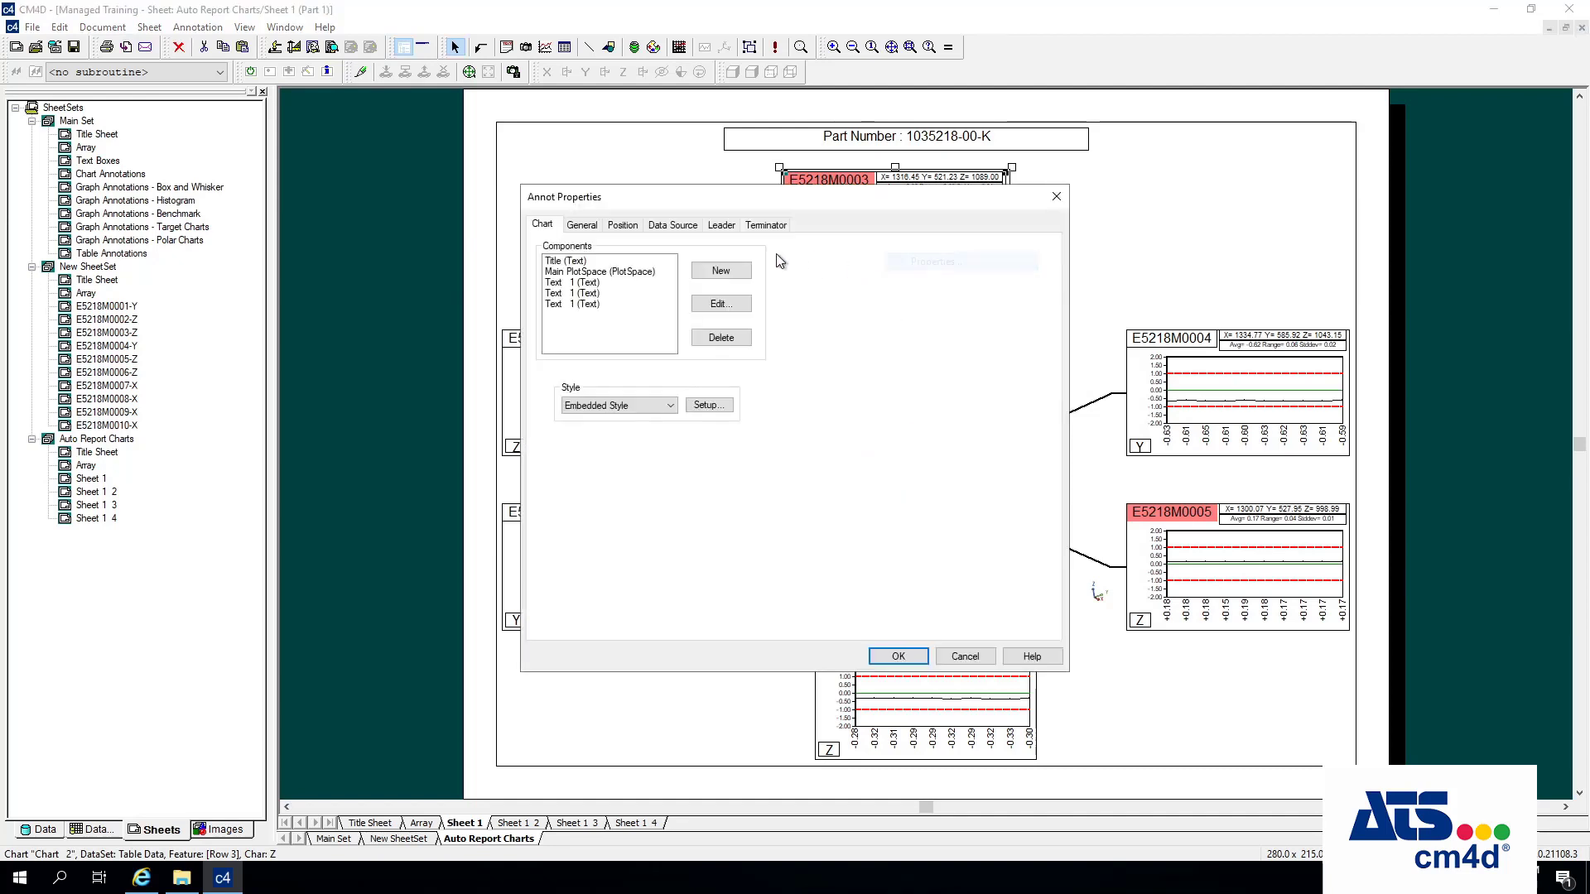
pyautogui.click(671, 227)
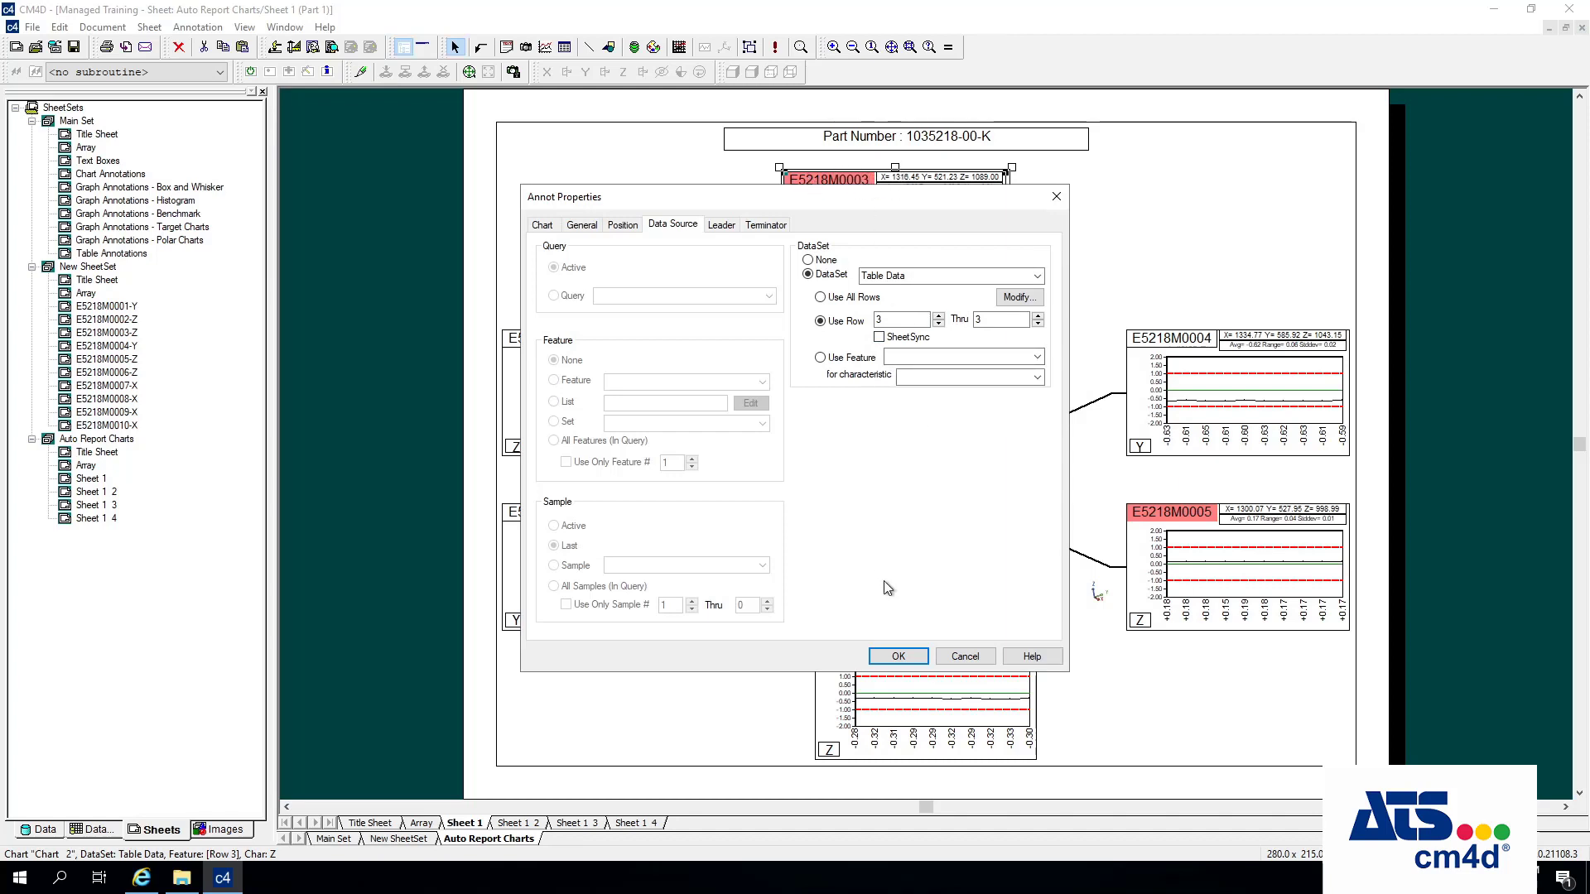
pyautogui.click(963, 657)
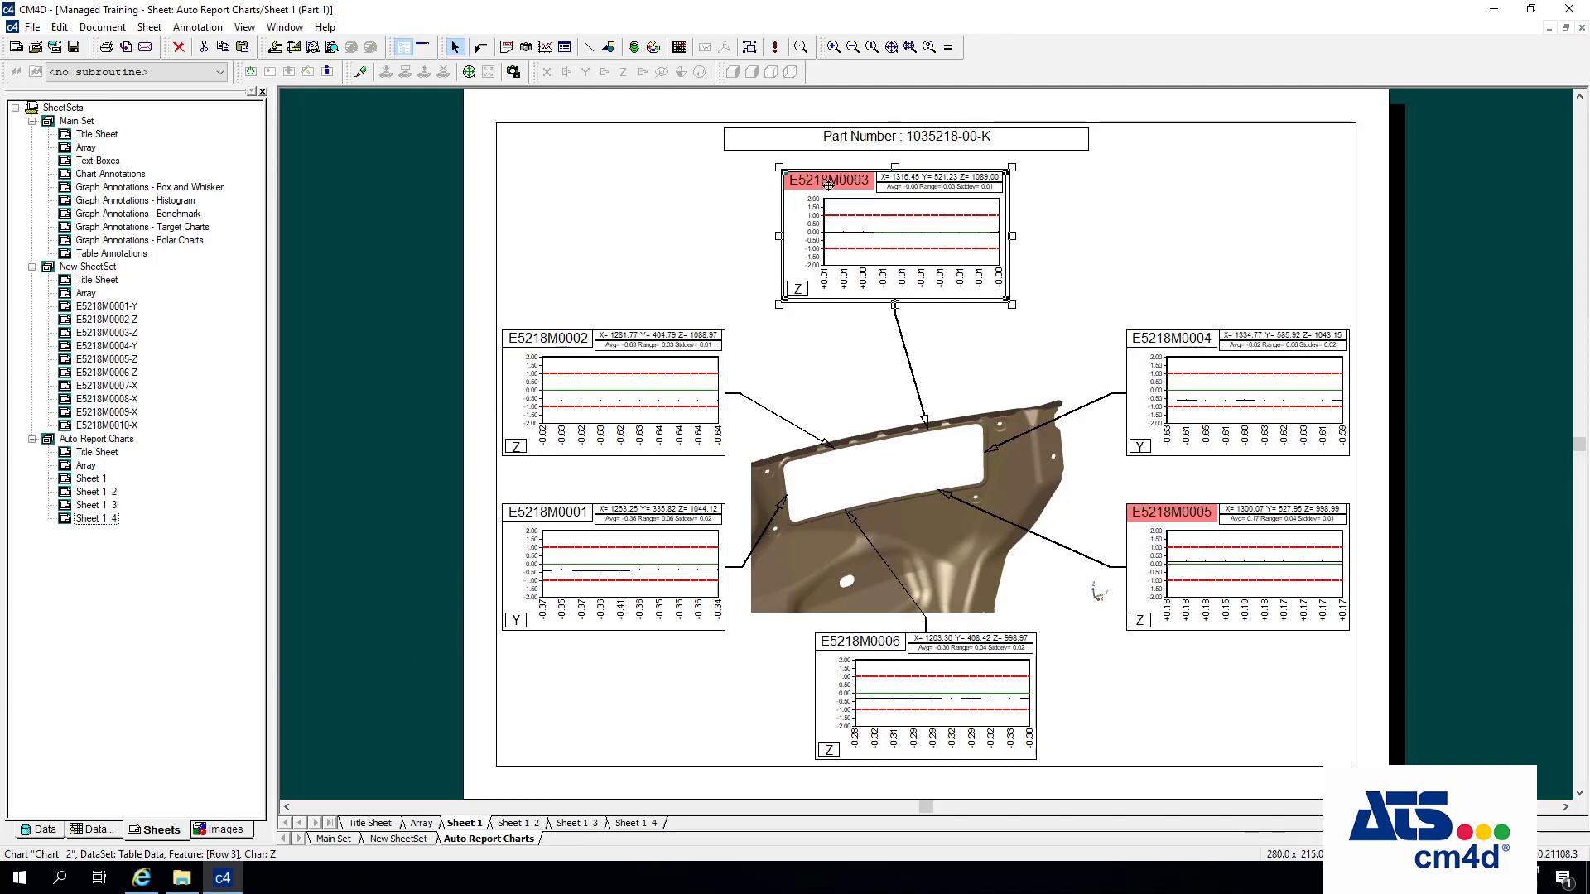
# View the Table Data dataset in a grid to inspect its feature rows, and close the grid.
pyautogui.click(106, 828)
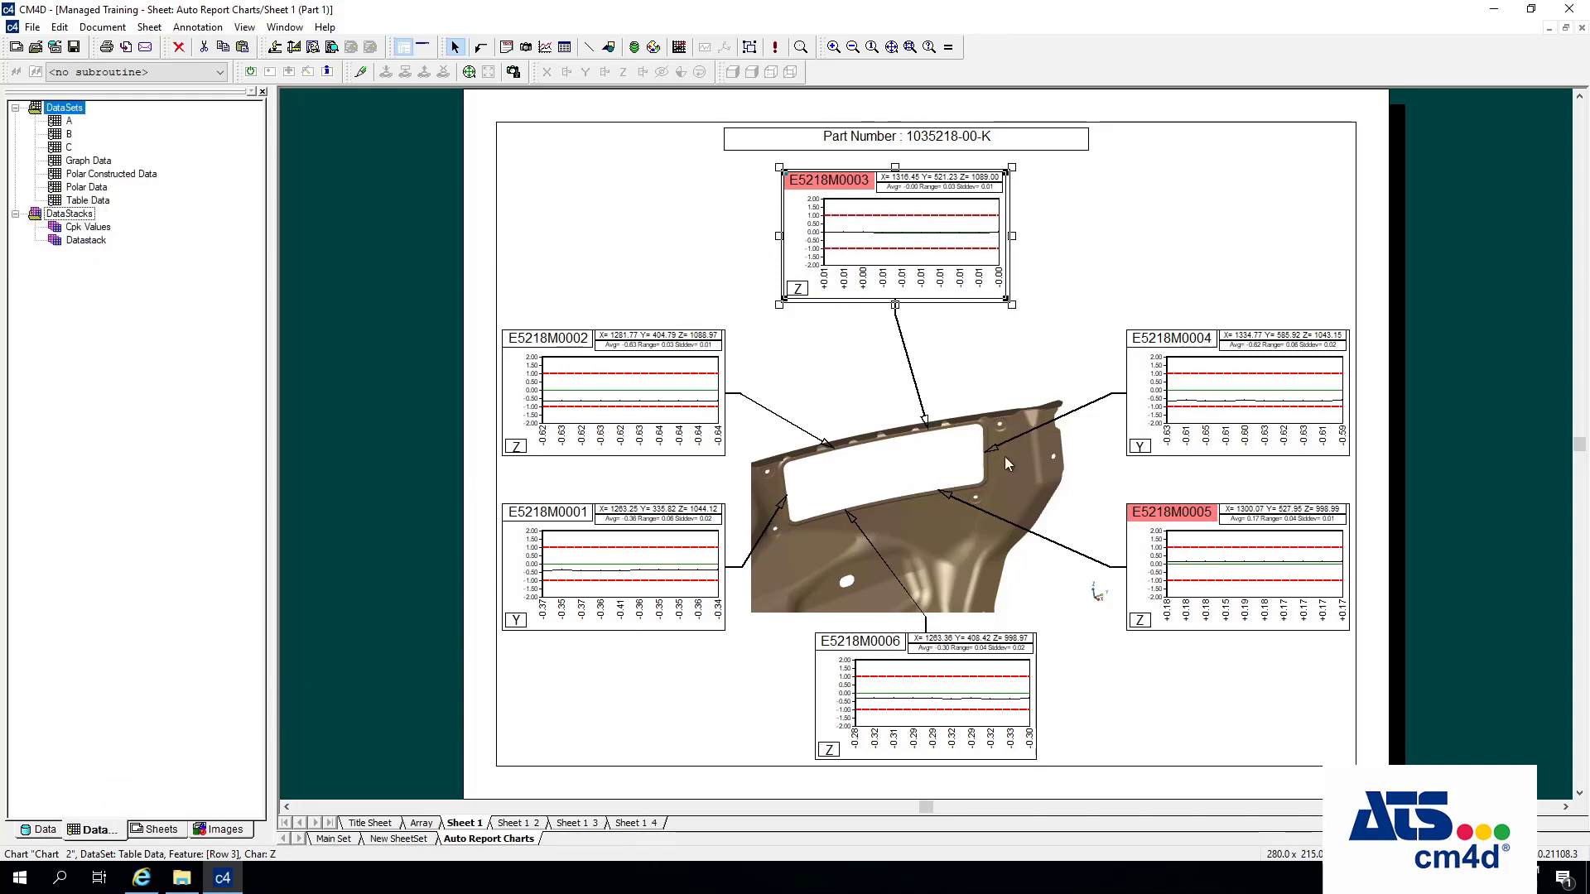
pyautogui.rightClick(91, 203)
pyautogui.click(176, 382)
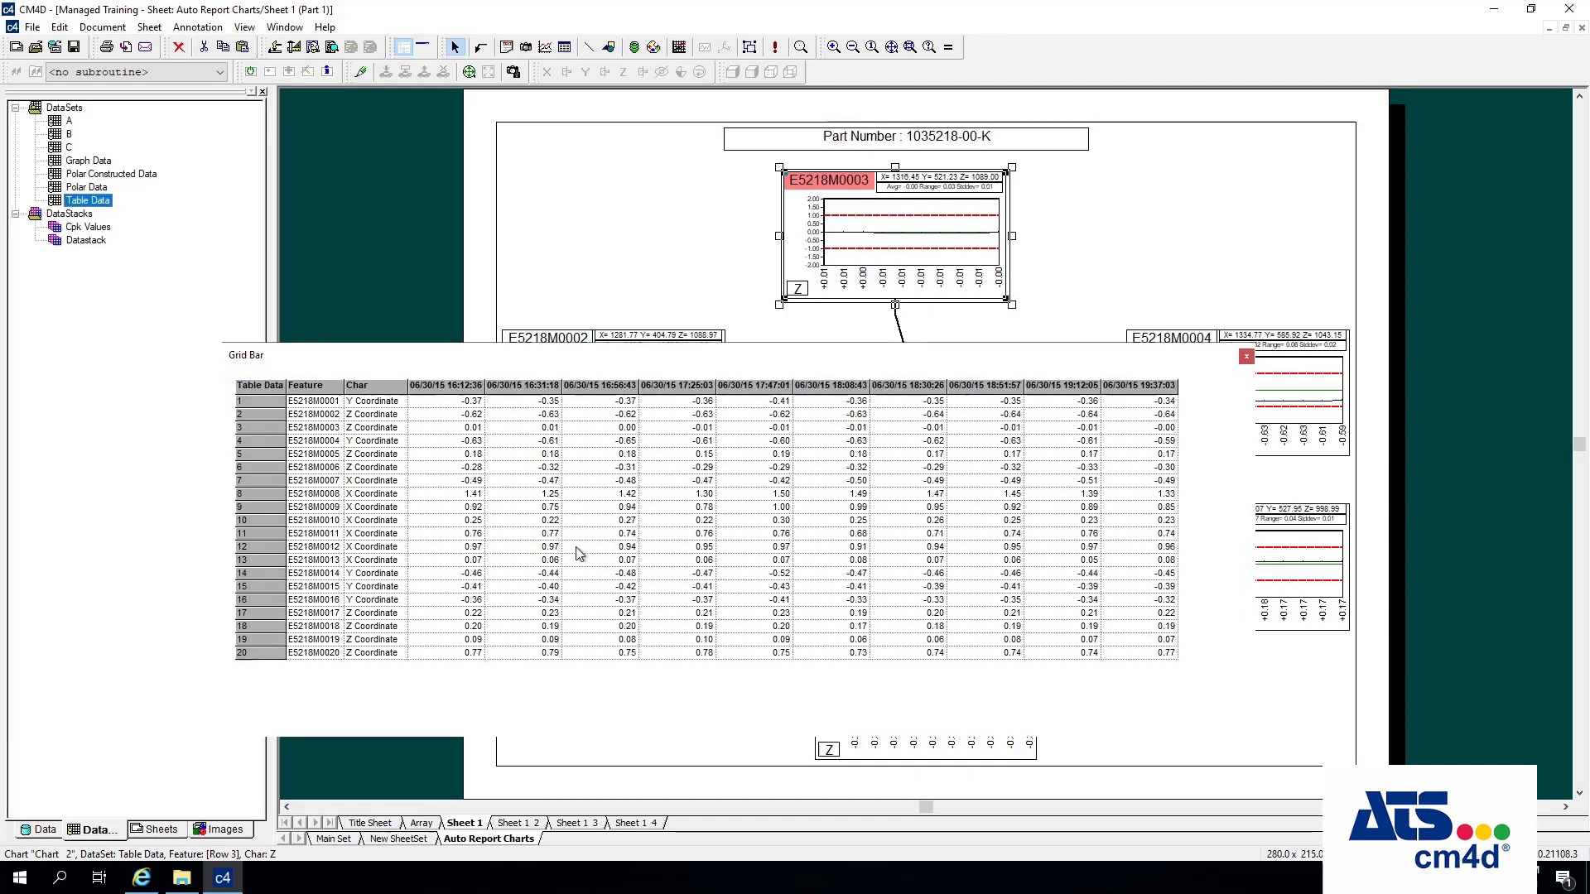
pyautogui.click(1246, 357)
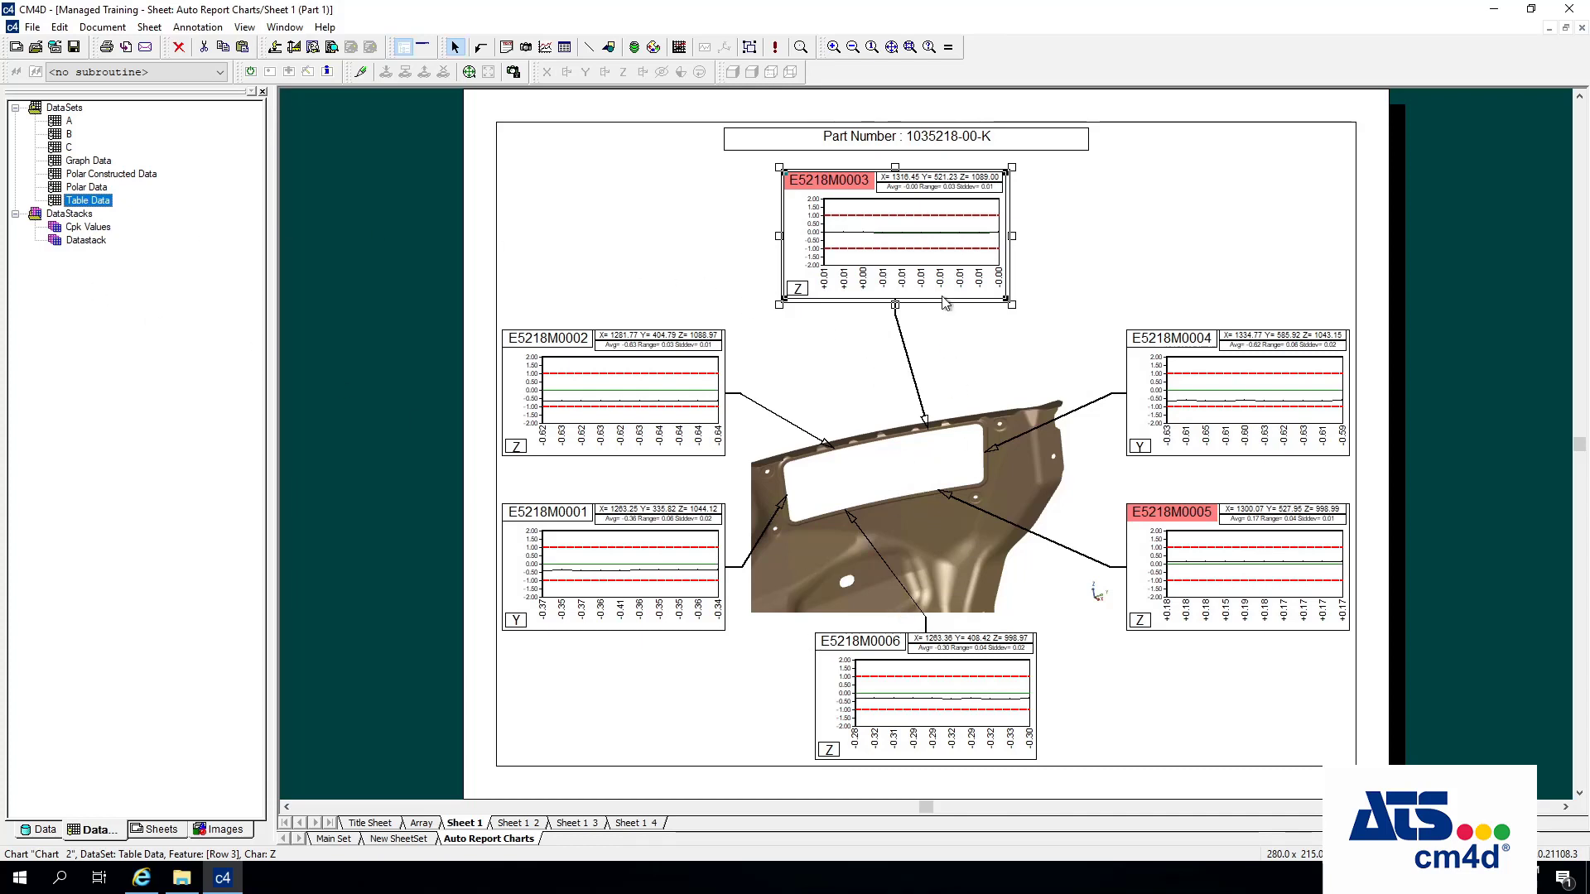
# Run Annot DataSource Fix and convert the data sources of the Auto Report Charts annotations from row references to feature references.
pyautogui.click(202, 29)
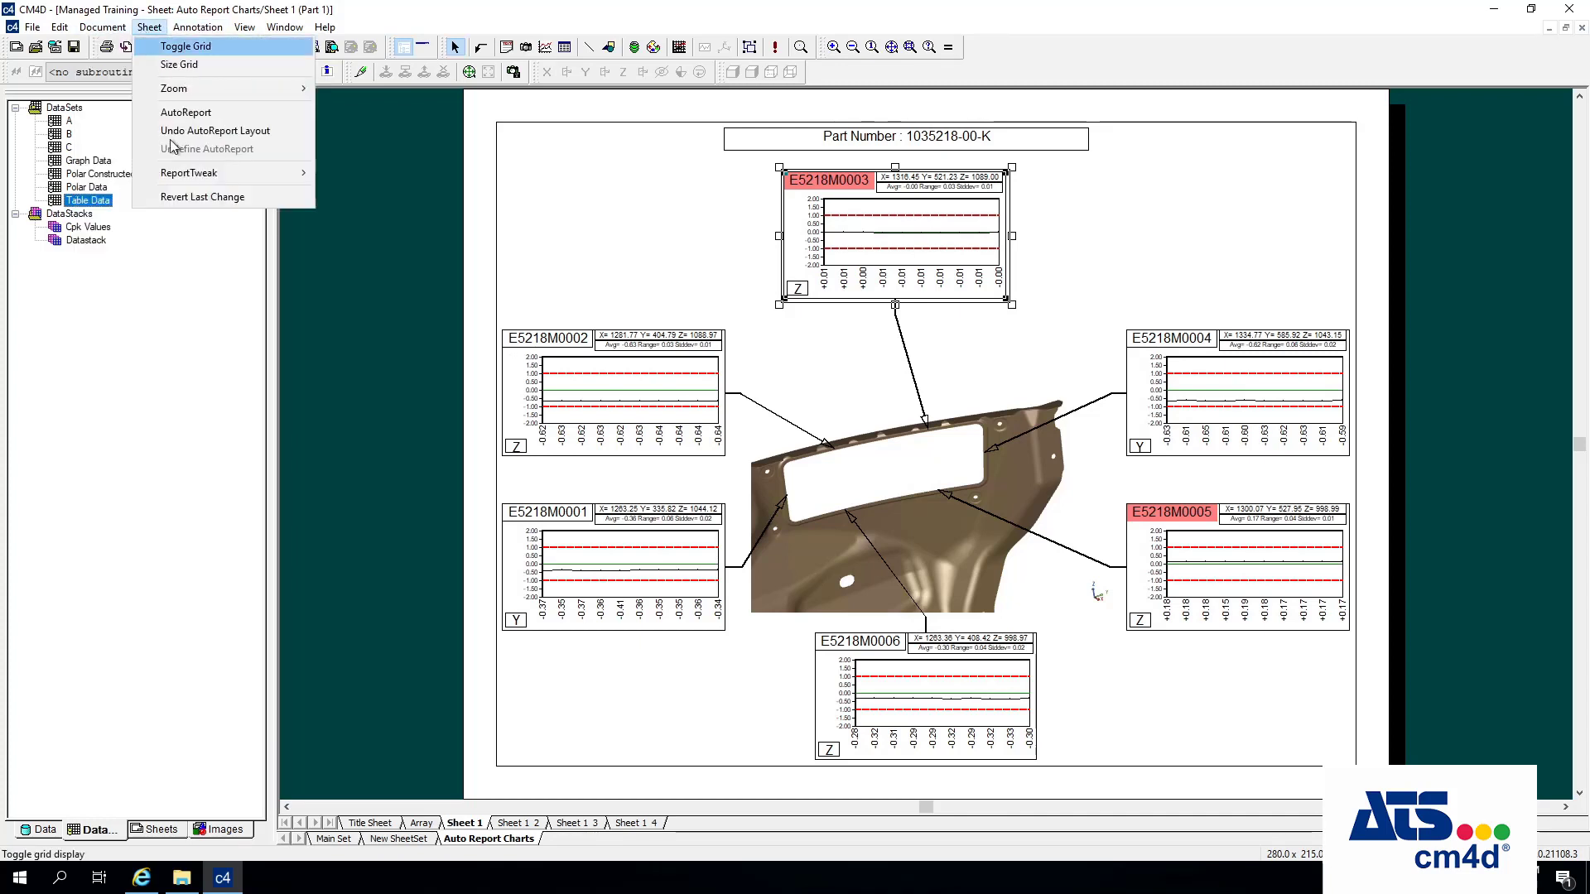
pyautogui.click(113, 34)
pyautogui.click(114, 31)
pyautogui.moveTo(162, 217)
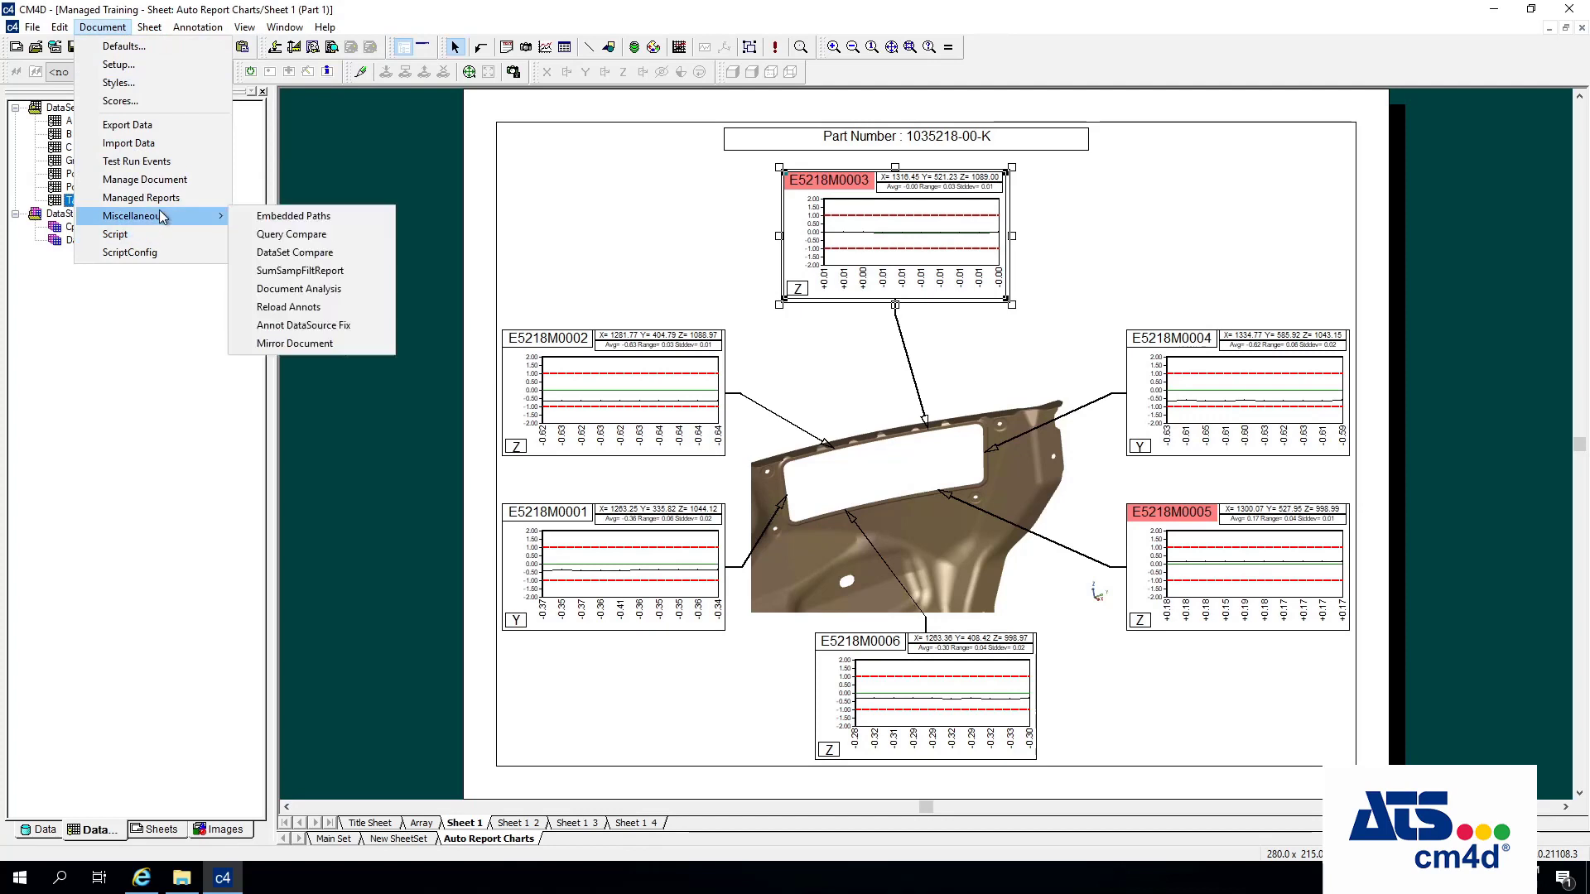
pyautogui.click(383, 335)
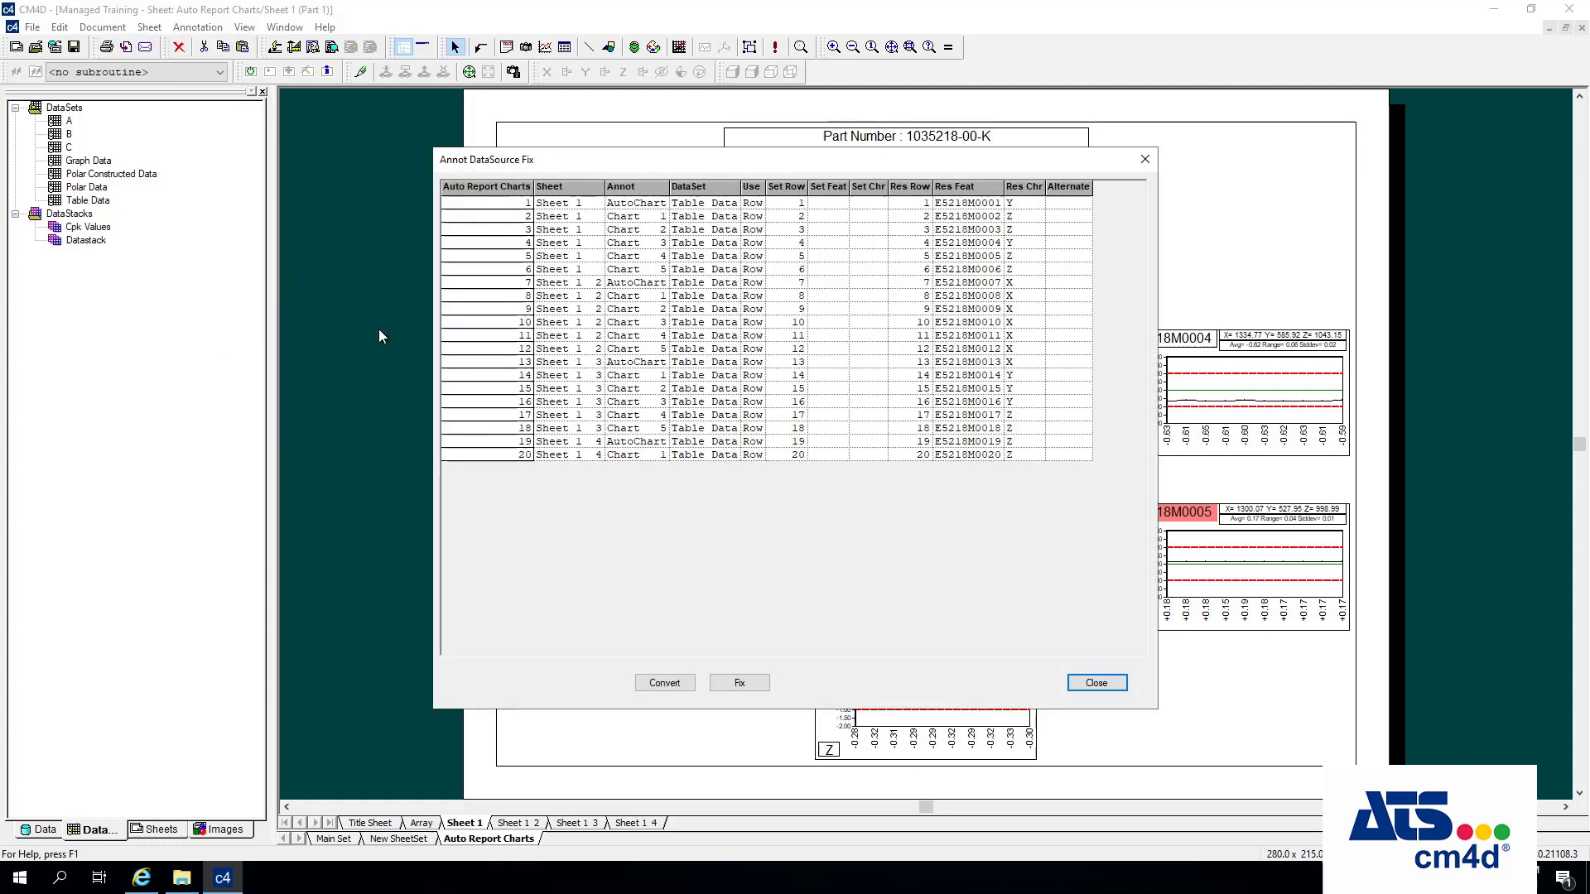
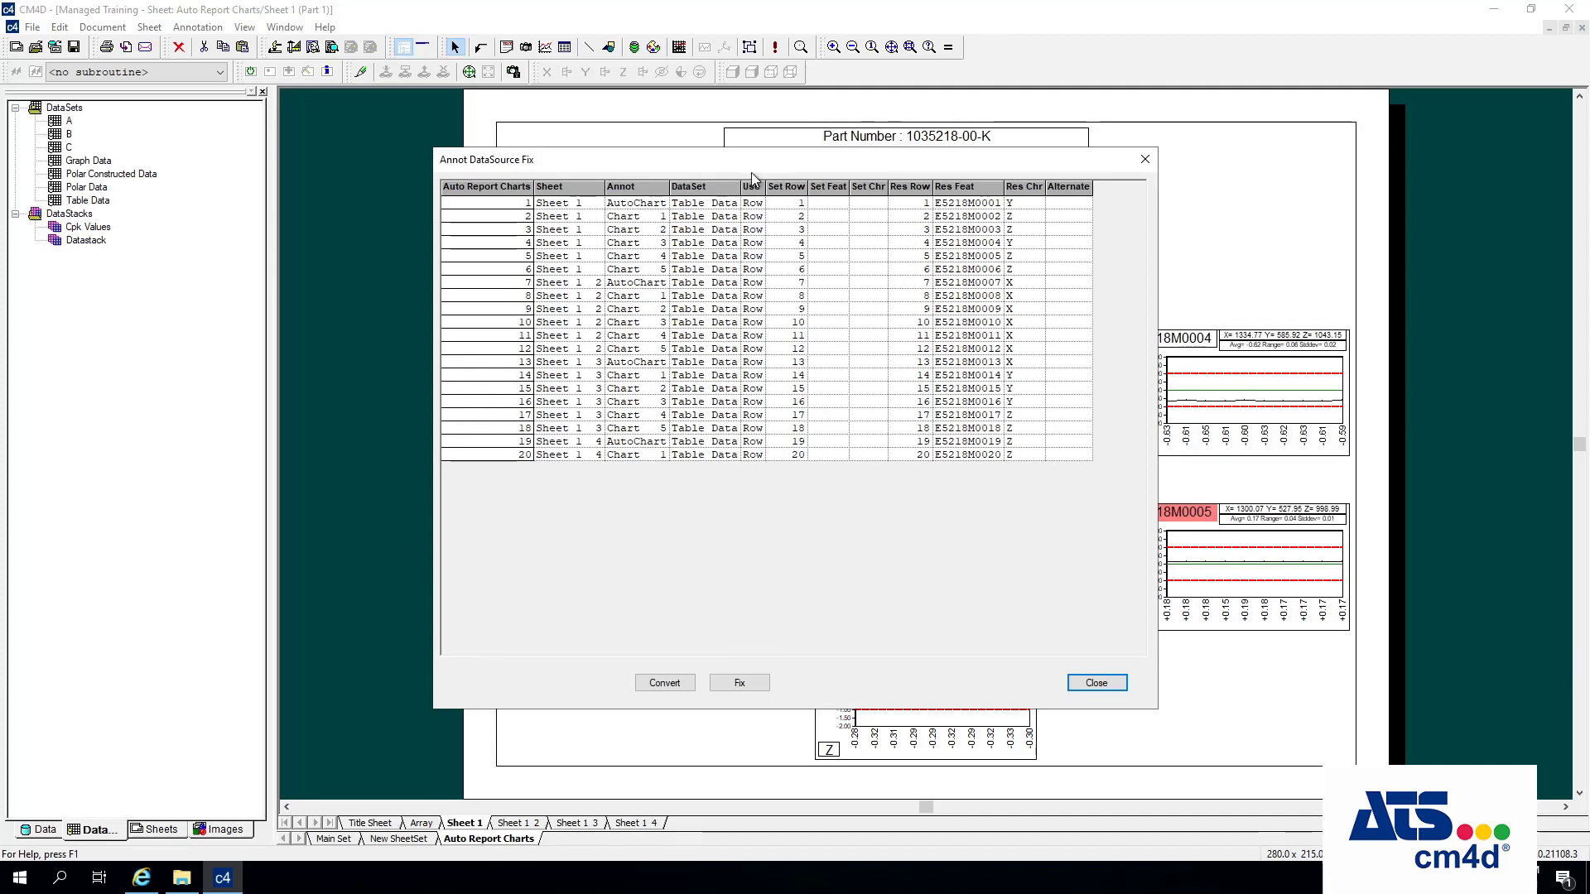
pyautogui.click(659, 684)
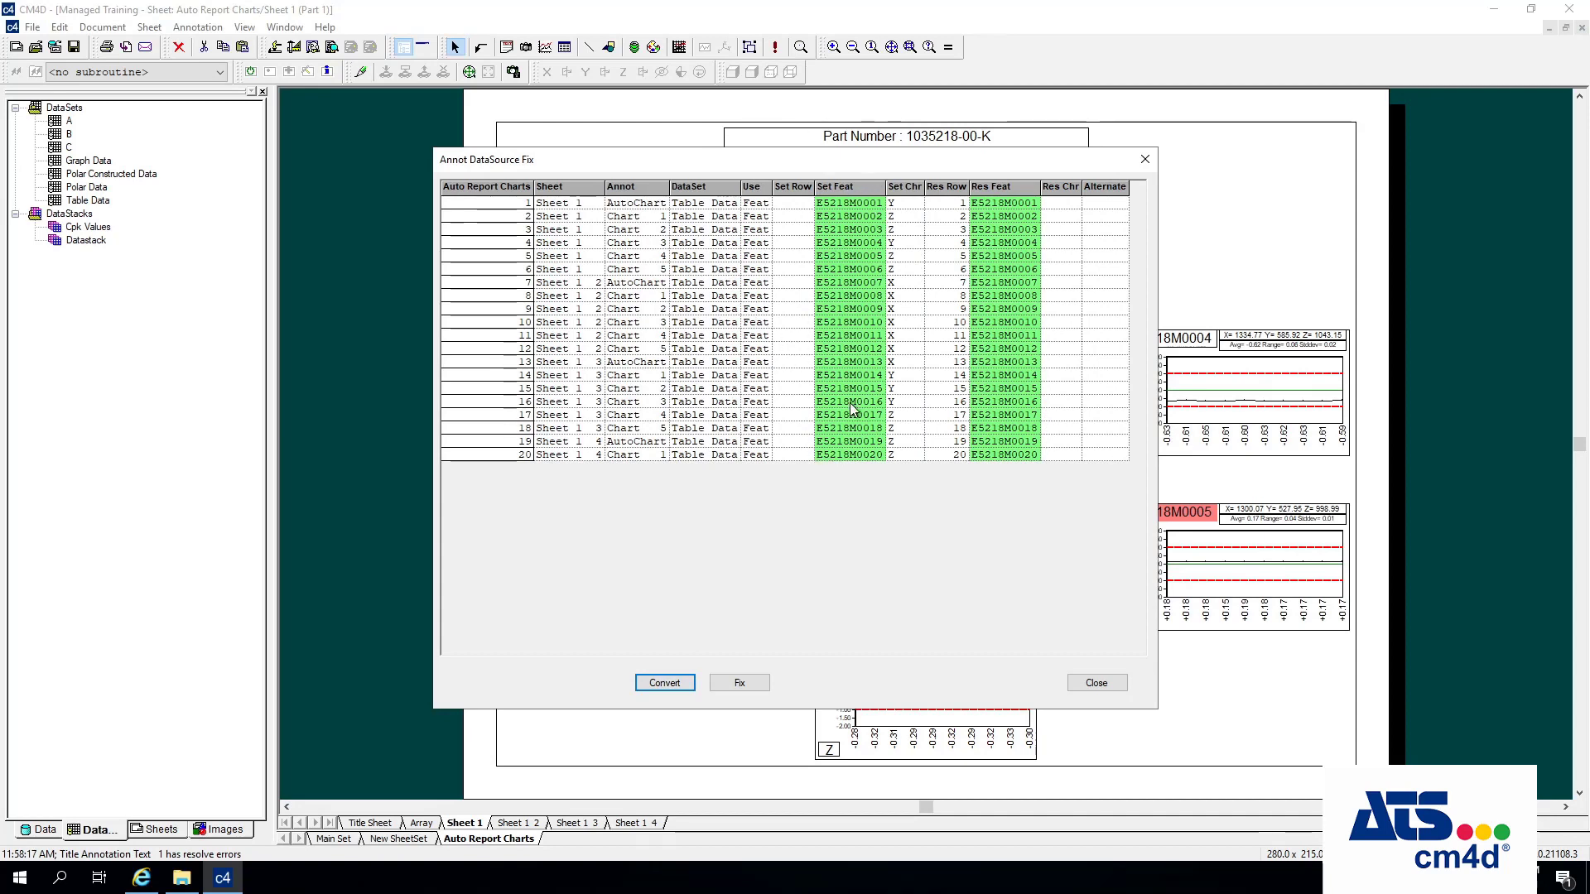
pyautogui.click(1098, 683)
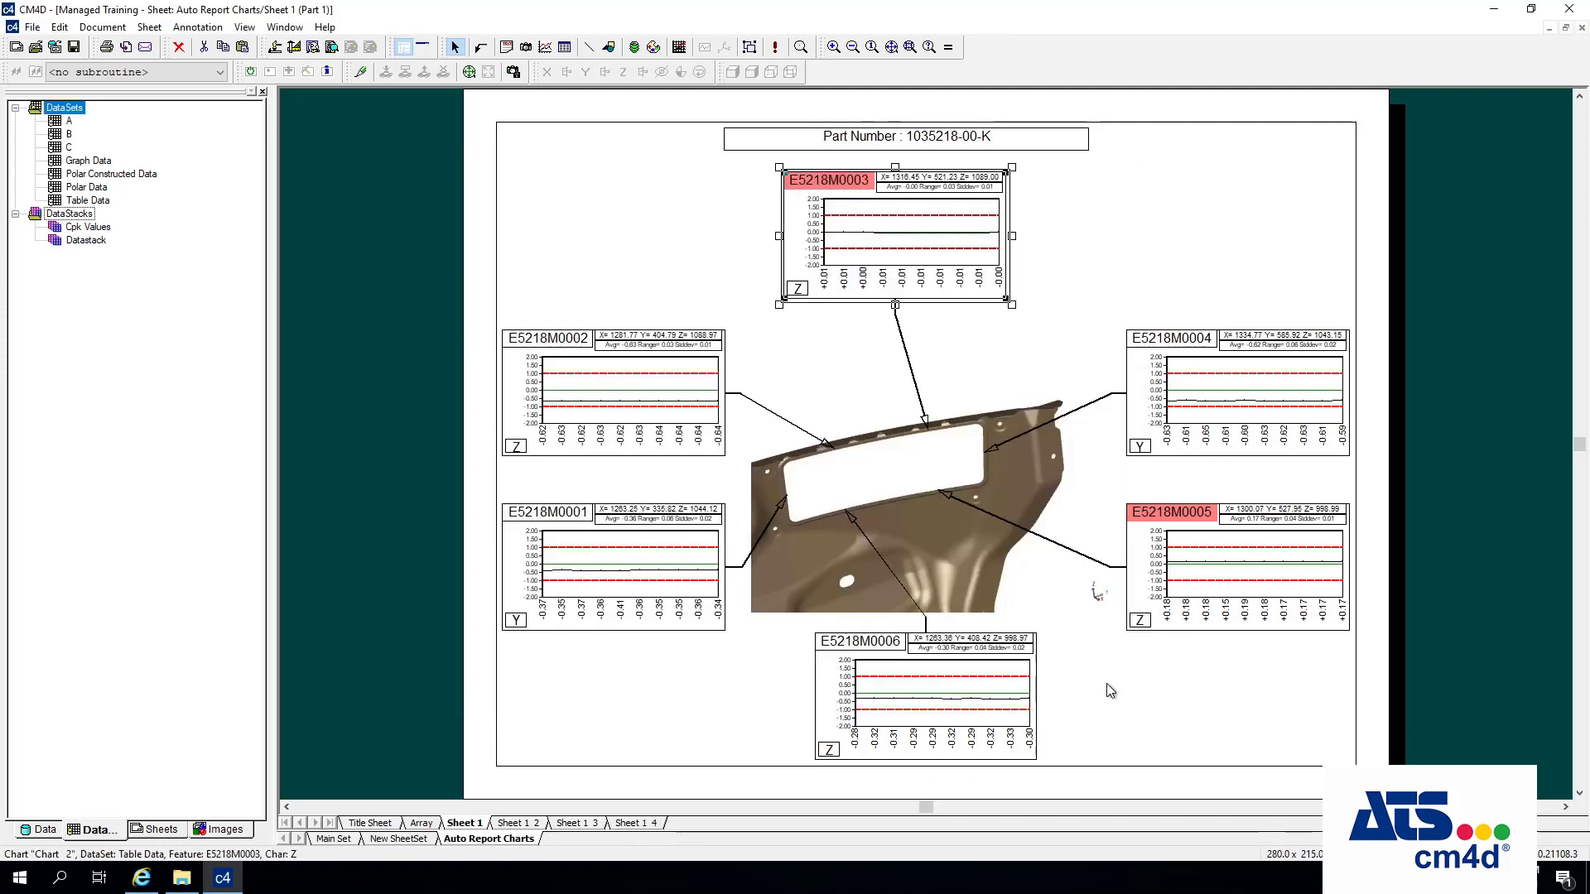
# Examine the data source settings of the E5218M0006 chart, leaving its properties as they are.
pyautogui.rightClick(961, 667)
pyautogui.click(994, 449)
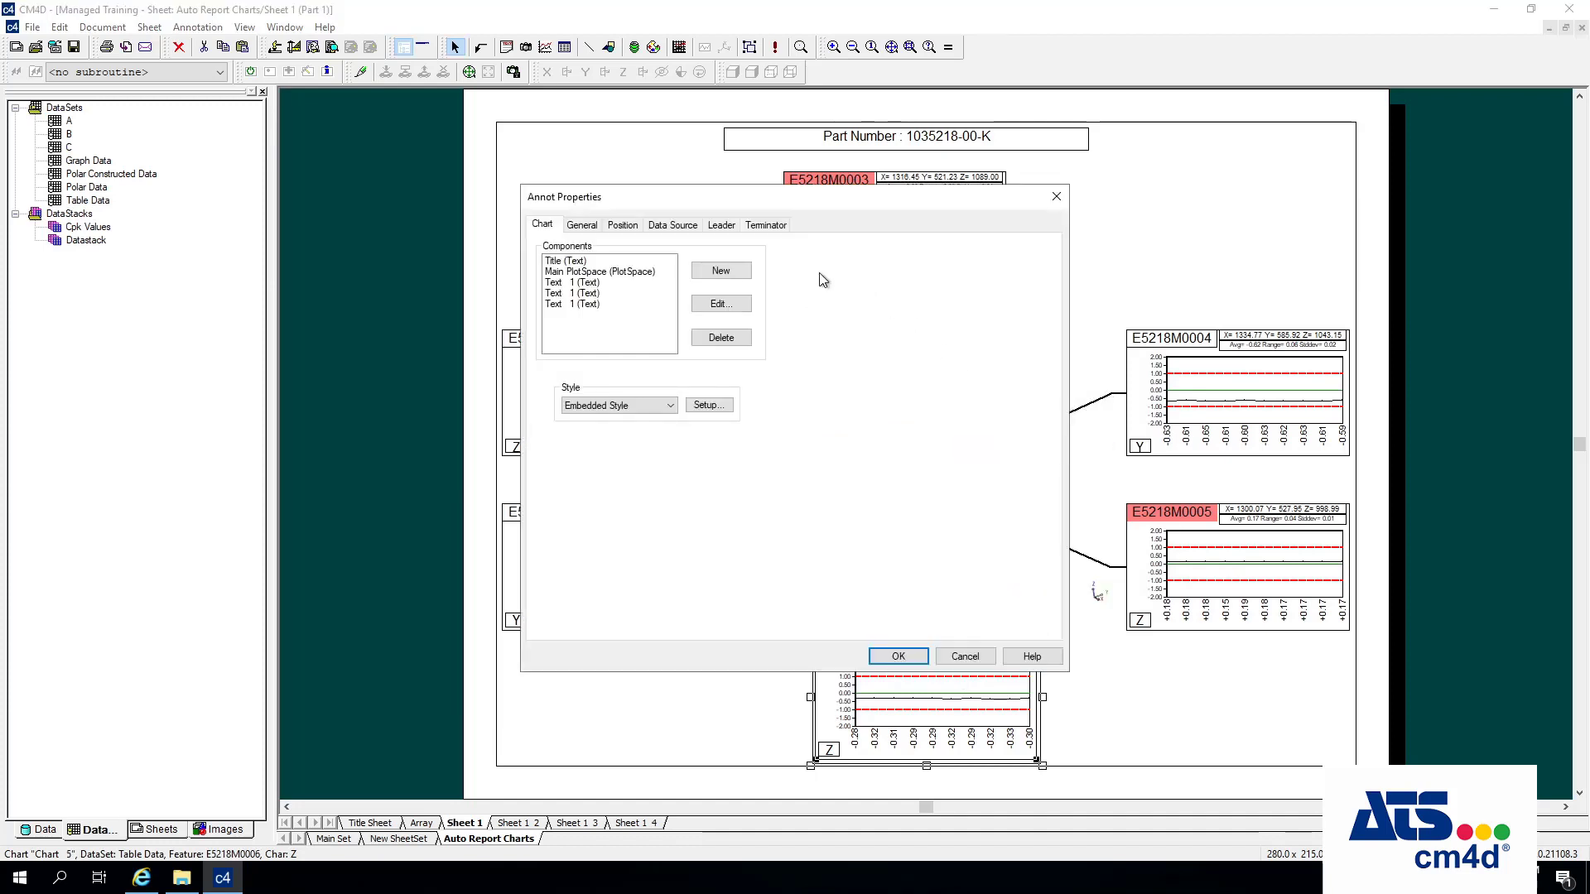
pyautogui.click(673, 226)
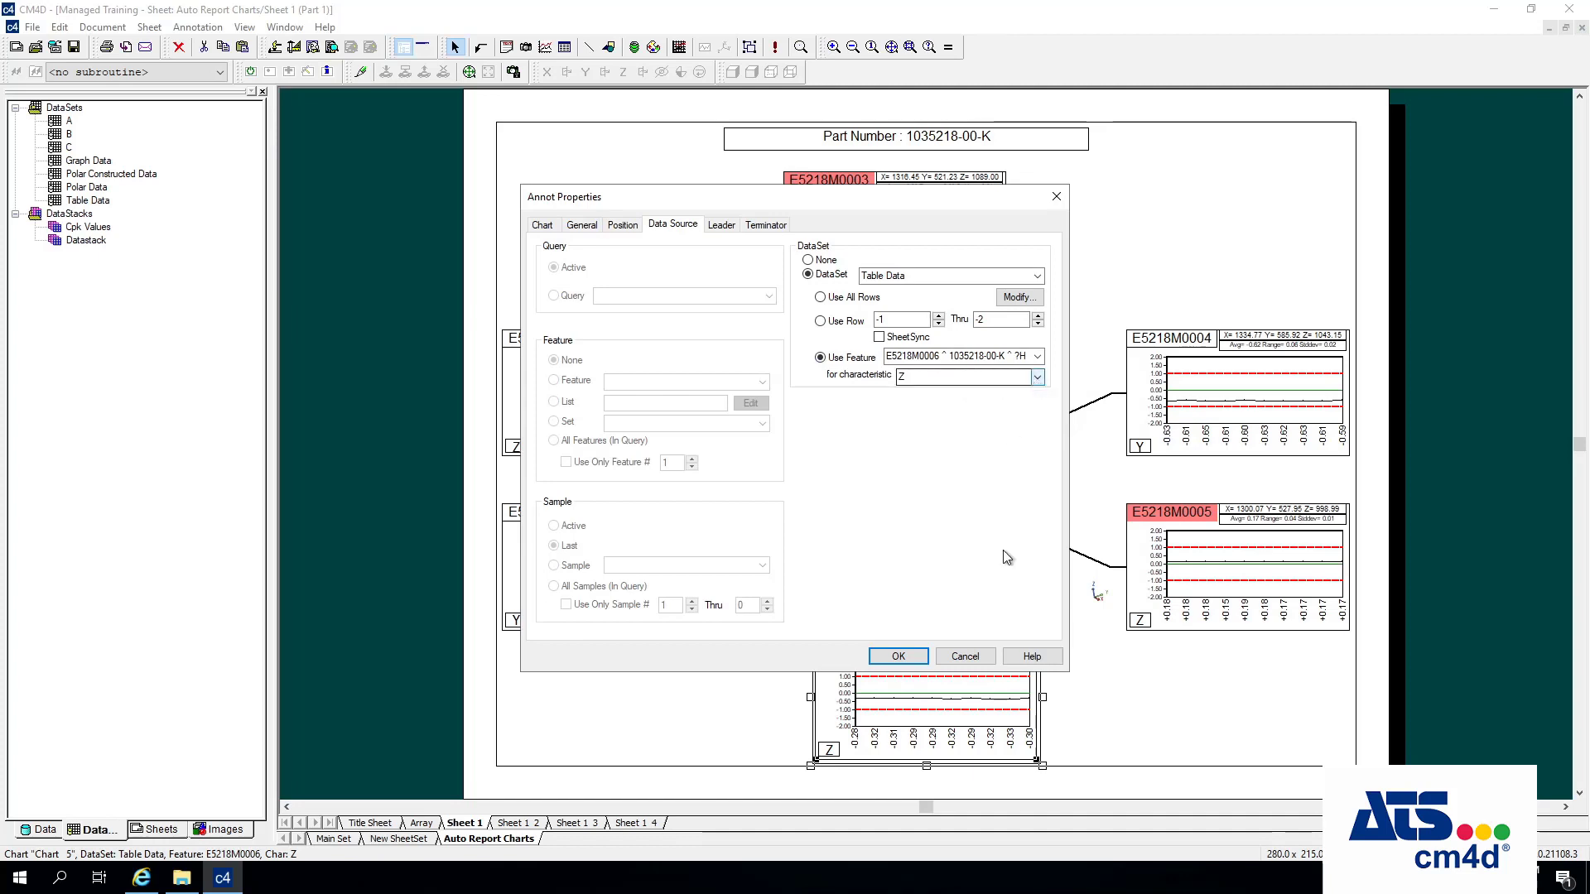
pyautogui.click(965, 655)
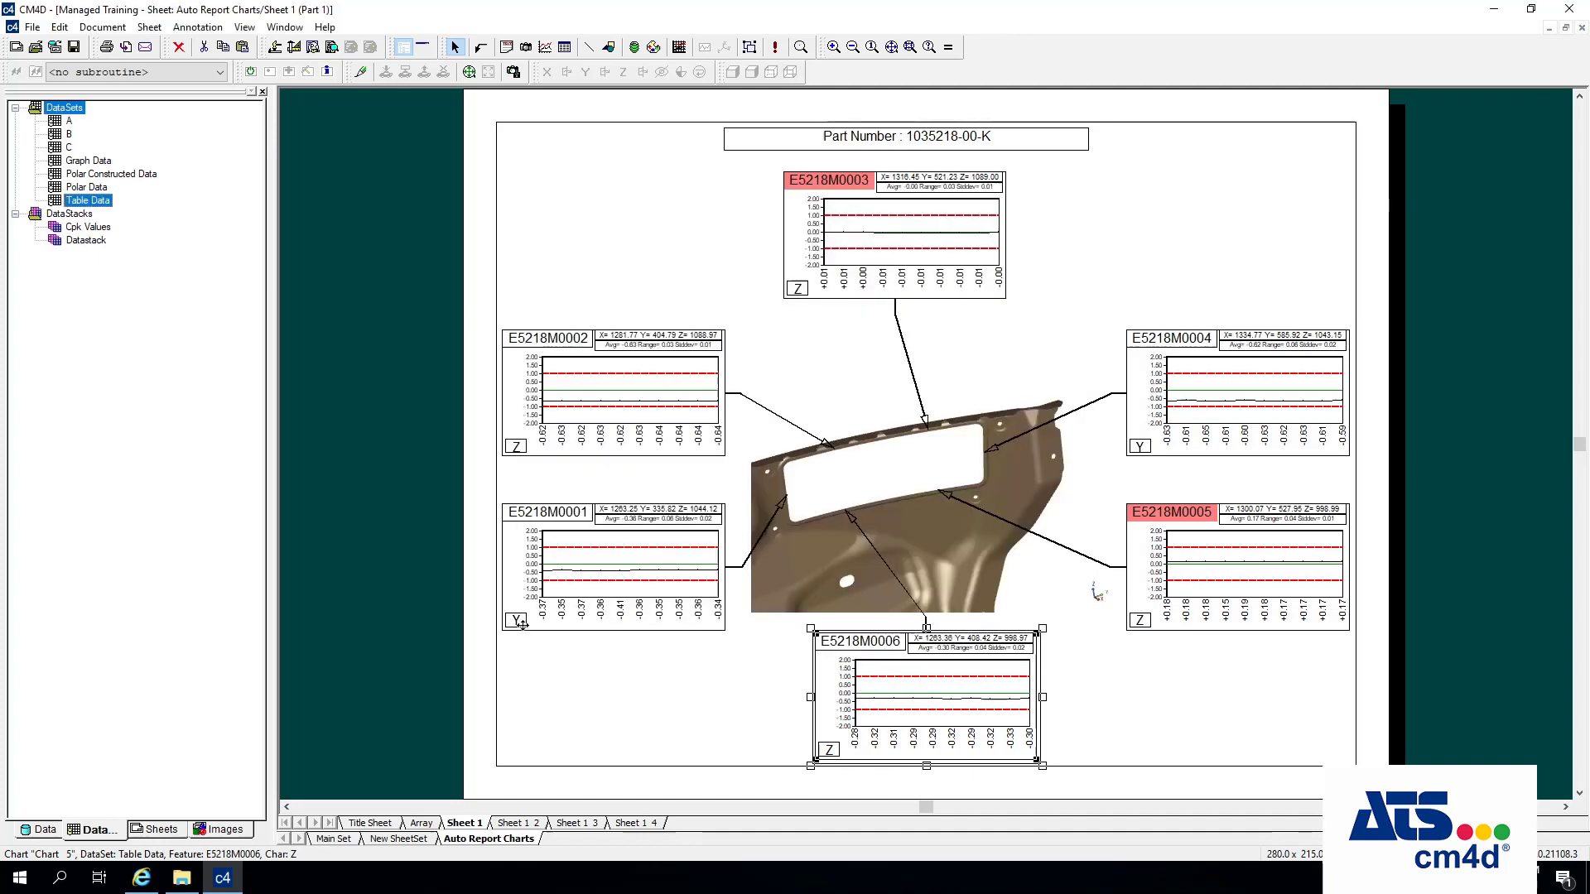
# Reorder the feature list of the Table Data dataset so that E5218M0019 and E5218M0020 come first, and apply the change.
pyautogui.doubleClick(86, 207)
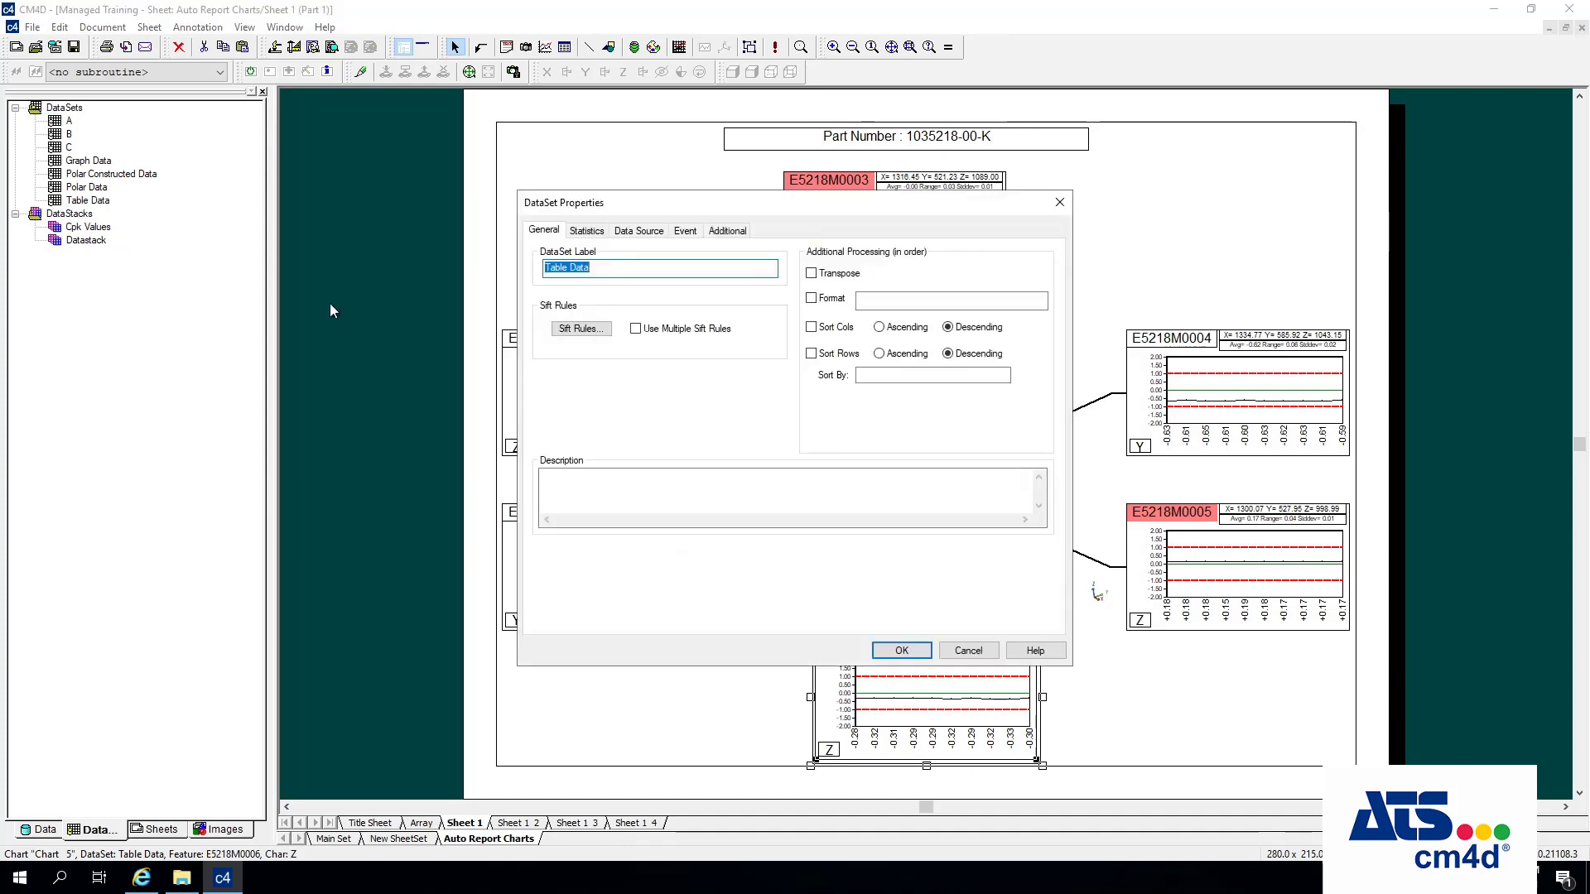
pyautogui.click(648, 237)
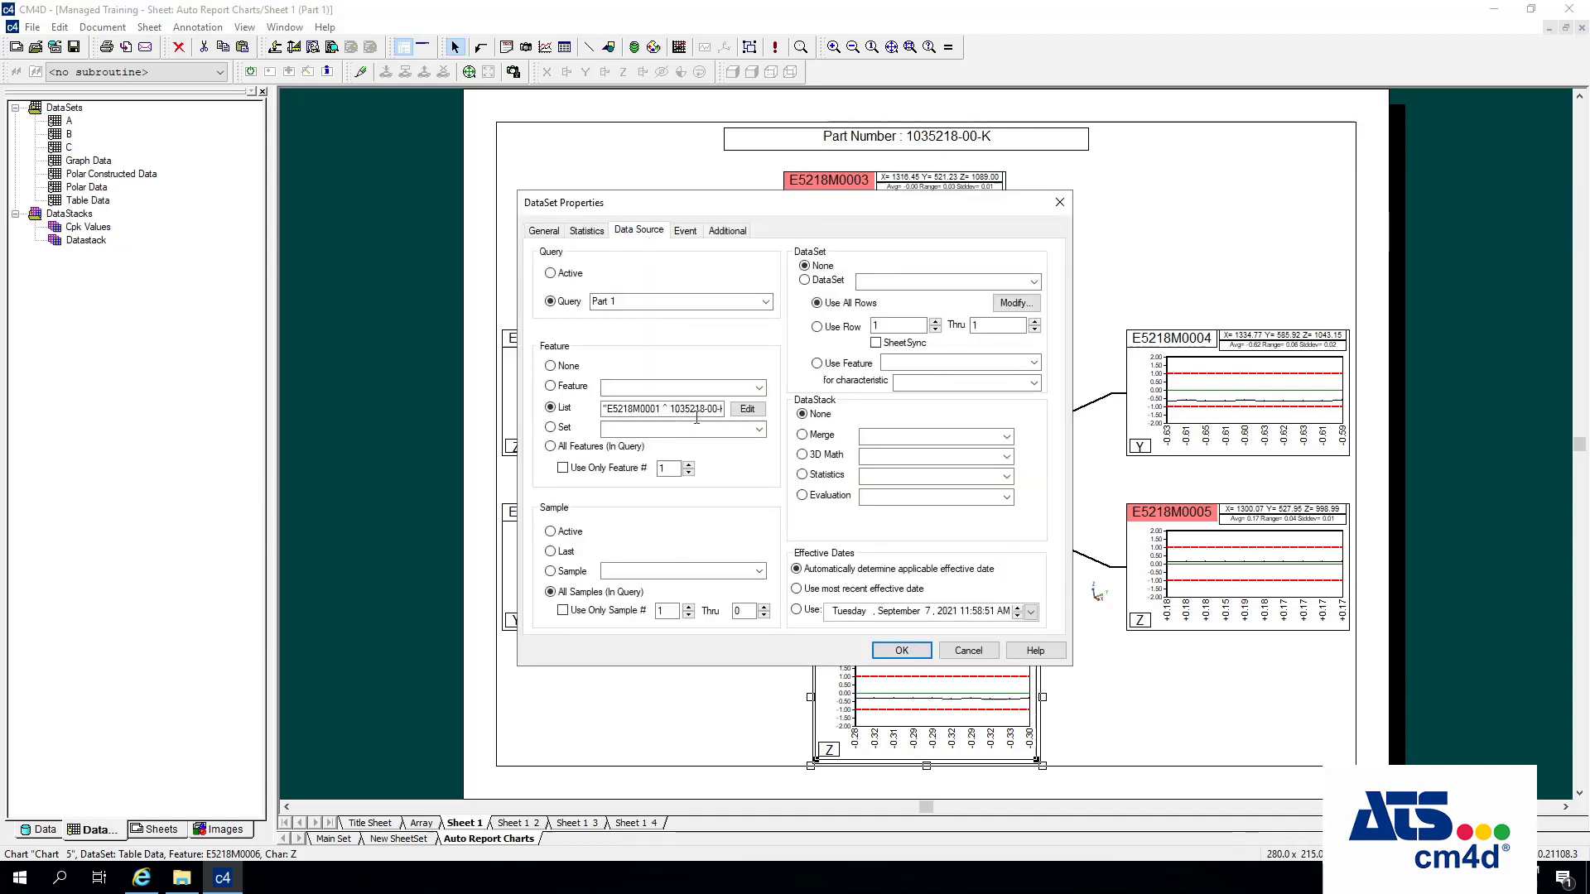
pyautogui.click(748, 408)
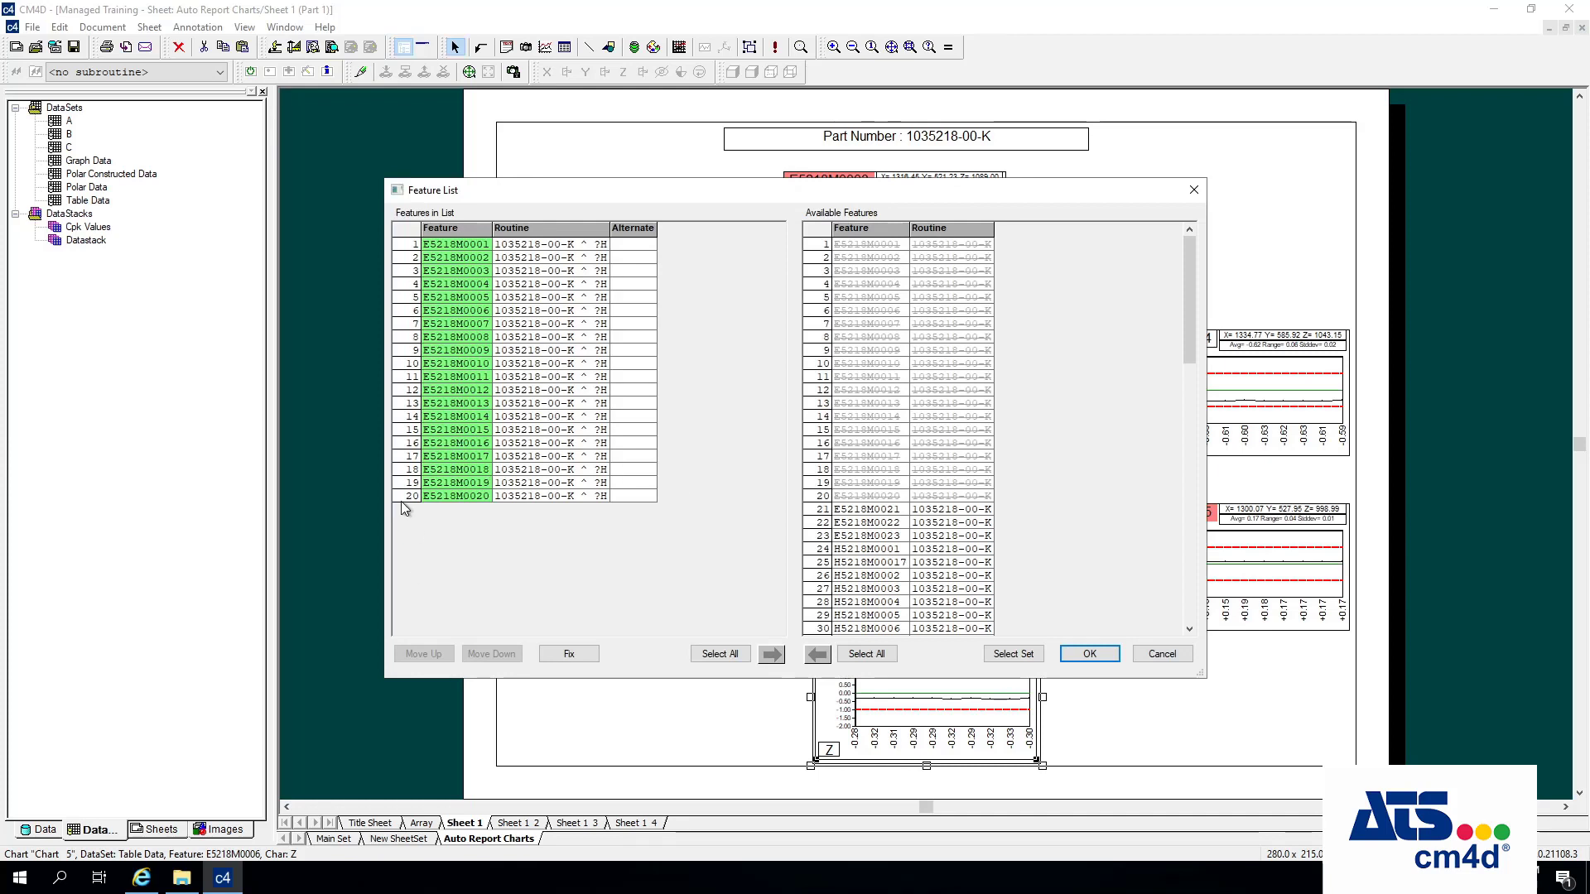
pyautogui.moveTo(406, 481); pyautogui.dragTo(413, 258)
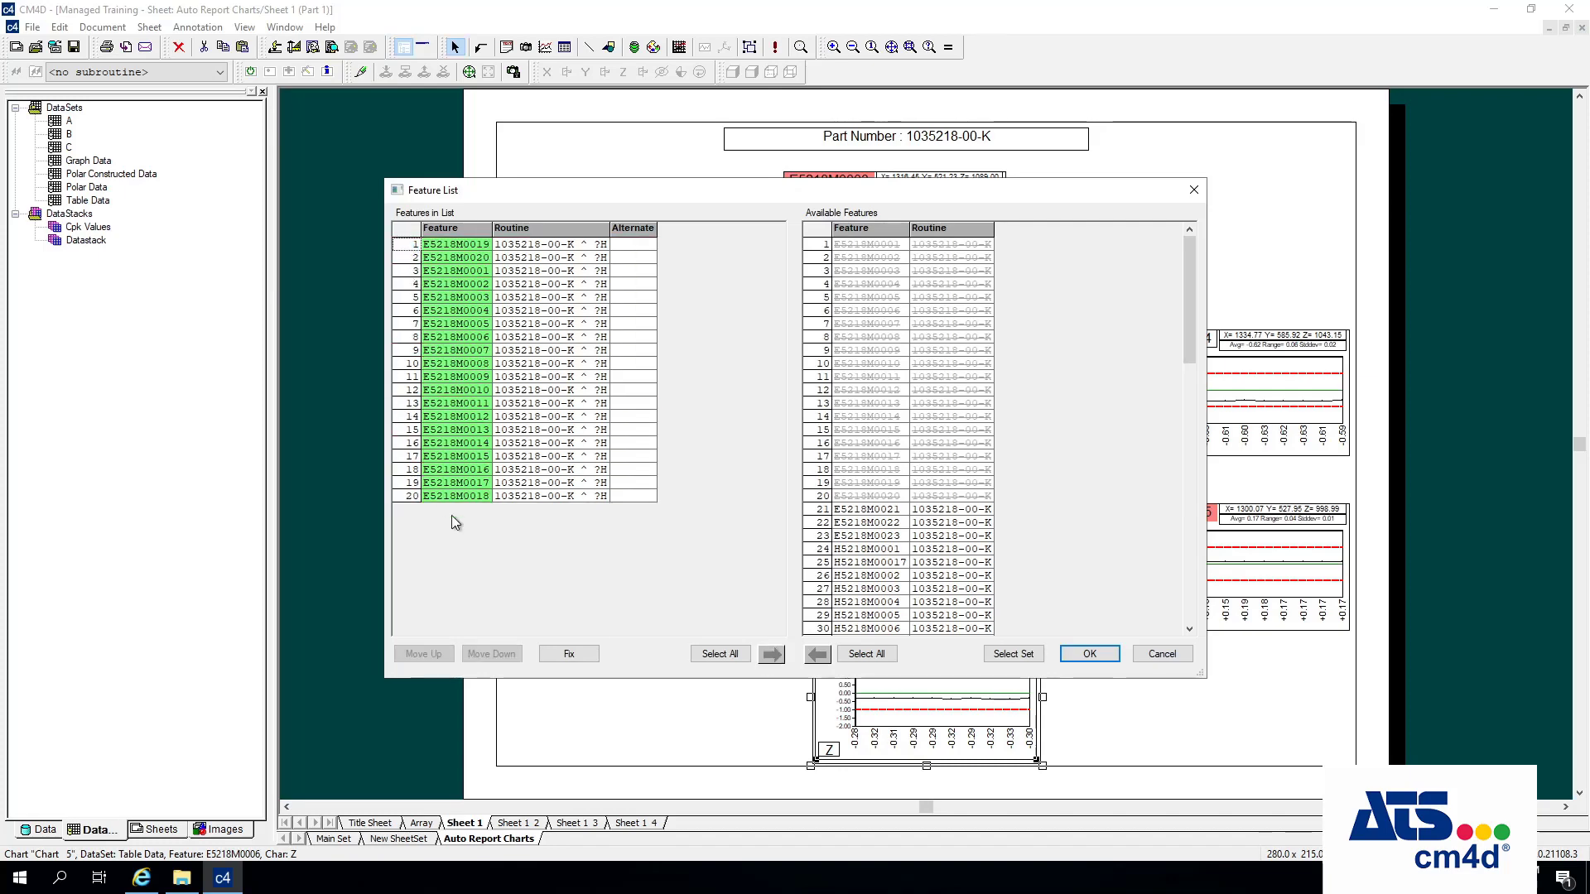
pyautogui.click(1090, 654)
pyautogui.click(902, 650)
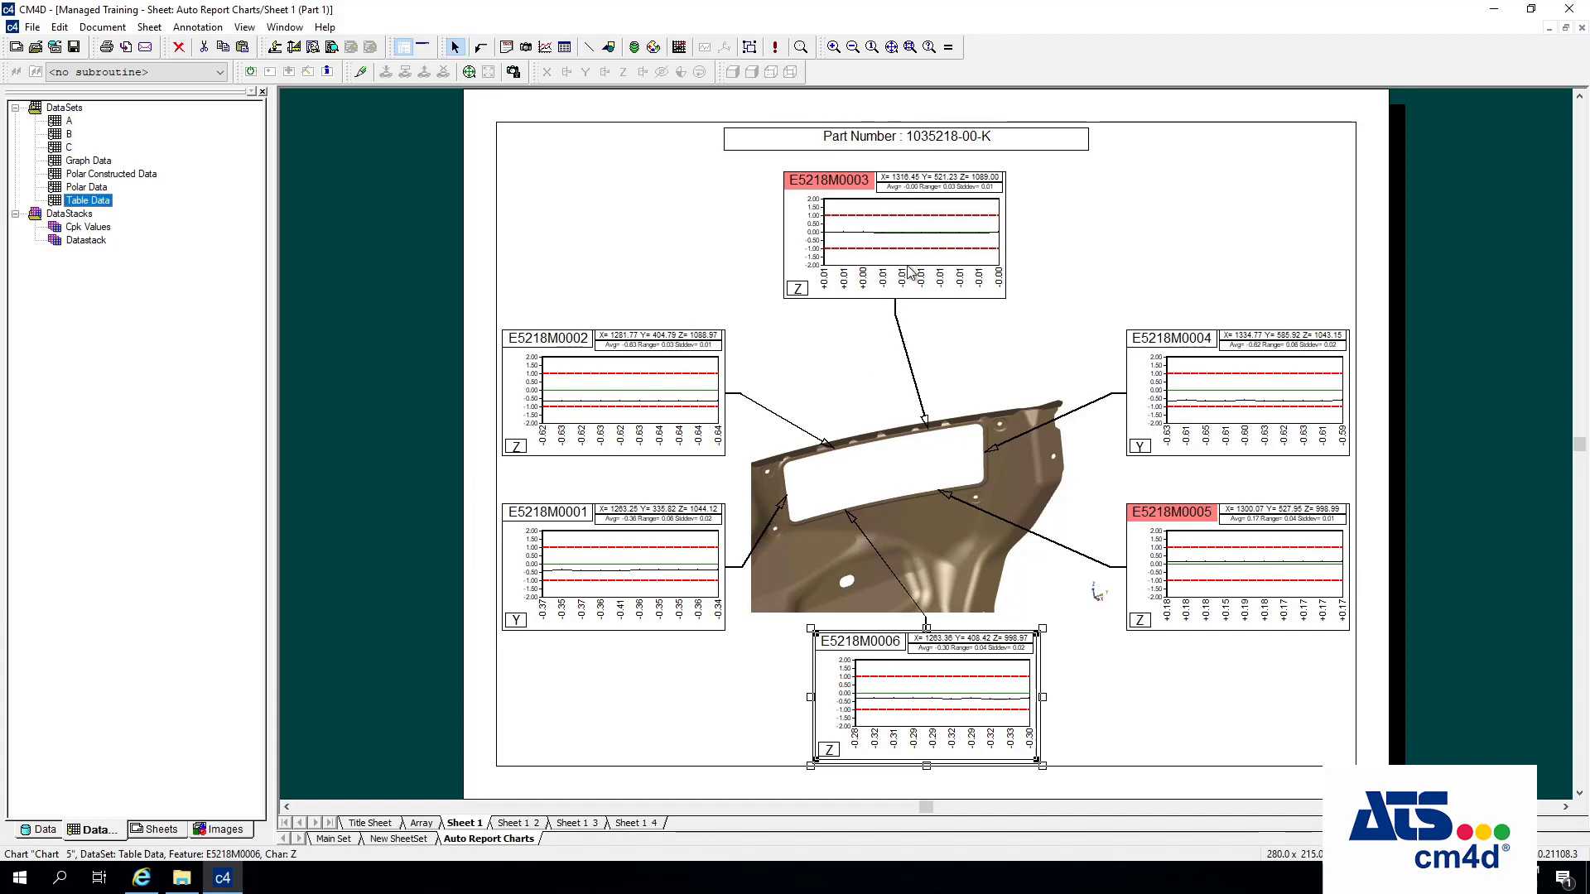
# Check the charts across Sheets 1 2, 1 3 and 1 4, and save the managed document despite the folder path difference.
pyautogui.click(530, 823)
pyautogui.click(572, 823)
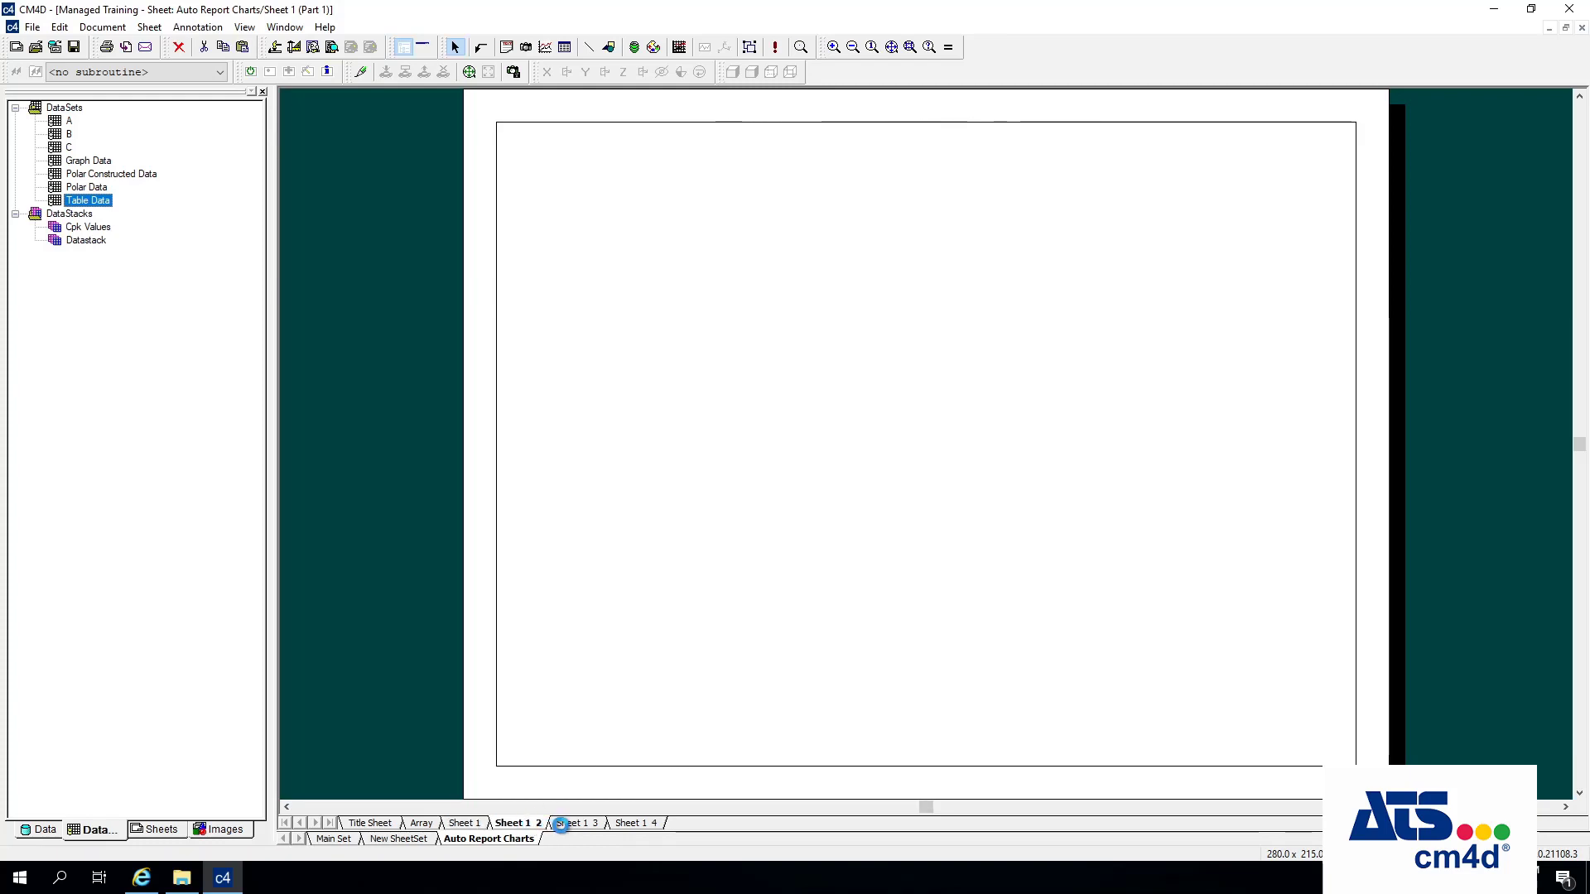
pyautogui.click(639, 824)
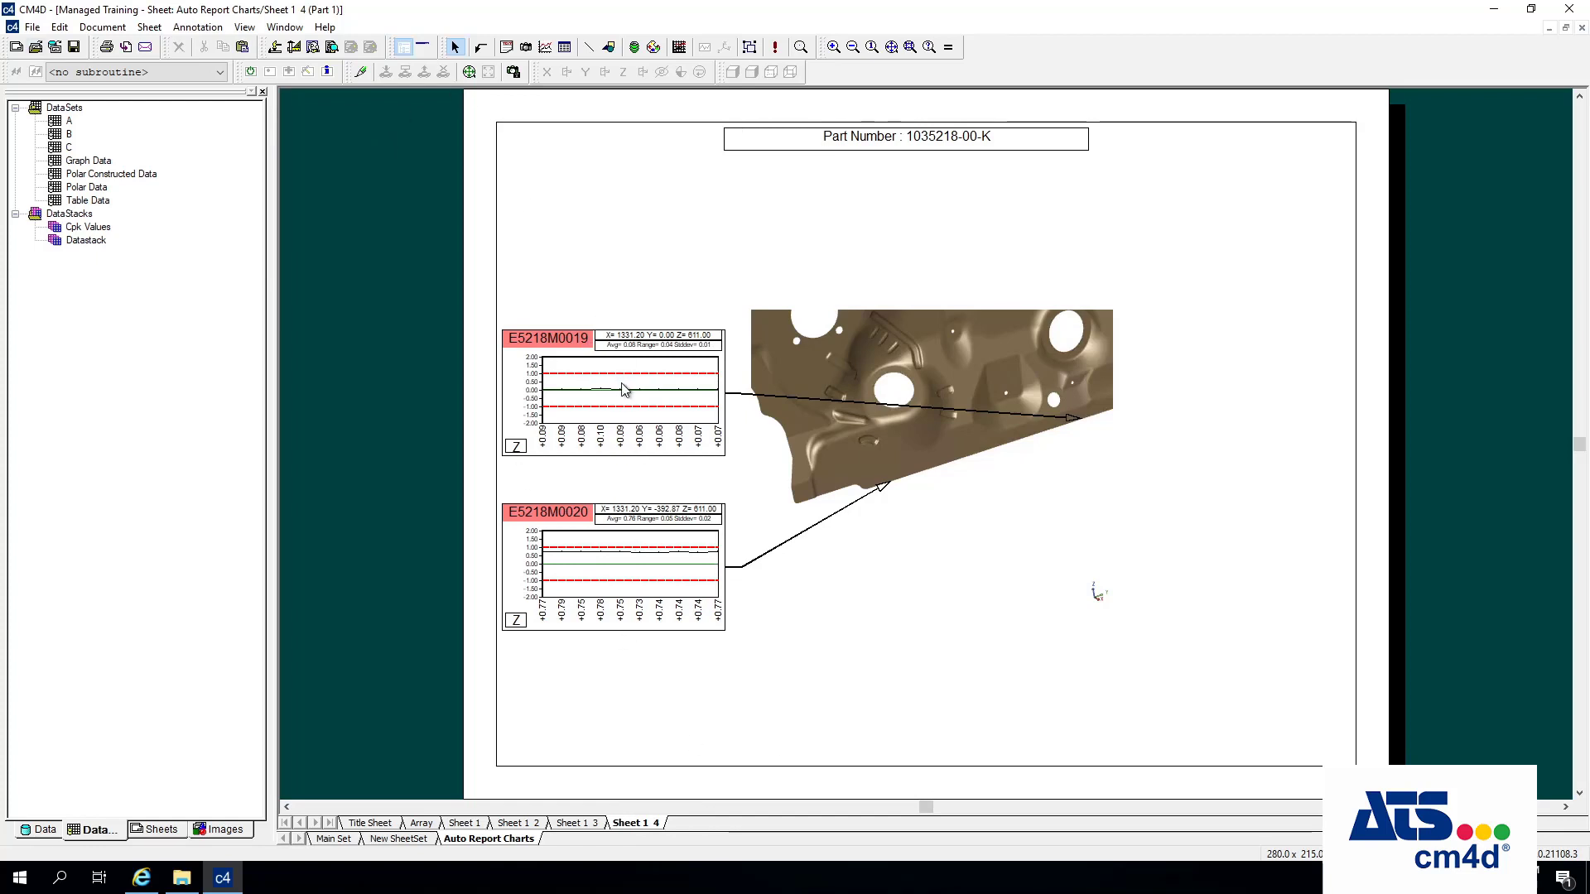
pyautogui.click(73, 47)
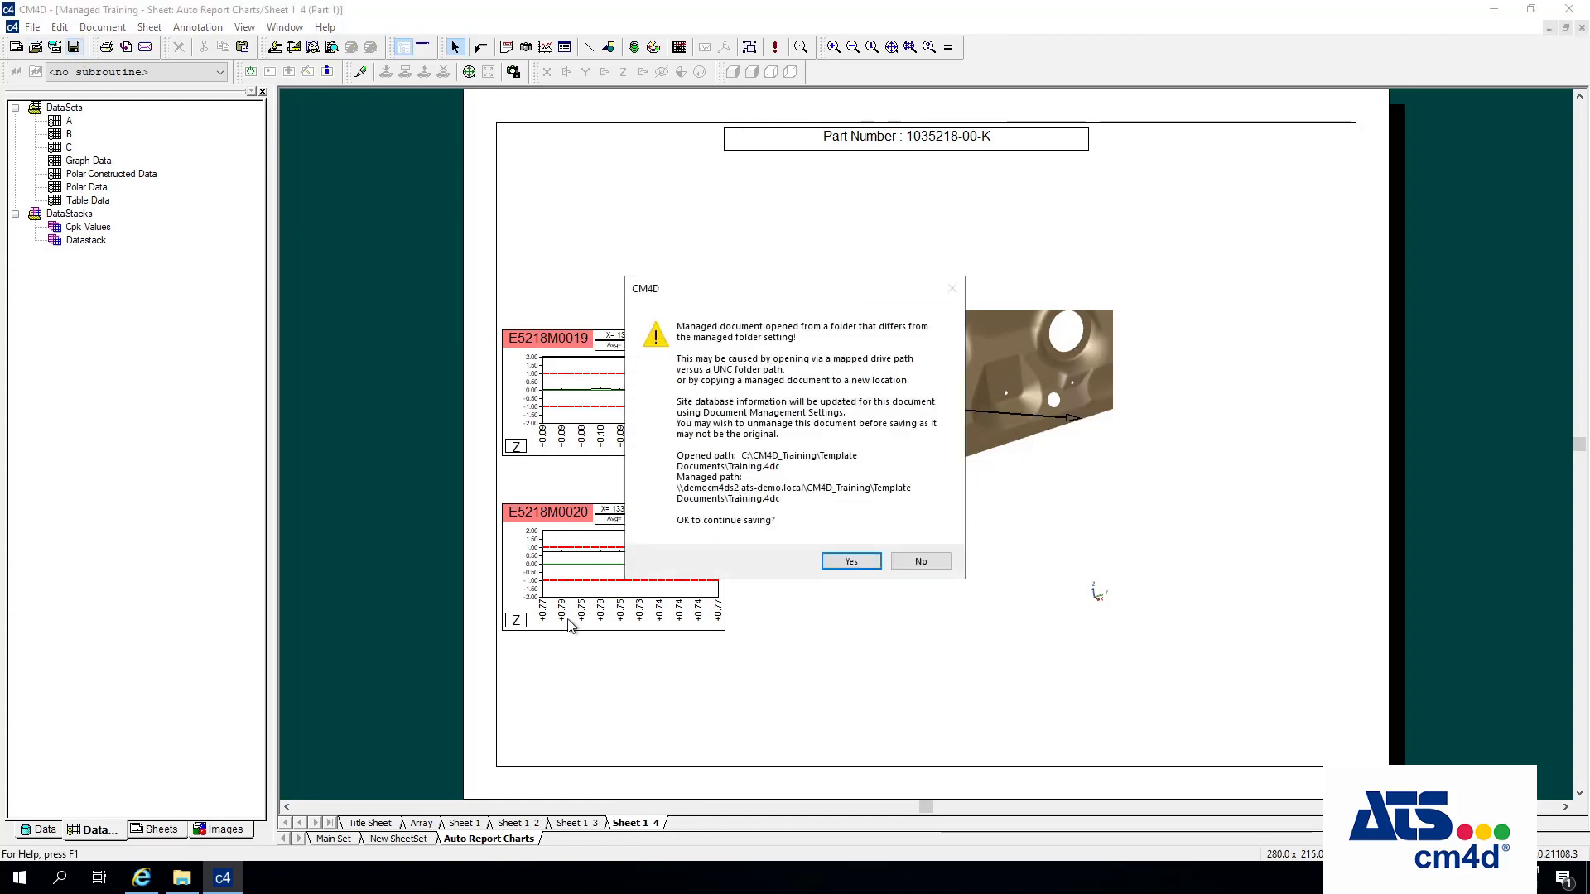
pyautogui.click(848, 561)
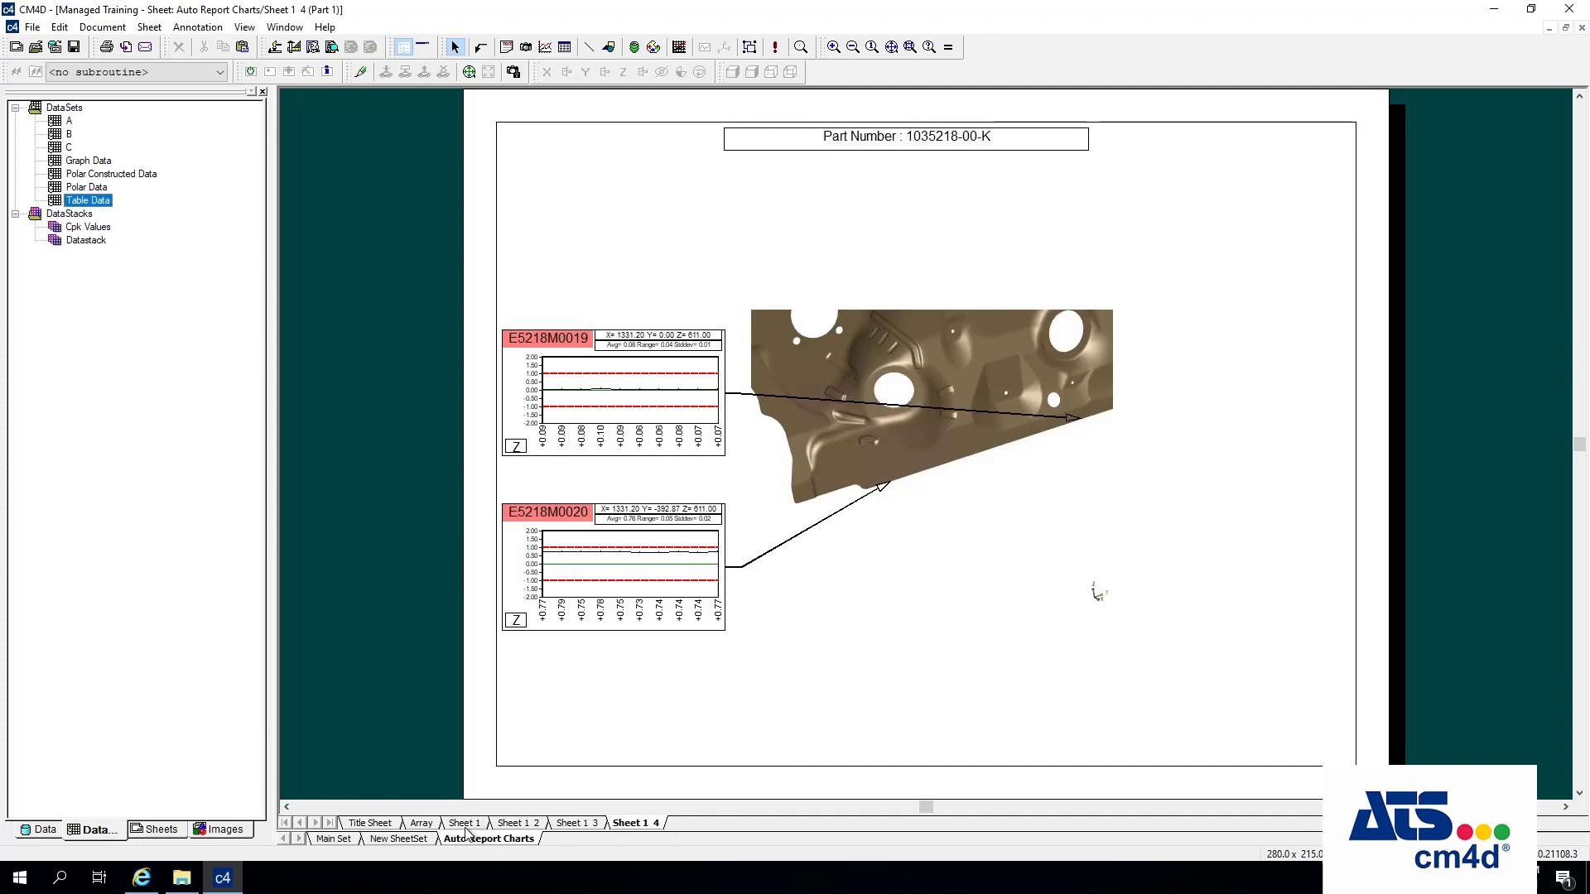
# Delete Sheet 1 2, Sheet 1 3 and Sheet 1 4 from the Auto Report Charts sheet set.
pyautogui.click(165, 829)
pyautogui.click(108, 493)
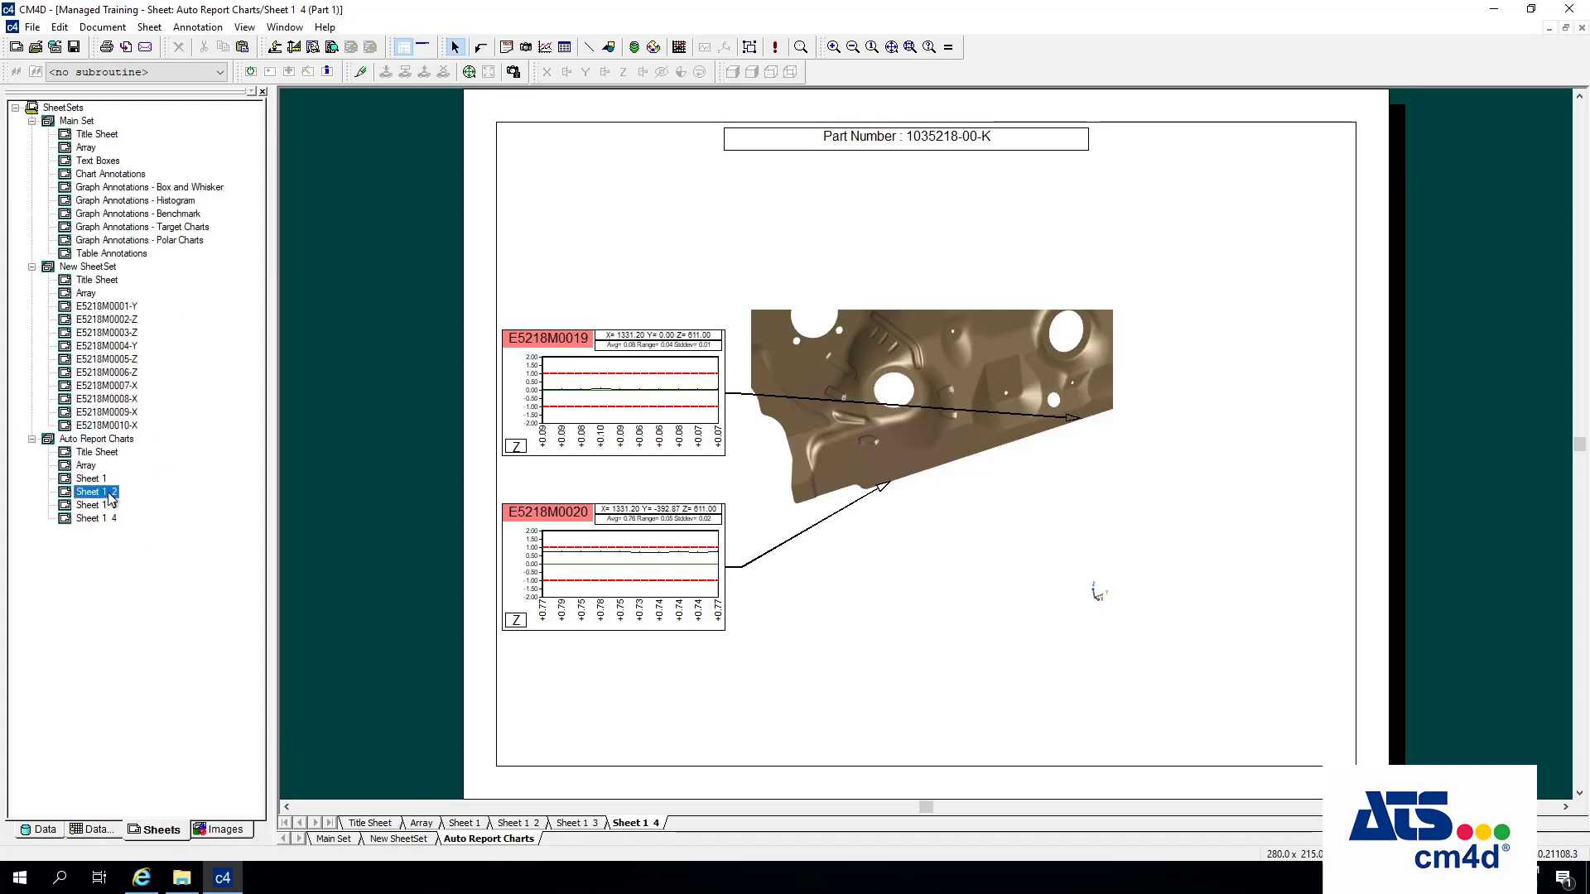
pyautogui.keyDown('shift'); pyautogui.click(105, 519); pyautogui.keyUp('shift')
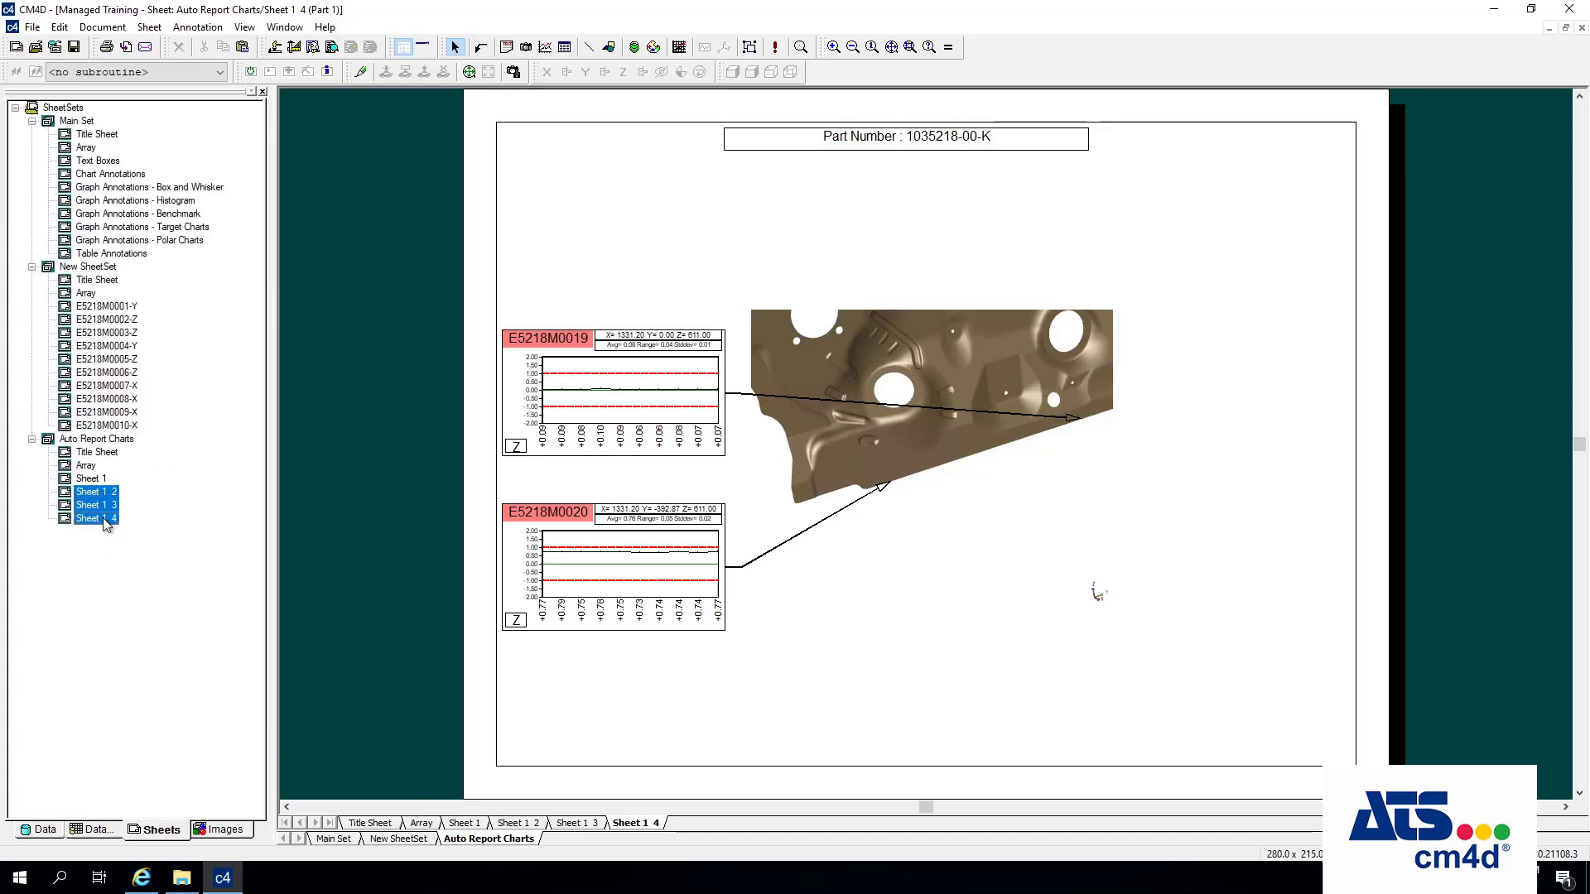
pyautogui.rightClick(104, 519)
pyautogui.click(183, 615)
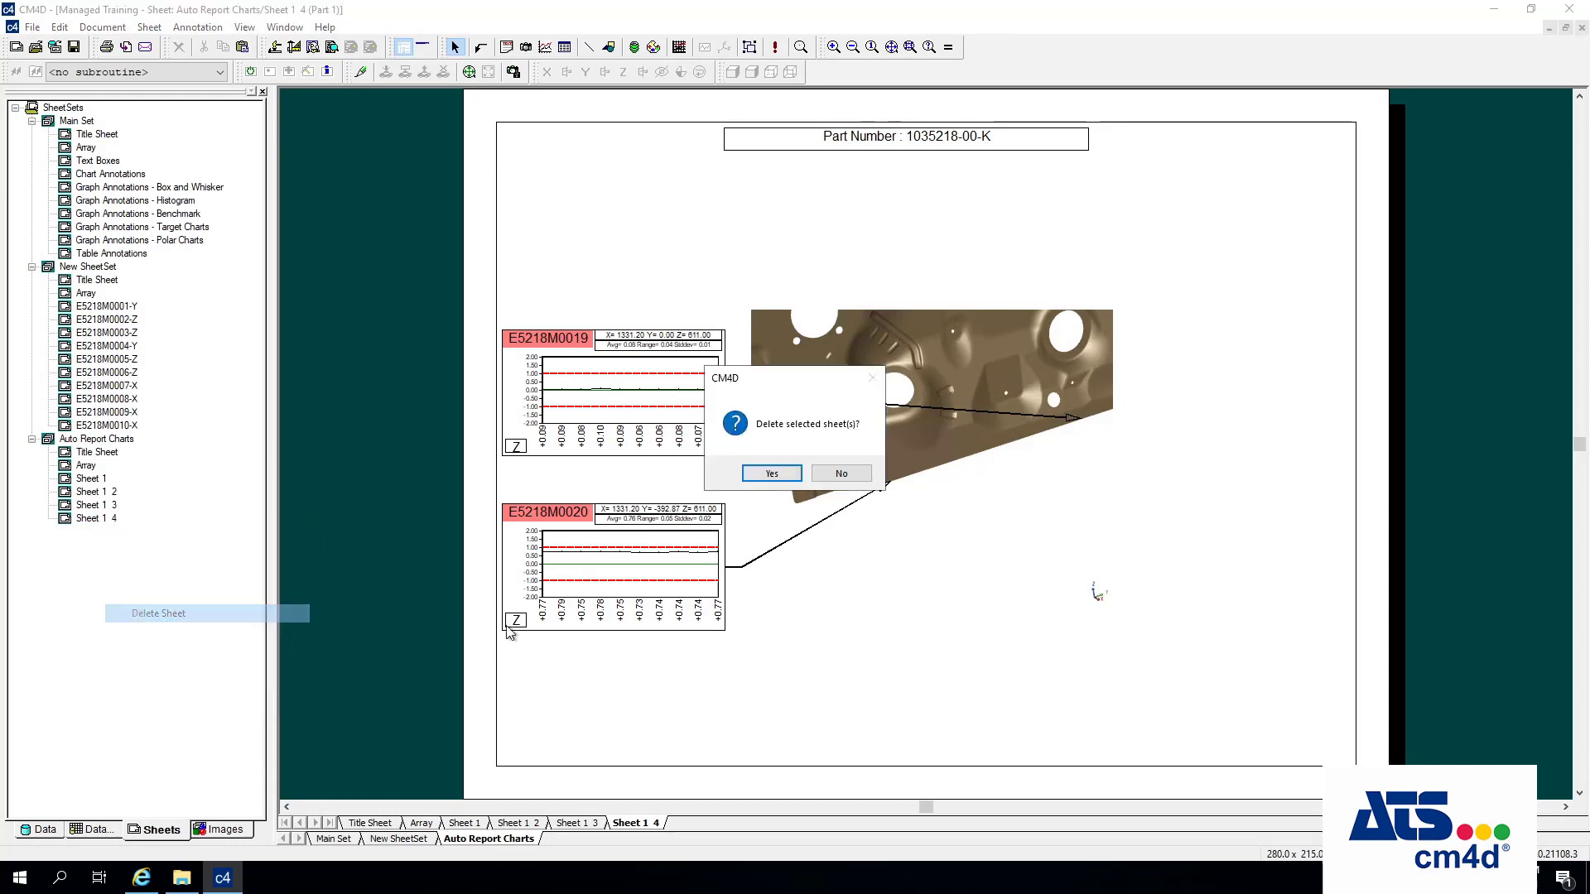
pyautogui.click(760, 474)
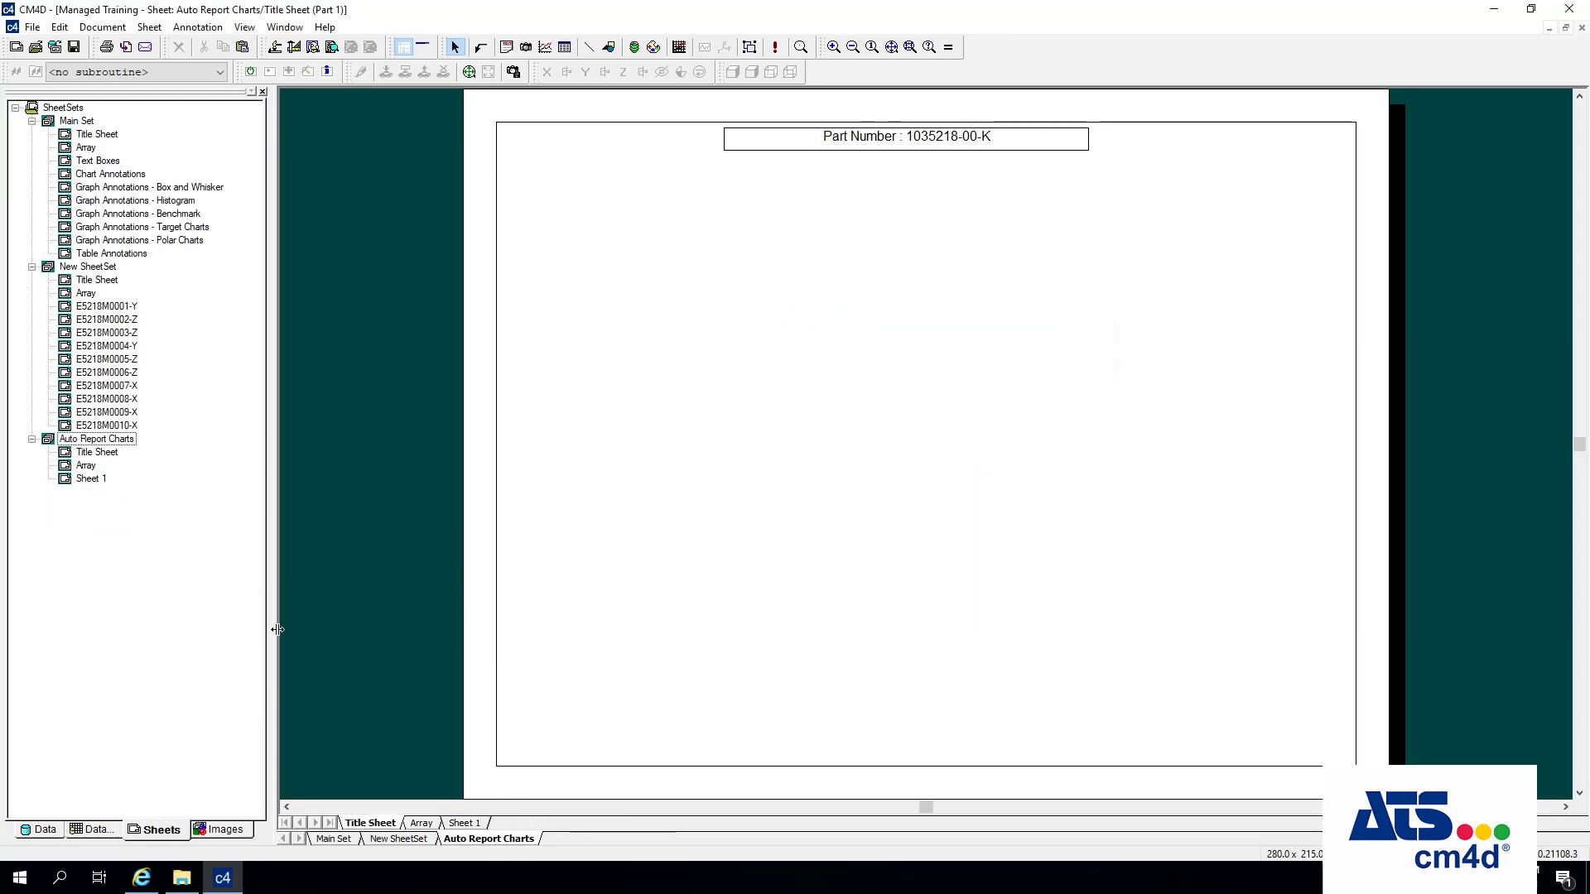
# On Sheet 1, delete every chart except E5218M0003 and move that chart to the upper-left corner of the sheet.
pyautogui.click(466, 823)
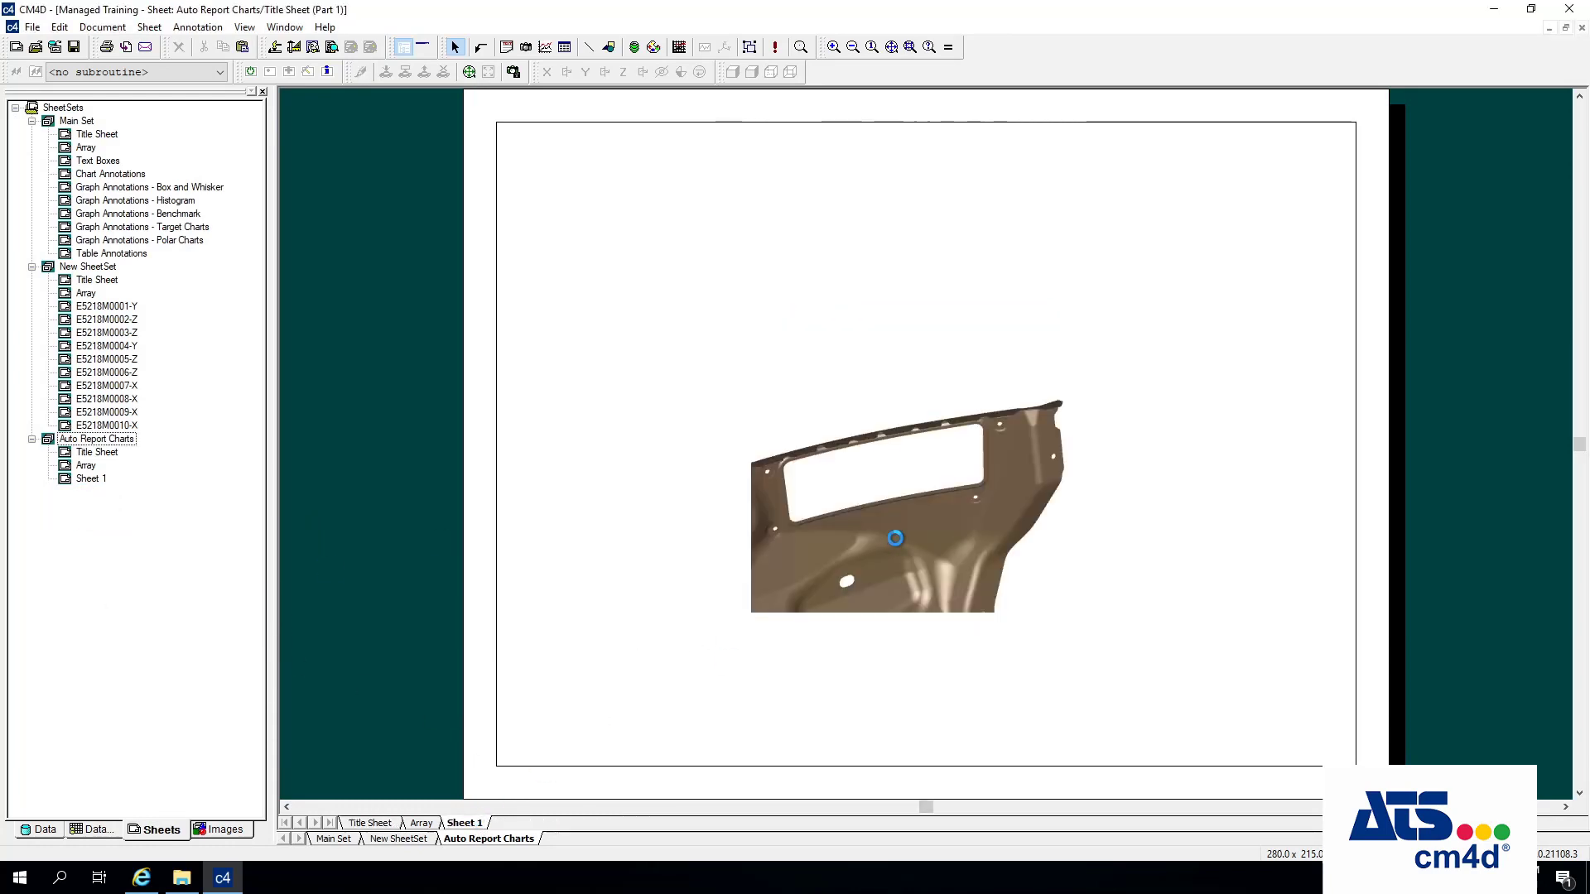
pyautogui.moveTo(413, 390); pyautogui.dragTo(594, 641)
pyautogui.keyDown('ctrl'); pyautogui.click(882, 700); pyautogui.keyUp('ctrl')
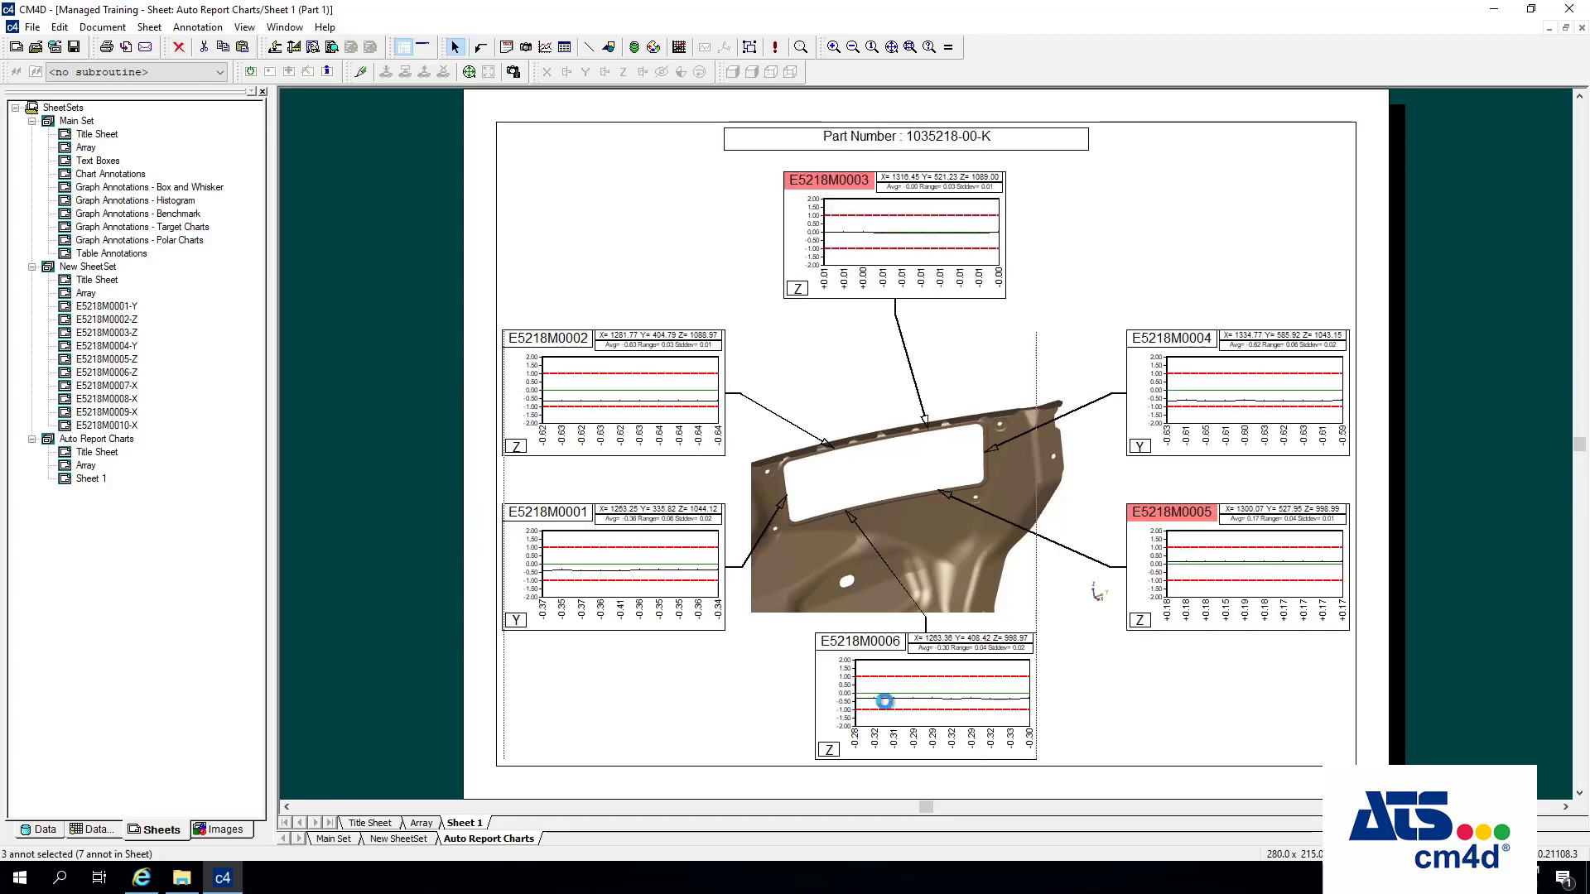
pyautogui.moveTo(1275, 692); pyautogui.dragTo(1303, 374)
pyautogui.rightClick(1304, 373)
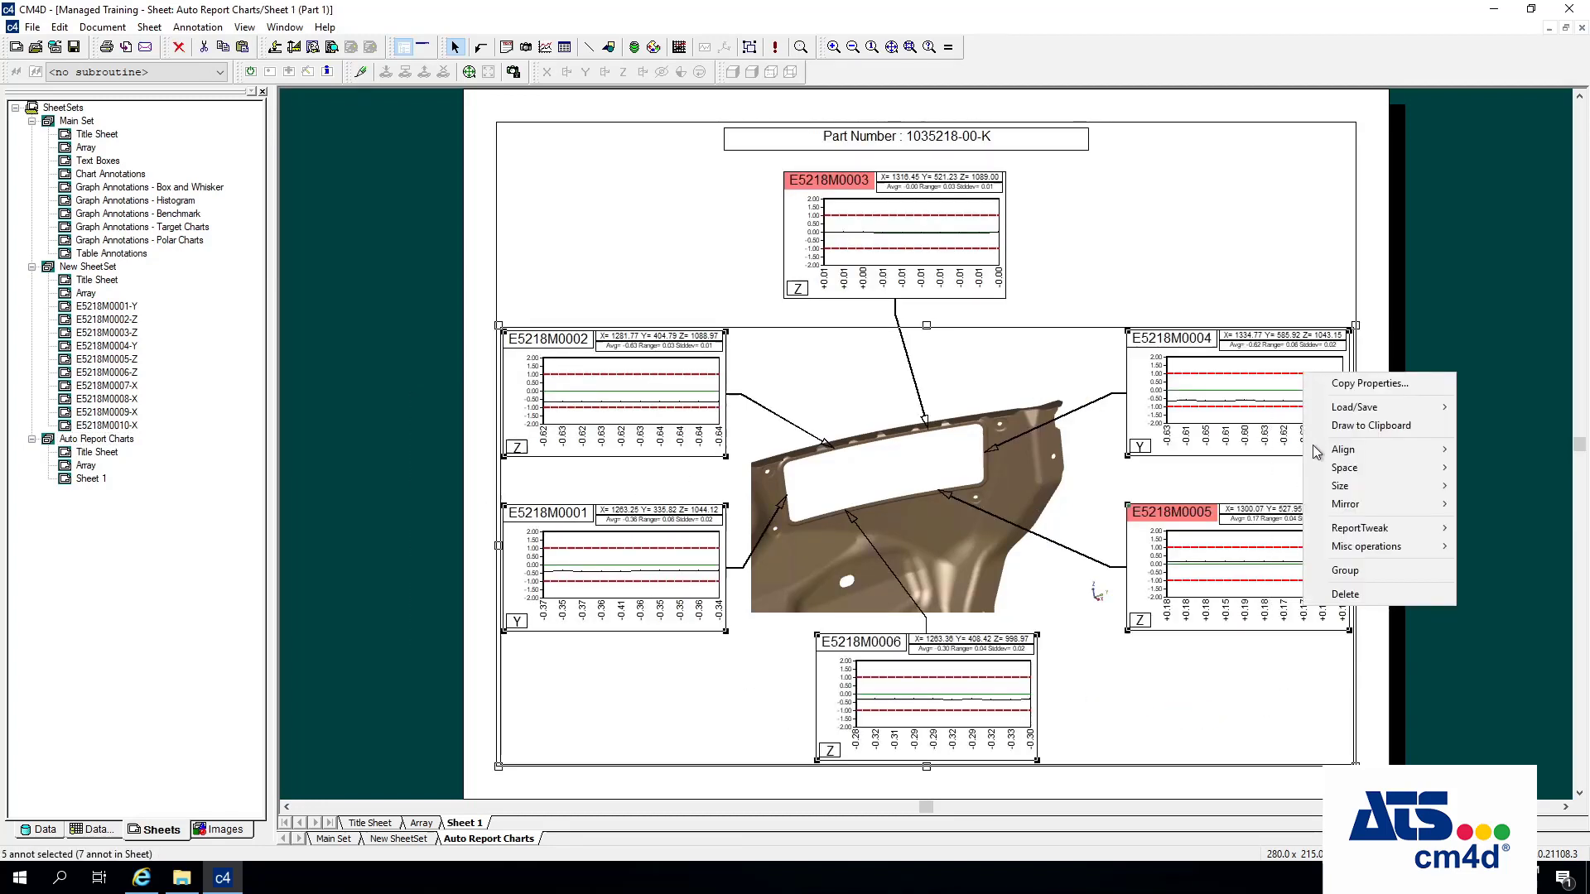
pyautogui.click(1346, 594)
pyautogui.moveTo(857, 294); pyautogui.dragTo(648, 257)
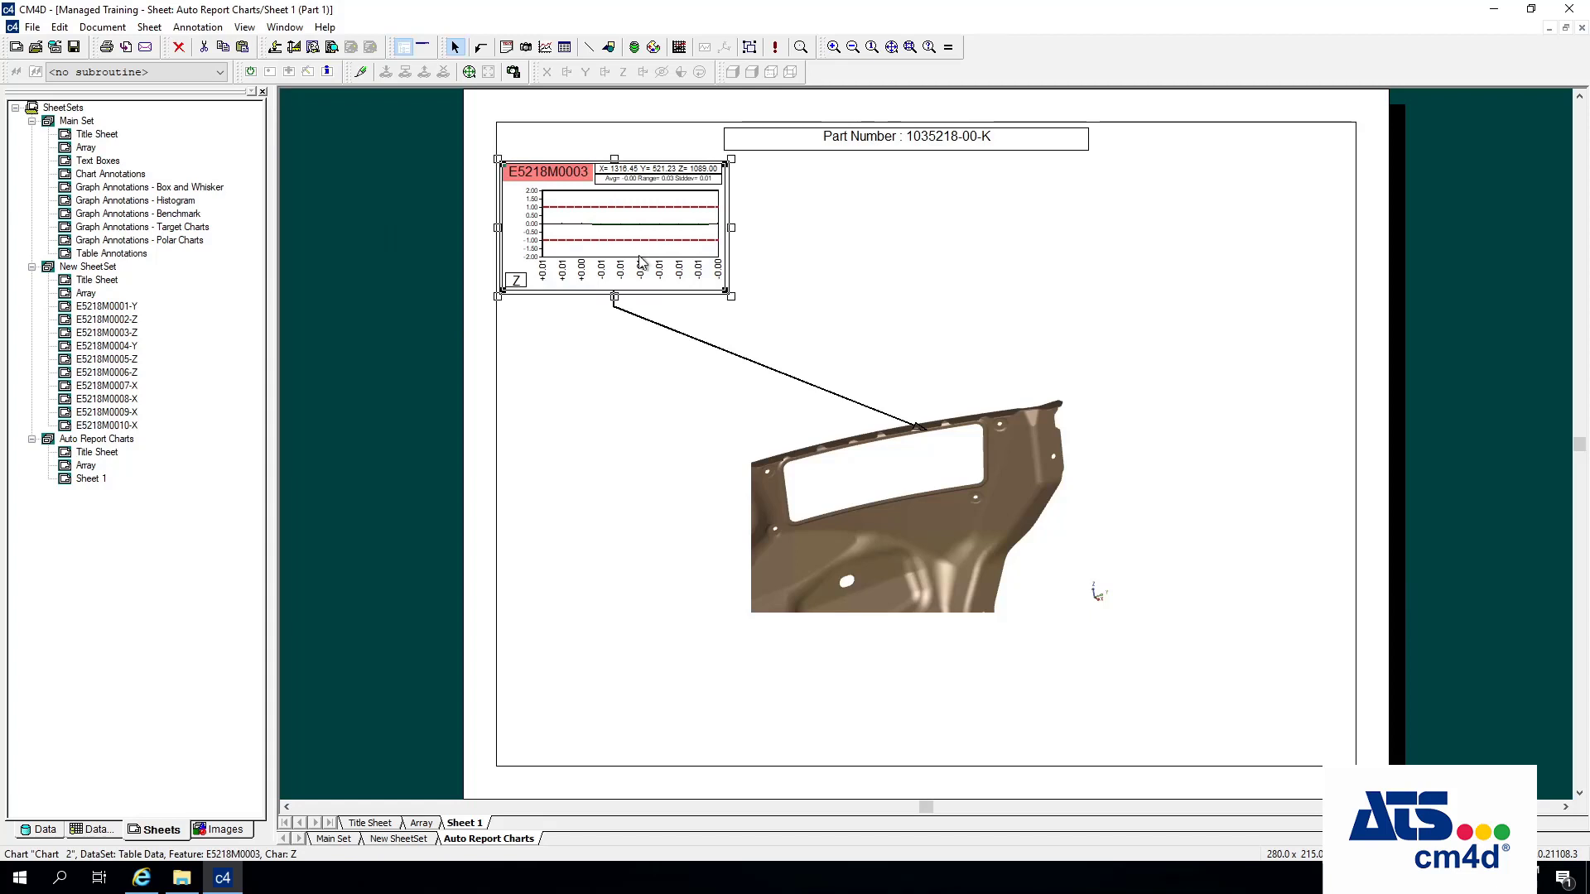
# Set the remaining chart's data source to use row 1 thru 1 of the Table Data dataset.
pyautogui.rightClick(640, 262)
pyautogui.click(700, 308)
pyautogui.click(677, 229)
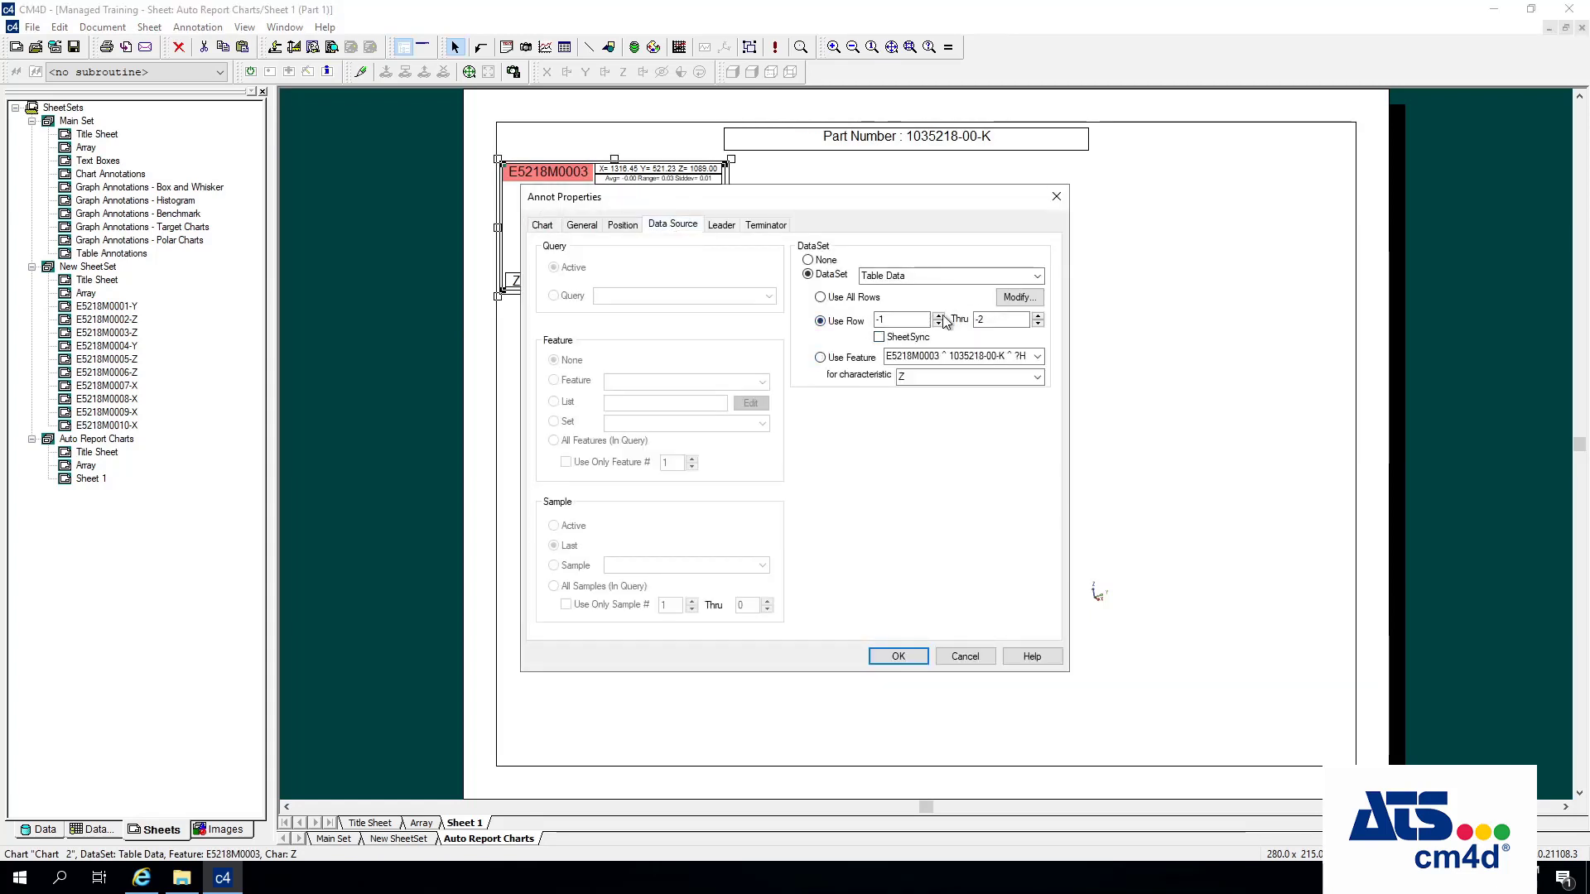
pyautogui.click(939, 316)
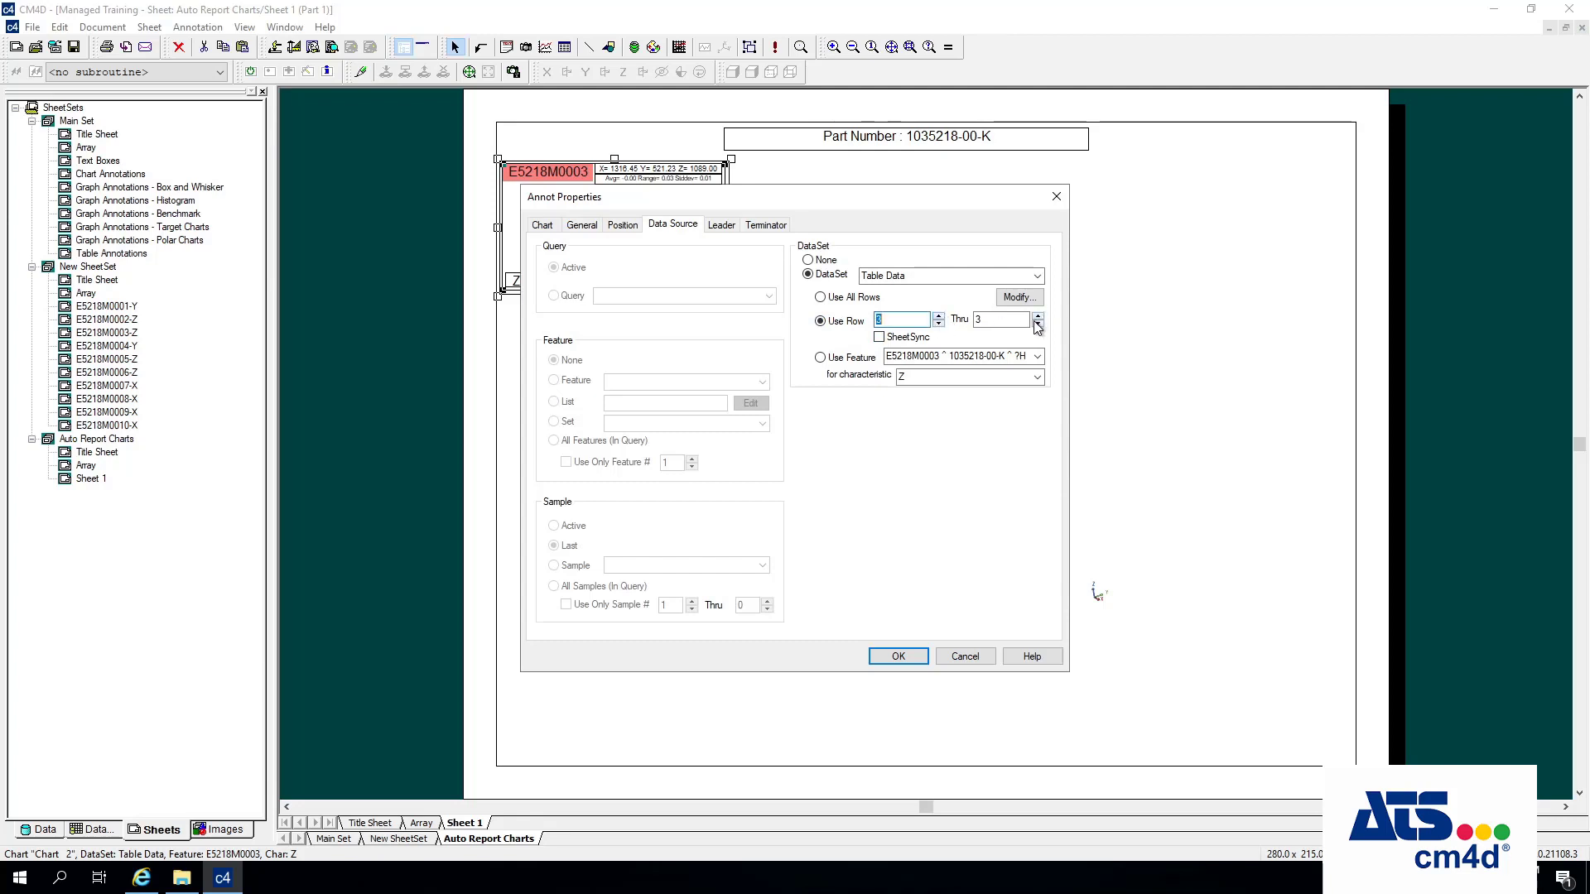
pyautogui.click(1037, 323)
pyautogui.click(1038, 324)
pyautogui.click(900, 658)
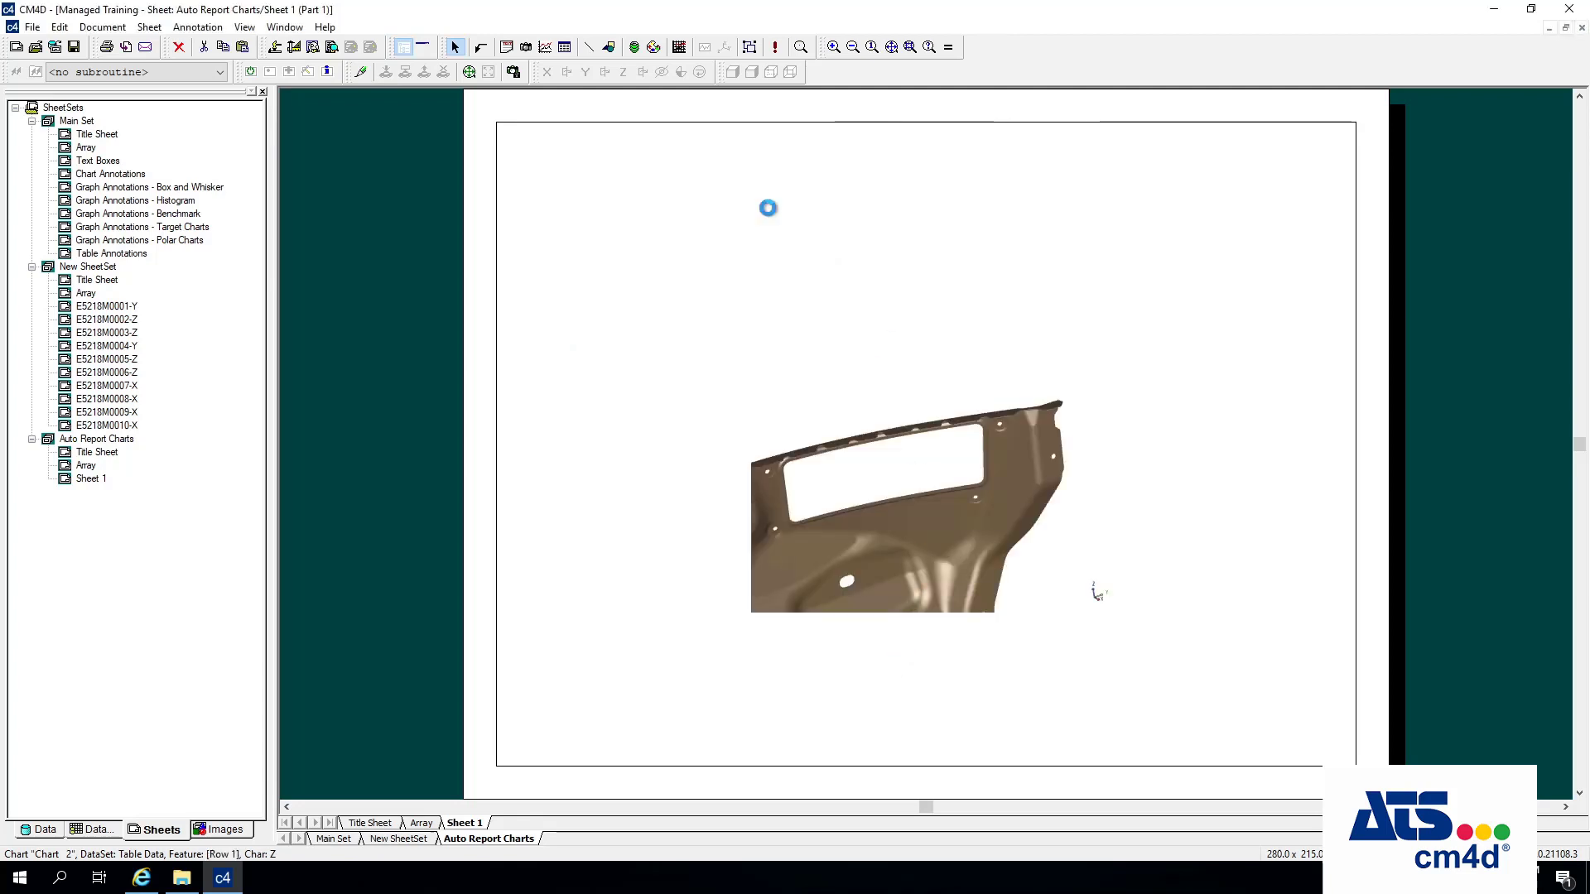
# Zoom the part view on Sheet 1 to its maximum extent so the whole part fits.
pyautogui.rightClick(725, 248)
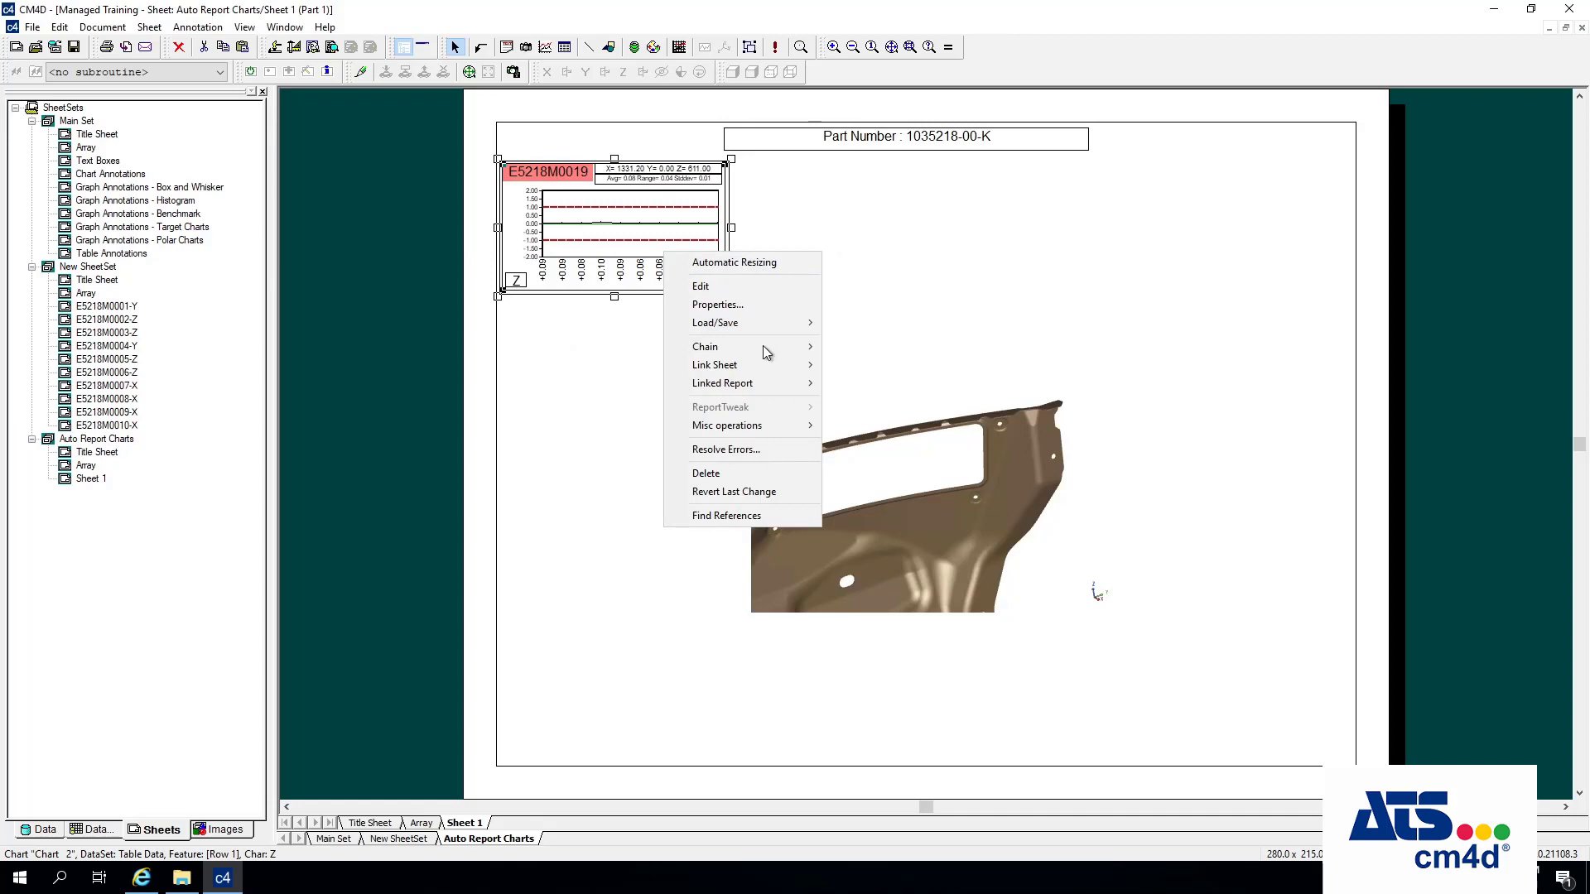
pyautogui.rightClick(906, 498)
pyautogui.moveTo(1001, 511)
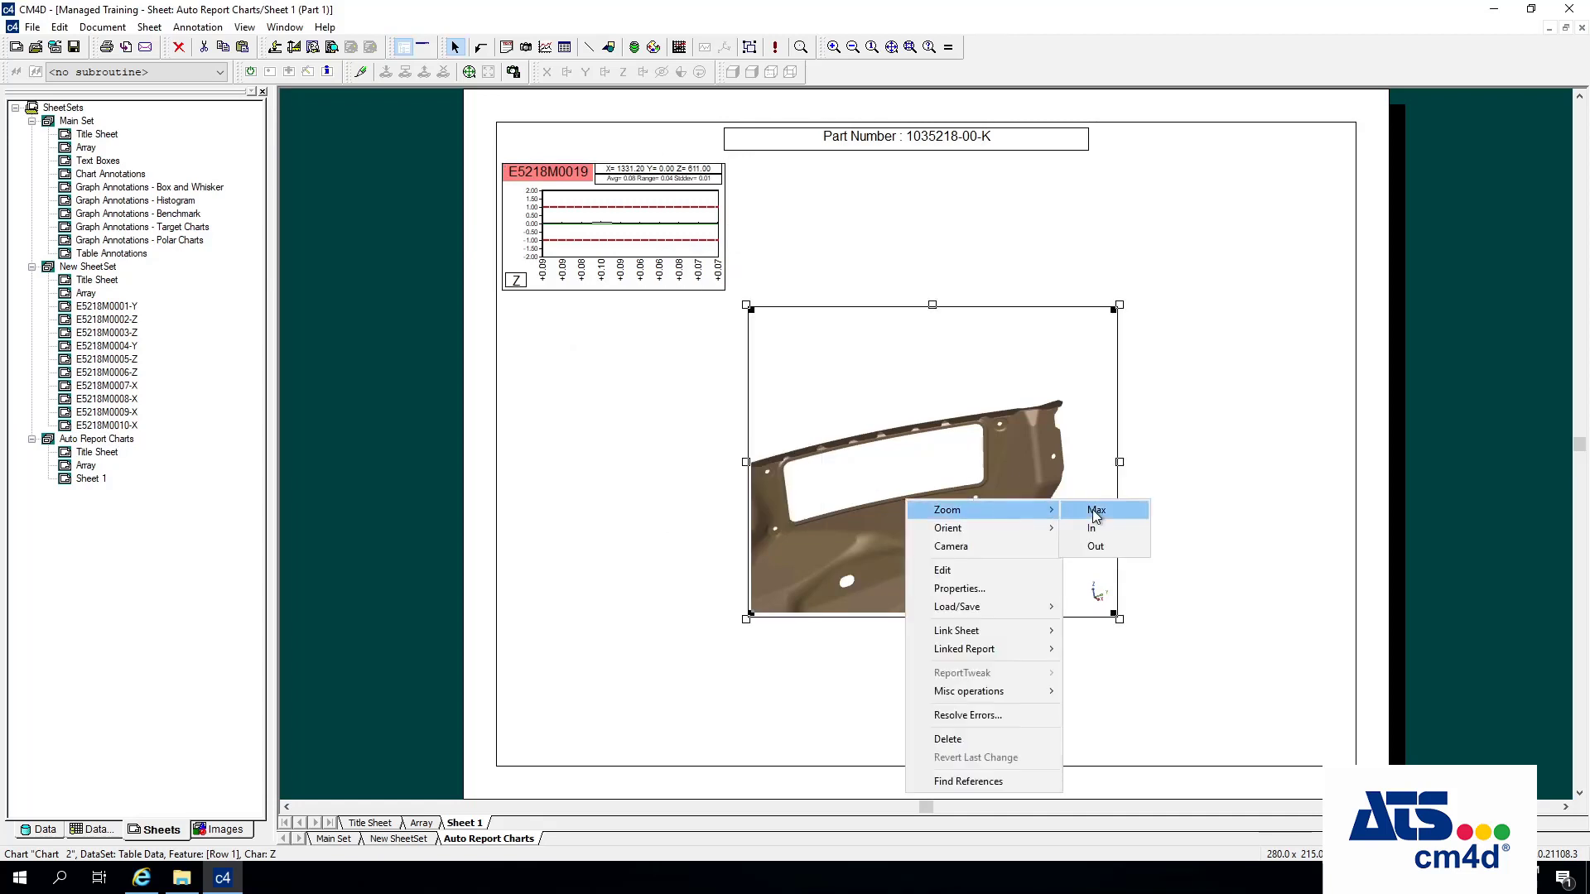
pyautogui.click(1095, 515)
# Try placing copies of the E5218M0019 chart around the part view, and remove the copies.
pyautogui.click(632, 228)
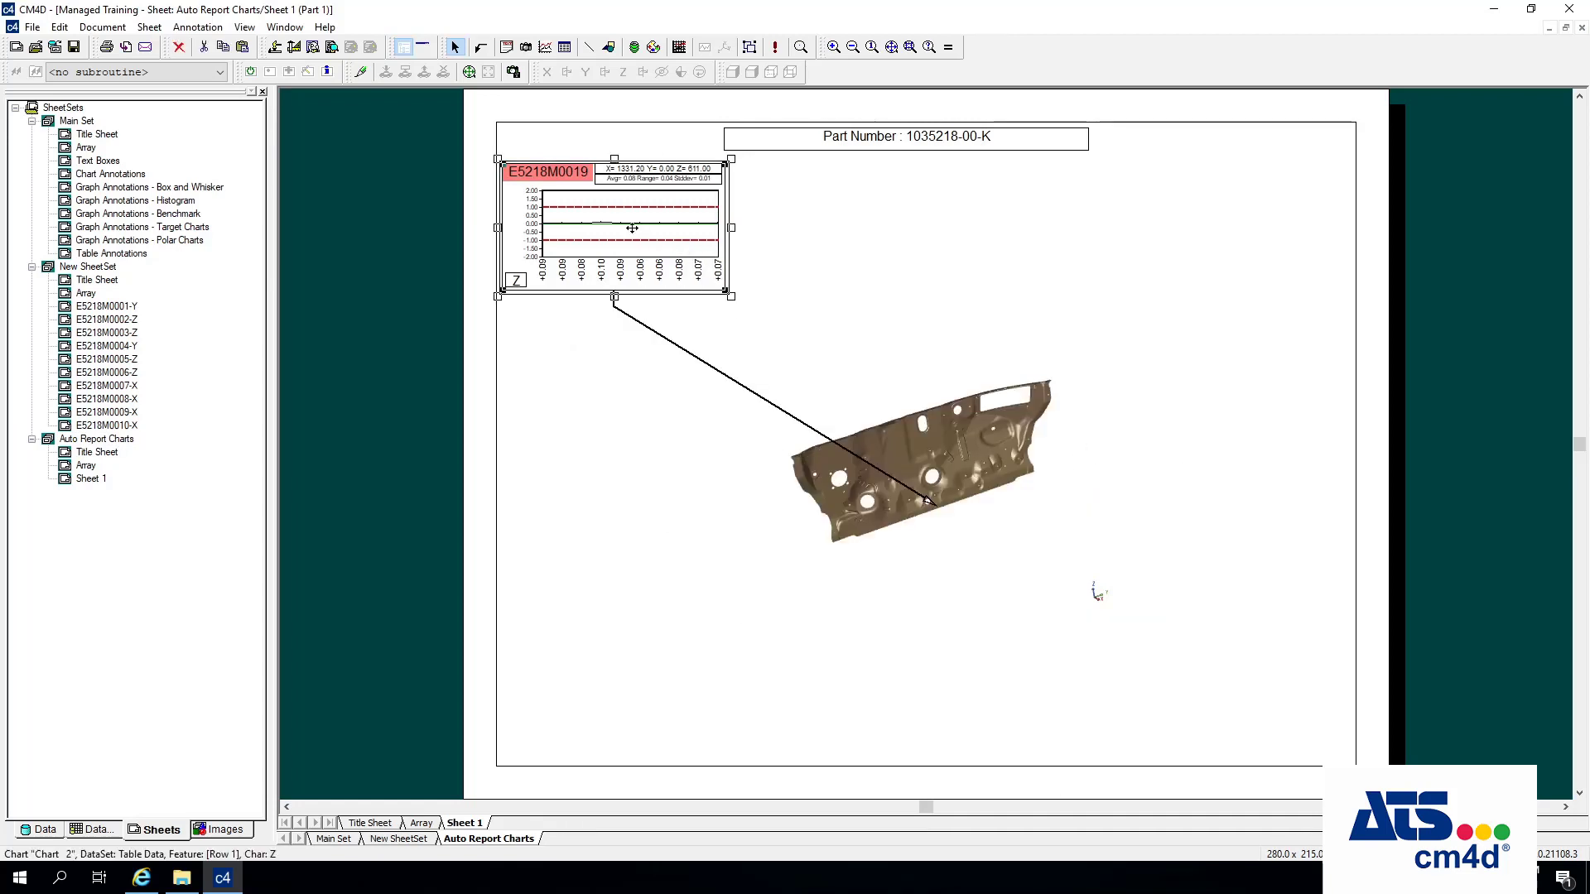
pyautogui.moveTo(579, 243); pyautogui.dragTo(1137, 500)
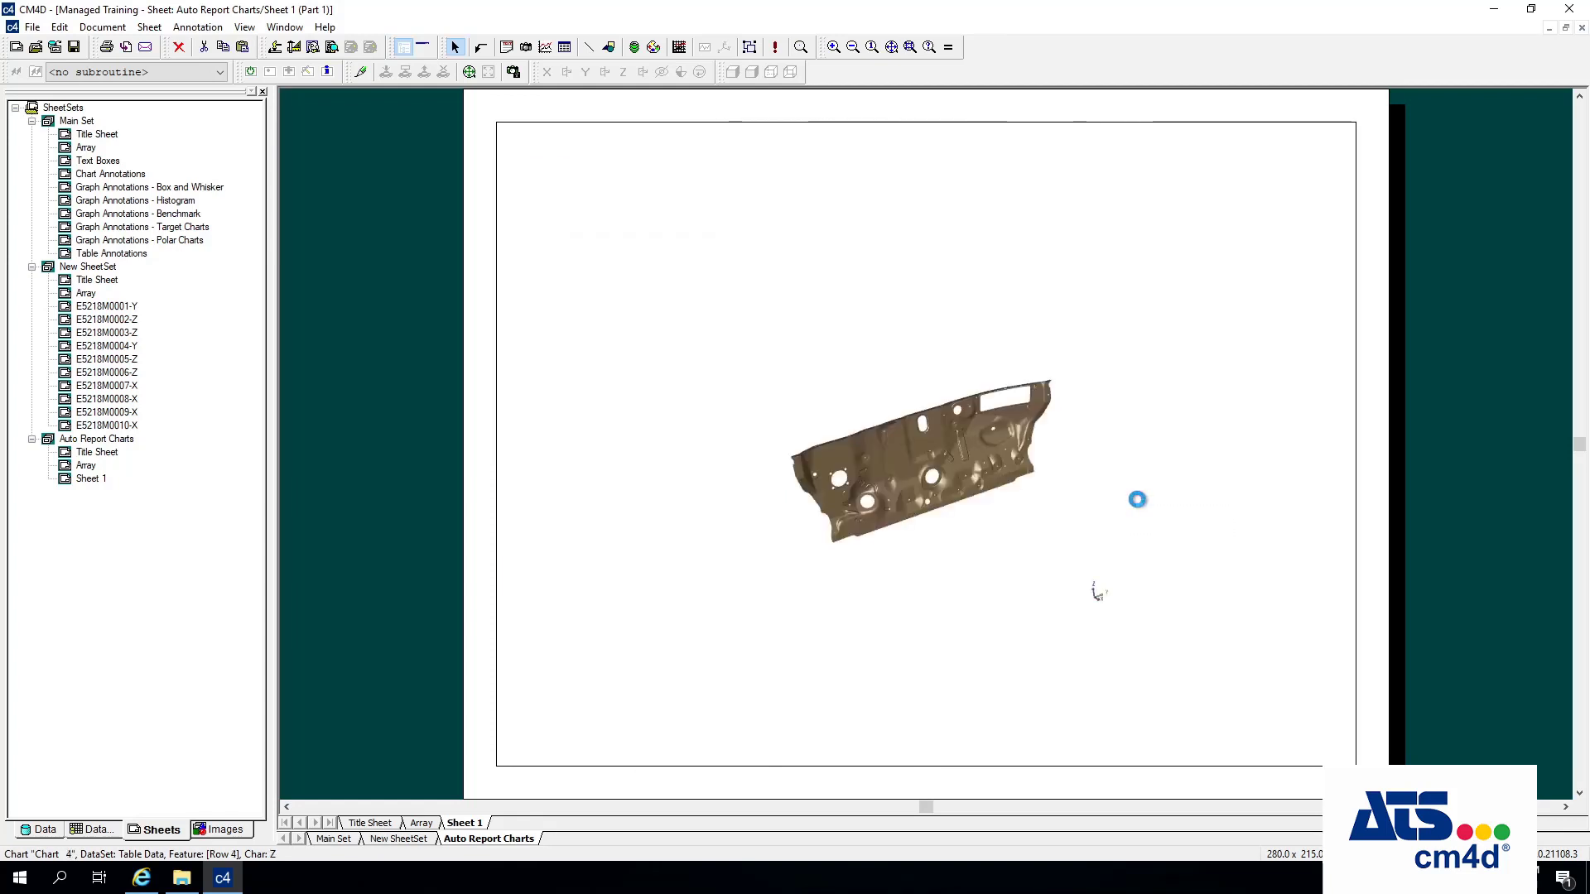
pyautogui.hotkey('ctrl', 'z')
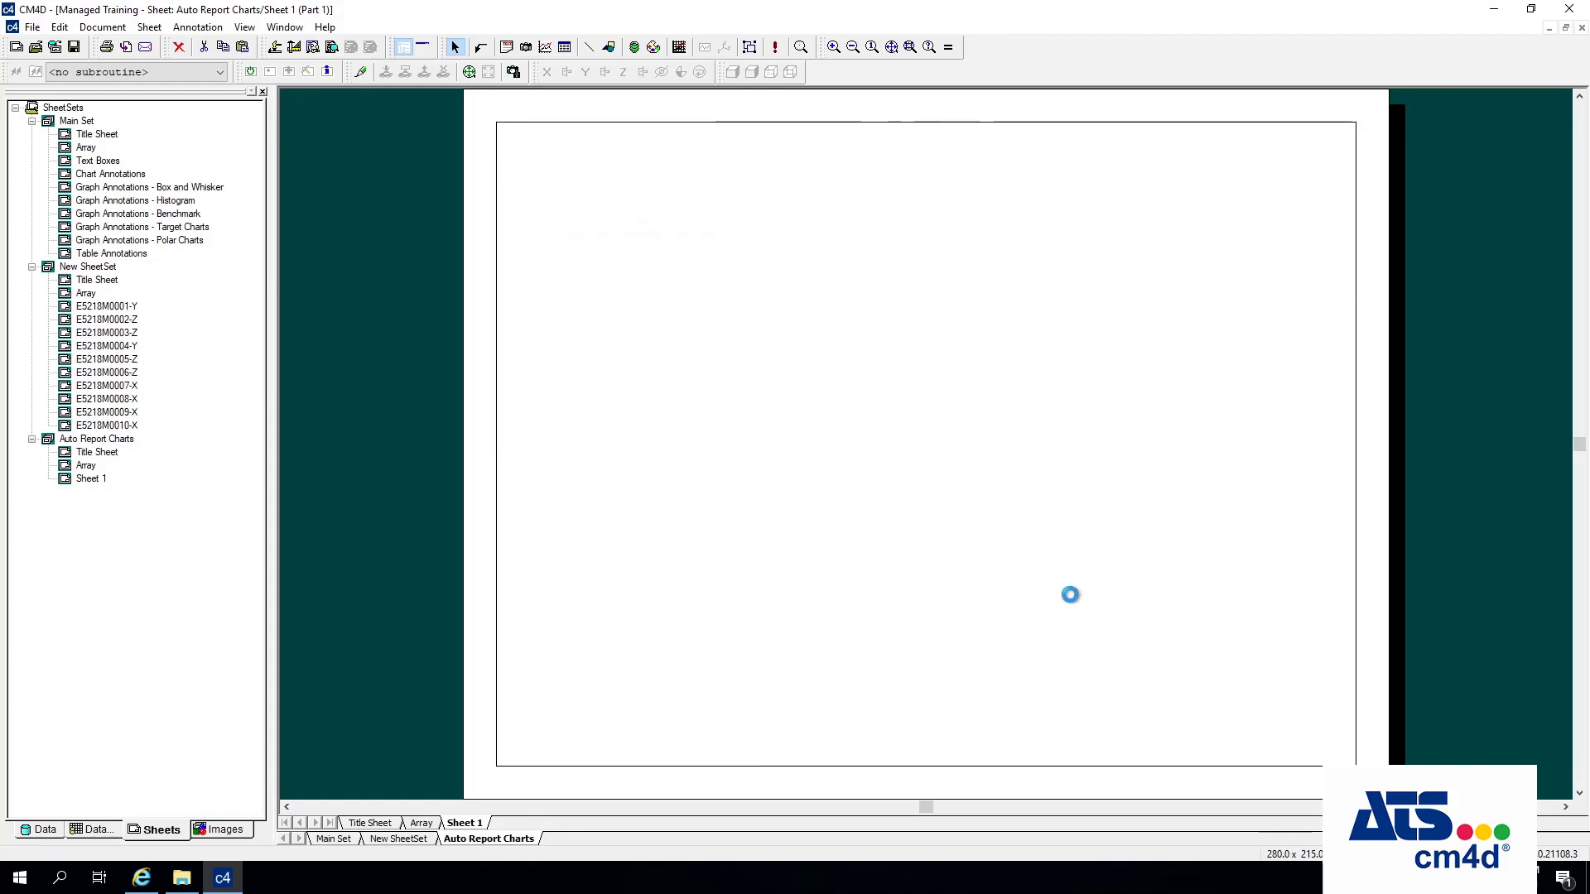
pyautogui.hotkey('ctrl', 'z')
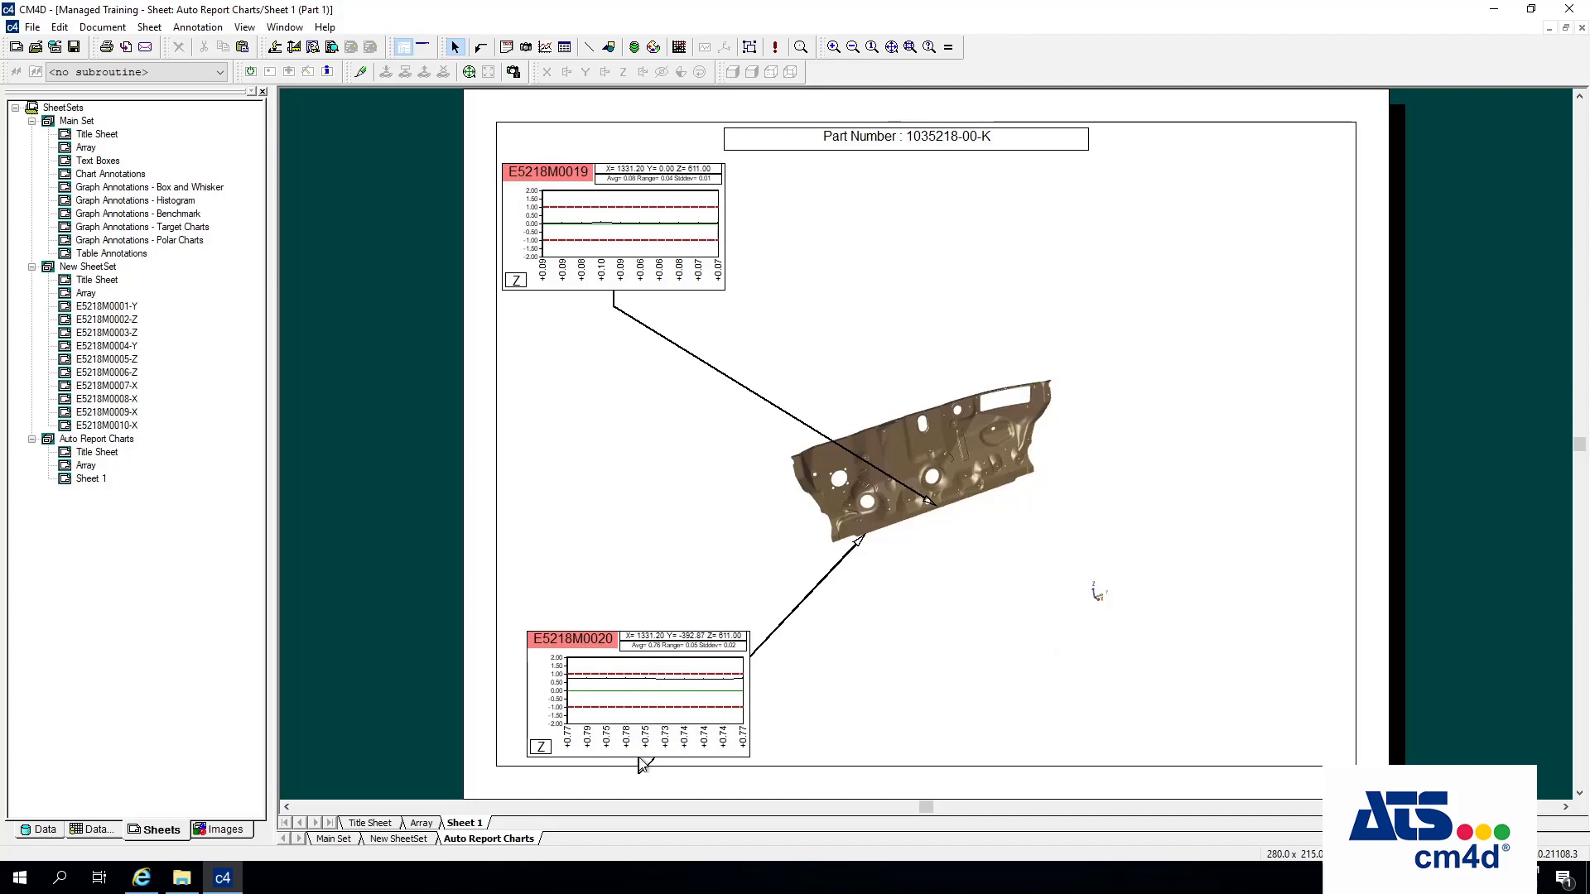
pyautogui.click(649, 685)
pyautogui.press('Delete')
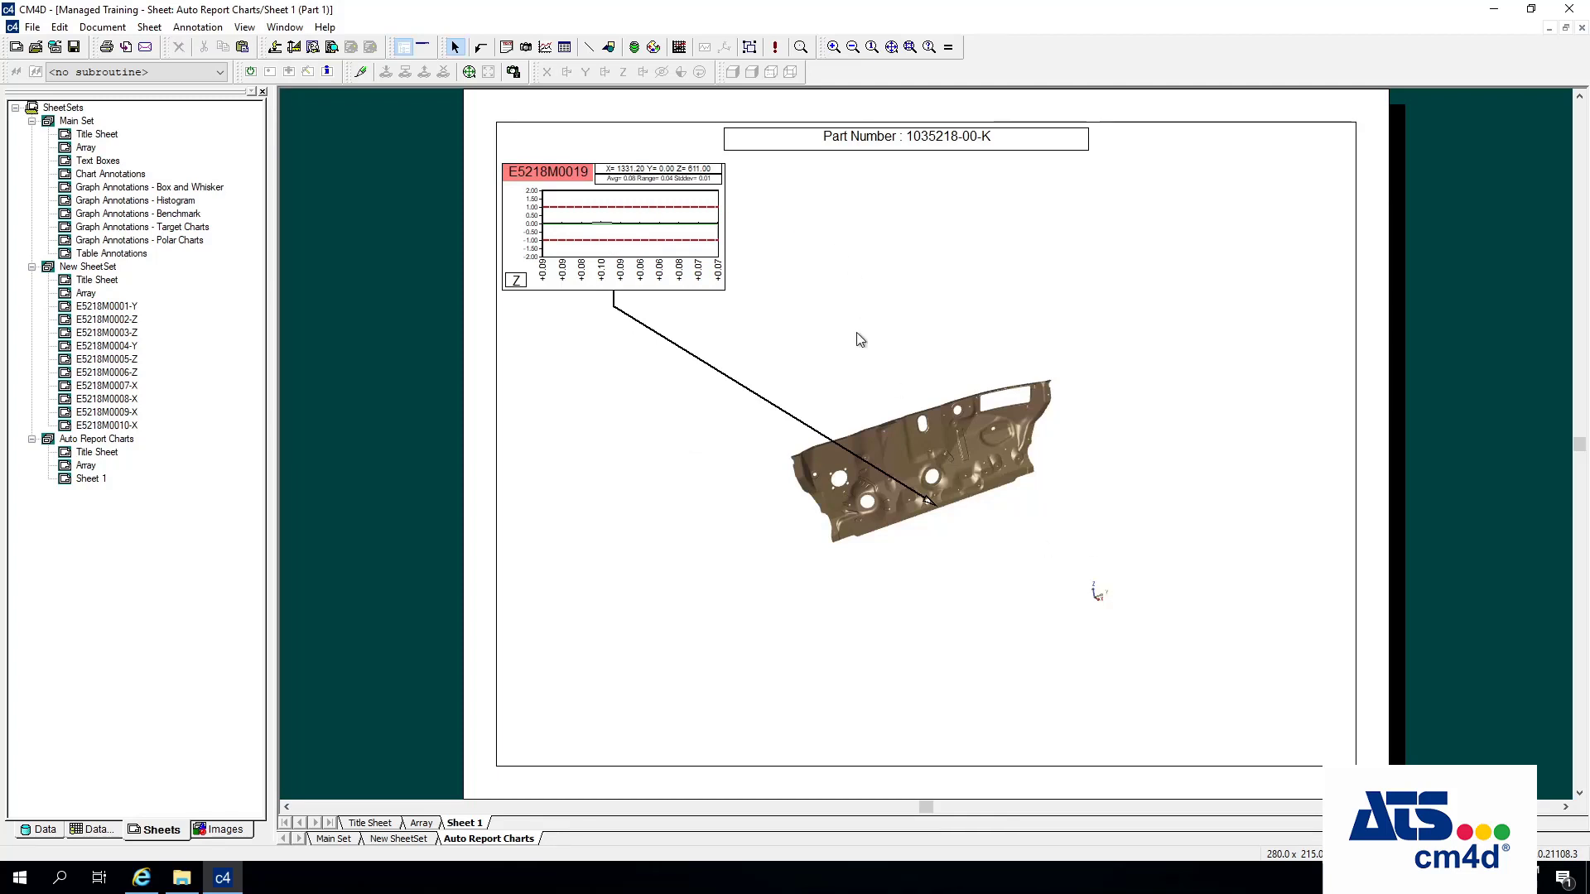
# Enable all leader attachment points around the border of the E5218M0019 chart and apply the properties.
pyautogui.rightClick(682, 254)
pyautogui.click(777, 303)
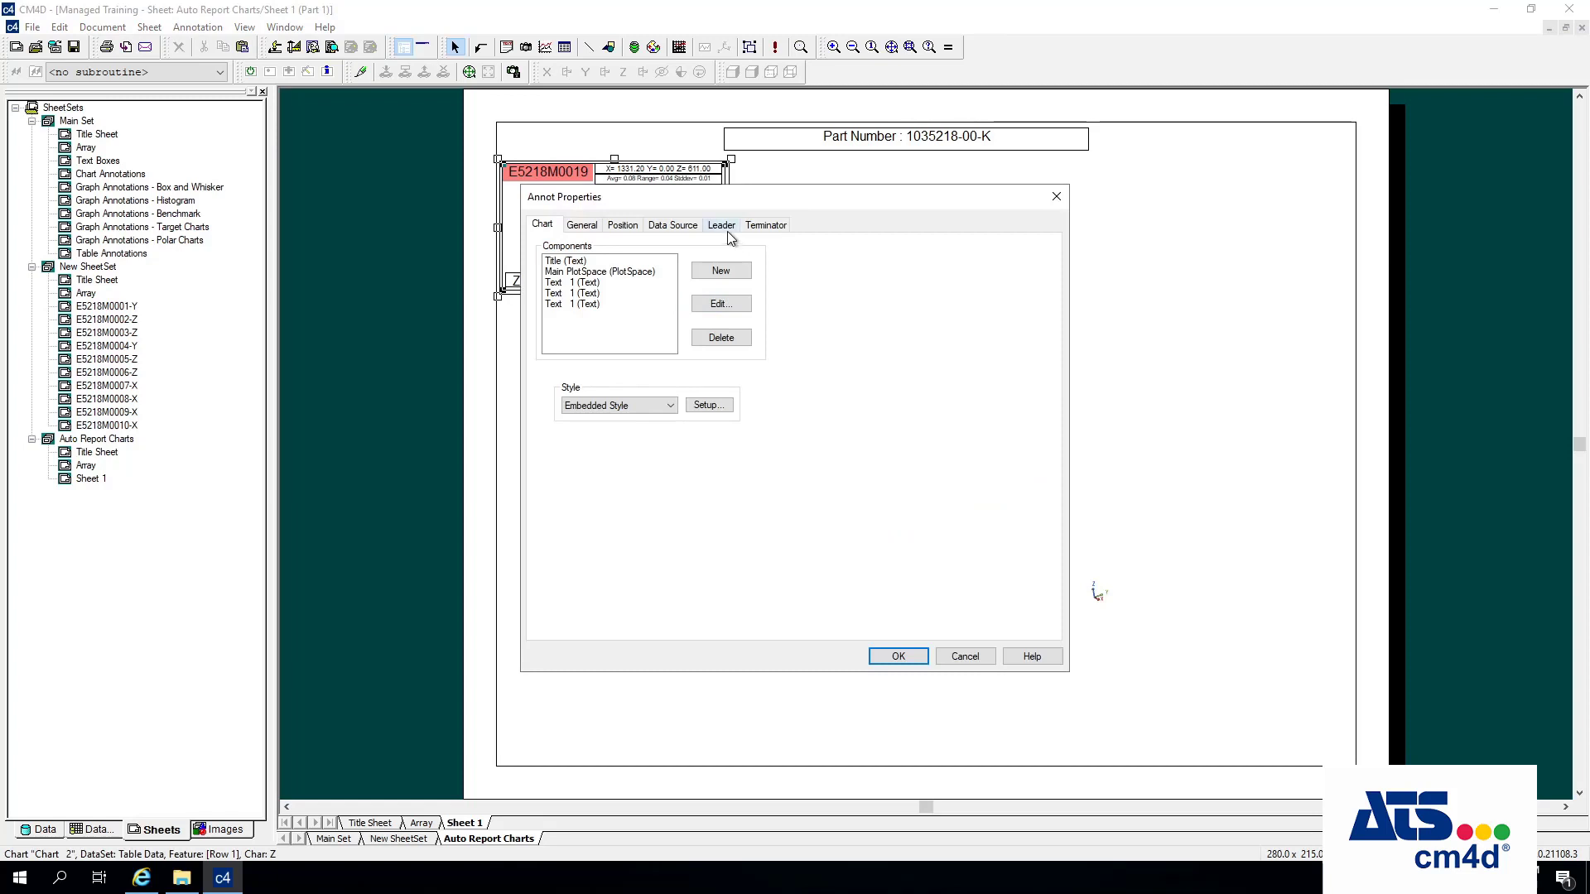
pyautogui.moveTo(760, 203); pyautogui.dragTo(752, 452)
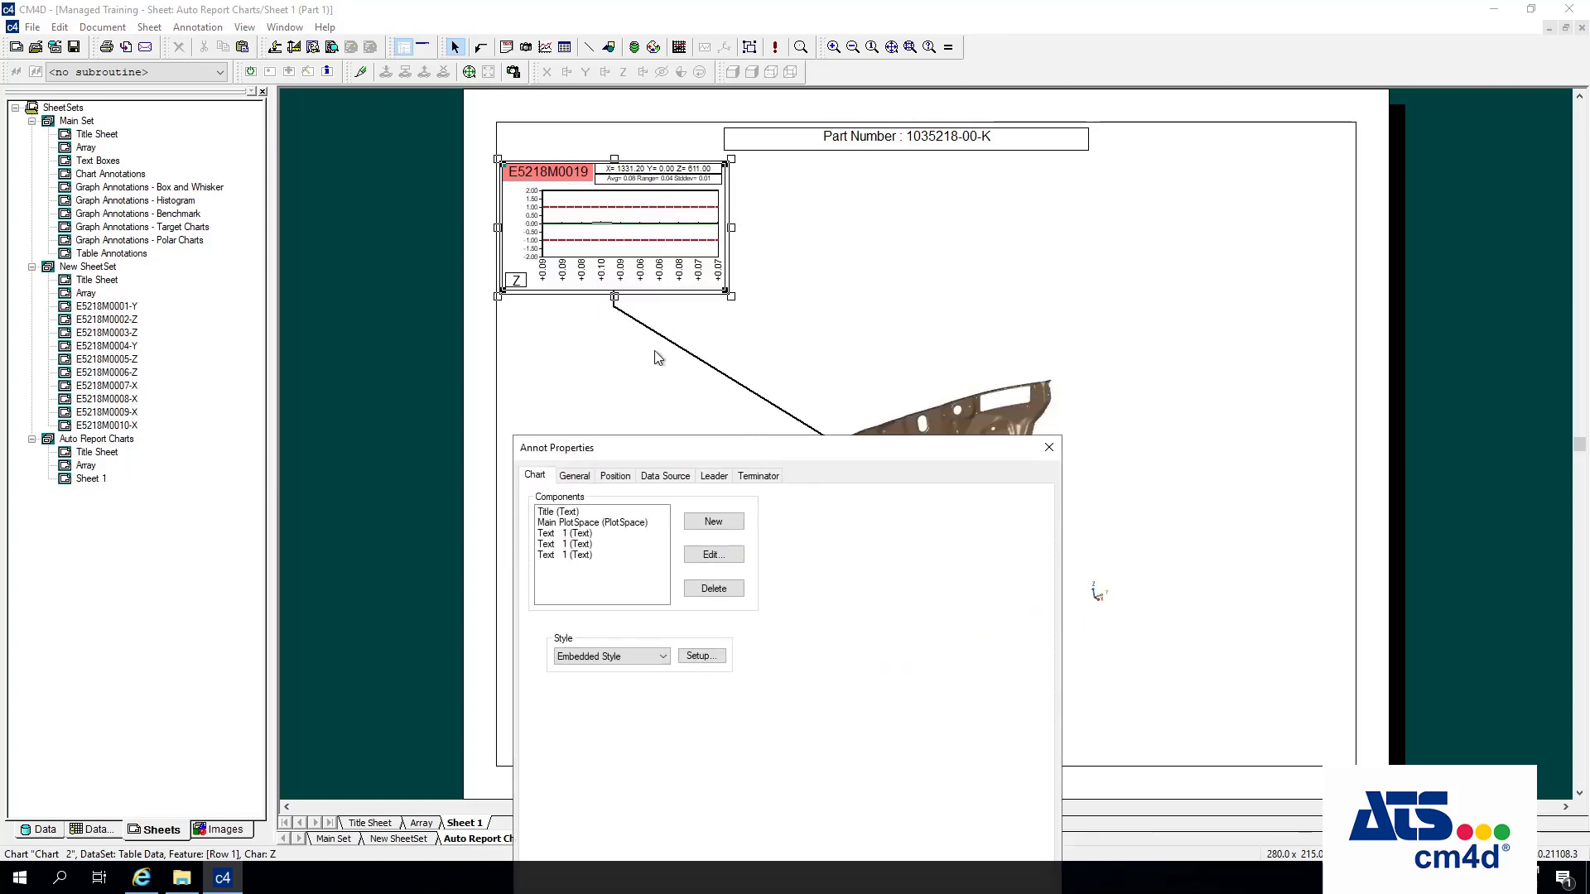
pyautogui.moveTo(955, 450); pyautogui.dragTo(983, 397)
pyautogui.moveTo(995, 334); pyautogui.dragTo(991, 301)
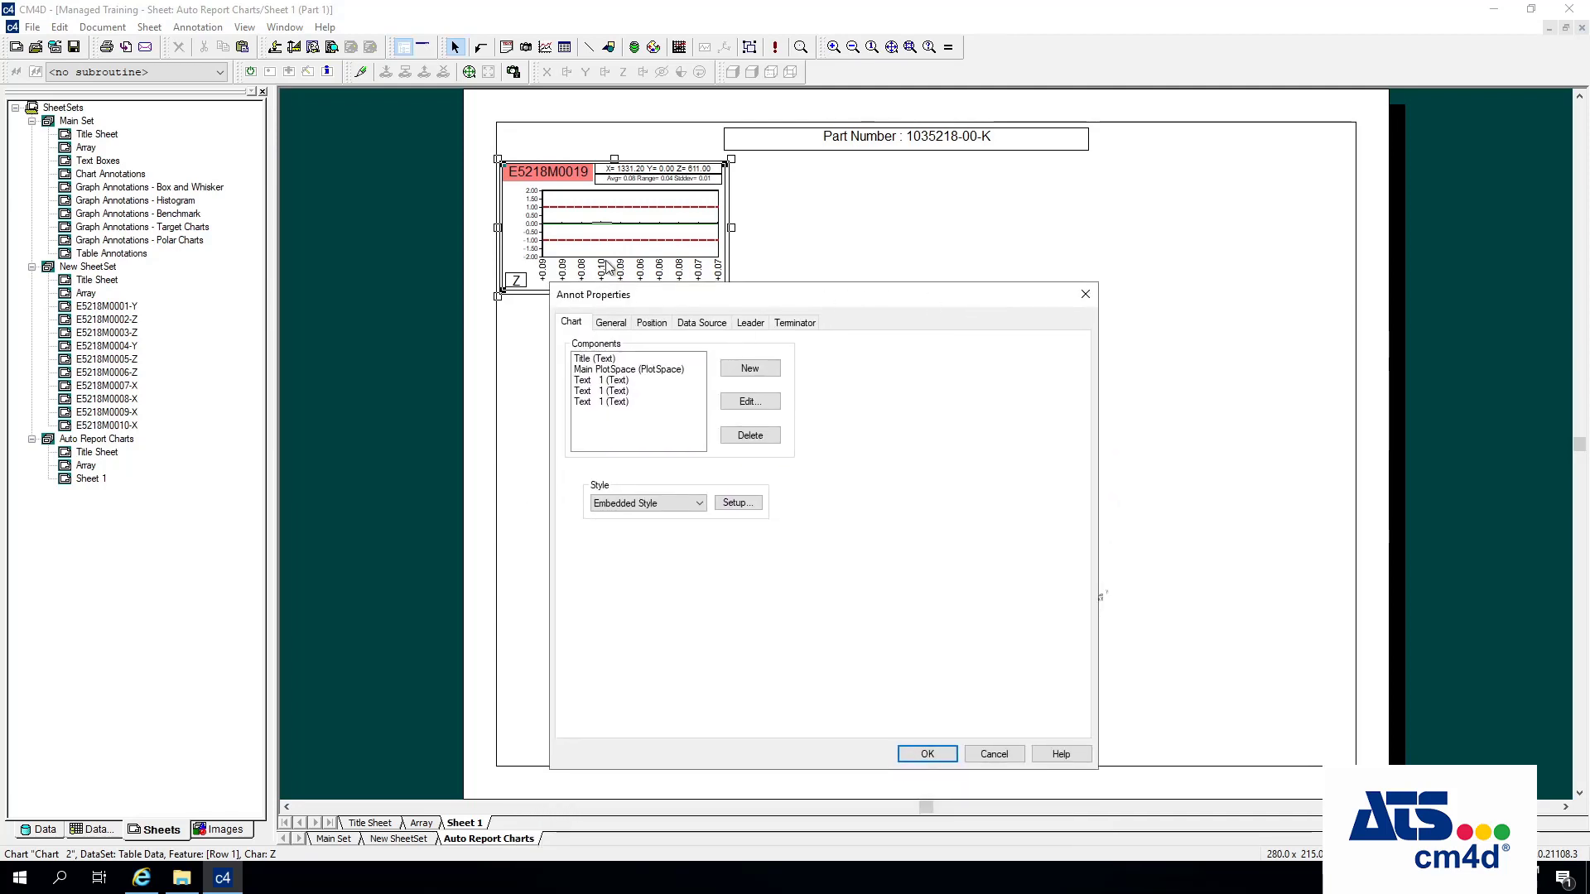
pyautogui.click(755, 323)
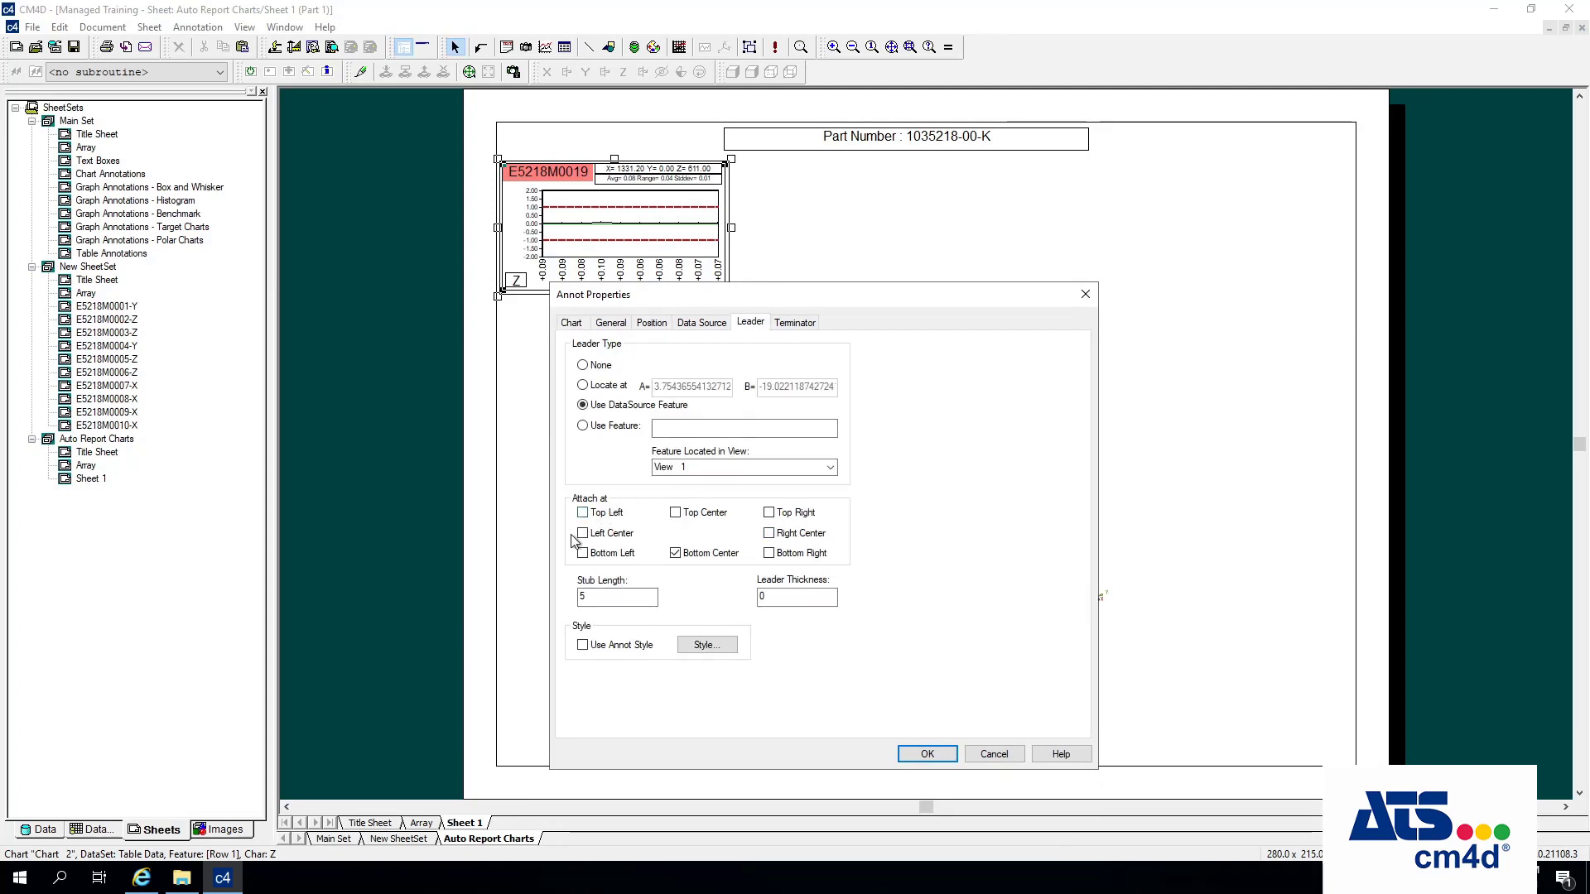
pyautogui.click(769, 534)
pyautogui.click(770, 513)
pyautogui.click(676, 512)
pyautogui.click(583, 513)
pyautogui.click(584, 533)
pyautogui.click(583, 553)
pyautogui.click(926, 754)
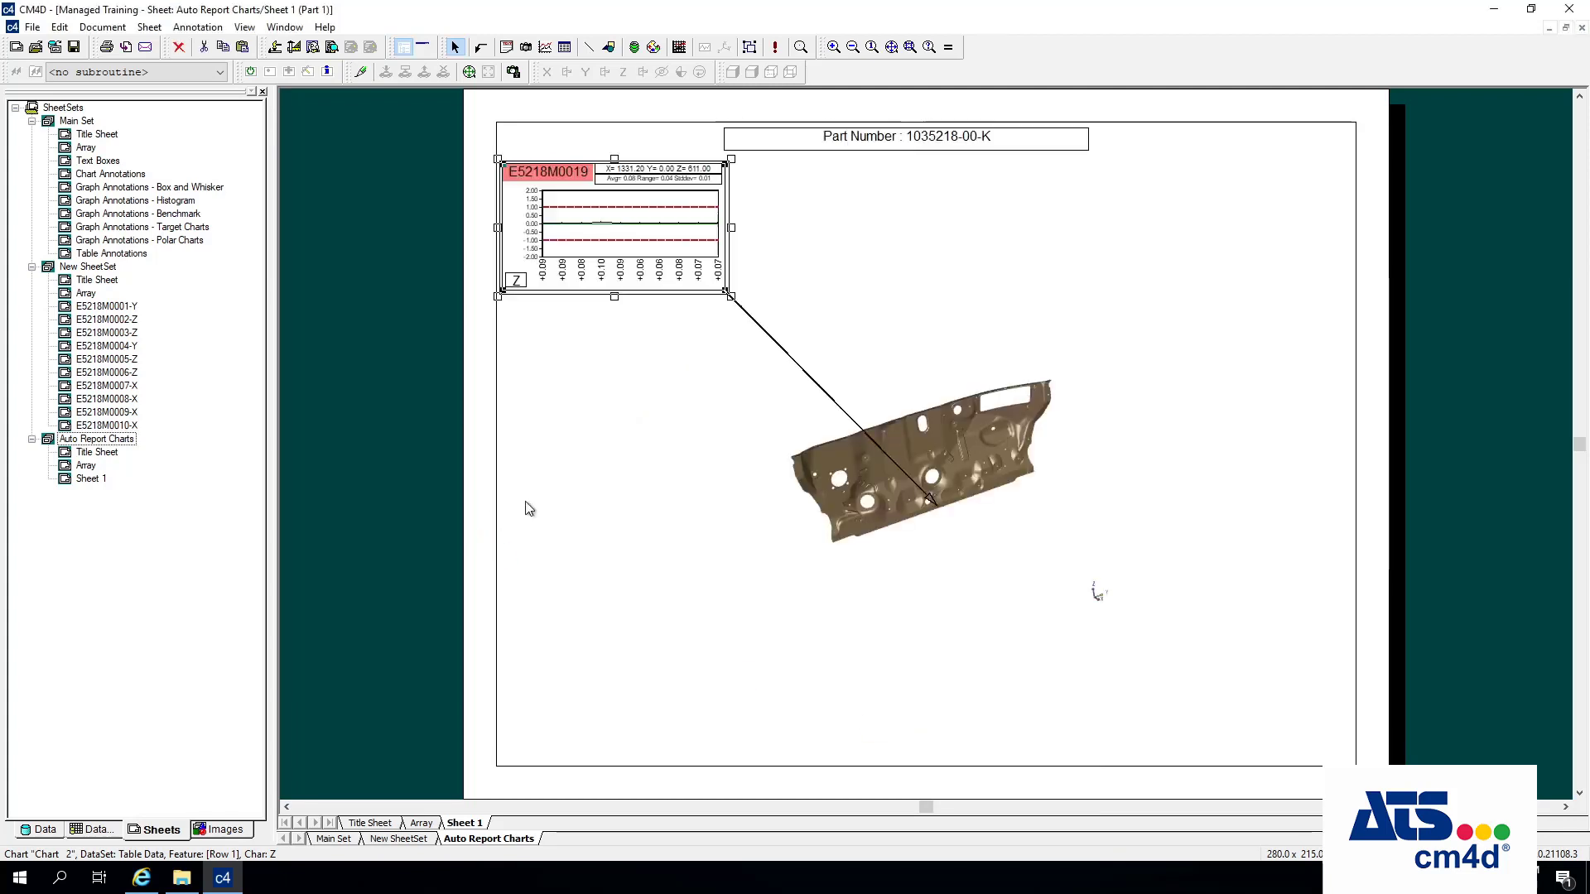
# Try copying the E5218M0019 chart down the sheet to see how the leaders attach, and delete the two copies.
pyautogui.click(648, 183)
pyautogui.moveTo(642, 216); pyautogui.dragTo(639, 647)
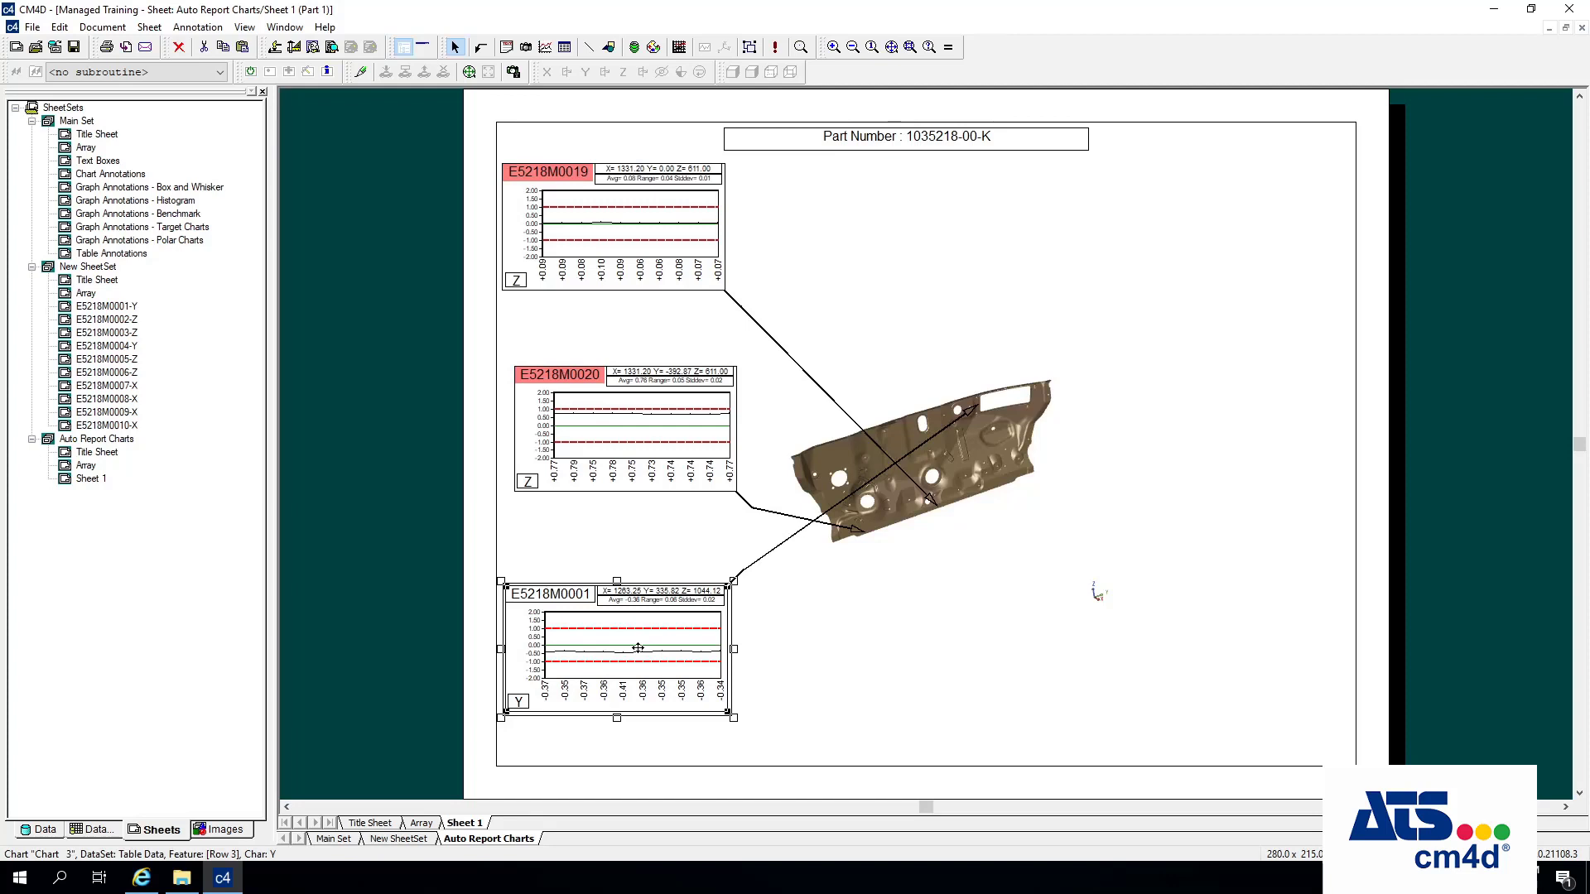
pyautogui.press('Delete')
pyautogui.click(641, 425)
pyautogui.press('Delete')
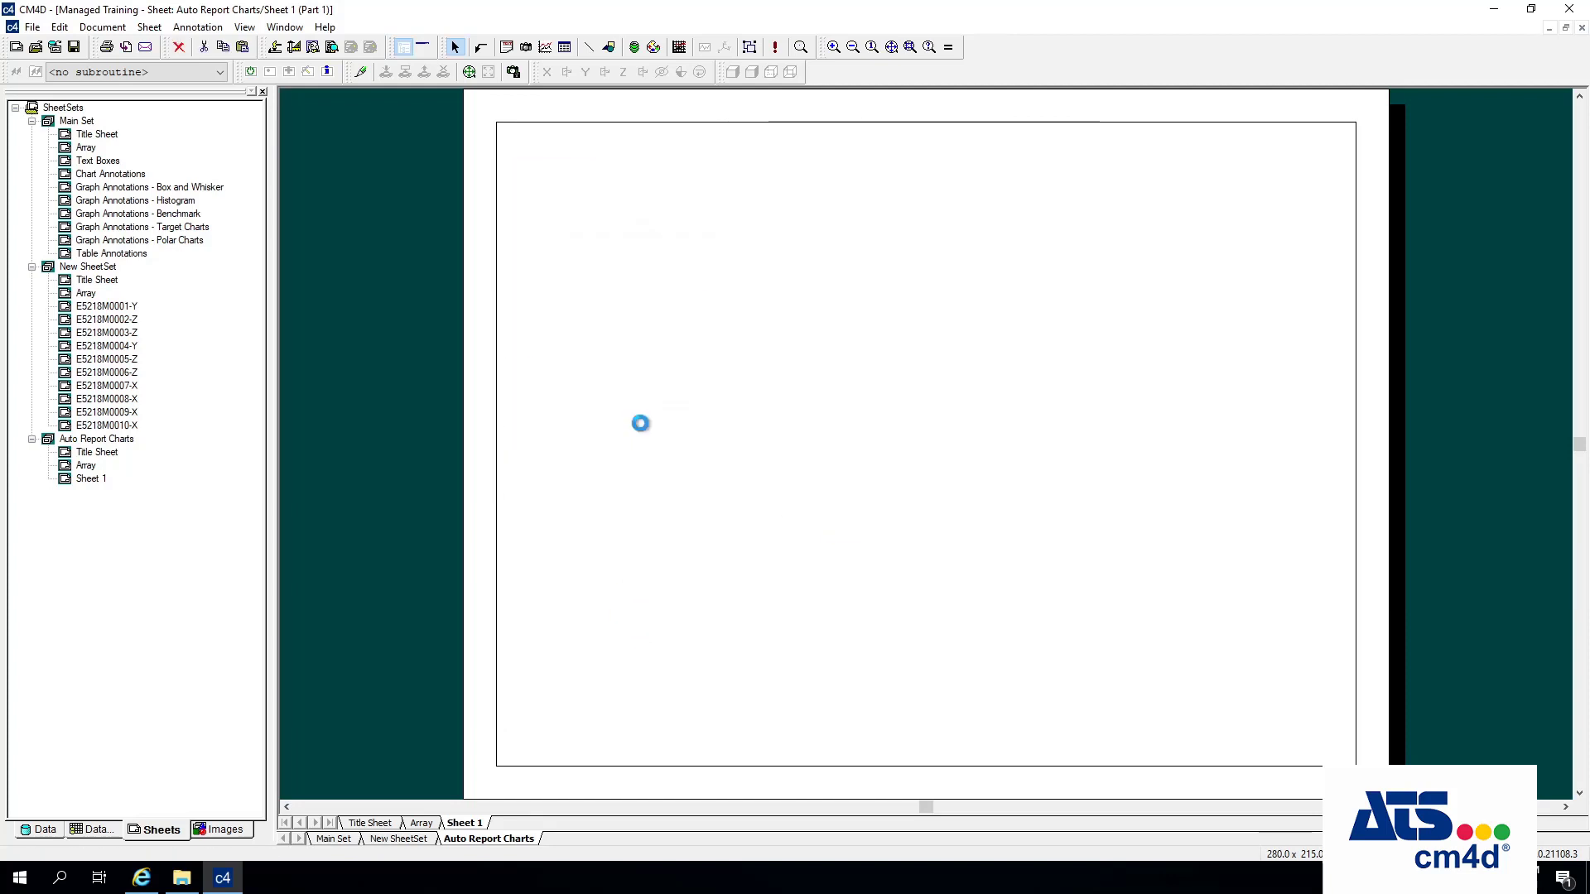
# Create a chain of charts from the E5218M0019 chart.
pyautogui.rightClick(654, 217)
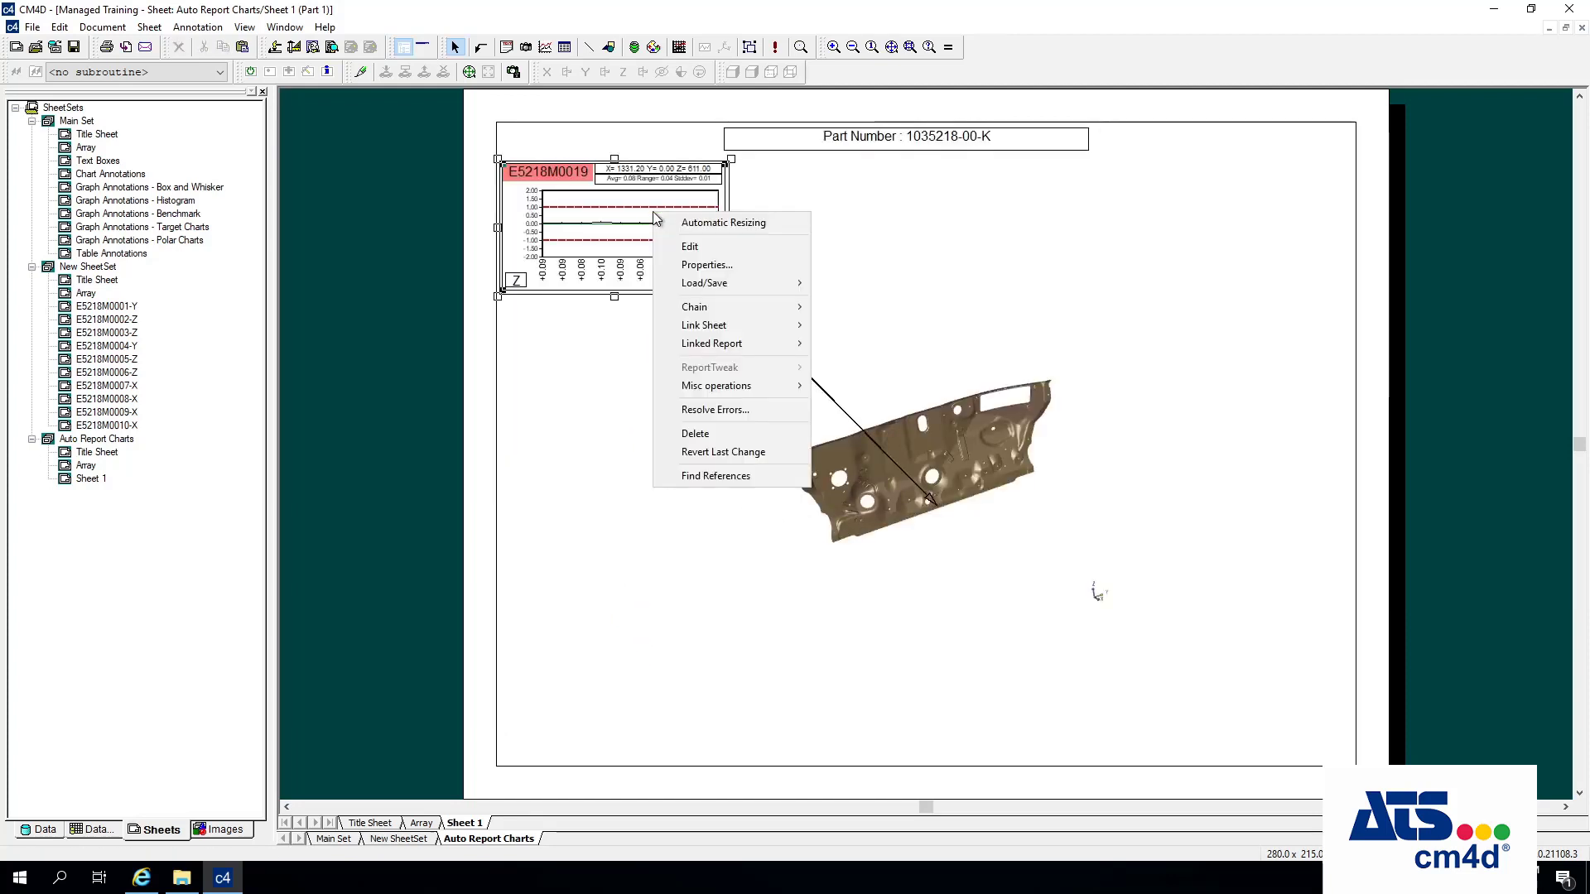
pyautogui.moveTo(740, 313)
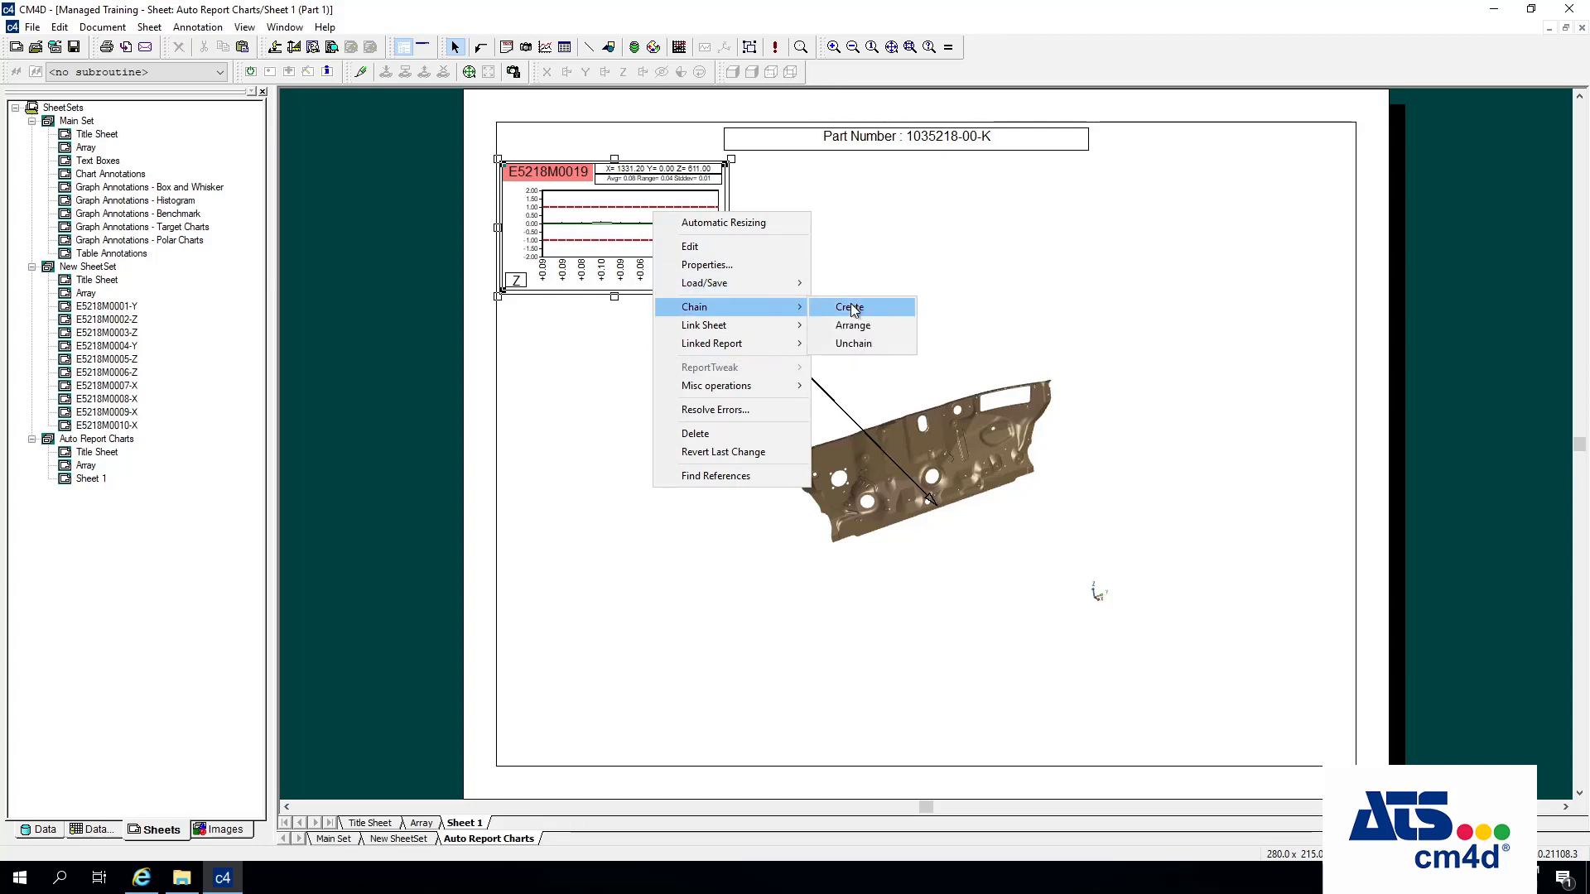
pyautogui.click(852, 308)
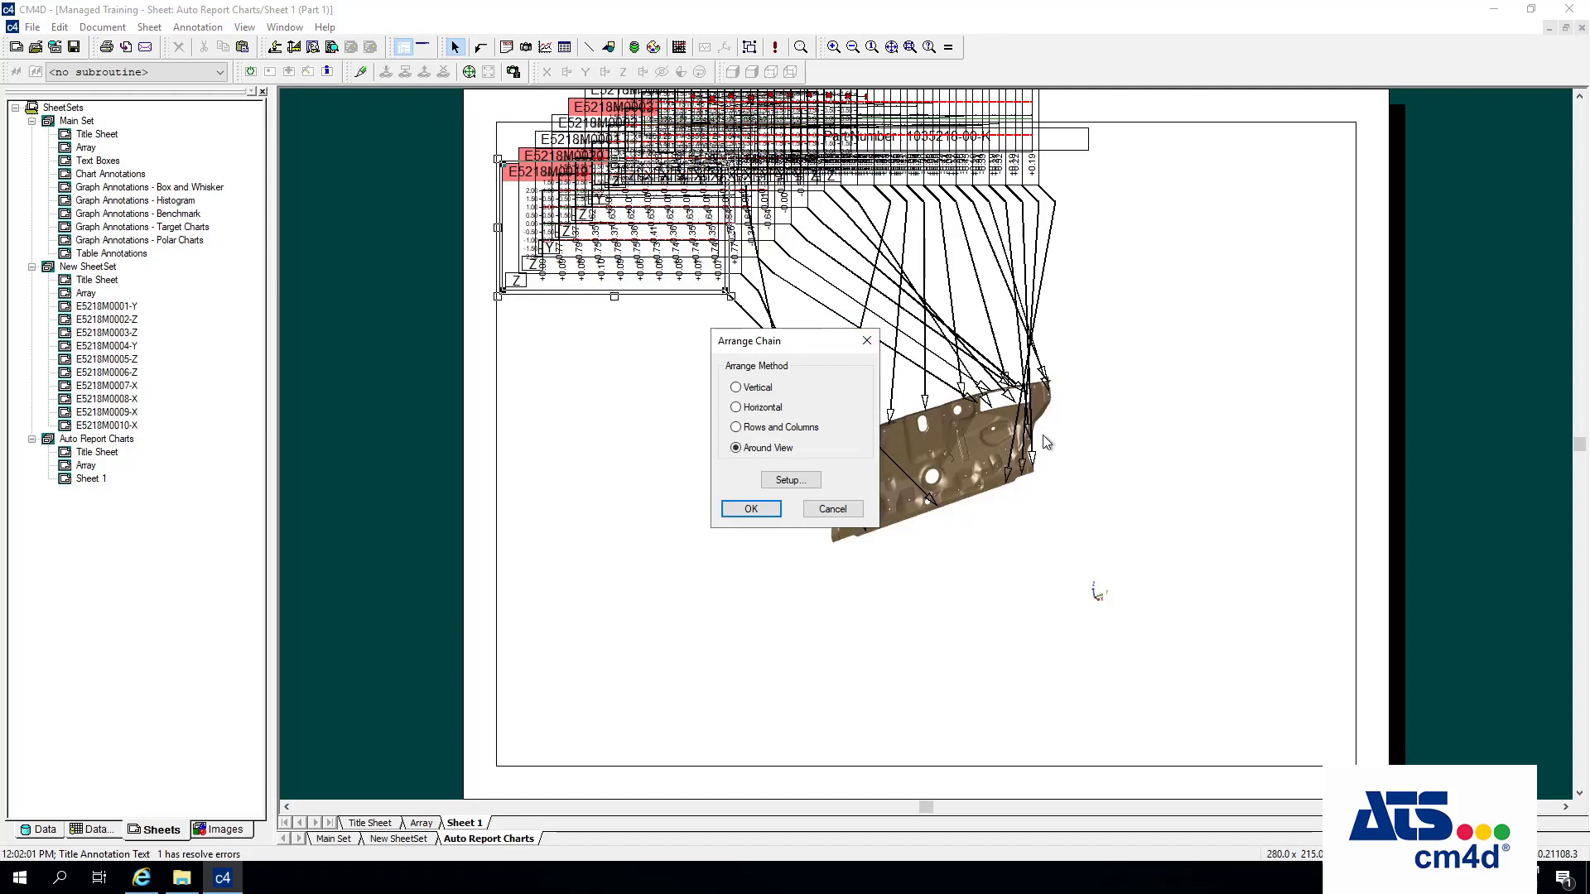
# Arrange the chart chain vertically in ascending direction with a spacing of 5.
pyautogui.click(749, 386)
pyautogui.click(758, 408)
pyautogui.click(760, 429)
pyautogui.click(755, 386)
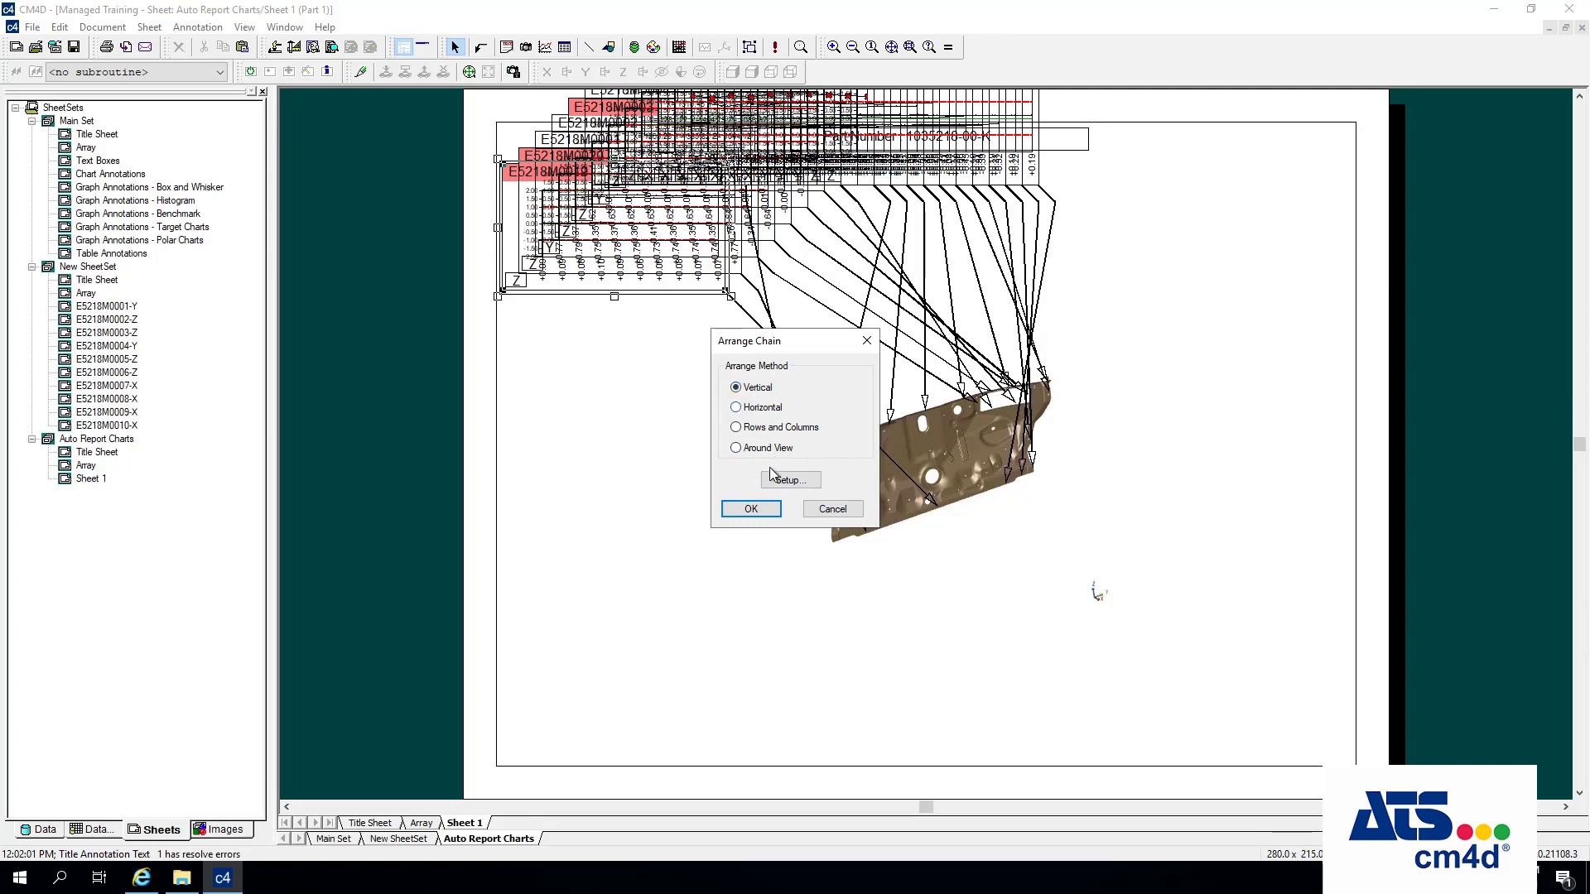
pyautogui.click(788, 479)
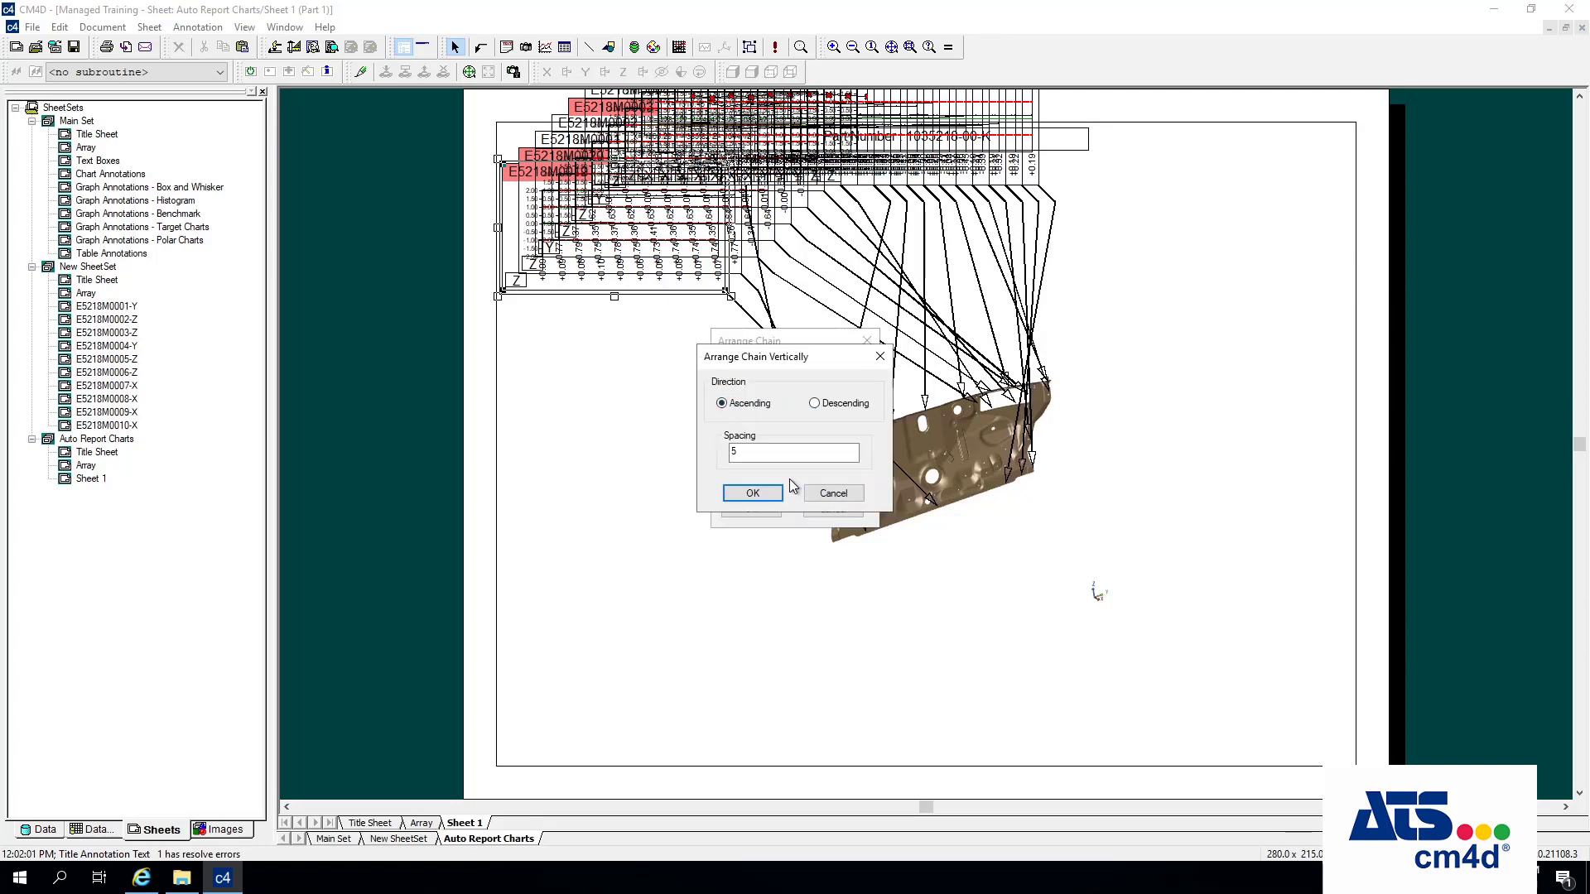
pyautogui.click(752, 494)
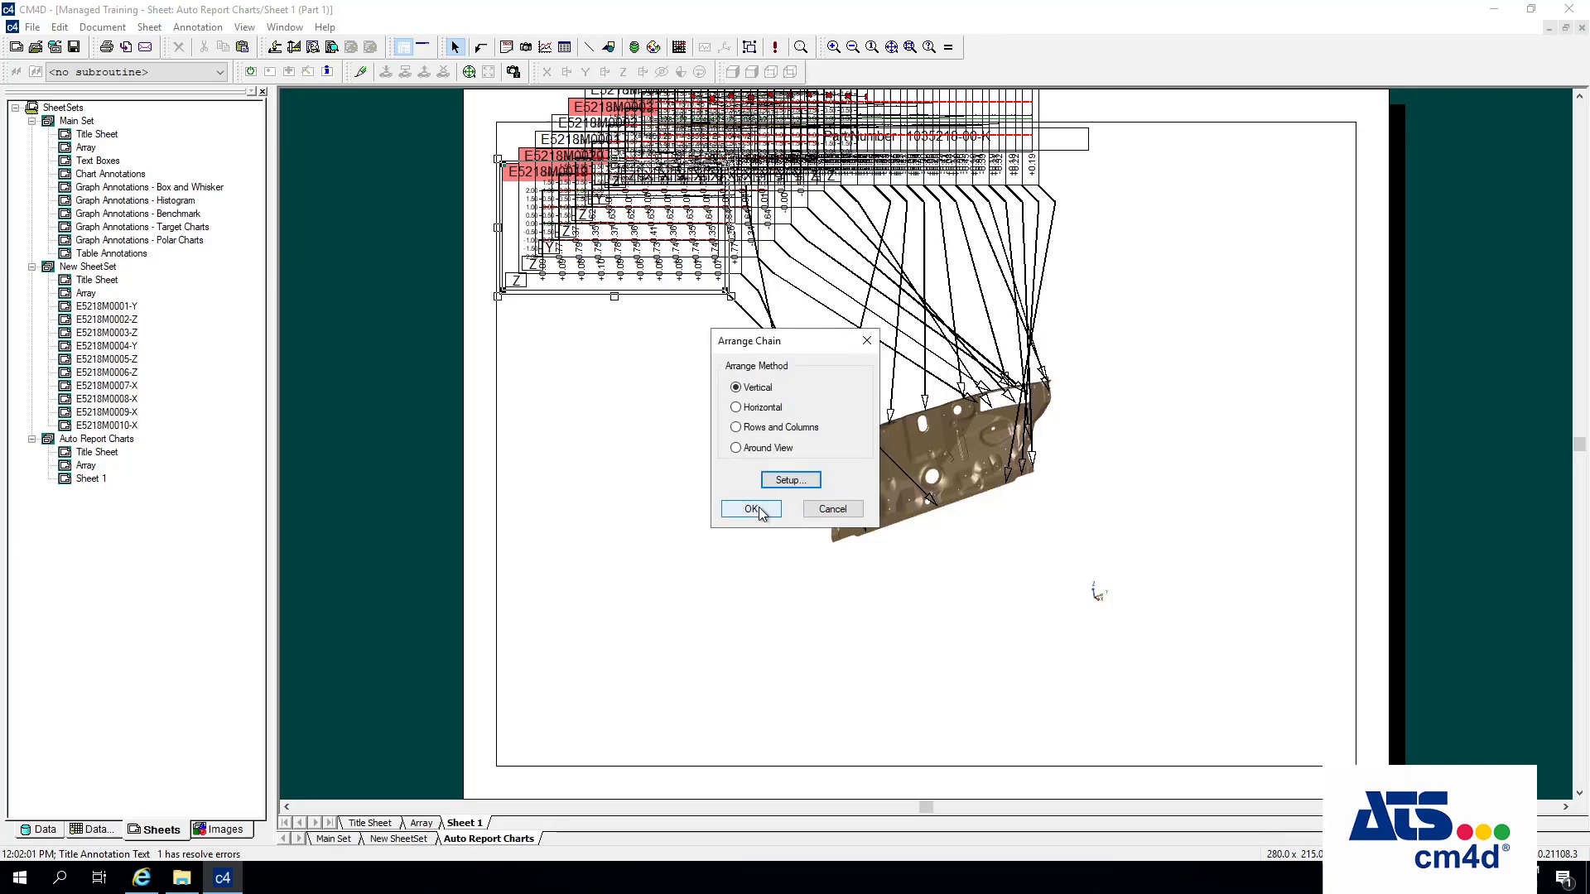
pyautogui.click(757, 507)
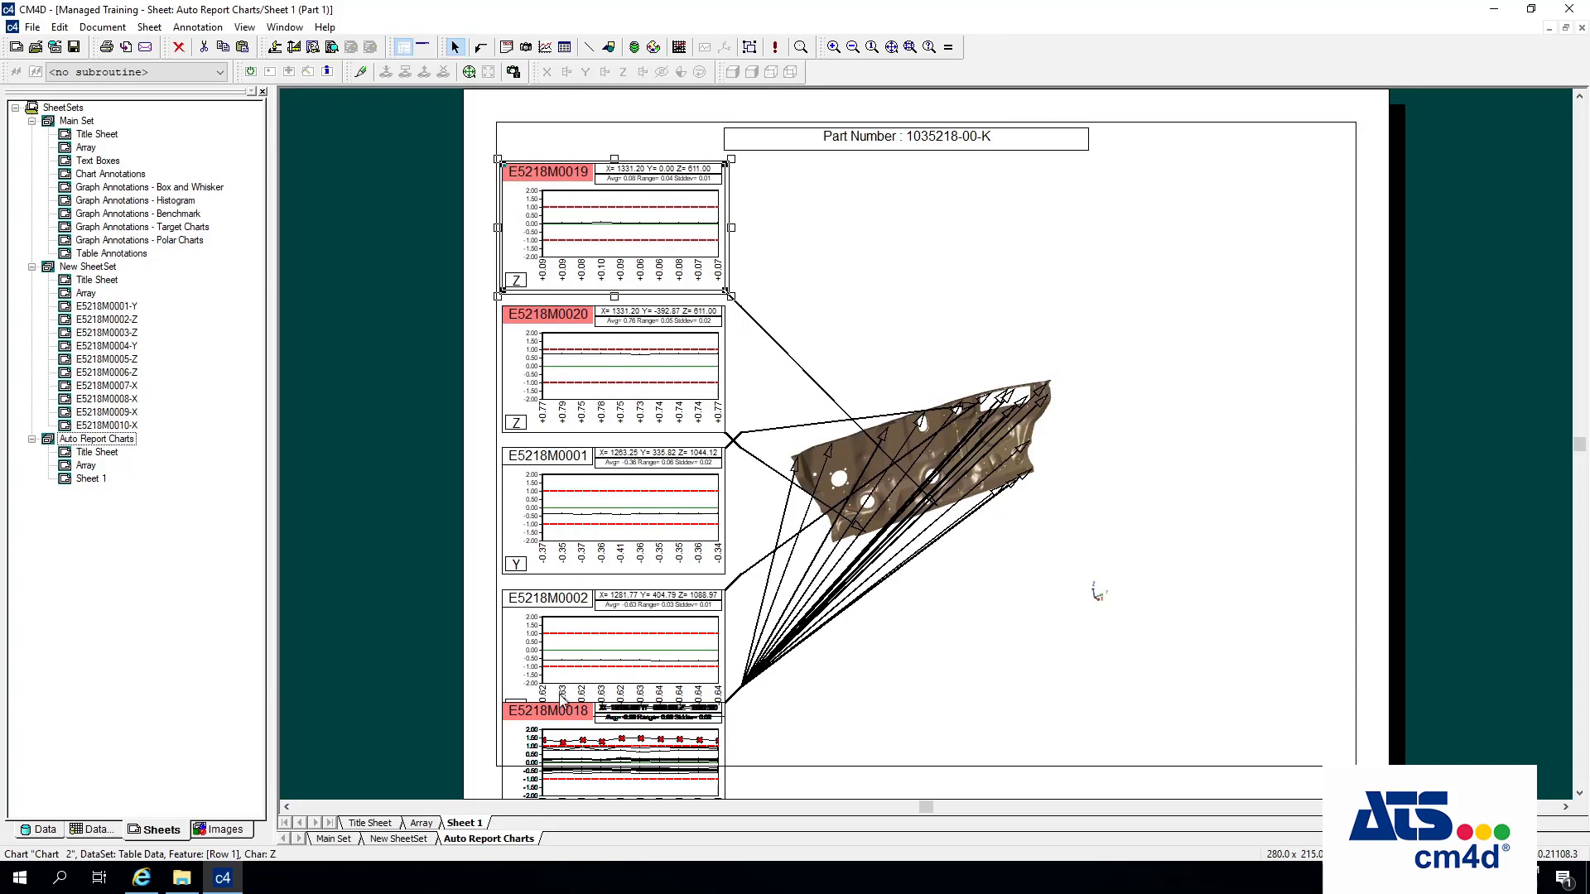
# Rearrange the chart chain using the Horizontal arrange method.
pyautogui.rightClick(612, 219)
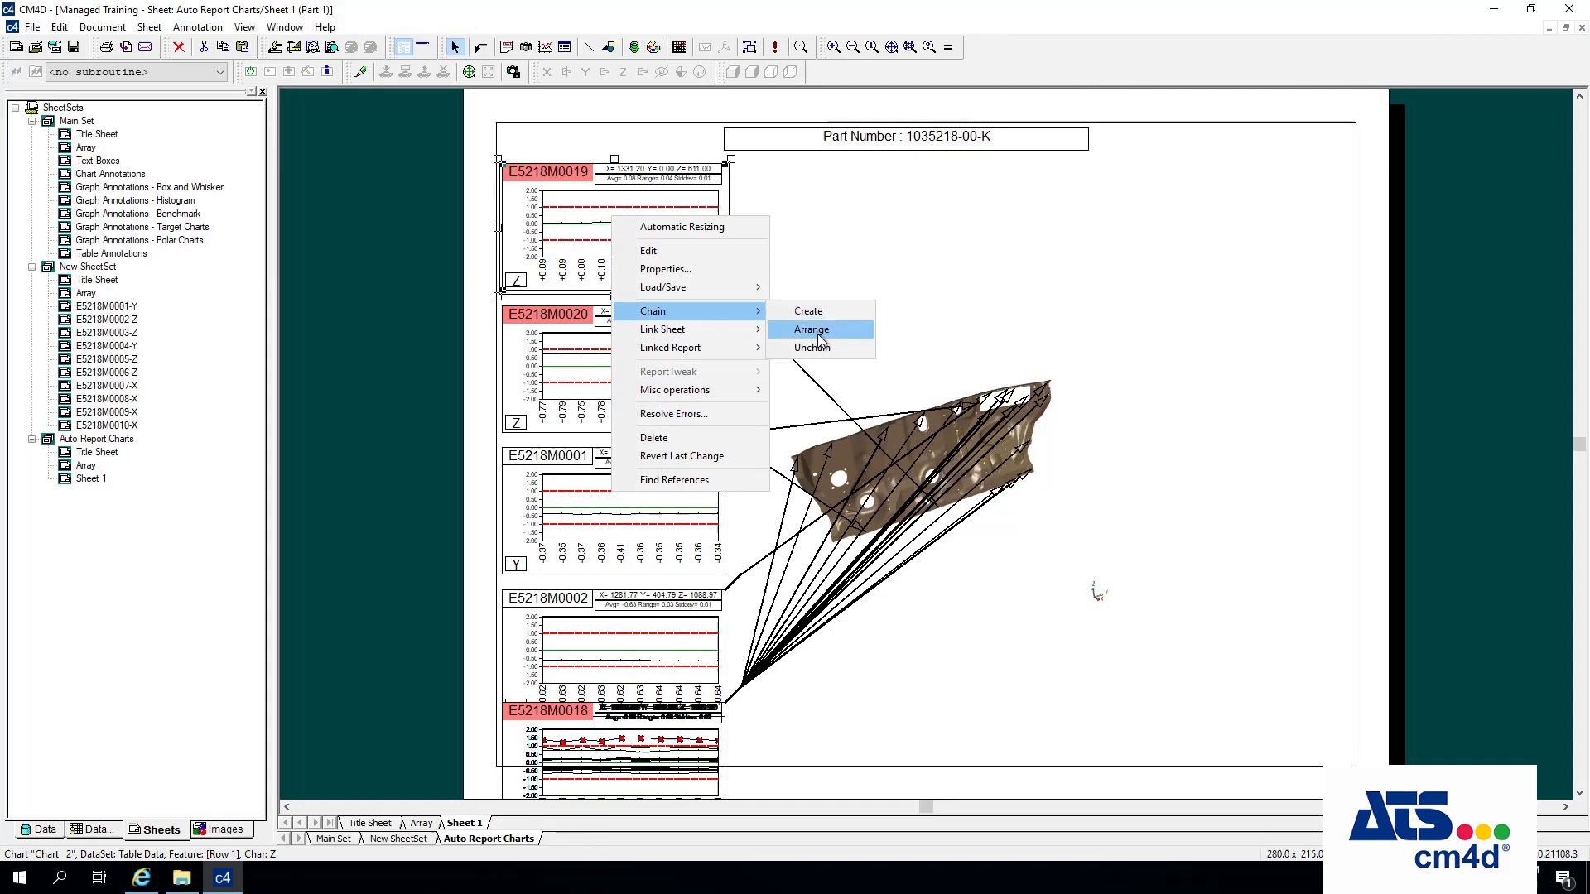
pyautogui.click(819, 335)
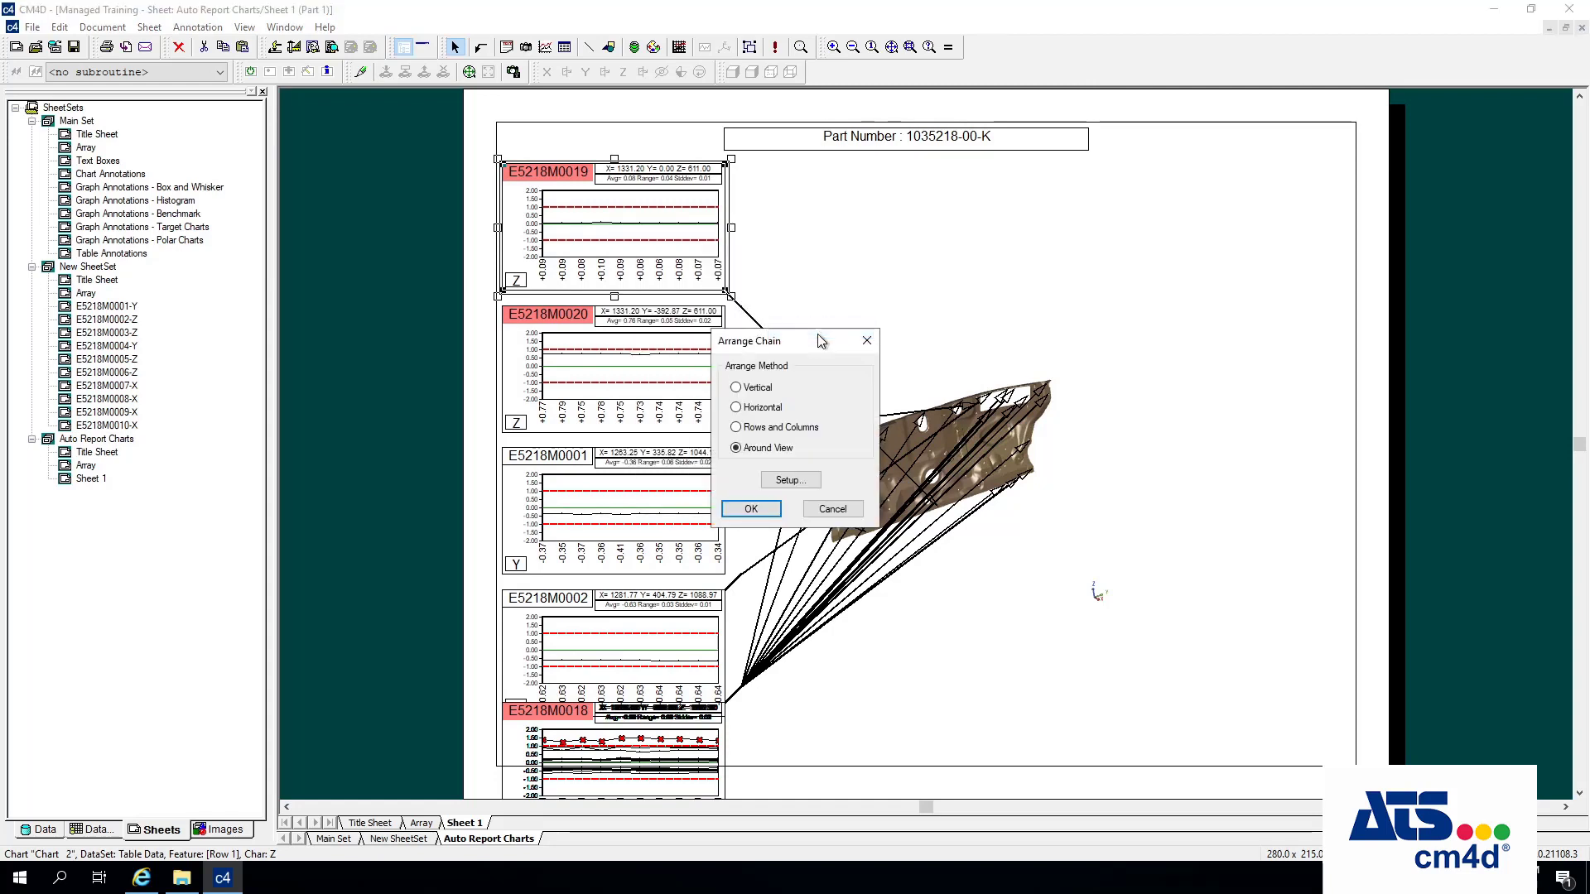
pyautogui.click(775, 412)
pyautogui.click(749, 508)
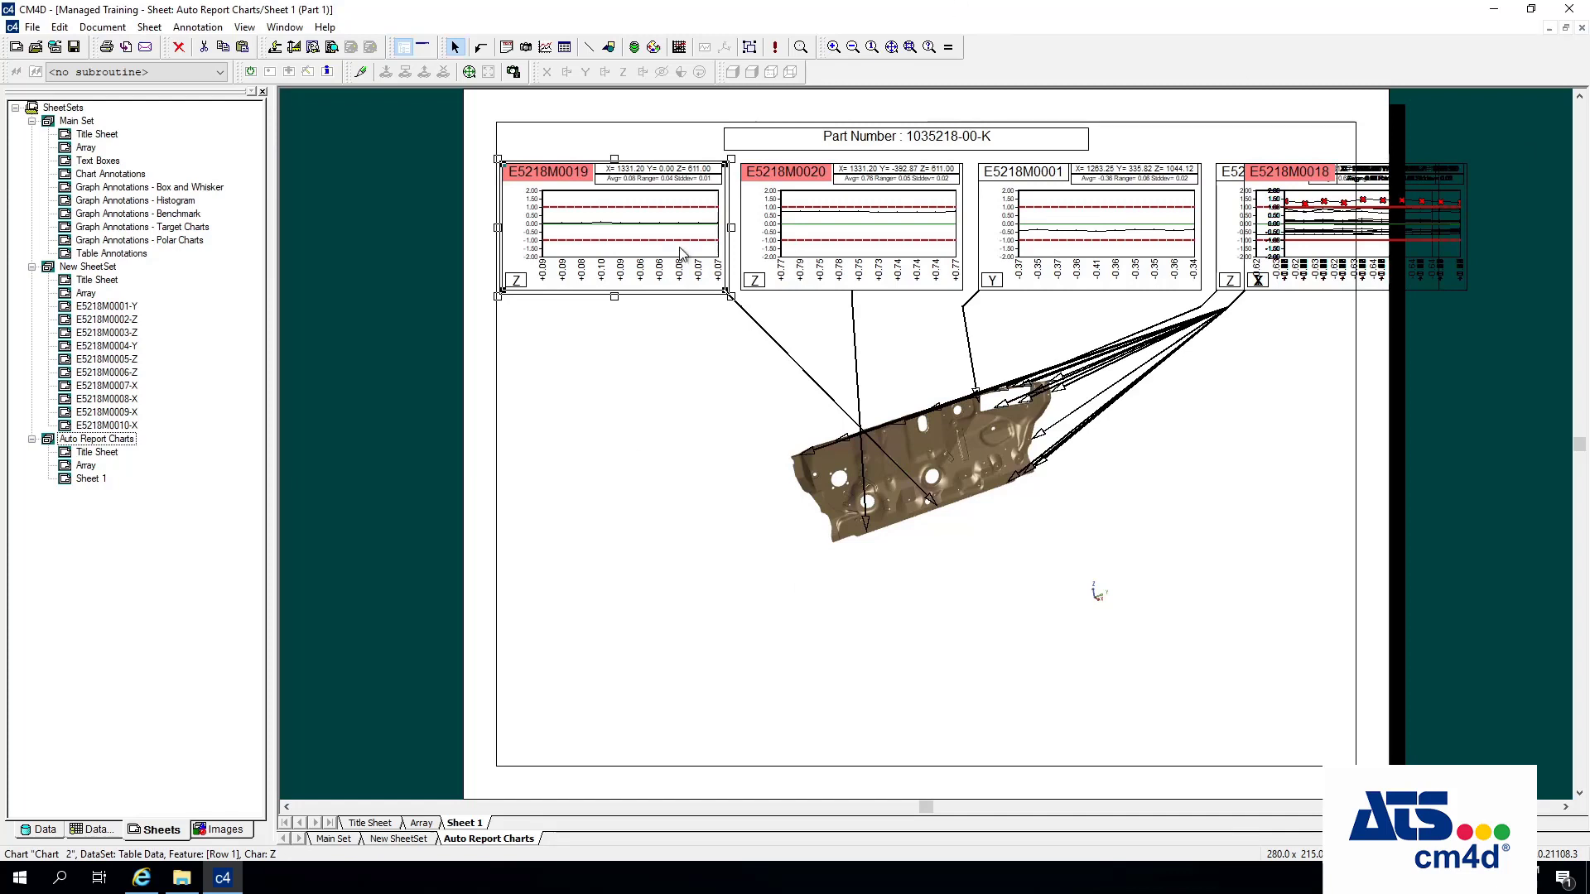
# Rearrange the chart chain from the E5218M0019 chart using the Rows and Columns arrange method.
pyautogui.rightClick(627, 220)
pyautogui.moveTo(704, 313)
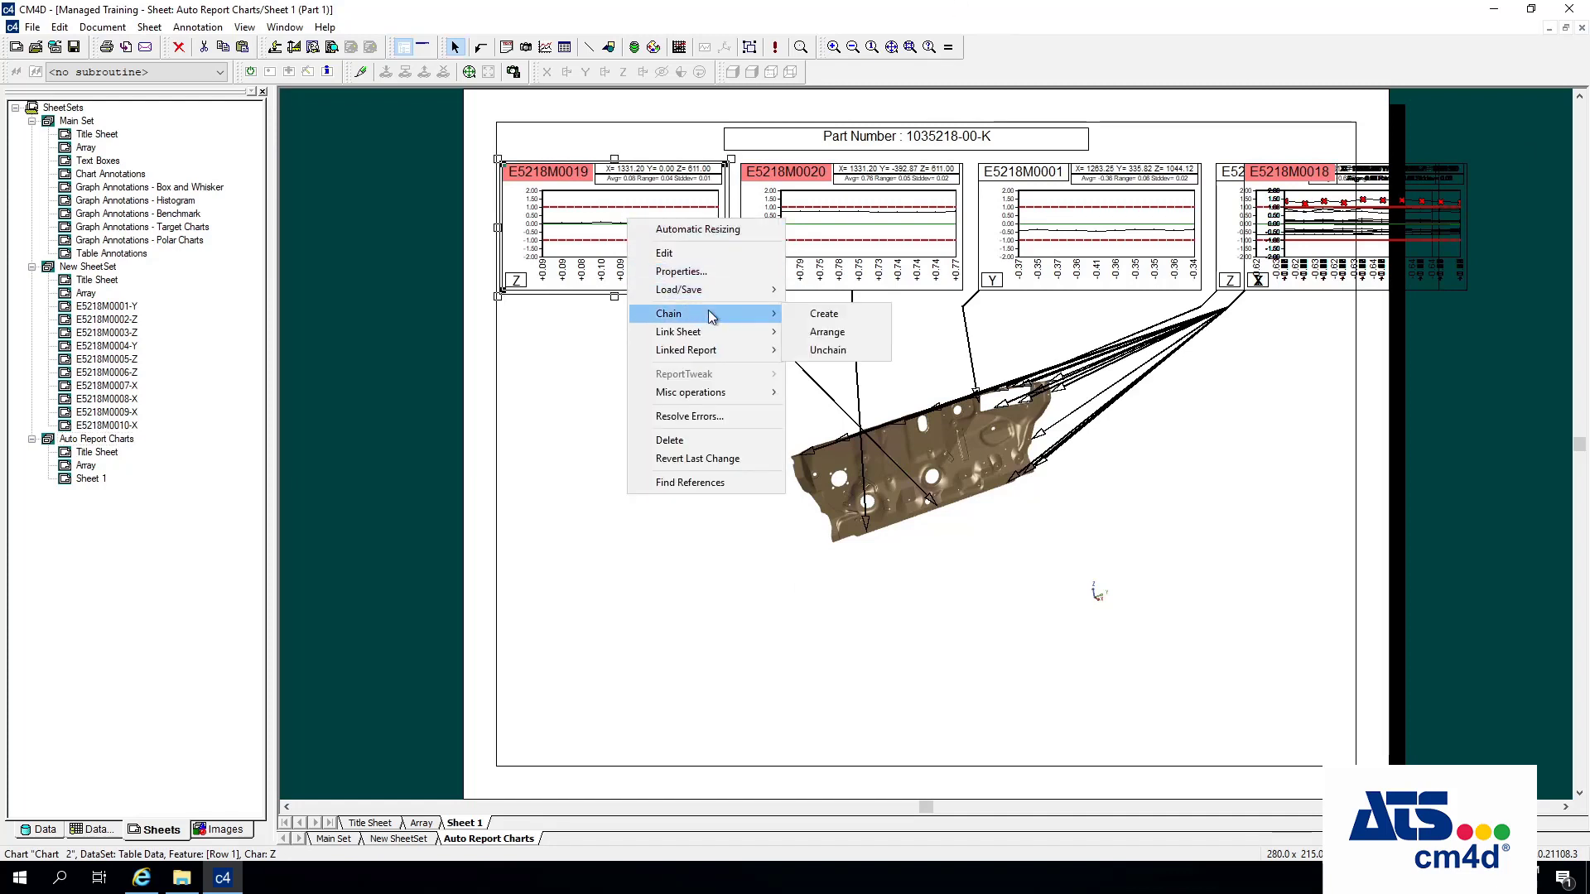
pyautogui.click(851, 331)
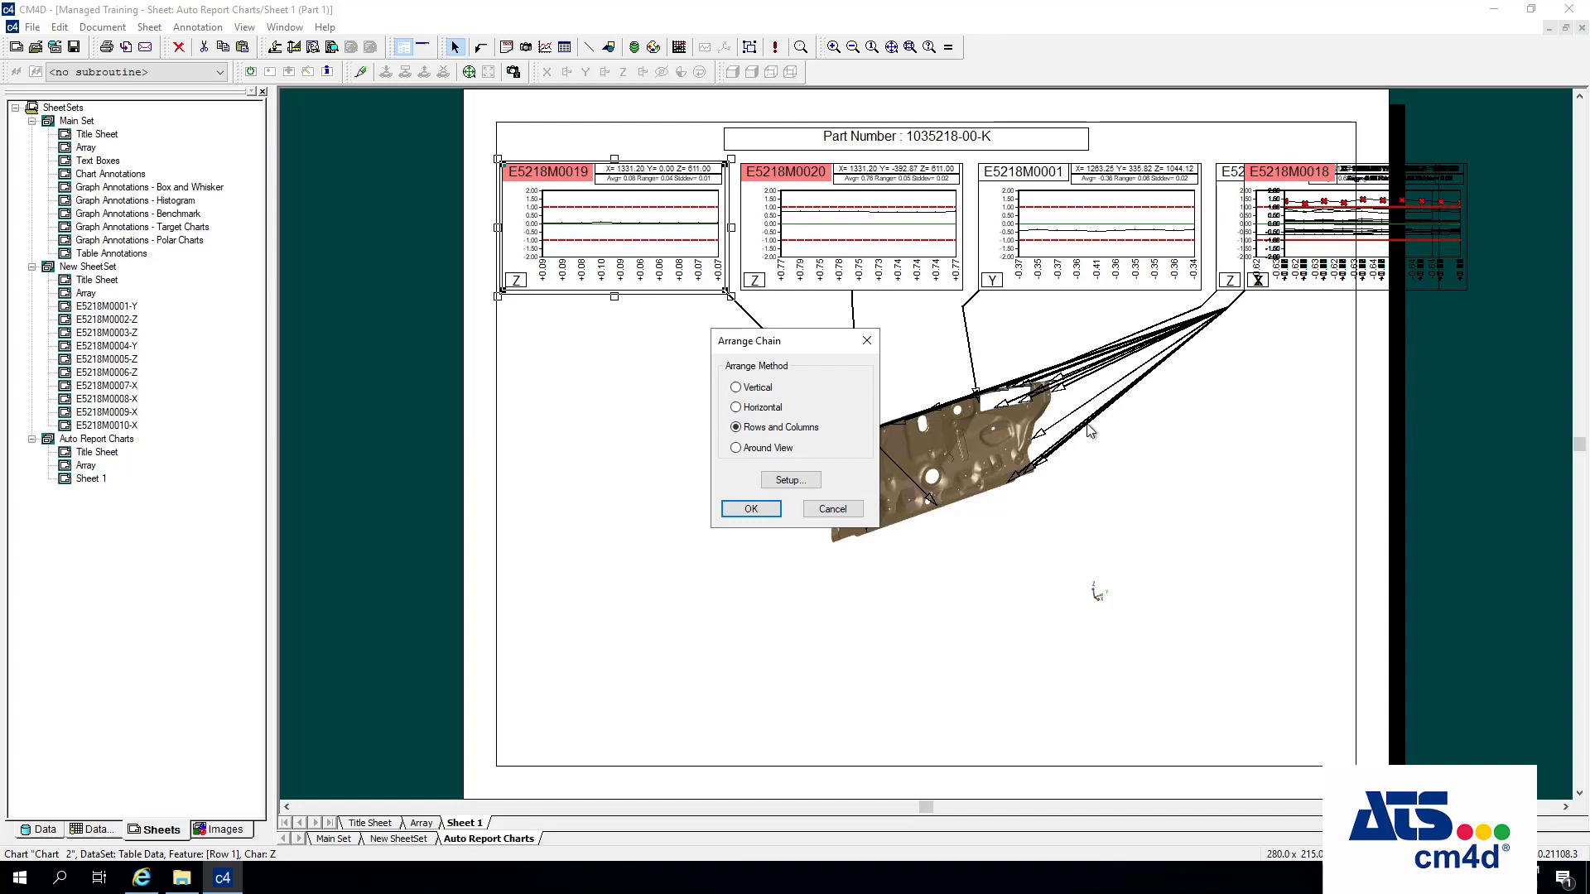
pyautogui.click(750, 508)
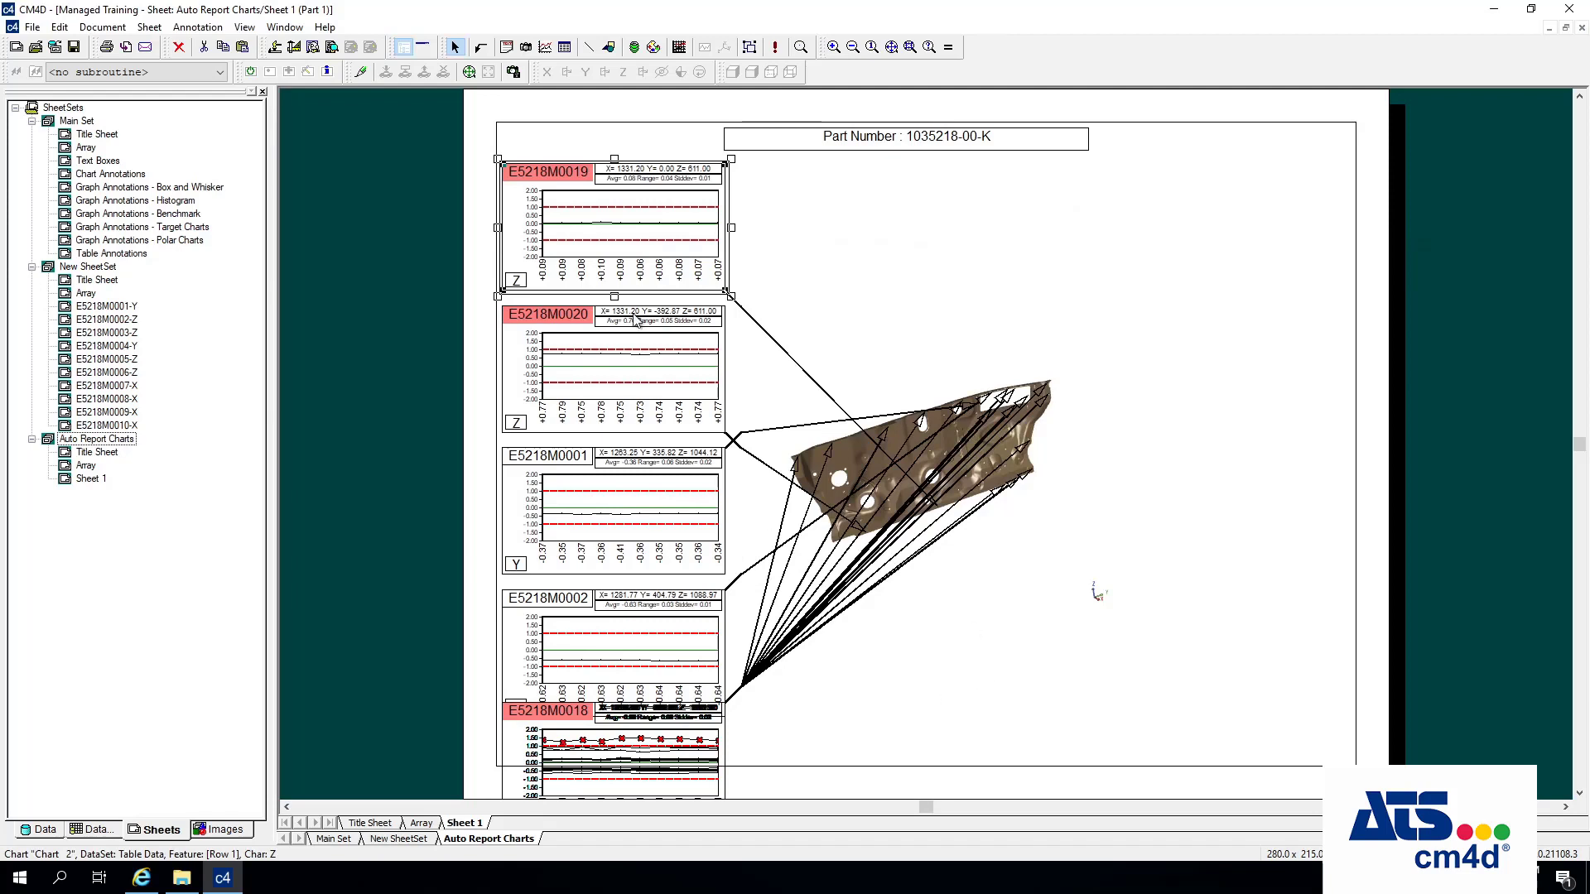
# Examine the setup options of the Rows and Columns, Vertical and Horizontal methods for arranging the chart chain.
pyautogui.rightClick(656, 234)
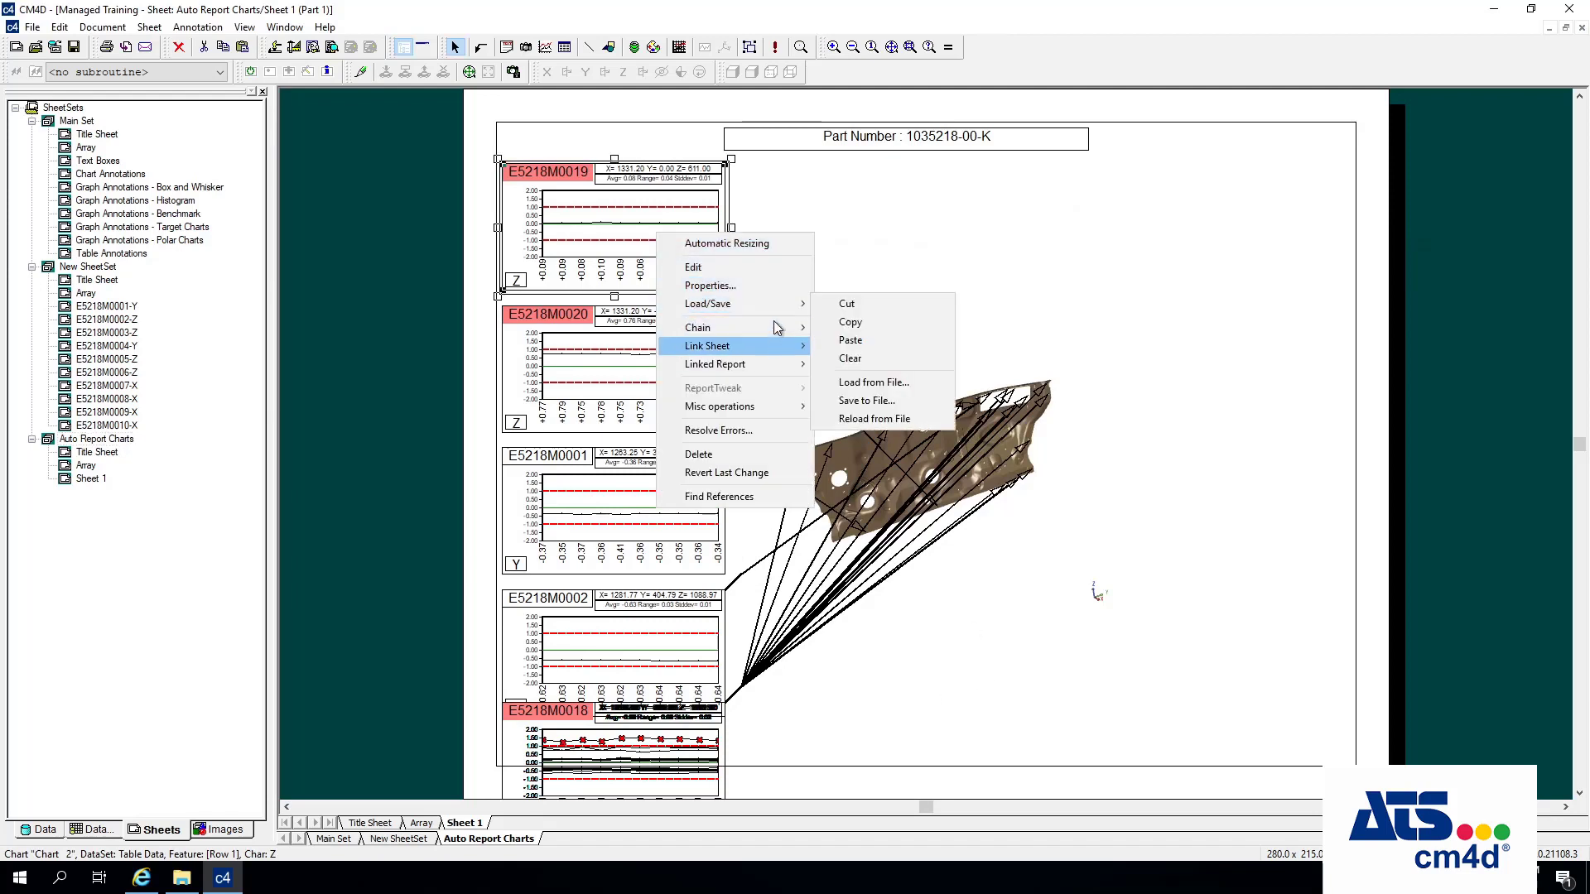
pyautogui.moveTo(800, 335)
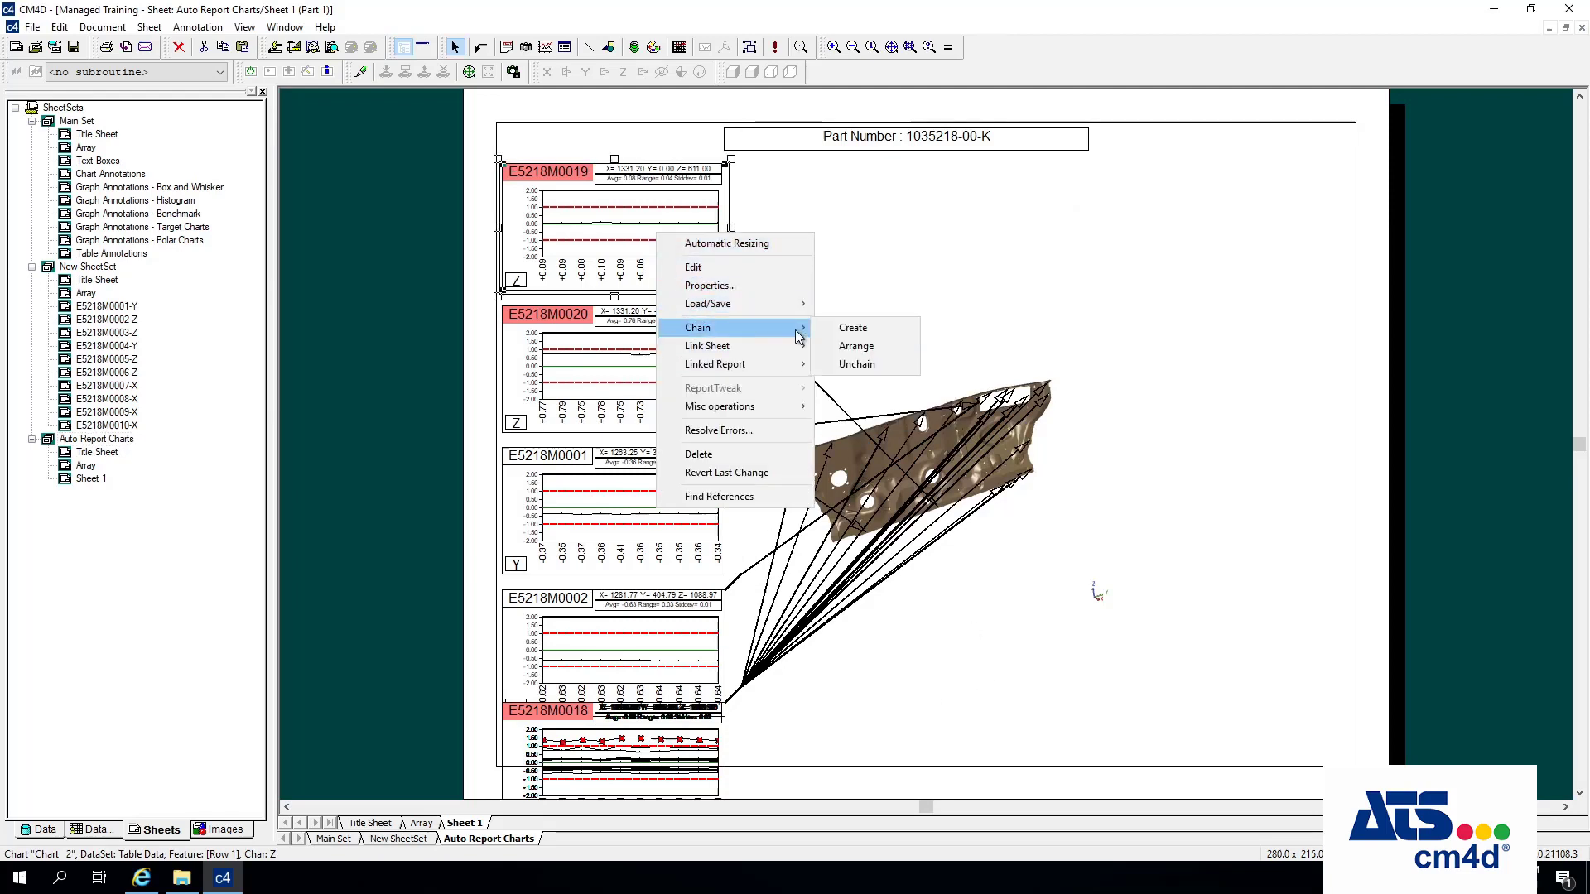
pyautogui.click(858, 347)
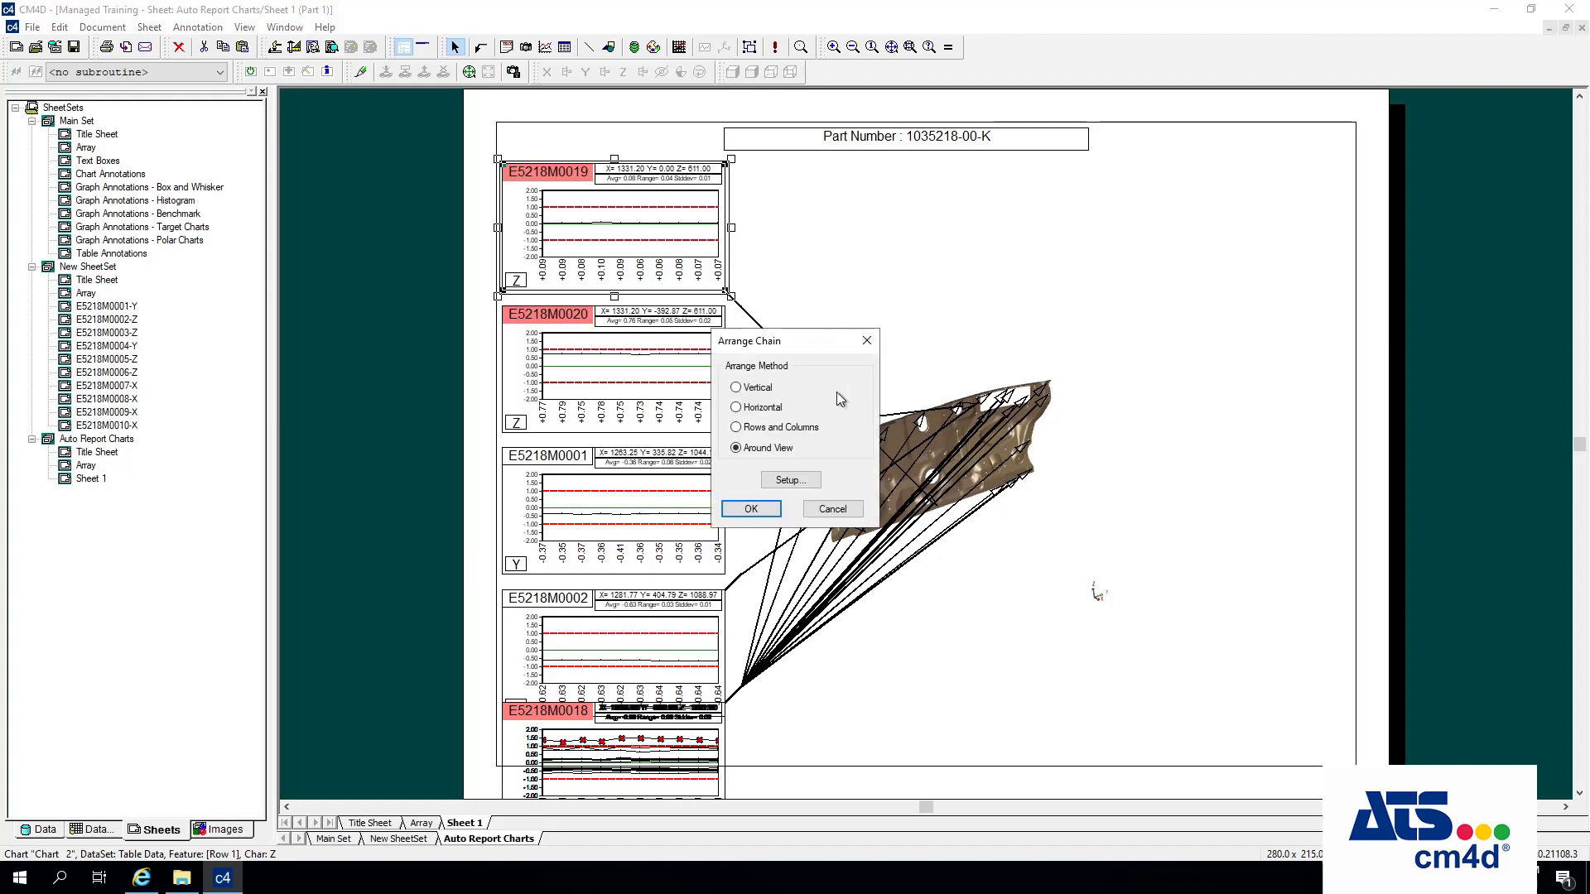
pyautogui.click(785, 480)
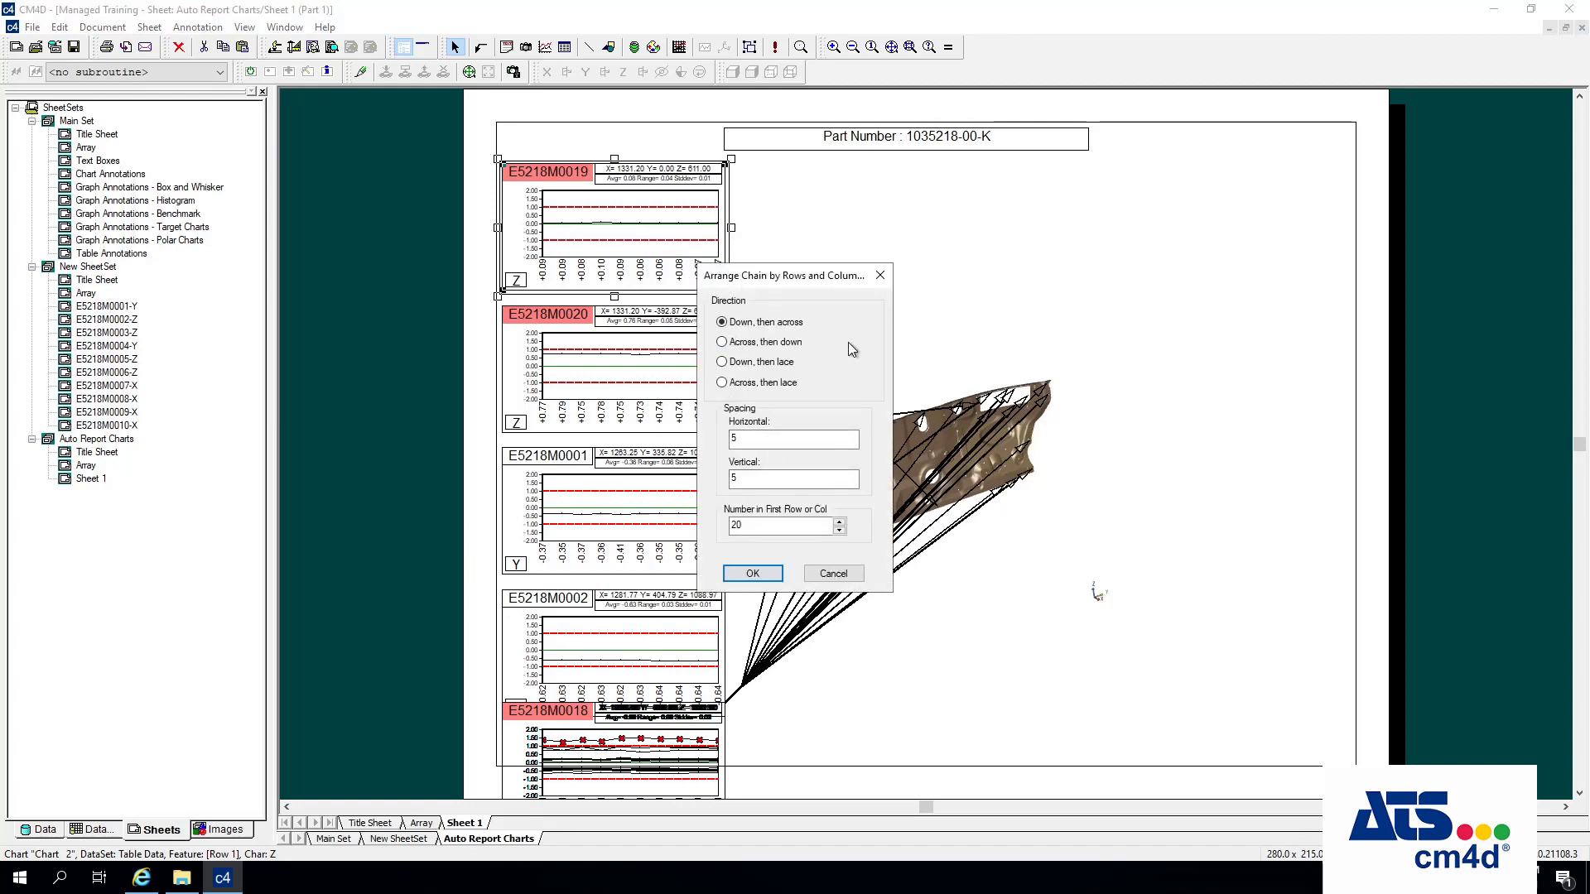
pyautogui.click(826, 576)
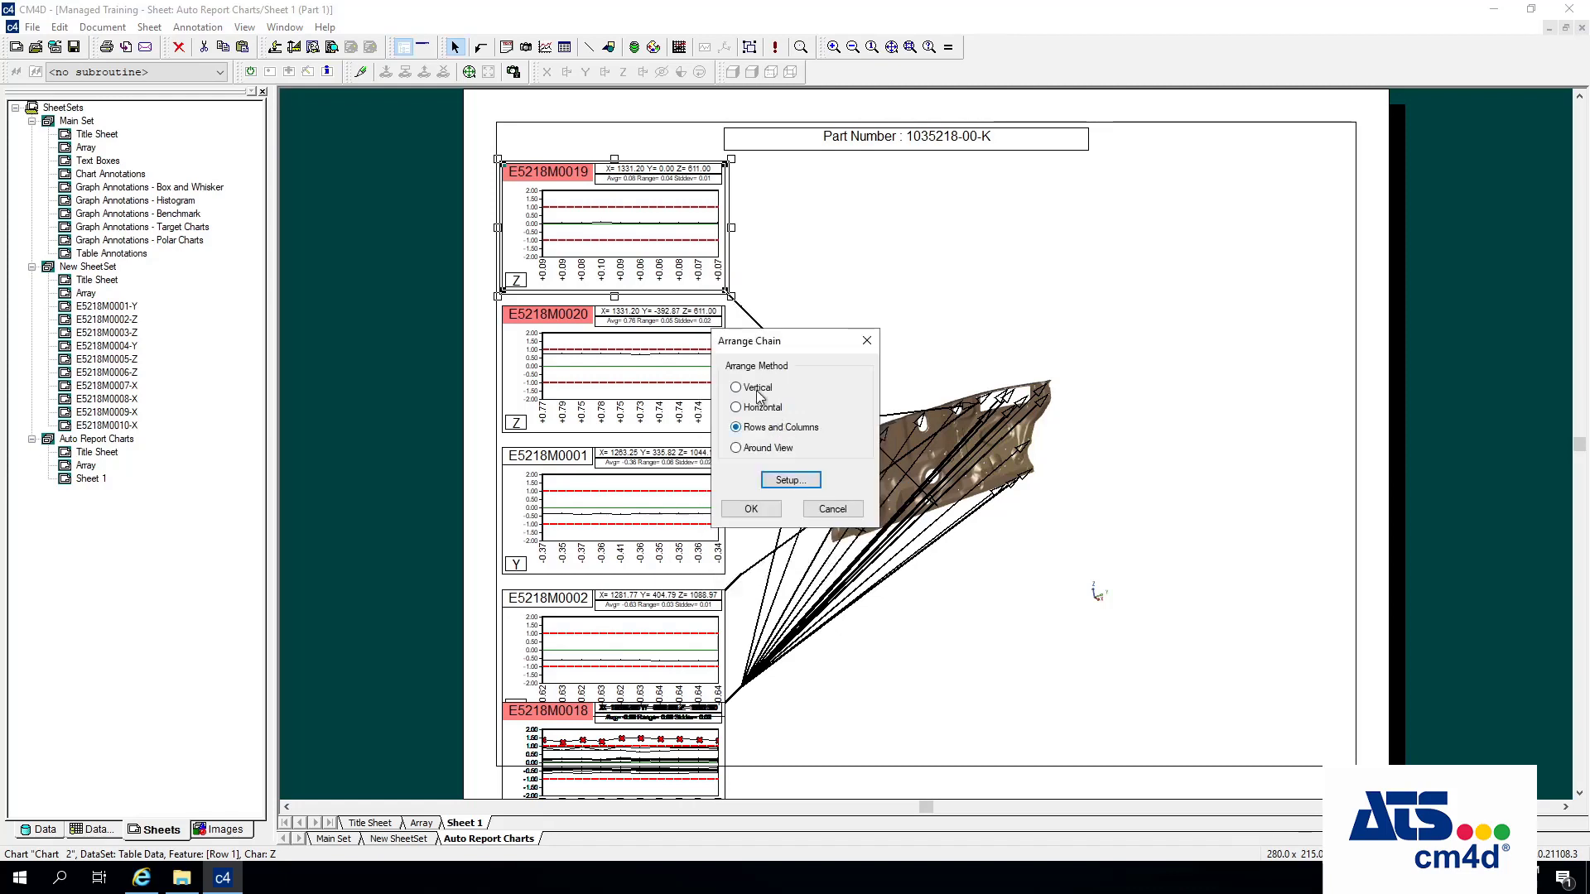
pyautogui.click(757, 389)
pyautogui.click(793, 481)
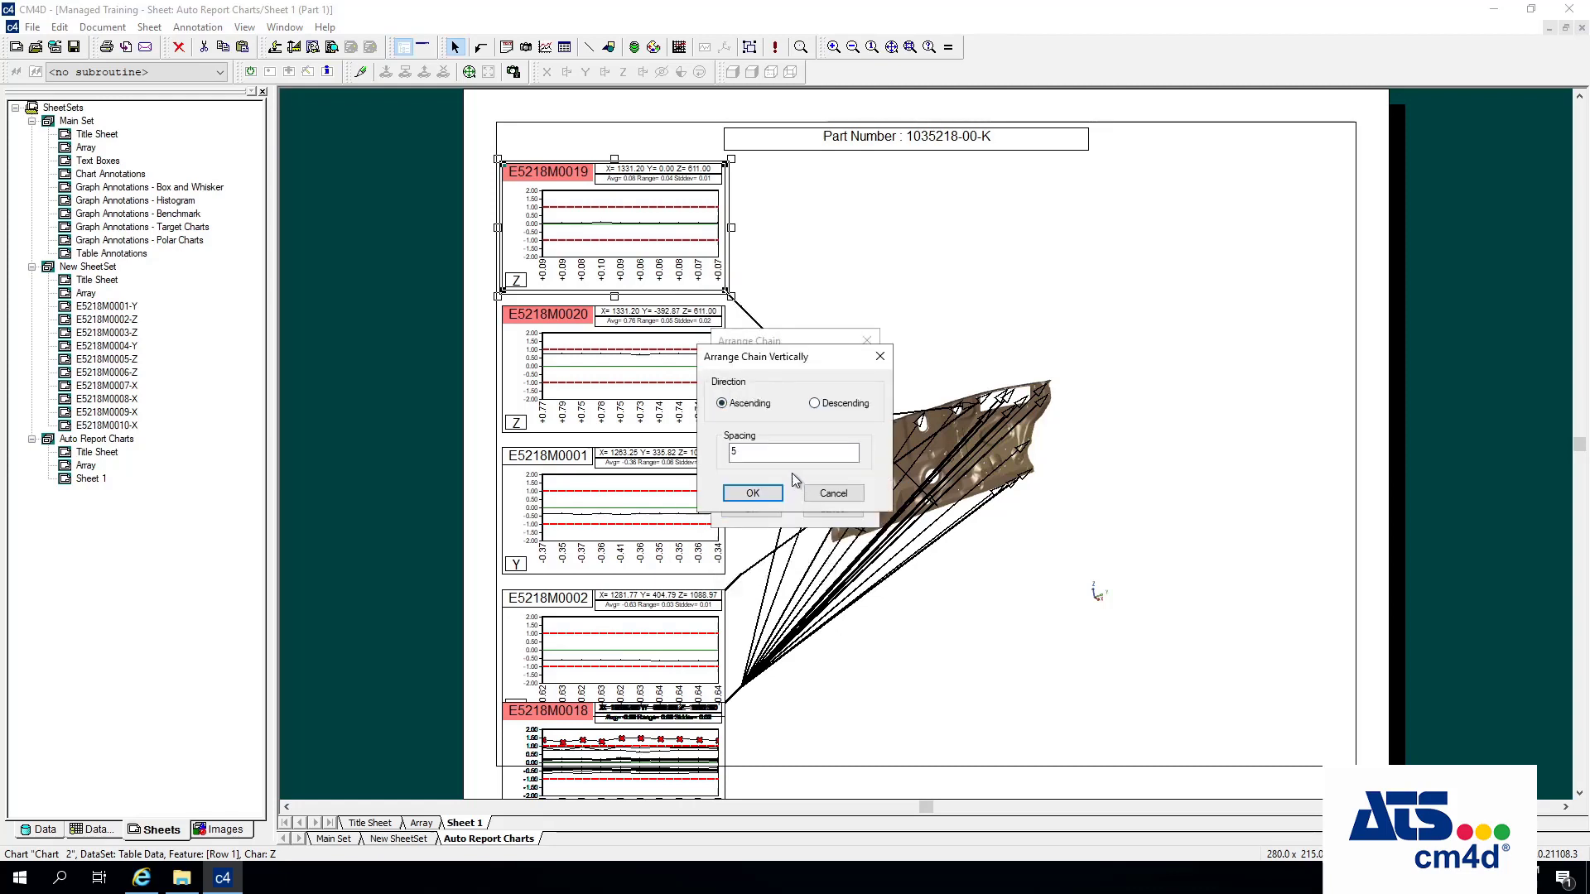
pyautogui.click(782, 456)
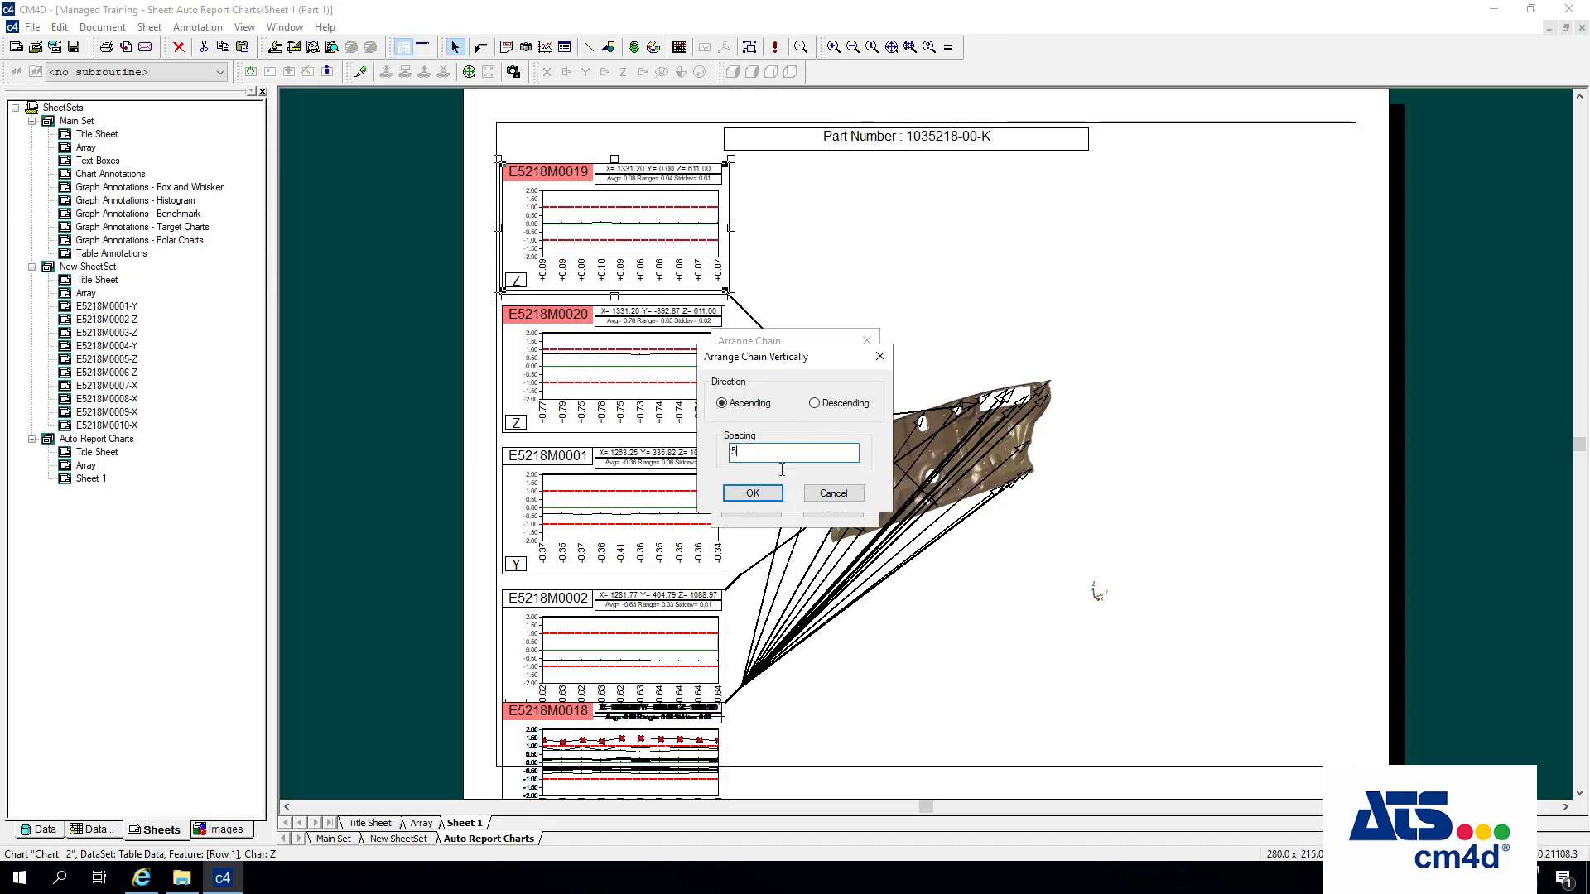
pyautogui.click(833, 493)
pyautogui.click(758, 408)
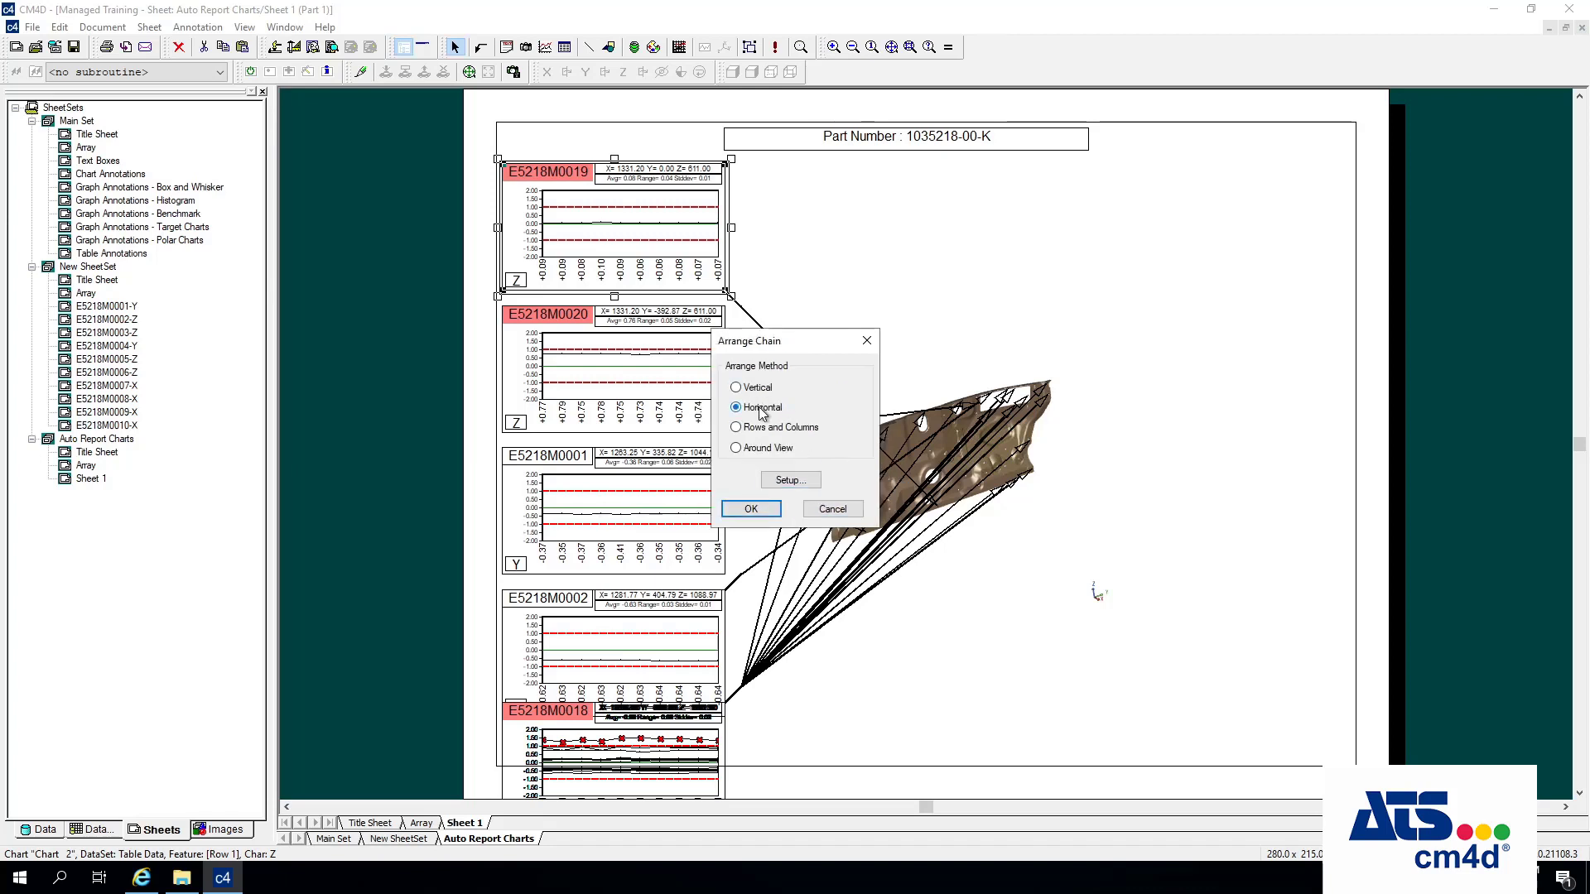
pyautogui.click(790, 479)
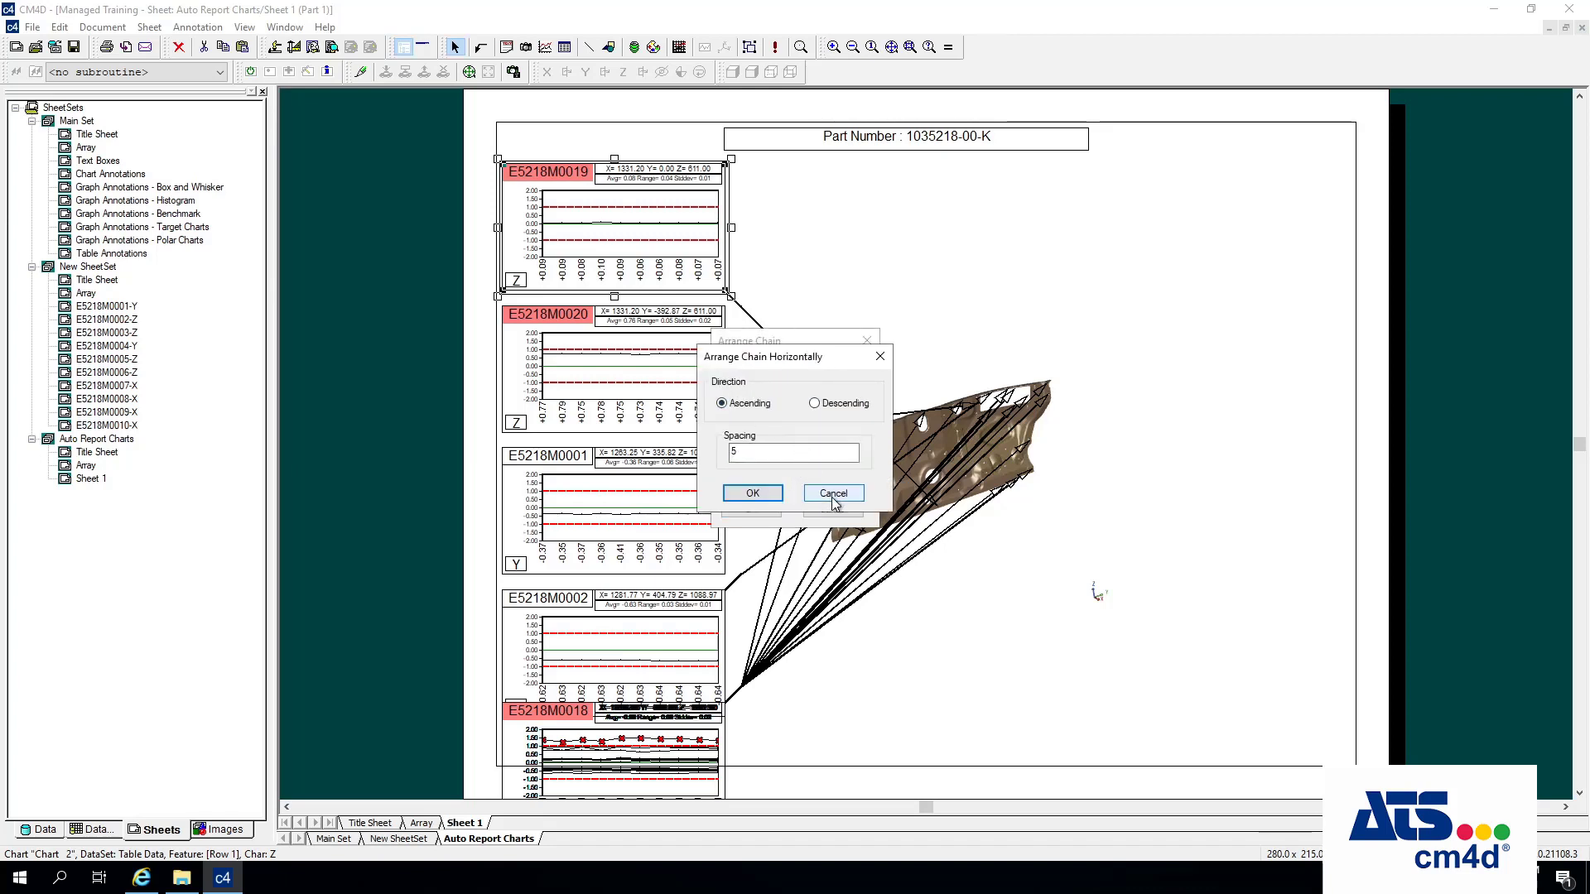
pyautogui.click(833, 495)
# Arrange the chain in rows and columns, across then down, with four charts per row and horizontal and vertical spacing of 1.
pyautogui.click(758, 429)
pyautogui.click(791, 480)
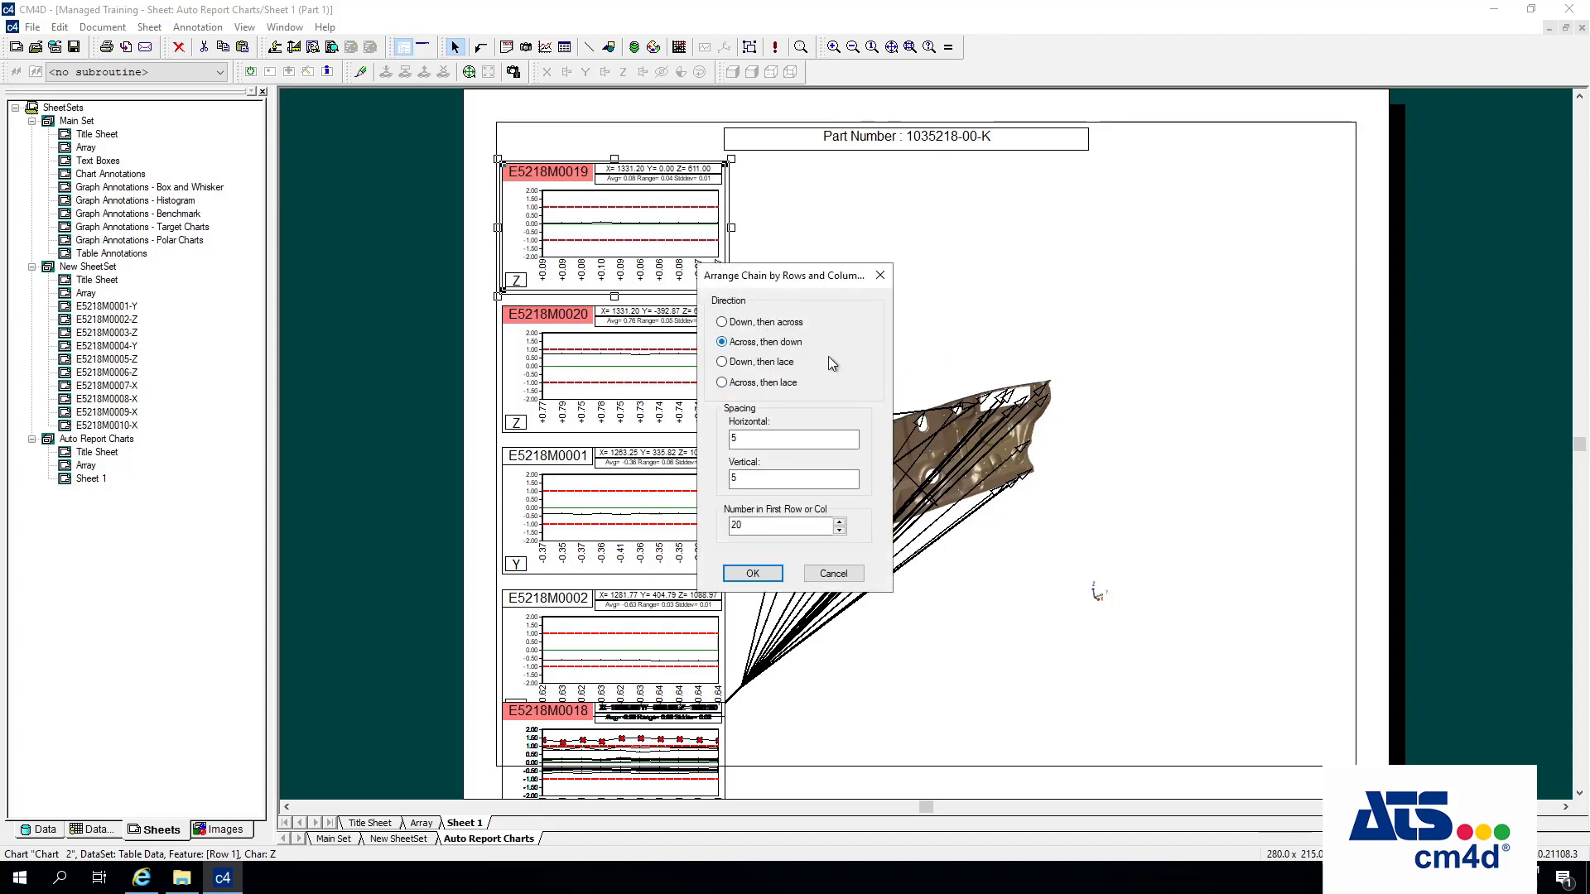
pyautogui.doubleClick(761, 439)
pyautogui.write('1')
pyautogui.doubleClick(744, 480)
pyautogui.write('1')
pyautogui.press('Tab')
pyautogui.click(751, 573)
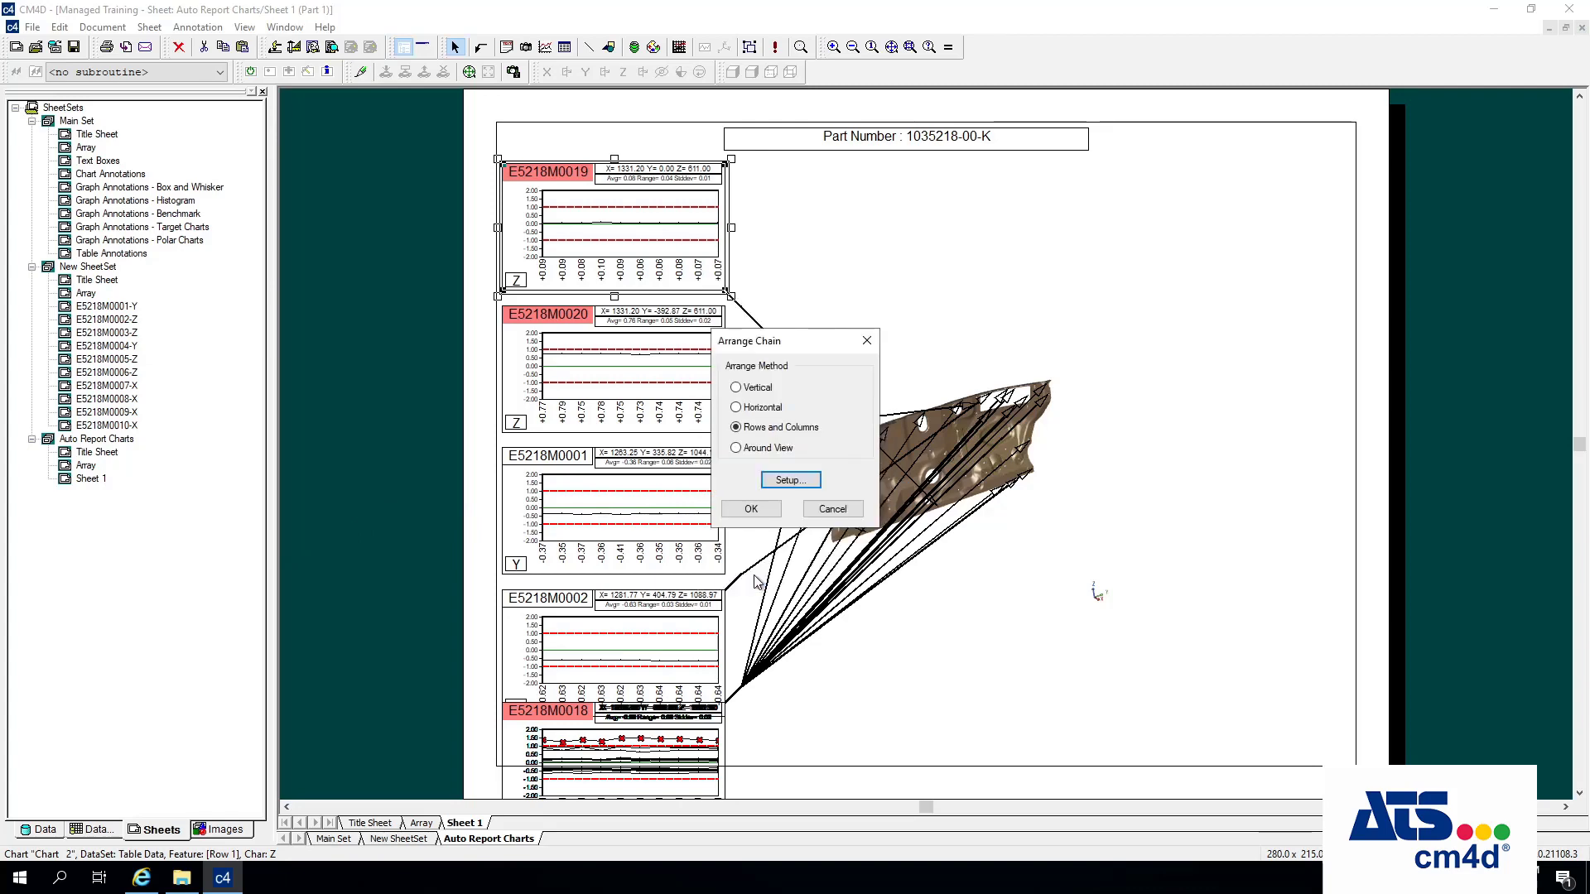
pyautogui.click(750, 509)
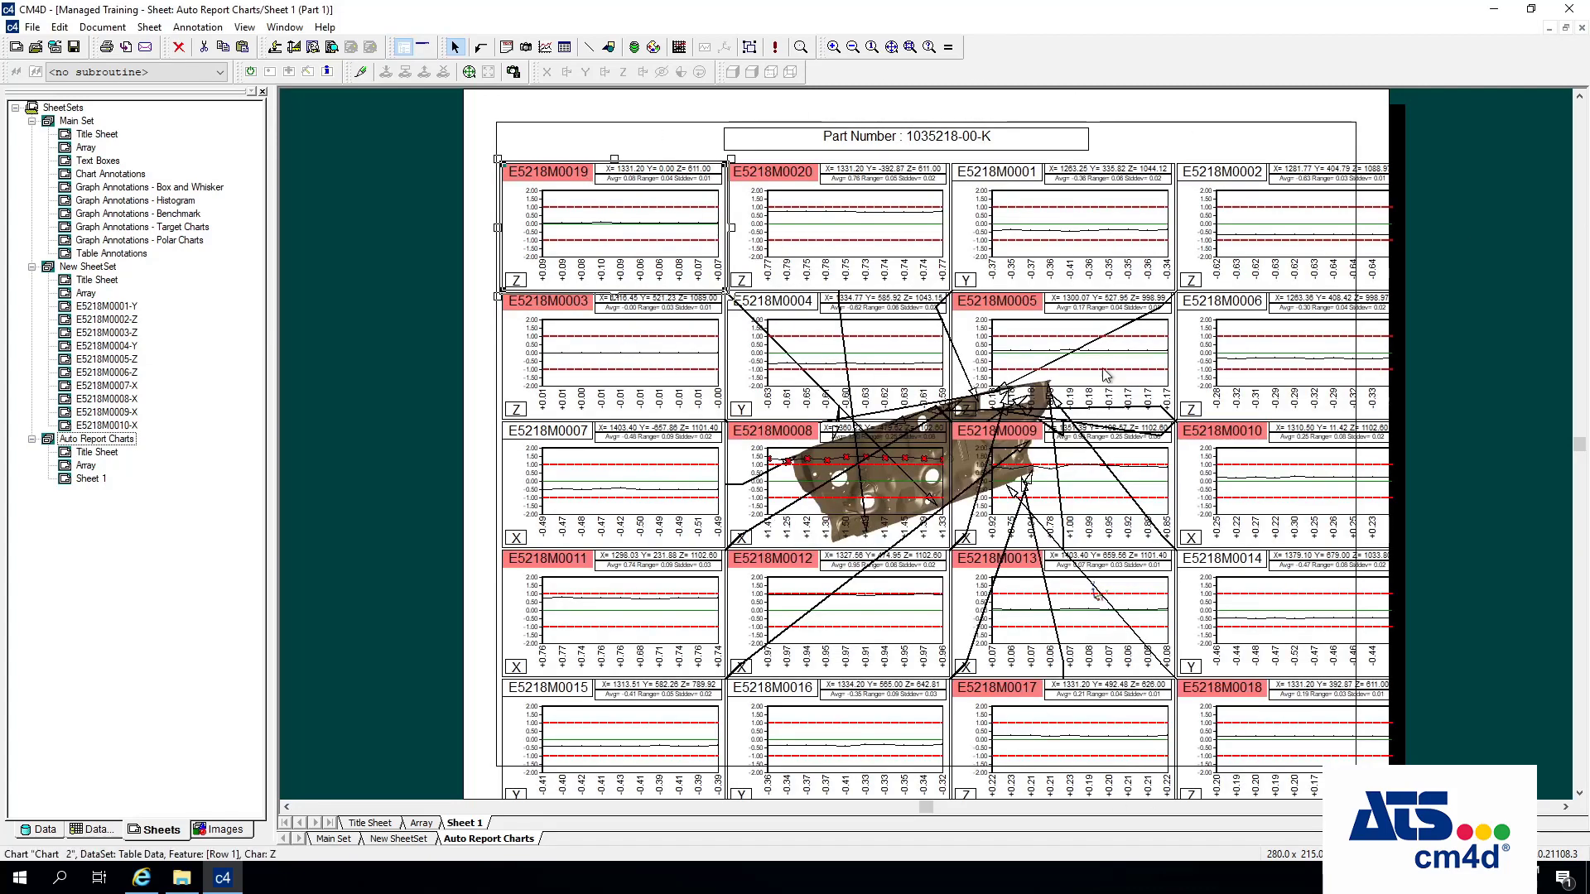
# Arrange the chart chain around the view using technique Four with a spacing of 1.
pyautogui.rightClick(712, 213)
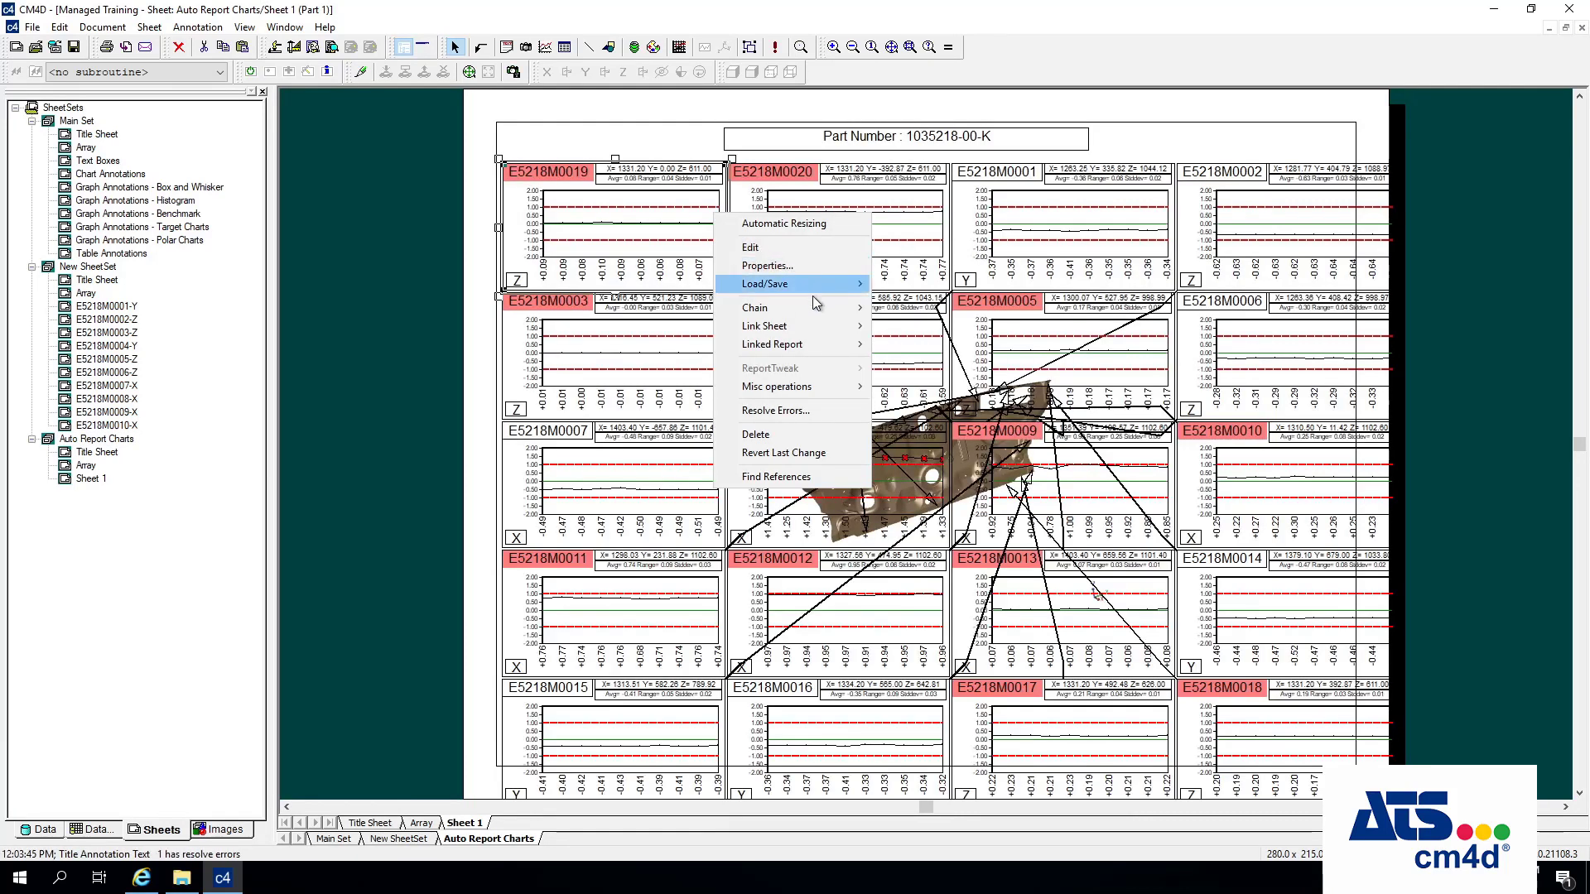
pyautogui.moveTo(853, 307)
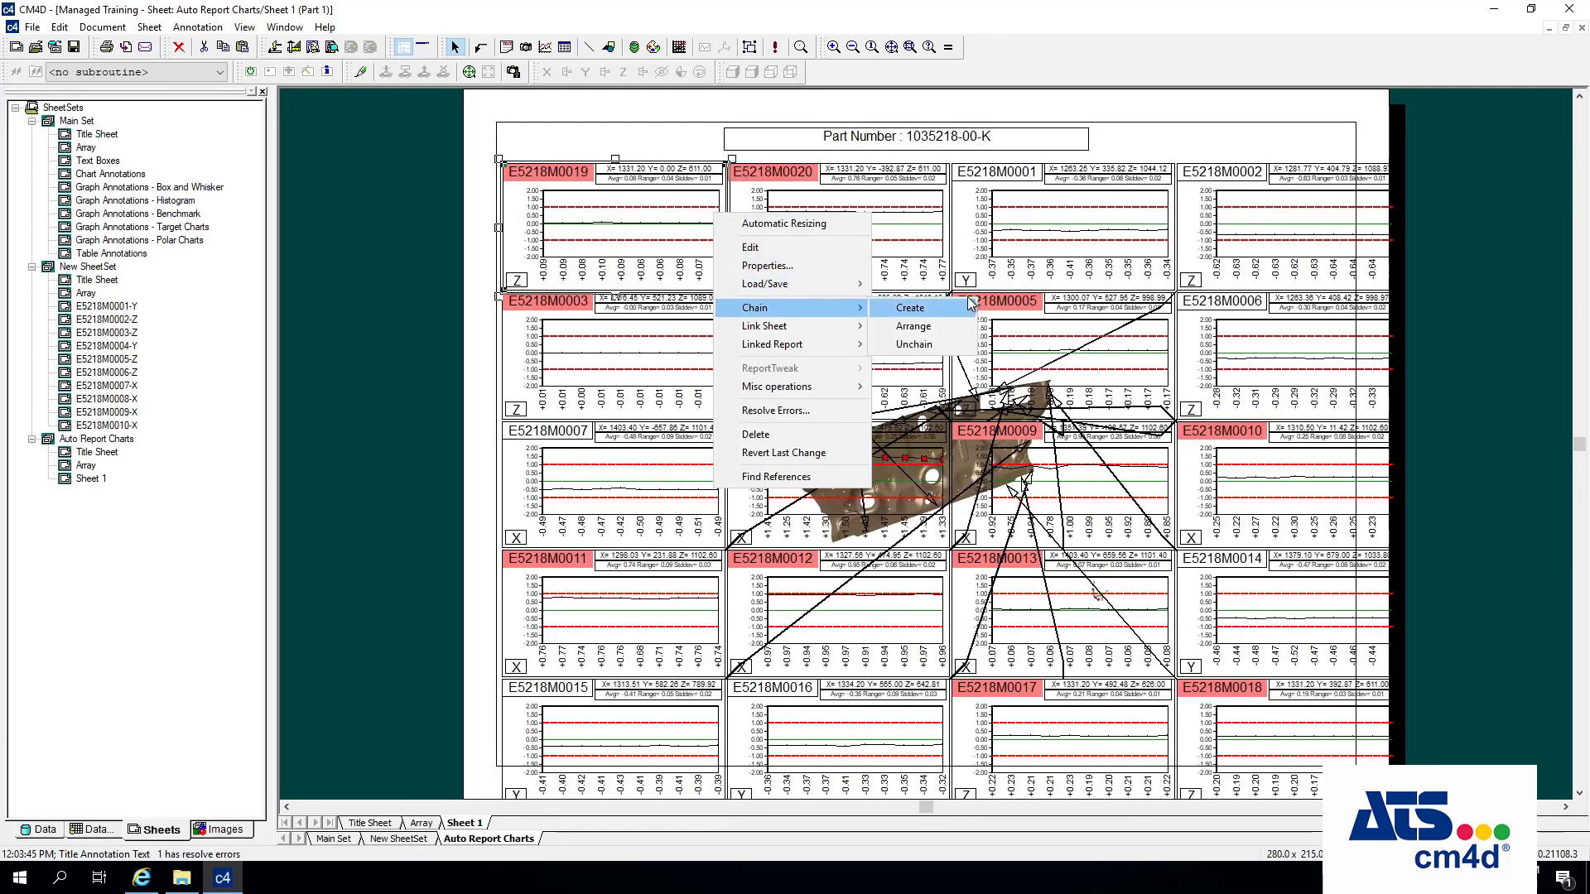
pyautogui.click(928, 327)
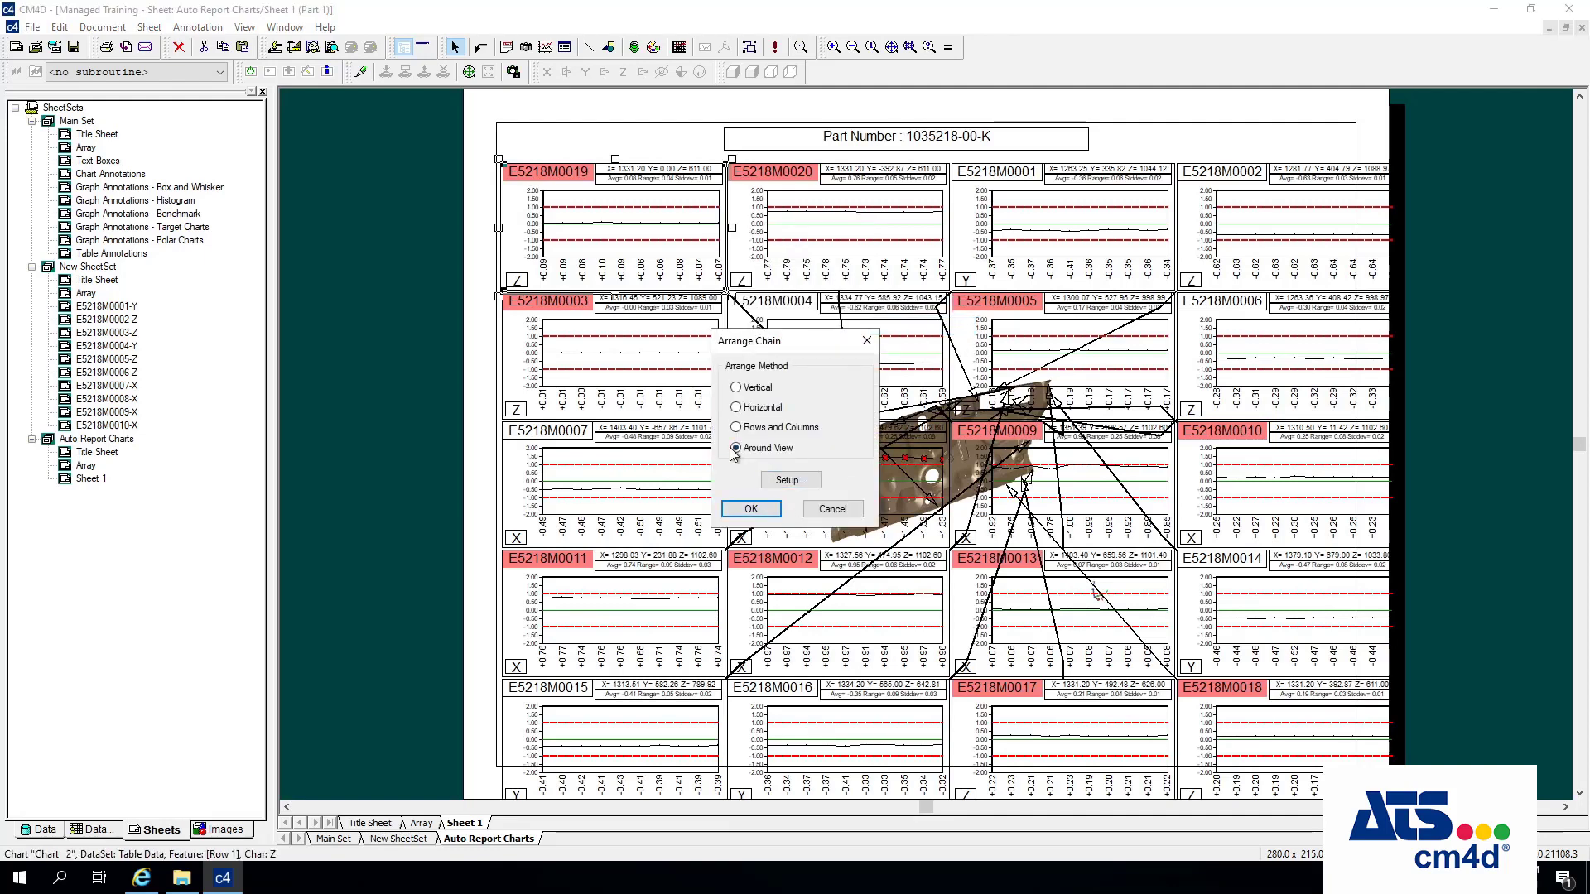
pyautogui.click(791, 480)
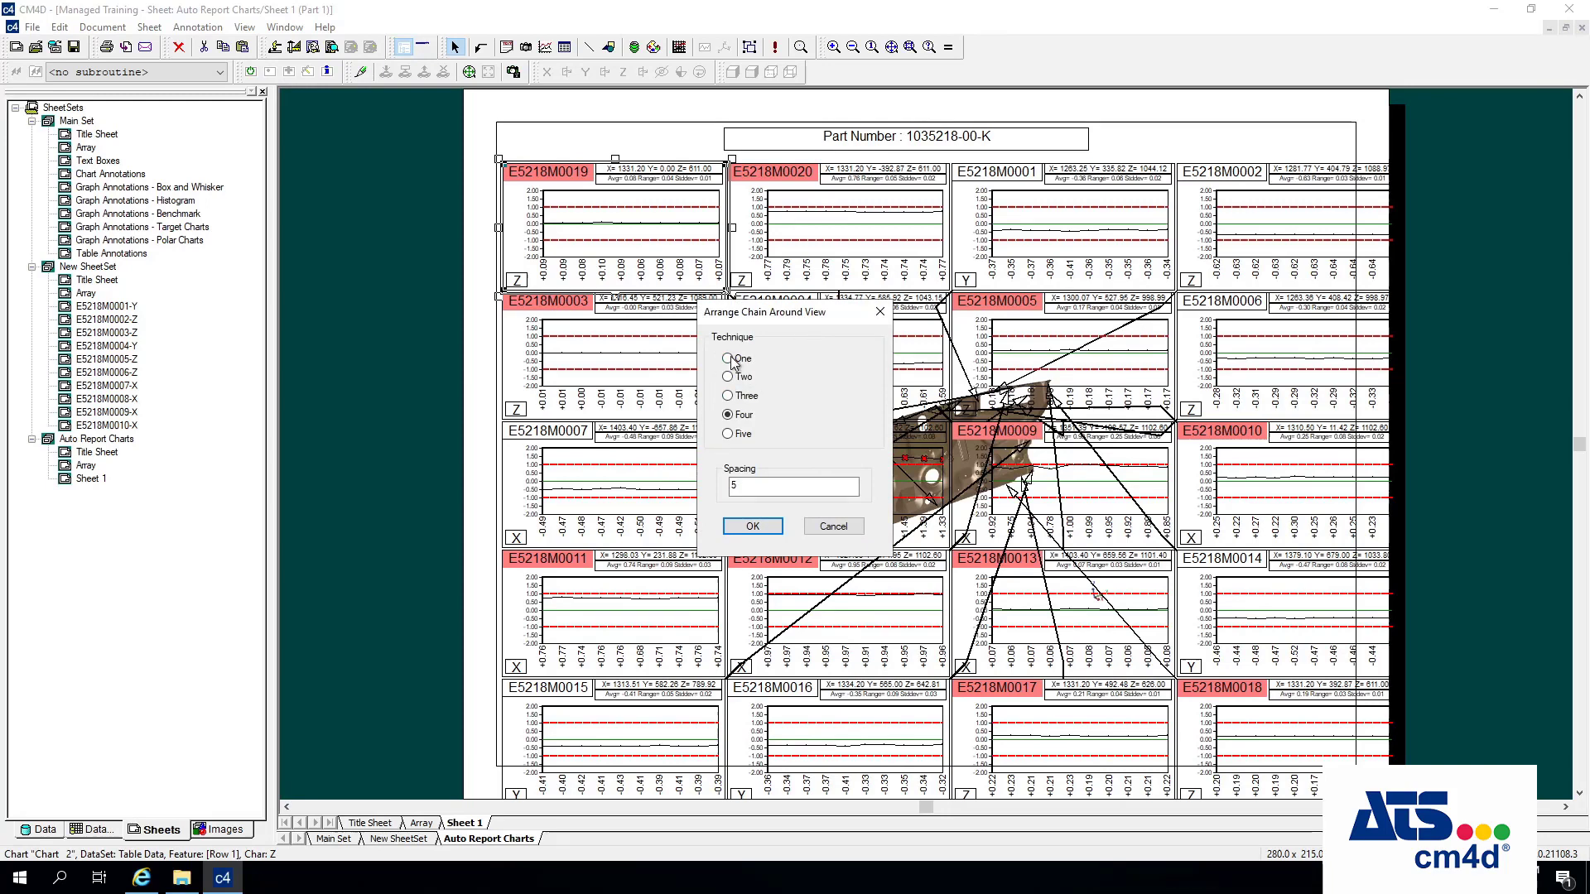
pyautogui.doubleClick(733, 485)
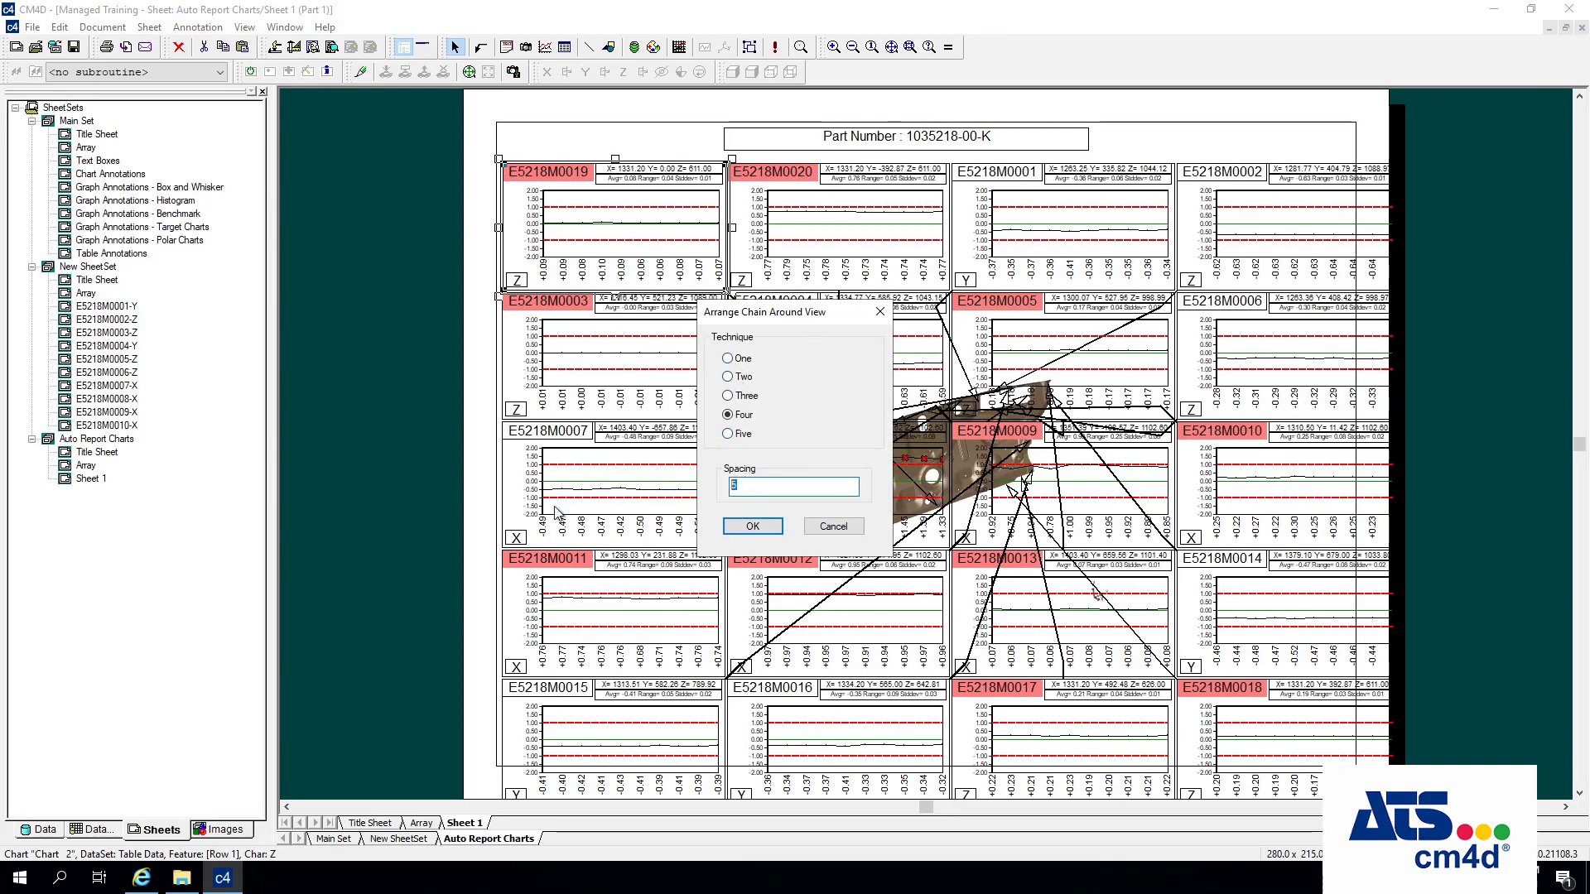
pyautogui.click(752, 526)
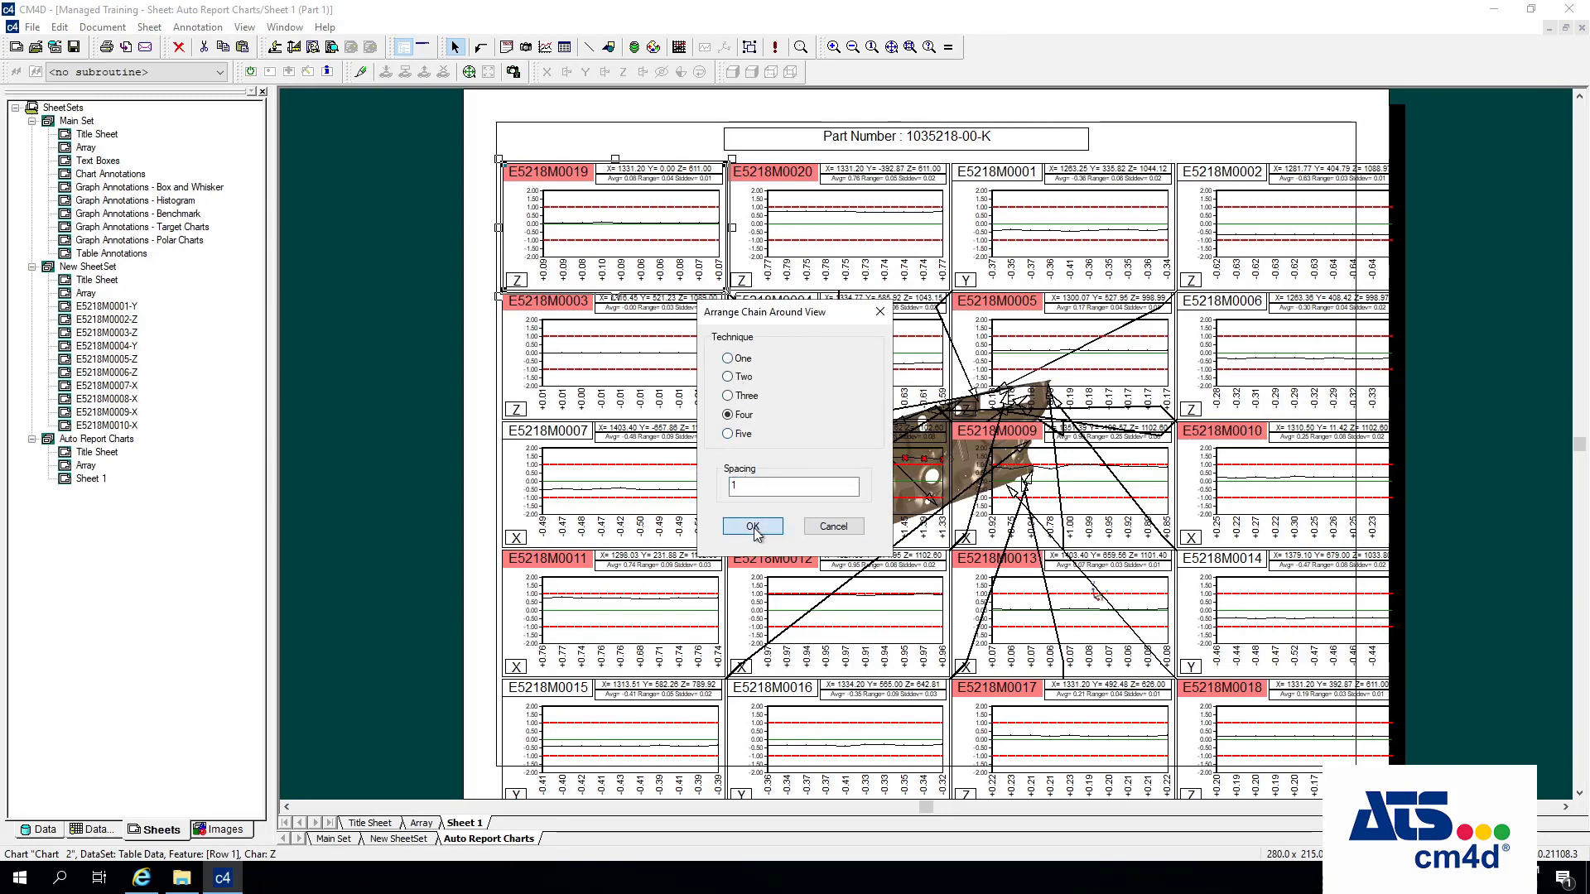
pyautogui.click(757, 513)
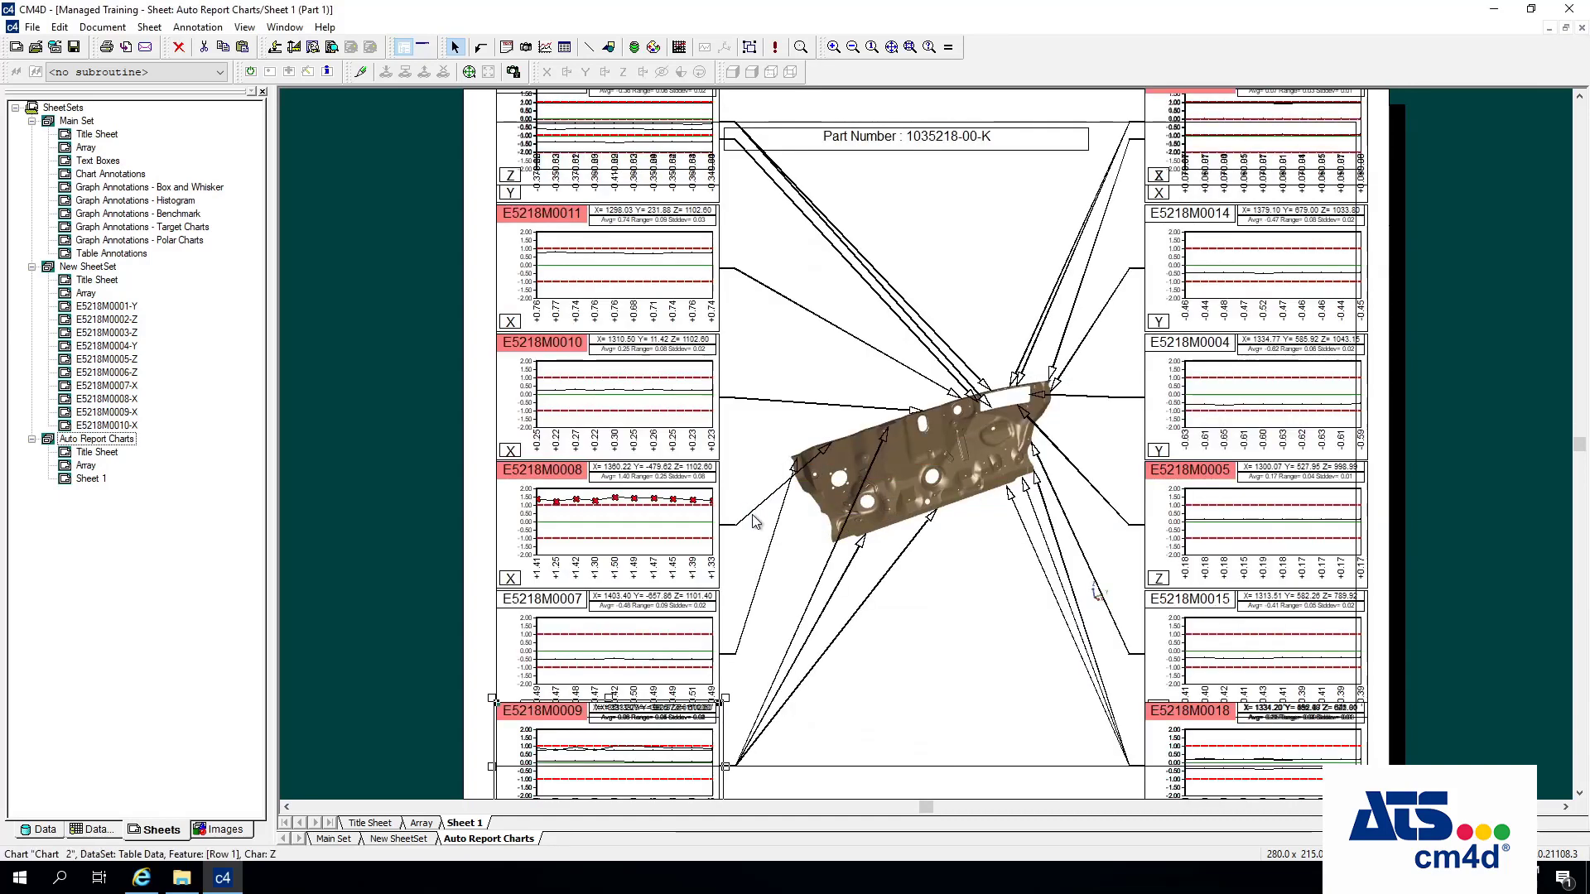
# Rearrange the chart chain around the view from the E5218M0011 chart with a spacing of 5.
pyautogui.rightClick(596, 257)
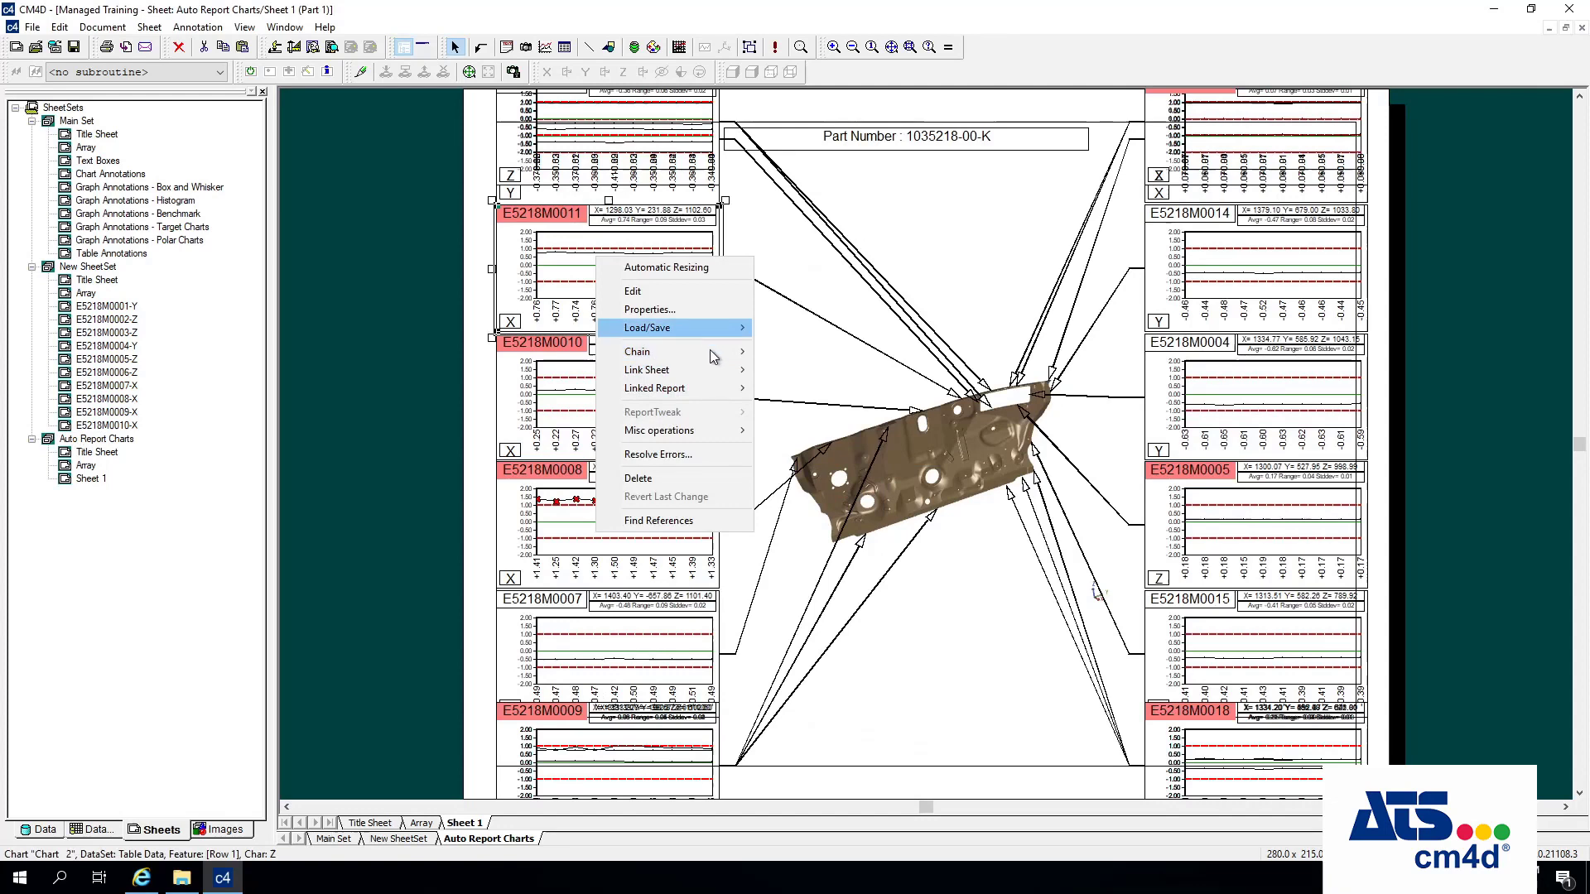
pyautogui.moveTo(663, 352)
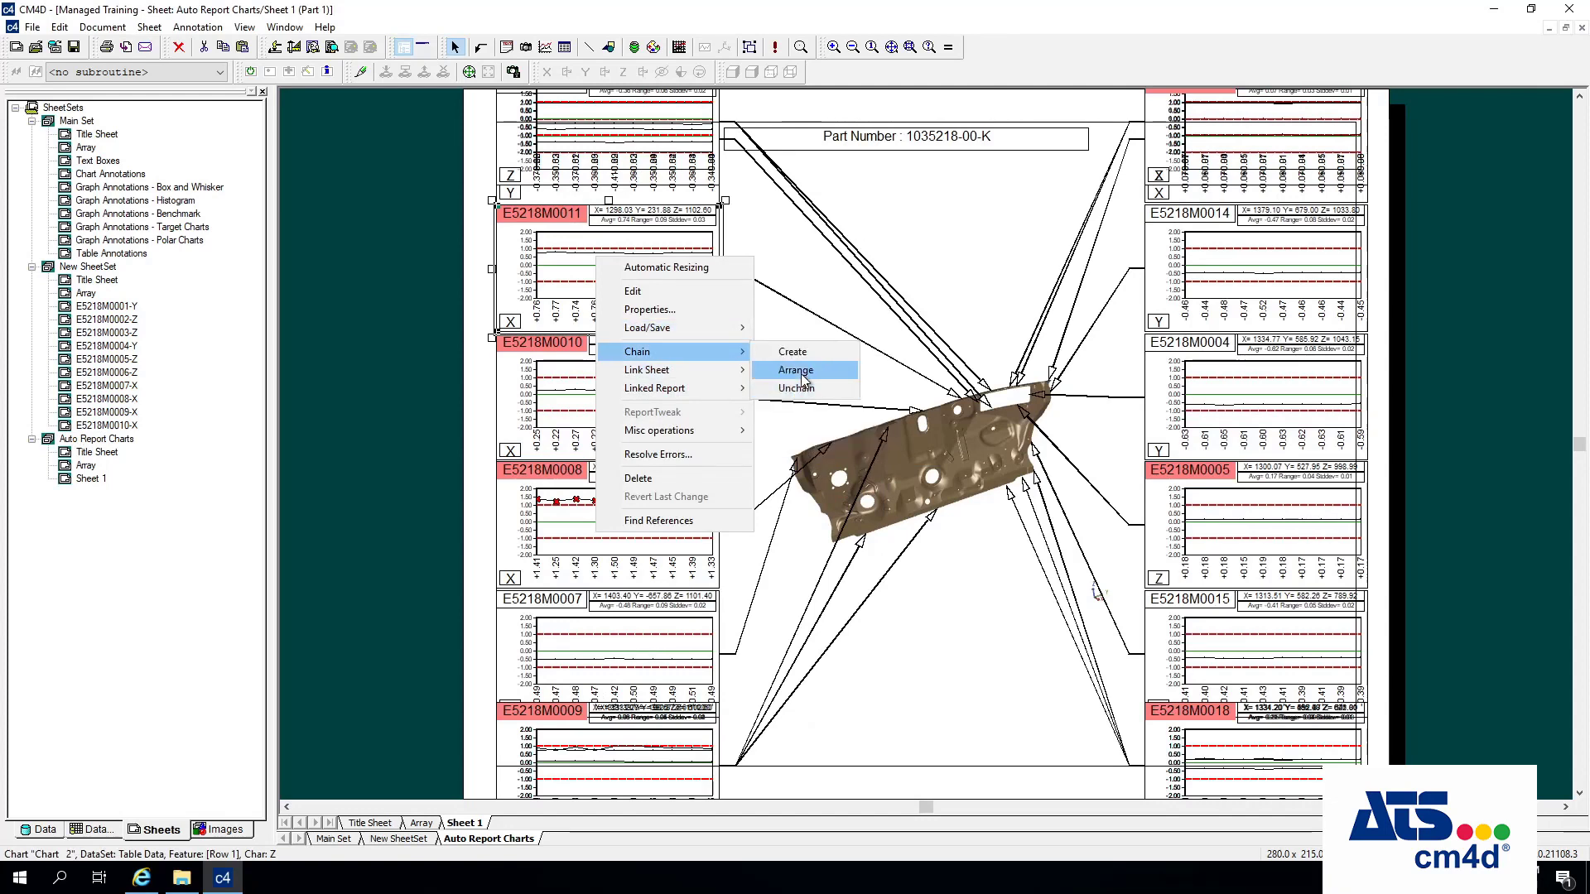
pyautogui.click(802, 373)
pyautogui.click(795, 475)
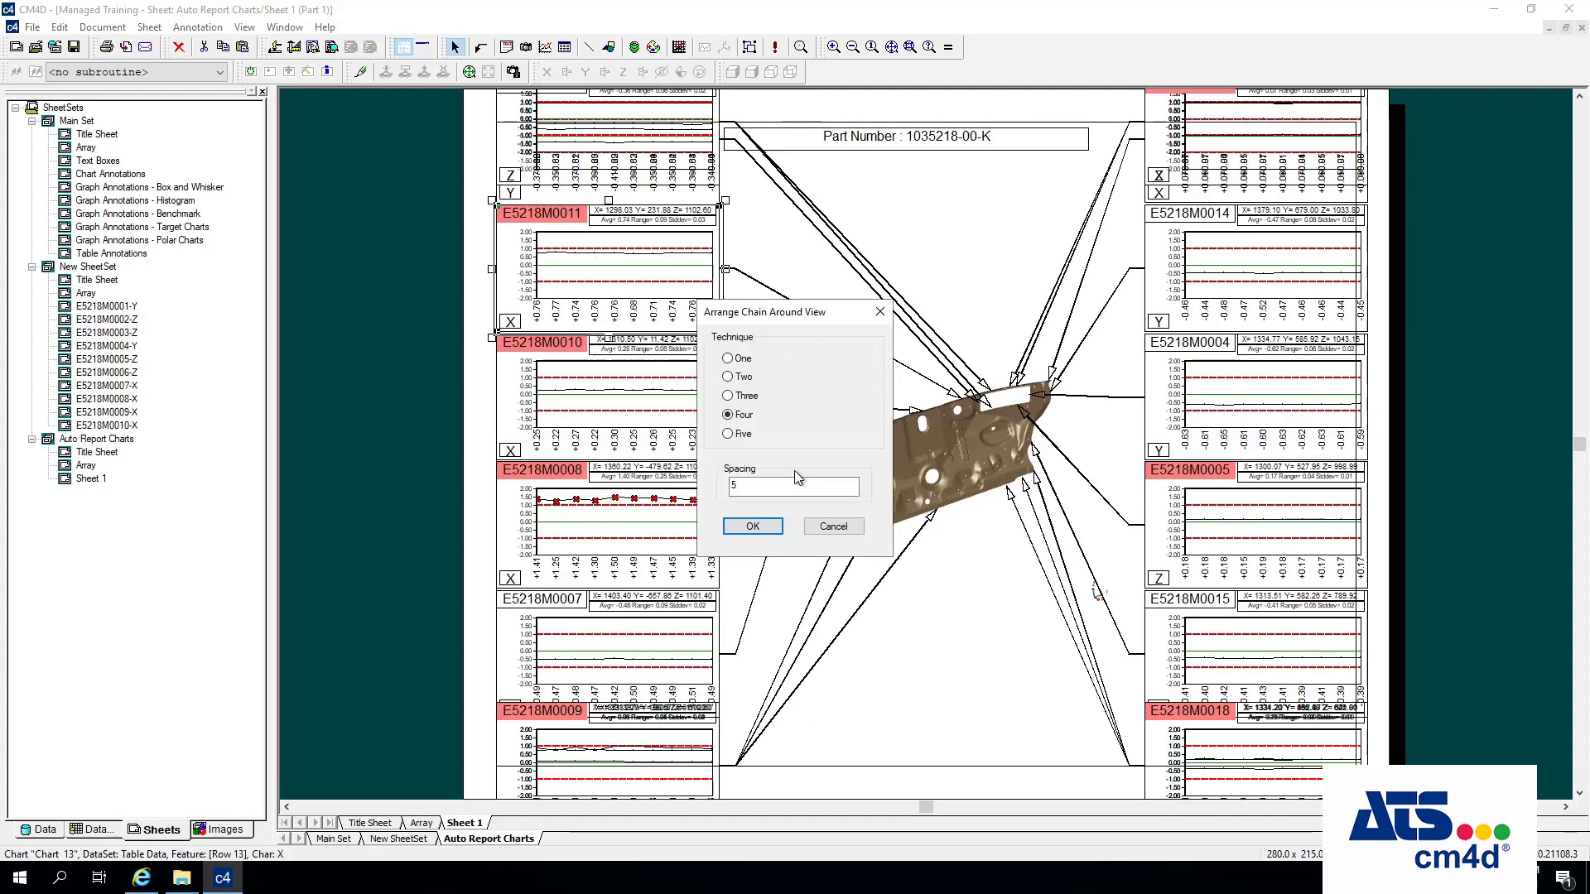
pyautogui.click(749, 527)
pyautogui.click(751, 509)
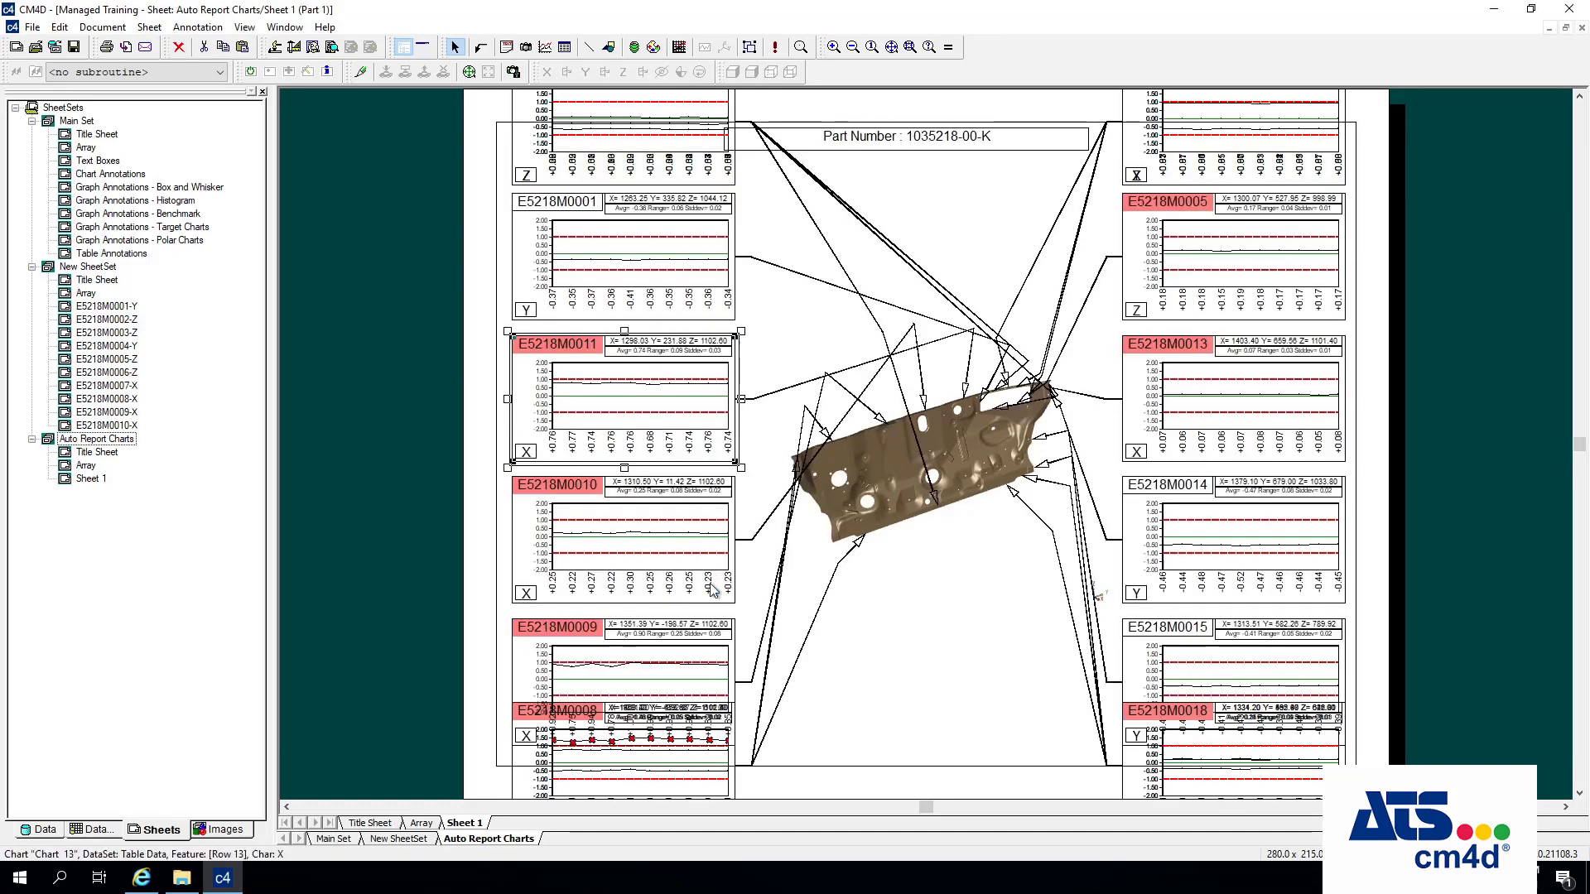
pyautogui.rightClick(584, 280)
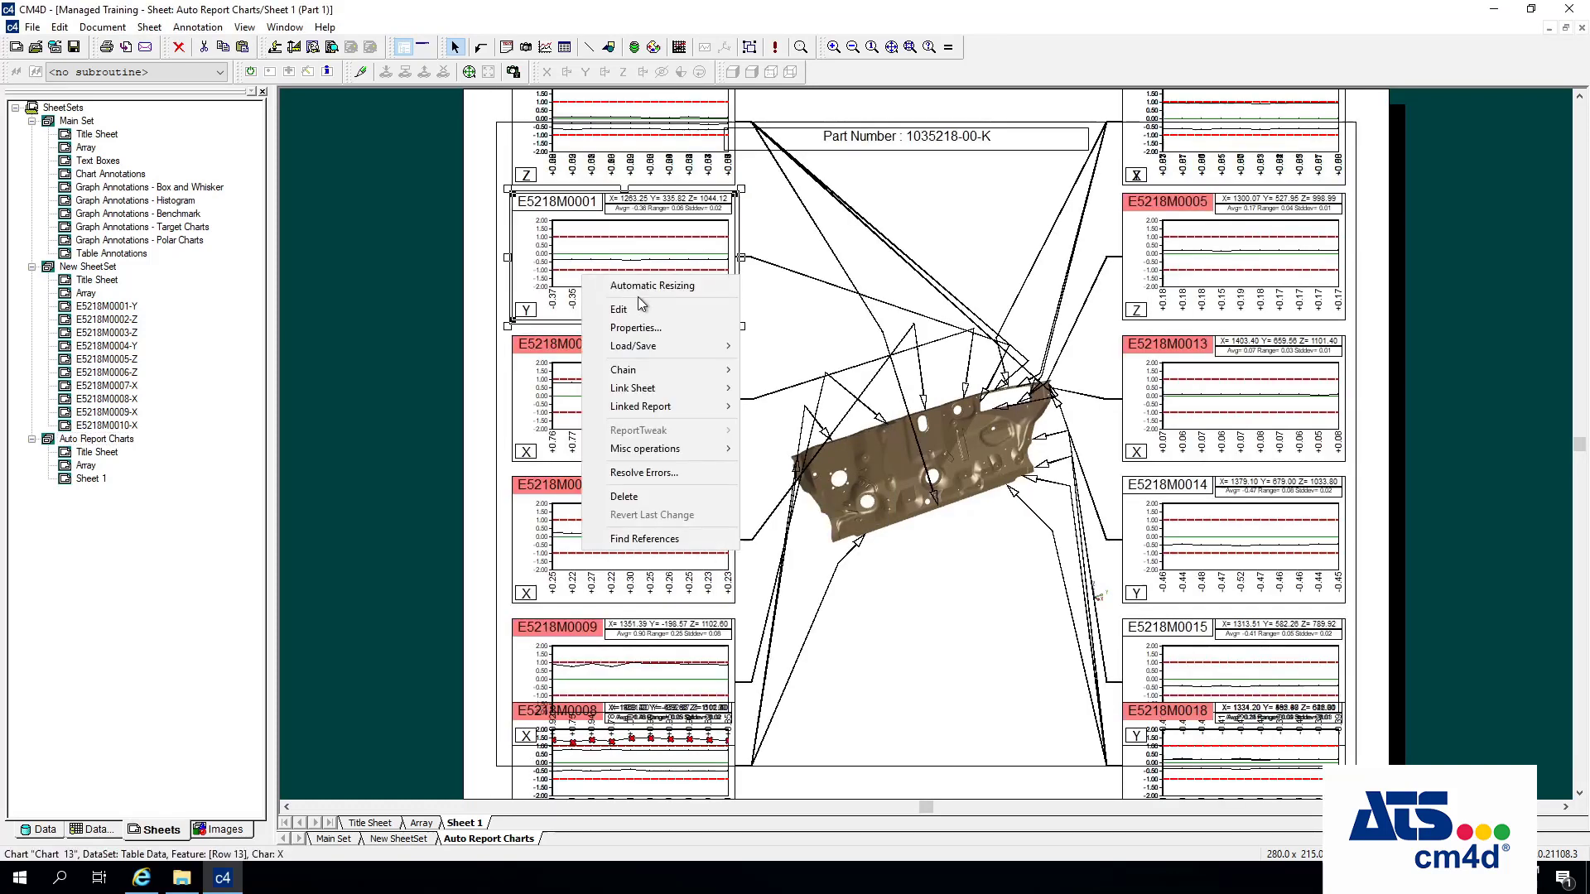
pyautogui.moveTo(705, 371)
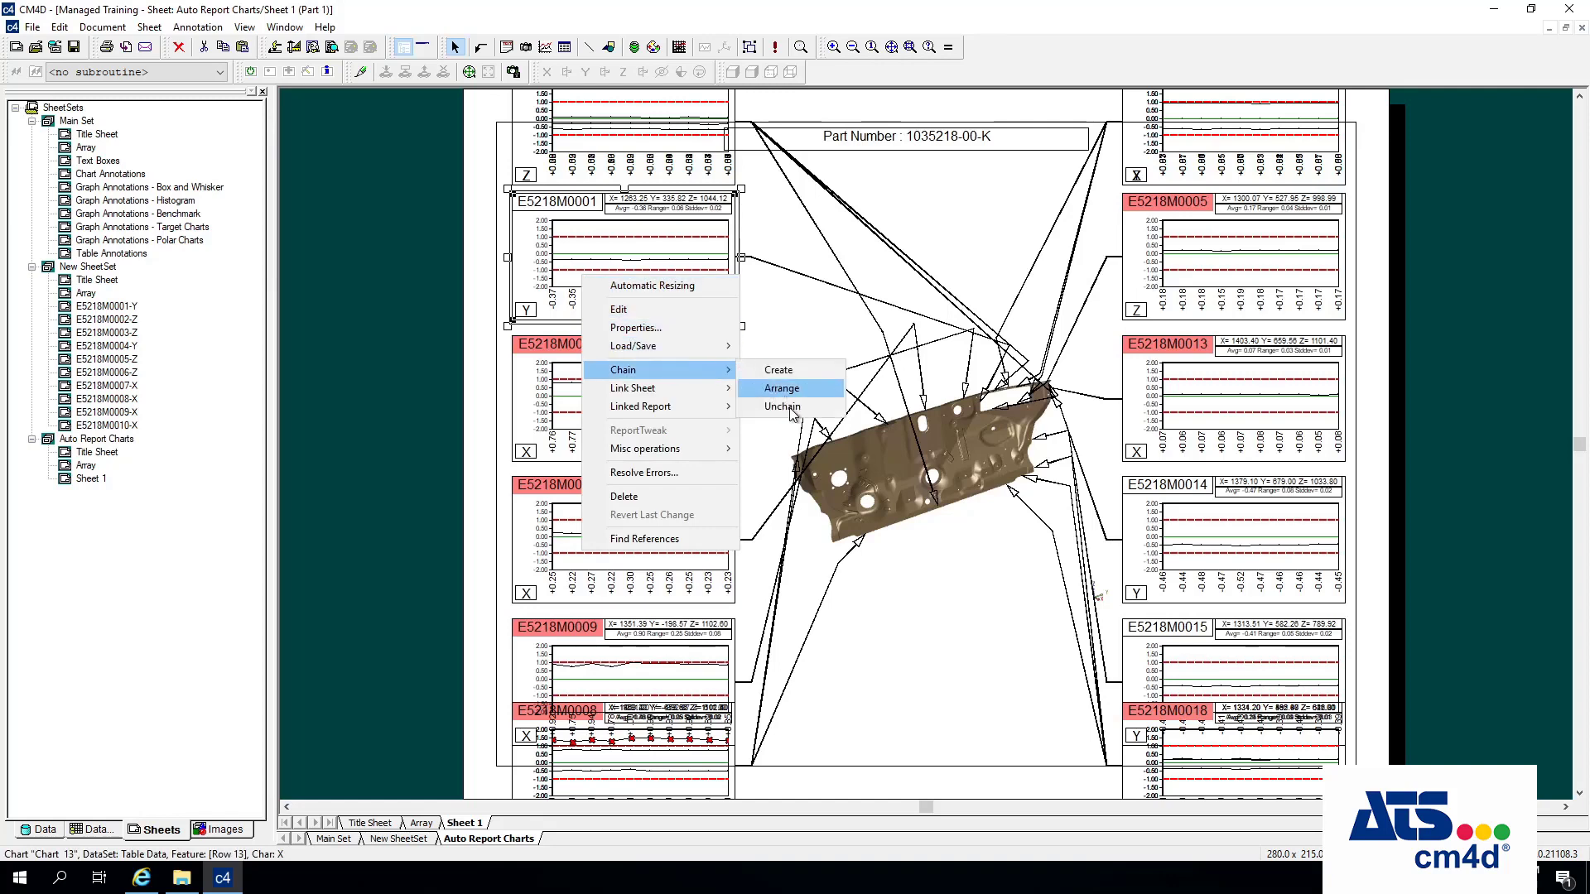
pyautogui.click(797, 389)
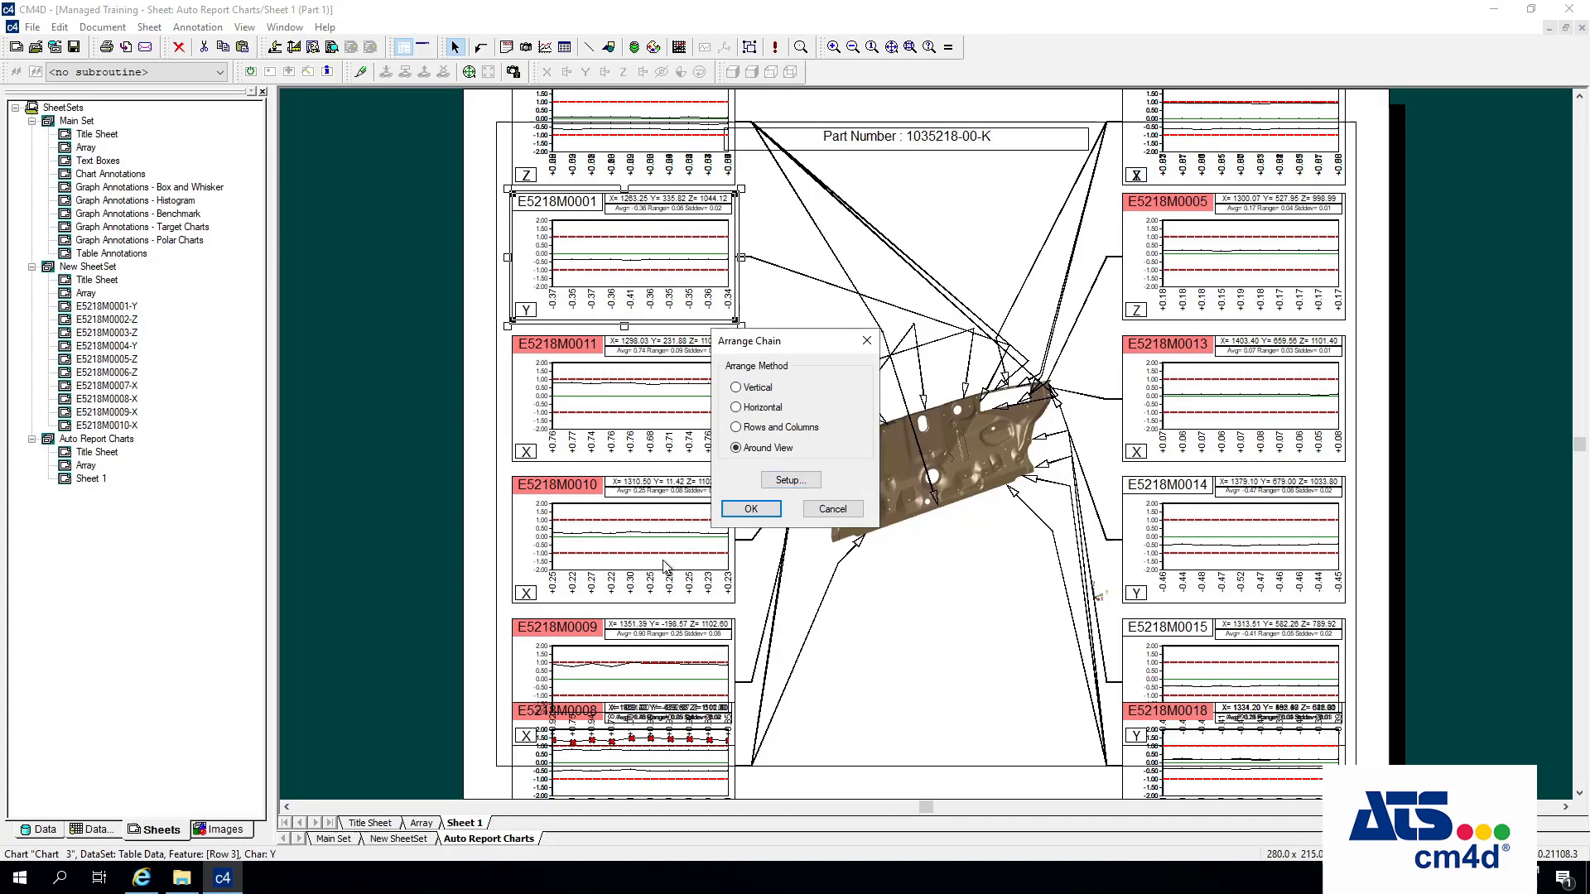
pyautogui.click(848, 510)
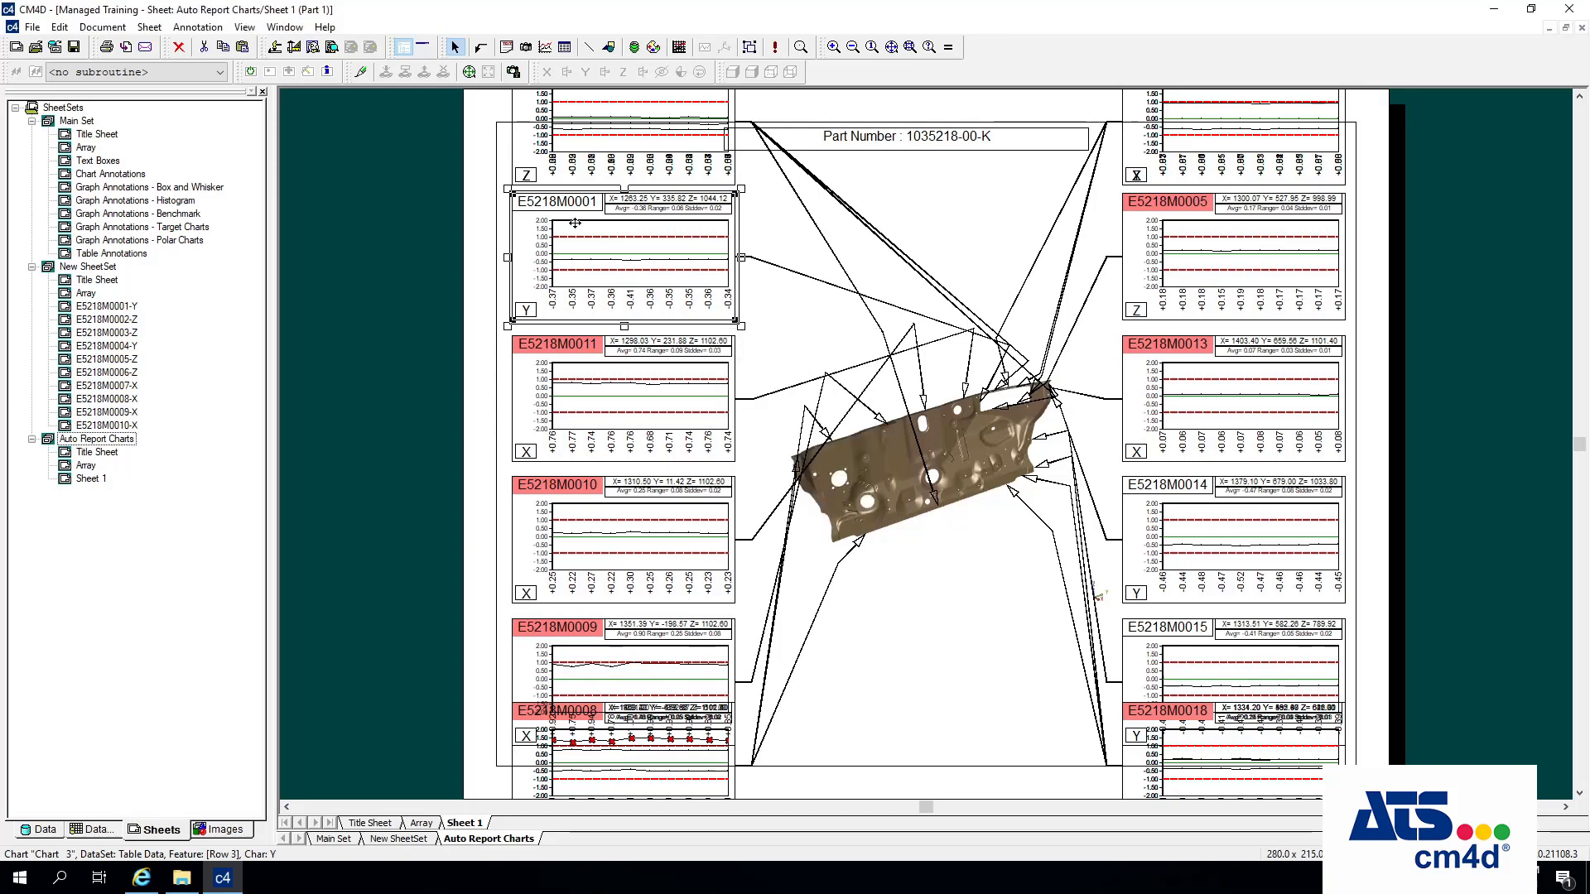
# Rearrange the chain vertically from the E5218M0001 chart and clear the selection.
pyautogui.rightClick(613, 256)
pyautogui.moveTo(723, 355)
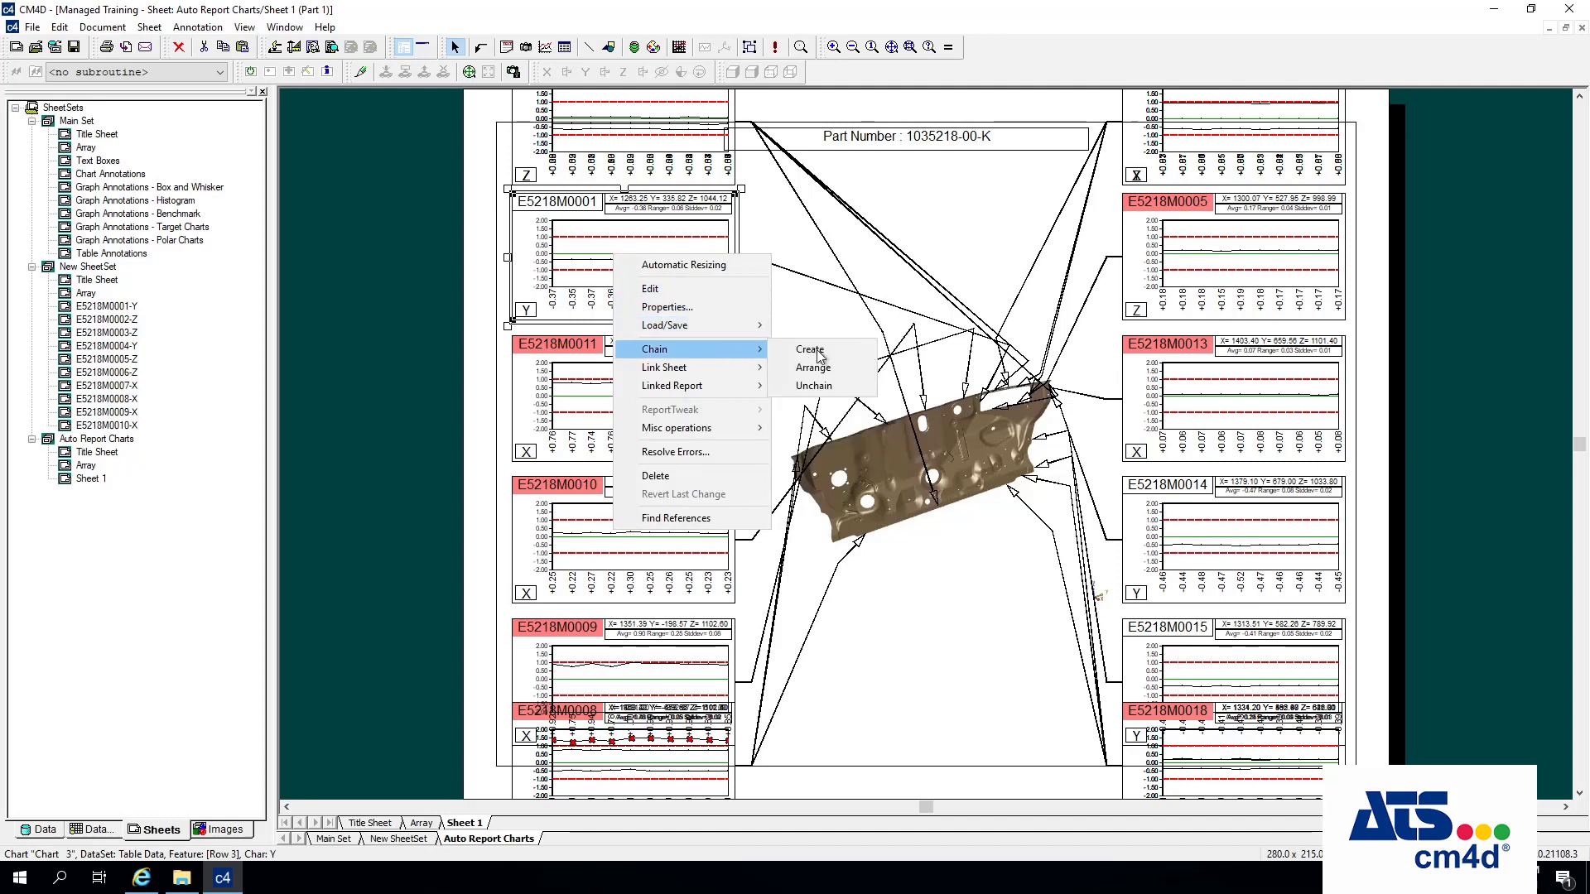
pyautogui.click(835, 367)
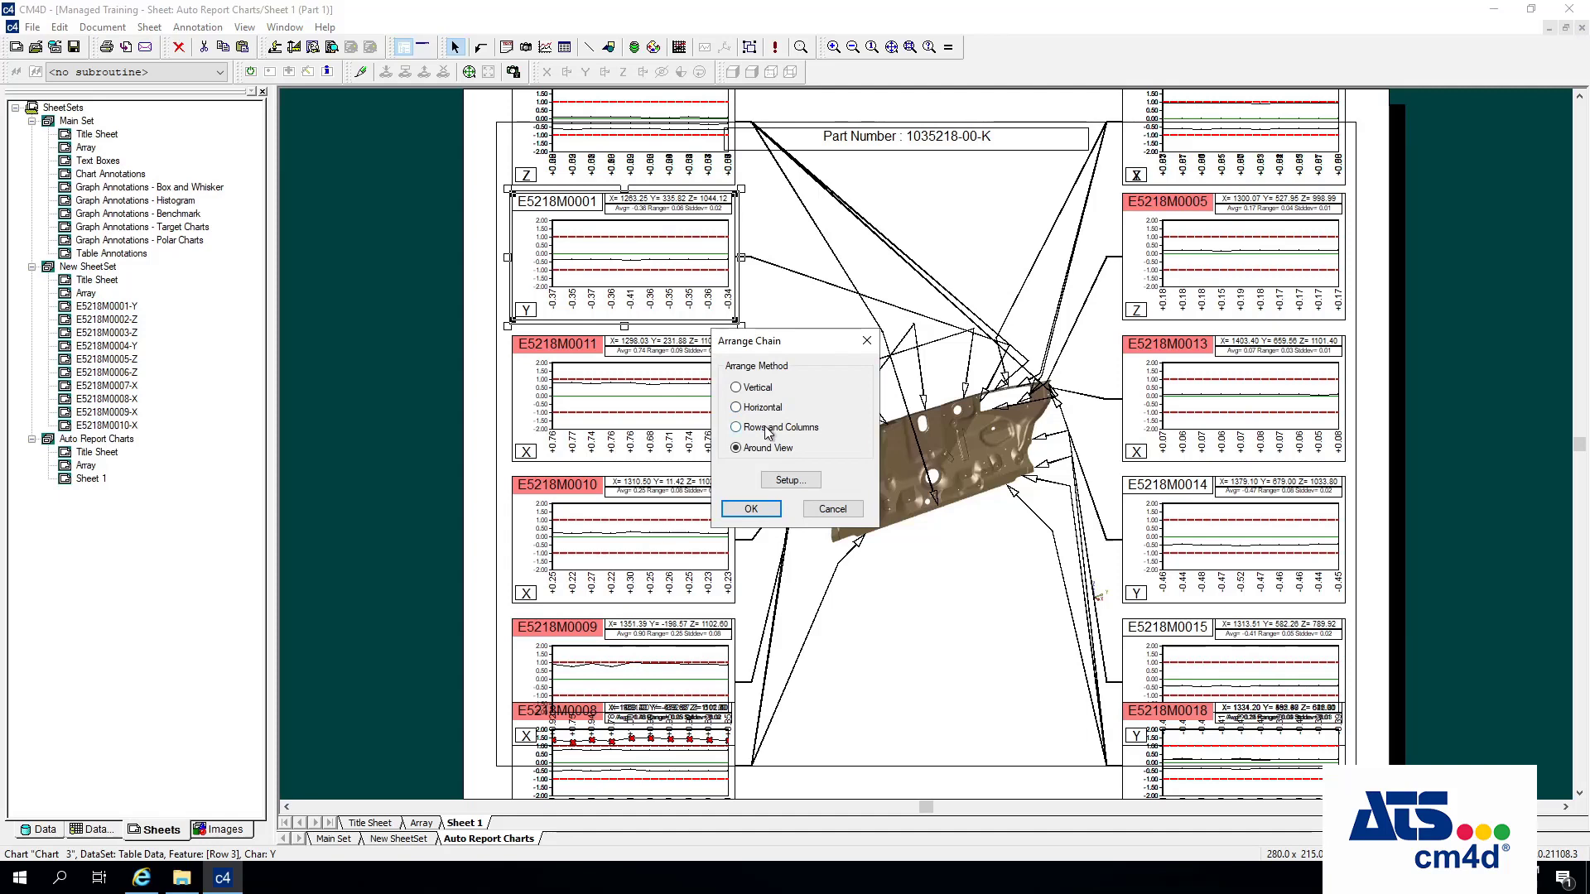
pyautogui.click(737, 388)
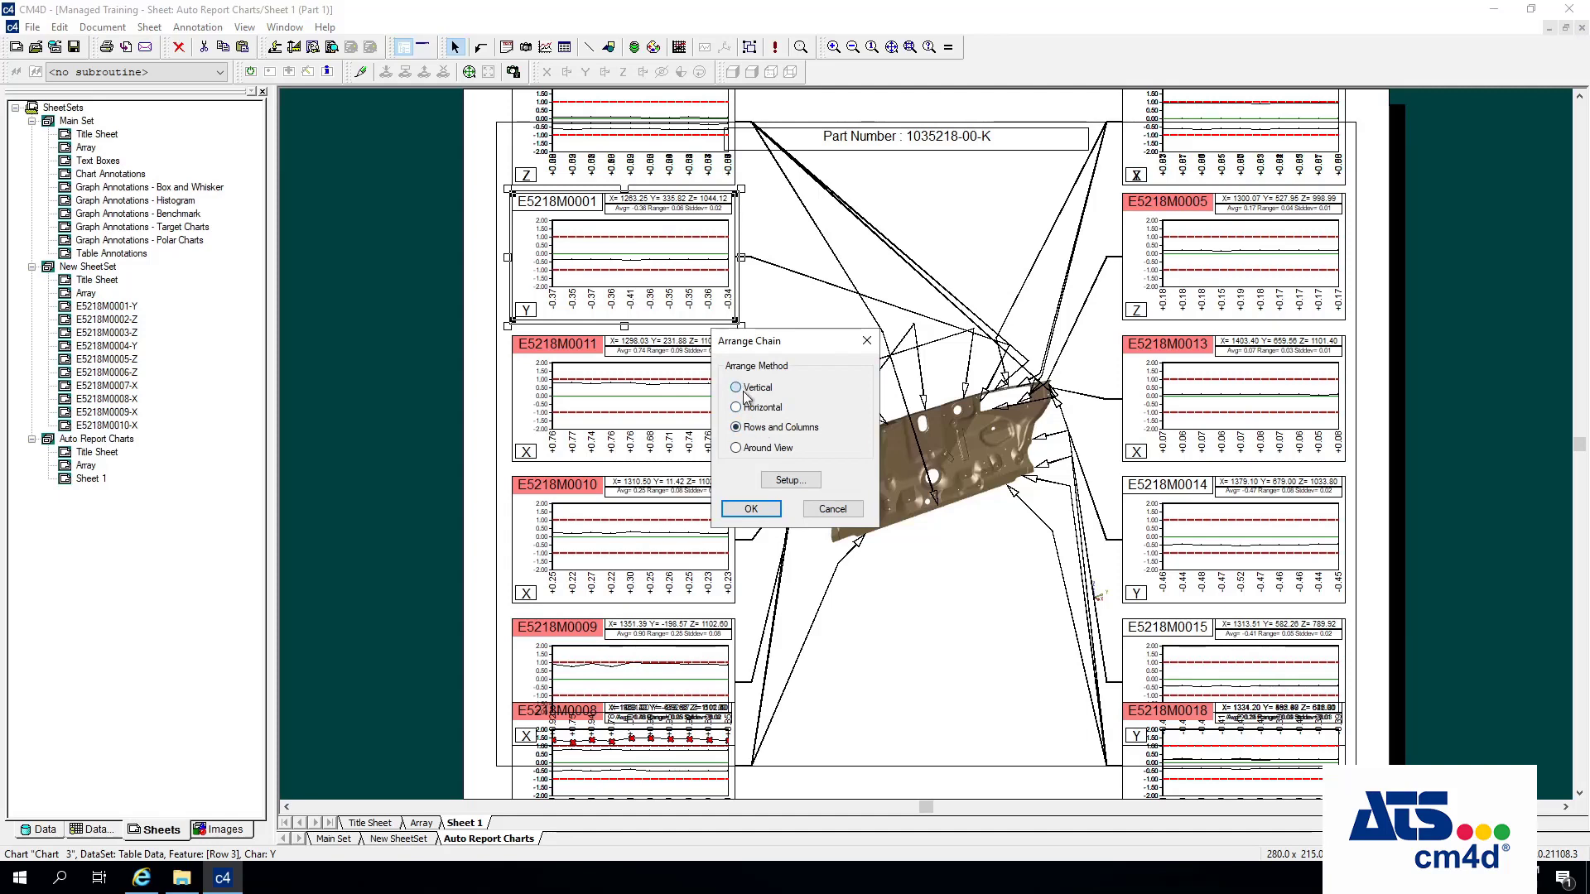
pyautogui.click(752, 509)
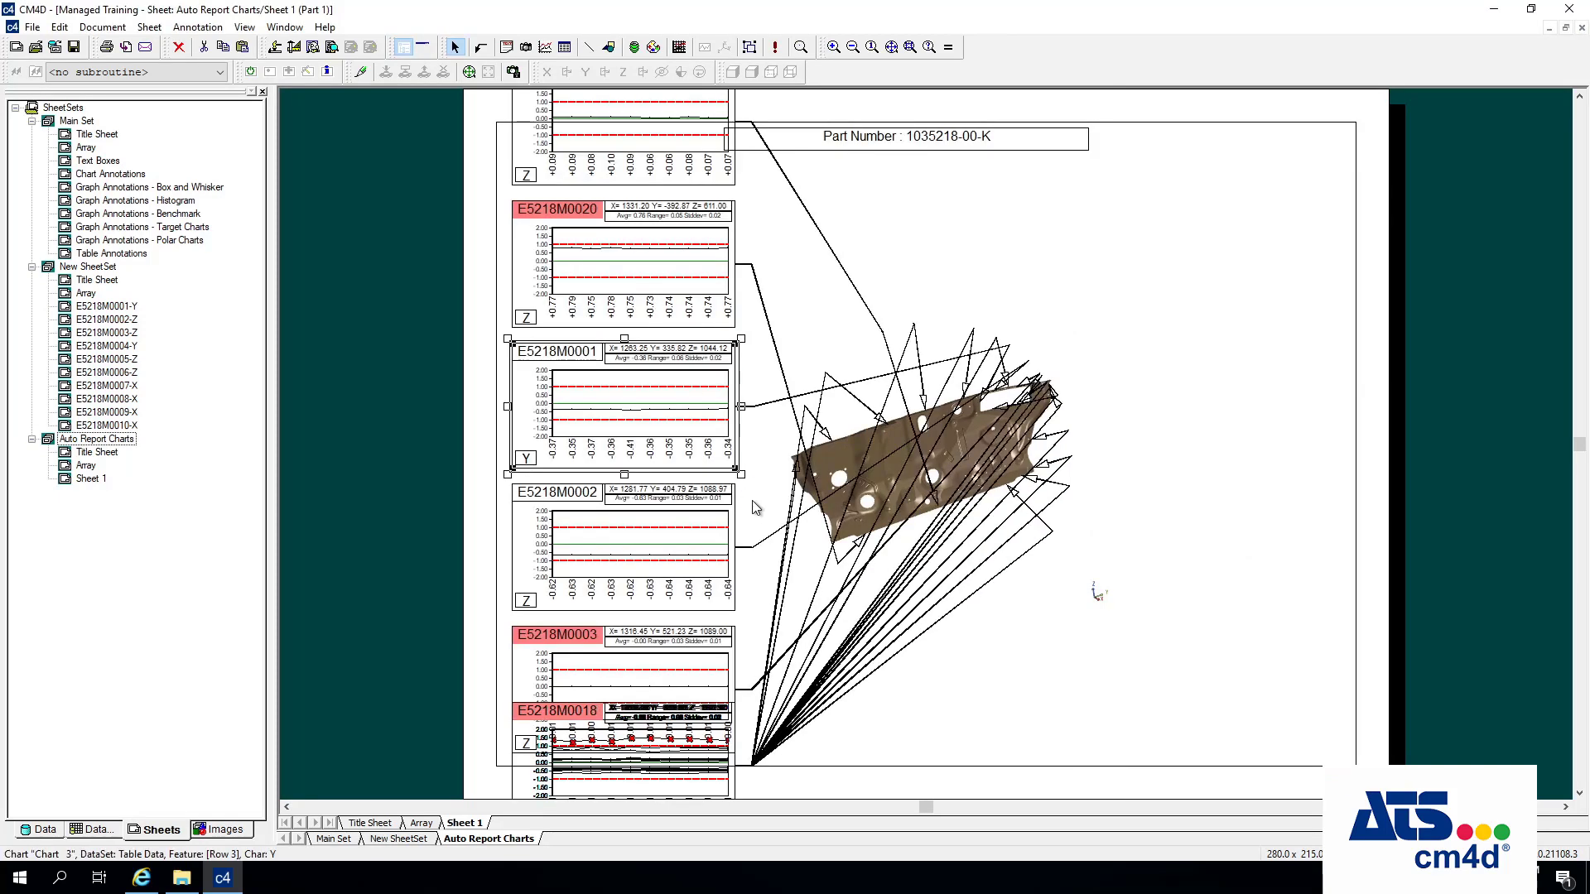
pyautogui.click(442, 432)
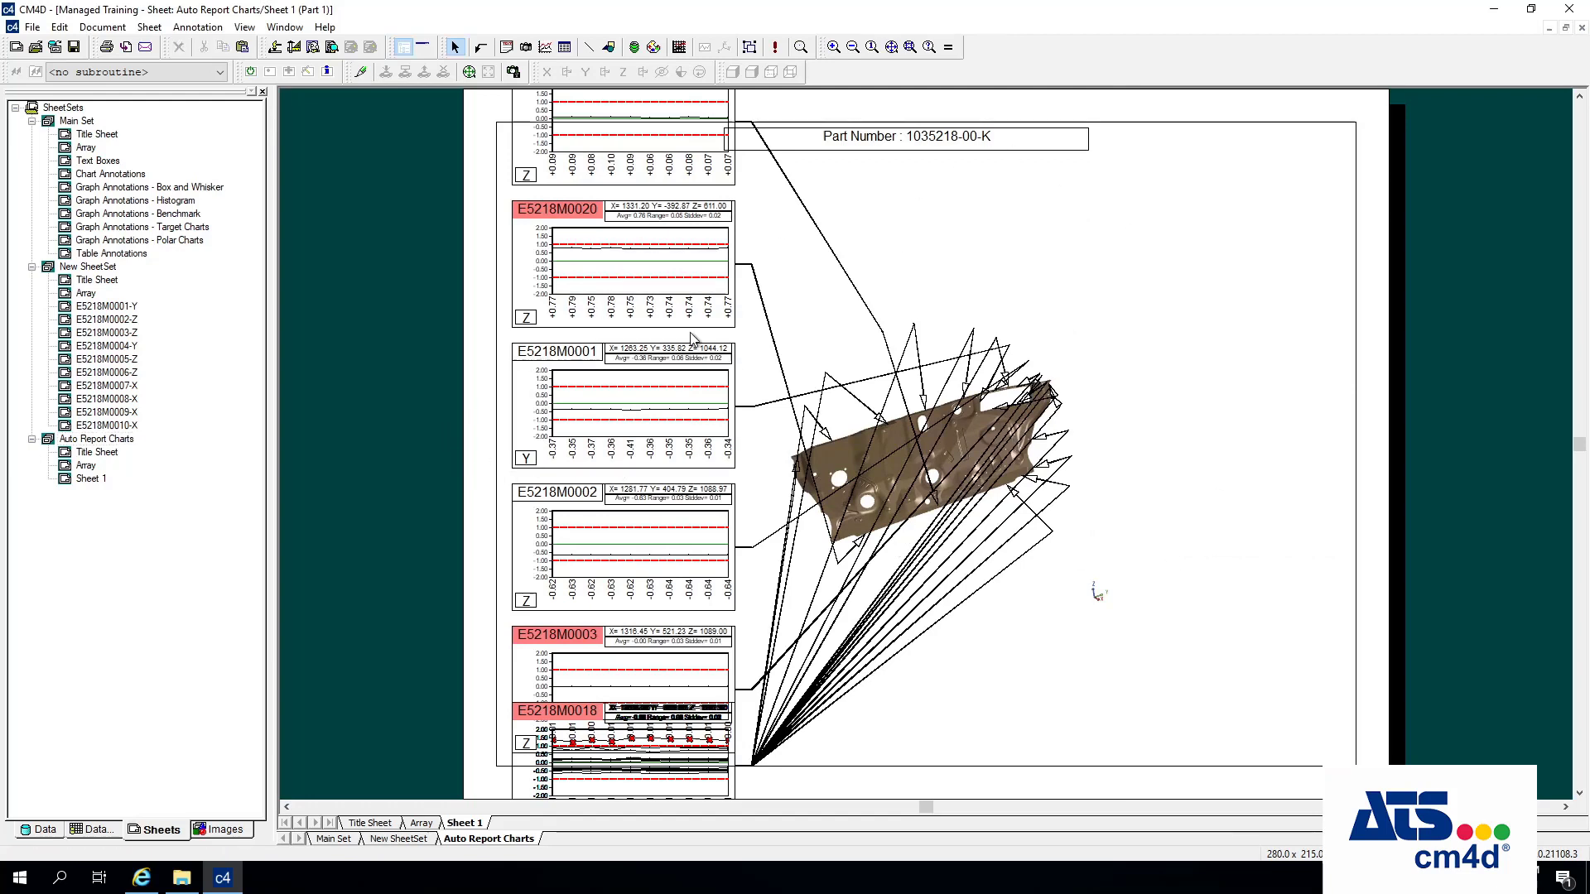
# Unchain the E5218M0020 chart chain and clear the vertical stack of charts, keeping only the E5218M0019 chart.
pyautogui.click(618, 307)
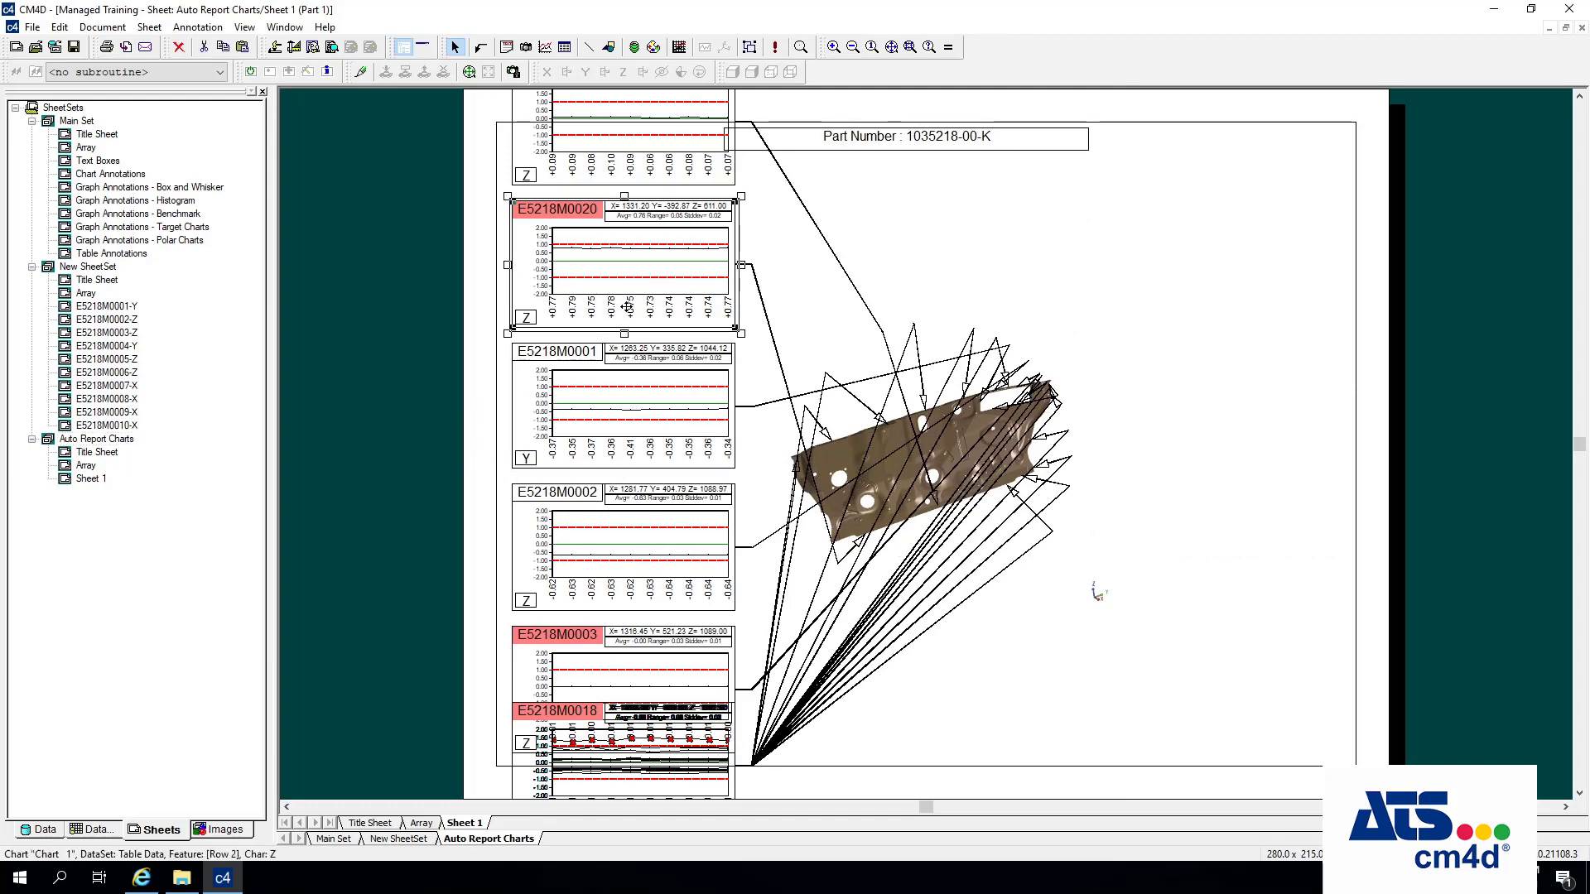
pyautogui.rightClick(633, 294)
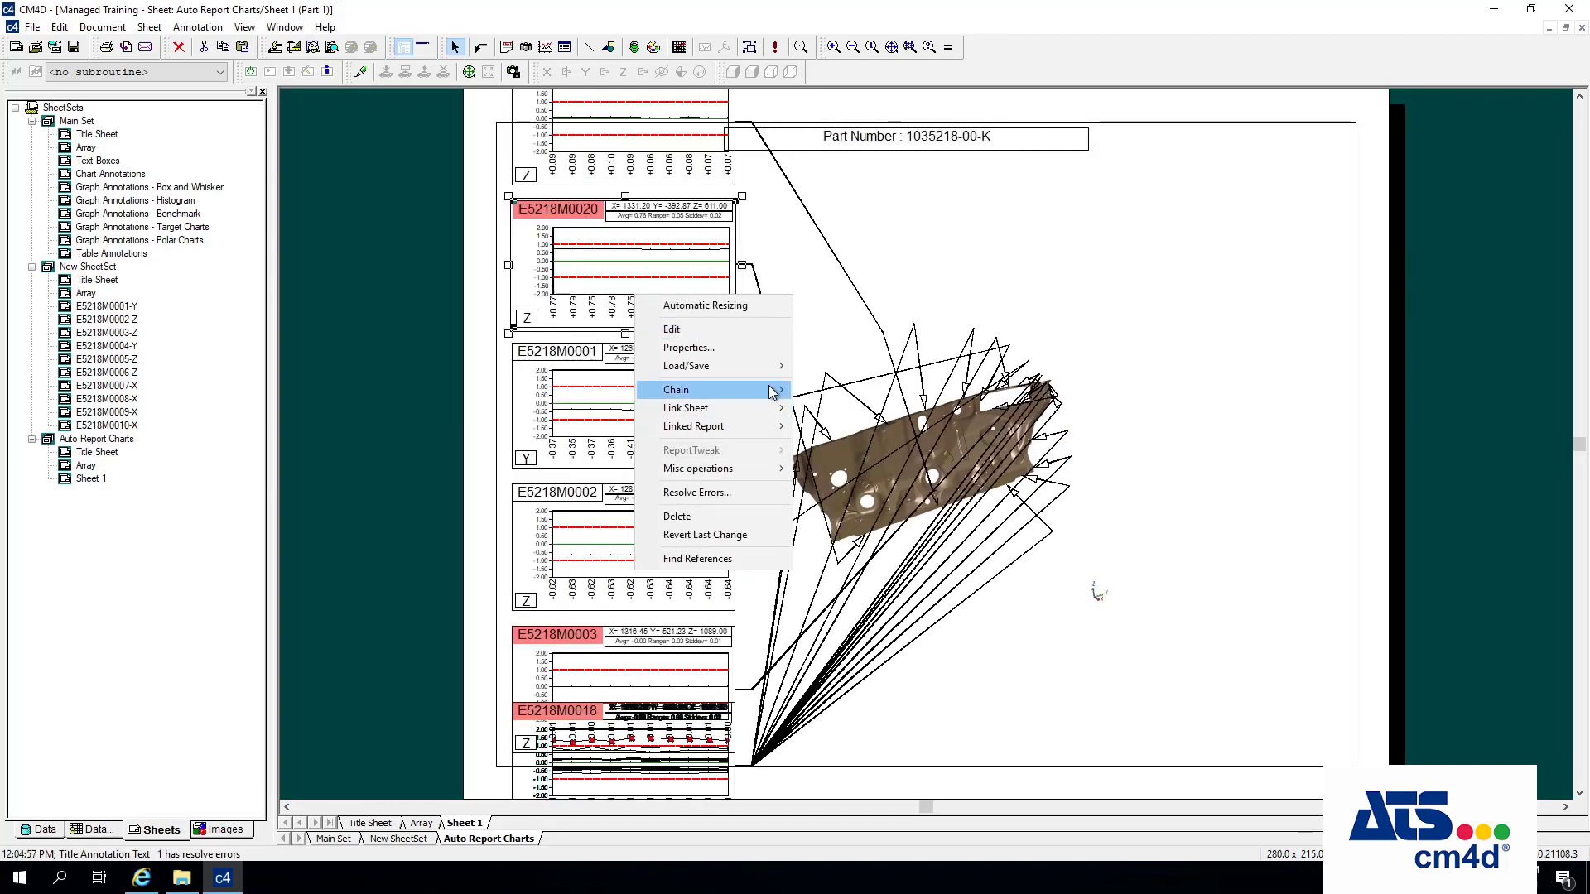
pyautogui.moveTo(778, 390)
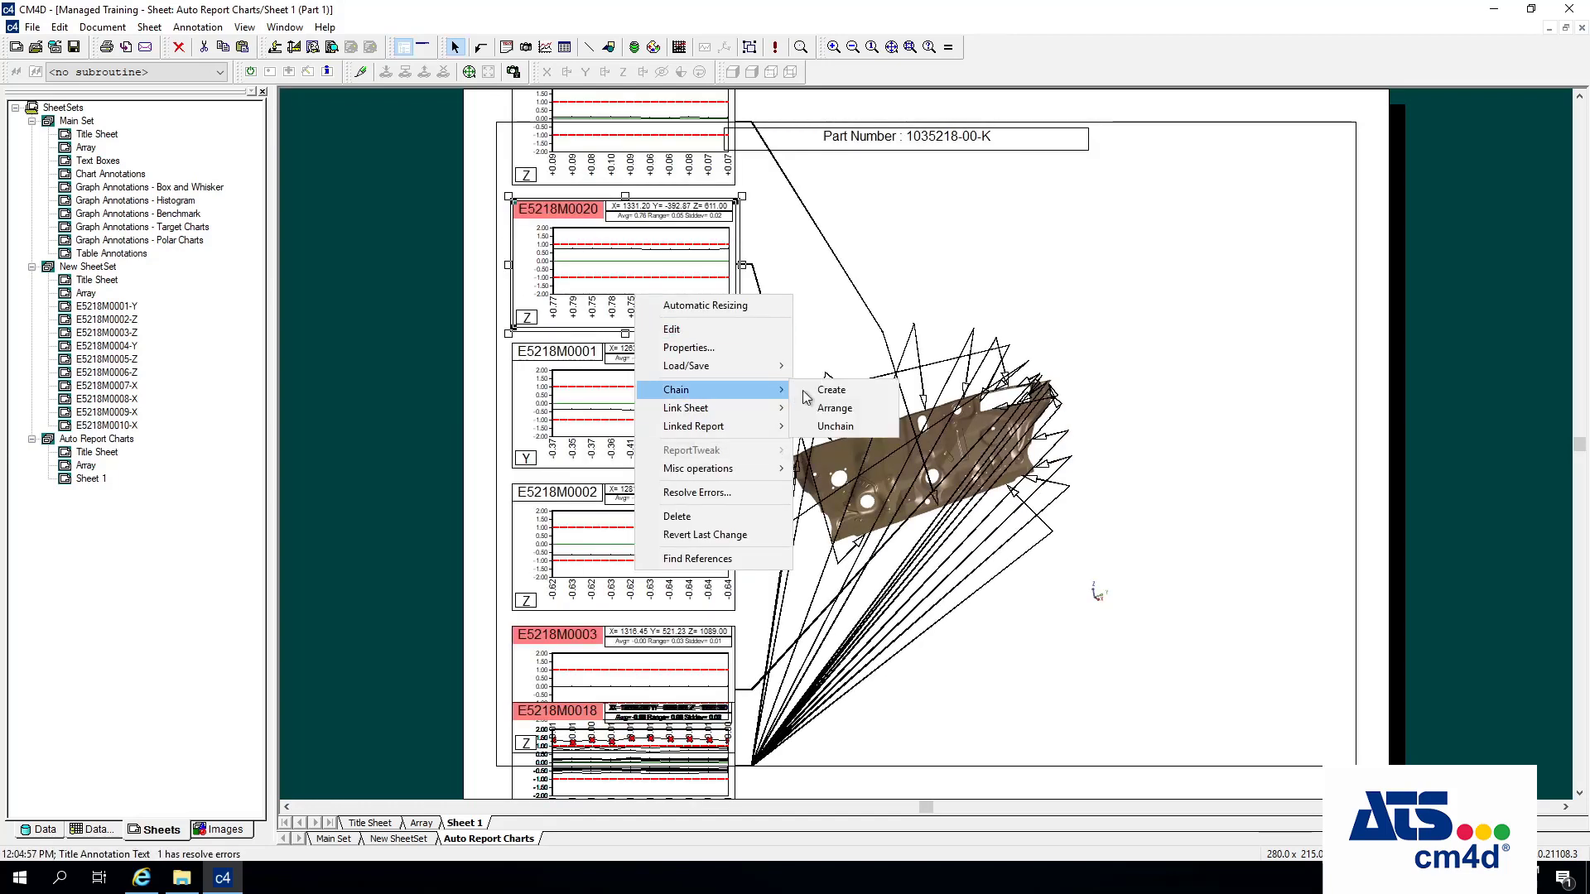
pyautogui.click(832, 427)
pyautogui.moveTo(446, 241); pyautogui.dragTo(627, 770)
pyautogui.rightClick(669, 372)
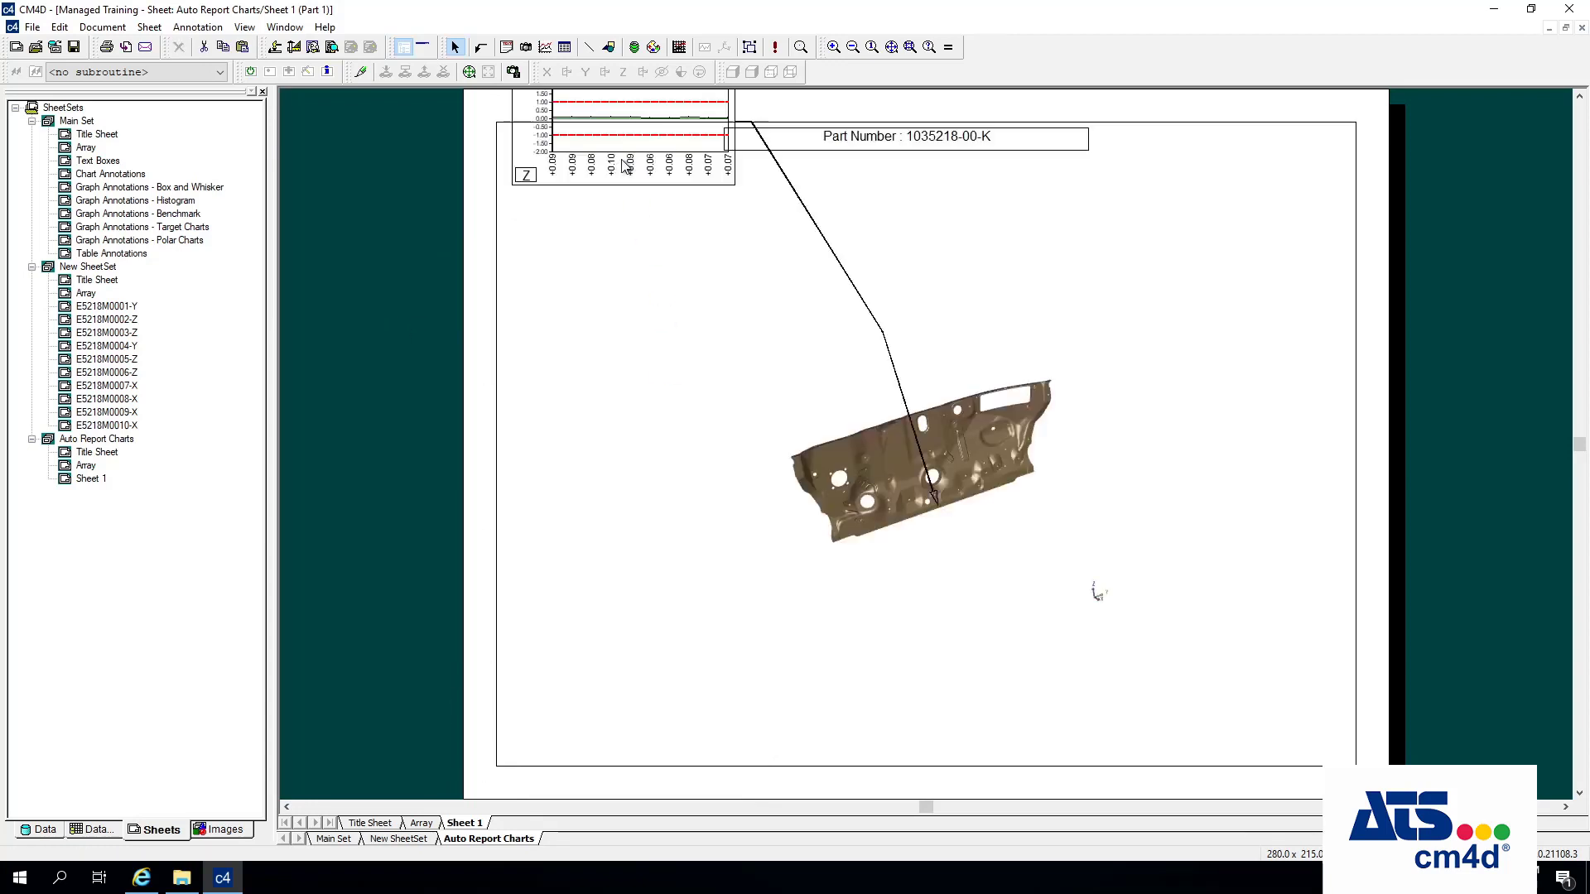
# Move the E5218M0019 chart fully inside the sheet border beside the part view and delete the kinks in its leader.
pyautogui.moveTo(613, 133); pyautogui.dragTo(611, 259)
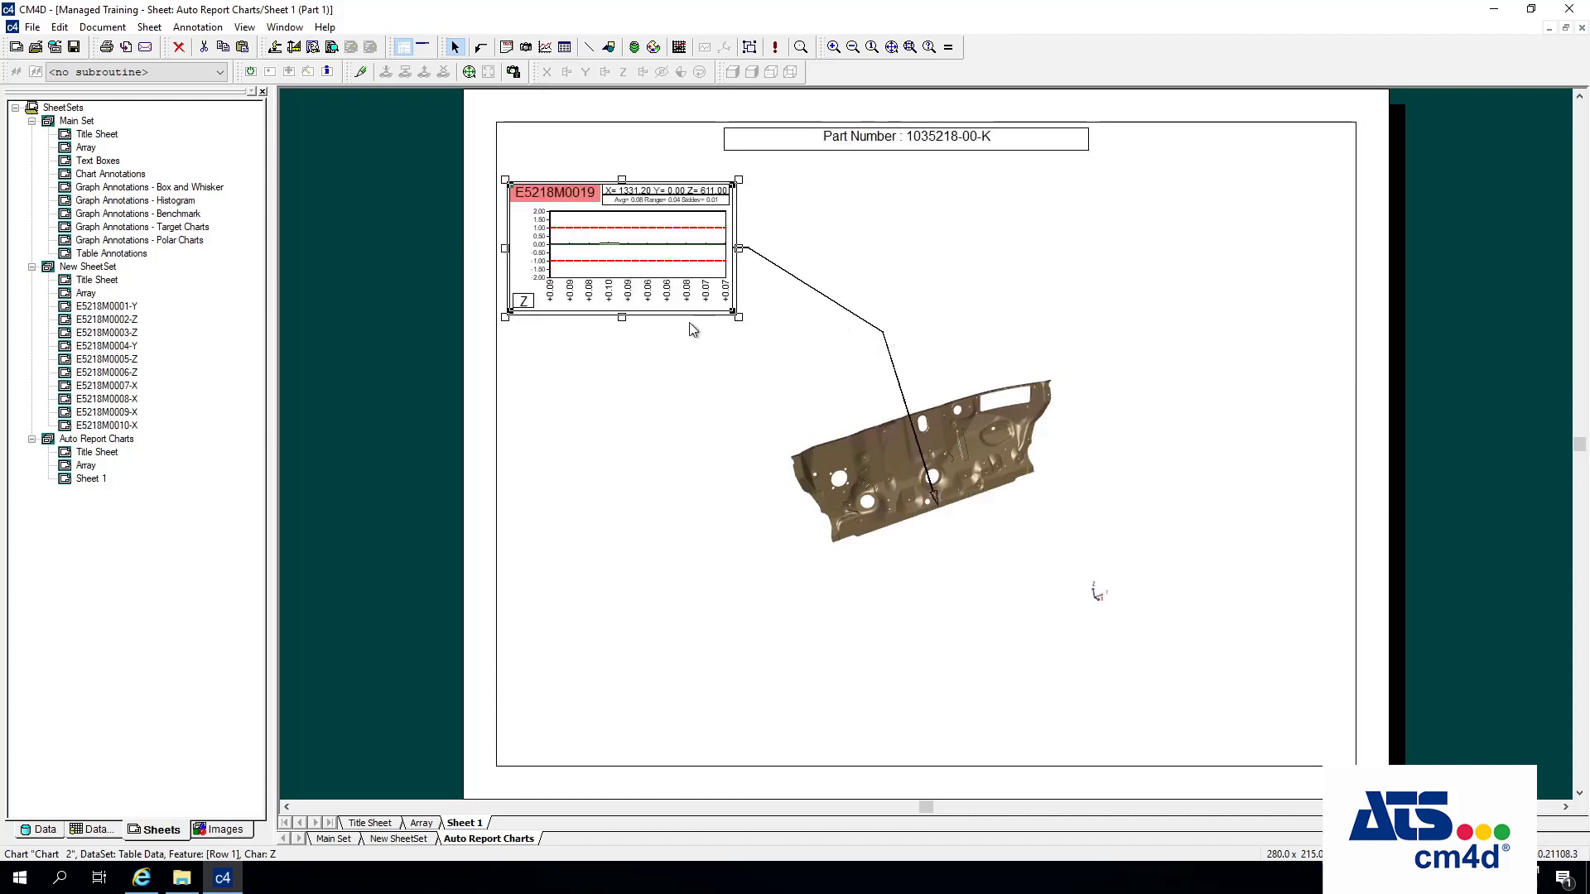
pyautogui.rightClick(593, 265)
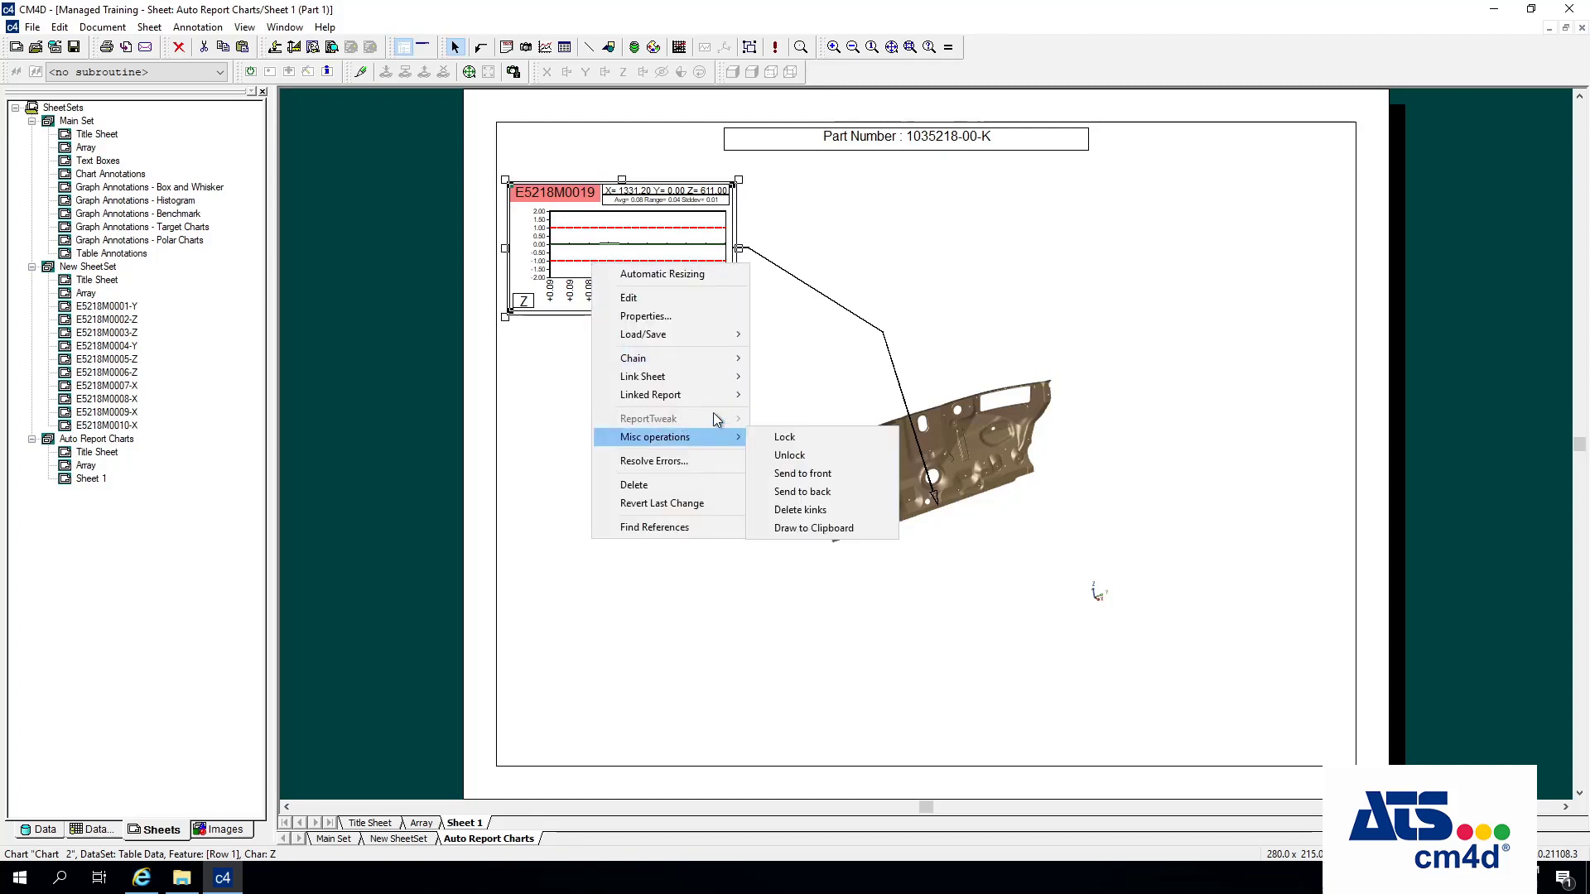
pyautogui.moveTo(717, 445)
pyautogui.click(819, 510)
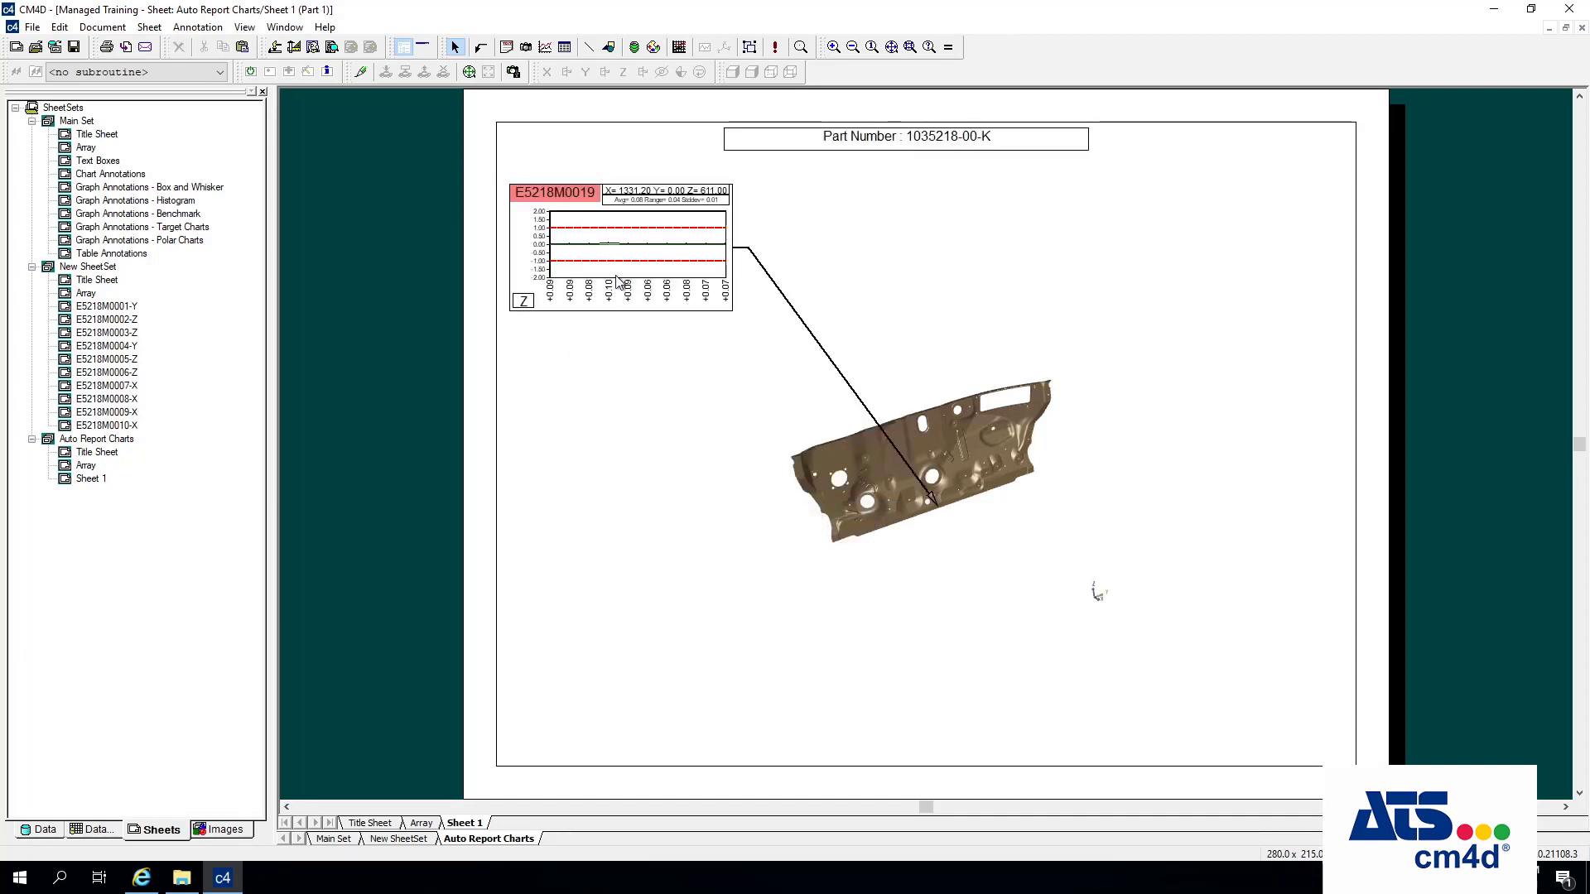
# Check the data source settings of the E5218M0019 chart without changing them.
pyautogui.rightClick(617, 282)
pyautogui.click(659, 329)
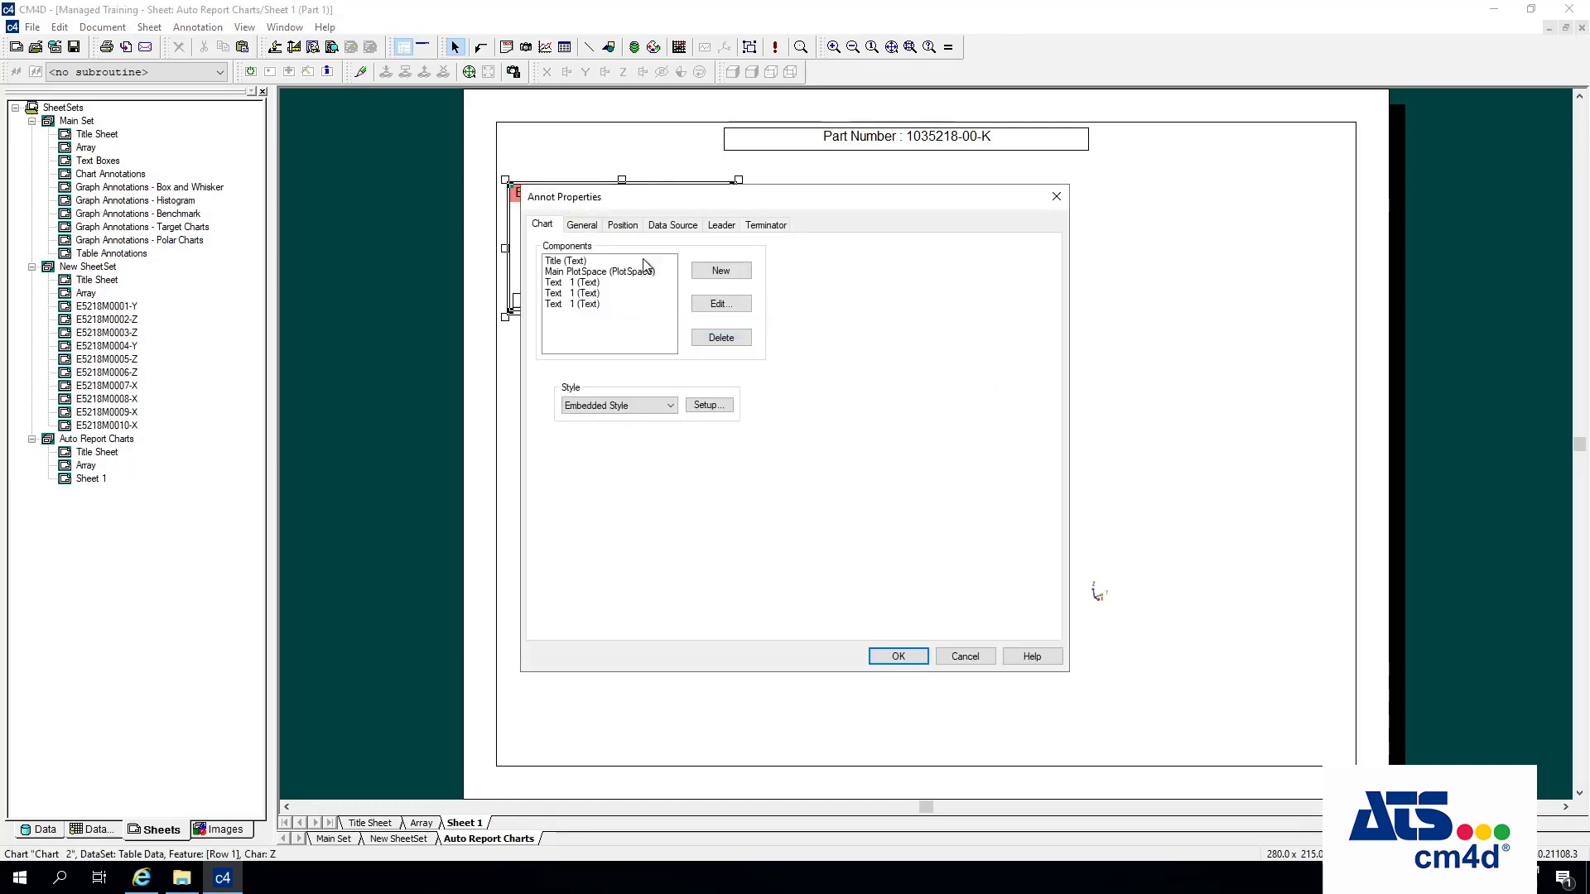
pyautogui.click(666, 226)
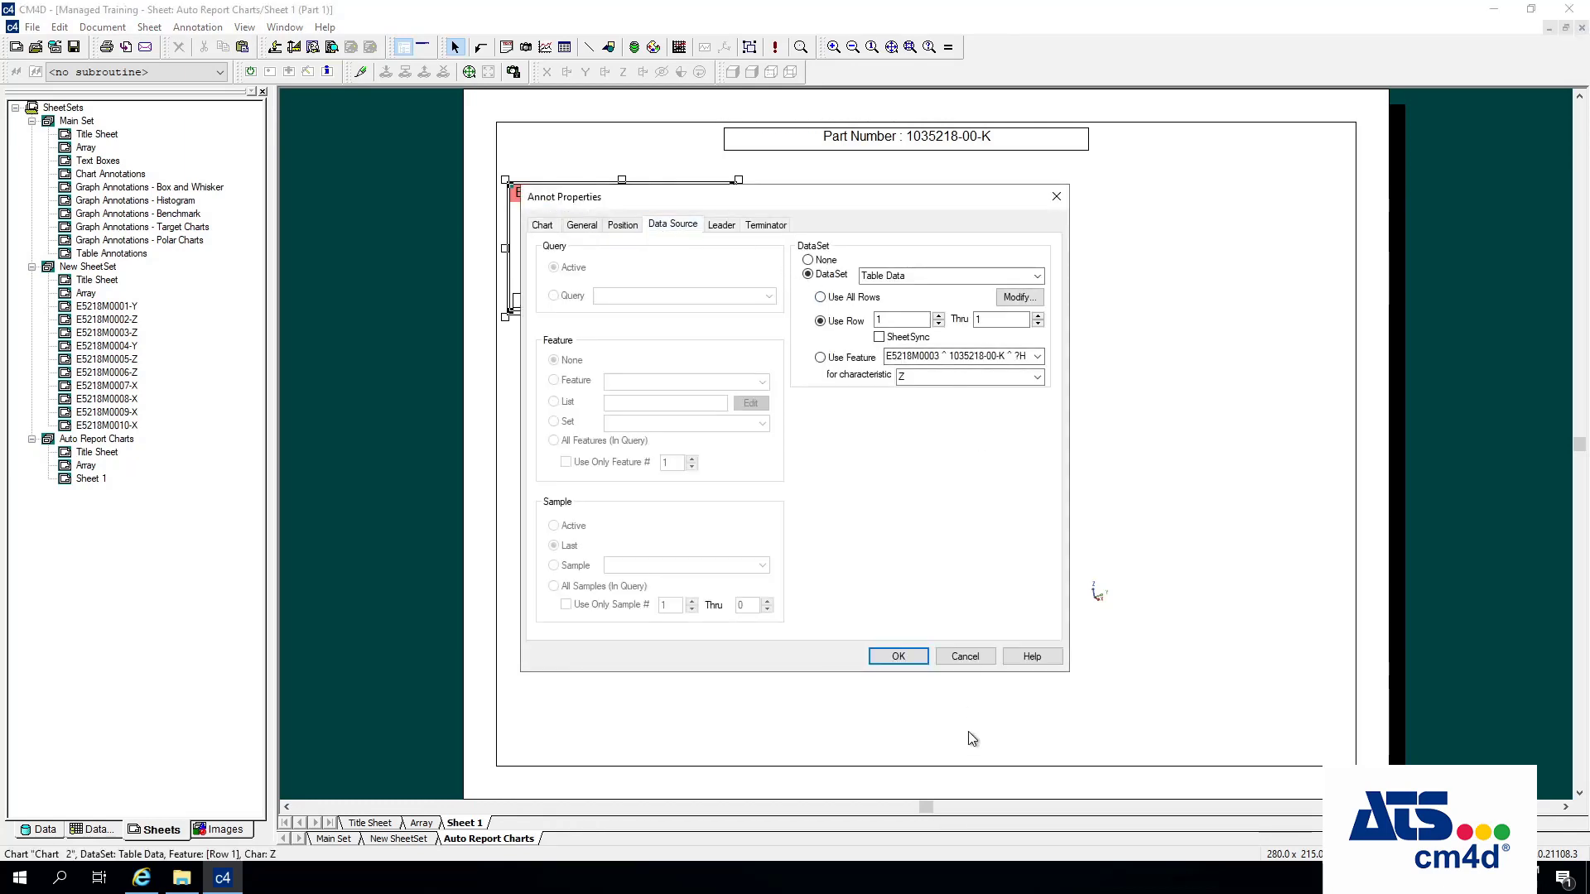
pyautogui.click(977, 661)
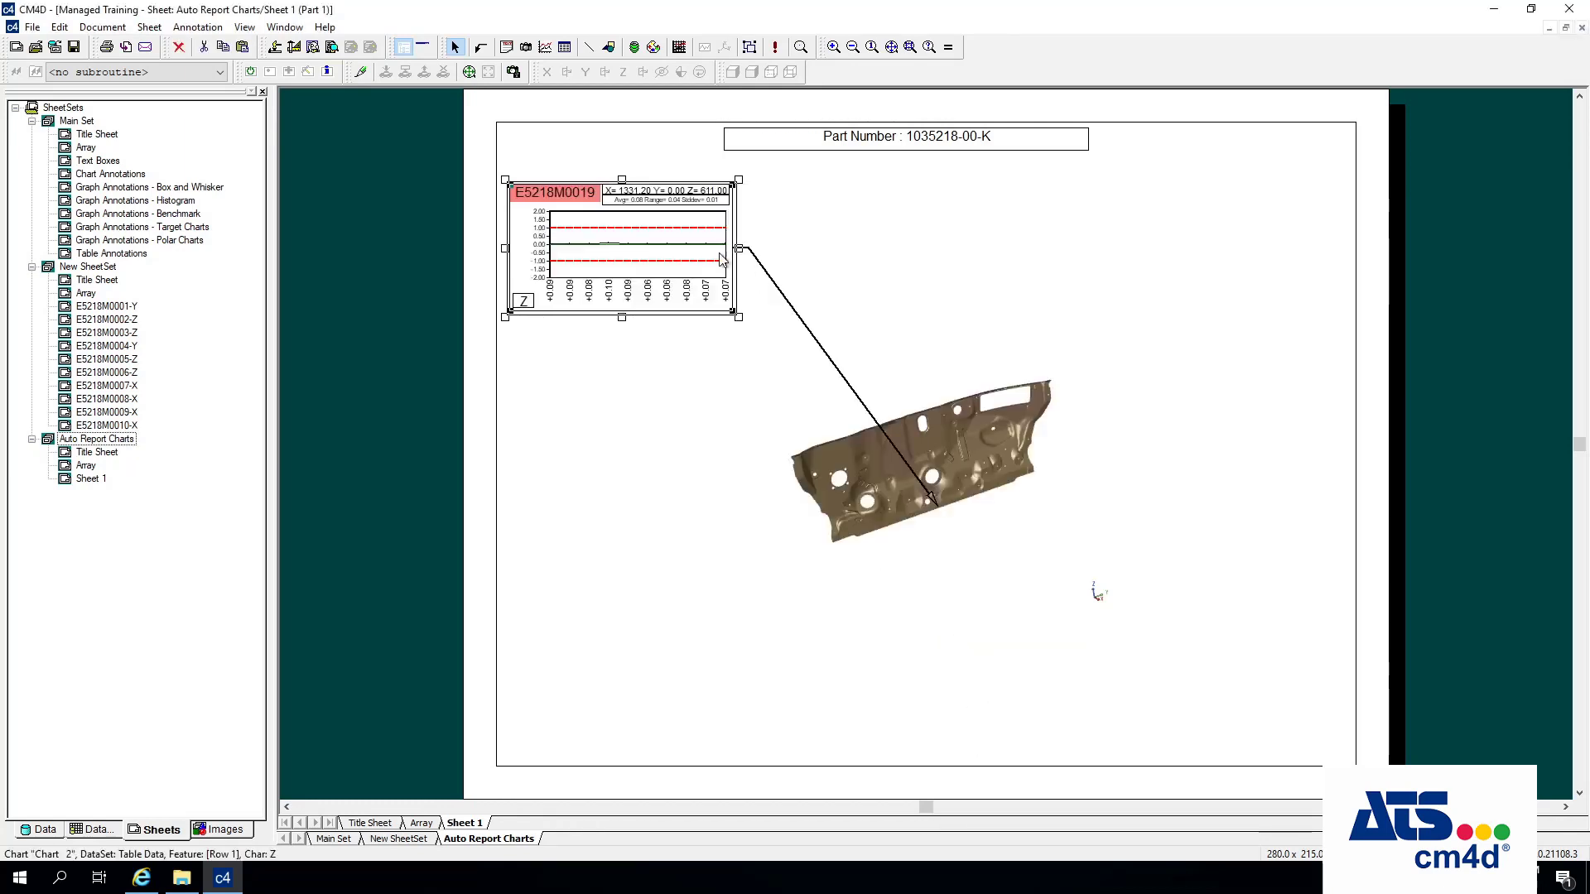
# Create a chart chain from the E5218M0019 chart without applying an arrangement method.
pyautogui.rightClick(684, 231)
pyautogui.moveTo(784, 325)
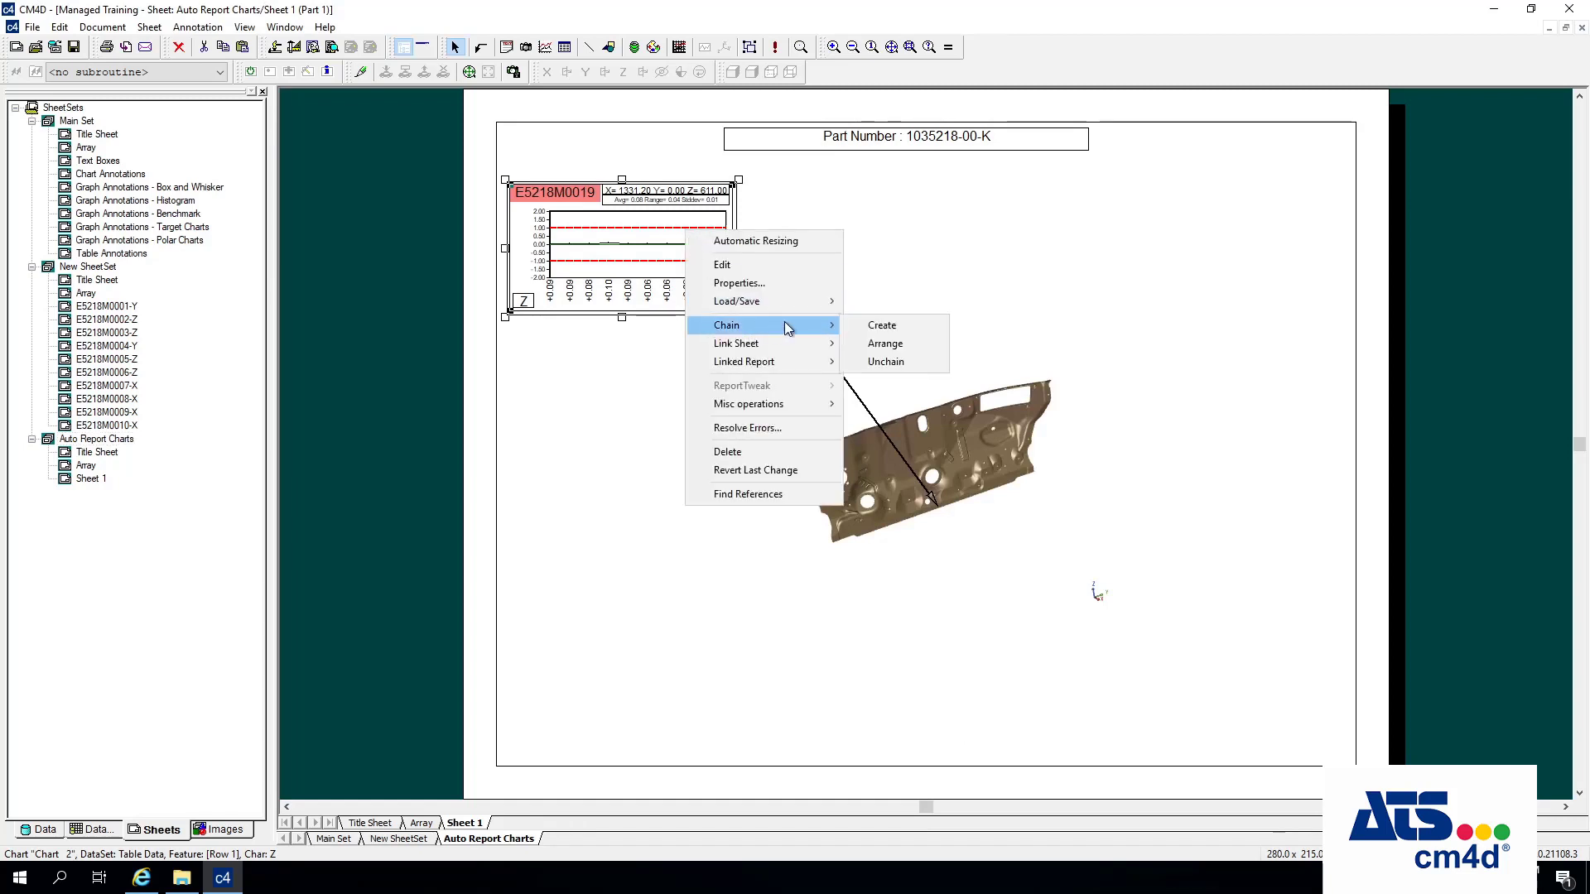
pyautogui.click(882, 325)
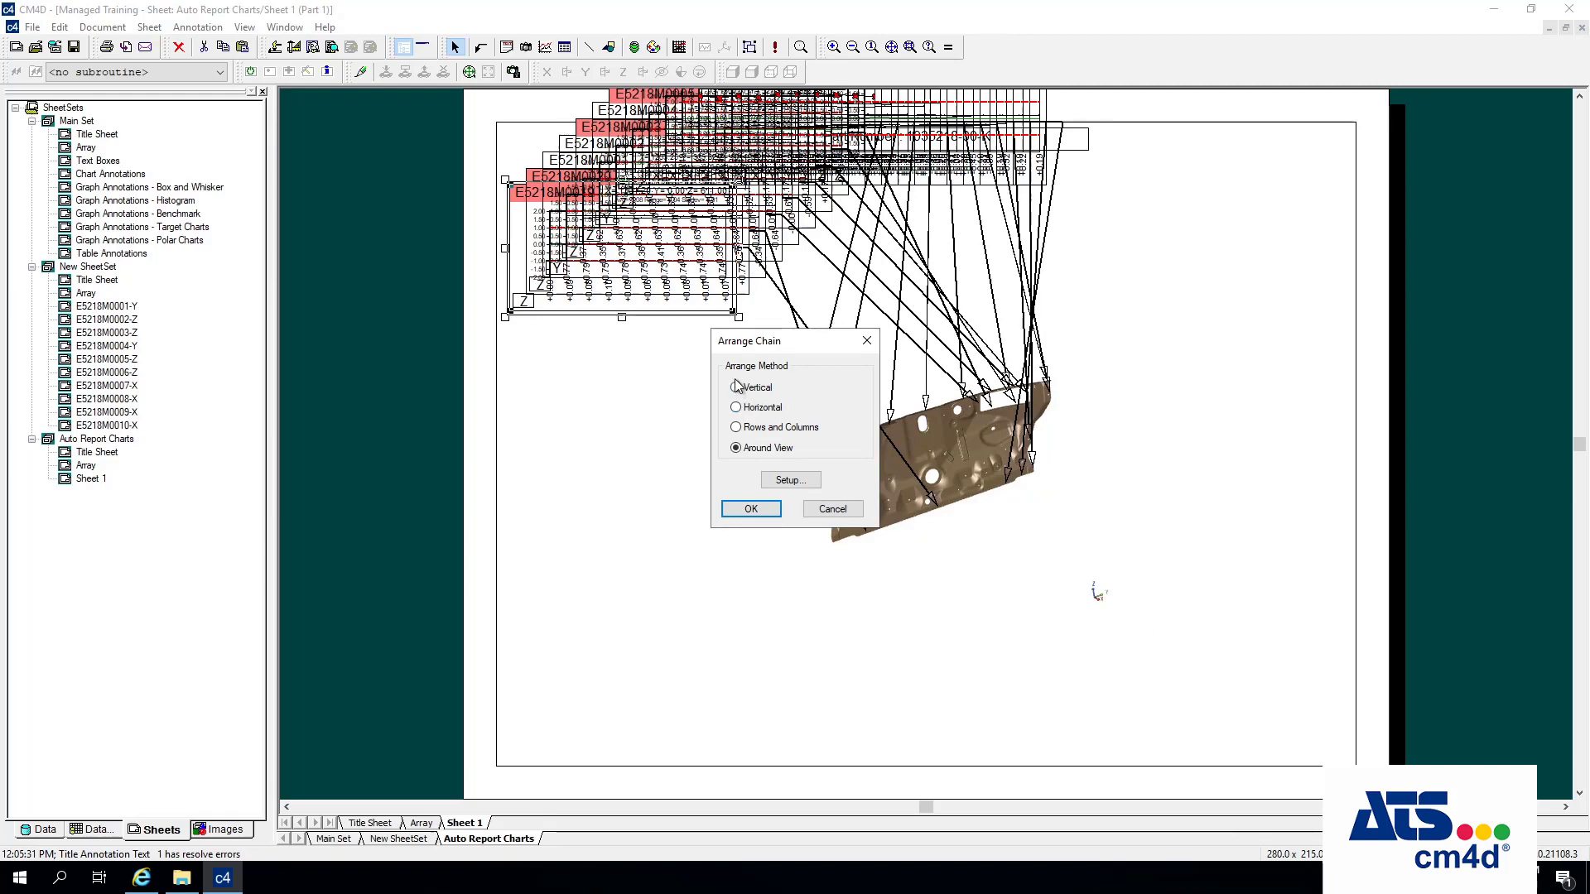
pyautogui.click(774, 513)
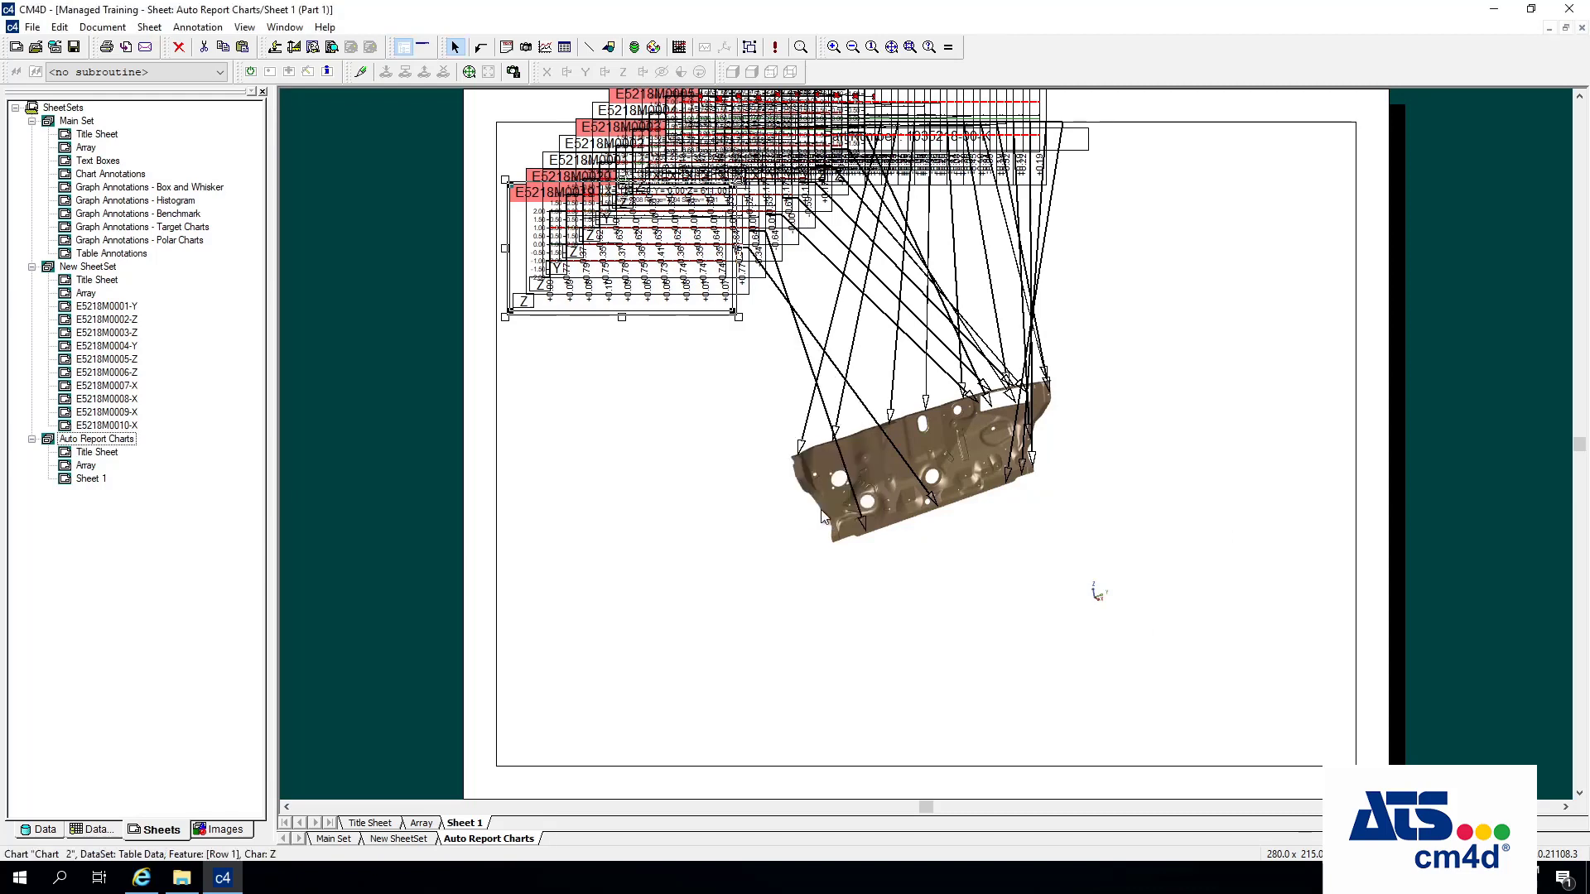
# Select all the cascaded chain charts together and align them along their left edges.
pyautogui.click(640, 389)
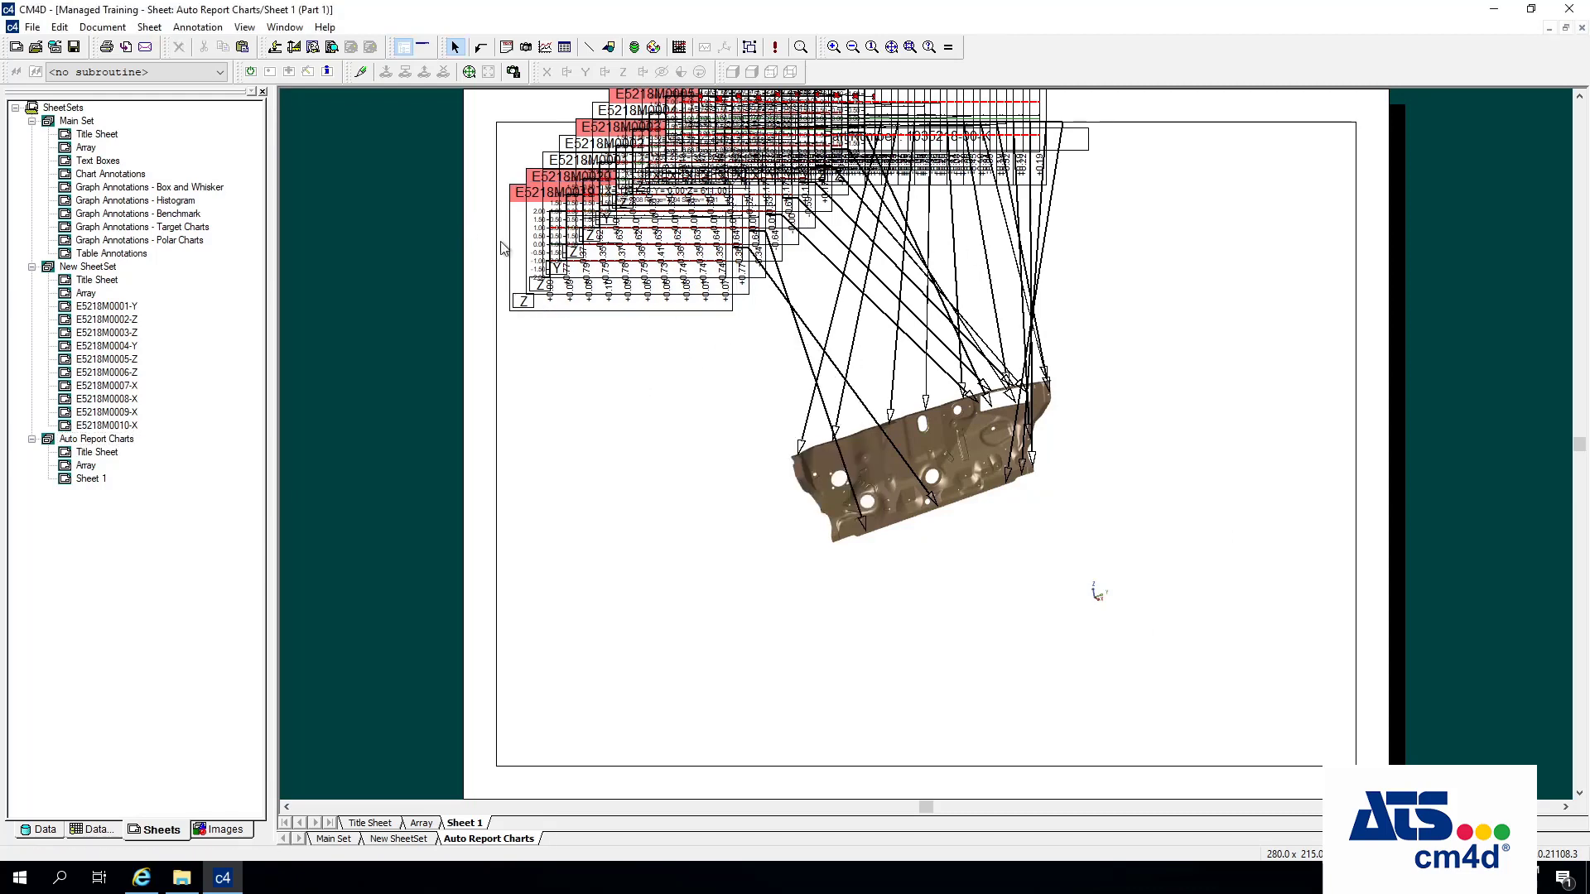
pyautogui.moveTo(427, 231)
pyautogui.mouseDown()
pyautogui.moveTo(1106, 157)
pyautogui.moveTo(975, 205)
pyautogui.moveTo(1002, 188)
pyautogui.moveTo(828, 164)
pyautogui.moveTo(1110, 127)
pyautogui.moveTo(1140, 101)
pyautogui.mouseUp()
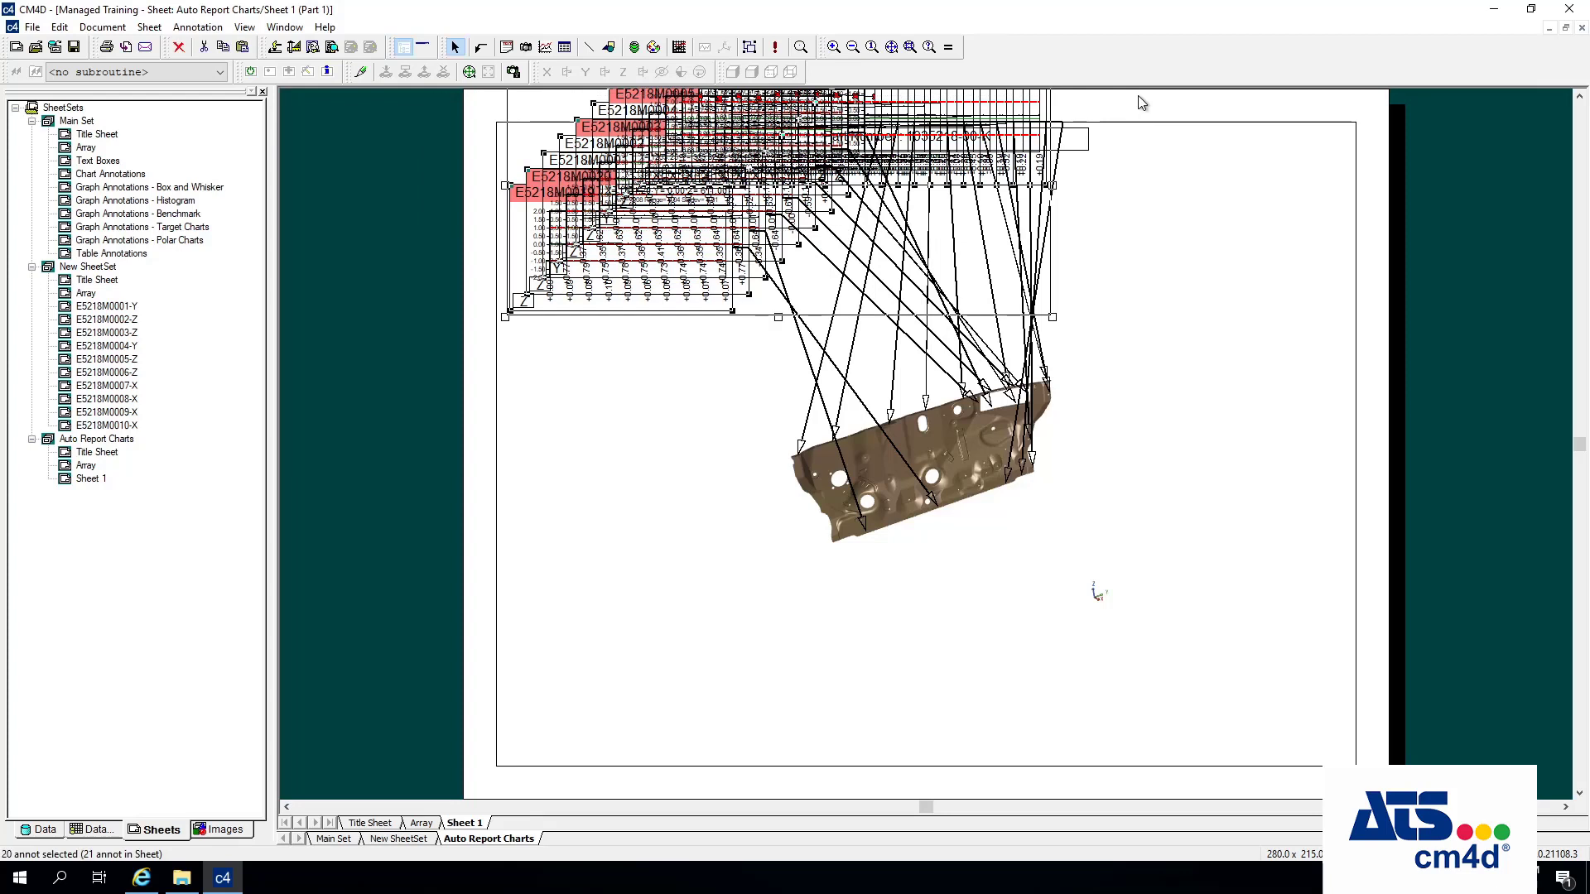
pyautogui.rightClick(917, 259)
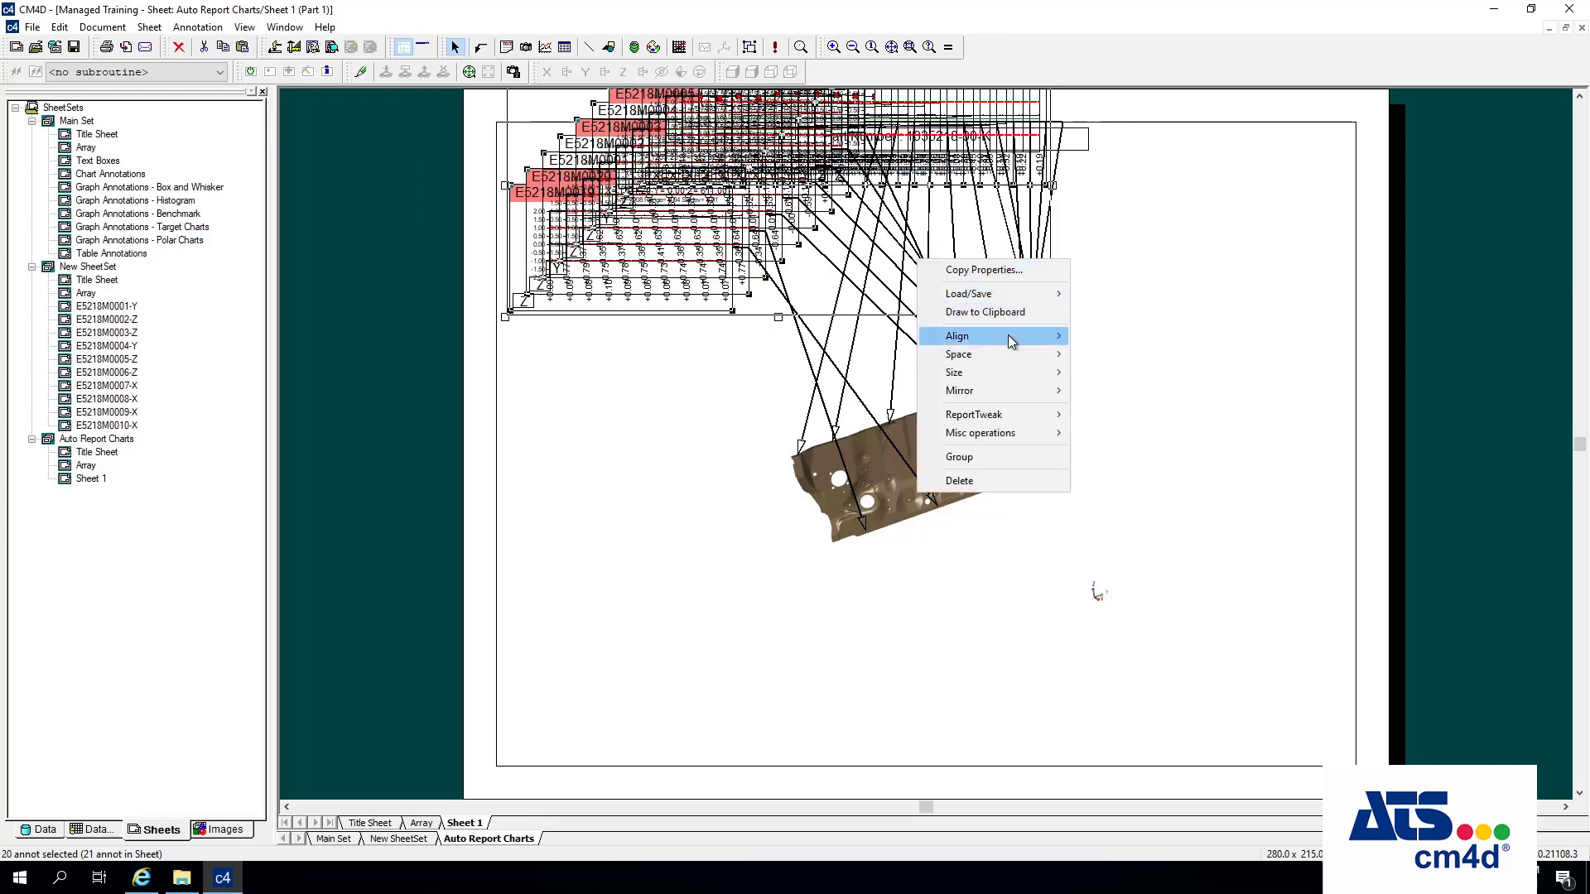
pyautogui.moveTo(1007, 334)
pyautogui.click(1087, 335)
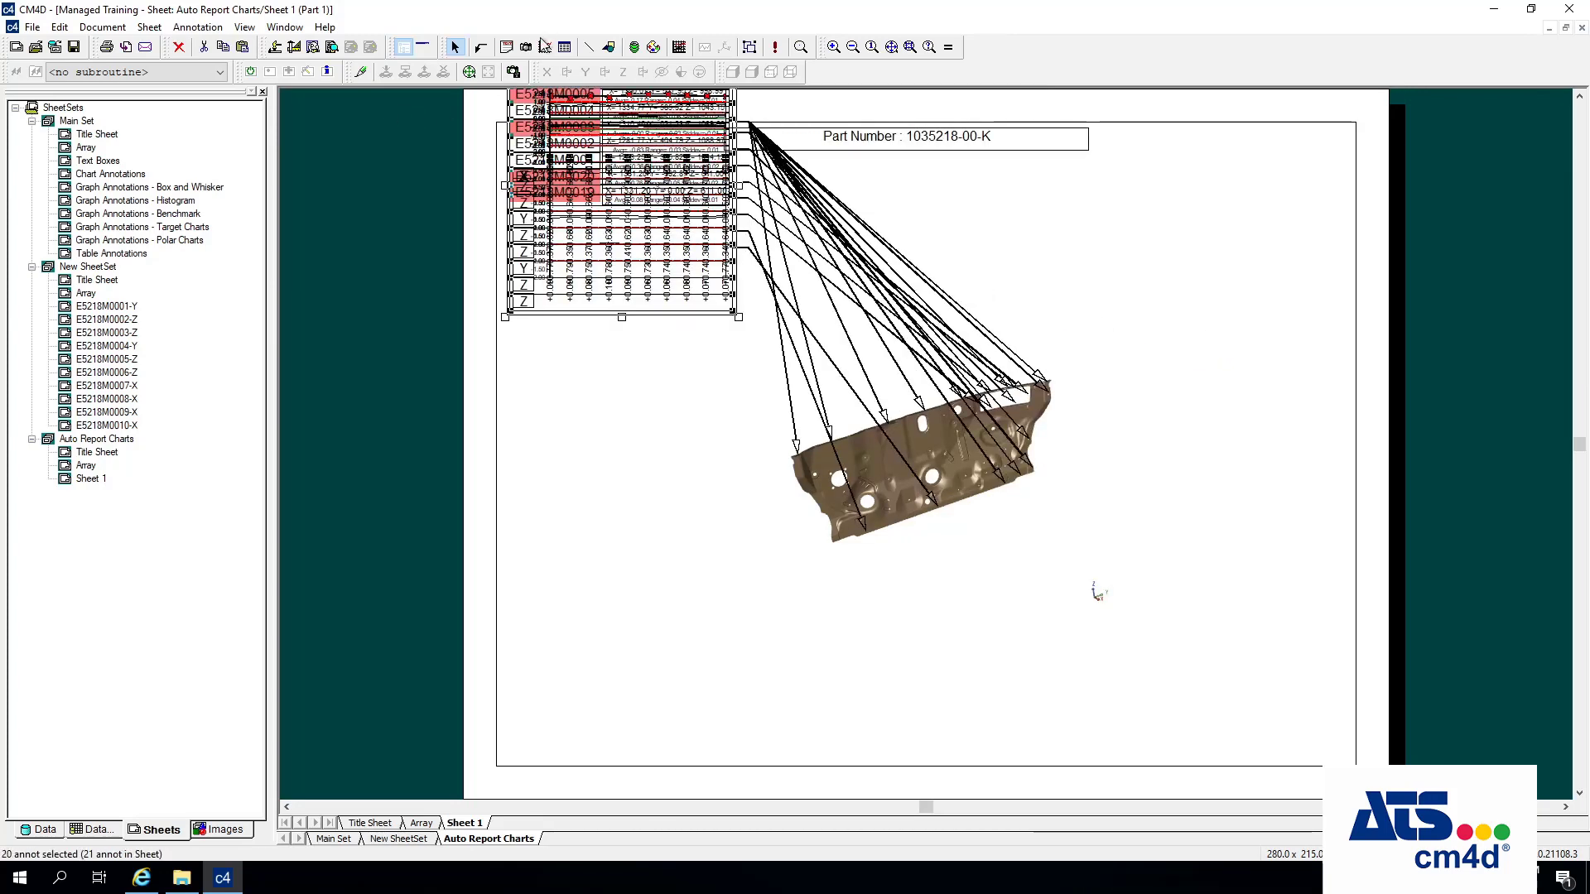
# Align the selected charts along their bottom edges so they stack on the E5218M0019 chart's position.
pyautogui.click(550, 252)
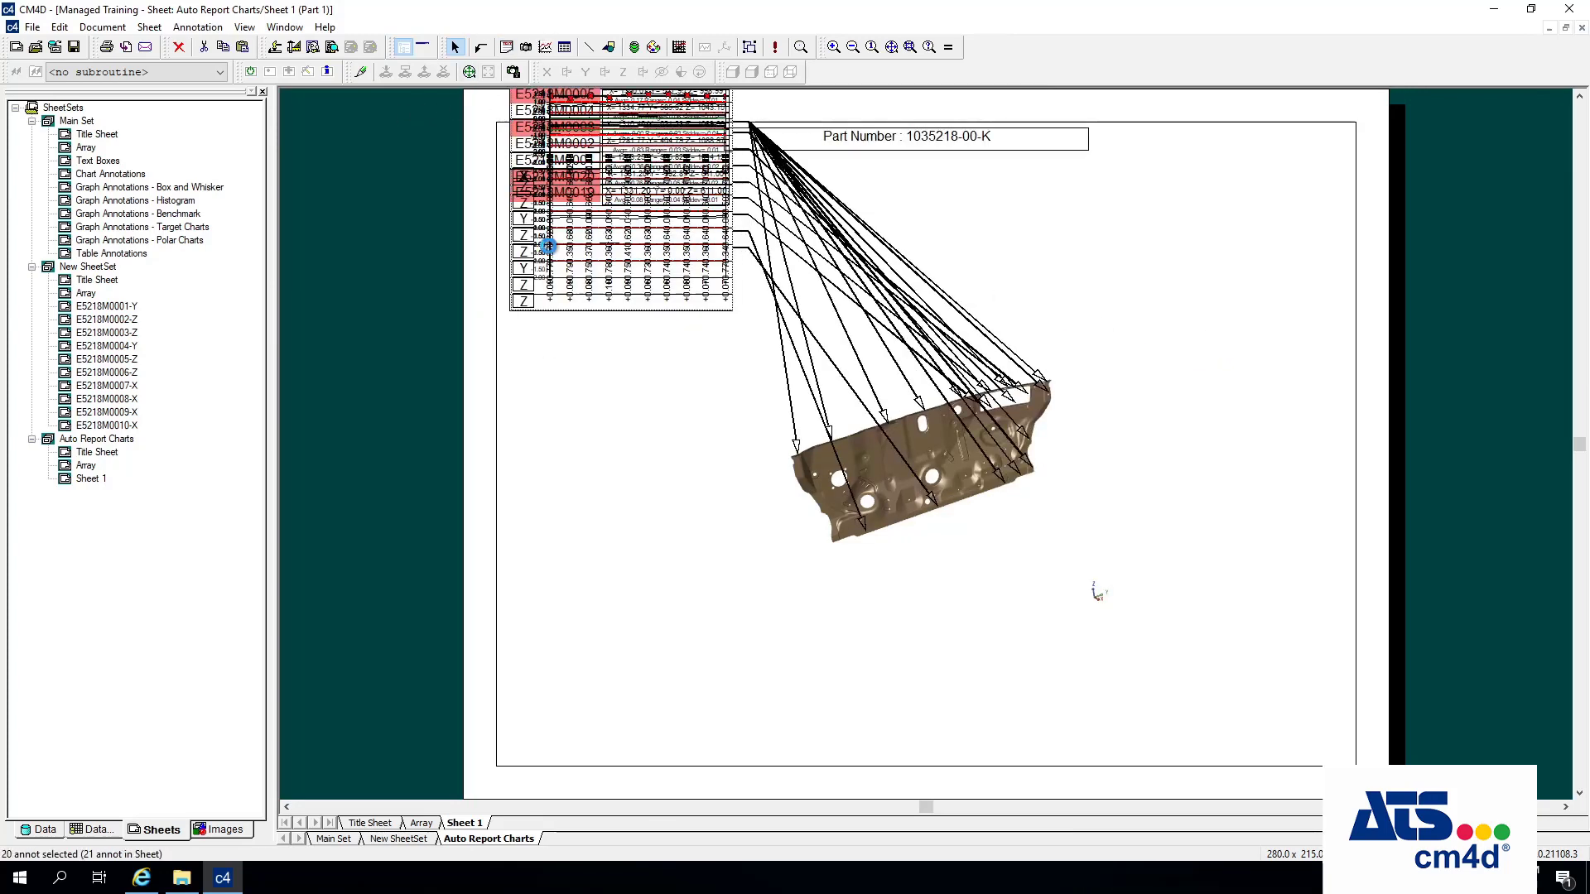
pyautogui.rightClick(549, 248)
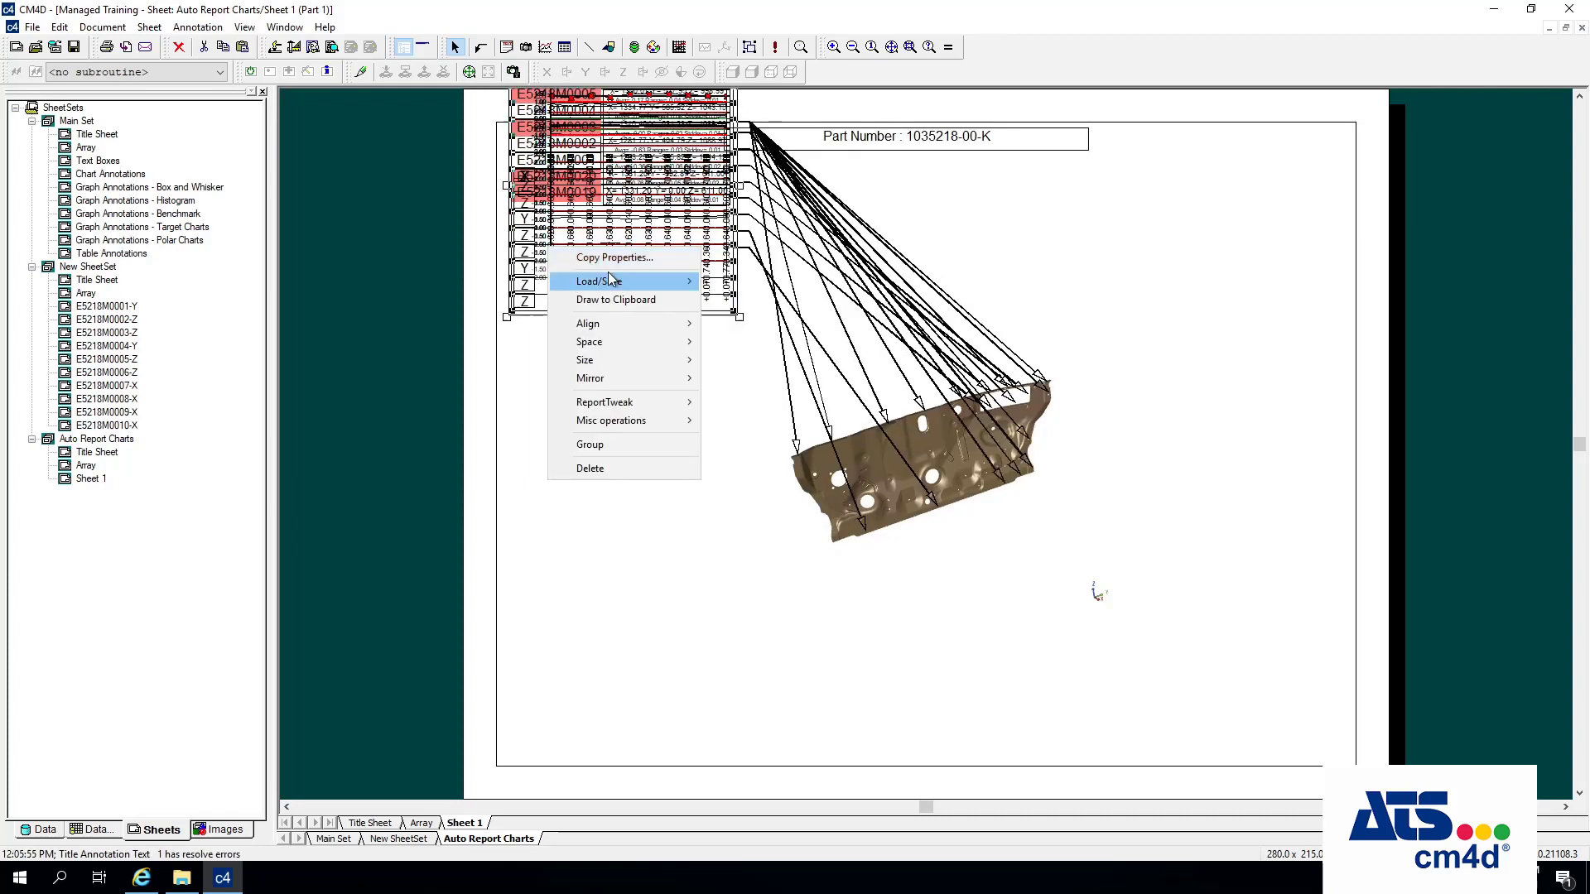
pyautogui.moveTo(615, 325)
pyautogui.click(764, 379)
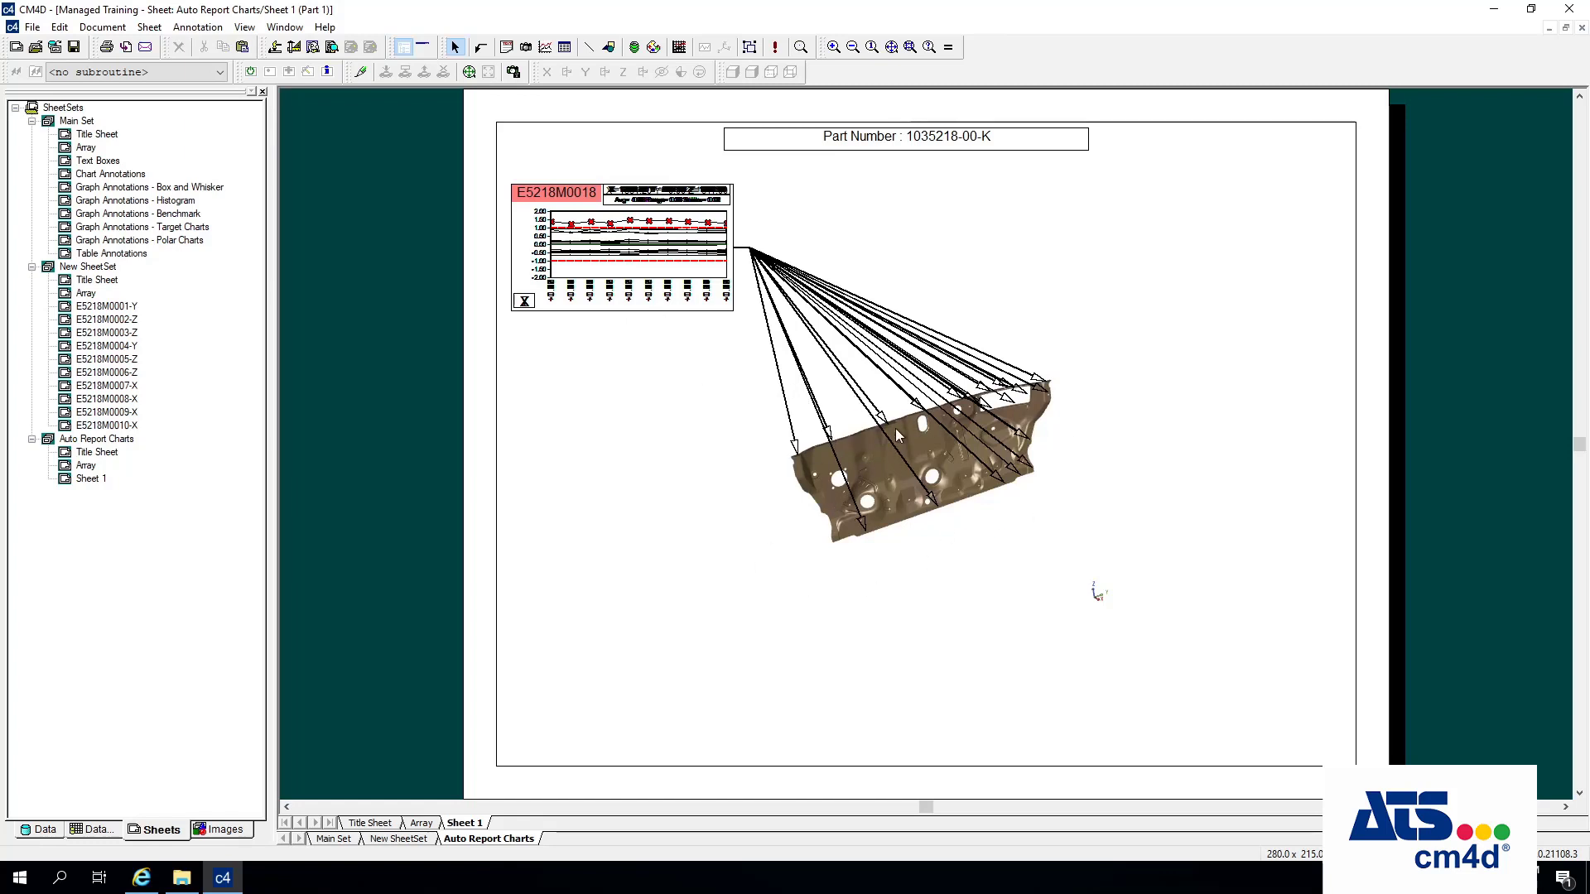
# Set the part view's select status to Locked in its properties.
pyautogui.rightClick(852, 373)
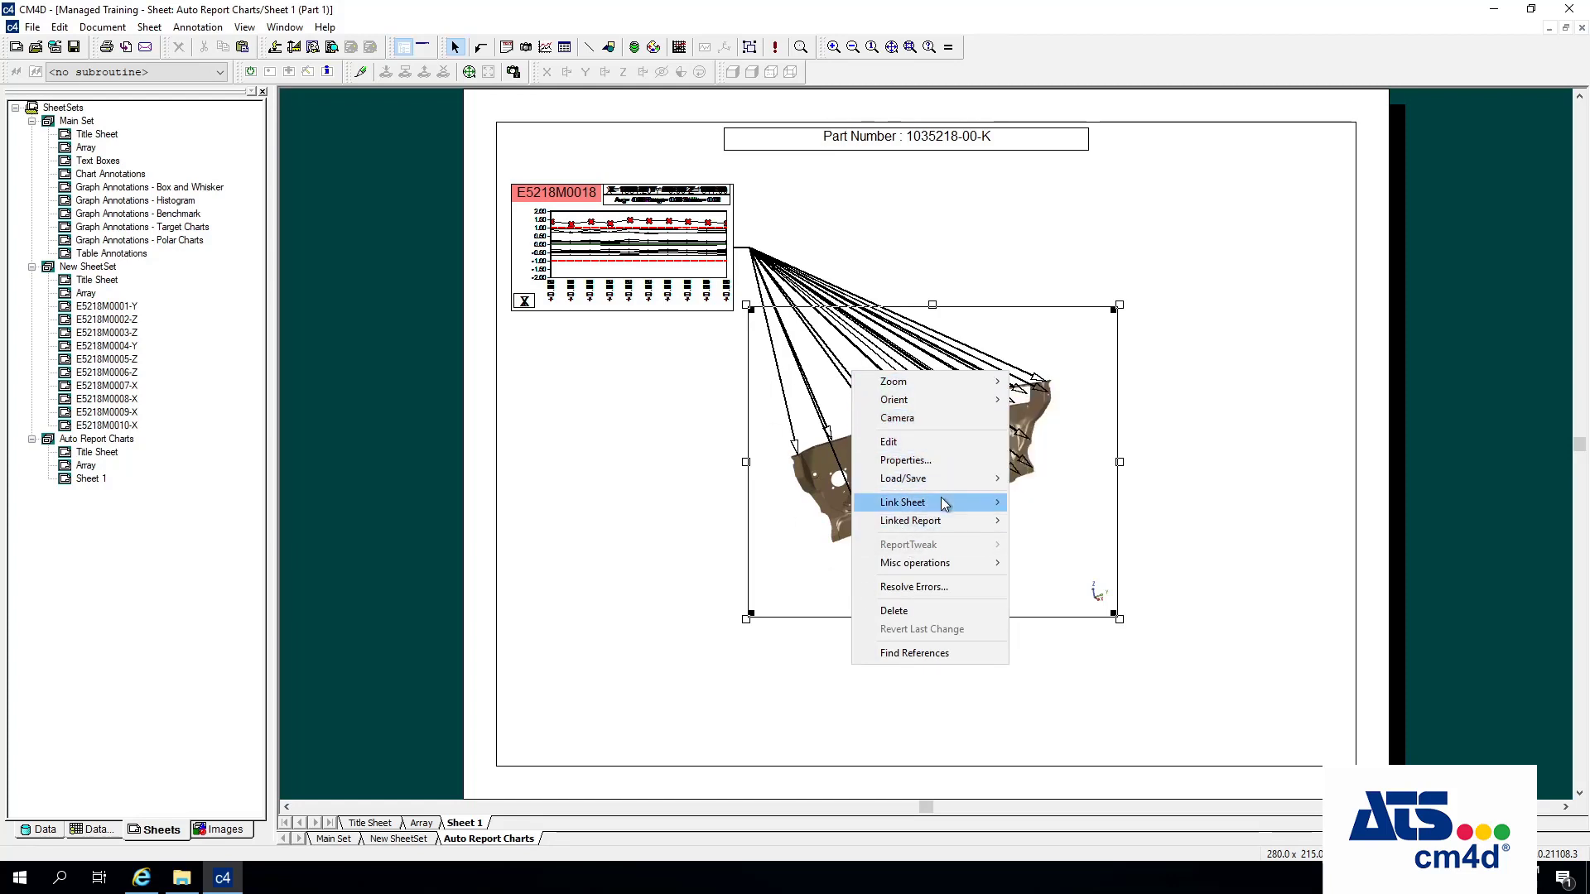
pyautogui.click(926, 460)
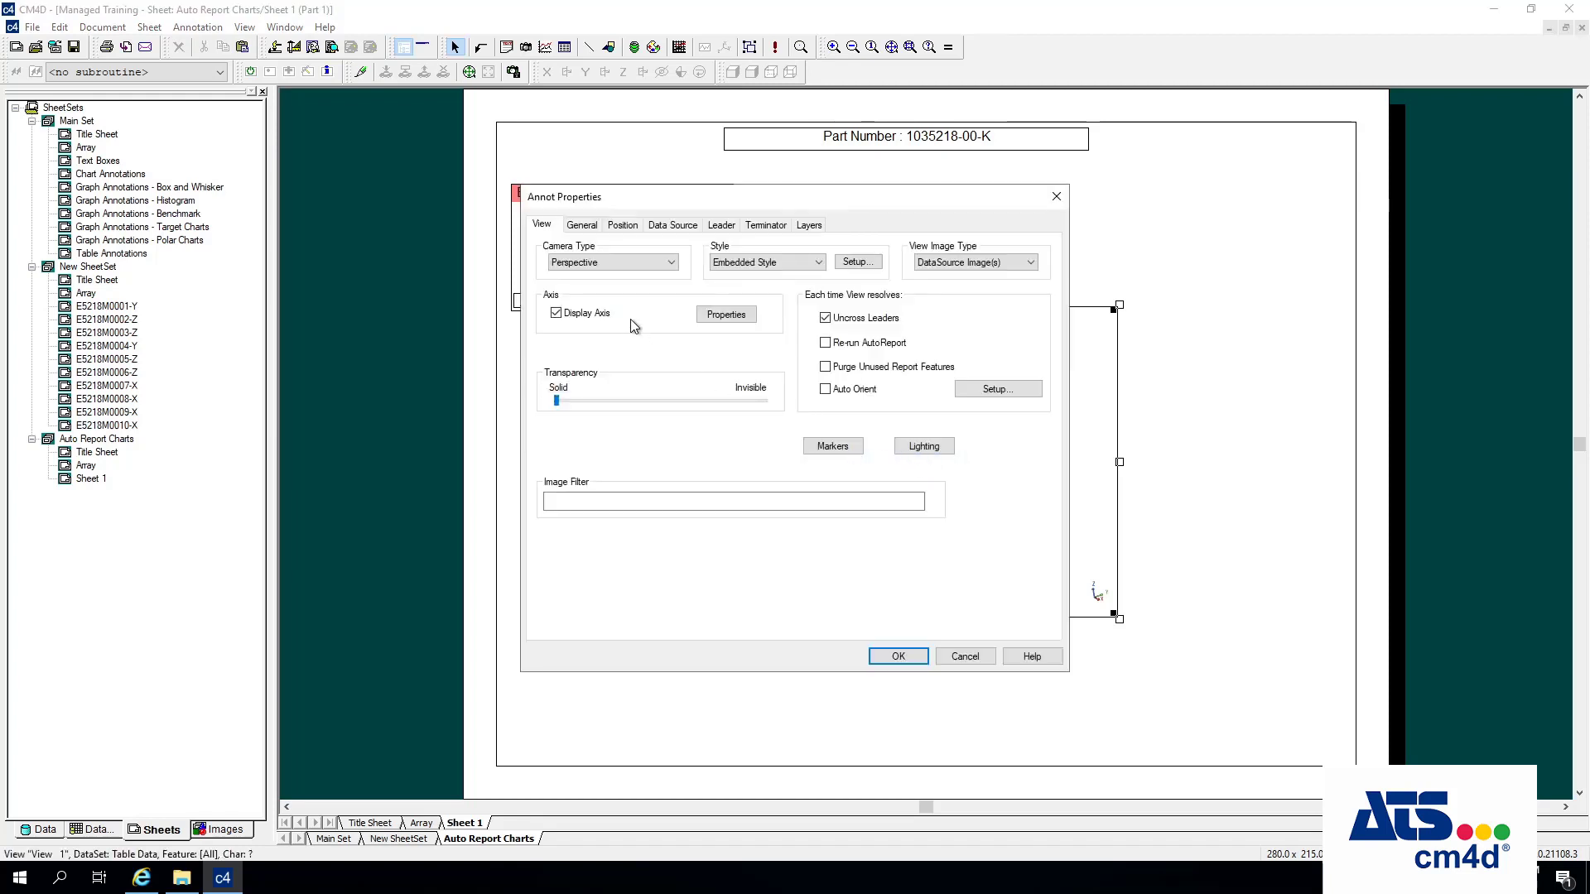
pyautogui.click(589, 225)
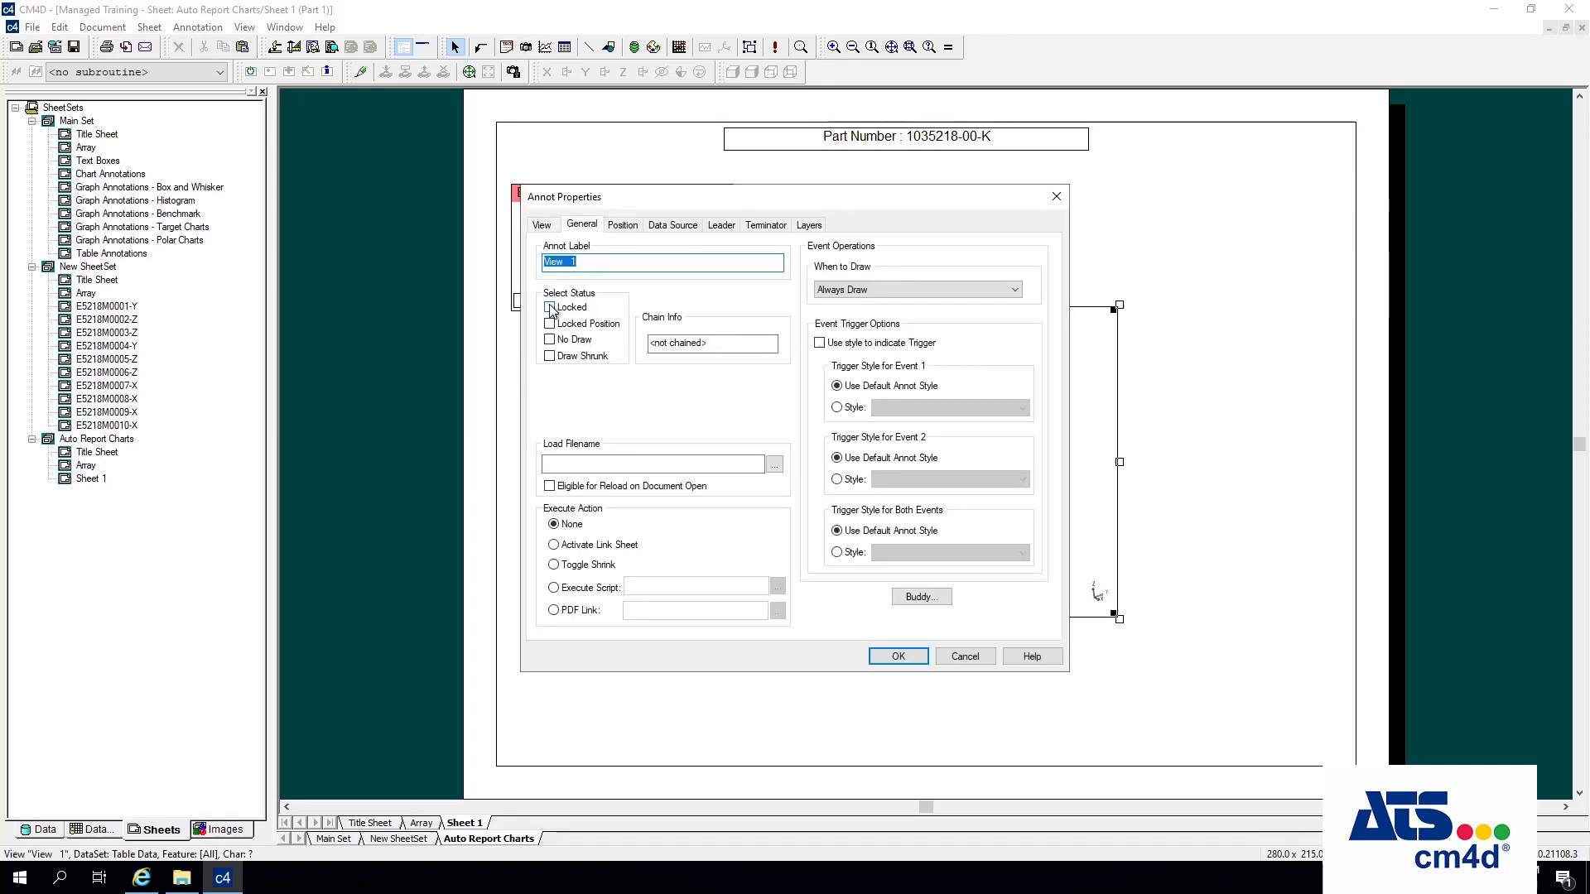
pyautogui.click(552, 308)
pyautogui.click(912, 662)
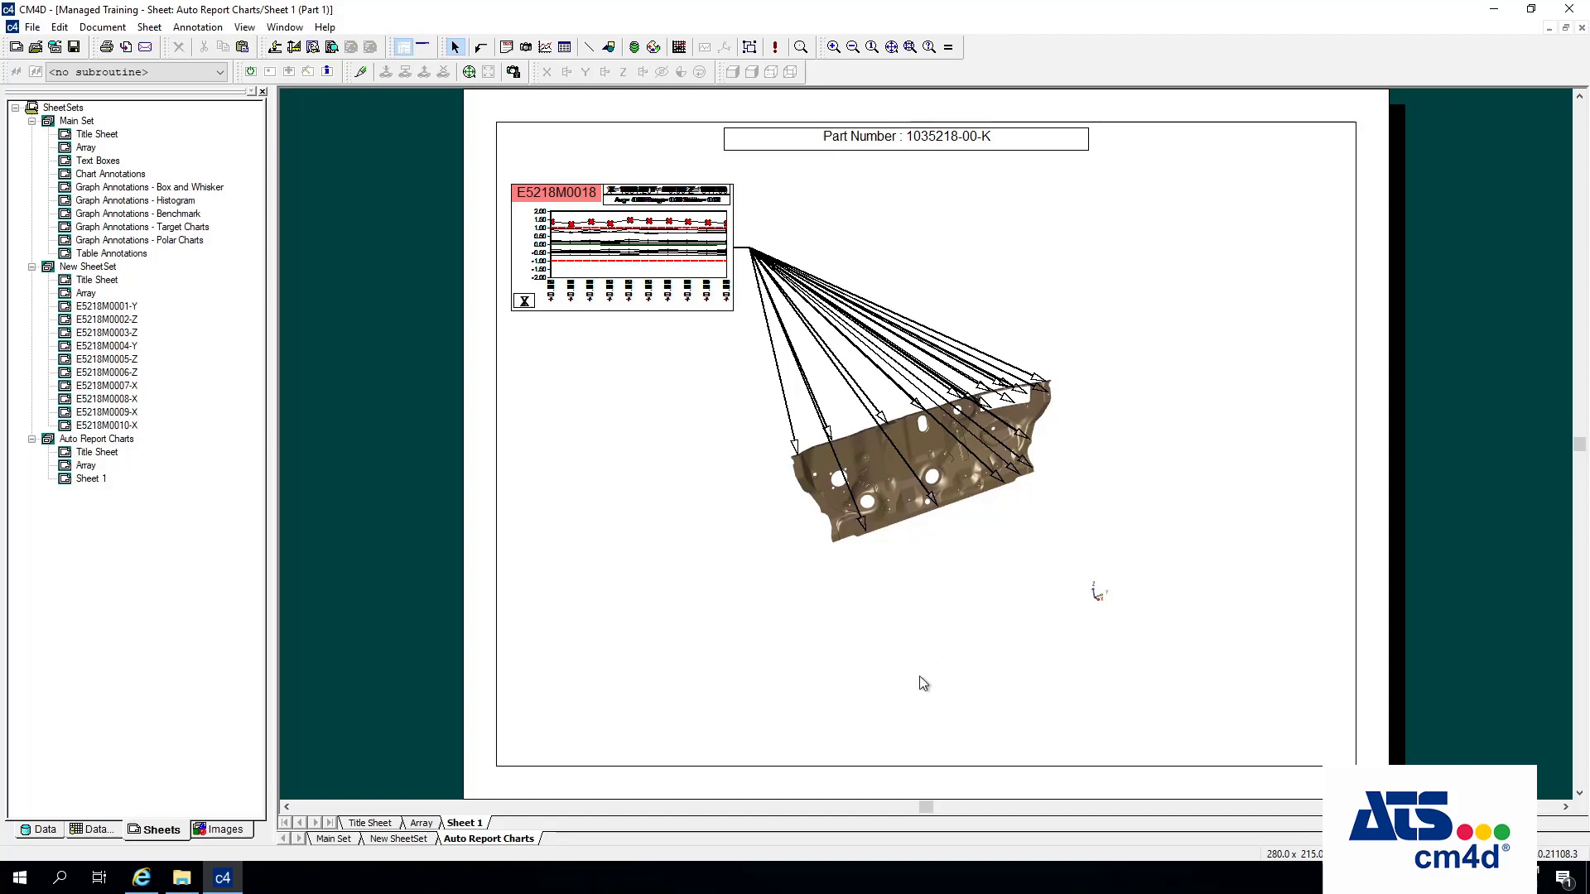
# Select the stacked charts whose leaders point to the part's lower right edge and move them to the sheet's lower right corner.
pyautogui.moveTo(781, 448); pyautogui.dragTo(726, 413)
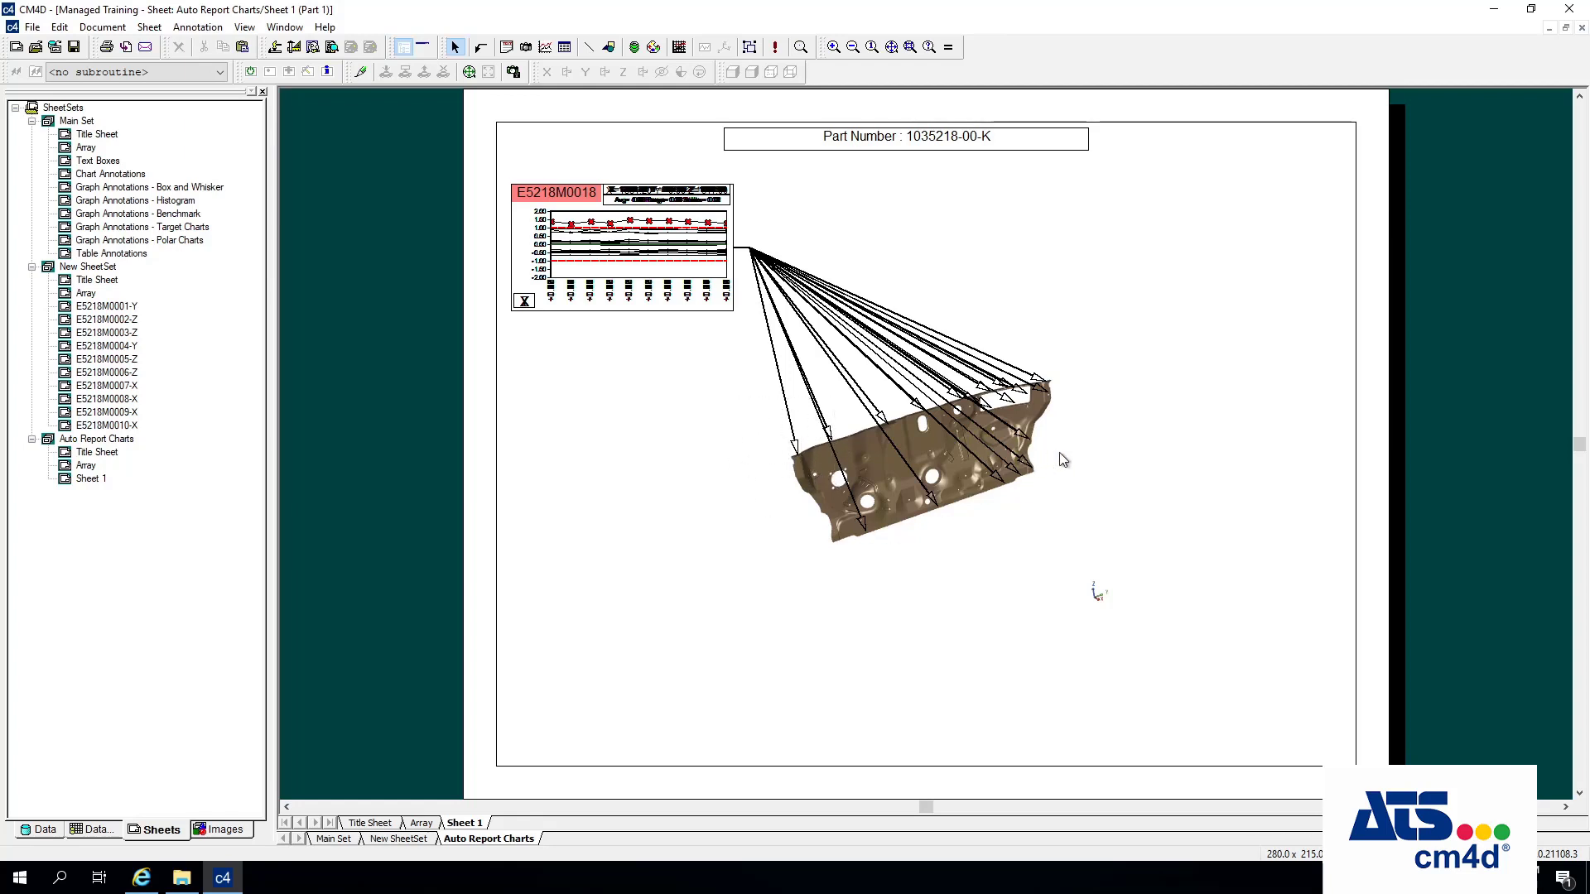
pyautogui.moveTo(1055, 430); pyautogui.dragTo(984, 501)
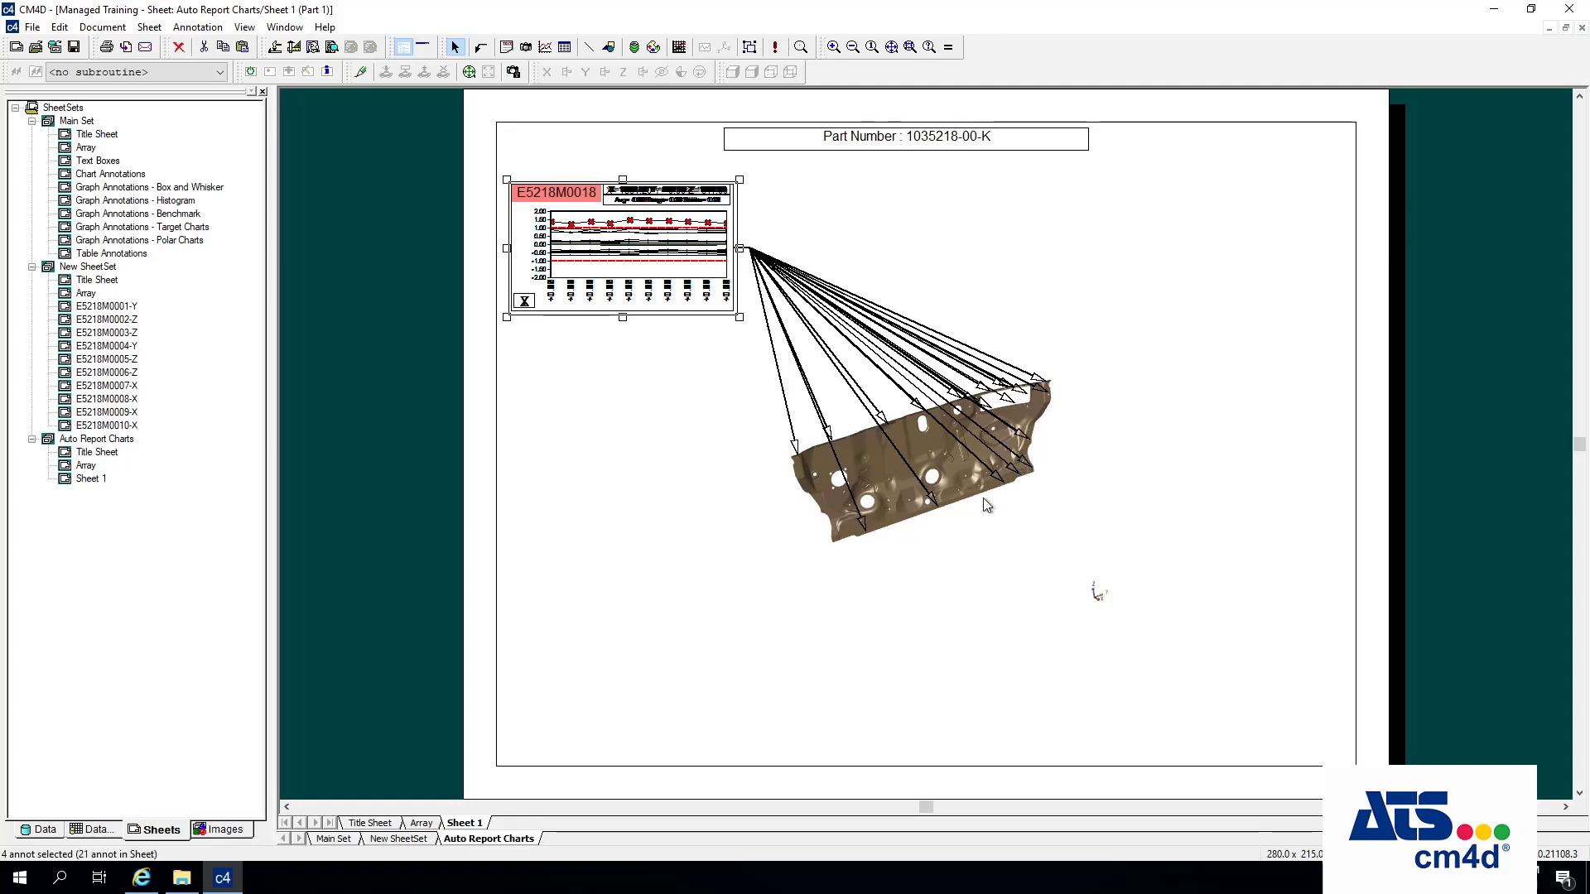
pyautogui.moveTo(1223, 564); pyautogui.dragTo(1292, 643)
# Select the stacked charts whose leaders point to the part's upper right edge and move them to the sheet's upper right area.
pyautogui.click(1066, 371)
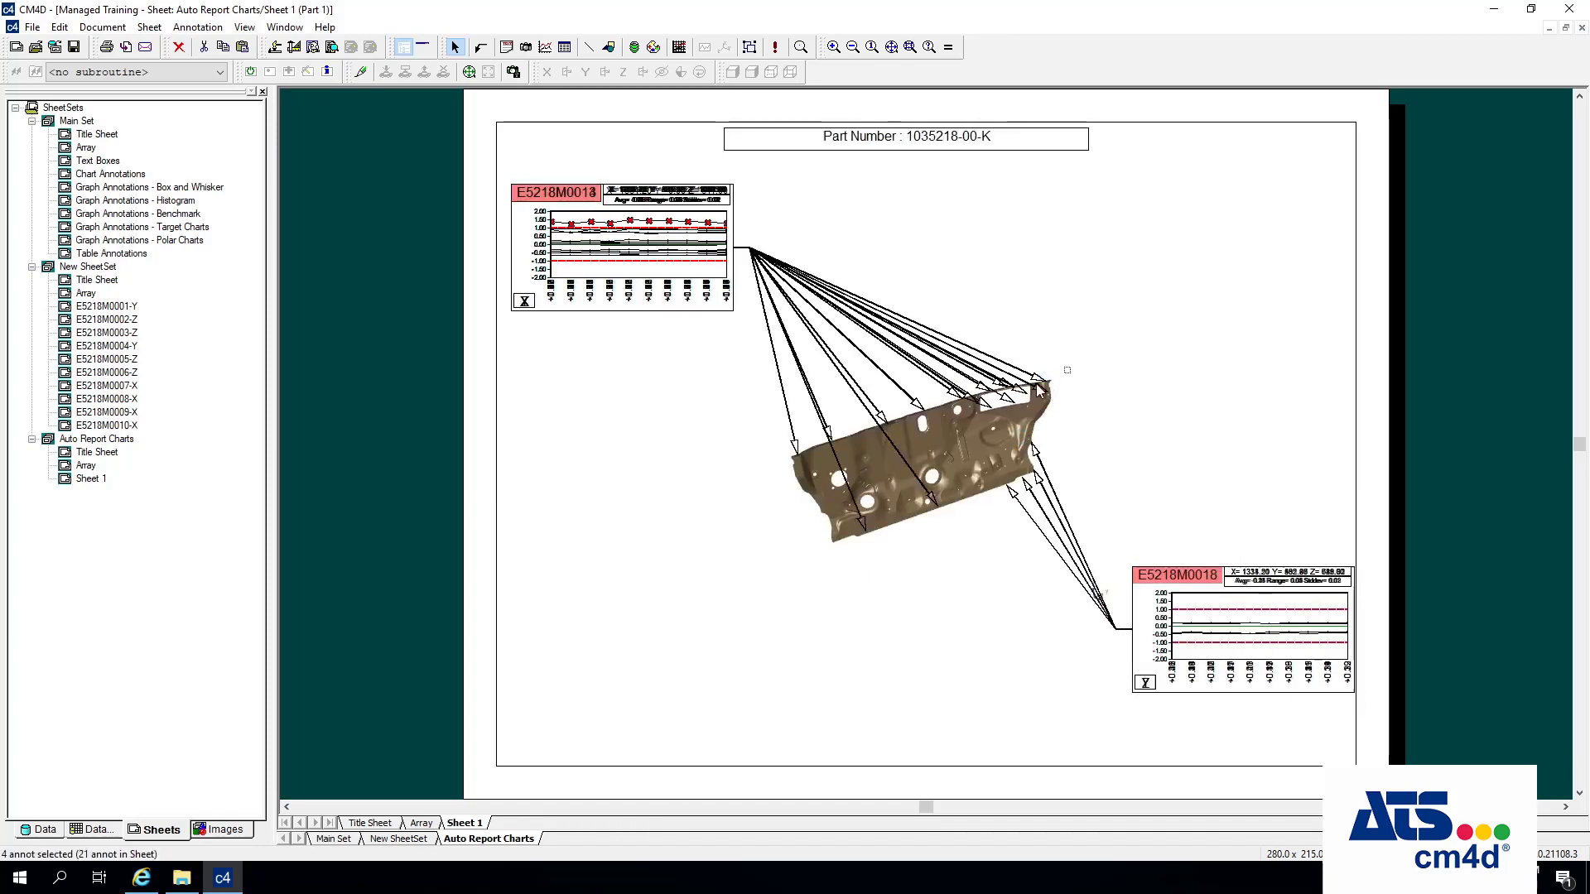
pyautogui.moveTo(973, 421); pyautogui.dragTo(970, 418)
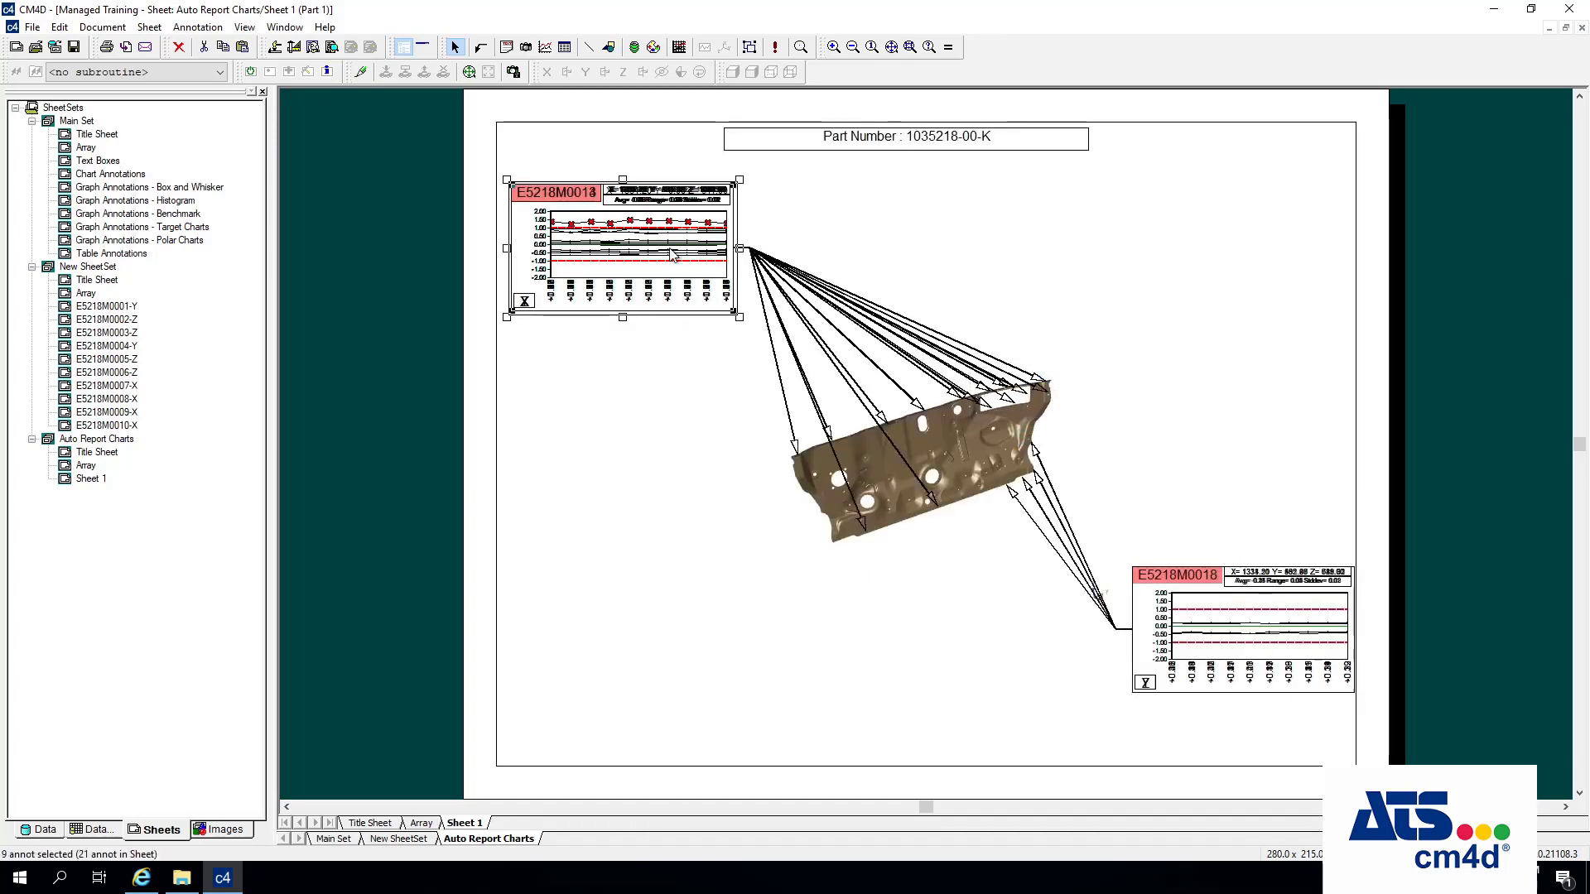
pyautogui.moveTo(675, 255); pyautogui.dragTo(1239, 249)
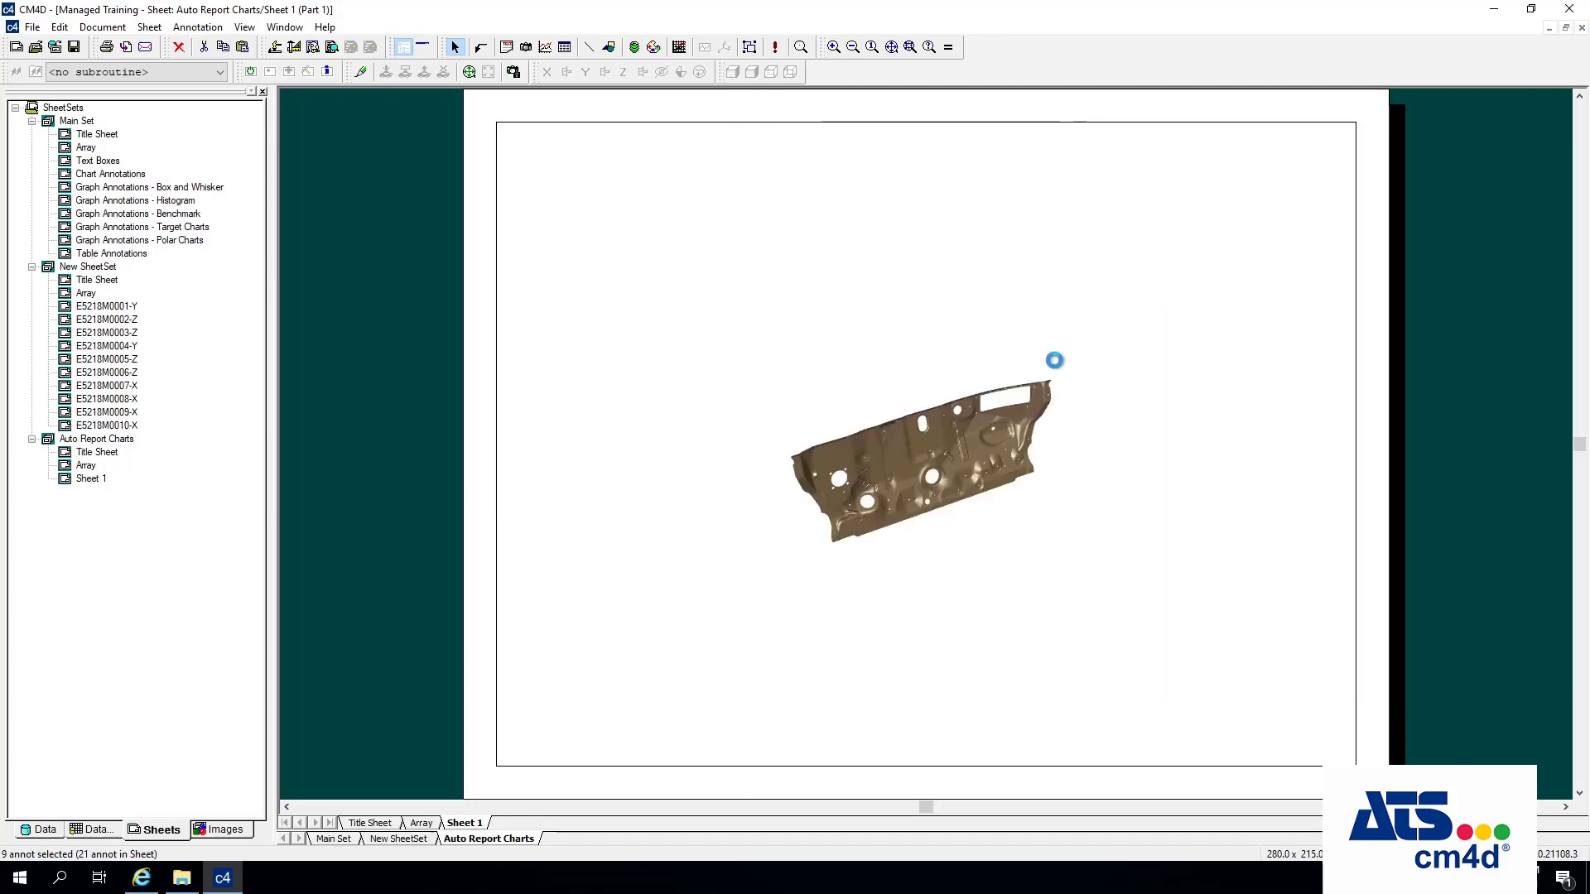
# Move the charts for the part's upper left edge above the part and those for its lower edge to the sheet's lower left.
pyautogui.click(965, 392)
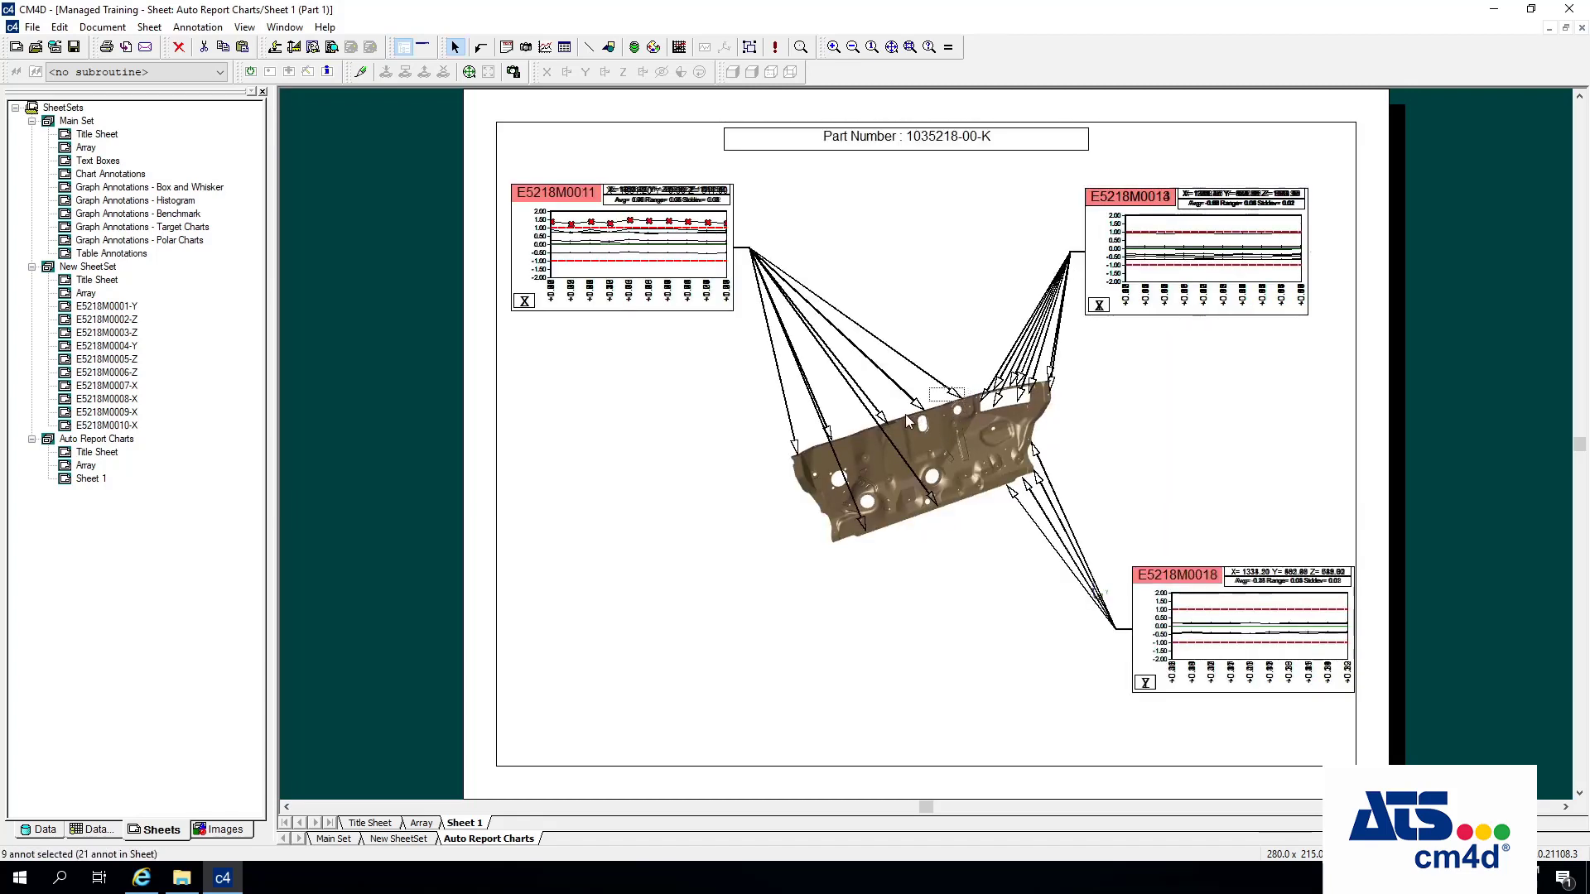
pyautogui.moveTo(757, 478); pyautogui.dragTo(758, 478)
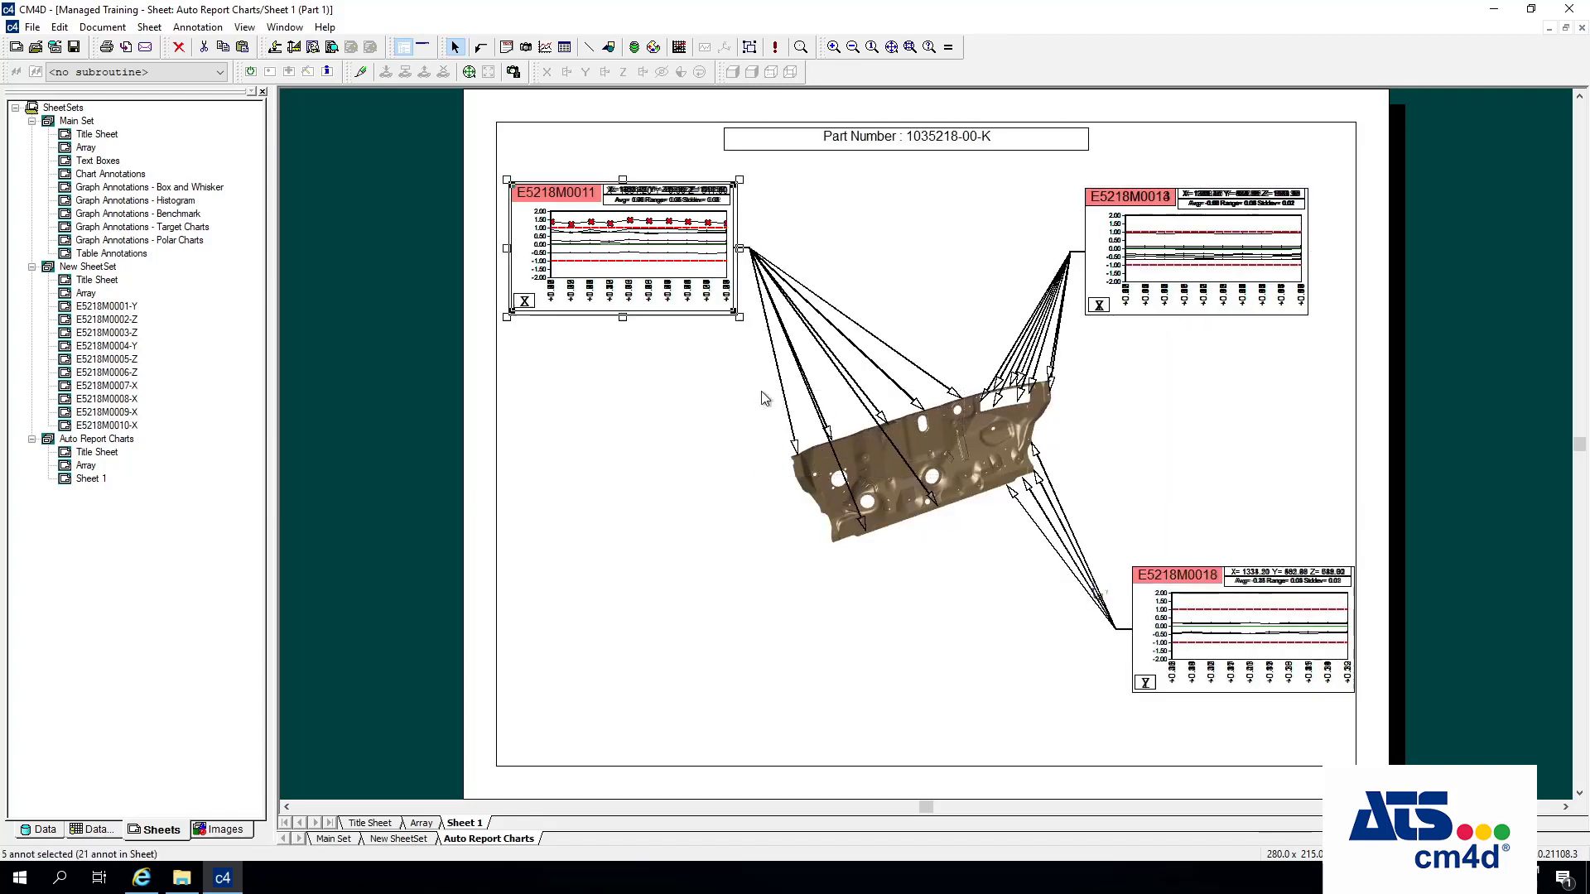
pyautogui.moveTo(681, 272)
pyautogui.mouseDown()
pyautogui.moveTo(780, 262)
pyautogui.moveTo(891, 516)
pyautogui.moveTo(839, 577)
pyautogui.mouseUp()
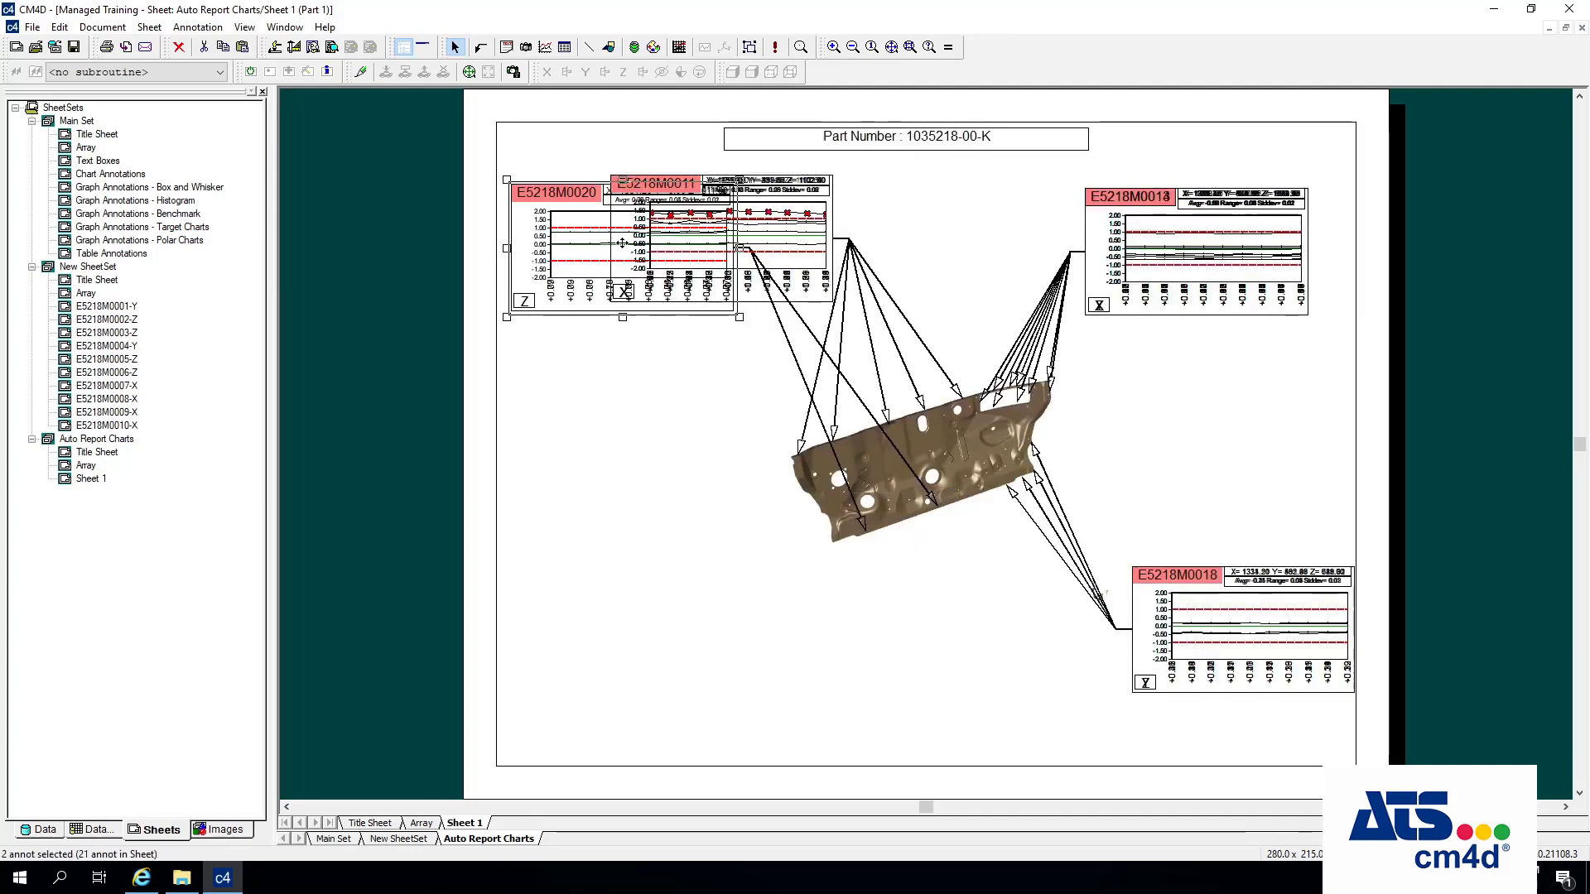
pyautogui.moveTo(622, 243); pyautogui.dragTo(651, 657)
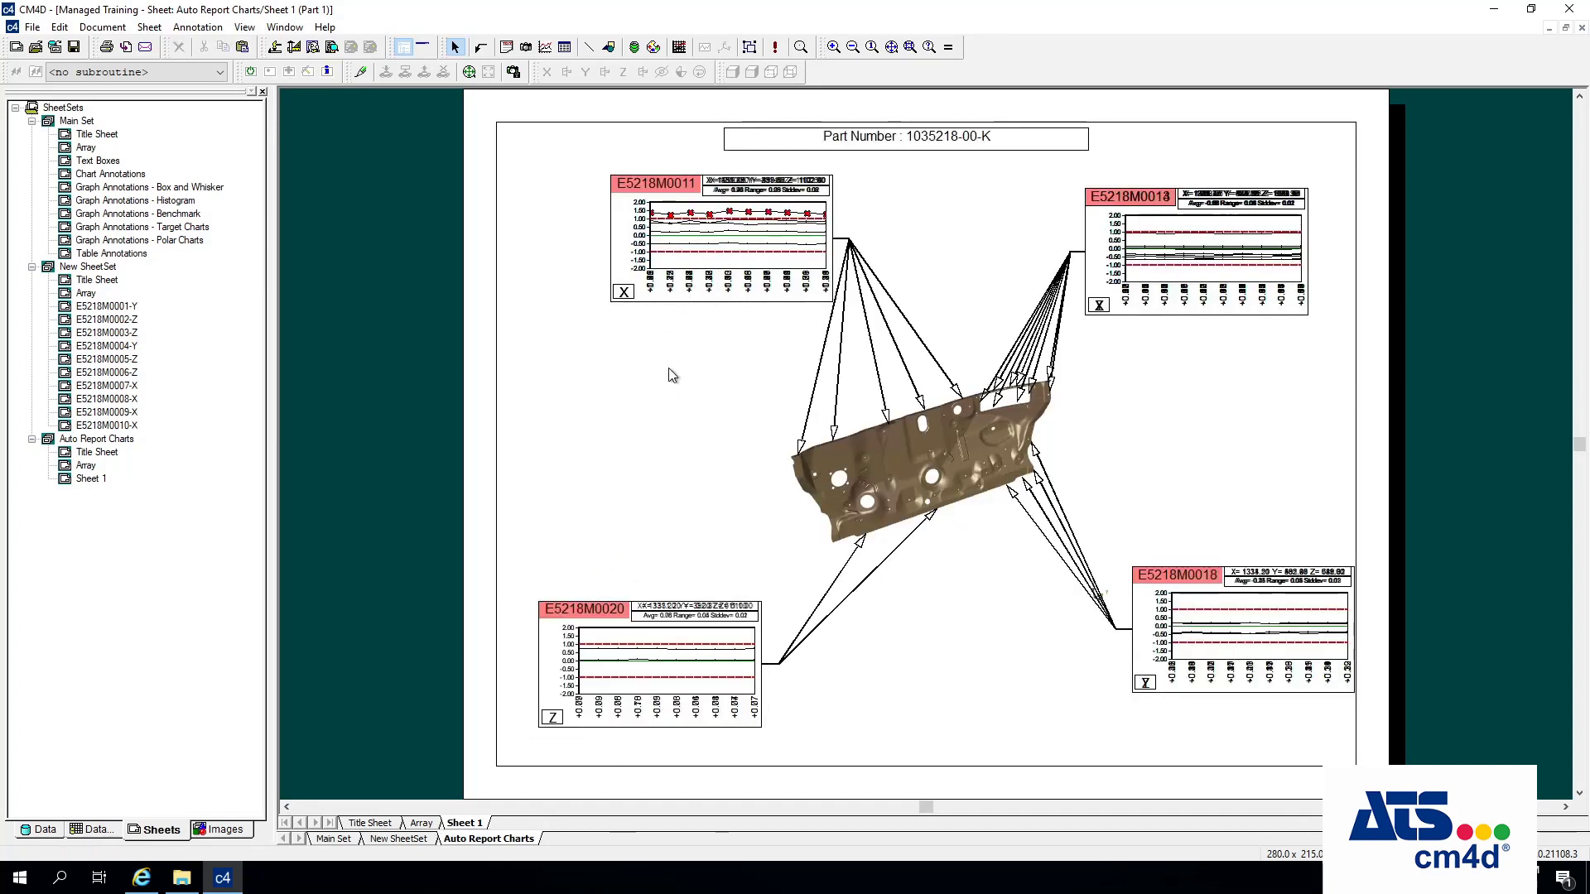
pyautogui.click(679, 272)
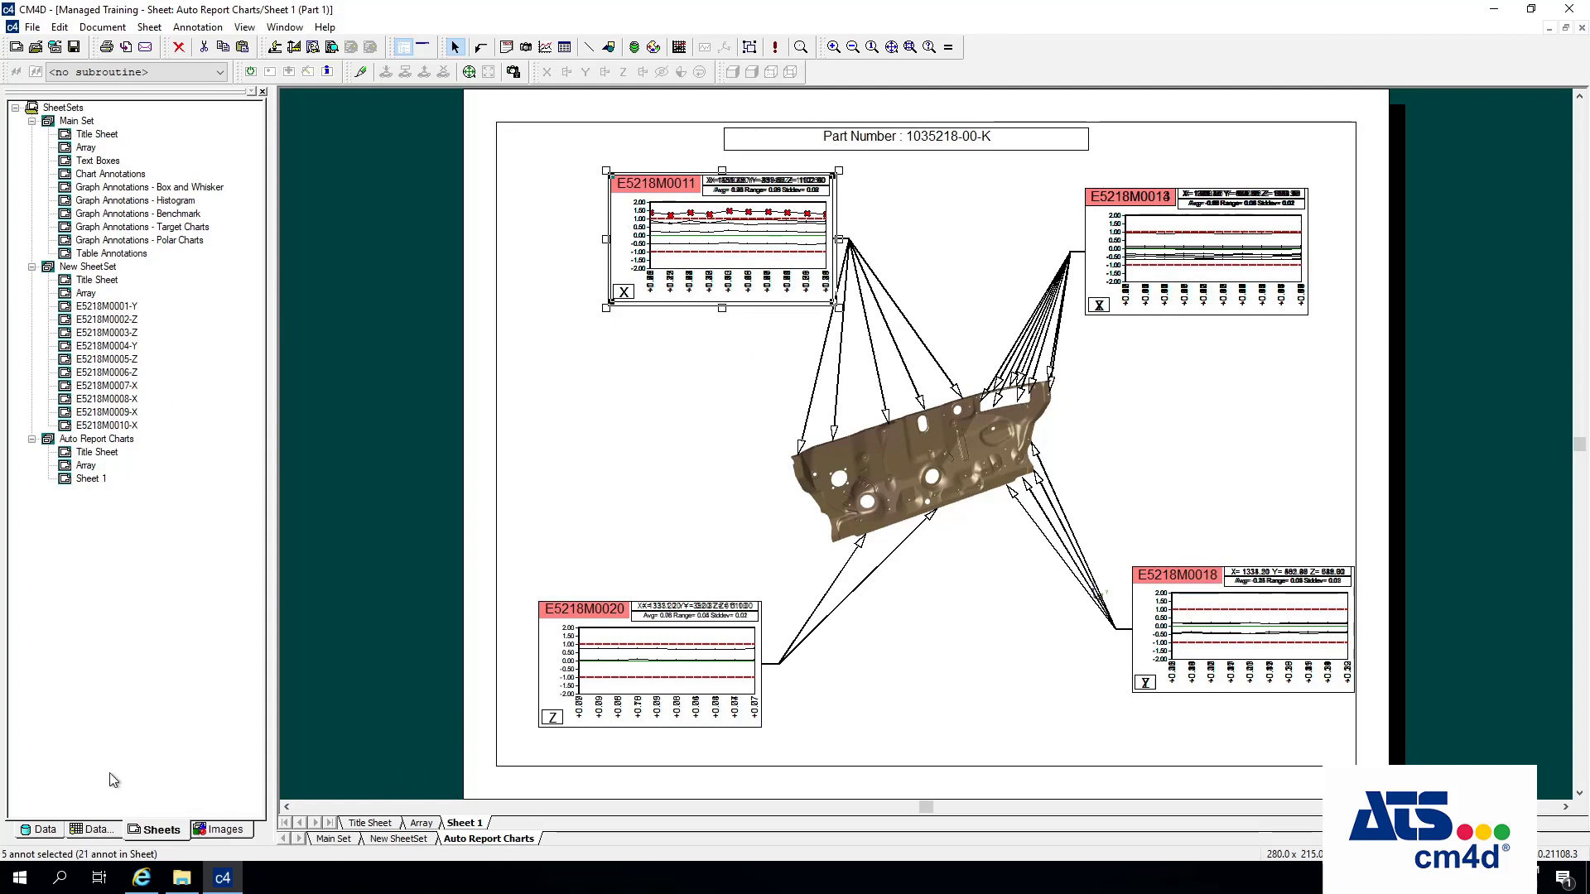
# Add a new sheet labelled Sheet 2 to the Auto Report Charts sheet set.
pyautogui.rightClick(103, 441)
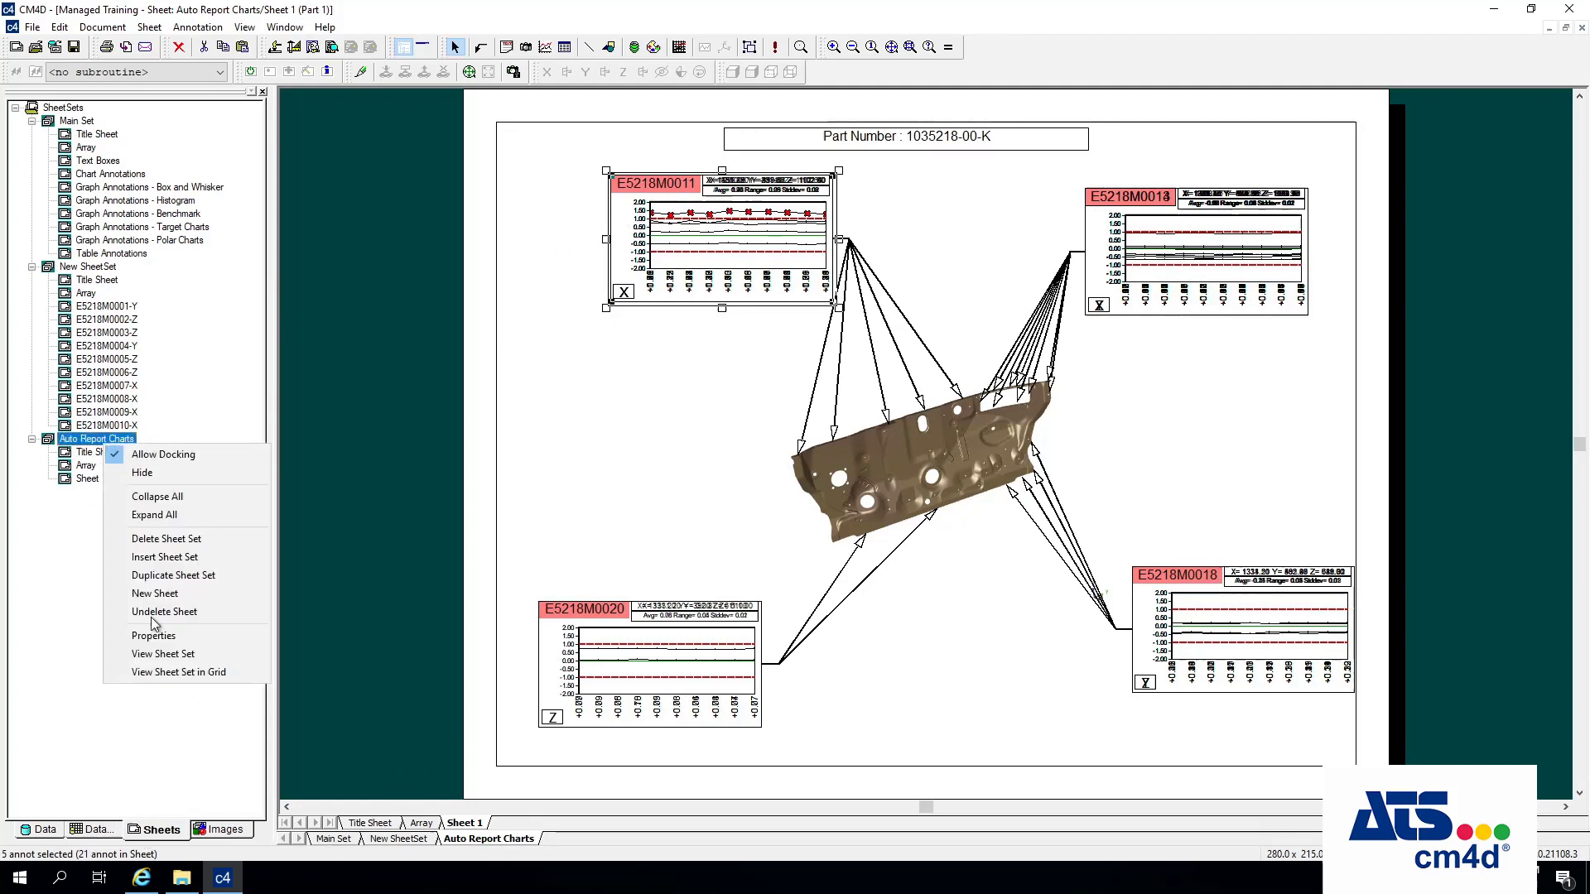
pyautogui.click(166, 593)
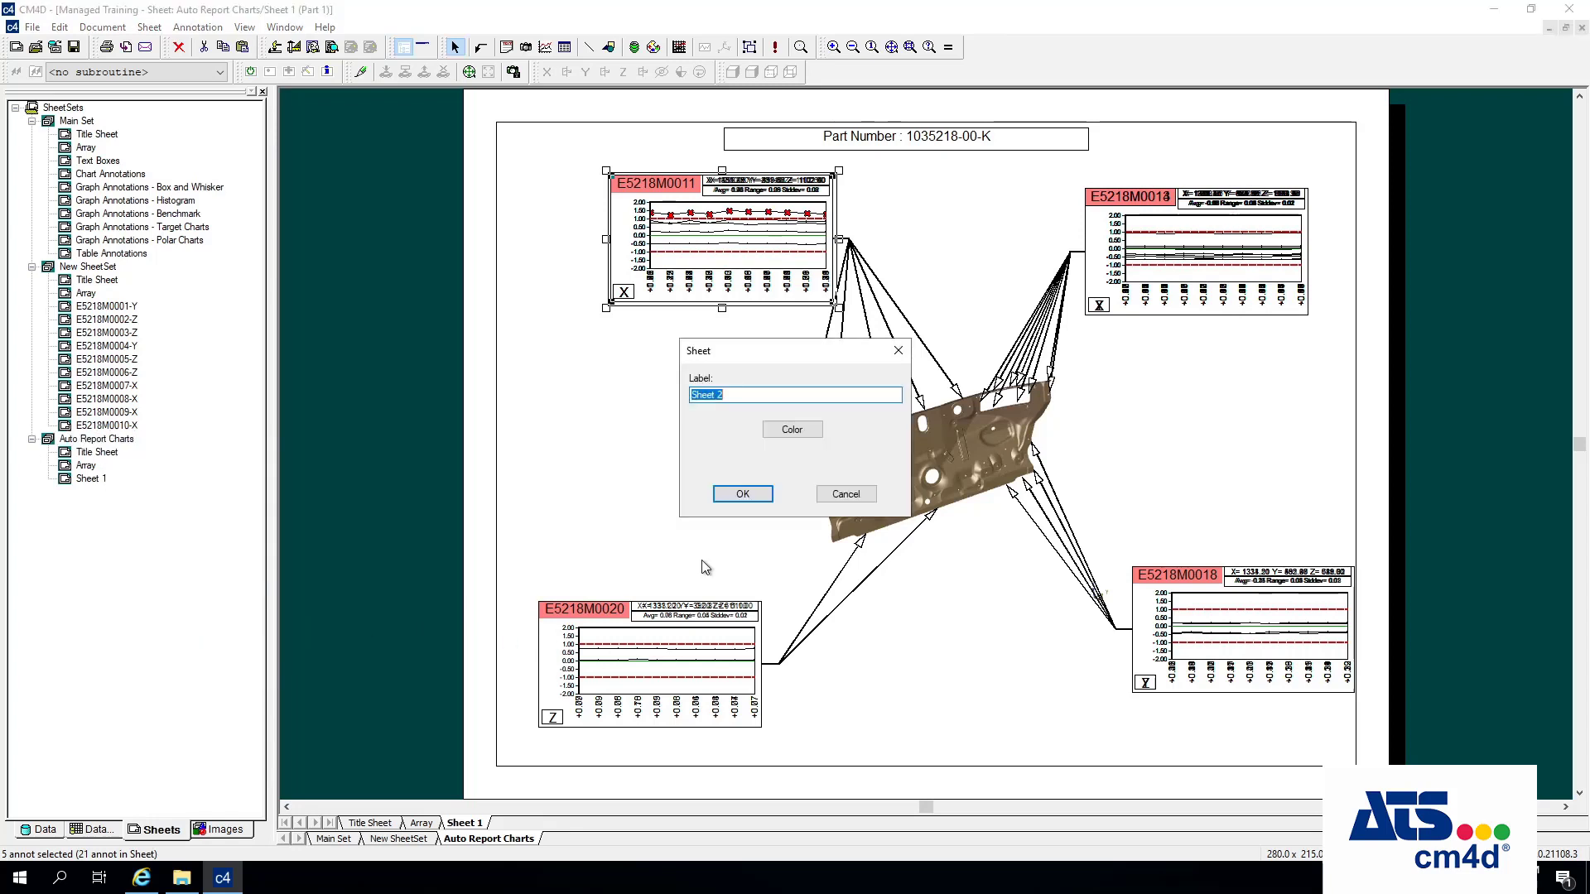
pyautogui.click(743, 492)
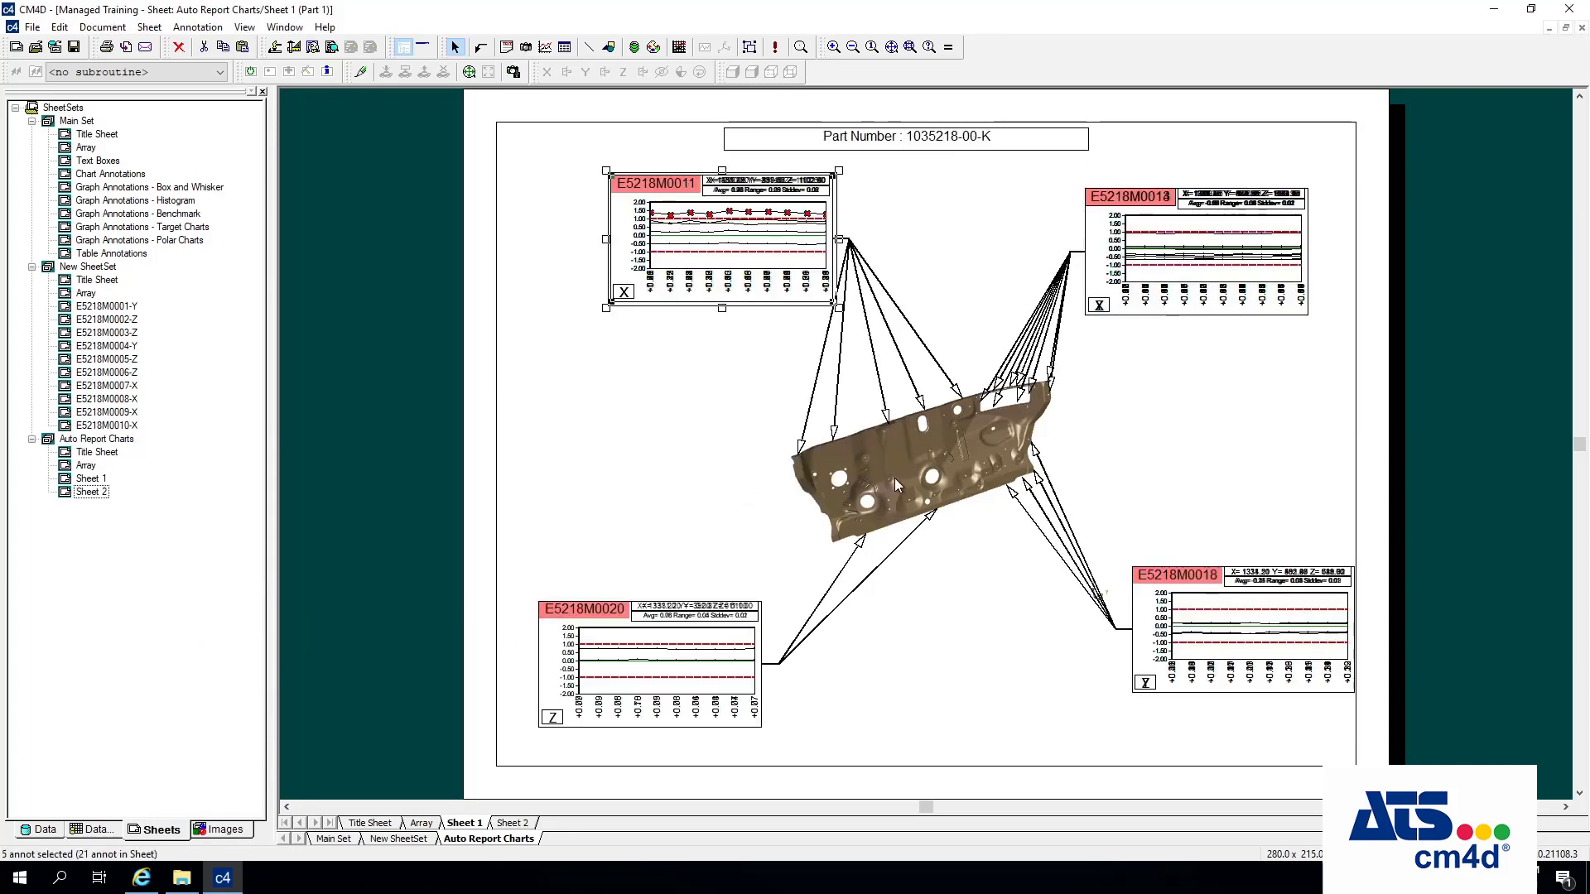
# In the Auto Report Charts array, copy the part view from Sheet 1 and paste it onto Sheet 2.
pyautogui.click(422, 823)
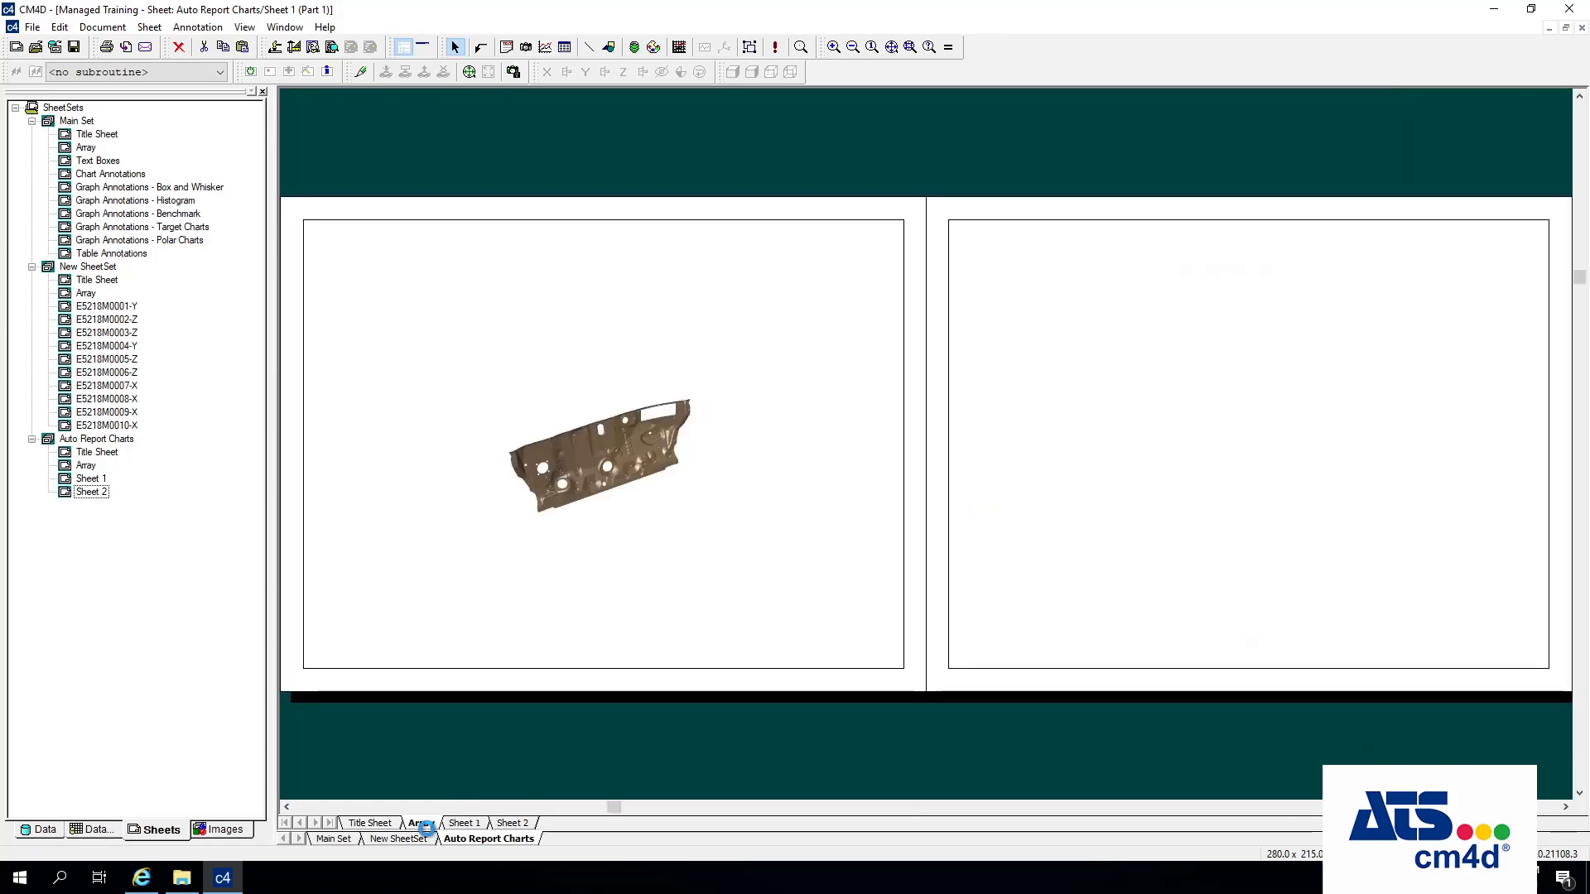
pyautogui.rightClick(579, 431)
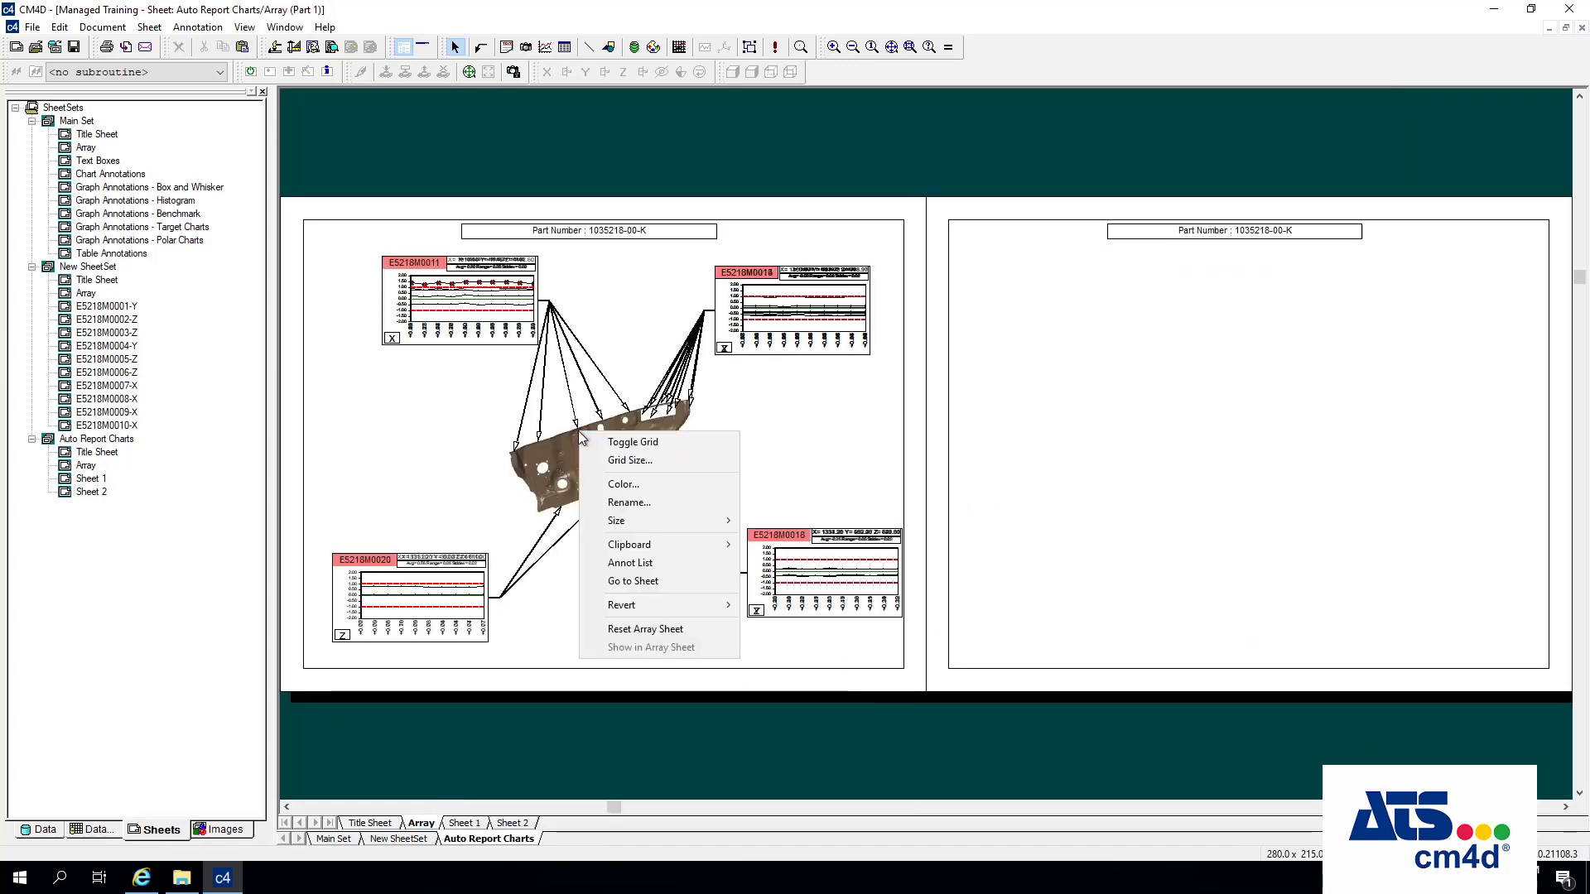
pyautogui.rightClick(553, 443)
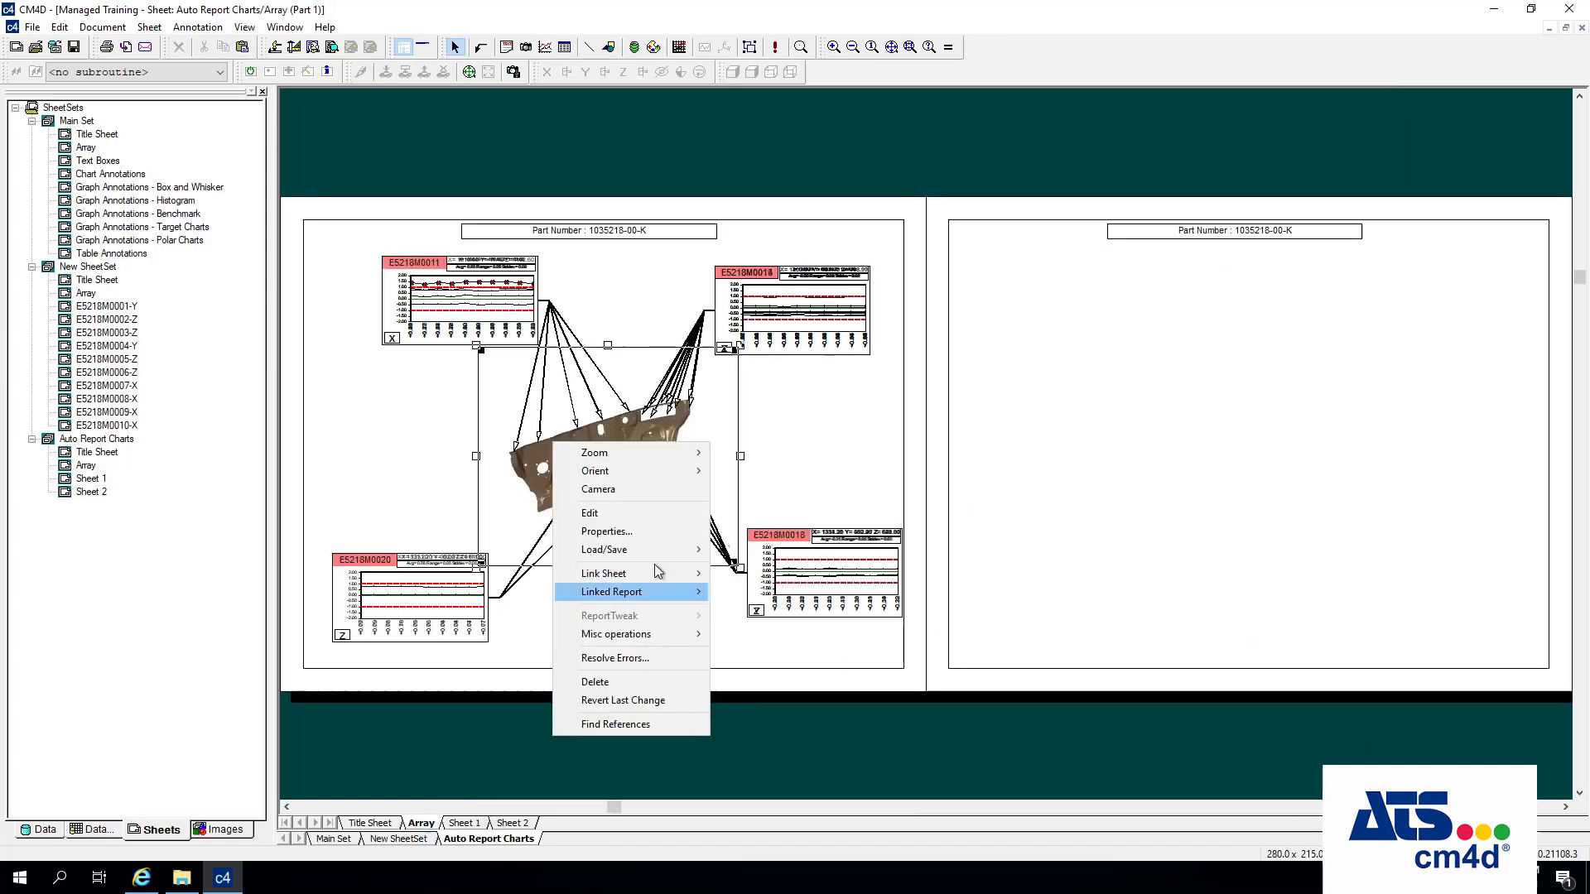
pyautogui.moveTo(664, 549)
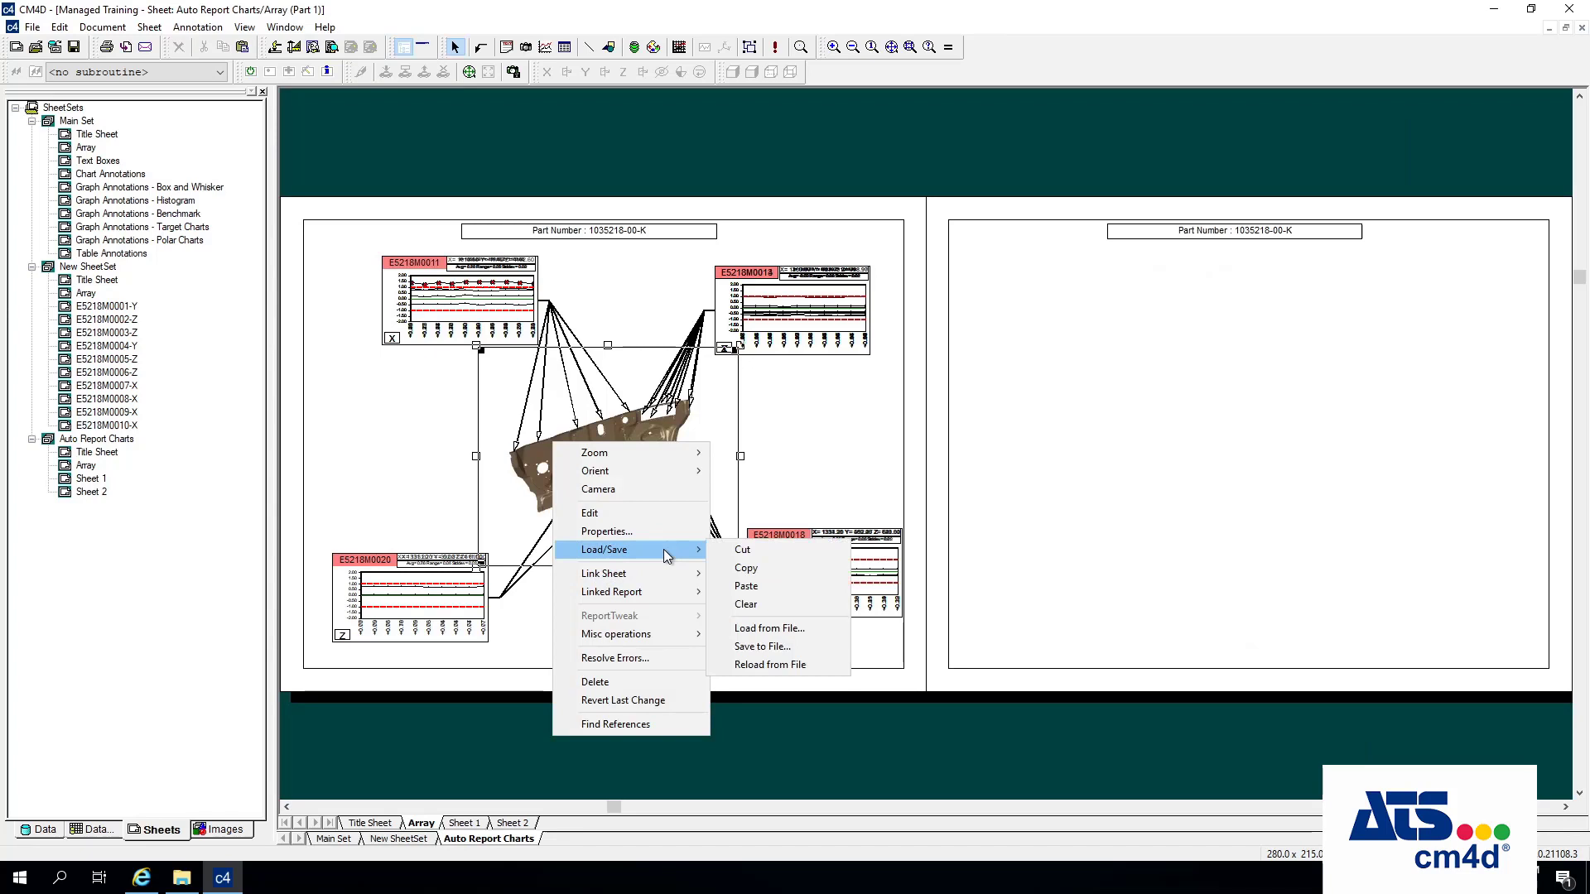
pyautogui.click(767, 568)
pyautogui.click(1199, 421)
pyautogui.rightClick(1192, 370)
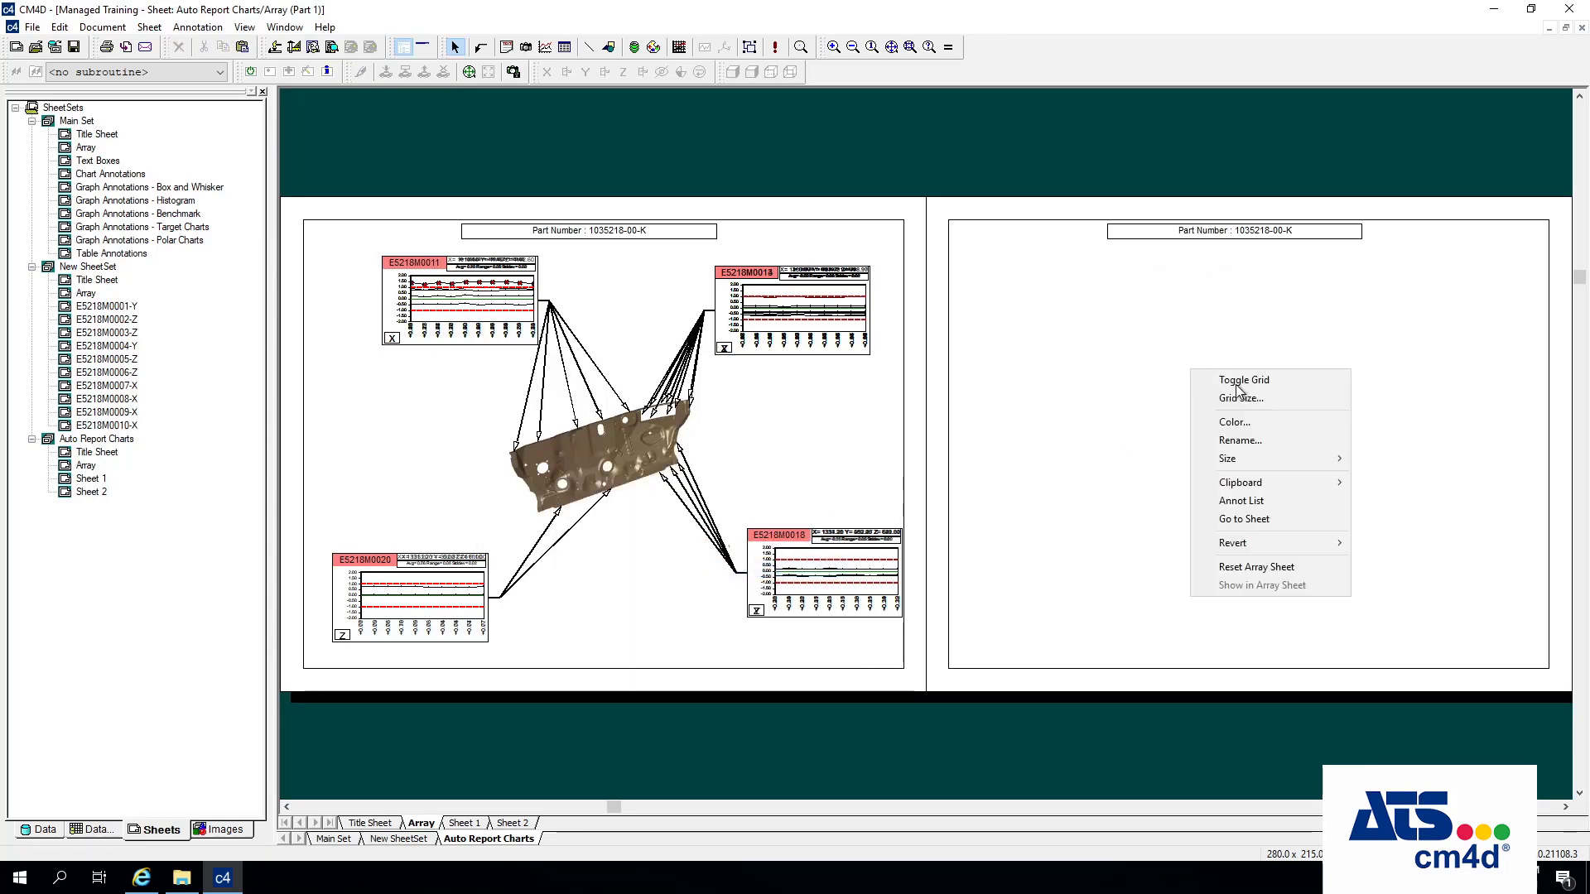
pyautogui.moveTo(1318, 480)
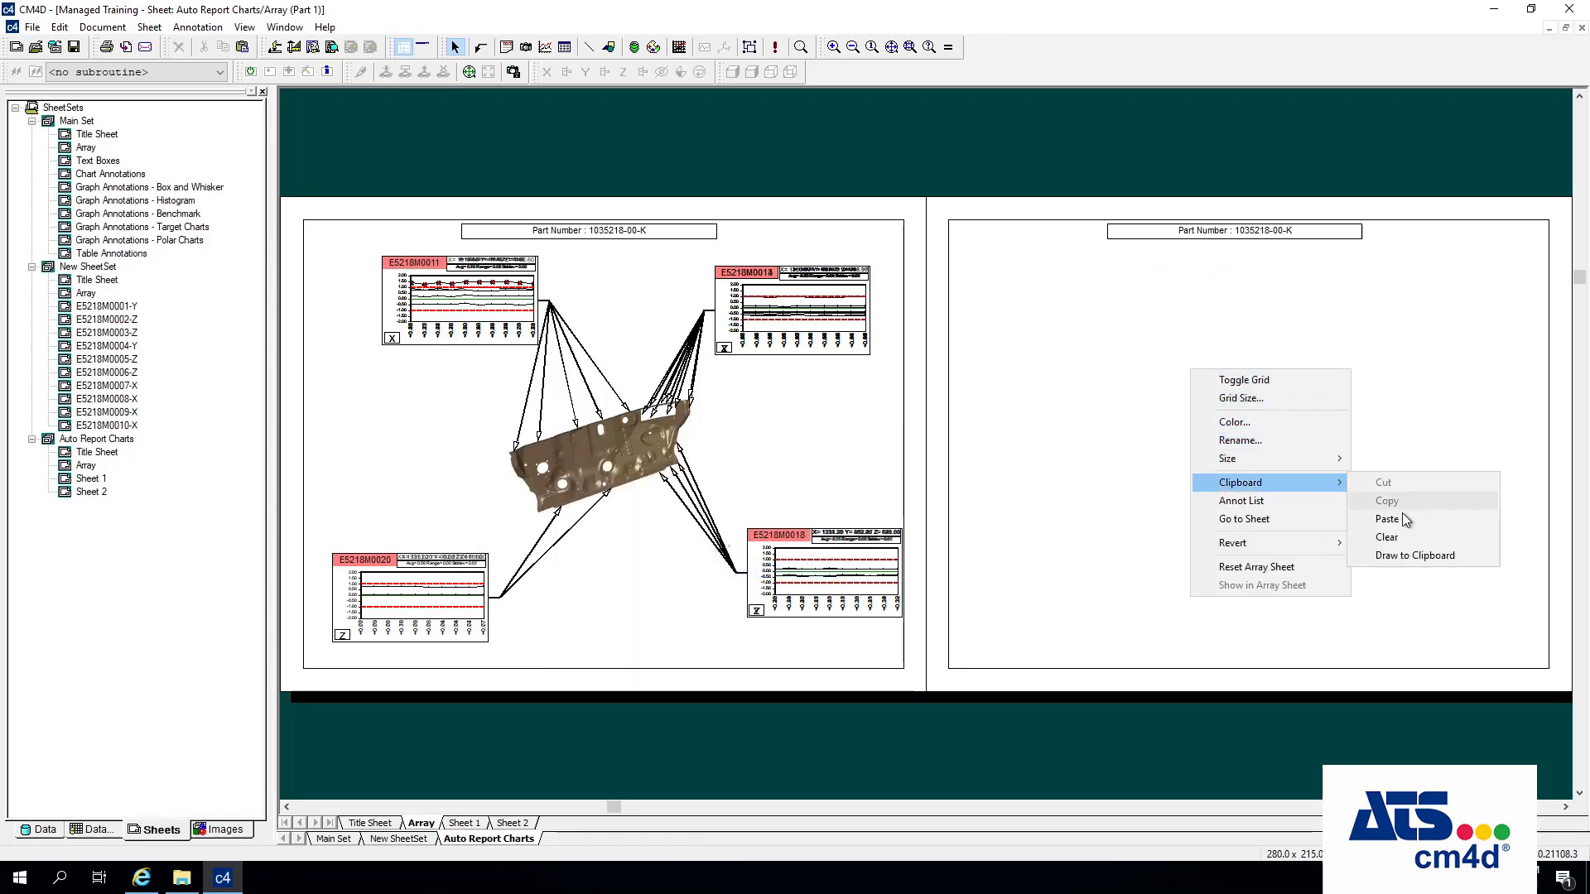
pyautogui.click(1403, 520)
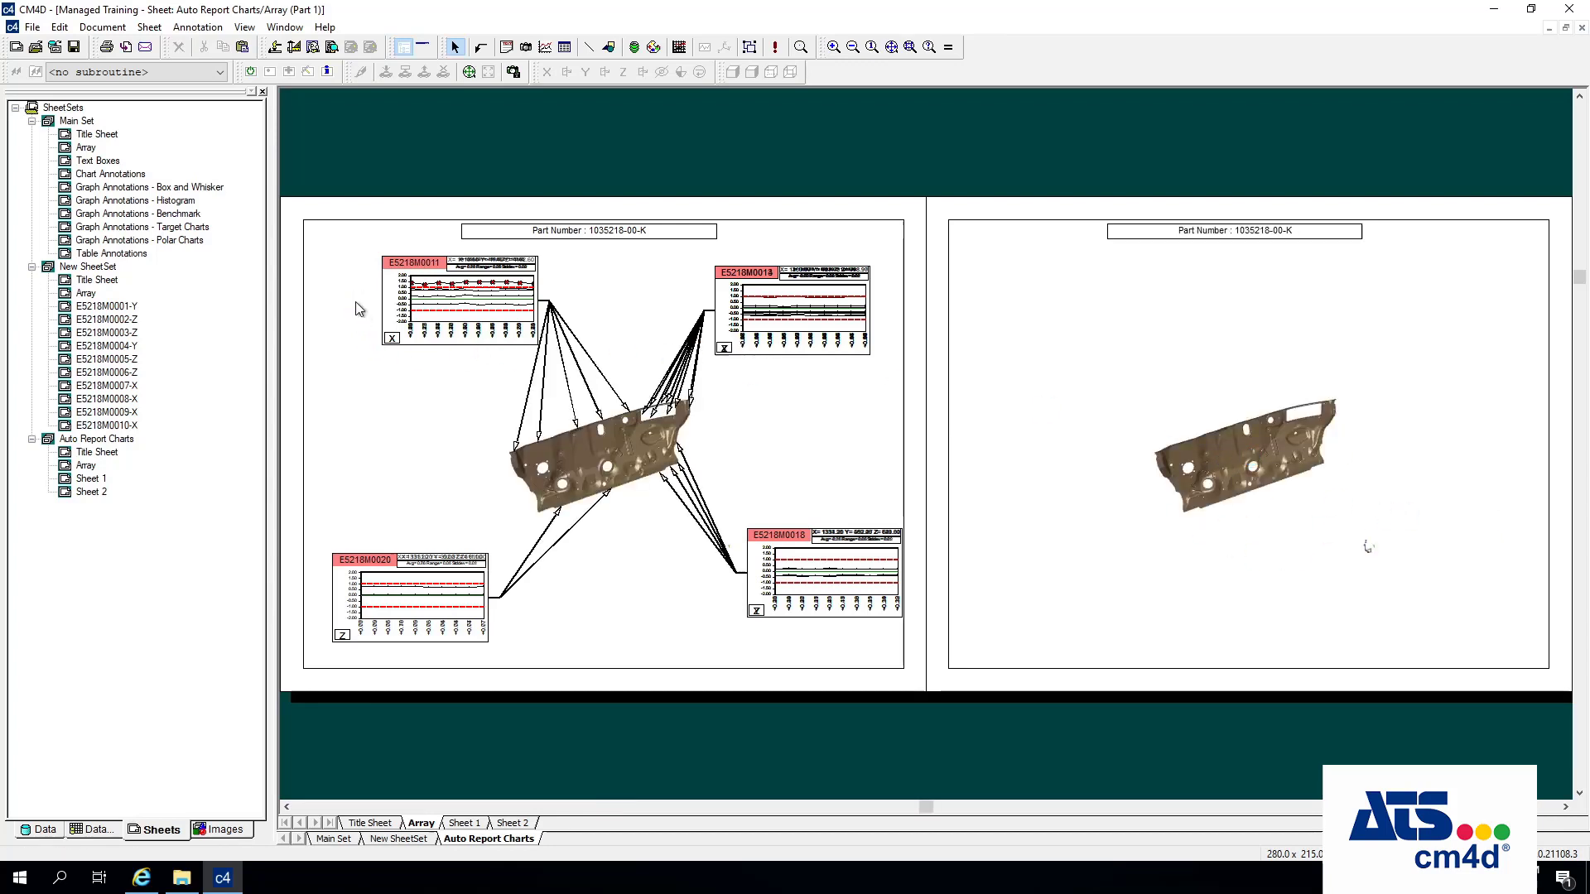
pyautogui.moveTo(341, 290); pyautogui.dragTo(445, 370)
pyautogui.rightClick(437, 315)
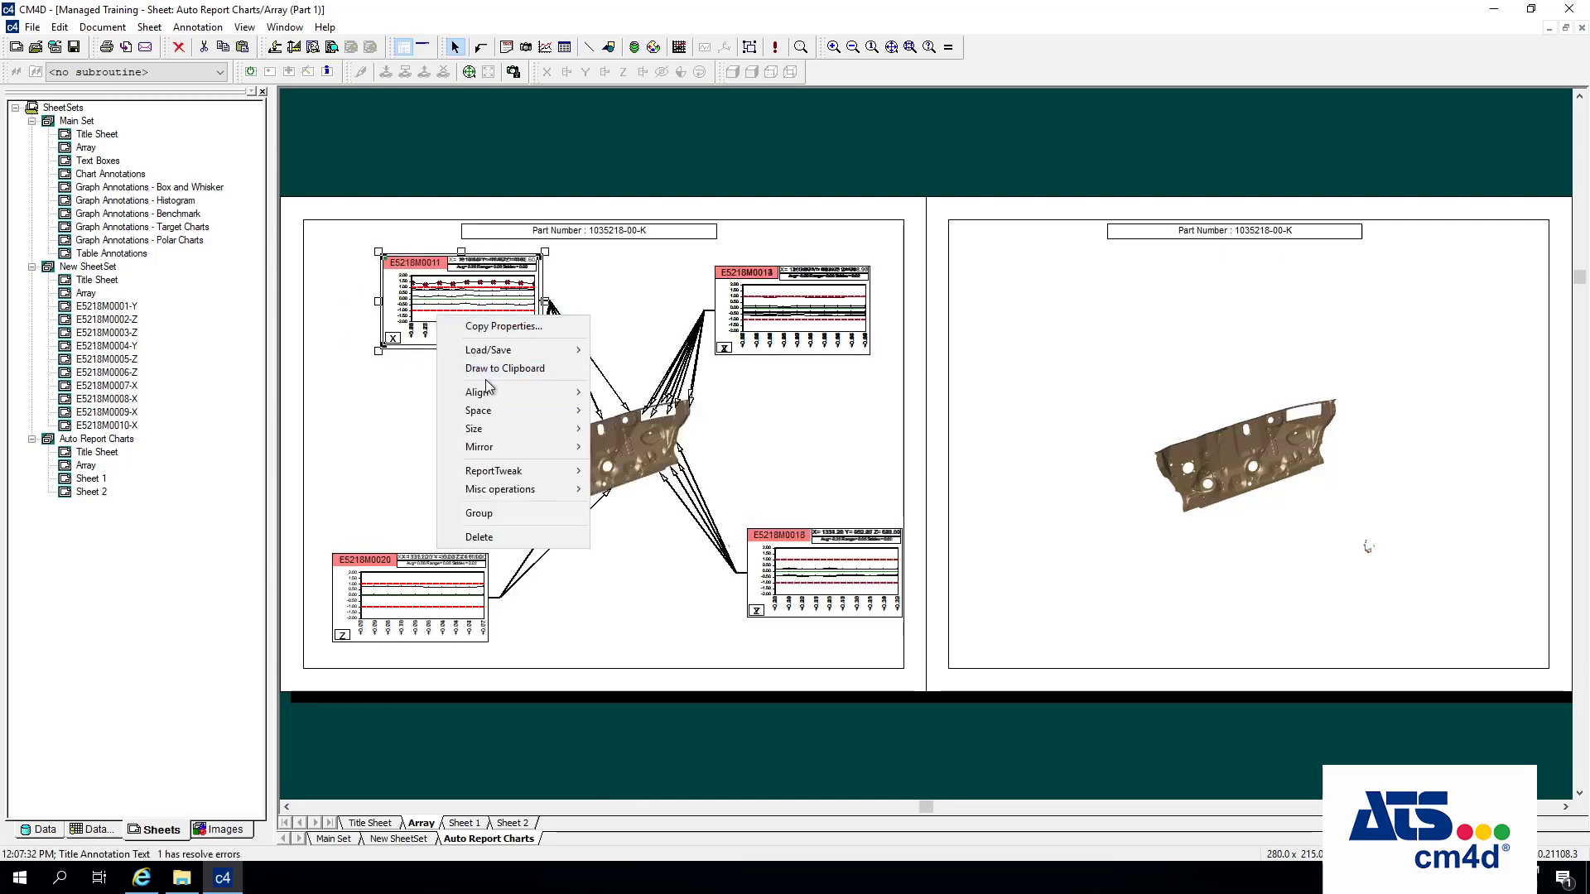
pyautogui.moveTo(324, 295); pyautogui.dragTo(414, 398)
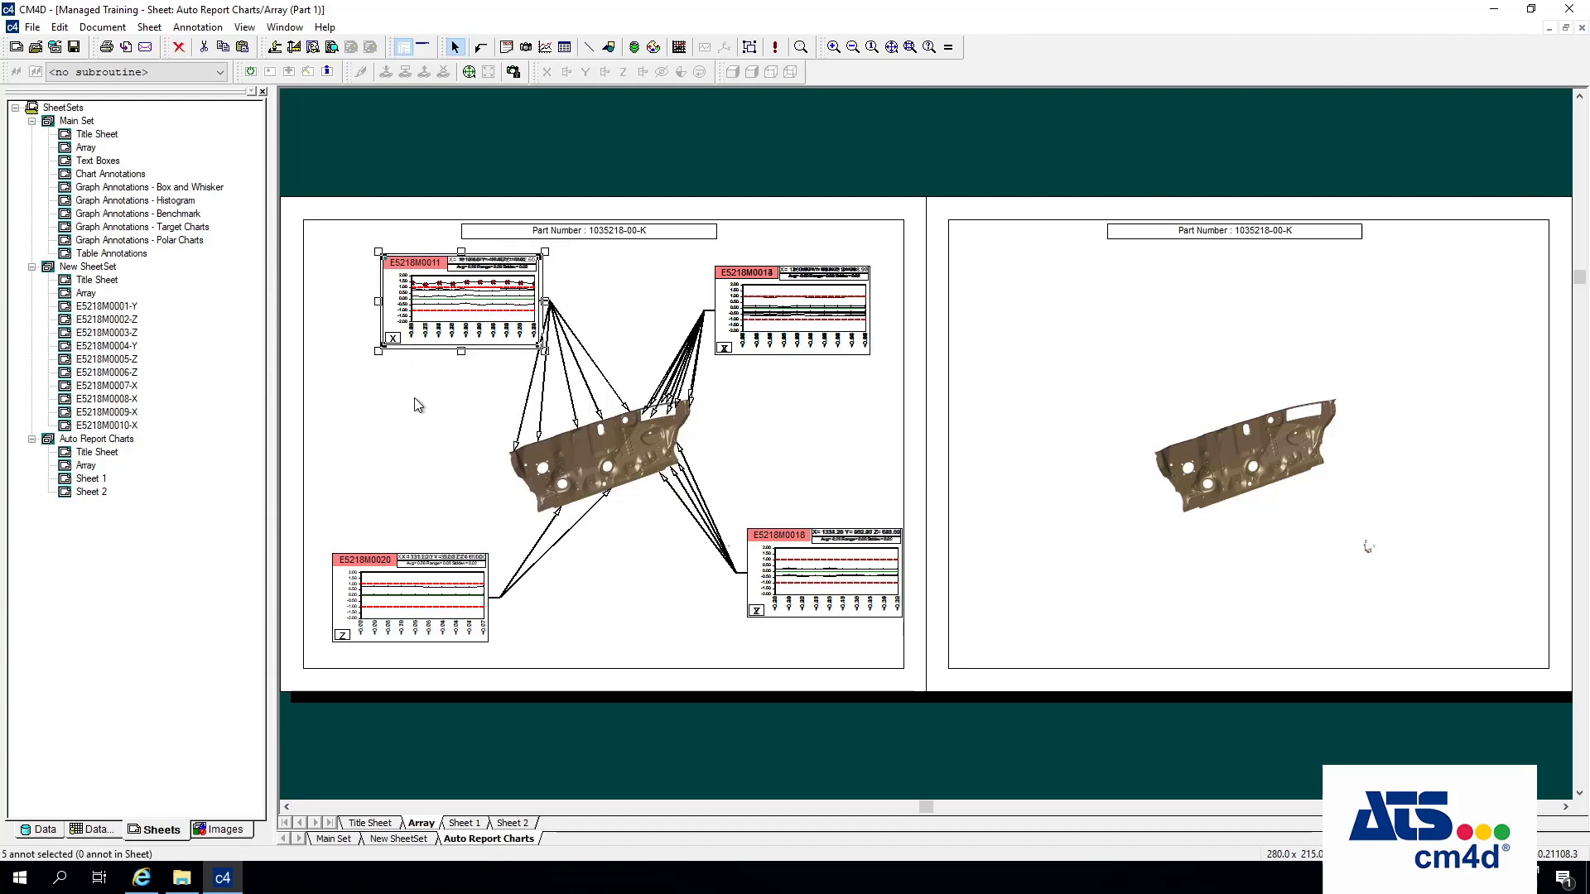
pyautogui.rightClick(429, 307)
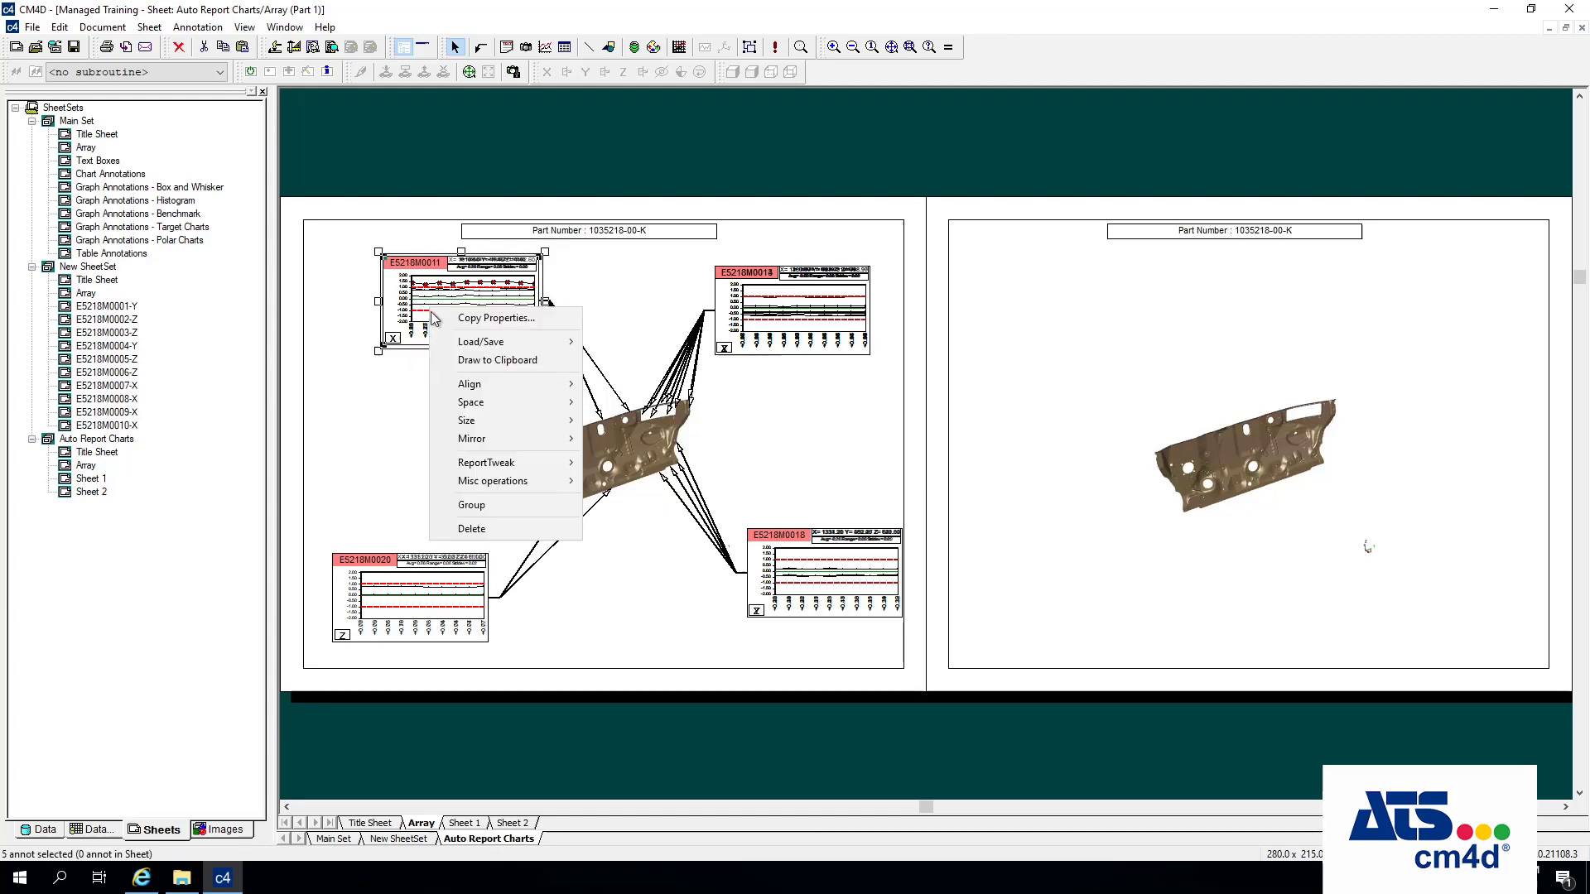
pyautogui.moveTo(543, 345)
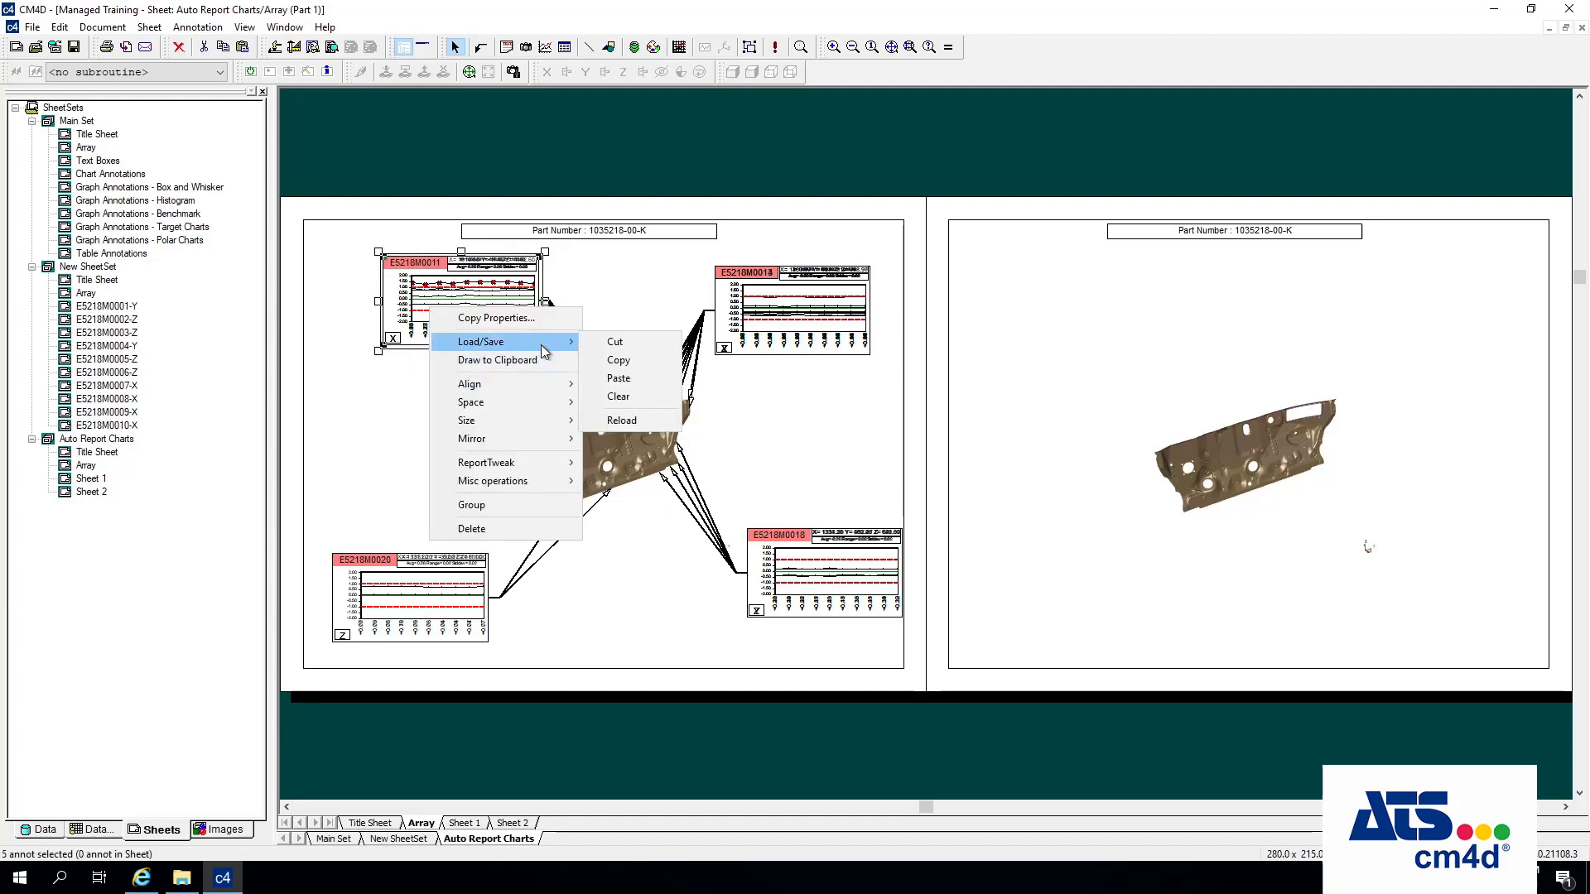
pyautogui.click(633, 348)
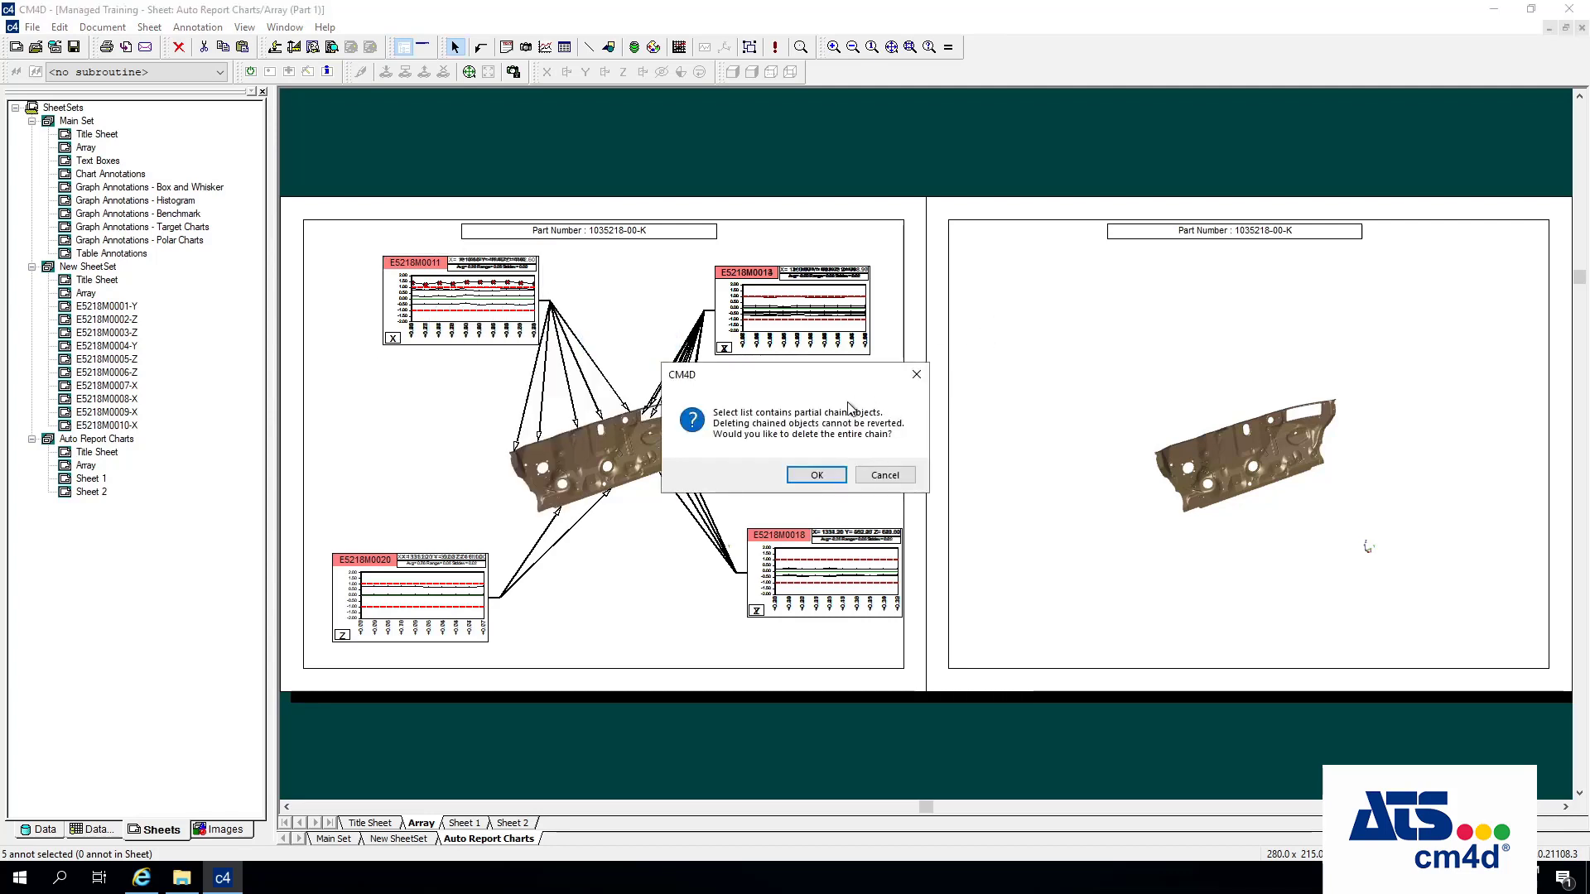
pyautogui.click(871, 478)
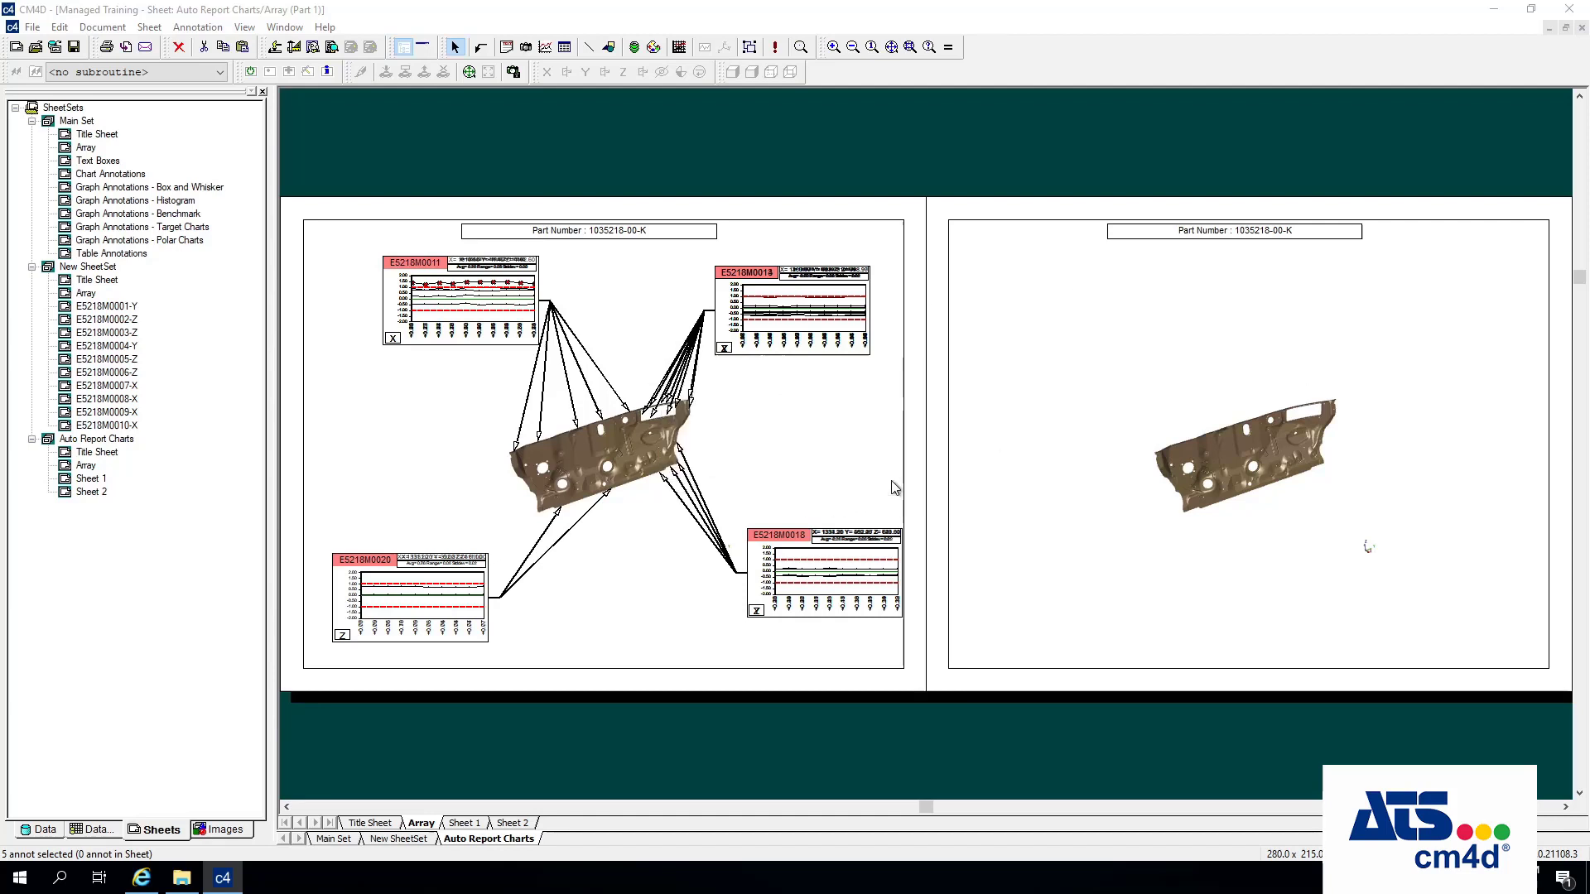
# Unchain the charts on Sheet 1, starting from the stack for the part's upper left edge.
pyautogui.click(358, 417)
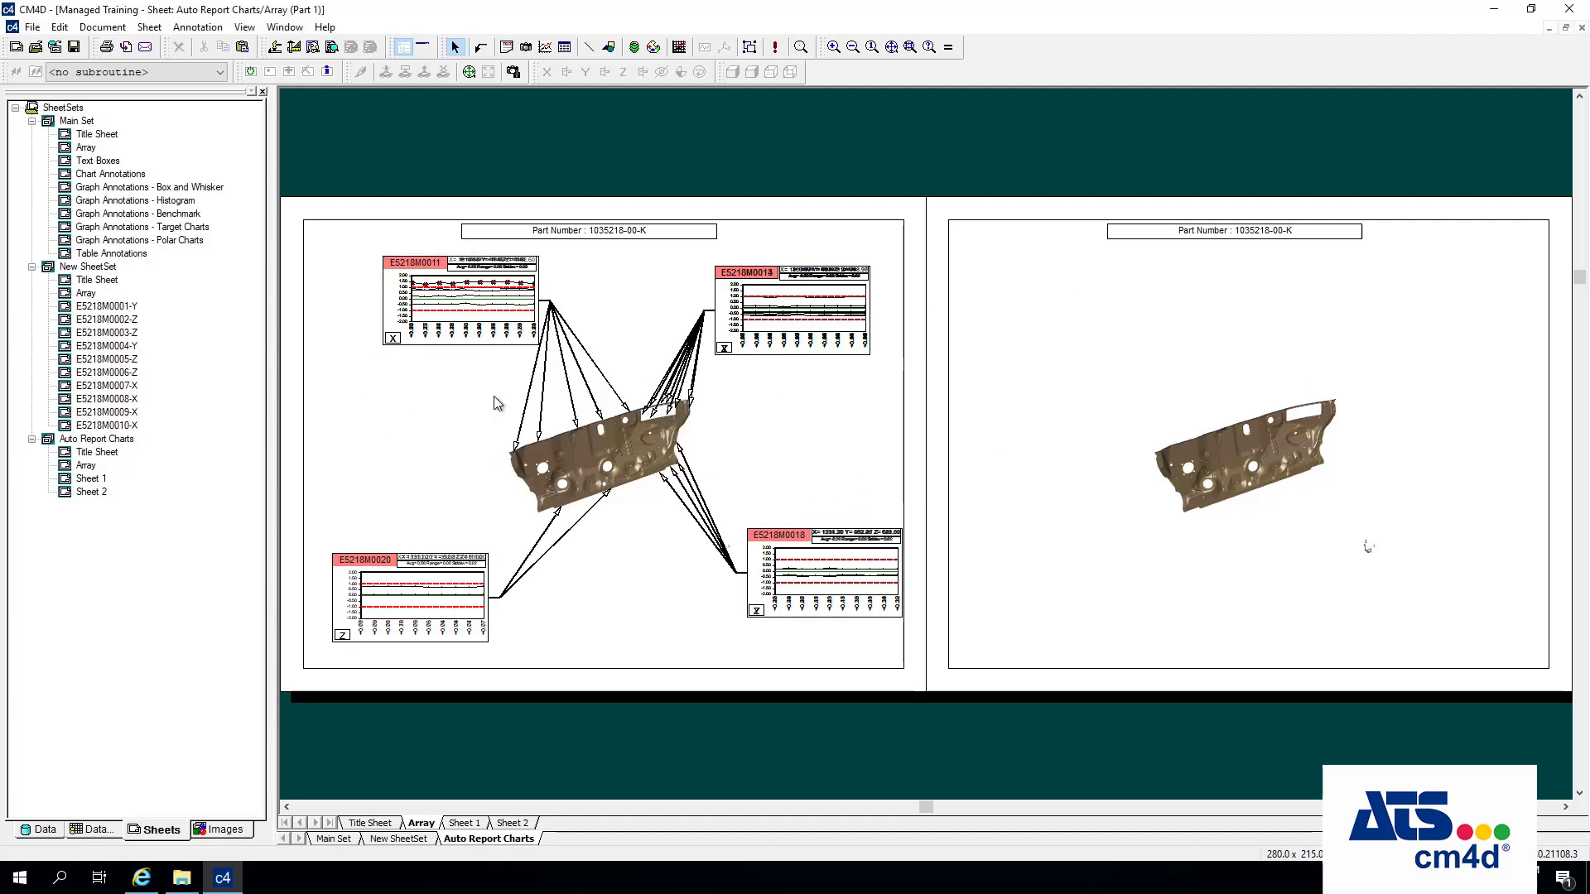
pyautogui.rightClick(403, 295)
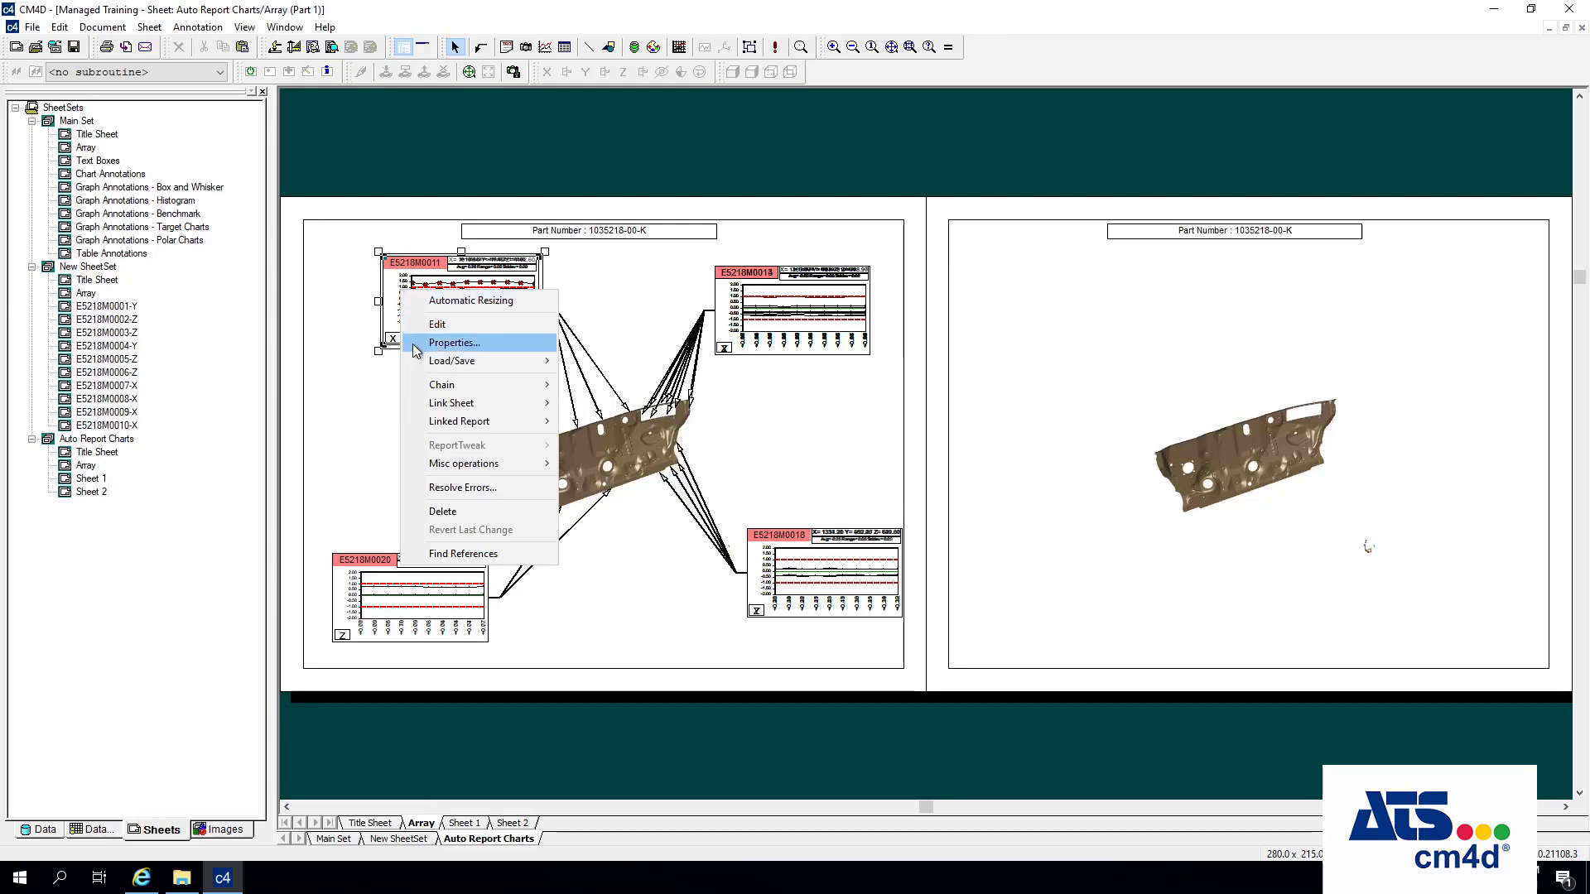
pyautogui.moveTo(472, 390)
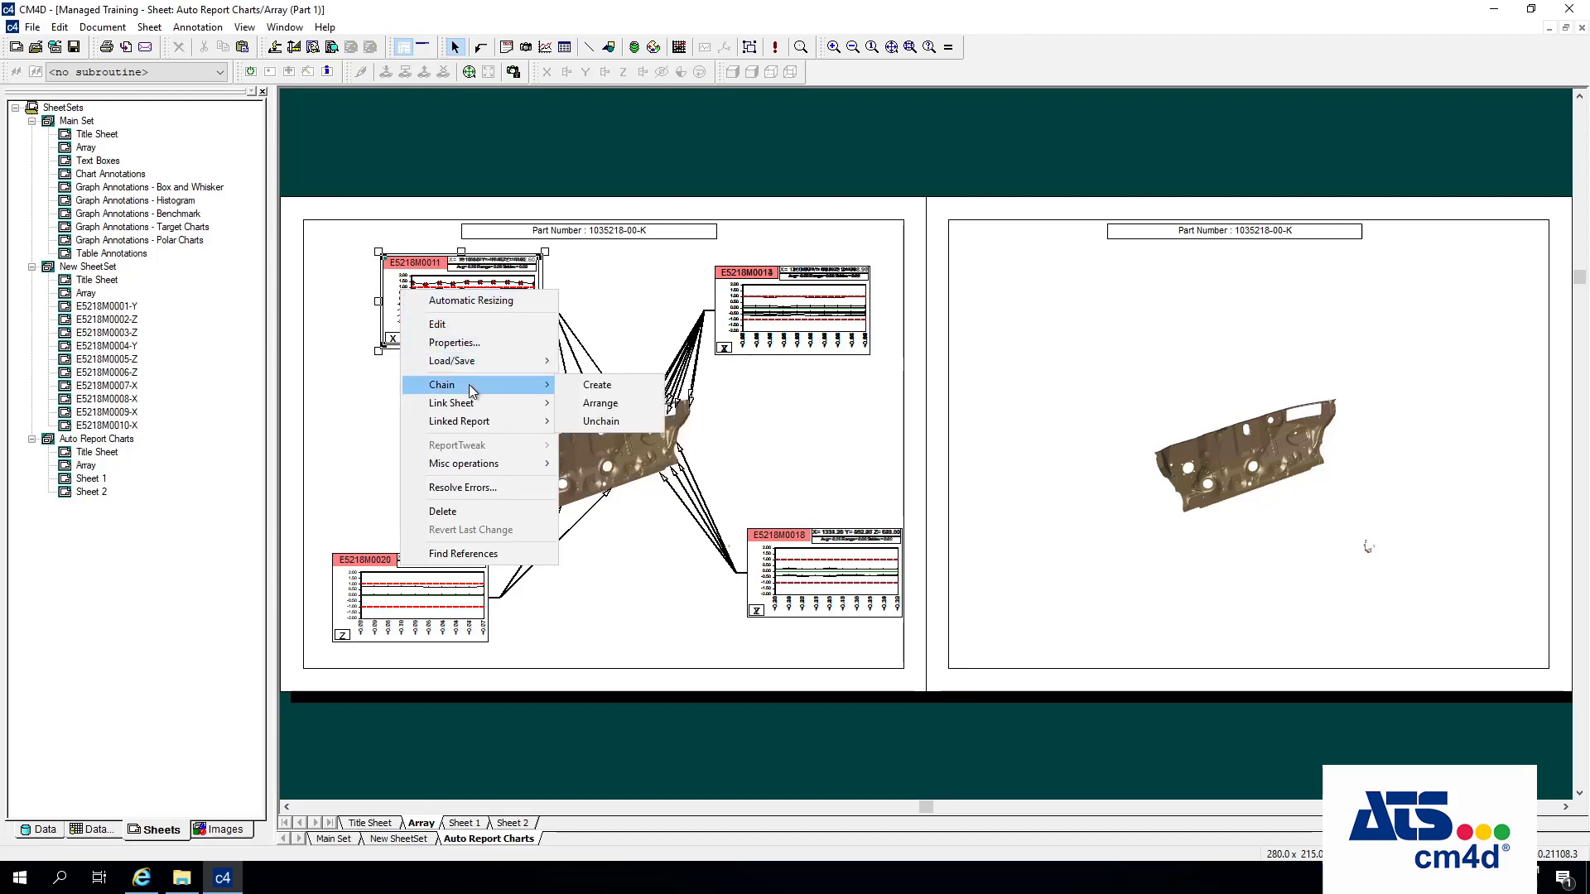
pyautogui.click(613, 423)
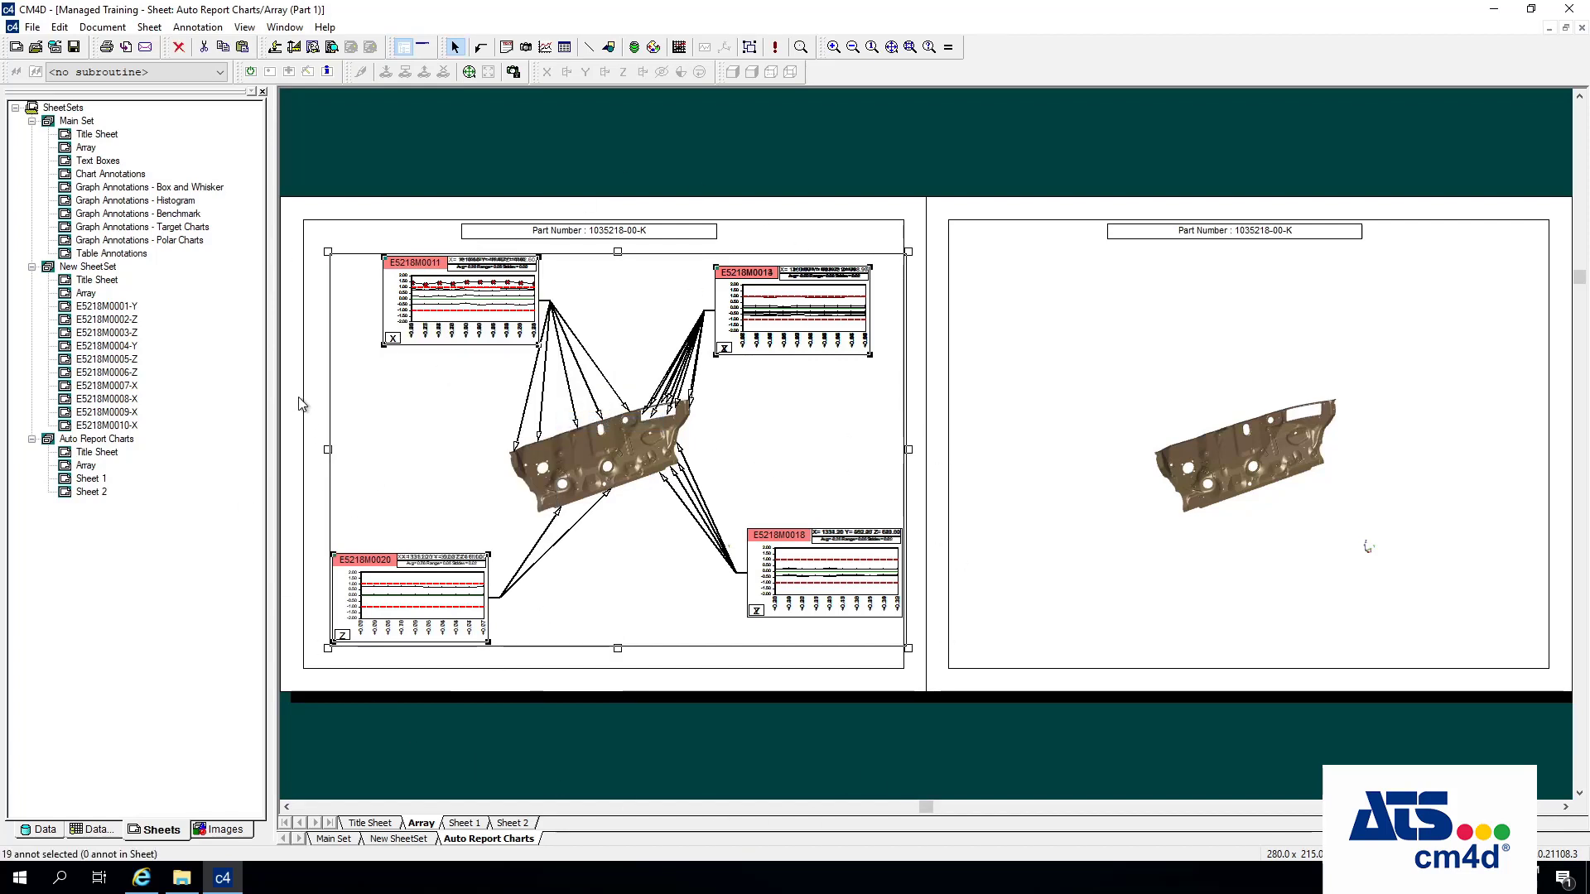
pyautogui.click(314, 330)
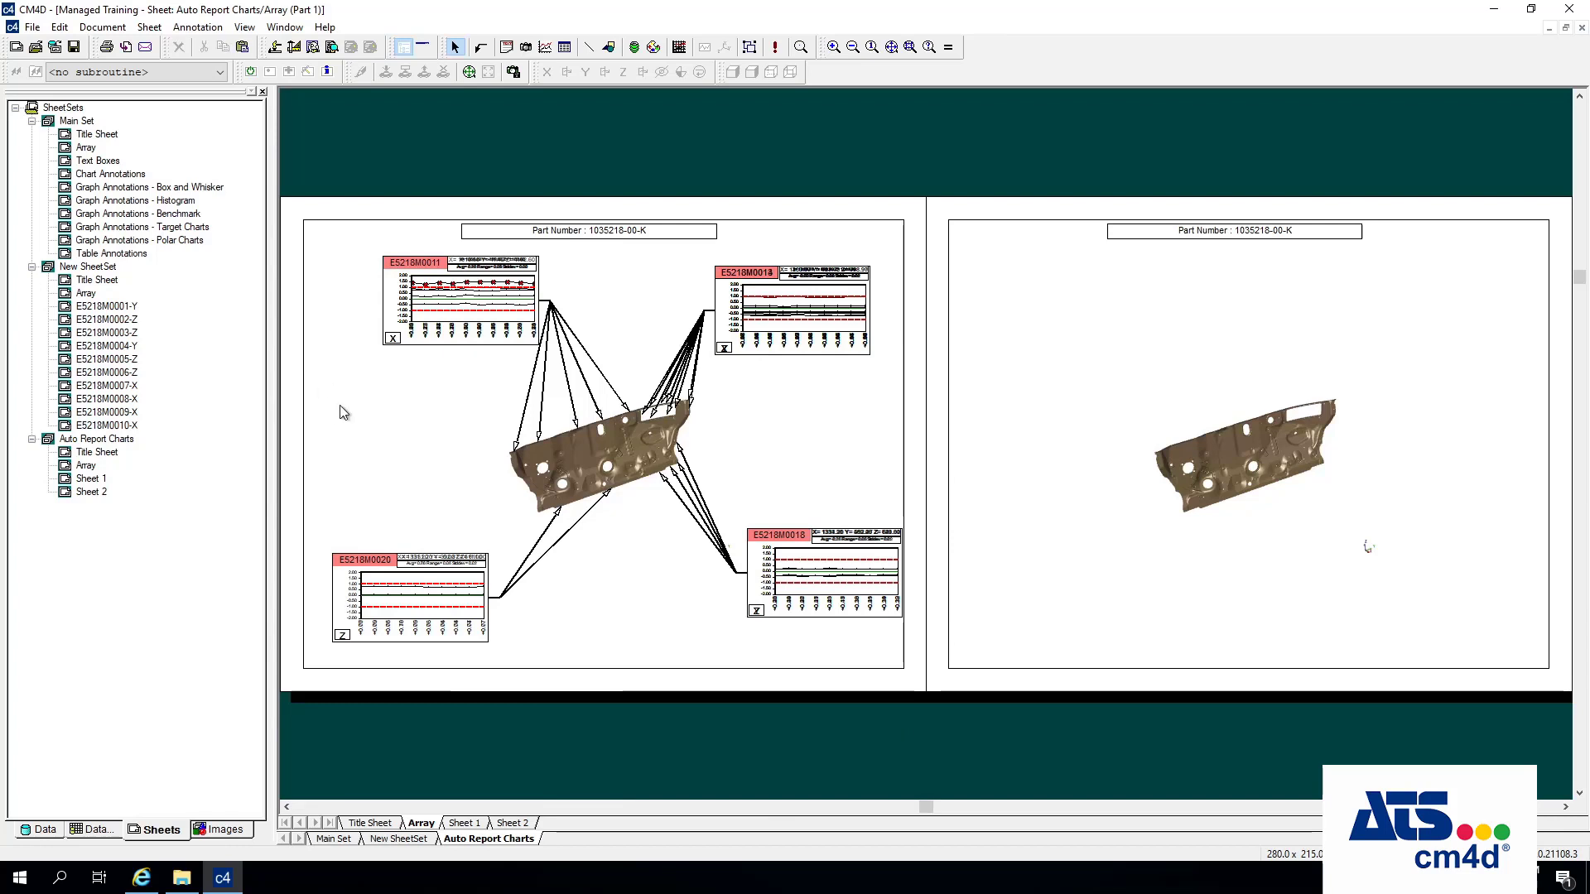
# Cut the stacked charts for the part's upper left edge and paste them back onto Sheet 1.
pyautogui.click(380, 296)
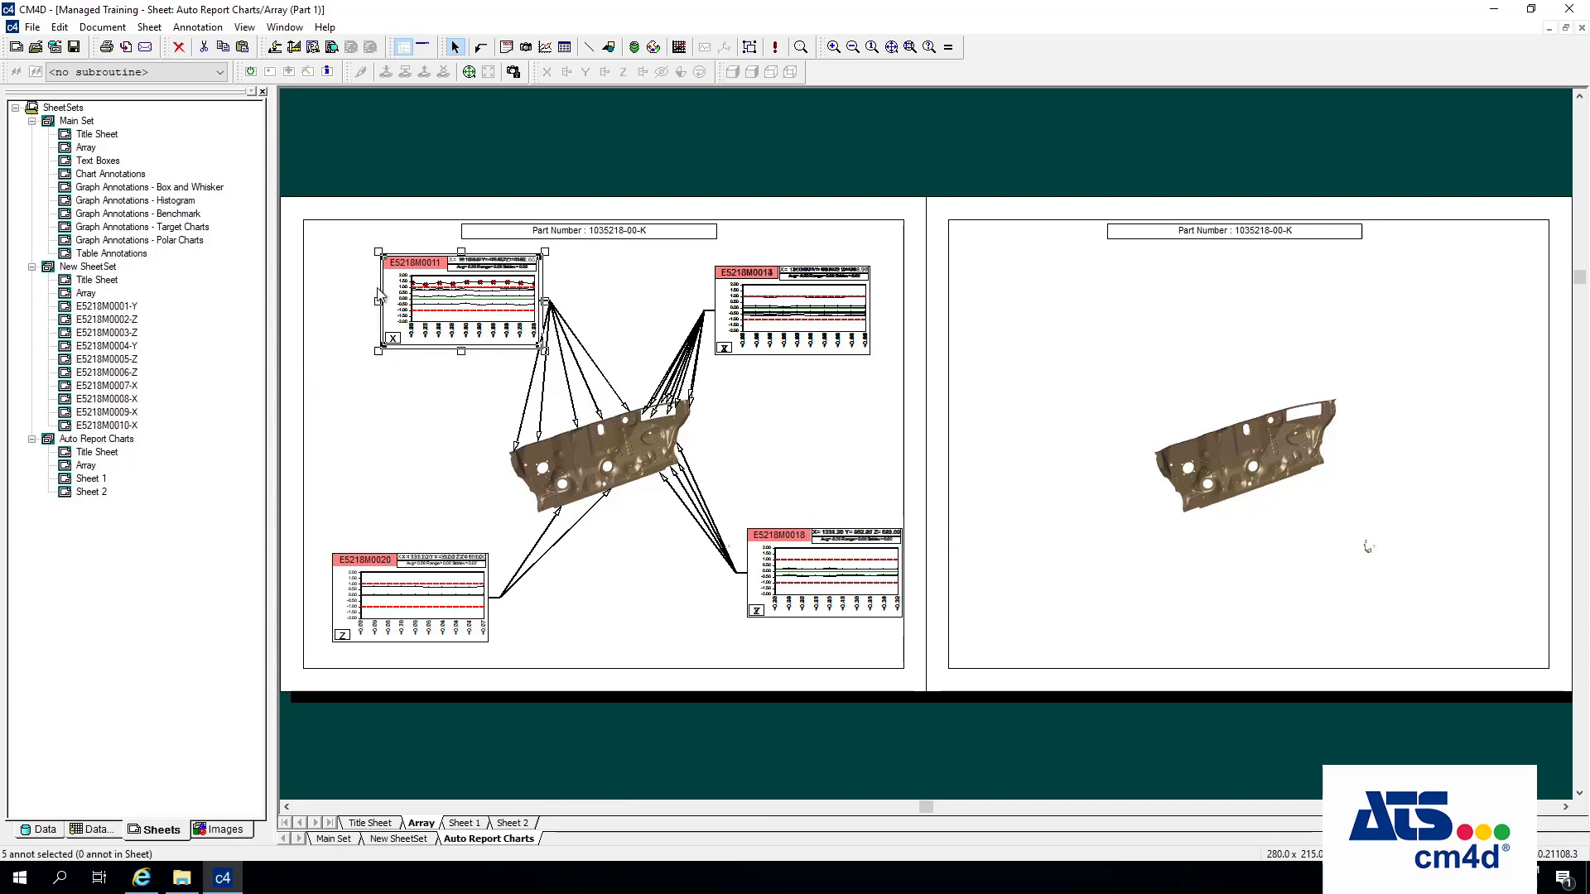
pyautogui.moveTo(330, 276); pyautogui.dragTo(445, 372)
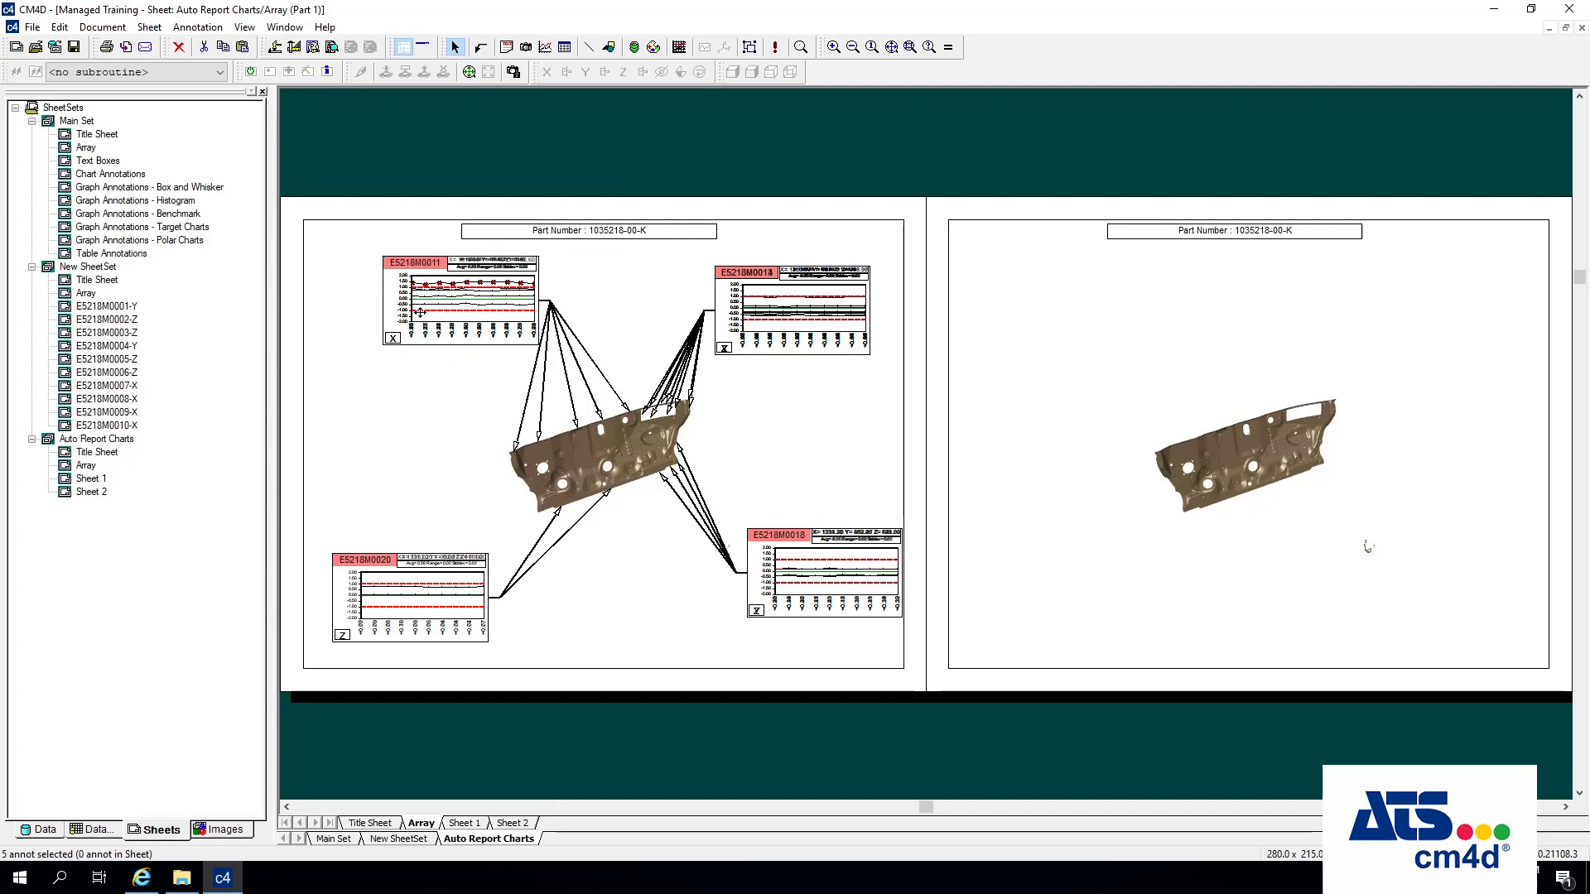
pyautogui.rightClick(422, 312)
pyautogui.moveTo(486, 352)
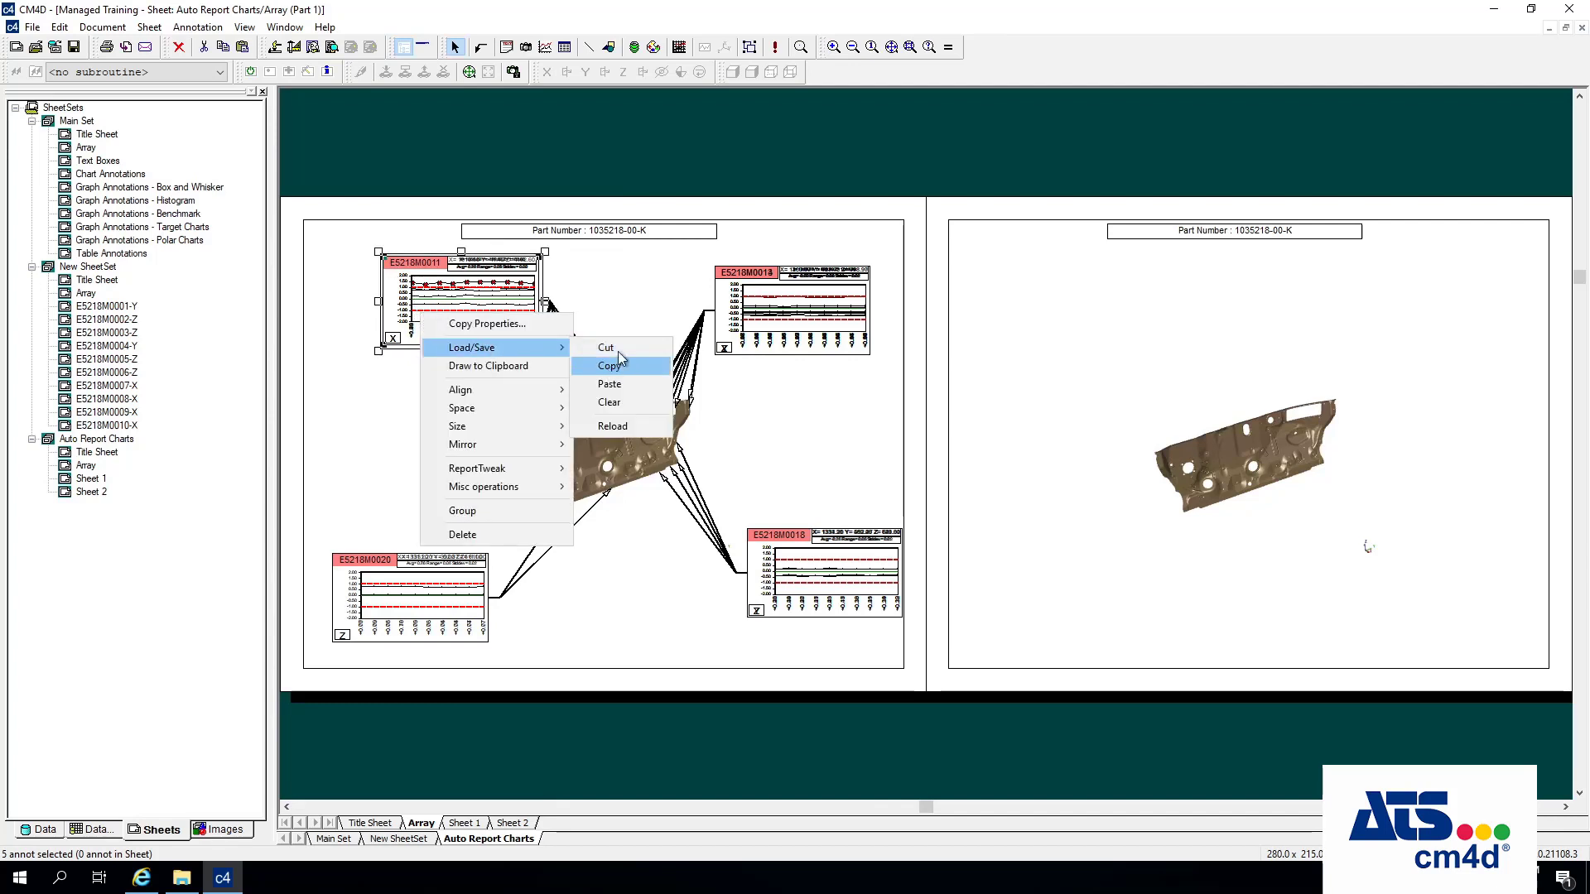
pyautogui.click(618, 348)
pyautogui.rightClick(1017, 273)
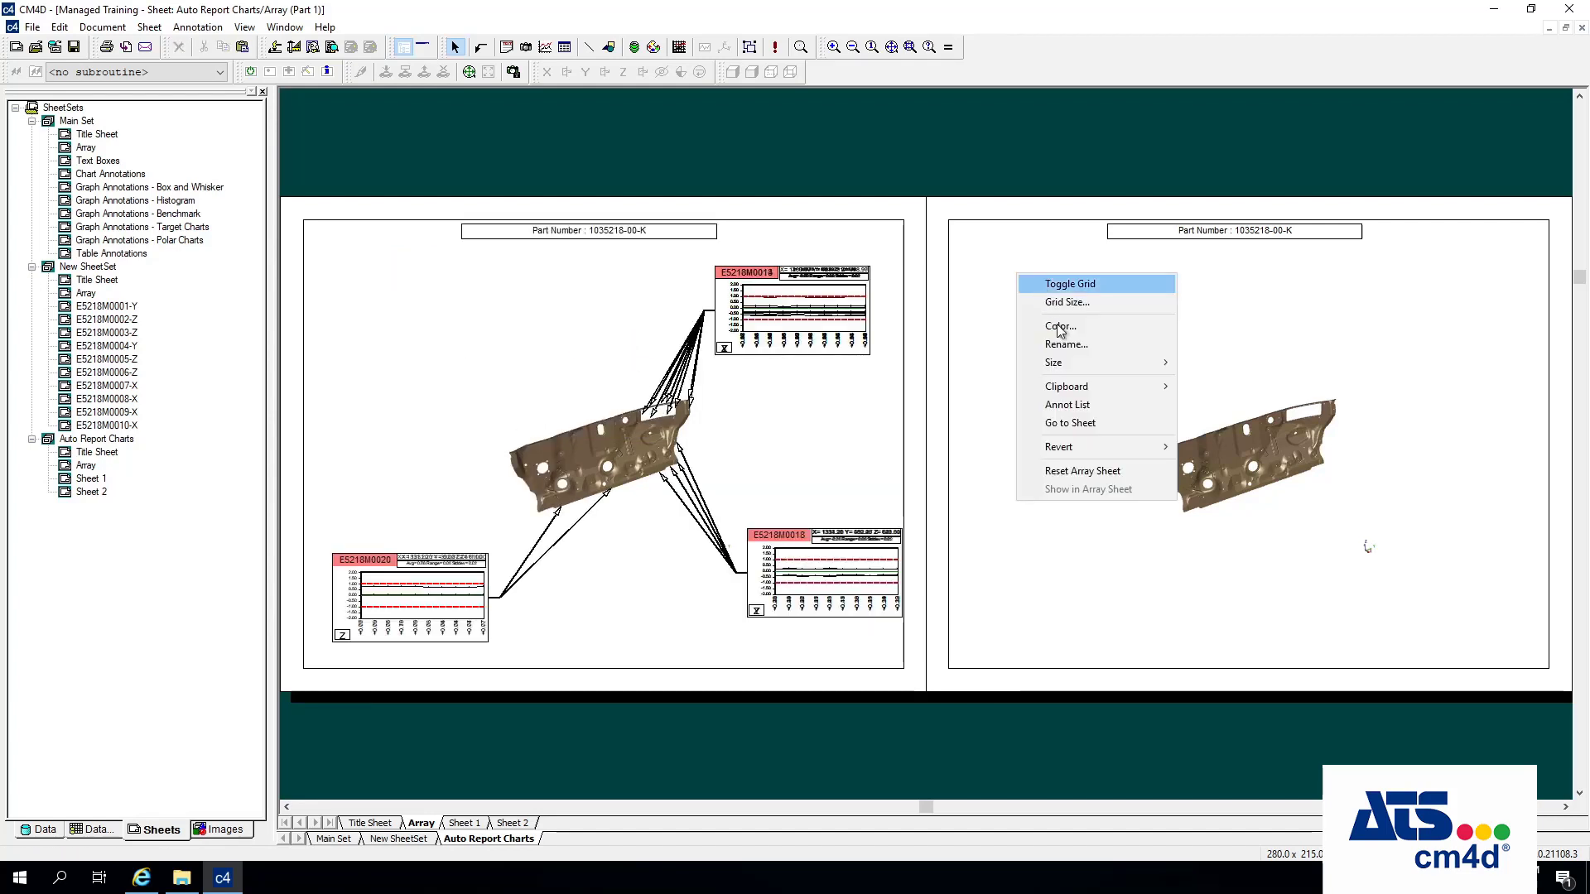
pyautogui.moveTo(1110, 385)
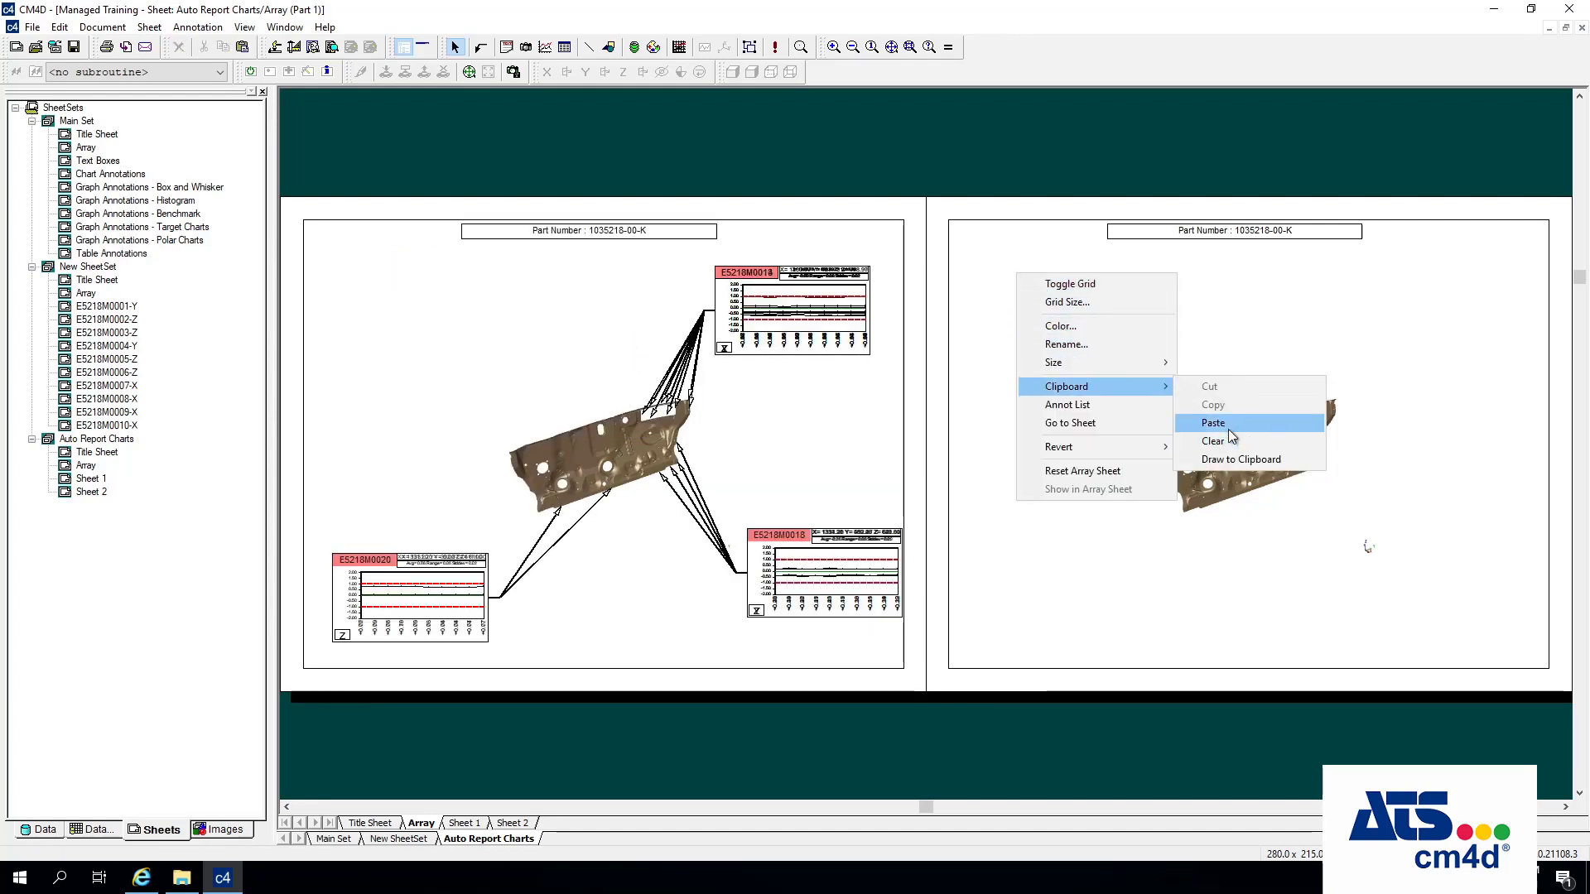
pyautogui.rightClick(385, 318)
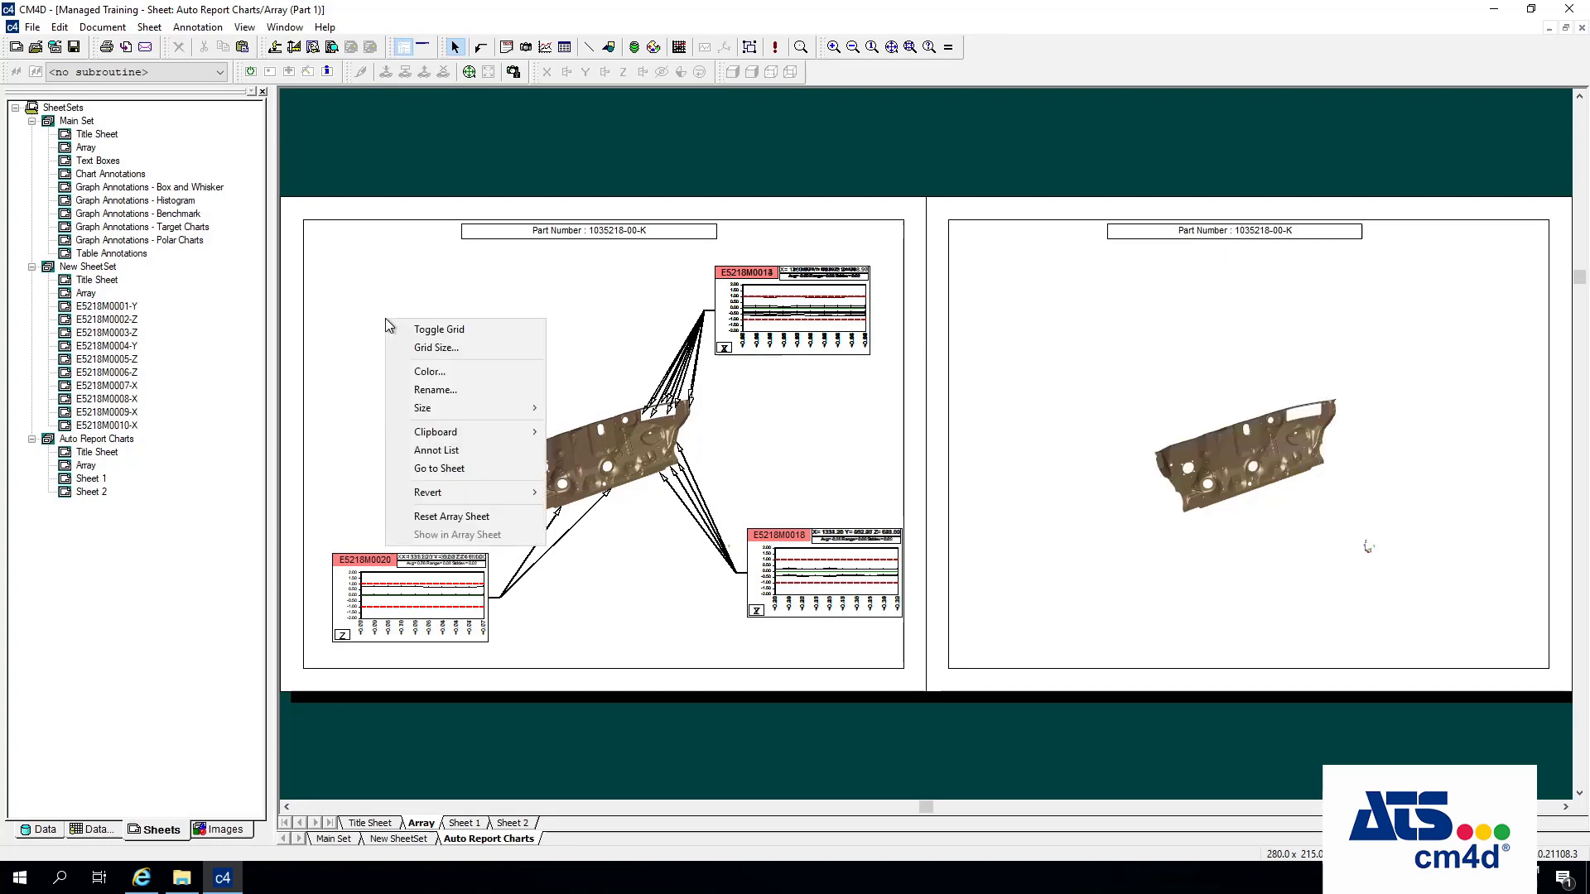
pyautogui.moveTo(474, 431)
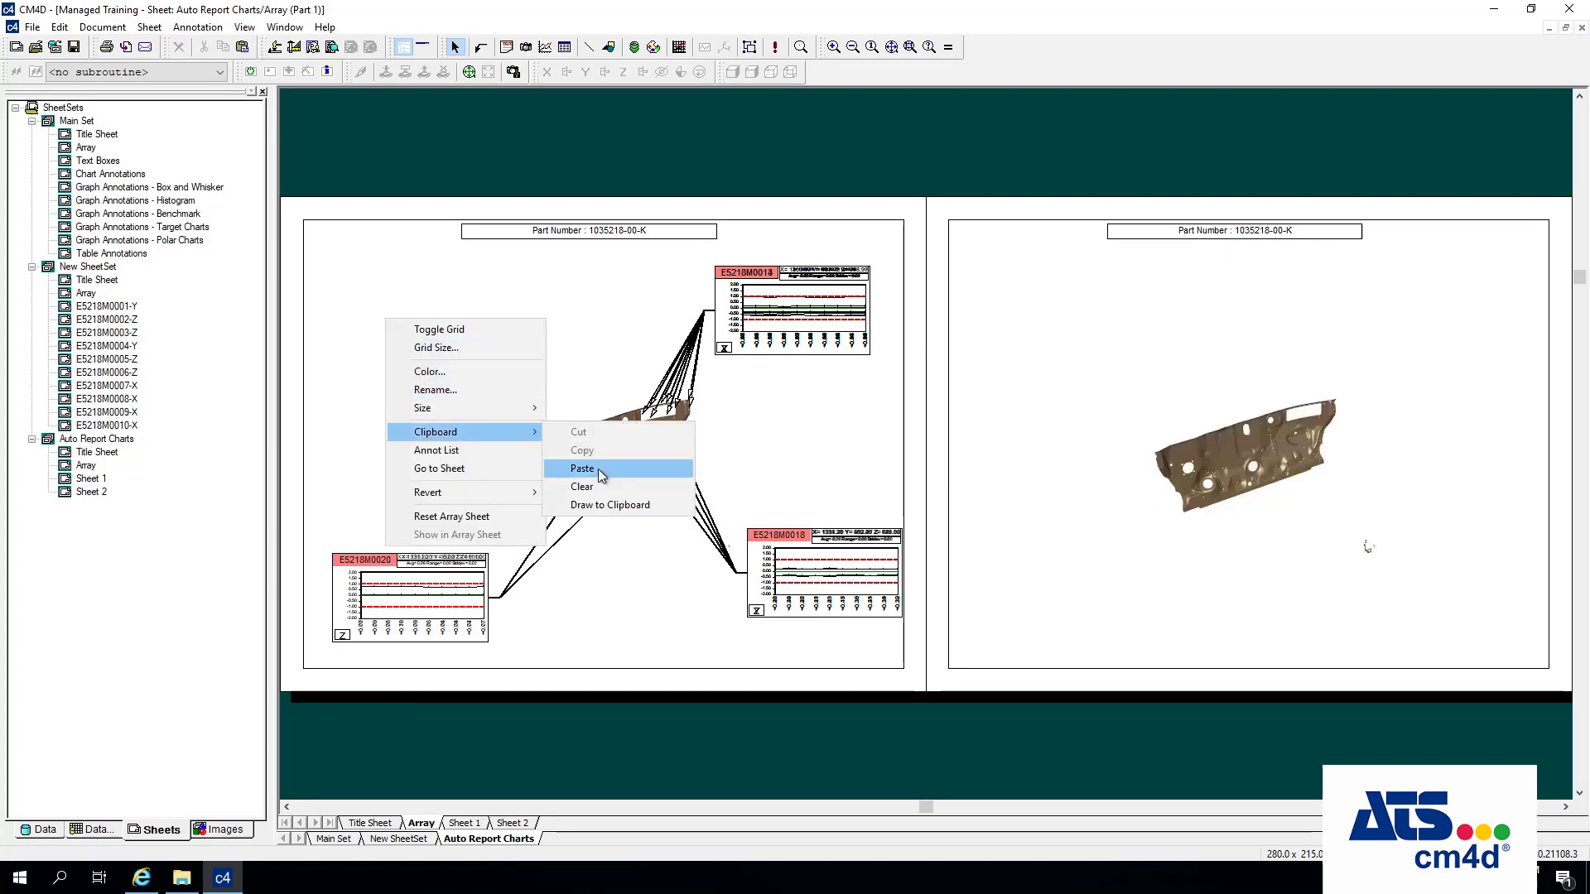
pyautogui.click(598, 470)
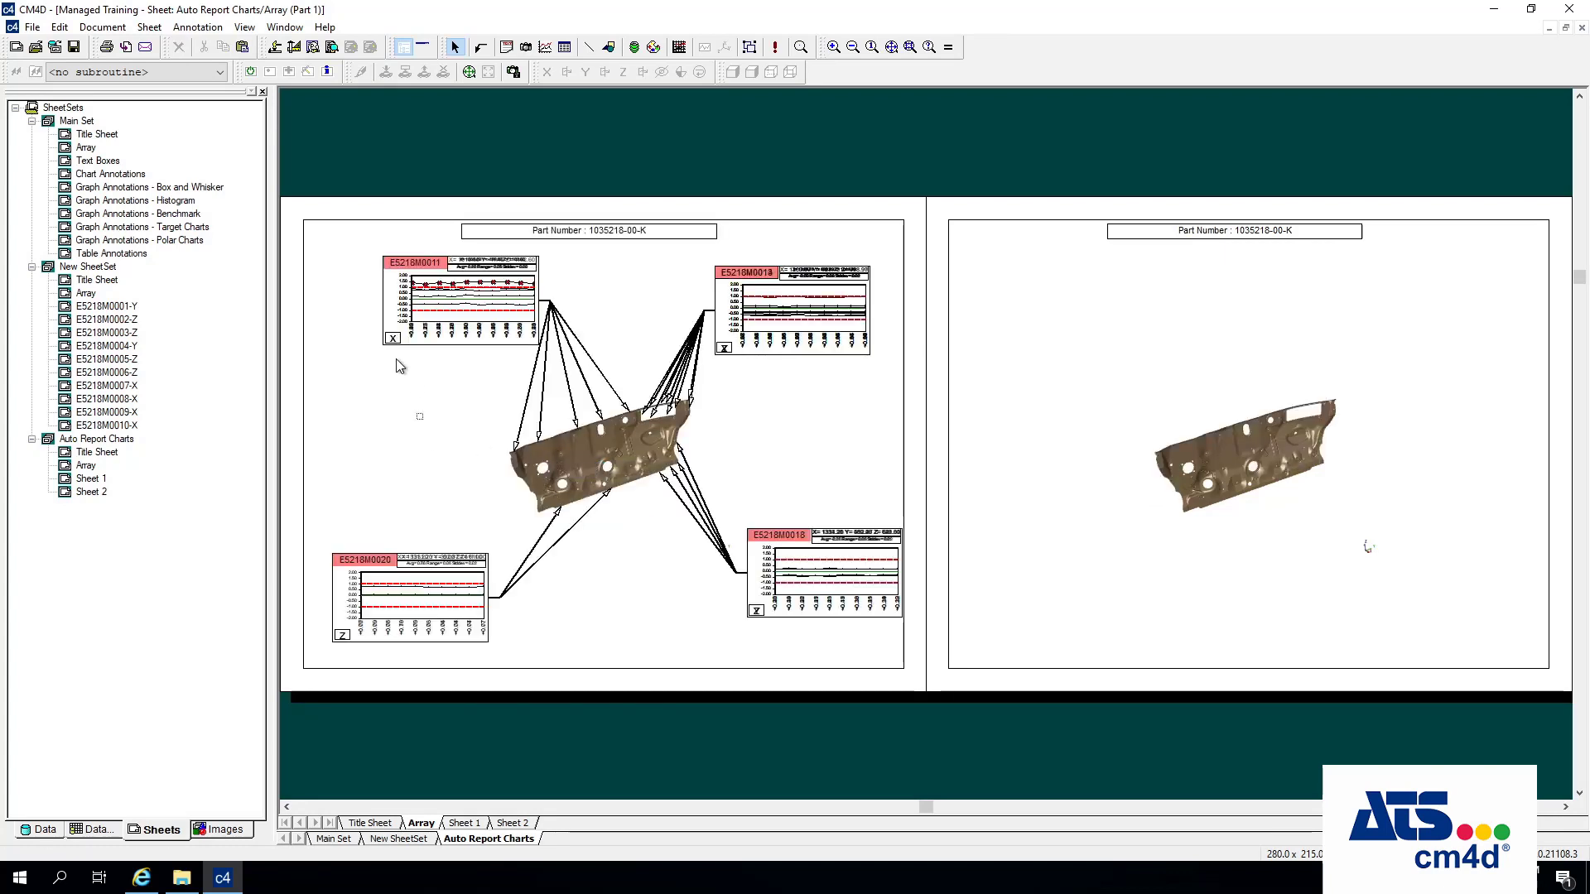
# Move the stacked charts for the part's upper left edge from Sheet 1 to Sheet 2 and spread them around the part.
pyautogui.moveTo(422, 415); pyautogui.dragTo(341, 302)
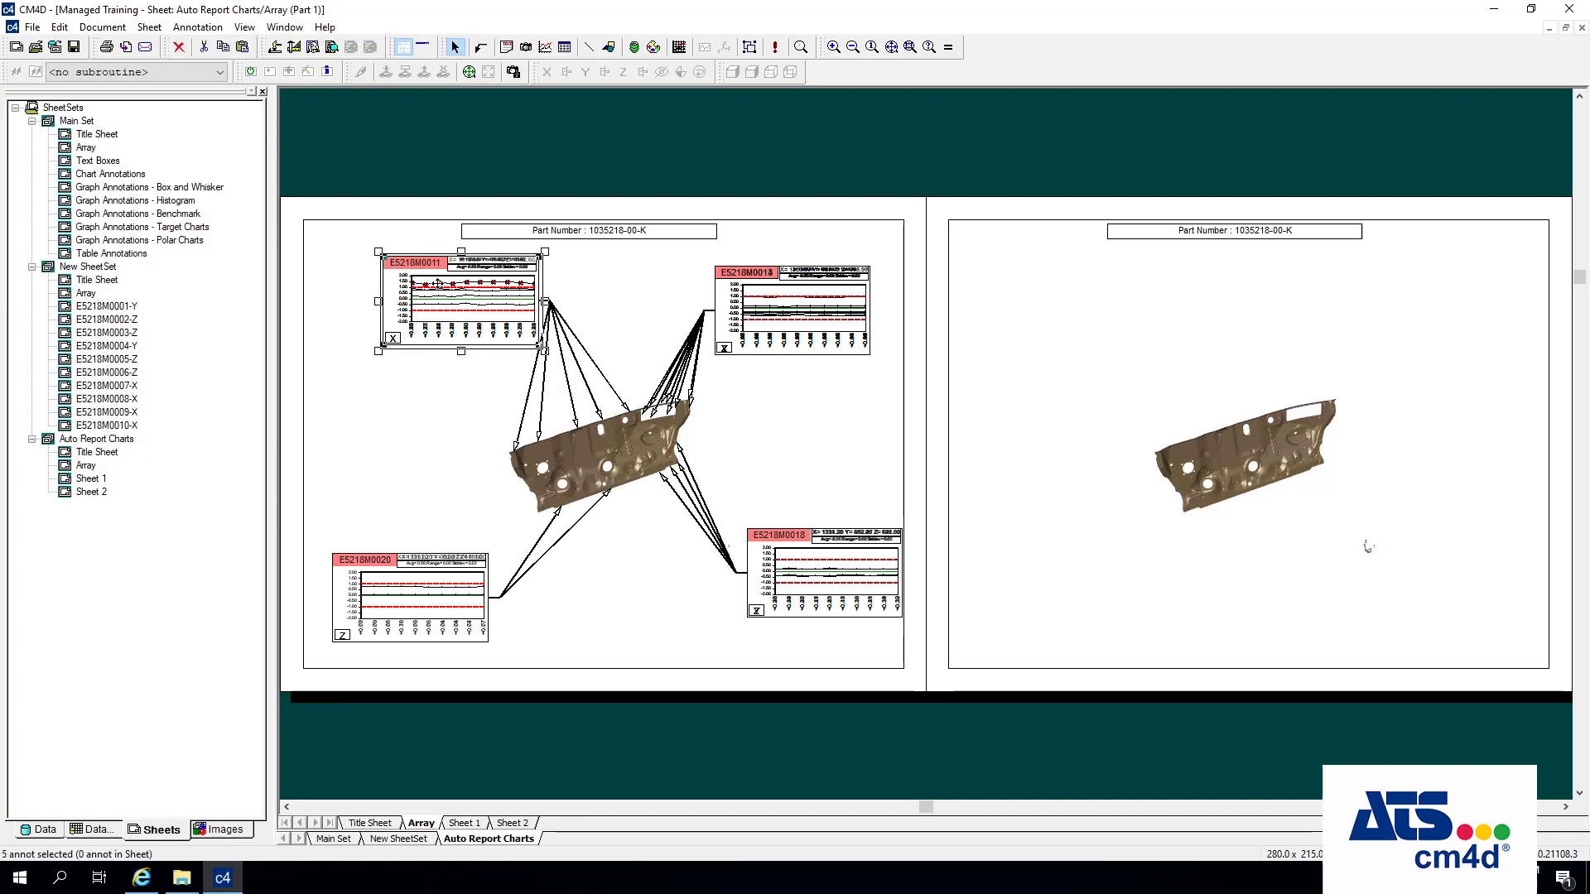
pyautogui.moveTo(437, 283); pyautogui.dragTo(1055, 290)
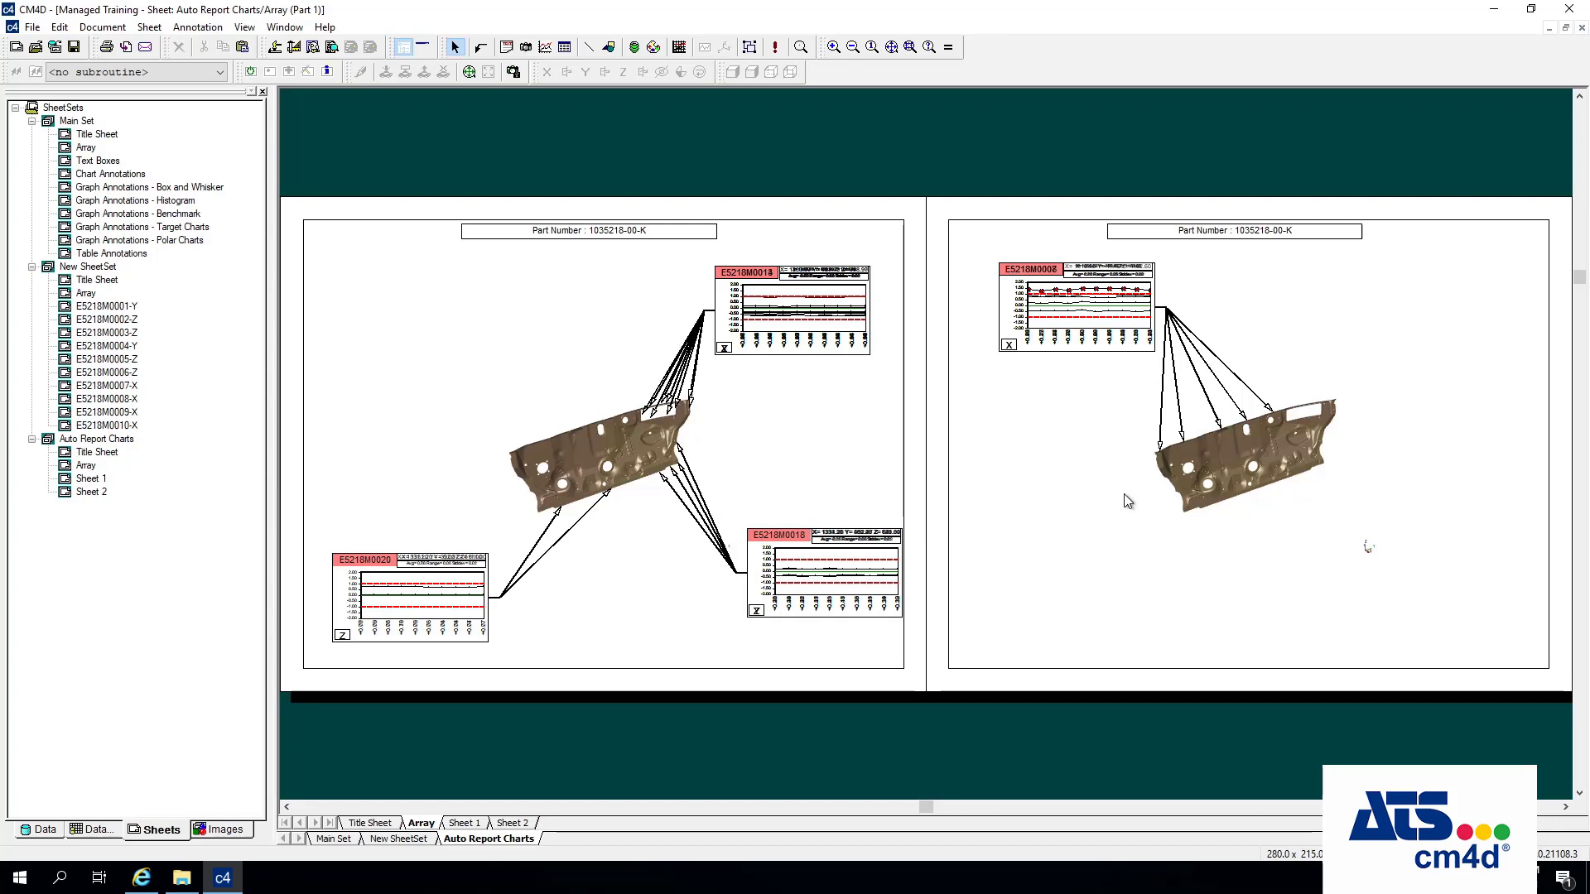
pyautogui.moveTo(1110, 320); pyautogui.dragTo(1079, 539)
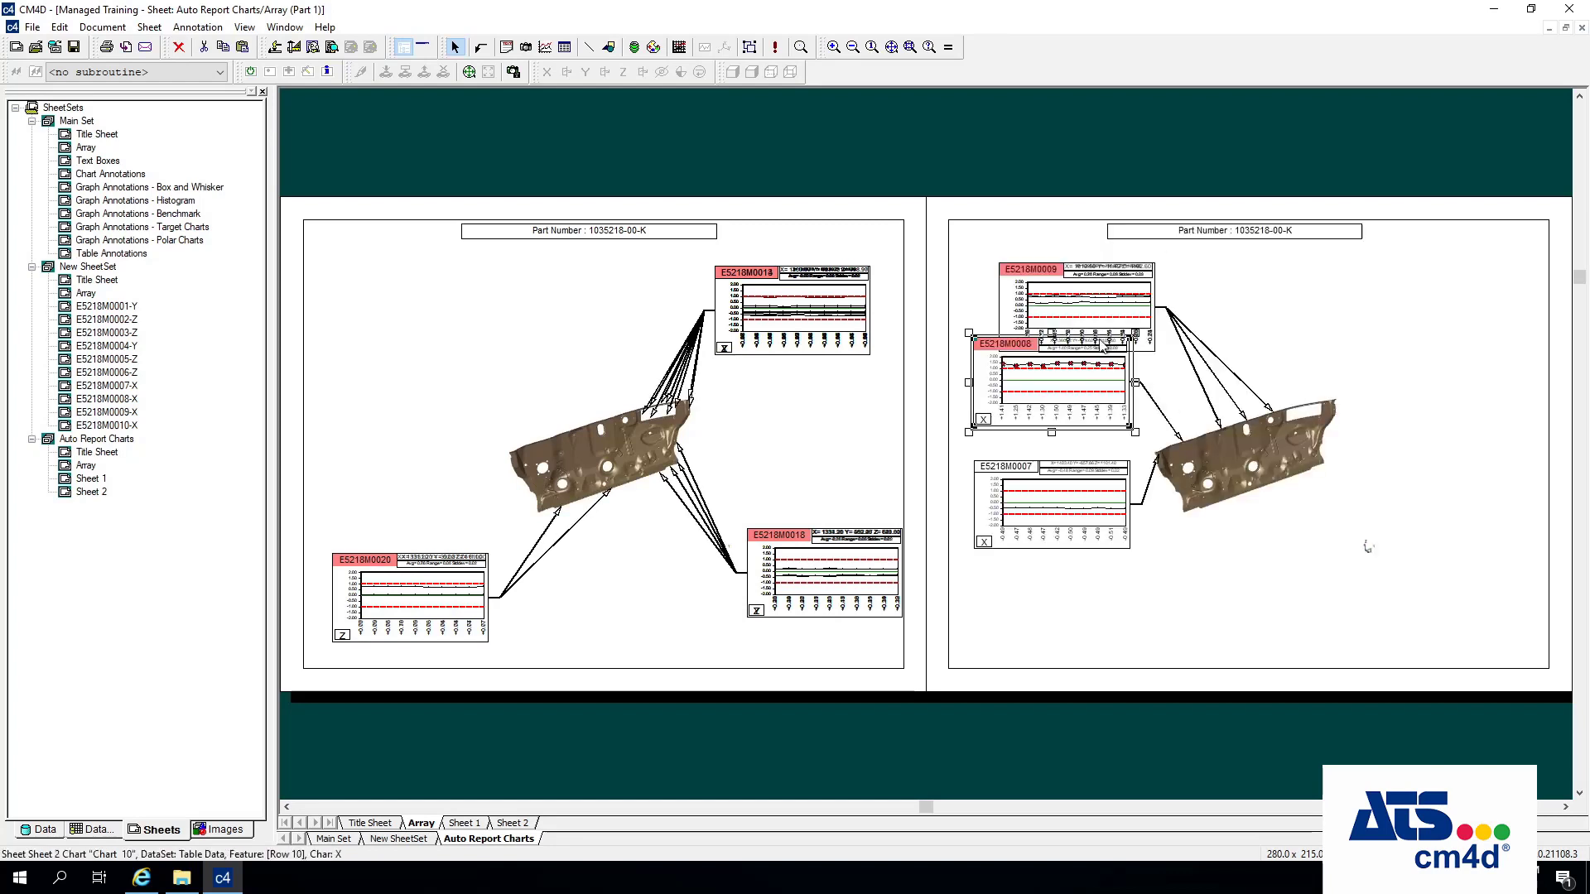
pyautogui.moveTo(1122, 305); pyautogui.dragTo(1254, 281)
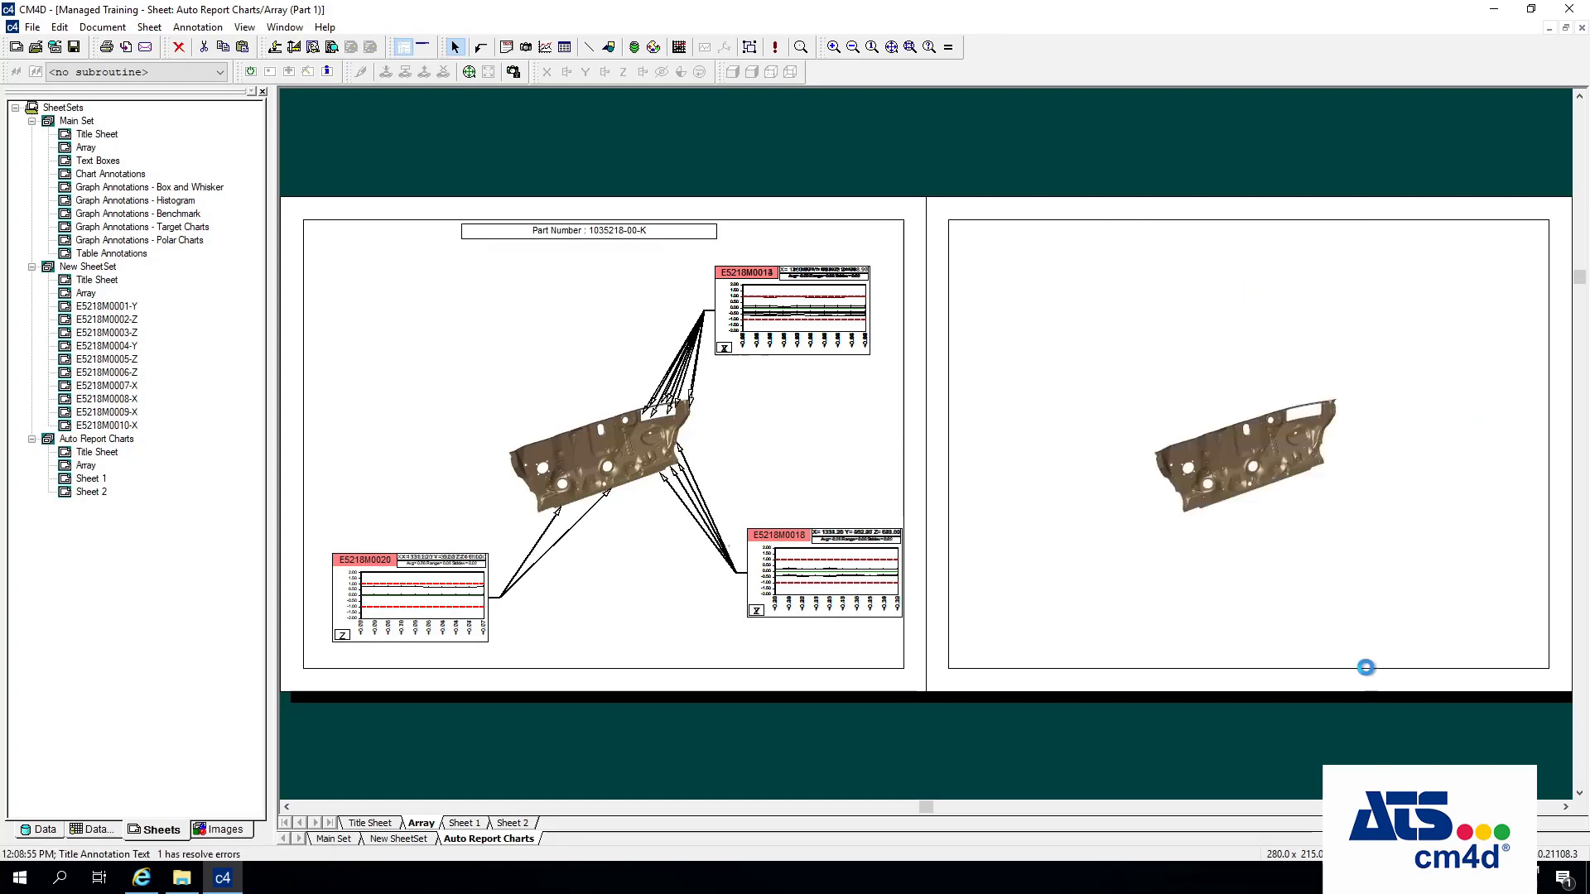